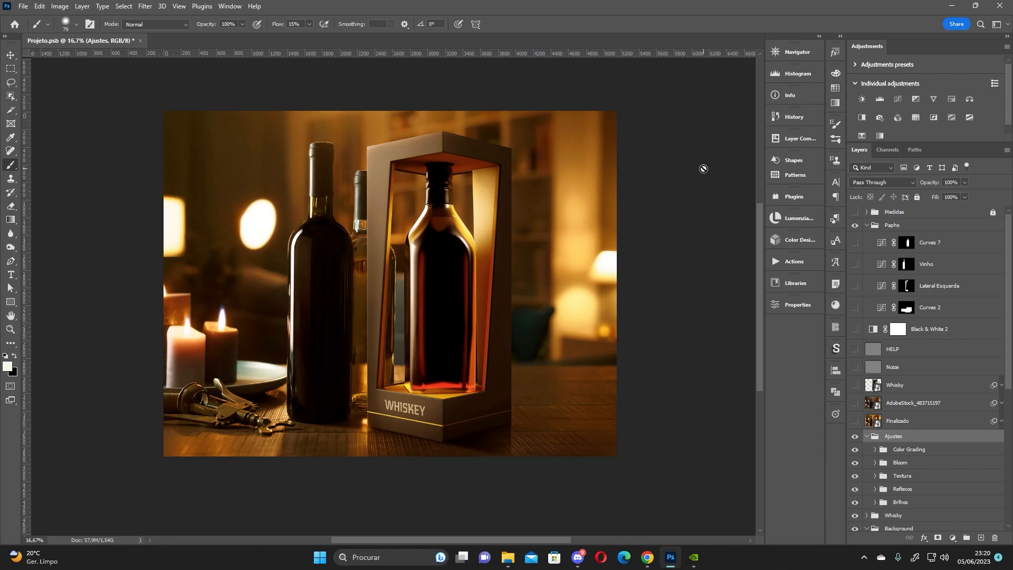
Preview the original AdobeStock_483715197 photo over the finished composite, and hide it again.
{"action": "left_click", "coordinate": [854, 402]}
{"action": "left_click", "coordinate": [854, 402]}
Switch to Chrome and look through the project thumbnails on the Behance portfolio page.
{"action": "left_click", "coordinate": [645, 558]}
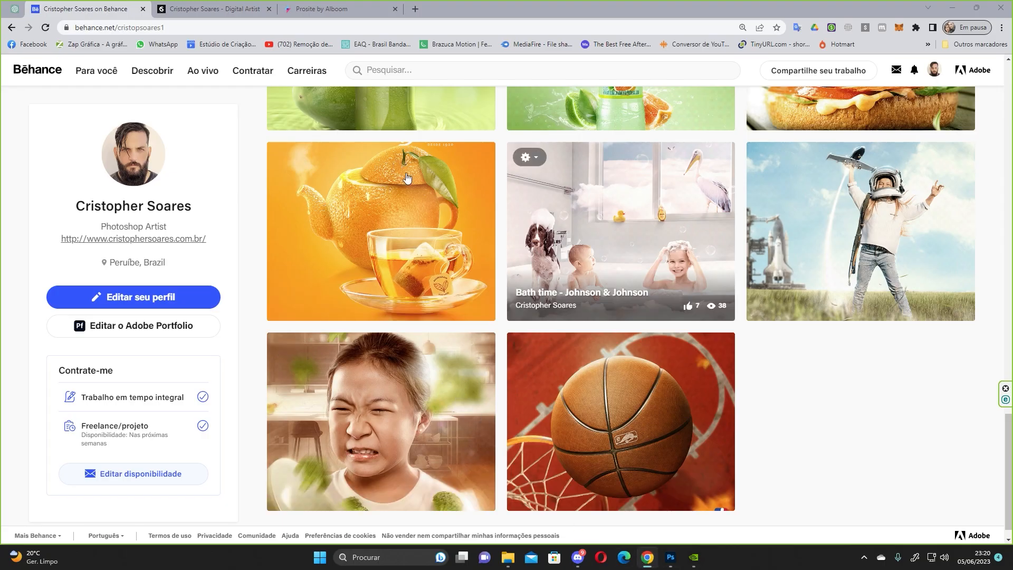
{"action": "scroll", "coordinate": [537, 390], "scroll_direction": "up", "scroll_amount": 3}
{"action": "scroll", "coordinate": [537, 390], "scroll_direction": "up", "scroll_amount": 8}
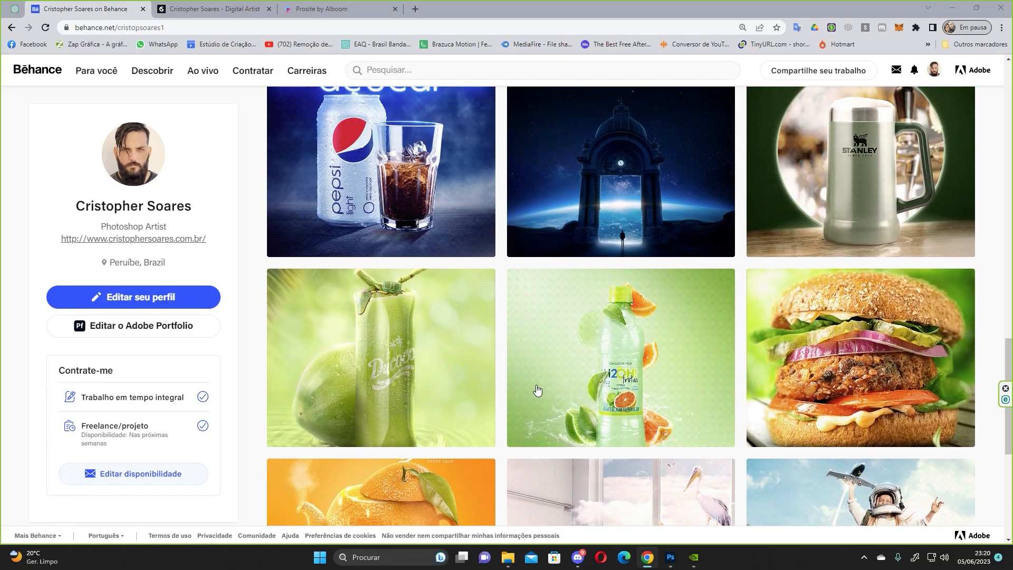
{"action": "scroll", "coordinate": [537, 391], "scroll_direction": "up", "scroll_amount": 7}
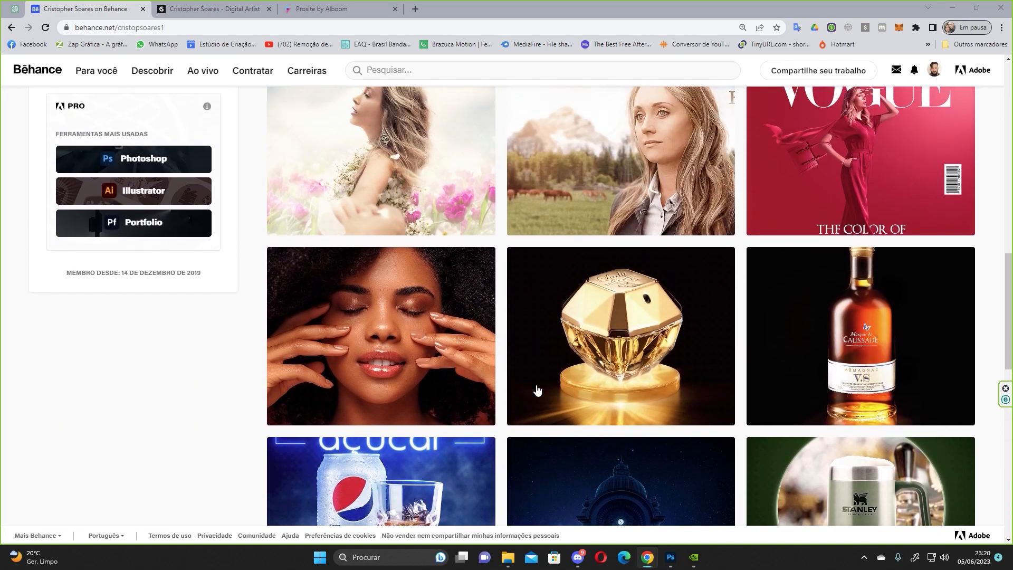
{"action": "scroll", "coordinate": [537, 391], "scroll_direction": "up", "scroll_amount": 4}
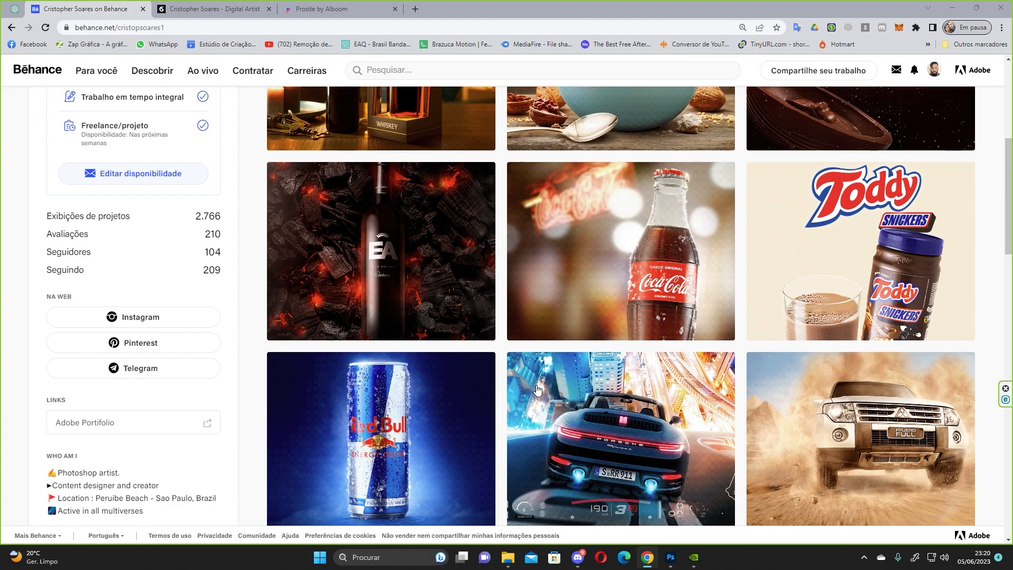
{"action": "scroll", "coordinate": [537, 390], "scroll_direction": "up", "scroll_amount": 3}
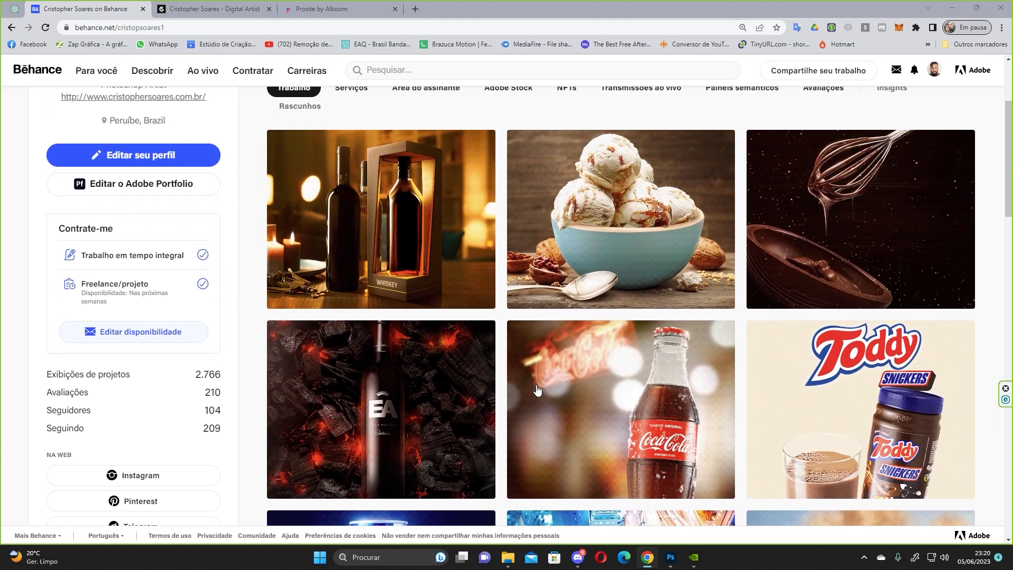
{"action": "scroll", "coordinate": [537, 391], "scroll_direction": "up", "scroll_amount": 1}
{"action": "scroll", "coordinate": [640, 302], "scroll_direction": "down", "scroll_amount": 3}
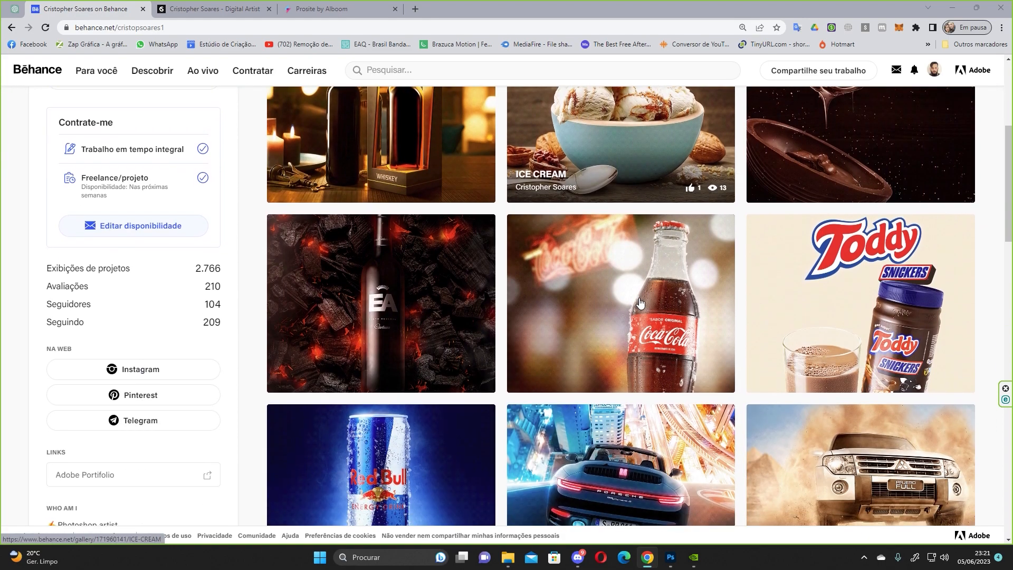
{"action": "scroll", "coordinate": [640, 302], "scroll_direction": "down", "scroll_amount": 2}
Look through the gallery on the digital artist's own portfolio website and open the whiskey artwork enlarged.
{"action": "left_click", "coordinate": [211, 9]}
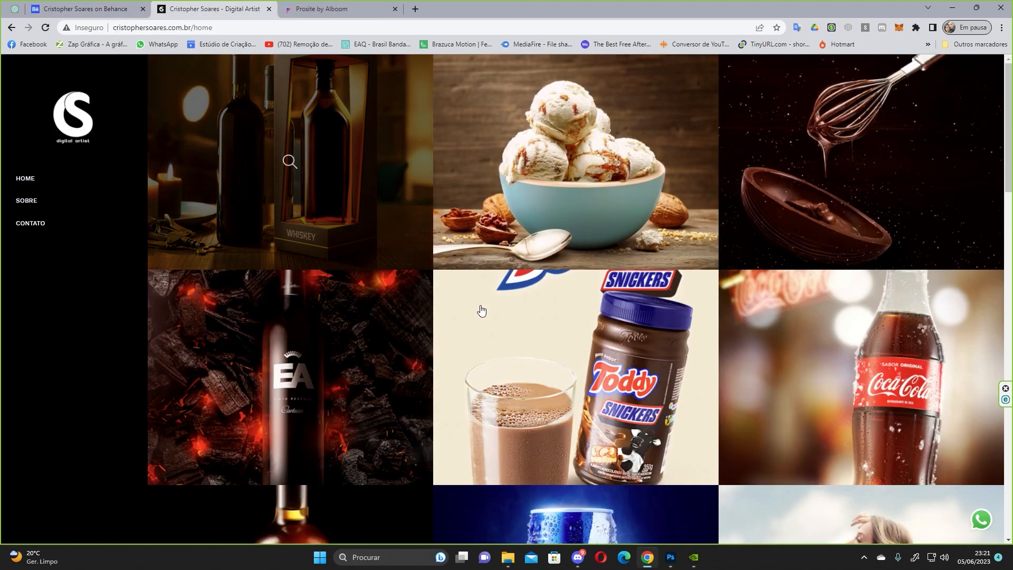
{"action": "scroll", "coordinate": [489, 314], "scroll_direction": "down", "scroll_amount": 11}
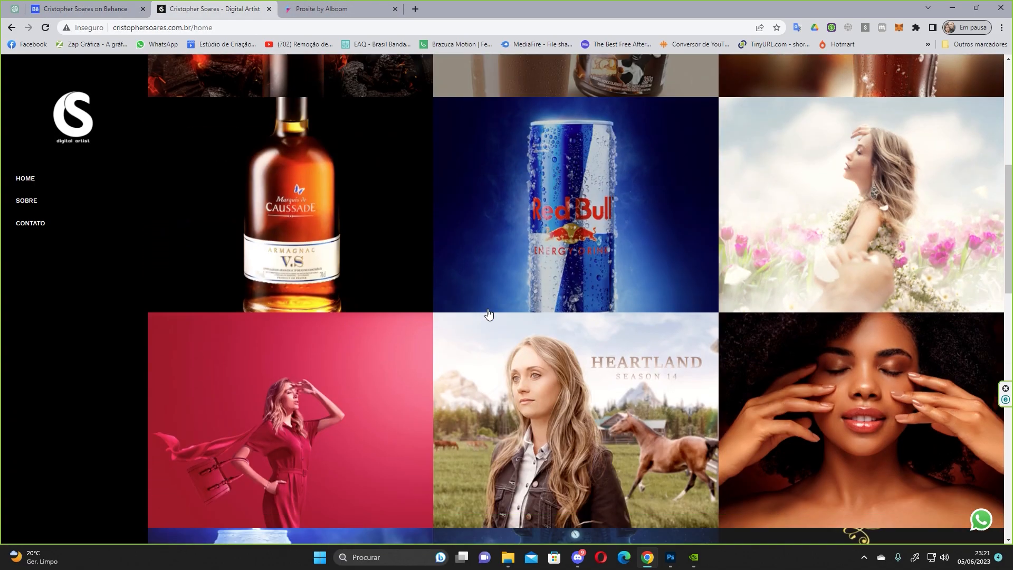
{"action": "scroll", "coordinate": [488, 314], "scroll_direction": "down", "scroll_amount": 3}
{"action": "scroll", "coordinate": [854, 398], "scroll_direction": "up", "scroll_amount": 13}
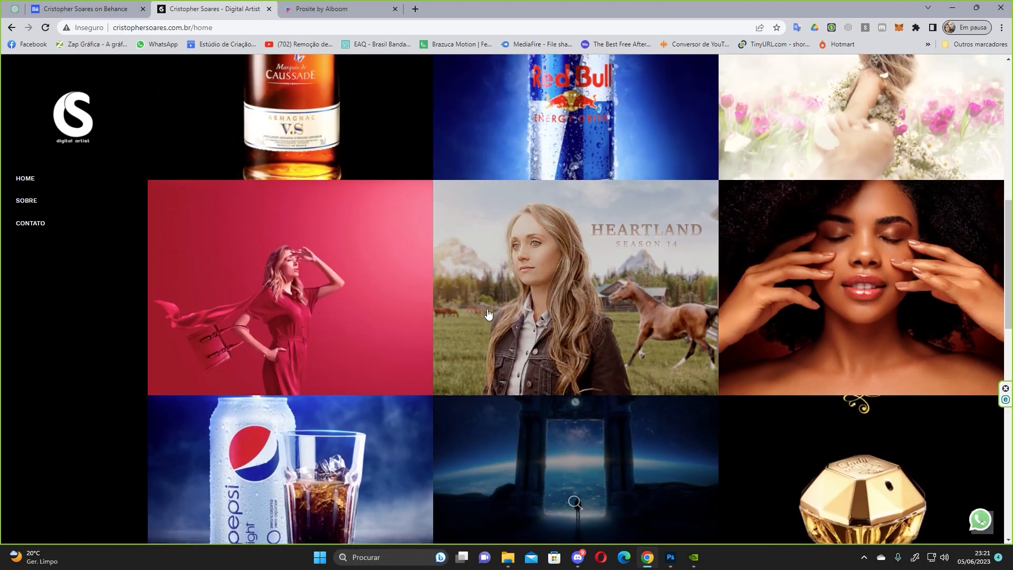
{"action": "scroll", "coordinate": [375, 285], "scroll_direction": "up", "scroll_amount": 1}
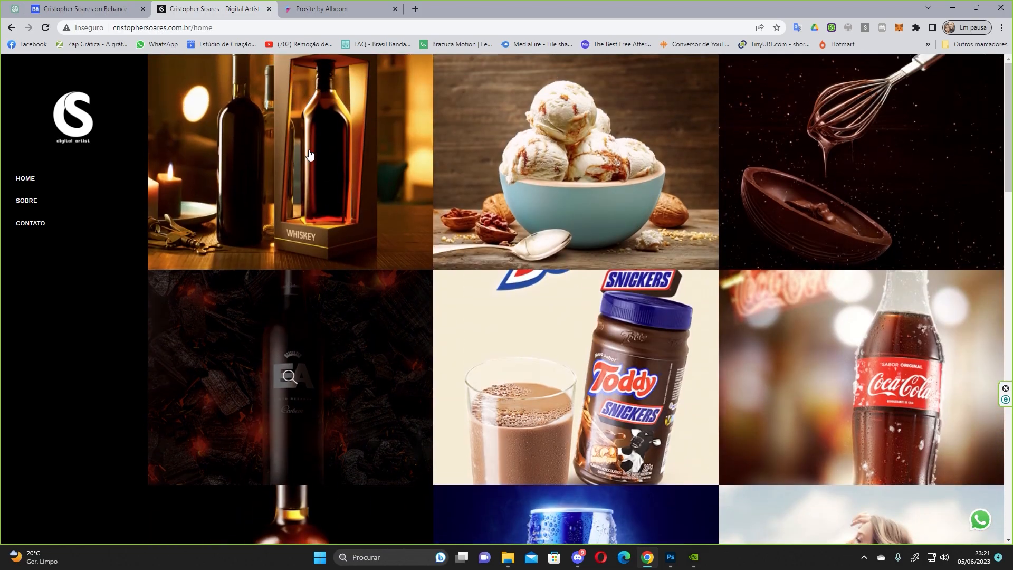
{"action": "left_click", "coordinate": [300, 167]}
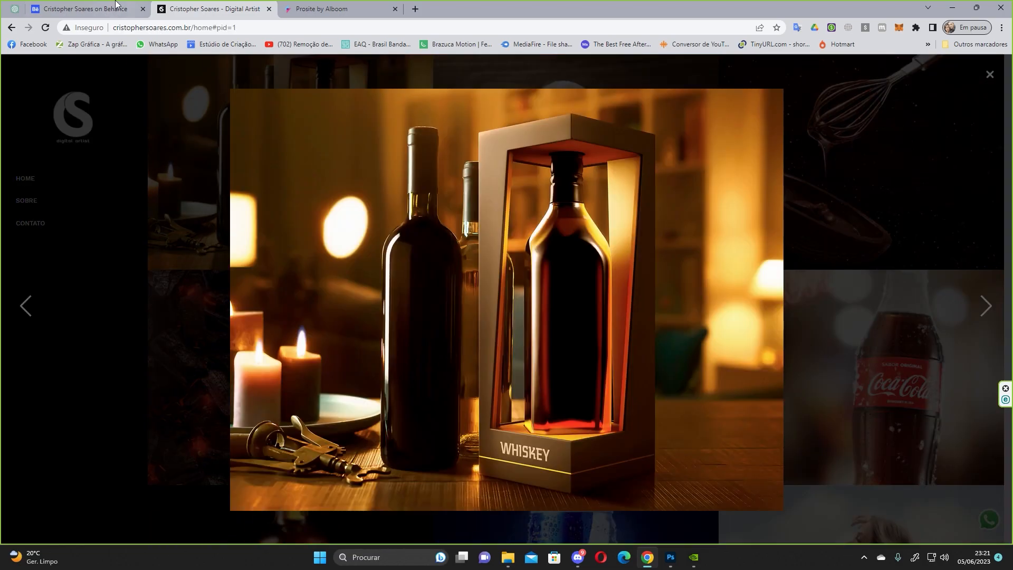
Open the WHISKEY - Distilled project on Behance and examine its full image and close-ups.
{"action": "left_click", "coordinate": [114, 7]}
{"action": "scroll", "coordinate": [430, 198], "scroll_direction": "up", "scroll_amount": 2}
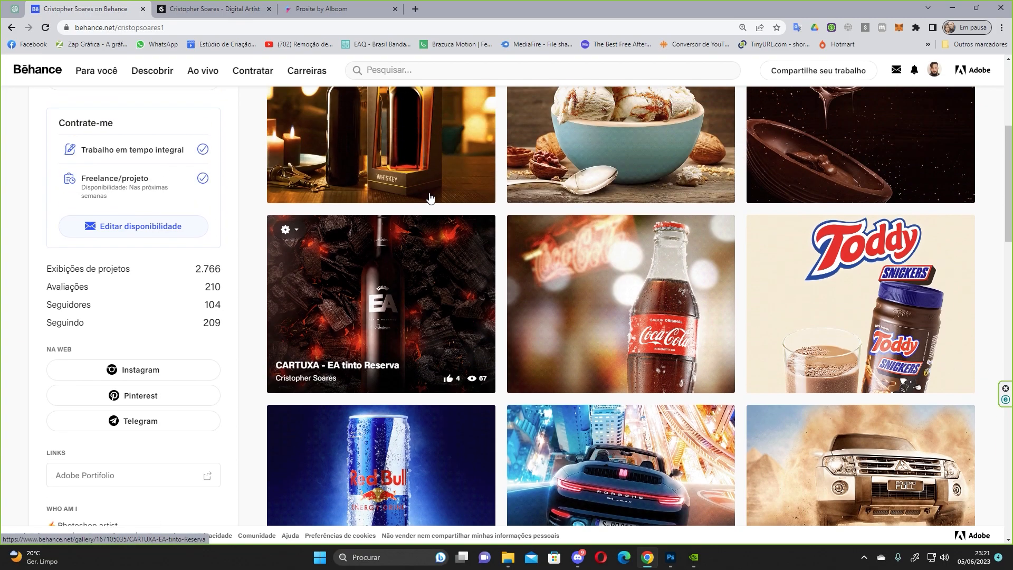
{"action": "left_click", "coordinate": [430, 198]}
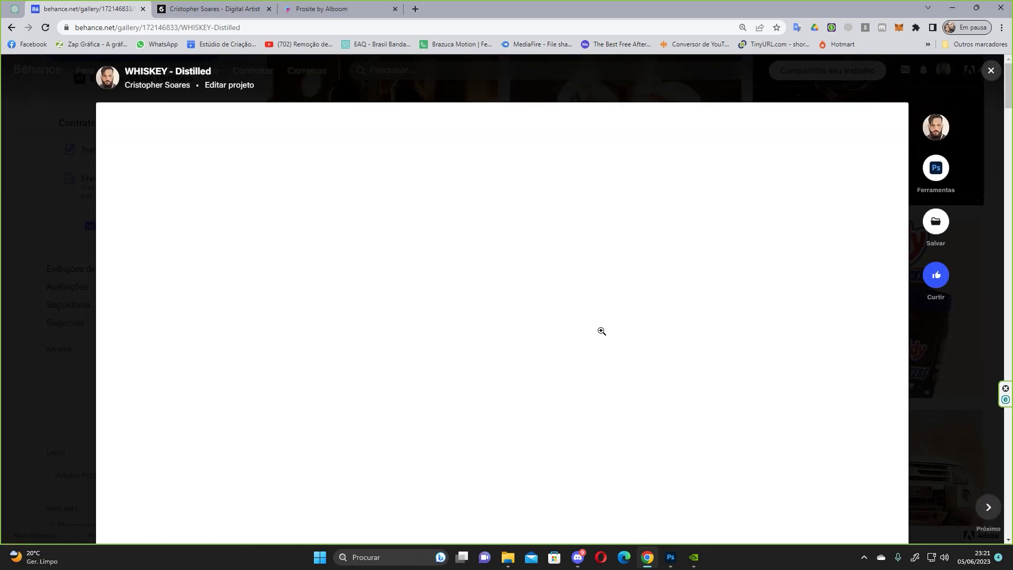
{"action": "scroll", "coordinate": [599, 328], "scroll_direction": "down", "scroll_amount": 5}
{"action": "scroll", "coordinate": [600, 328], "scroll_direction": "down", "scroll_amount": 20}
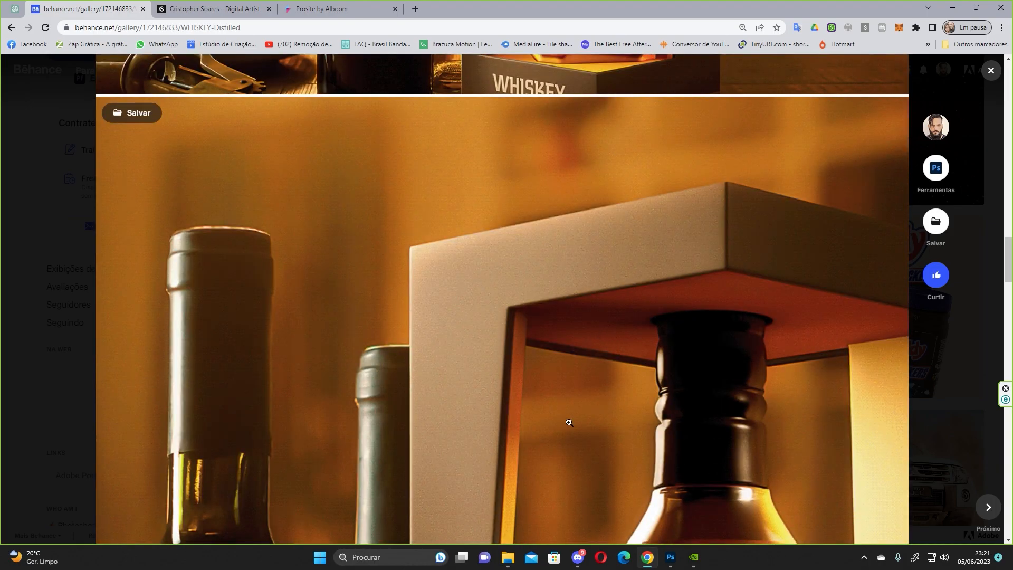
Switch back to Photoshop and isolate the AdobeStock photo layer in the Background group, leaving the guides hidden.
{"action": "left_click", "coordinate": [670, 557]}
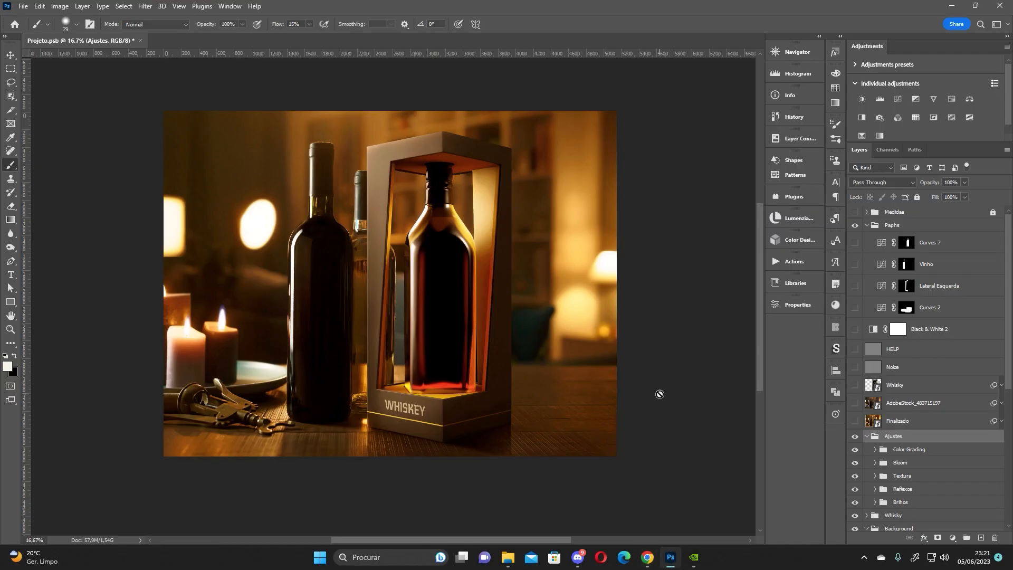
{"action": "key", "text": "ctrl+semicolon"}
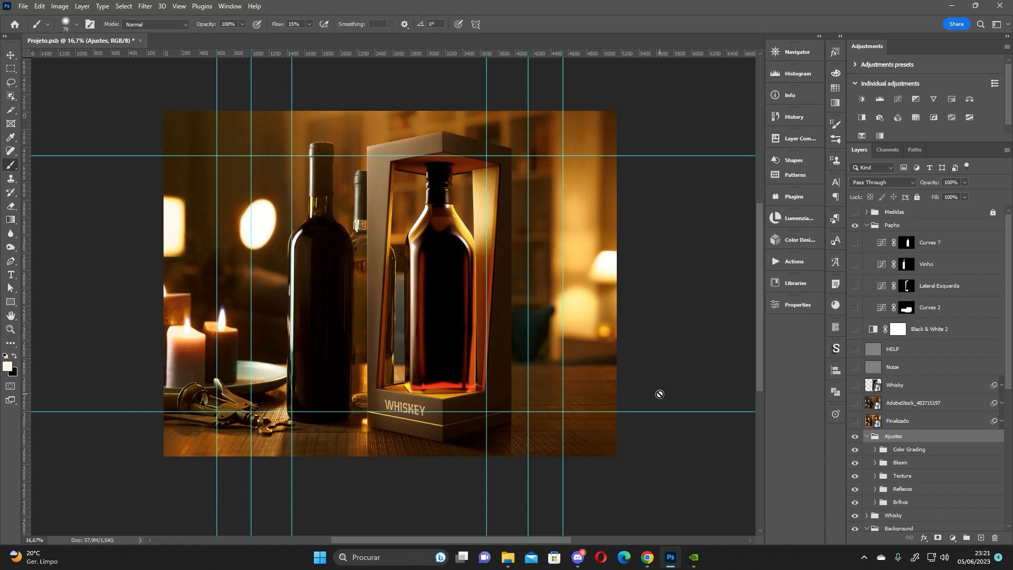
{"action": "left_click_drag", "start_coordinate": [1008, 368], "coordinate": [987, 498]}
{"action": "left_click", "coordinate": [856, 495], "text": "alt"}
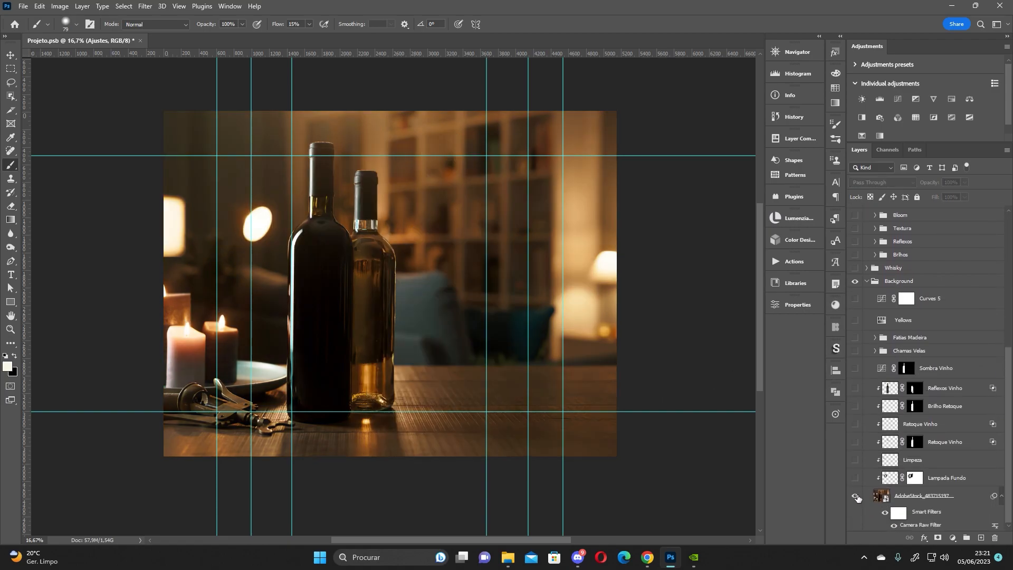
{"action": "key", "text": "ctrl+semicolon"}
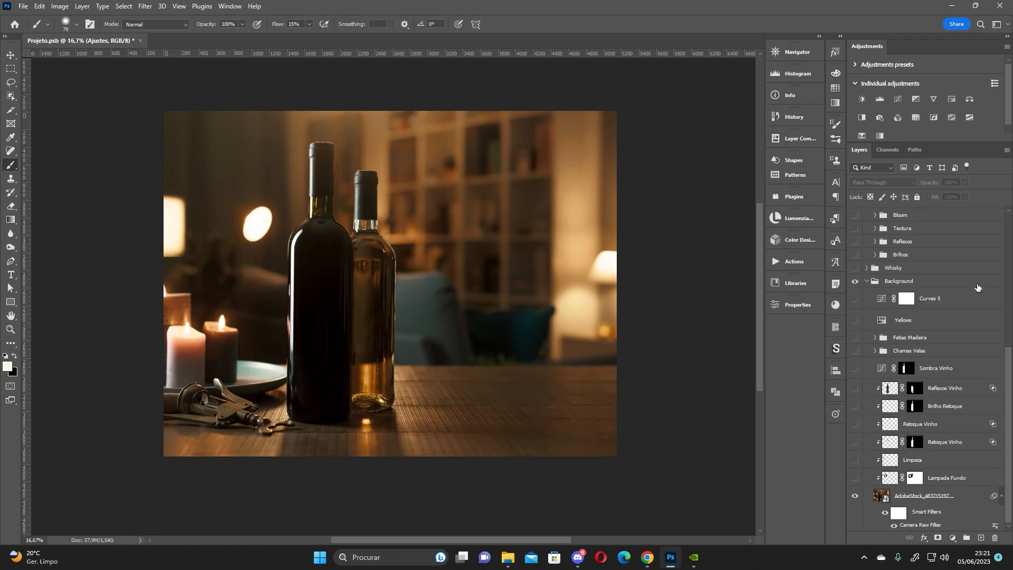
Preview the Whisky box layer over the background photo, and hide it again.
{"action": "scroll", "coordinate": [928, 369], "scroll_direction": "up", "scroll_amount": 5}
{"action": "left_click", "coordinate": [854, 245]}
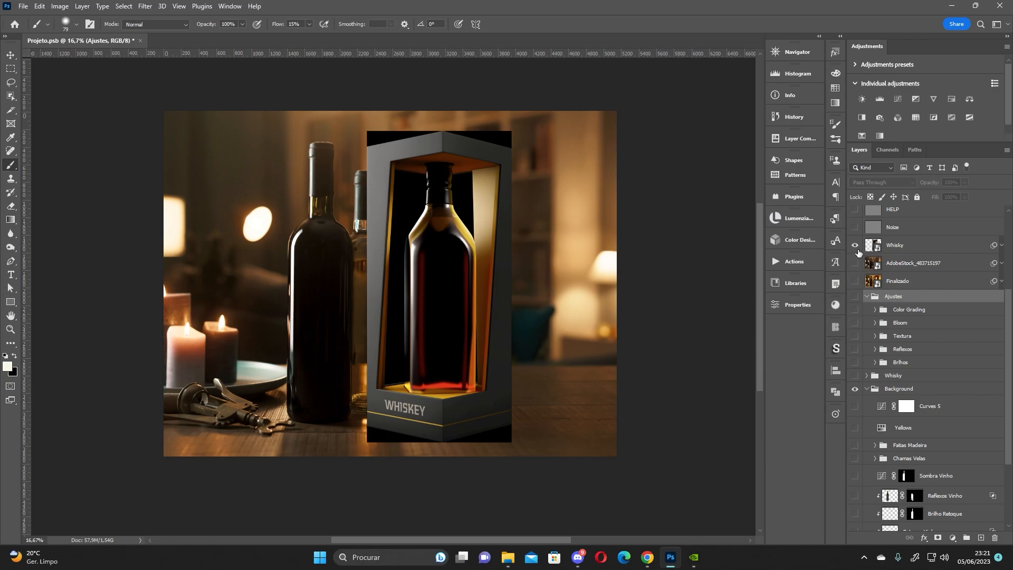
{"action": "left_click", "coordinate": [855, 245]}
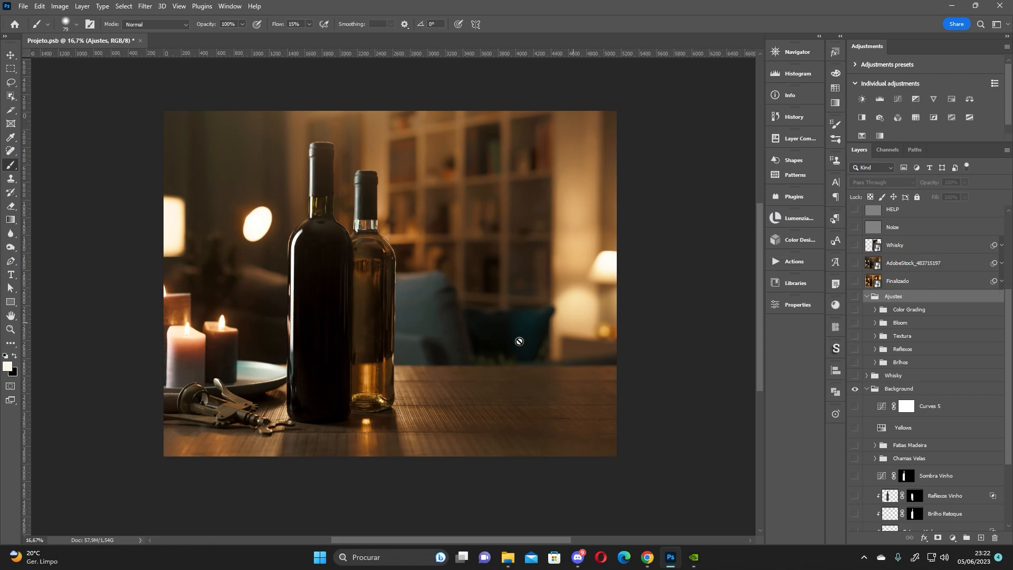
Examine the lighting, shadows and reflections around the bottles, wooden table, plate and candles in the background photo.
{"action": "scroll", "coordinate": [368, 360], "scroll_direction": "up", "scroll_amount": 5}
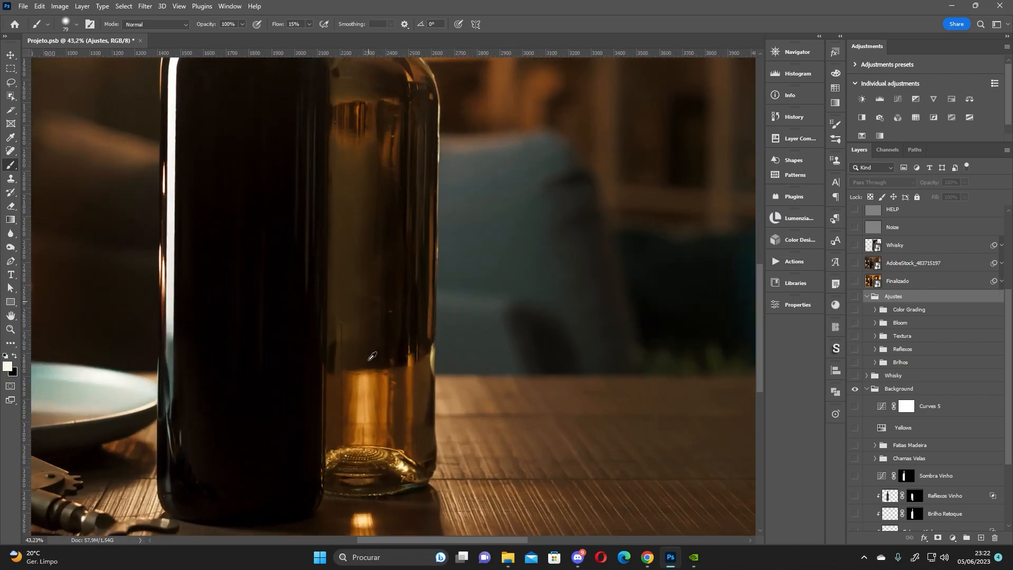
{"action": "left_click_drag", "start_coordinate": [423, 425], "coordinate": [366, 242]}
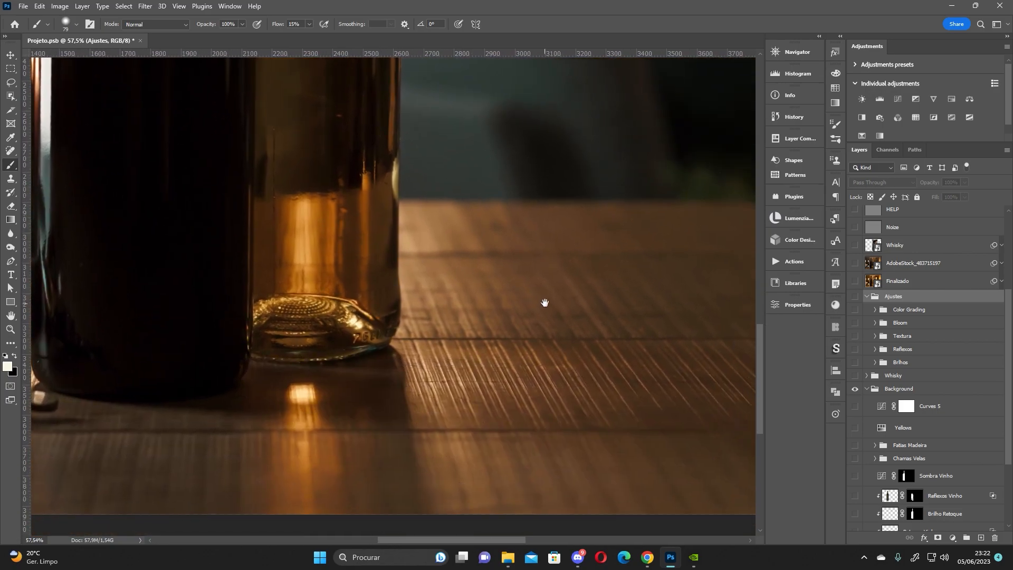
{"action": "left_click_drag", "start_coordinate": [543, 301], "coordinate": [401, 341]}
{"action": "left_click_drag", "start_coordinate": [521, 245], "coordinate": [525, 380]}
{"action": "left_click_drag", "start_coordinate": [296, 267], "coordinate": [418, 423]}
{"action": "left_click_drag", "start_coordinate": [289, 397], "coordinate": [474, 372]}
{"action": "left_click_drag", "start_coordinate": [340, 404], "coordinate": [445, 226]}
{"action": "left_click_drag", "start_coordinate": [410, 399], "coordinate": [353, 243]}
{"action": "left_click_drag", "start_coordinate": [520, 368], "coordinate": [343, 222]}
{"action": "scroll", "coordinate": [361, 216], "scroll_direction": "down", "scroll_amount": 2}
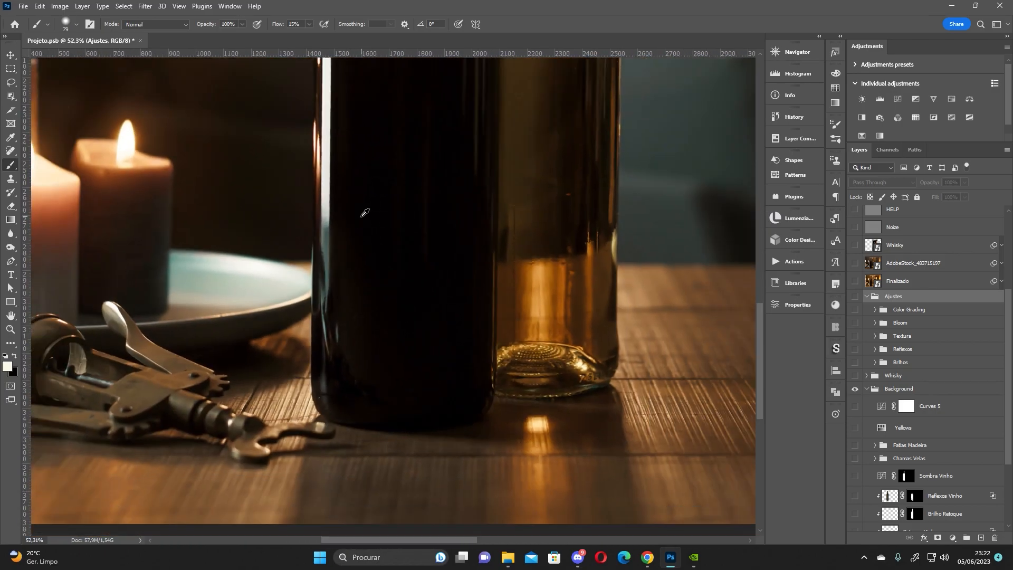
{"action": "left_click_drag", "start_coordinate": [465, 246], "coordinate": [289, 310]}
{"action": "scroll", "coordinate": [290, 311], "scroll_direction": "down", "scroll_amount": 2}
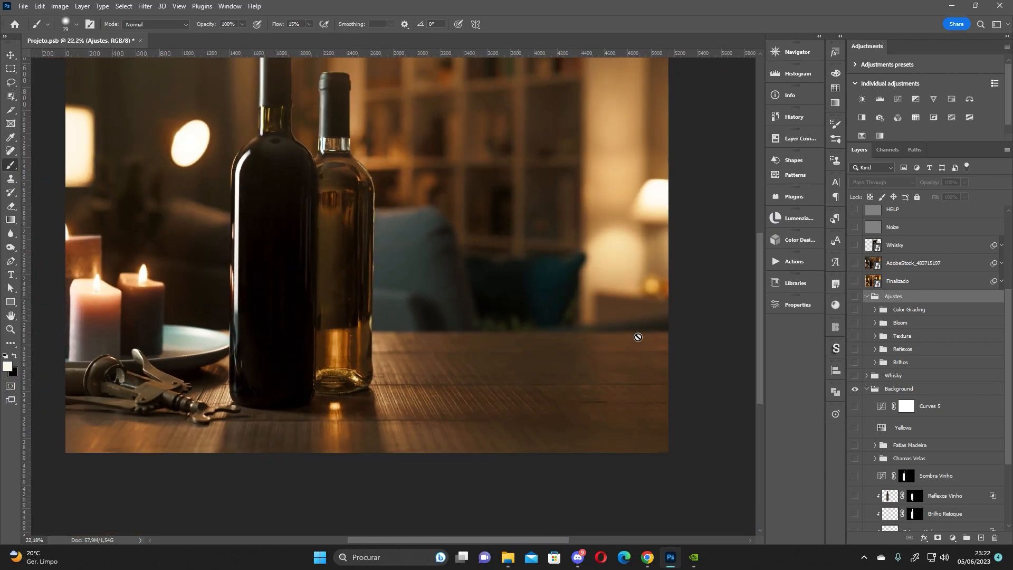
Preview the Finalizado layer to compare the finished composite with the background photo, and hide it again.
{"action": "left_click", "coordinate": [855, 281]}
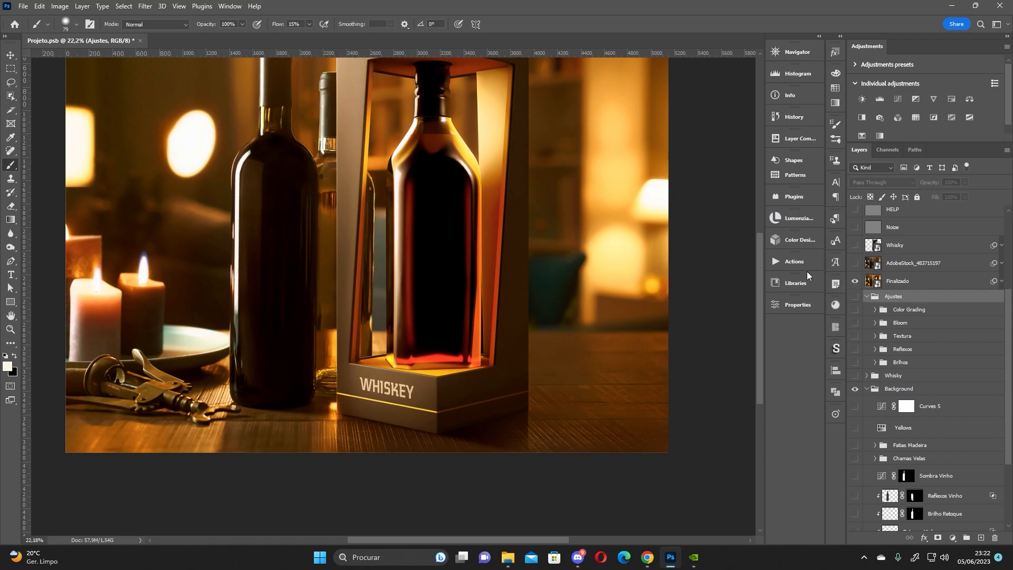
{"action": "scroll", "coordinate": [527, 241], "scroll_direction": "down", "scroll_amount": 1}
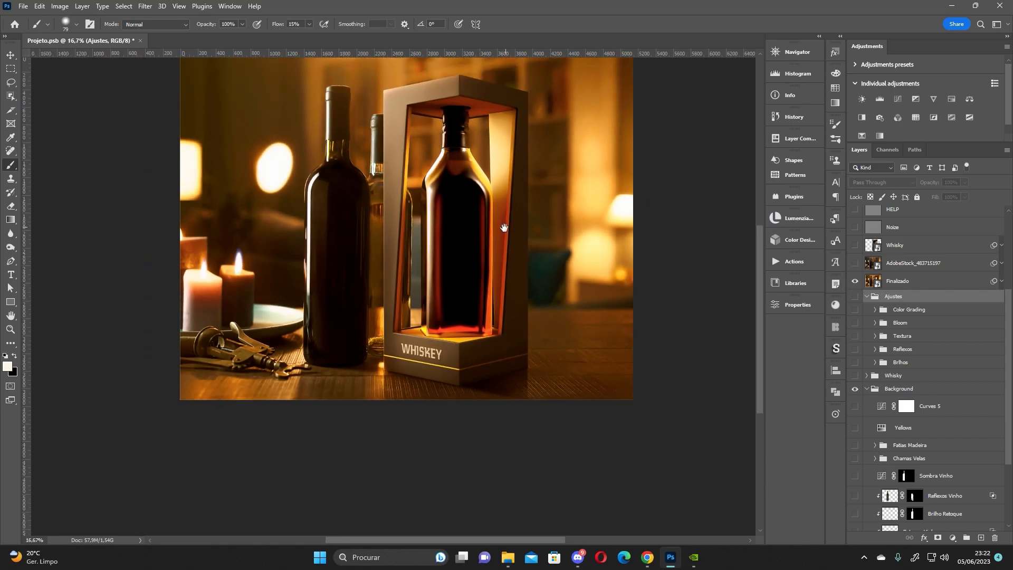
{"action": "scroll", "coordinate": [448, 264], "scroll_direction": "up", "scroll_amount": 2}
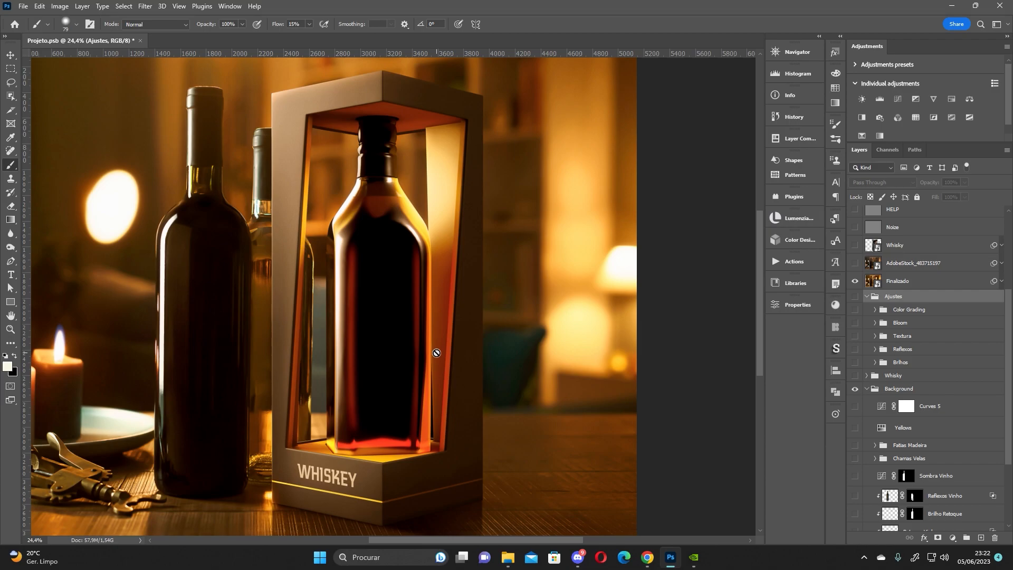
{"action": "left_click", "coordinate": [855, 280]}
Show the guides and the Medidas group, expand it, and make its 4x5, 1x1, 9x16 and 16x9 labels visible.
{"action": "scroll", "coordinate": [1012, 317], "scroll_direction": "down", "scroll_amount": 5}
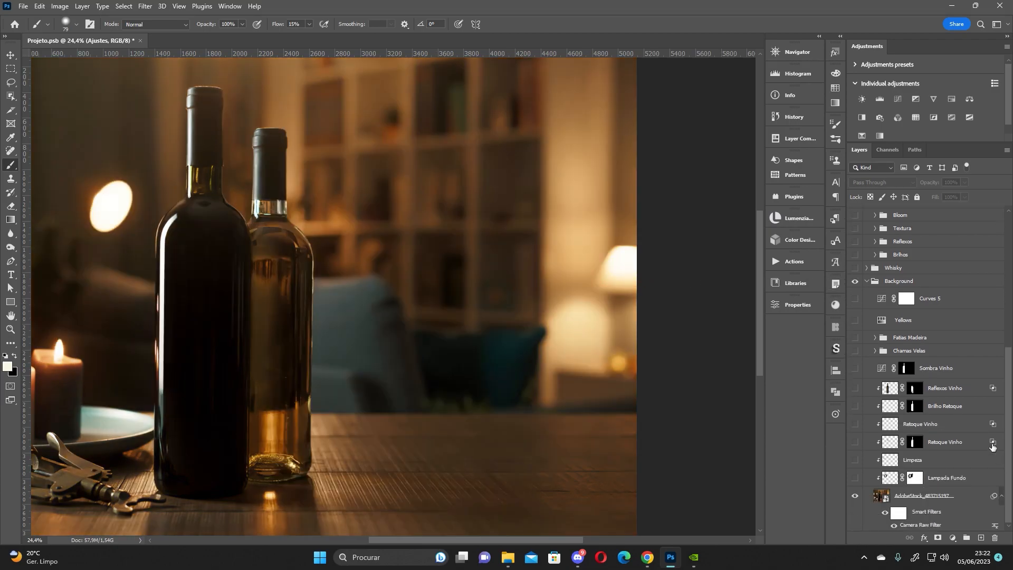
{"action": "scroll", "coordinate": [991, 493], "scroll_direction": "up", "scroll_amount": 1}
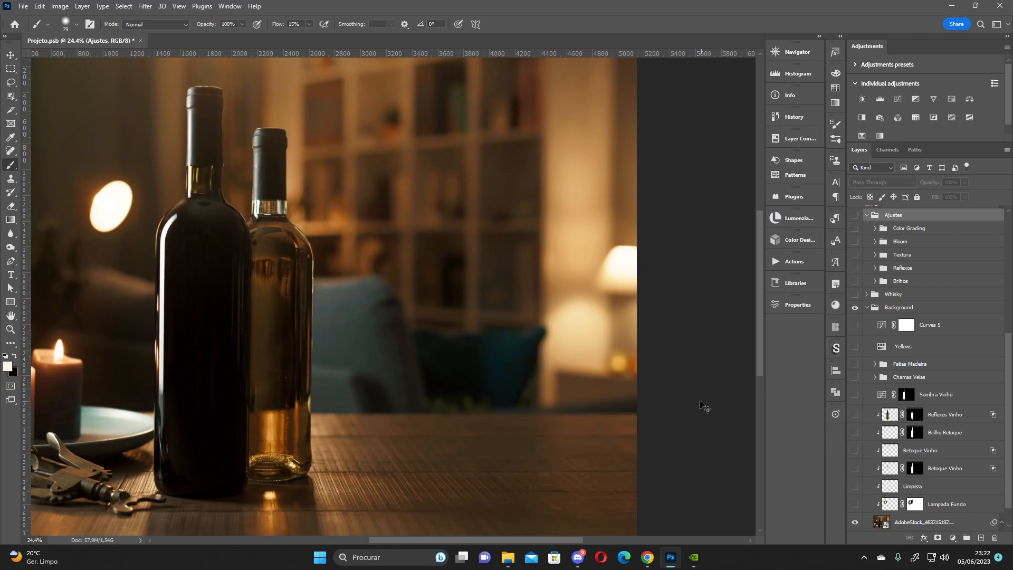
{"action": "key", "text": "ctrl+semicolon"}
{"action": "left_click_drag", "start_coordinate": [330, 319], "coordinate": [593, 283]}
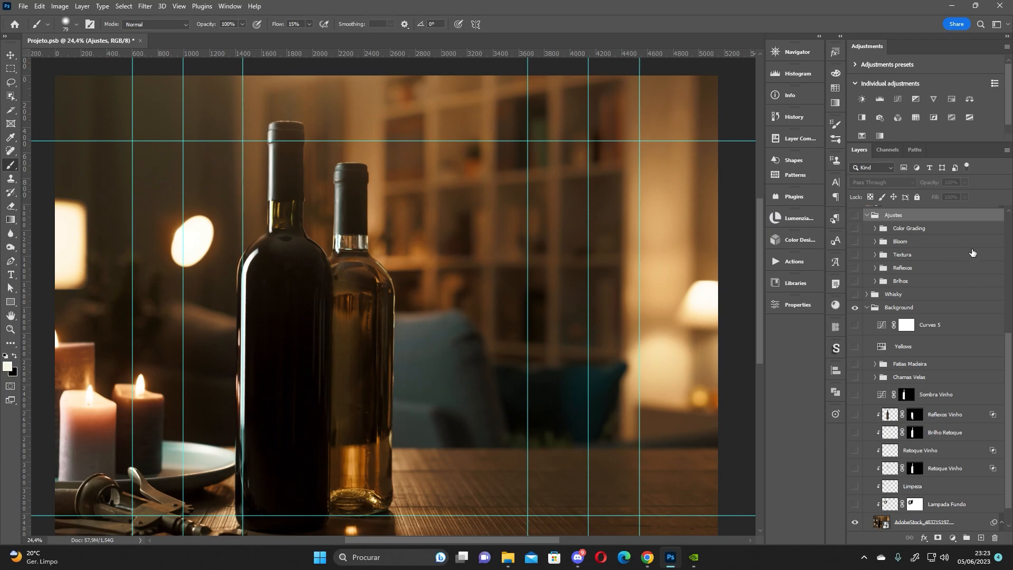
{"action": "scroll", "coordinate": [1009, 347], "scroll_direction": "up", "scroll_amount": 10}
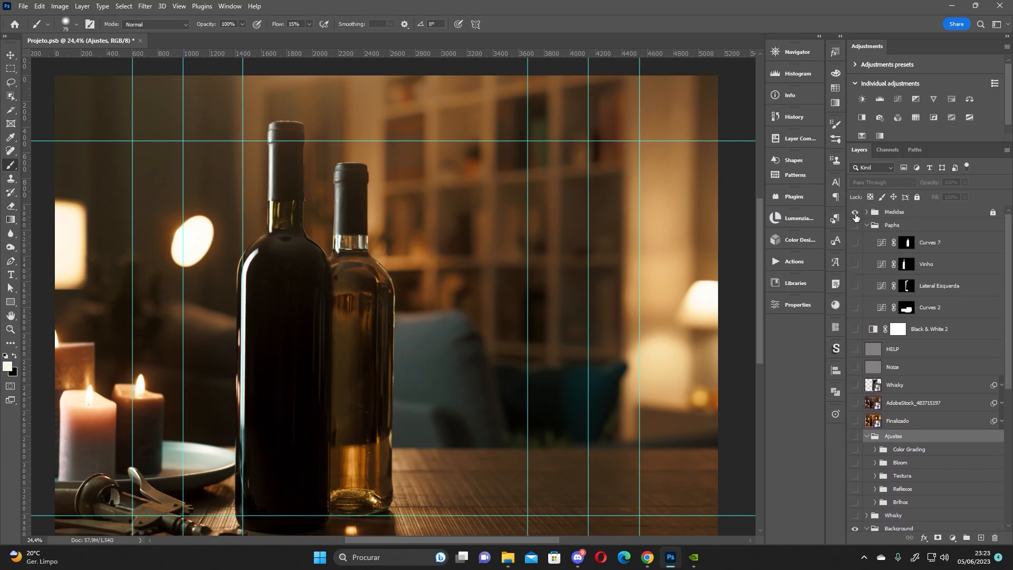
{"action": "left_click", "coordinate": [855, 212]}
{"action": "left_click", "coordinate": [866, 212]}
{"action": "left_click_drag", "start_coordinate": [853, 296], "coordinate": [854, 381]}
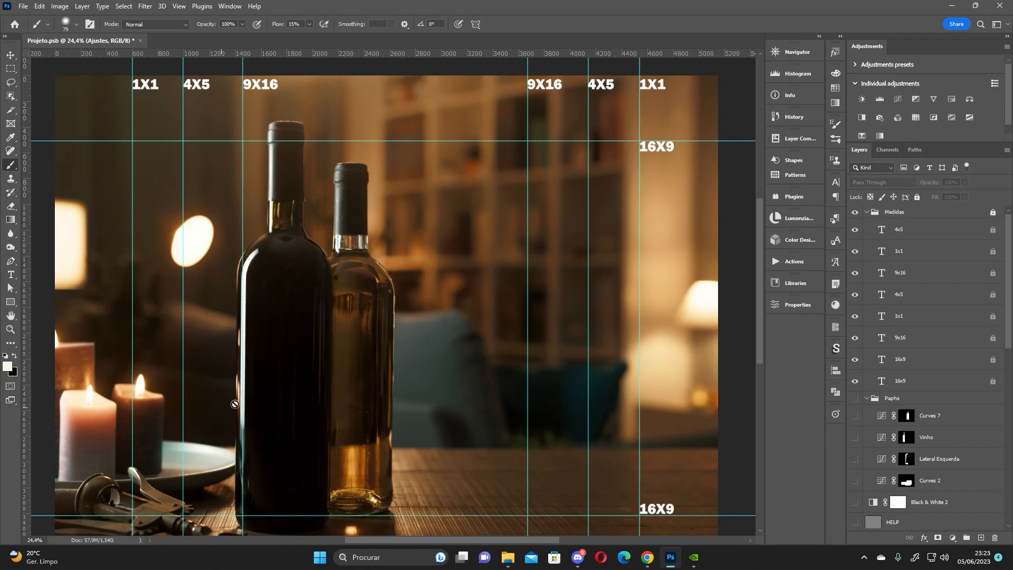
{"action": "left_click_drag", "start_coordinate": [573, 459], "coordinate": [510, 360]}
{"action": "left_click_drag", "start_coordinate": [429, 309], "coordinate": [513, 387]}
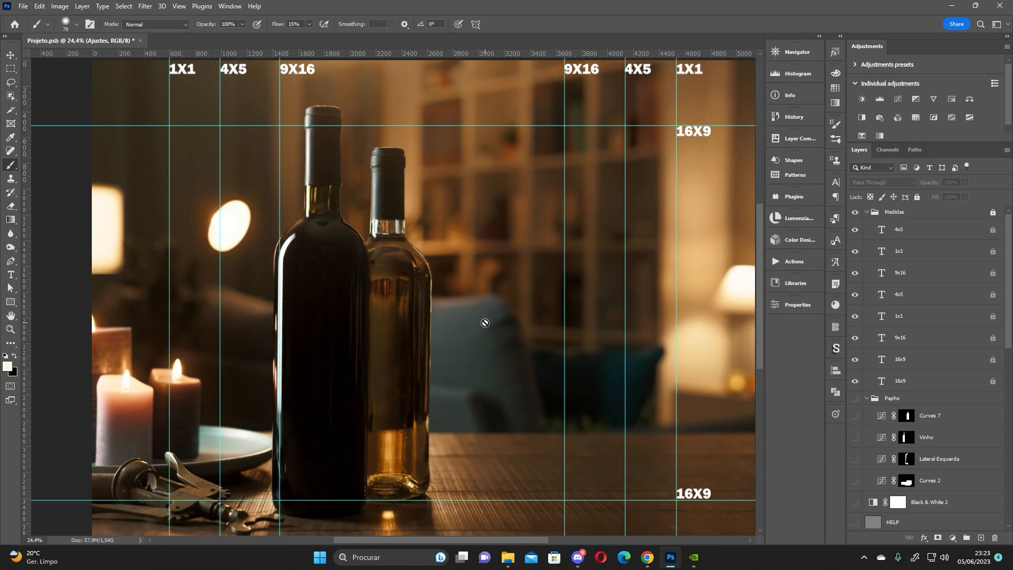
{"action": "left_click_drag", "start_coordinate": [656, 332], "coordinate": [576, 328]}
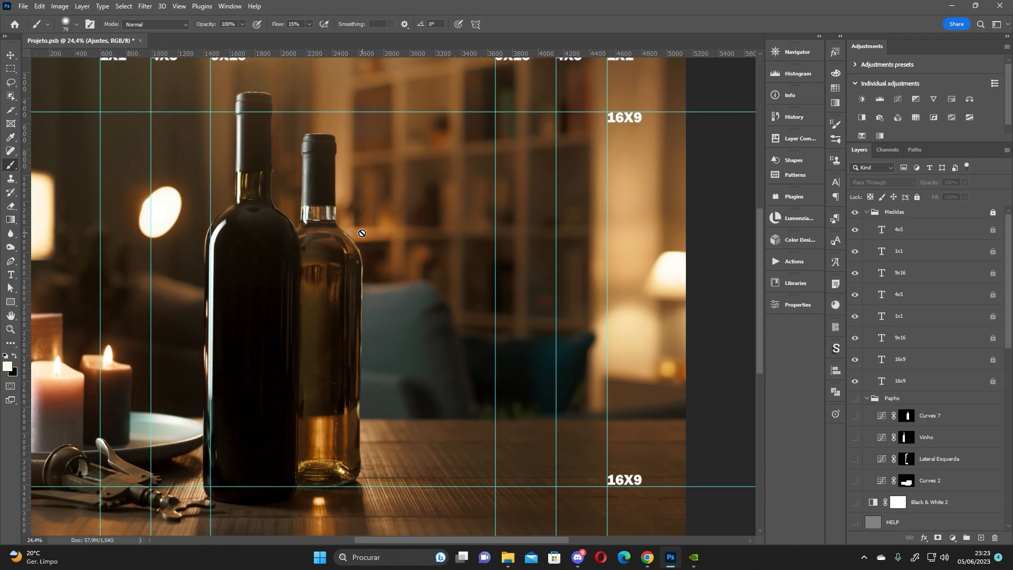
{"action": "left_click_drag", "start_coordinate": [354, 252], "coordinate": [400, 257]}
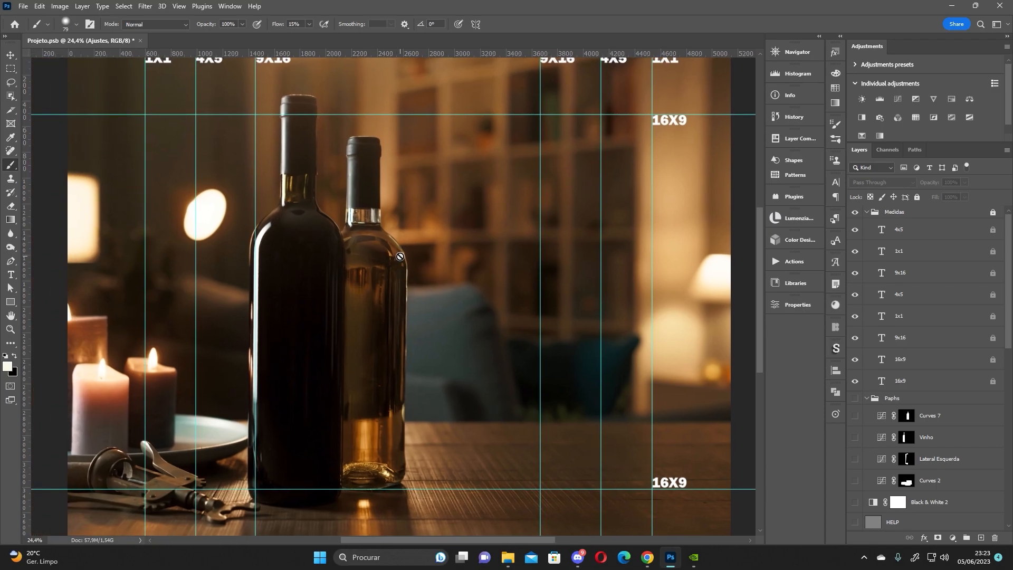
Hide and collapse the Medidas group, and hide the guides over the background photo.
{"action": "left_click", "coordinate": [856, 213]}
{"action": "left_click", "coordinate": [872, 213]}
{"action": "left_click", "coordinate": [866, 211]}
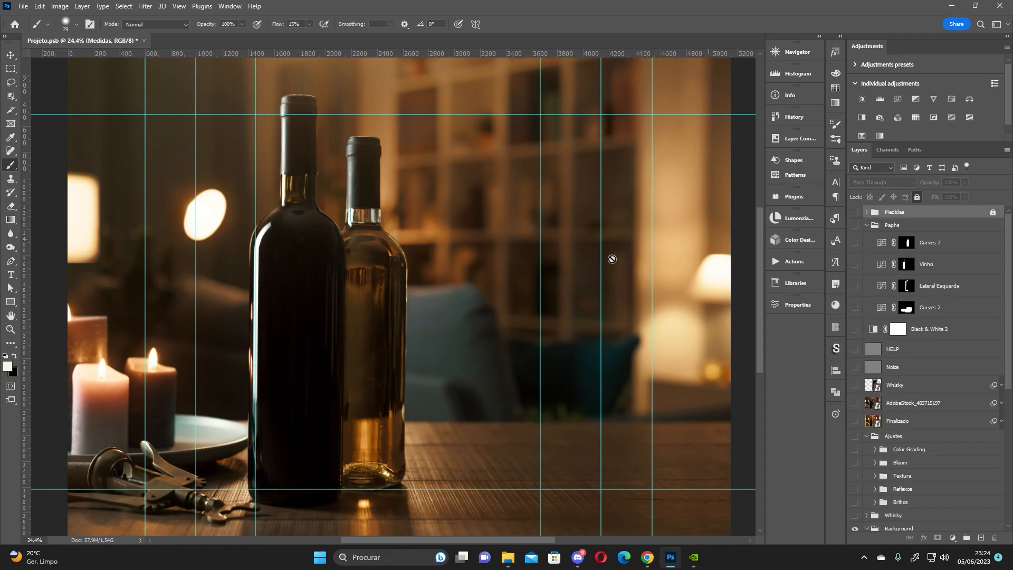
{"action": "key", "text": "ctrl+semicolon"}
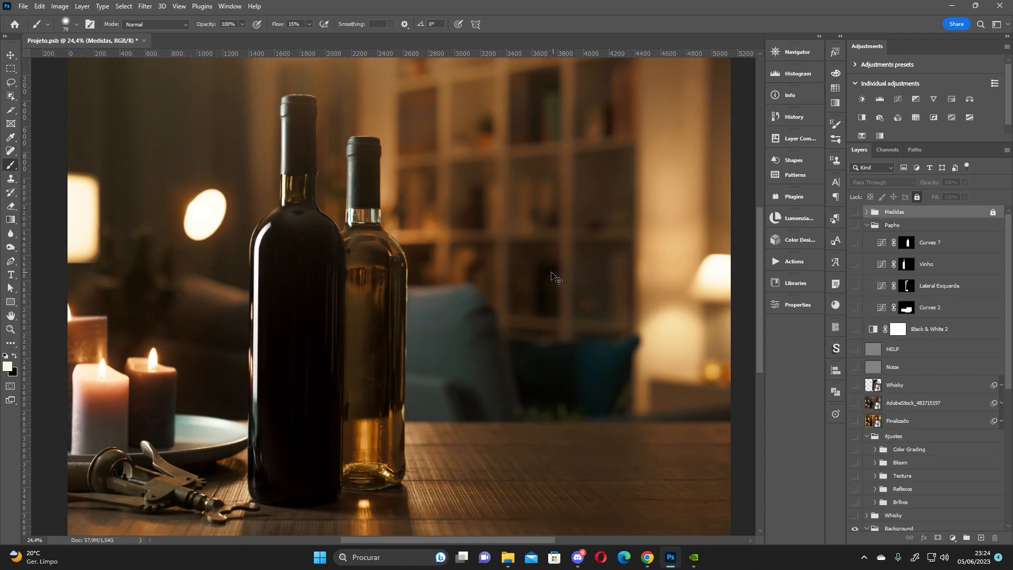
{"action": "scroll", "coordinate": [456, 263], "scroll_direction": "down", "scroll_amount": 4}
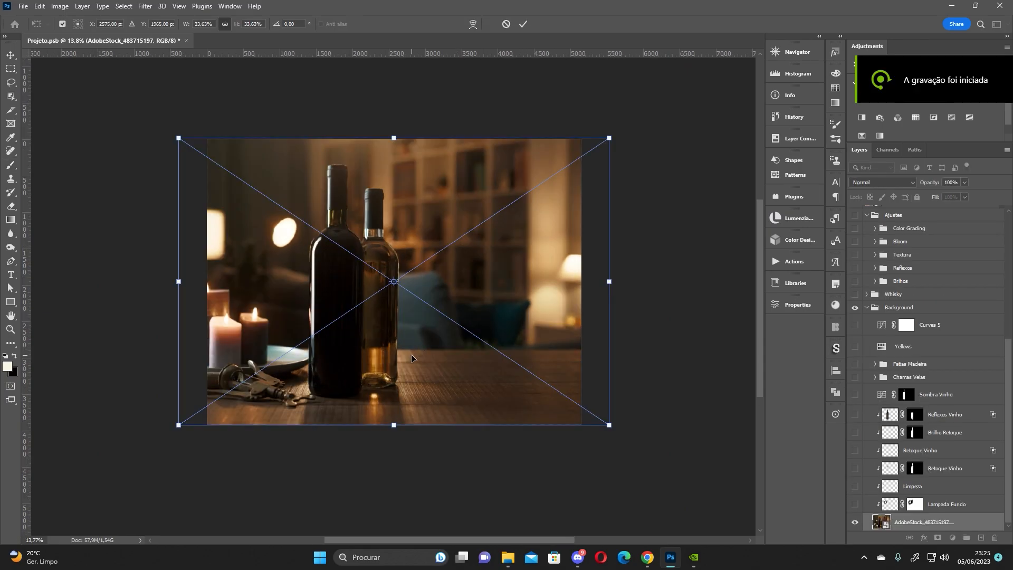
Commit the free transform of the AdobeStock_483715197 background photo.
{"action": "left_click_drag", "start_coordinate": [411, 353], "coordinate": [422, 293]}
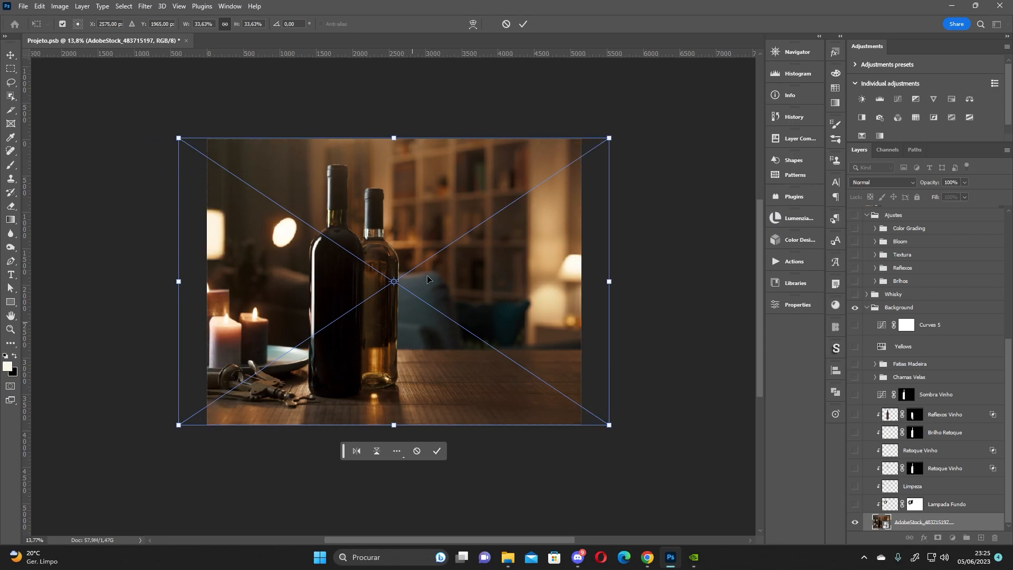
{"action": "left_click", "coordinate": [437, 451]}
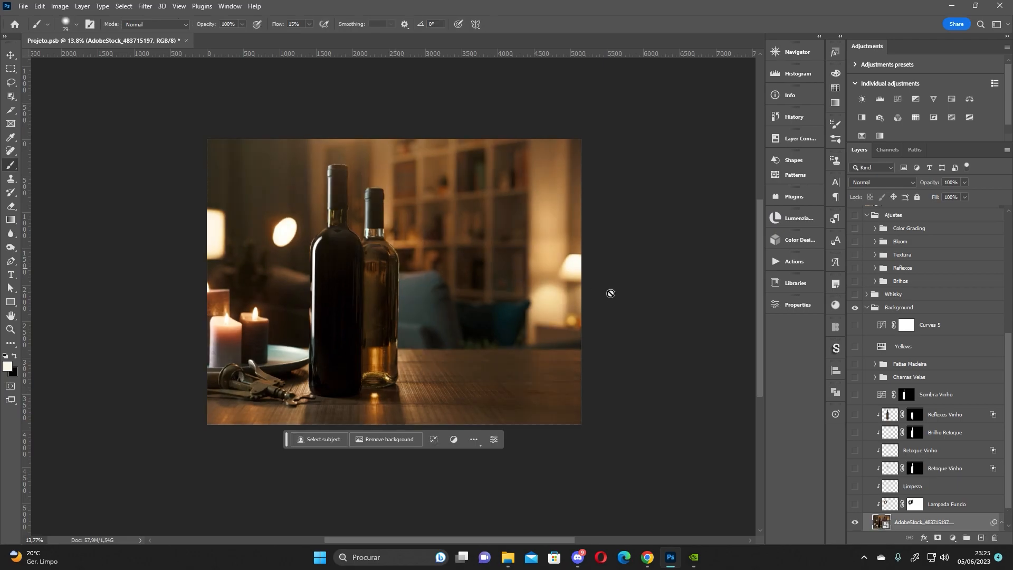
Open the background photo's Camera Raw smart filter, try a Temperature of -22 in the Basic settings, and undo it.
{"action": "left_click", "coordinate": [1001, 522]}
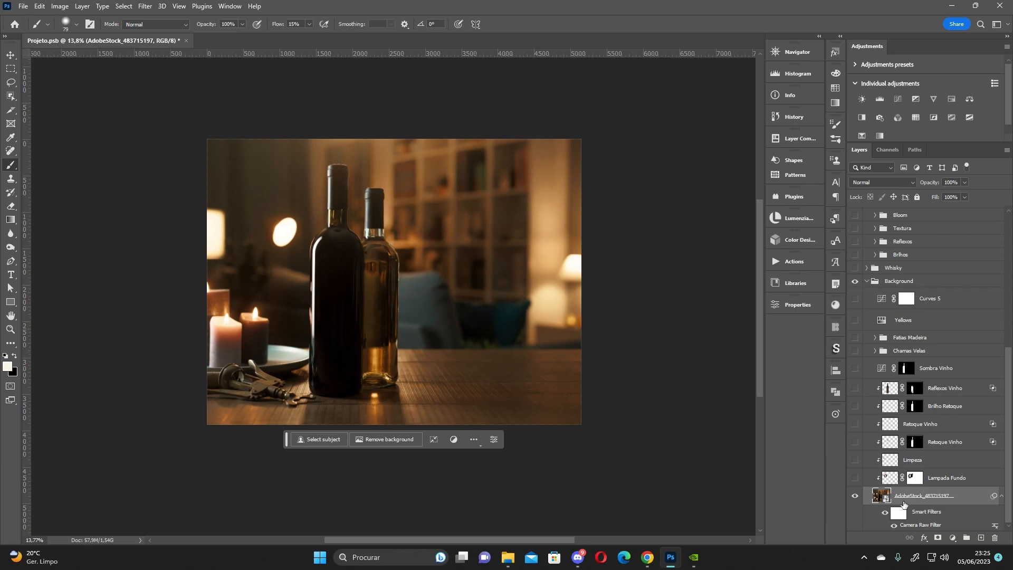
{"action": "double_click", "coordinate": [922, 525]}
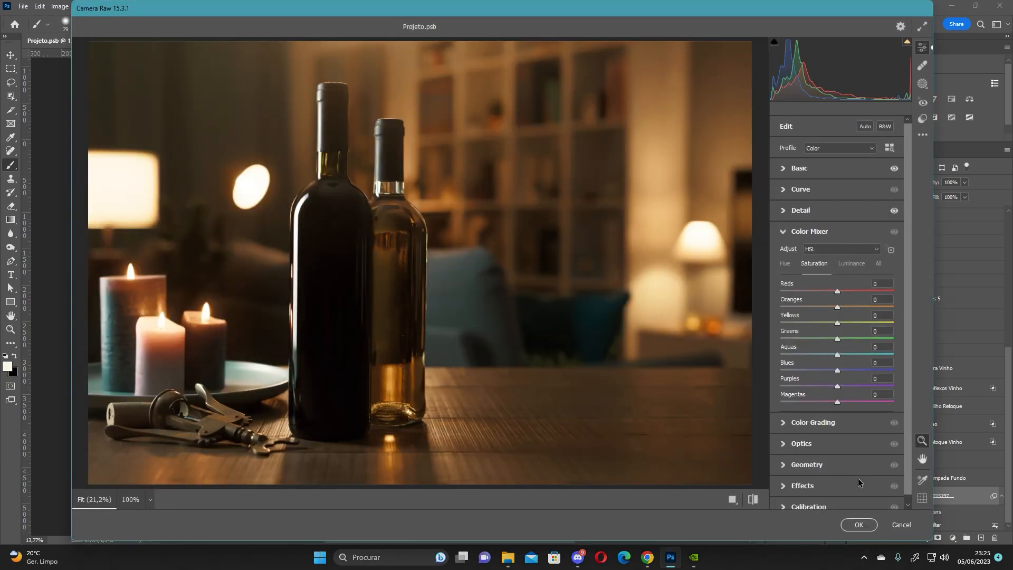
{"action": "left_click", "coordinate": [783, 168]}
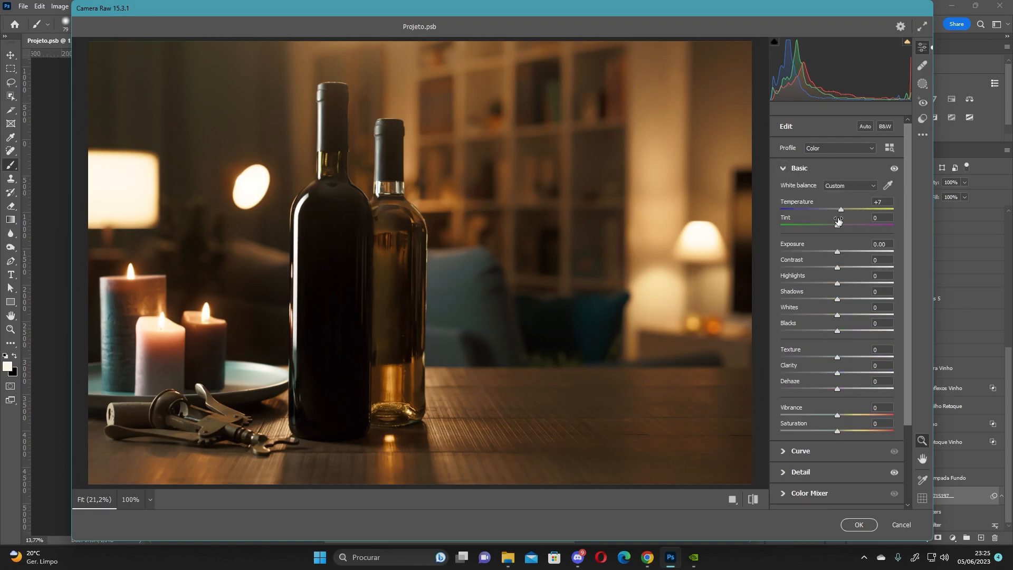
{"action": "mouse_move", "coordinate": [836, 220]}
{"action": "left_click_drag", "start_coordinate": [843, 210], "coordinate": [826, 210]}
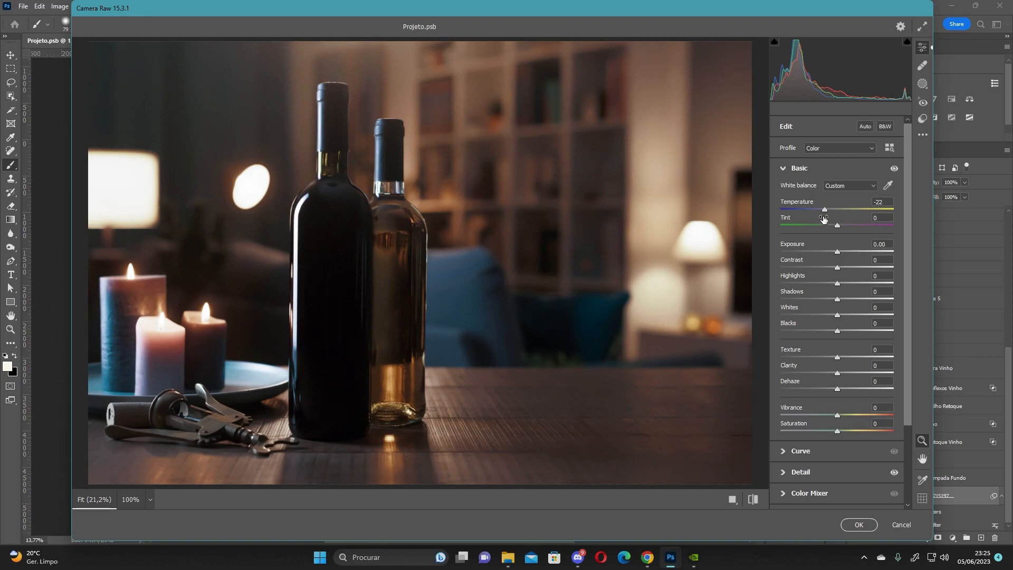
{"action": "key", "text": "ctrl+z"}
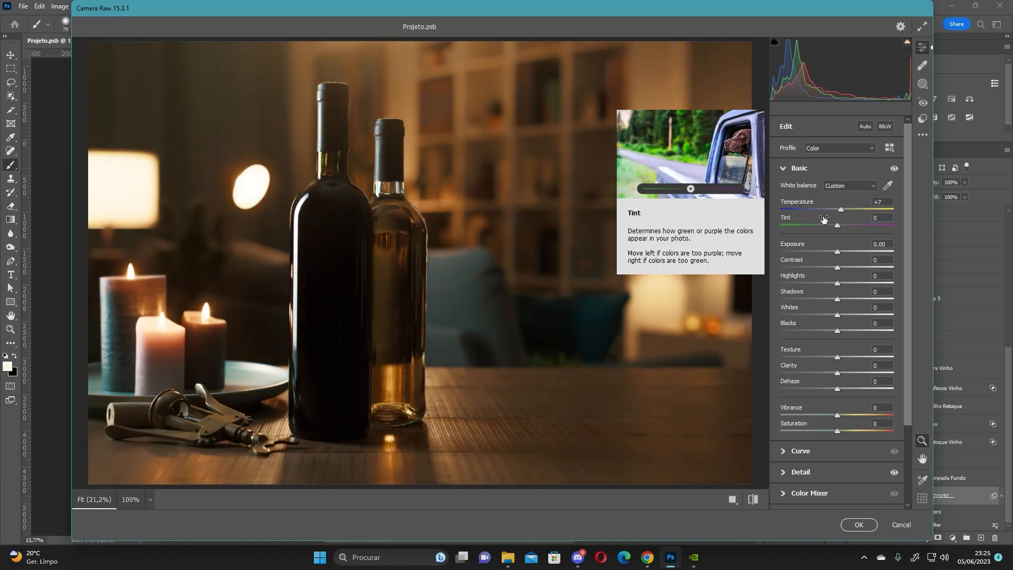
Try a different Noise Reduction amount while viewing the bottles up close, and dismiss Camera Raw without keeping the changes.
{"action": "left_click_drag", "start_coordinate": [907, 247], "coordinate": [910, 359]}
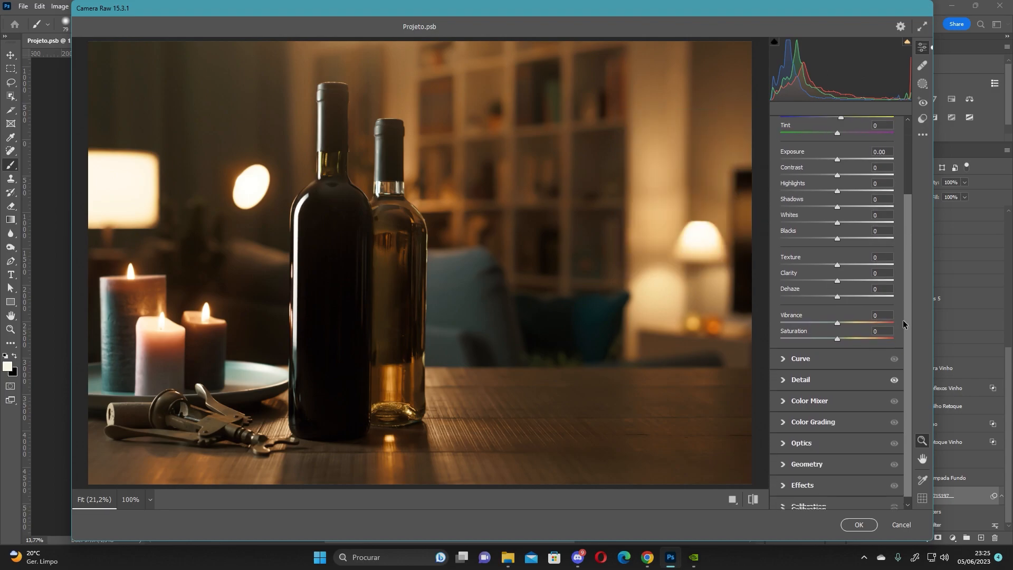
{"action": "left_click", "coordinate": [784, 381]}
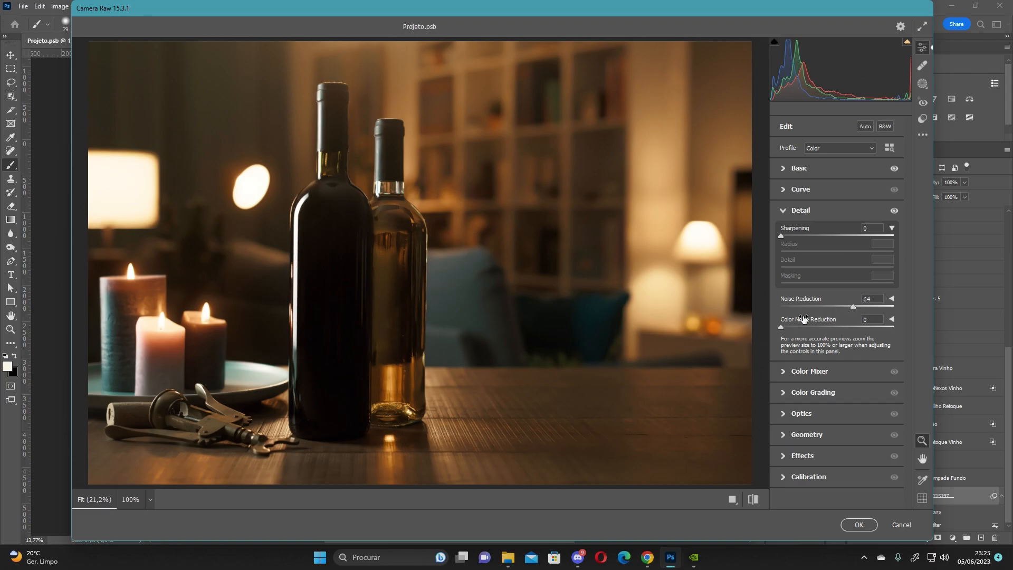
{"action": "left_click_drag", "start_coordinate": [341, 181], "coordinate": [438, 185]}
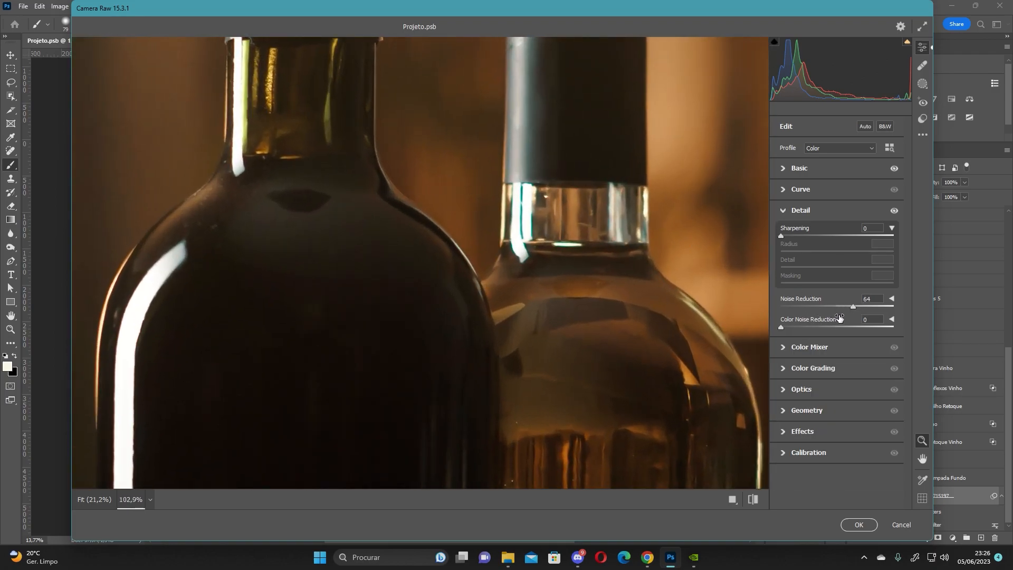
{"action": "double_click", "coordinate": [851, 305]}
{"action": "left_click", "coordinate": [846, 306]}
{"action": "left_click", "coordinate": [900, 524]}
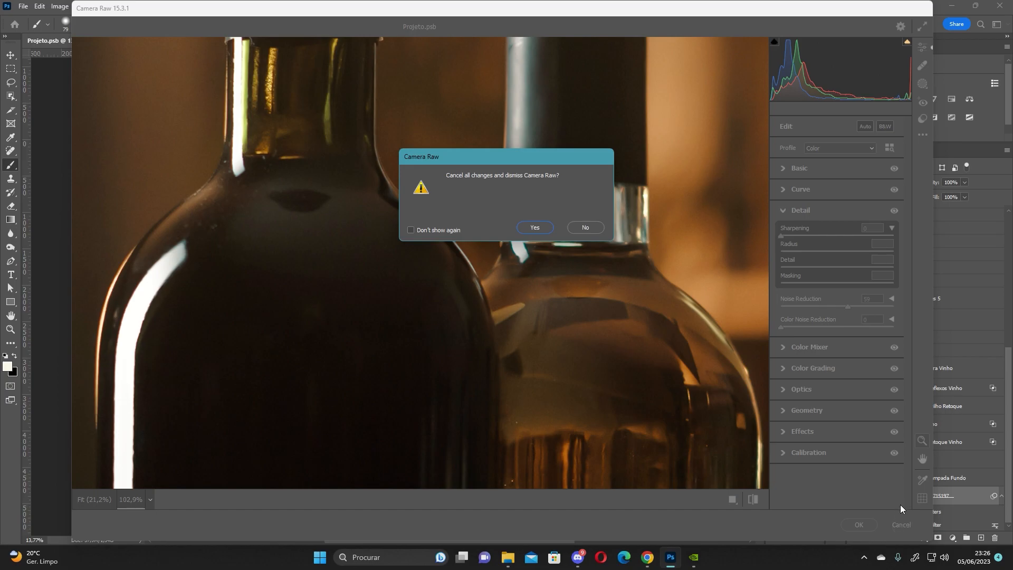
{"action": "left_click", "coordinate": [537, 231]}
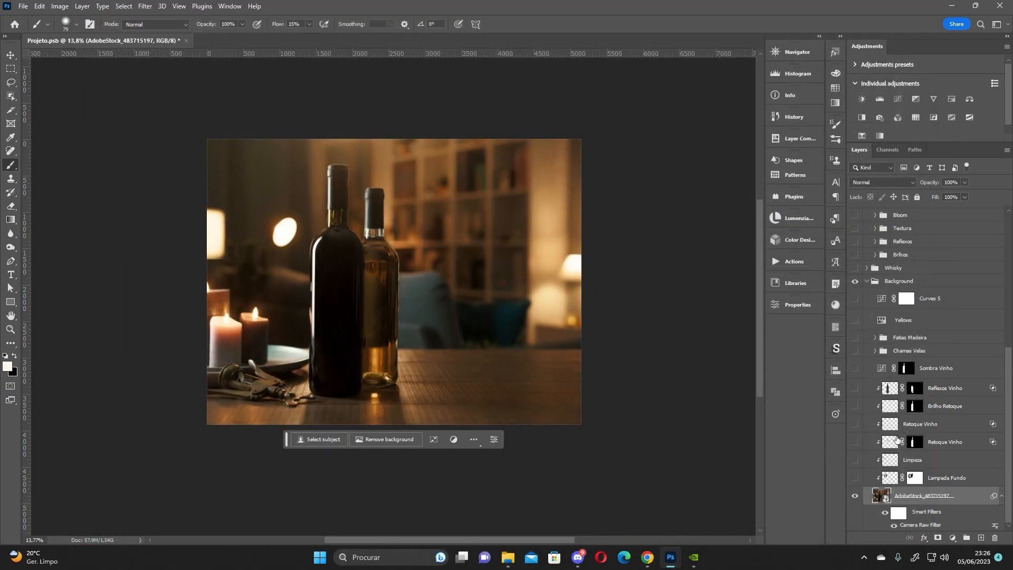
Expand the background photo's smart filters, and show the Lampada Fundo layer and the Whisky box layer.
{"action": "left_click", "coordinate": [1000, 498]}
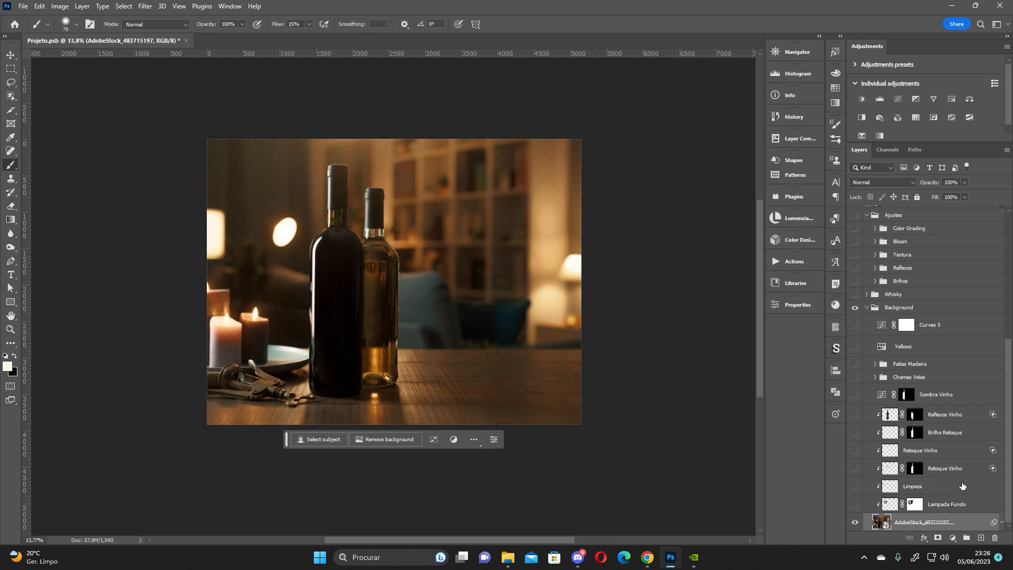
{"action": "left_click", "coordinate": [1001, 522]}
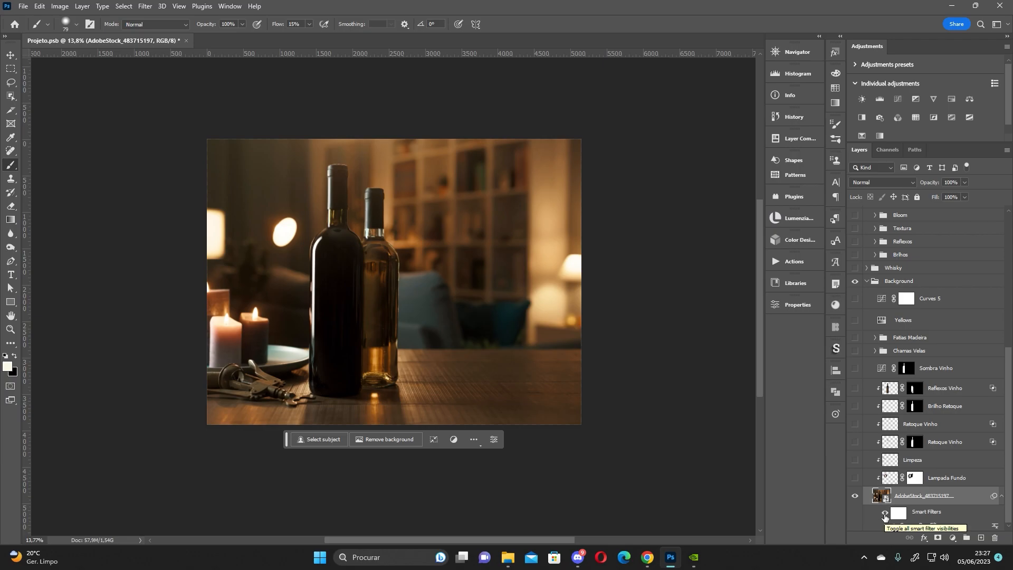
{"action": "left_click", "coordinate": [888, 473]}
{"action": "left_click", "coordinate": [855, 477]}
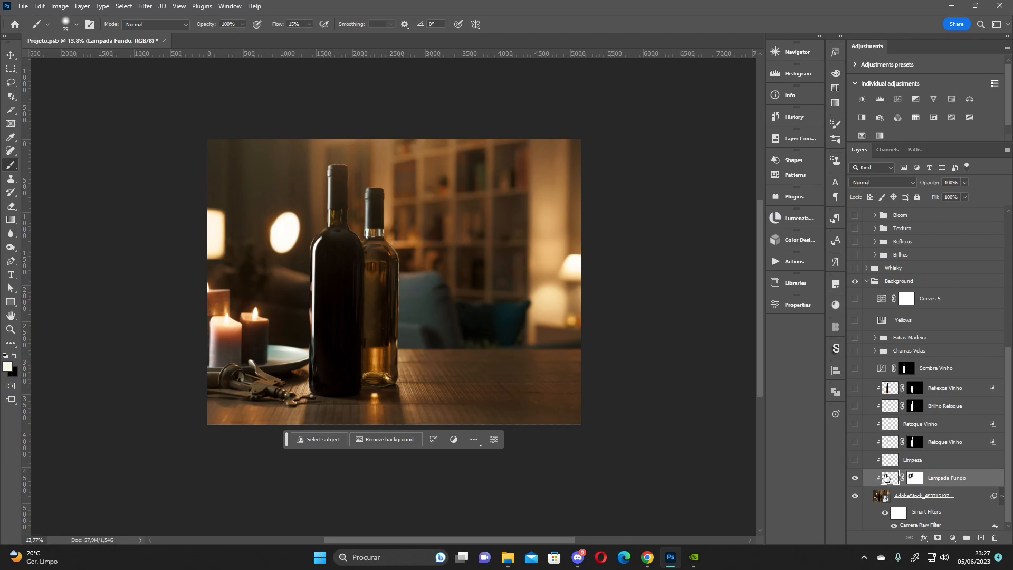
{"action": "scroll", "coordinate": [929, 369], "scroll_direction": "up", "scroll_amount": 5}
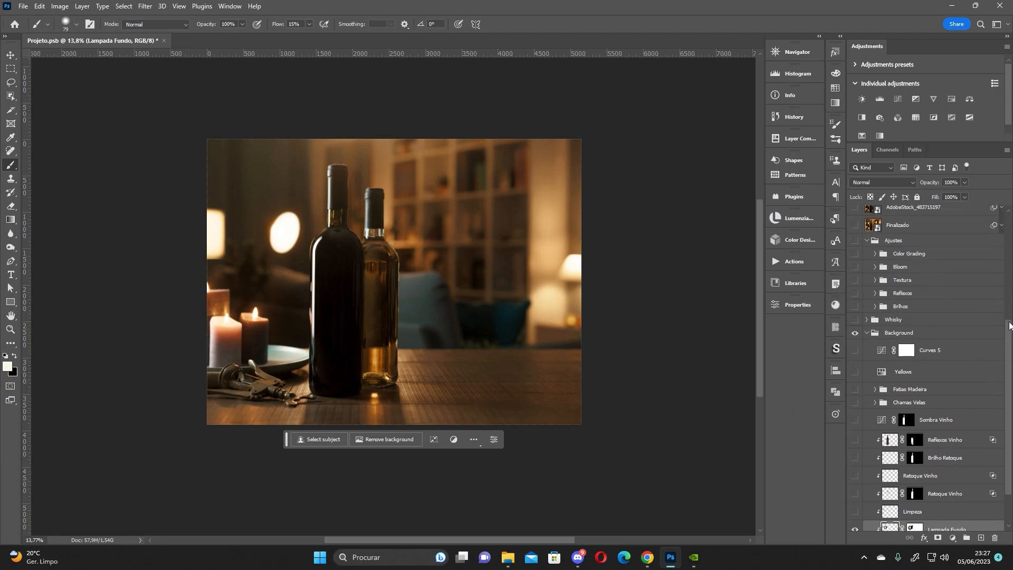
{"action": "left_click", "coordinate": [855, 263]}
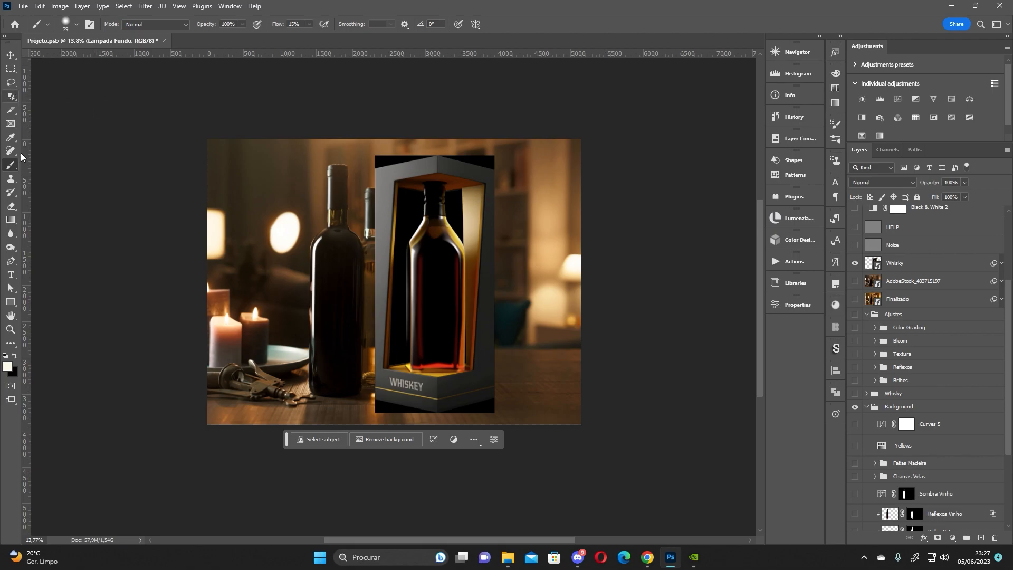
Set the foreground color to red, ea0a0a.
{"action": "left_click", "coordinate": [8, 366]}
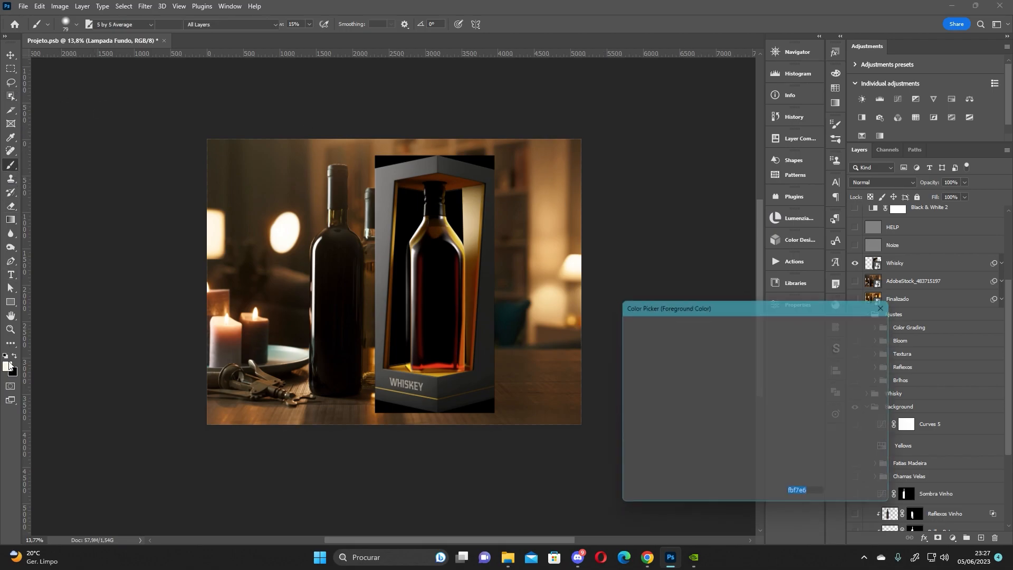
{"action": "left_click_drag", "start_coordinate": [769, 338], "coordinate": [767, 314]}
{"action": "left_click", "coordinate": [751, 337]}
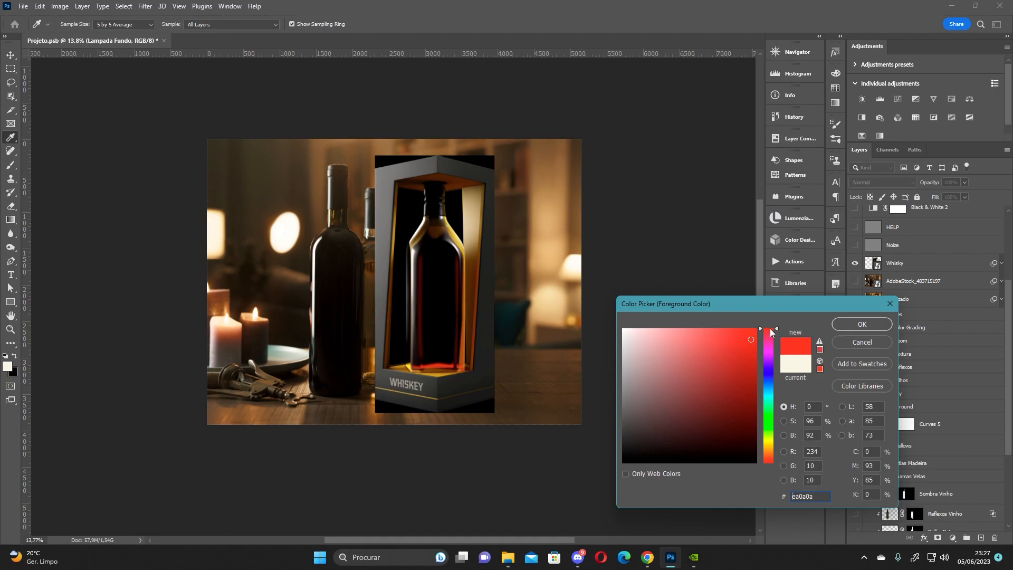
{"action": "left_click", "coordinate": [839, 323]}
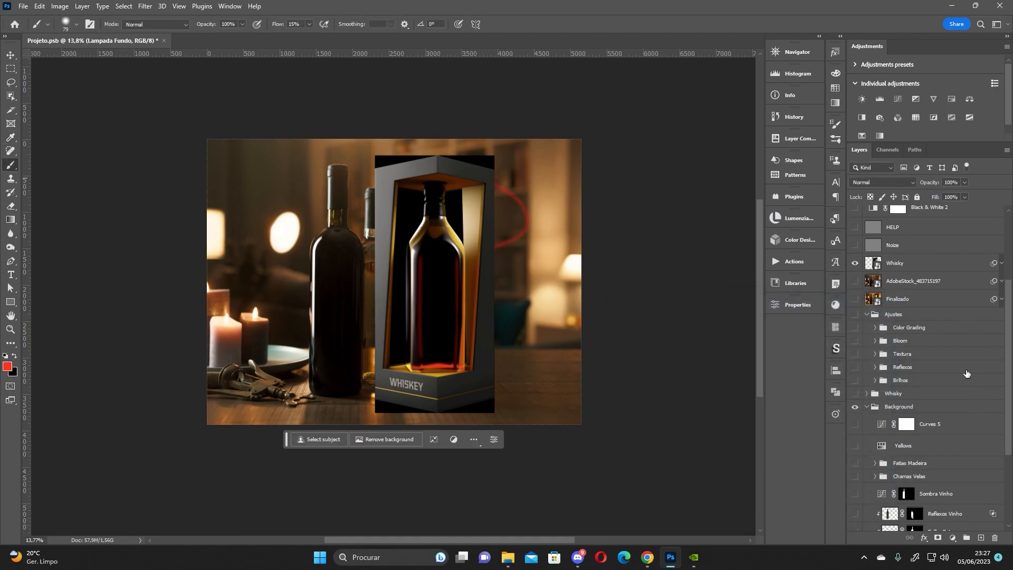
Add a new layer above the Whisky layer and brush a red circle and strokes marking the light on the box's upper right side.
{"action": "scroll", "coordinate": [968, 372], "scroll_direction": "down", "scroll_amount": 3}
{"action": "scroll", "coordinate": [986, 337], "scroll_direction": "up", "scroll_amount": 4}
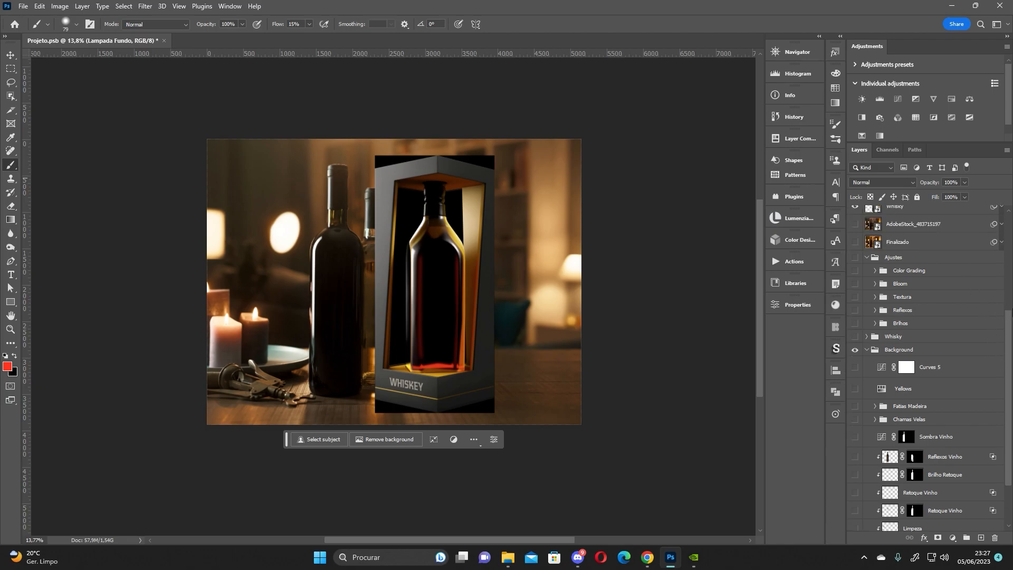
{"action": "left_click", "coordinate": [920, 312]}
{"action": "left_click", "coordinate": [916, 295]}
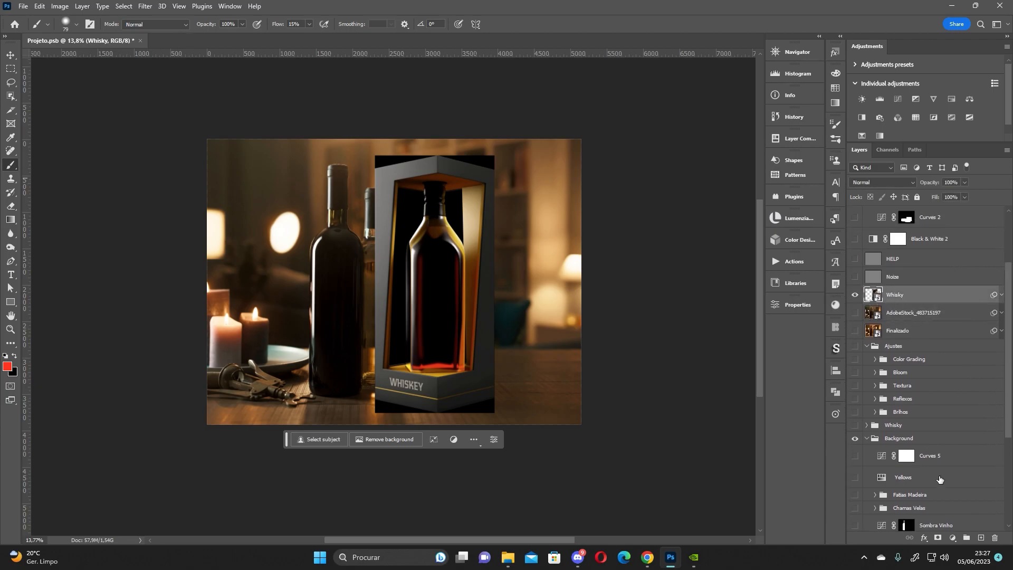
{"action": "left_click", "coordinate": [981, 538]}
{"action": "mouse_move", "coordinate": [446, 191]}
{"action": "left_mouse_down"}
{"action": "mouse_move", "coordinate": [437, 221]}
{"action": "mouse_move", "coordinate": [446, 188]}
{"action": "left_mouse_up"}
{"action": "mouse_move", "coordinate": [400, 212]}
{"action": "left_mouse_down"}
{"action": "mouse_move", "coordinate": [471, 214]}
{"action": "mouse_move", "coordinate": [420, 231]}
{"action": "mouse_move", "coordinate": [494, 204]}
{"action": "mouse_move", "coordinate": [422, 215]}
{"action": "left_mouse_up"}
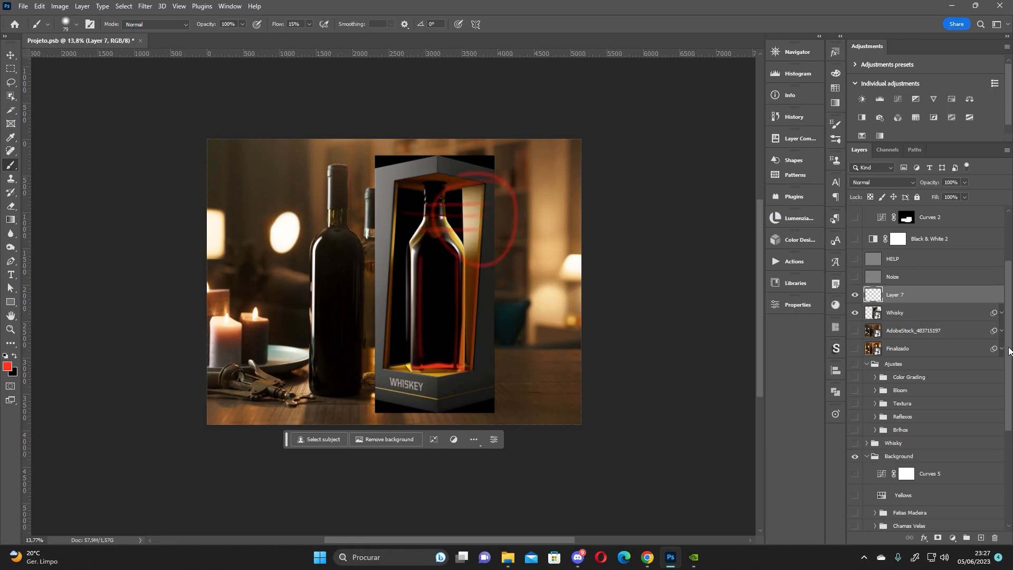
Hide the Lampada Fundo layer and brush red light rays from the background lamp across the wine bottle toward the whisky box.
{"action": "scroll", "coordinate": [1002, 475], "scroll_direction": "down", "scroll_amount": 5}
{"action": "left_click", "coordinate": [854, 478]}
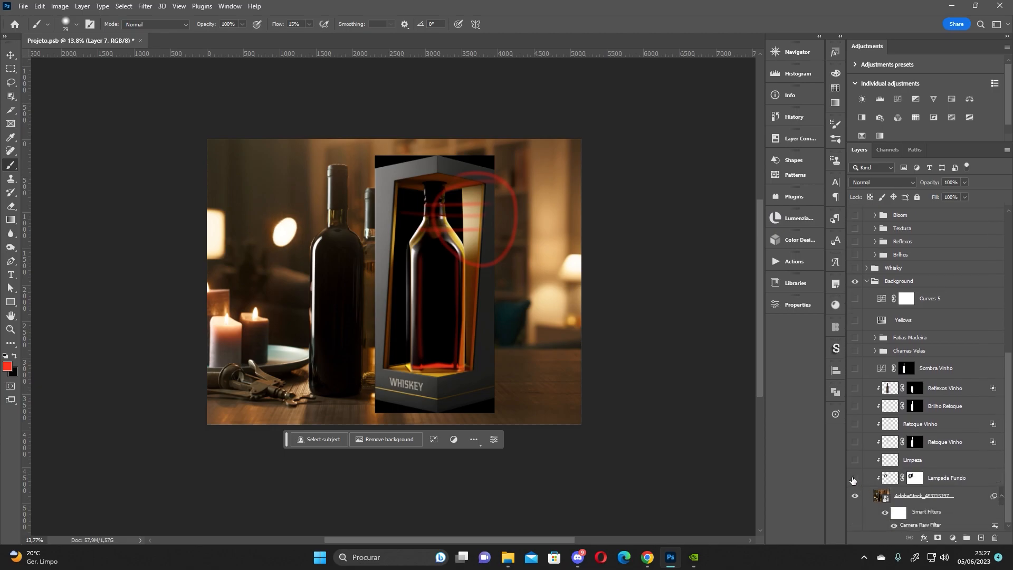
{"action": "mouse_move", "coordinate": [293, 243]}
{"action": "left_mouse_down"}
{"action": "mouse_move", "coordinate": [361, 282]}
{"action": "mouse_move", "coordinate": [313, 244]}
{"action": "mouse_move", "coordinate": [352, 253]}
{"action": "mouse_move", "coordinate": [297, 249]}
{"action": "mouse_move", "coordinate": [353, 301]}
{"action": "left_mouse_up"}
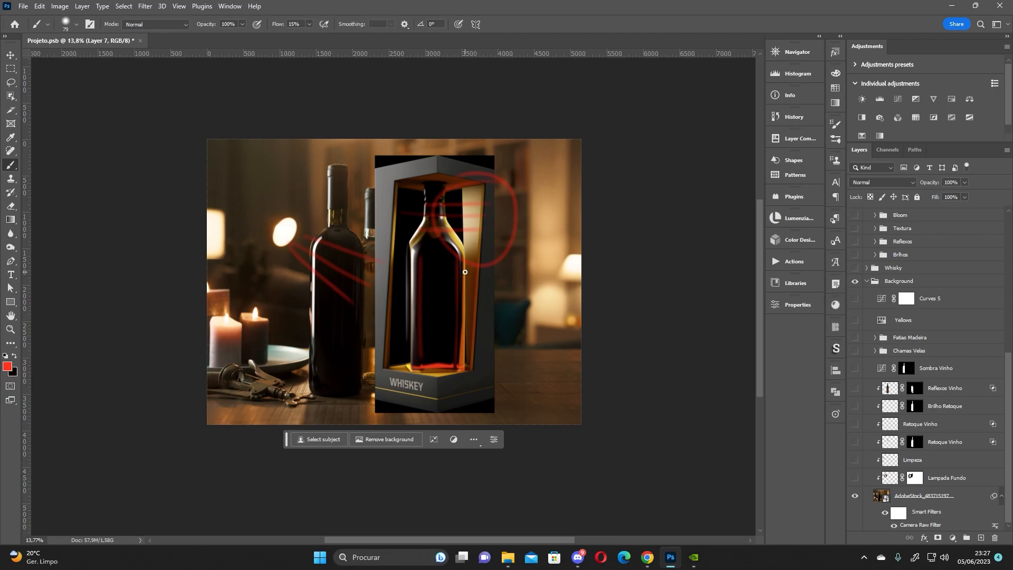
{"action": "left_click", "coordinate": [855, 478]}
Select the round background lamp with a loose Lasso outline and feather the selection by 35 pixels.
{"action": "left_click", "coordinate": [10, 81]}
{"action": "mouse_move", "coordinate": [289, 214]}
{"action": "left_mouse_down"}
{"action": "mouse_move", "coordinate": [265, 240]}
{"action": "mouse_move", "coordinate": [282, 253]}
{"action": "mouse_move", "coordinate": [303, 237]}
{"action": "mouse_move", "coordinate": [284, 211]}
{"action": "left_mouse_up"}
{"action": "key", "text": "shift"}
{"action": "key", "text": "ctrl+shift+i"}
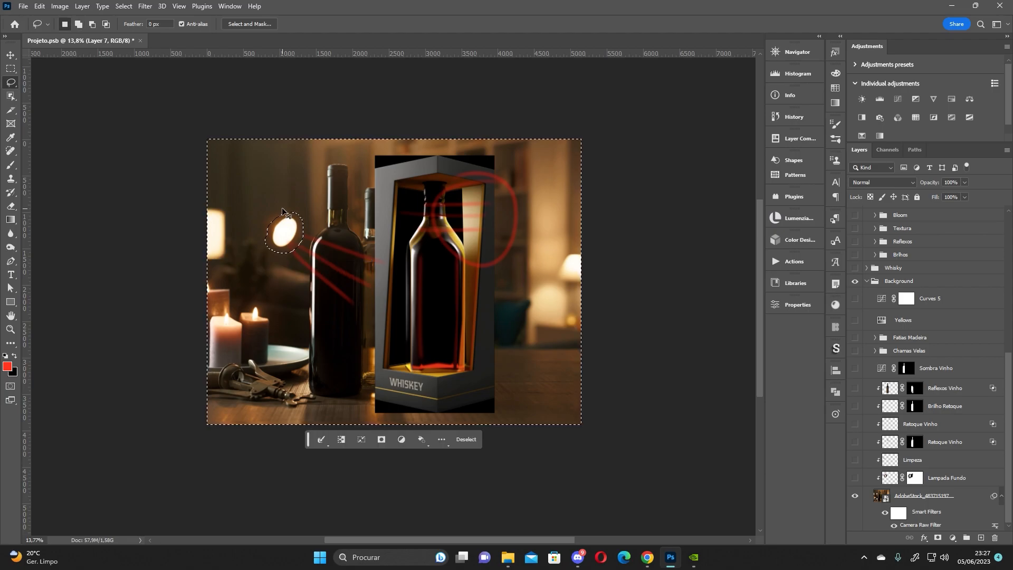
{"action": "key", "text": "ctrl+shift+i"}
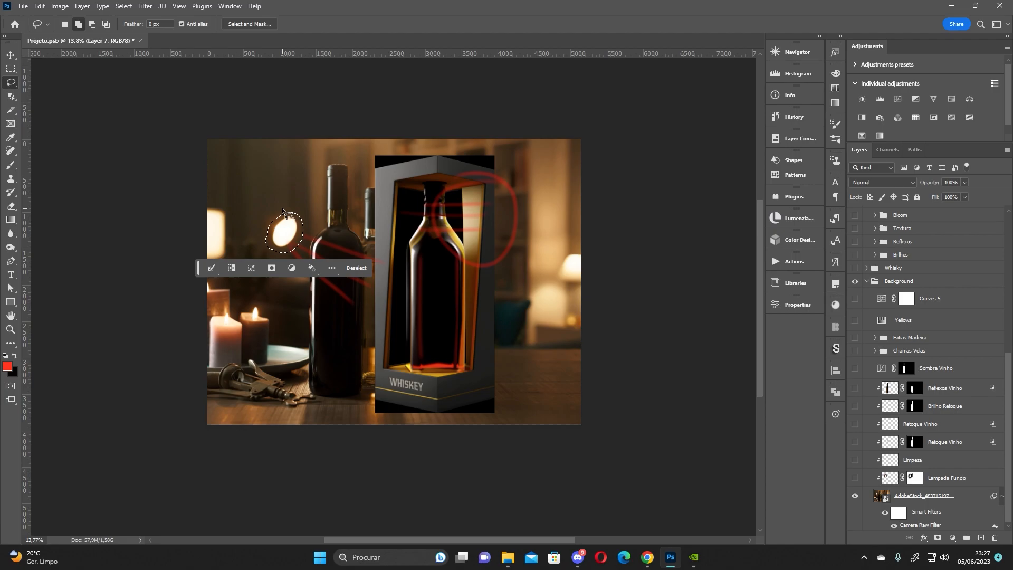
{"action": "key", "text": "shift+F6"}
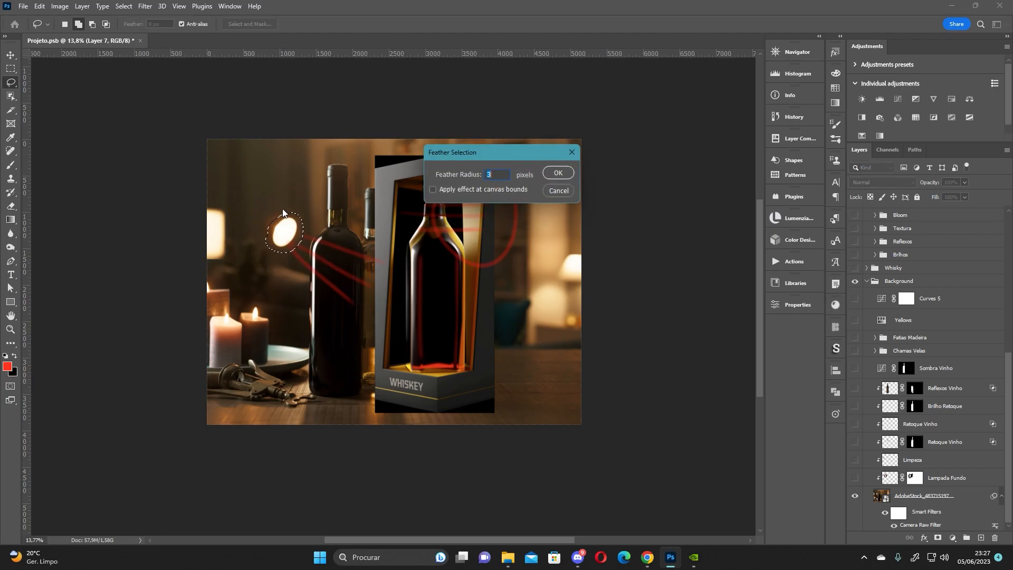
{"action": "type", "text": "35"}
{"action": "key", "text": "Return"}
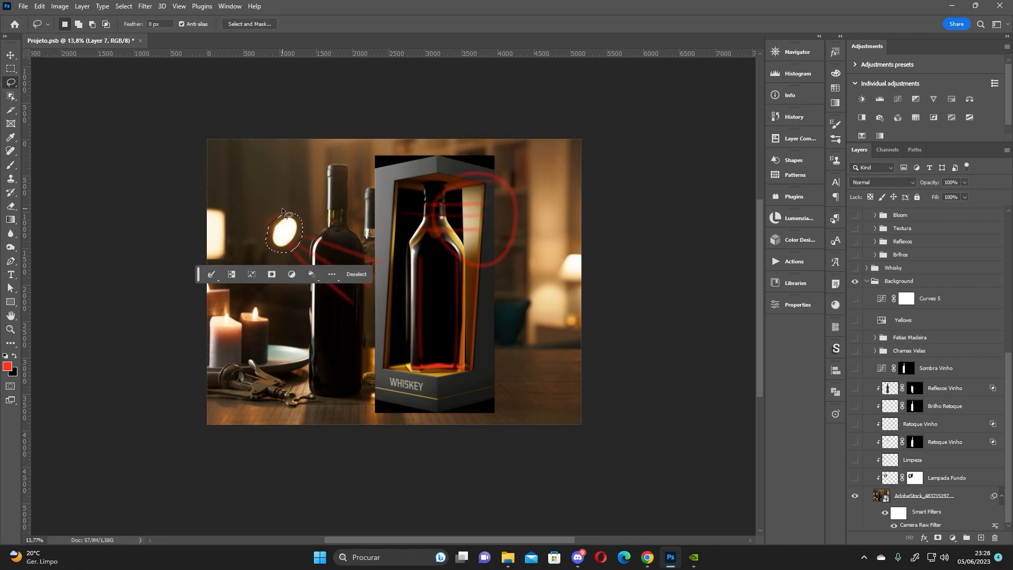
Copy the selected lamp from the AdobeStock_483715197 photo to a new layer and clip it to the photo.
{"action": "left_click", "coordinate": [872, 495]}
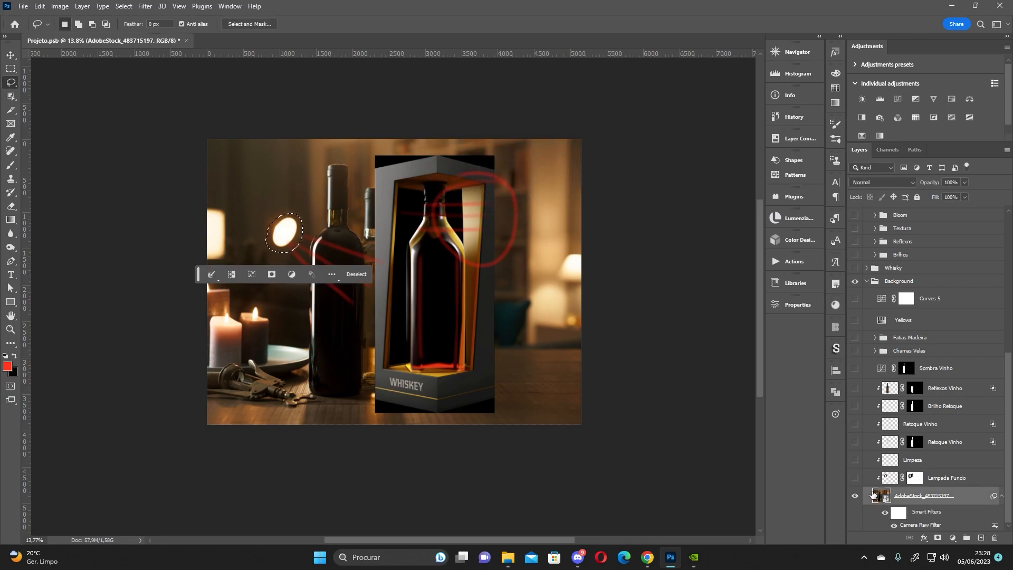
{"action": "key", "text": "ctrl+j"}
{"action": "right_click", "coordinate": [929, 495]}
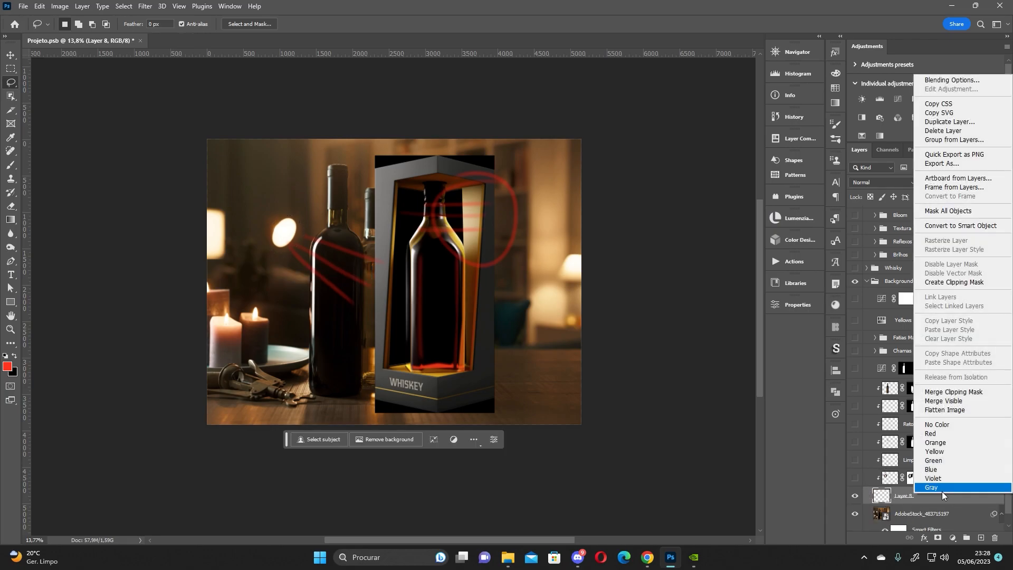
{"action": "left_click", "coordinate": [982, 279]}
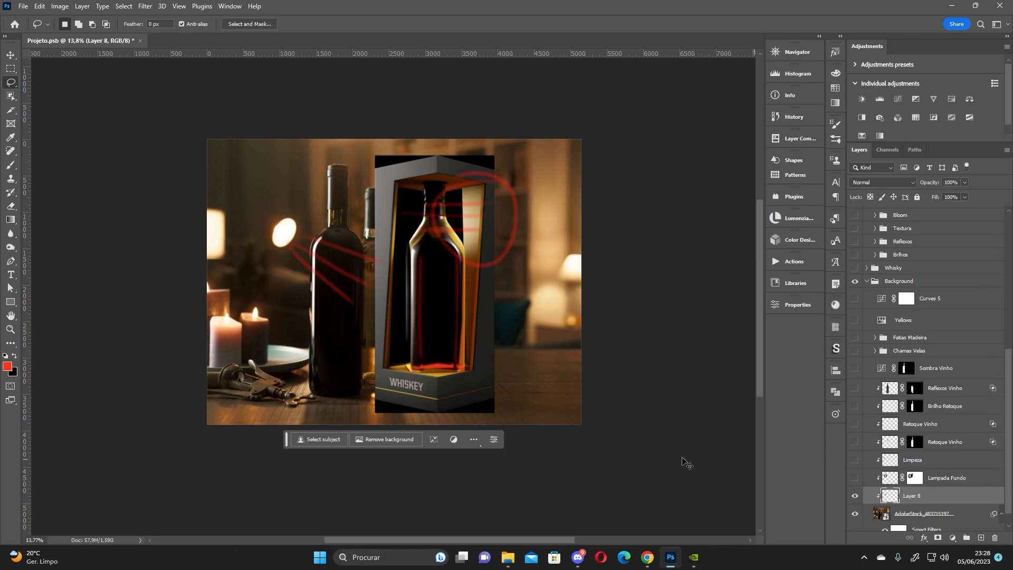
Try to enlarge and rotate the copied lamp with Free Transform, and discard the copied lamp layer.
{"action": "key", "text": "ctrl+t"}
{"action": "left_click_drag", "start_coordinate": [311, 232], "coordinate": [355, 209]}
{"action": "key", "text": "ctrl+z"}
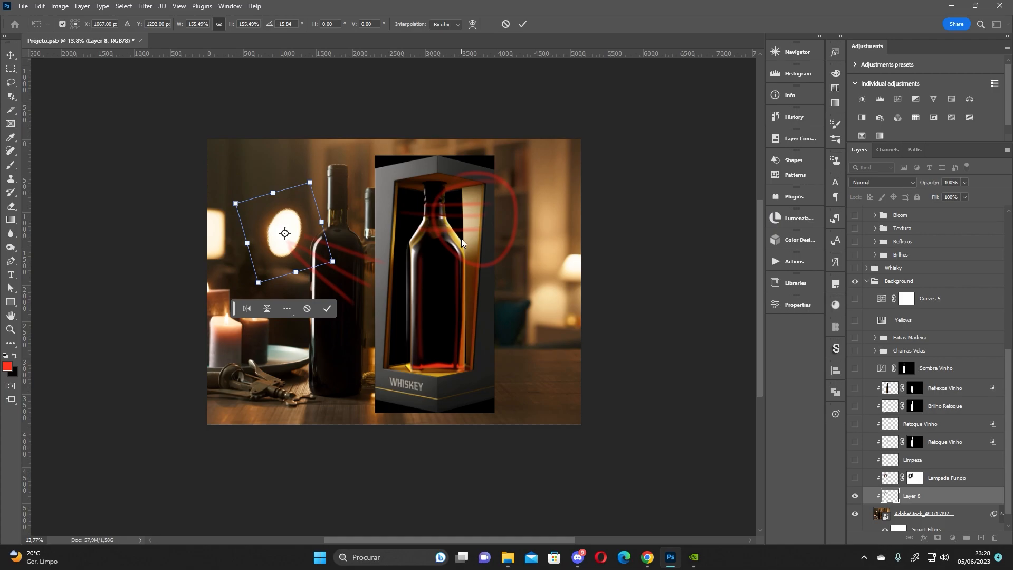
{"action": "left_click", "coordinate": [307, 309]}
{"action": "key", "text": "Delete"}
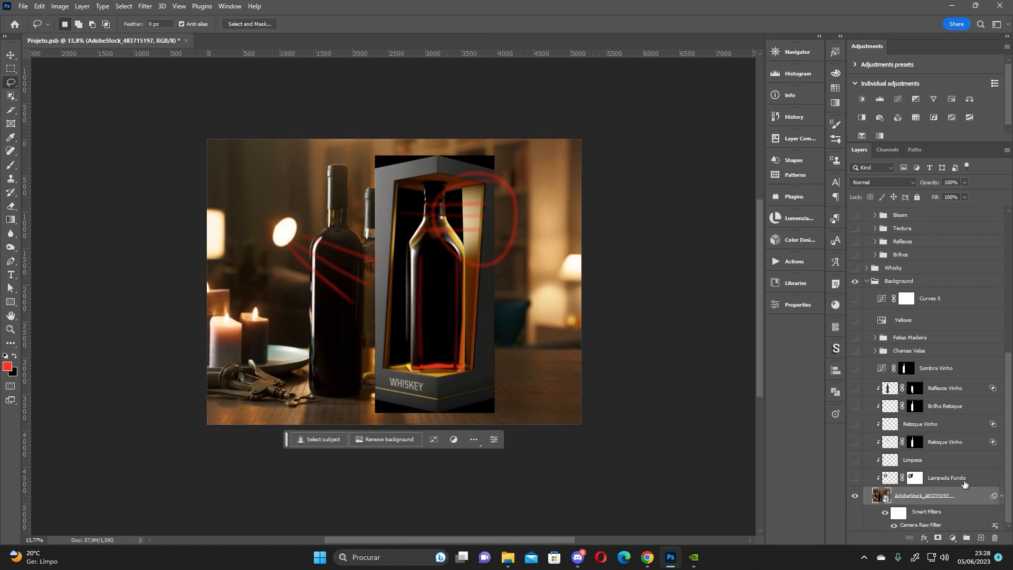
Show the Lampada Fundo layer and compare the lamp with its layer mask disabled and enabled.
{"action": "left_click", "coordinate": [854, 477]}
{"action": "left_click", "coordinate": [916, 479]}
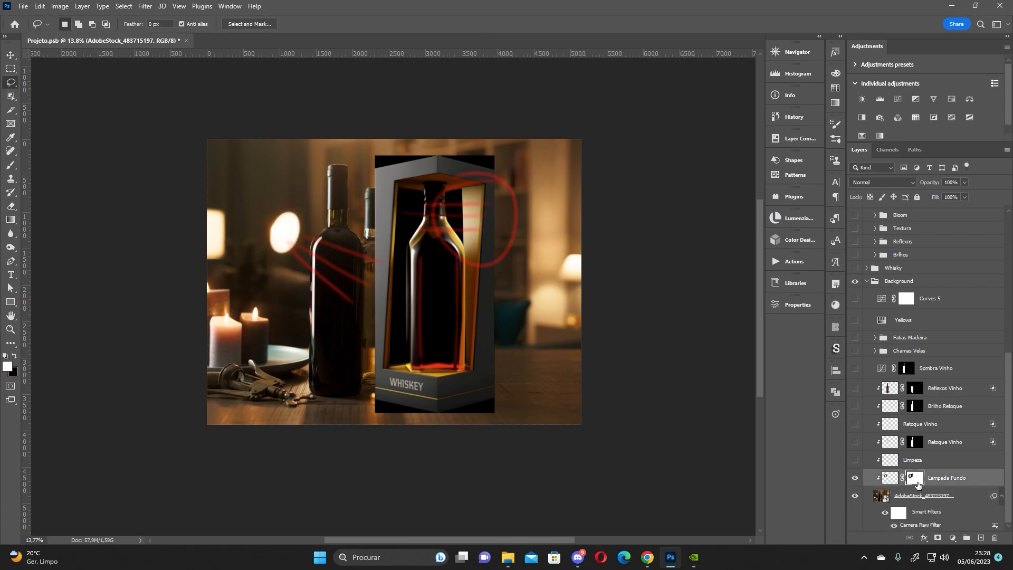
{"action": "left_click", "coordinate": [916, 479], "text": "shift"}
{"action": "left_click", "coordinate": [914, 480], "text": "shift"}
{"action": "left_click", "coordinate": [10, 165]}
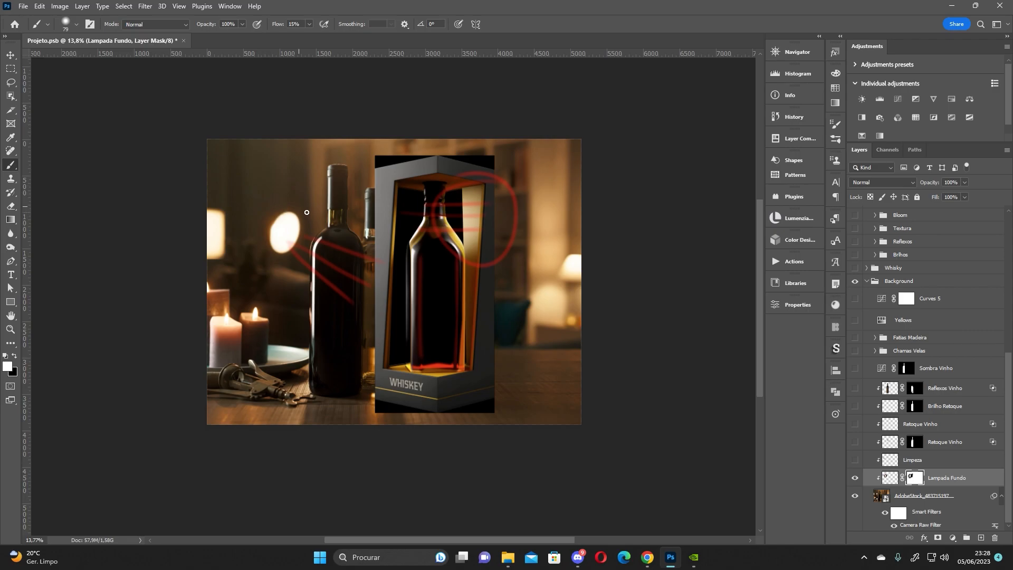
{"action": "scroll", "coordinate": [282, 223], "scroll_direction": "up", "scroll_amount": 5}
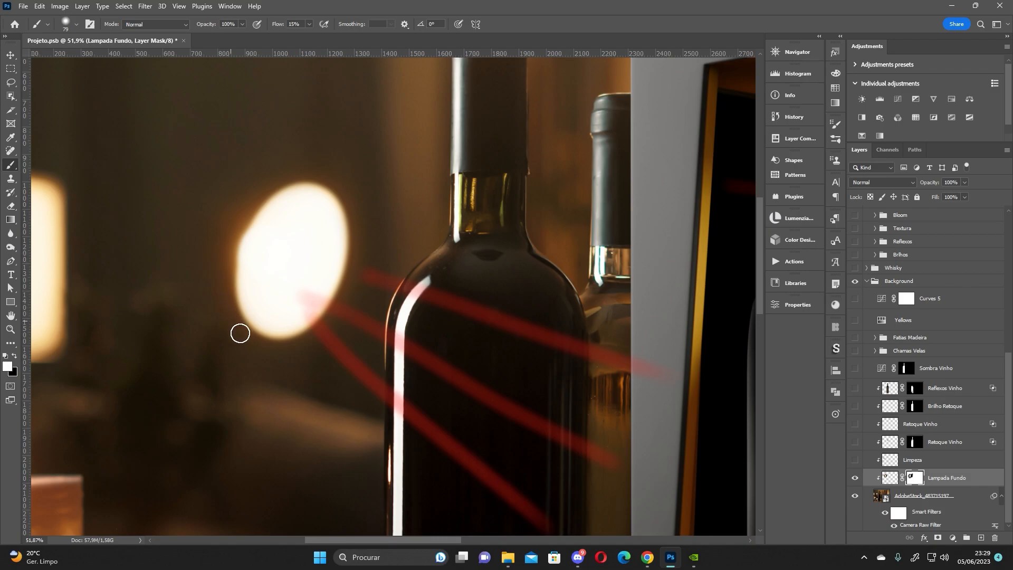
{"action": "scroll", "coordinate": [275, 261], "scroll_direction": "down", "scroll_amount": 5}
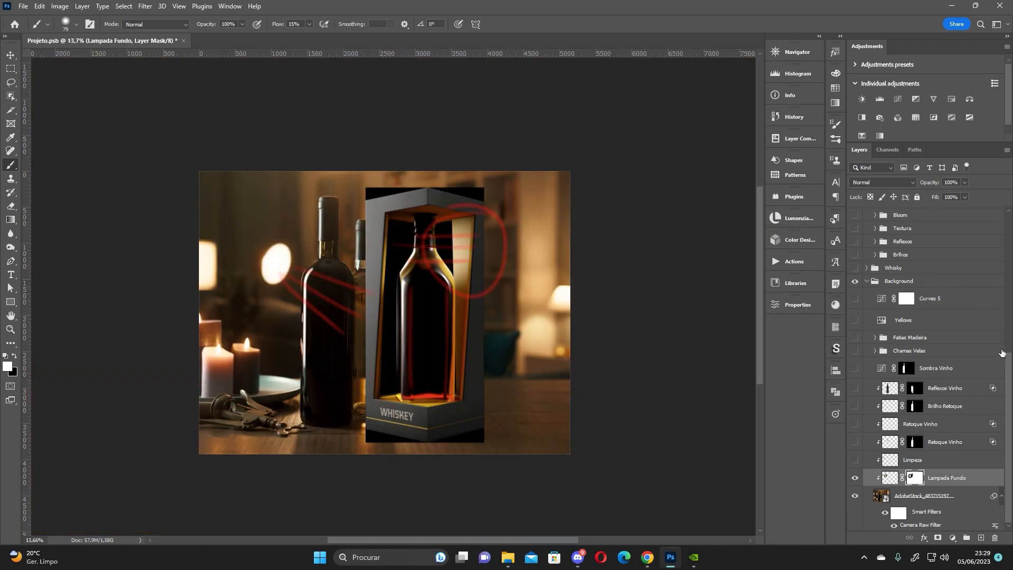
On Layer 7, brush additional red light rays from the background lamp across the bottles to the whisky box.
{"action": "scroll", "coordinate": [1002, 363], "scroll_direction": "up", "scroll_amount": 3}
{"action": "scroll", "coordinate": [928, 369], "scroll_direction": "up", "scroll_amount": 2}
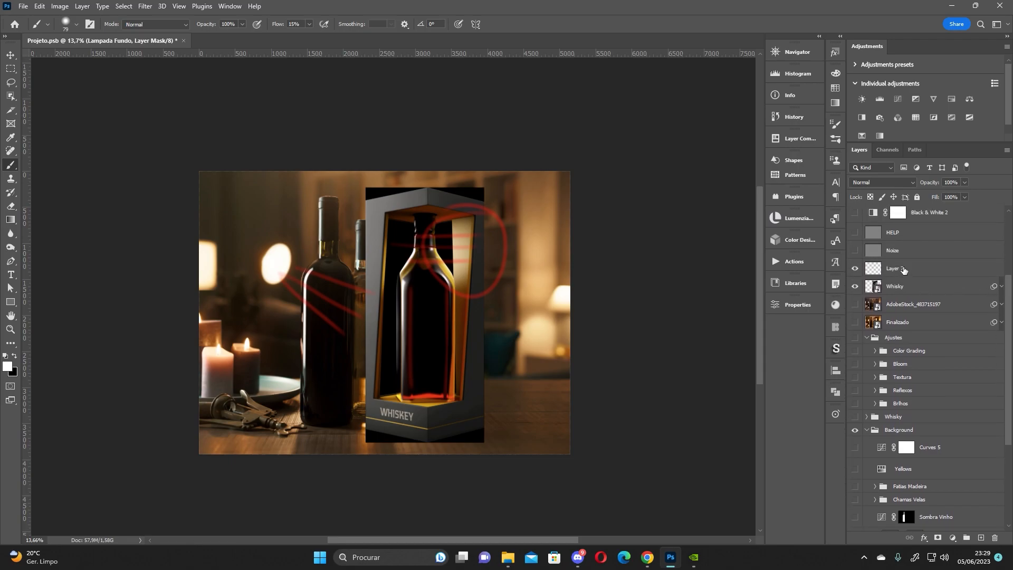
{"action": "left_click", "coordinate": [895, 268]}
{"action": "left_click", "coordinate": [855, 268]}
{"action": "left_click", "coordinate": [855, 268]}
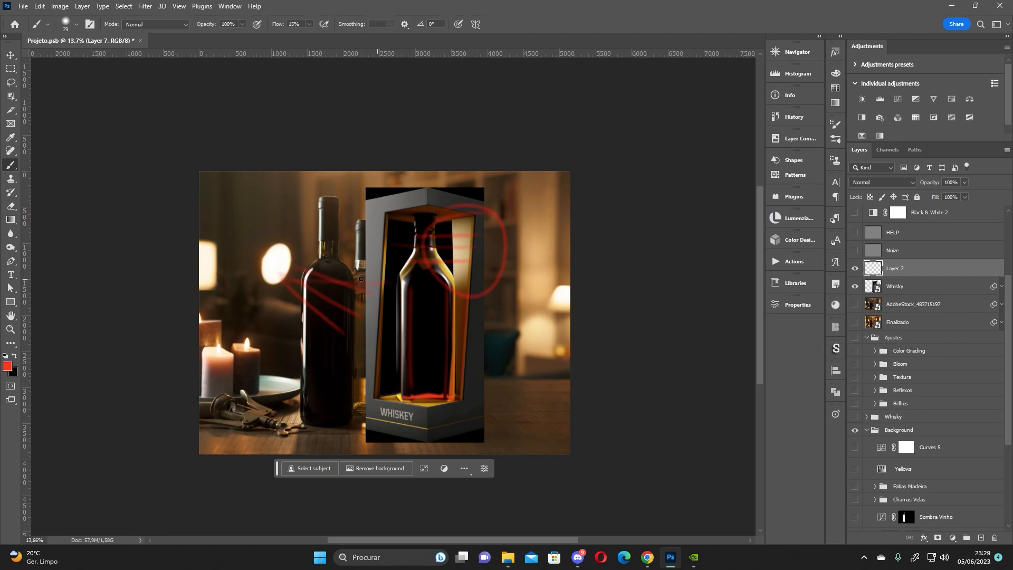
{"action": "left_click_drag", "start_coordinate": [301, 266], "coordinate": [422, 265]}
{"action": "left_click_drag", "start_coordinate": [285, 286], "coordinate": [434, 333]}
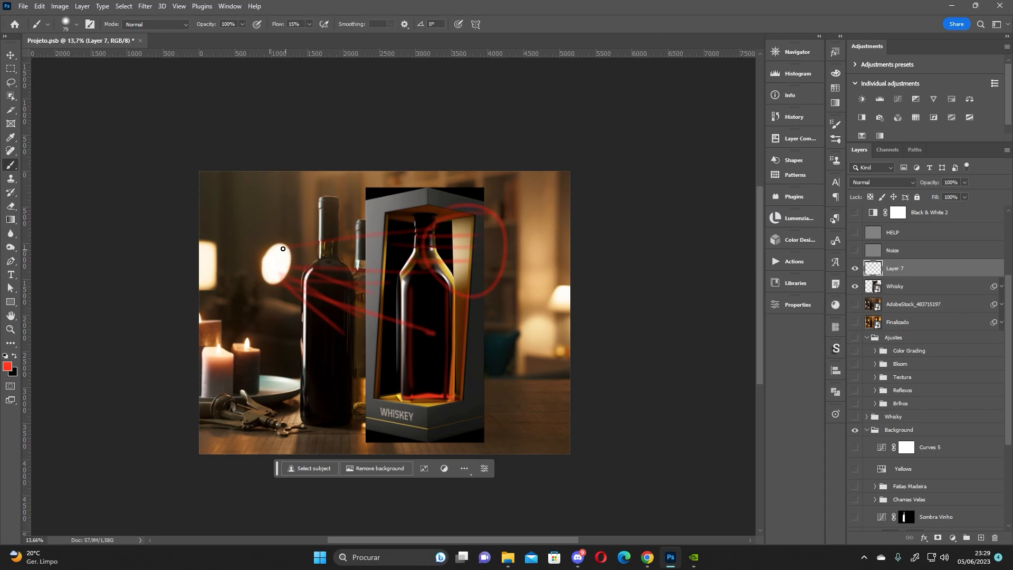
{"action": "left_click_drag", "start_coordinate": [285, 259], "coordinate": [477, 249]}
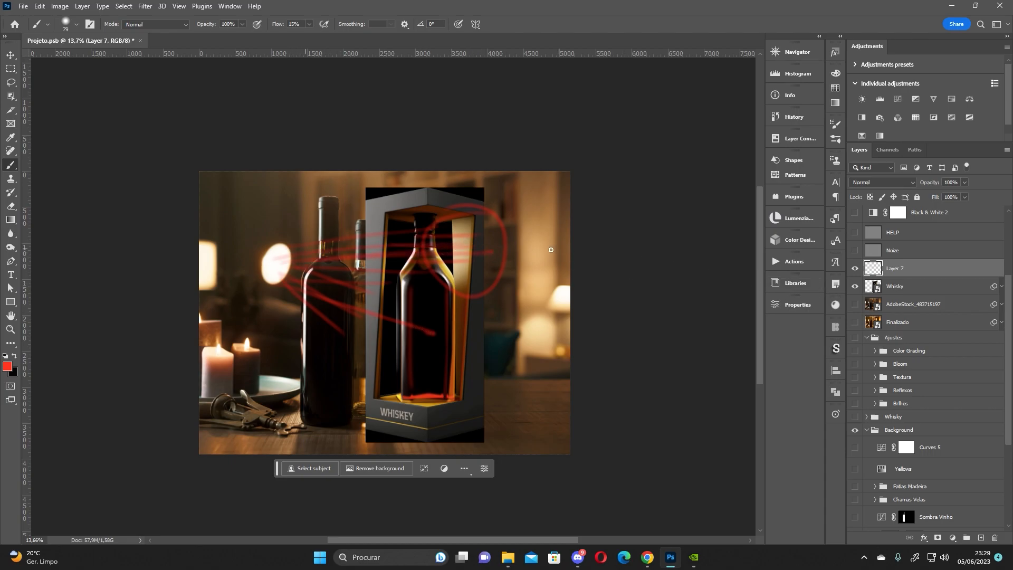
Clear all red annotation strokes from Layer 7 using a rectangular selection, and deselect.
{"action": "left_click", "coordinate": [11, 69]}
{"action": "left_click_drag", "start_coordinate": [83, 106], "coordinate": [615, 388]}
{"action": "key", "text": "Delete"}
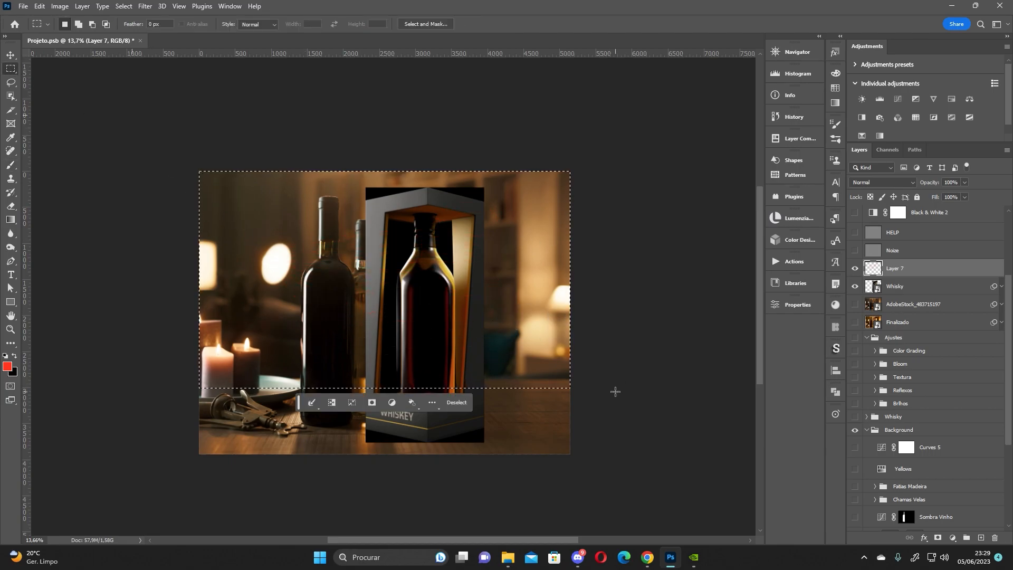
{"action": "key", "text": "ctrl+d"}
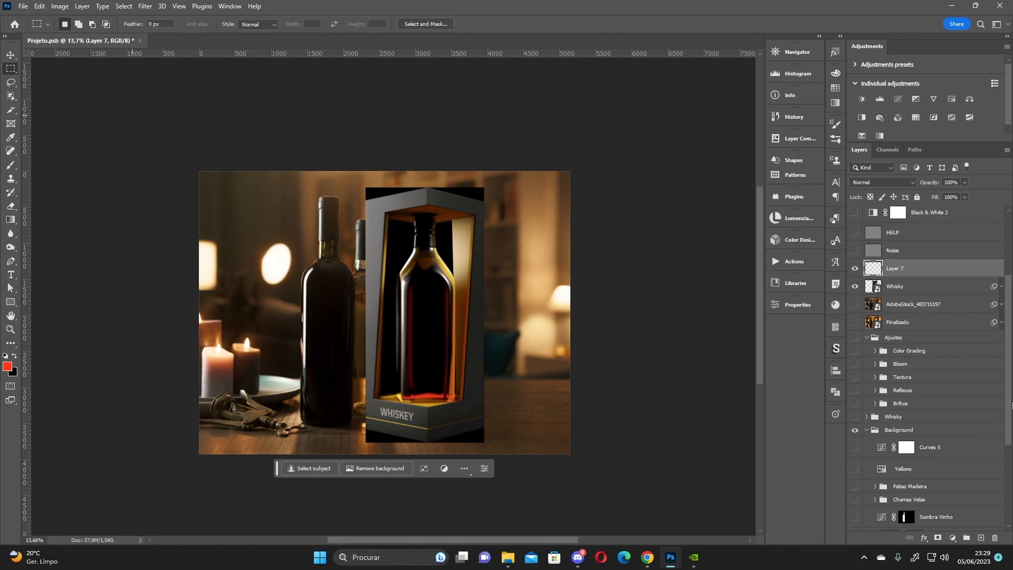
Show the Limpeza layer and toggle its visibility to compare the background cleanup.
{"action": "scroll", "coordinate": [1002, 505], "scroll_direction": "down", "scroll_amount": 5}
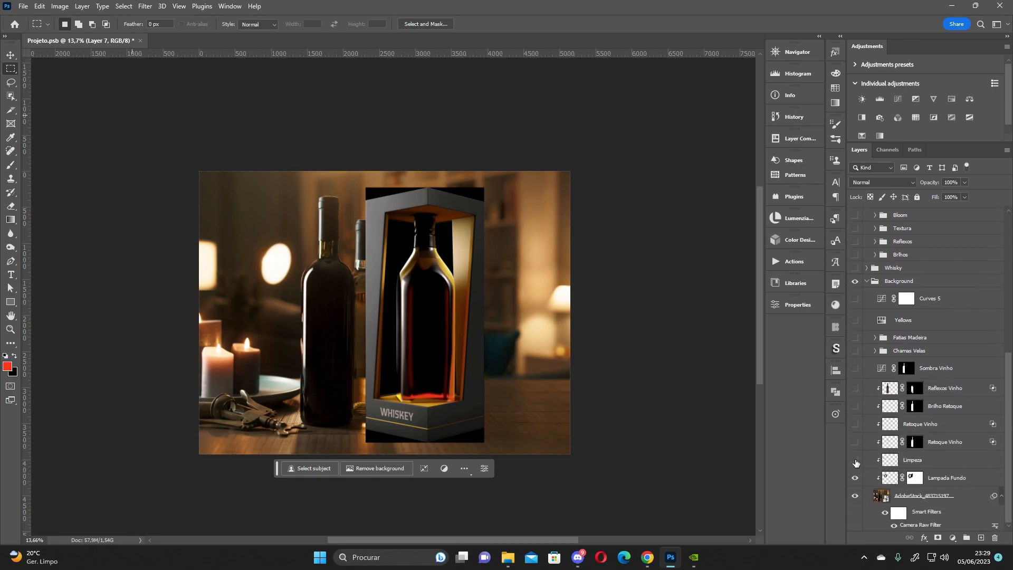
{"action": "left_click", "coordinate": [864, 460]}
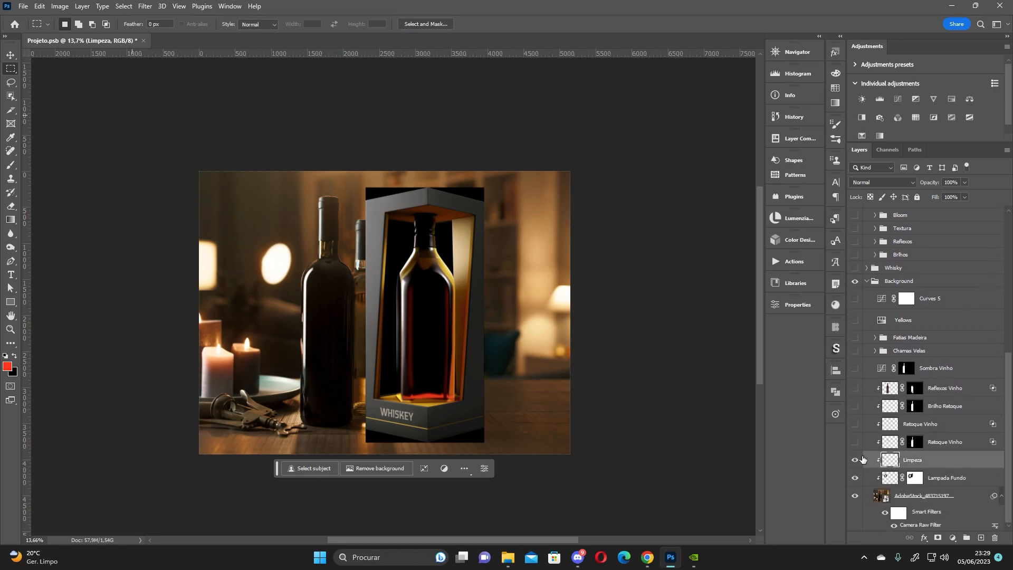
{"action": "left_click", "coordinate": [855, 460]}
{"action": "left_click", "coordinate": [855, 461]}
{"action": "left_click", "coordinate": [855, 460]}
{"action": "scroll", "coordinate": [186, 341], "scroll_direction": "up", "scroll_amount": 5}
{"action": "left_click", "coordinate": [854, 461]}
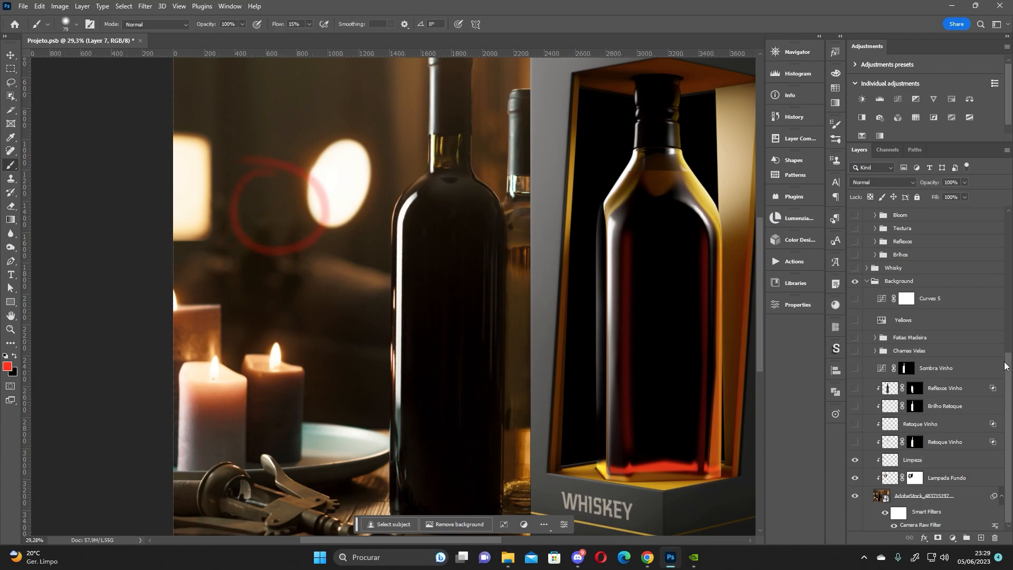
Hide Layer 7 with its red circle annotation and select the Limpeza layer.
{"action": "left_click_drag", "start_coordinate": [1005, 368], "coordinate": [1003, 324]}
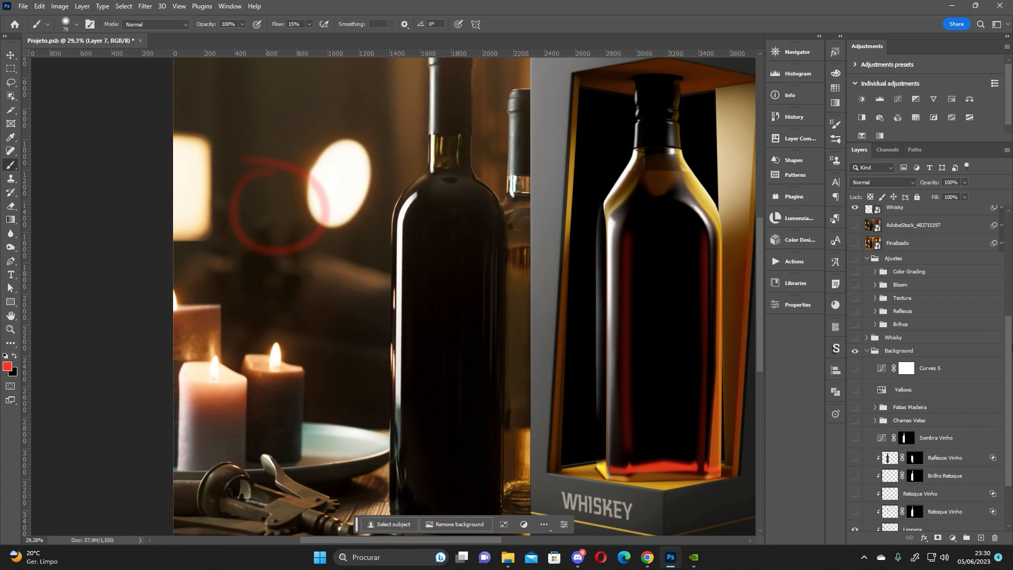
{"action": "left_click_drag", "start_coordinate": [1008, 327], "coordinate": [1008, 293]}
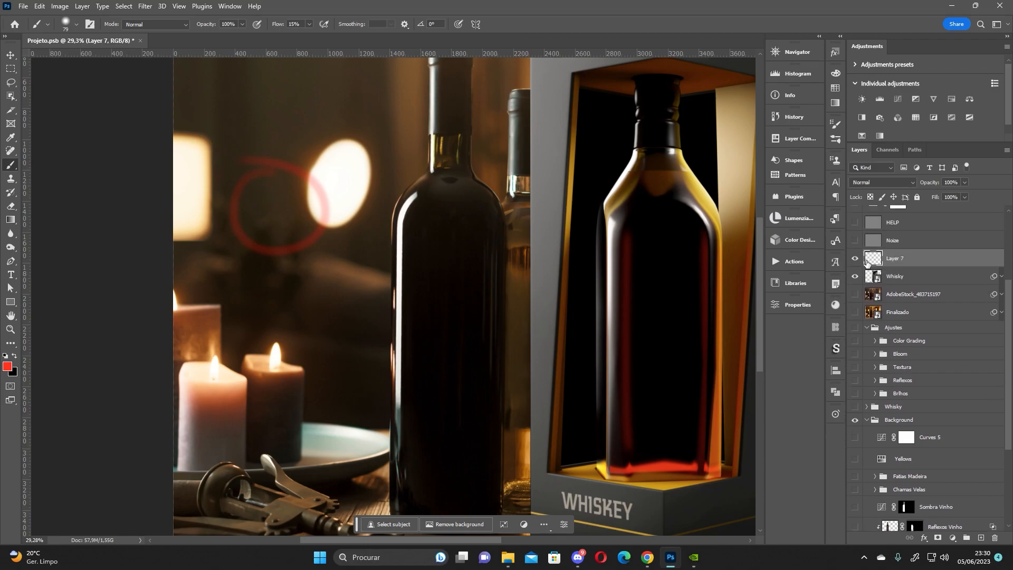
{"action": "left_click", "coordinate": [854, 257]}
{"action": "left_click_drag", "start_coordinate": [1009, 344], "coordinate": [1006, 435]}
{"action": "left_click", "coordinate": [924, 463]}
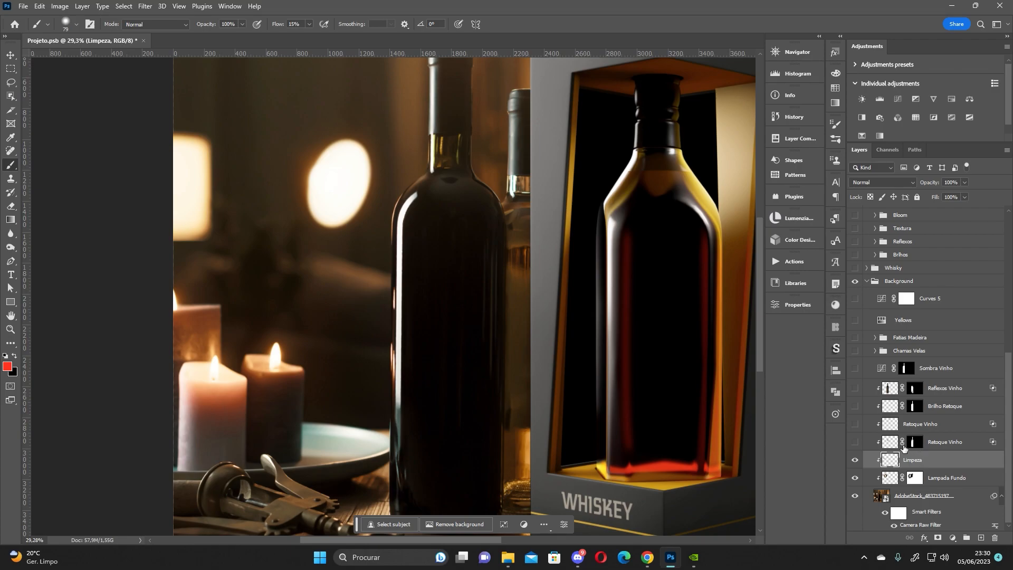
Compare the image with Limpeza off and on, and examine the wine bottle's neck and shoulders up close.
{"action": "left_click_drag", "start_coordinate": [467, 218], "coordinate": [428, 298]}
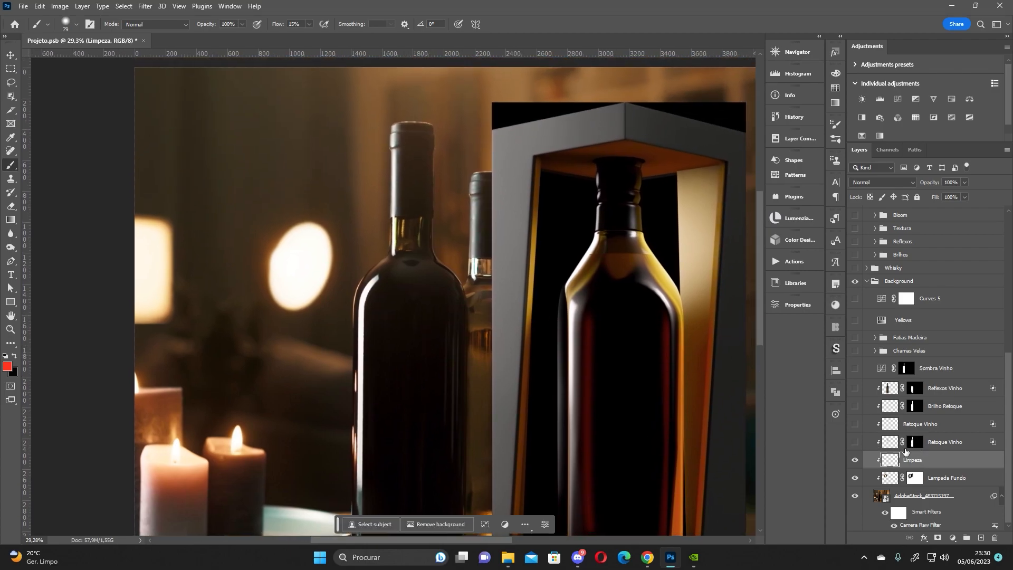
{"action": "left_click", "coordinate": [855, 458]}
{"action": "left_click", "coordinate": [855, 458]}
{"action": "scroll", "coordinate": [370, 267], "scroll_direction": "up", "scroll_amount": 5}
{"action": "left_click_drag", "start_coordinate": [503, 281], "coordinate": [427, 283]}
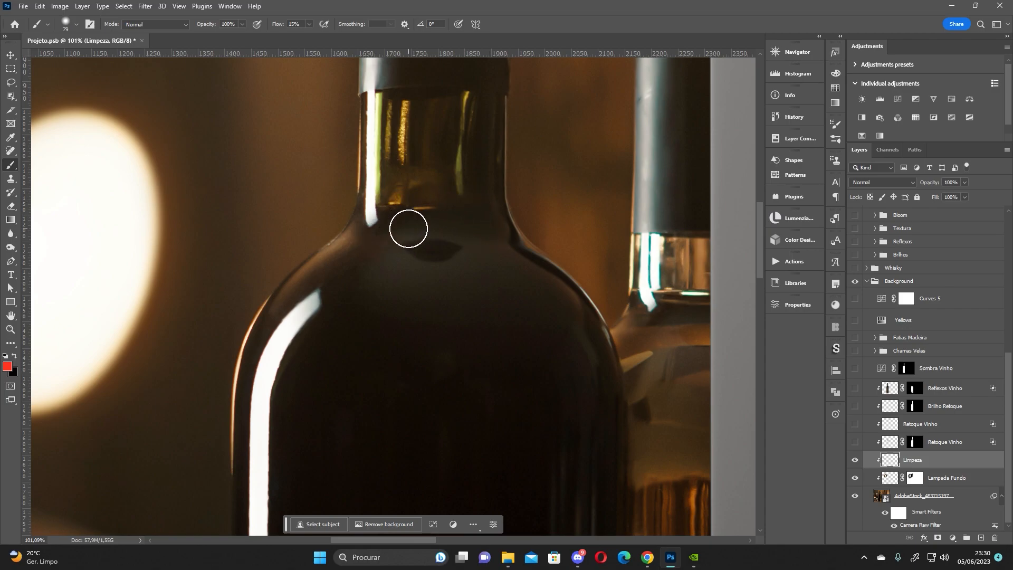
{"action": "left_click_drag", "start_coordinate": [450, 289], "coordinate": [402, 296]}
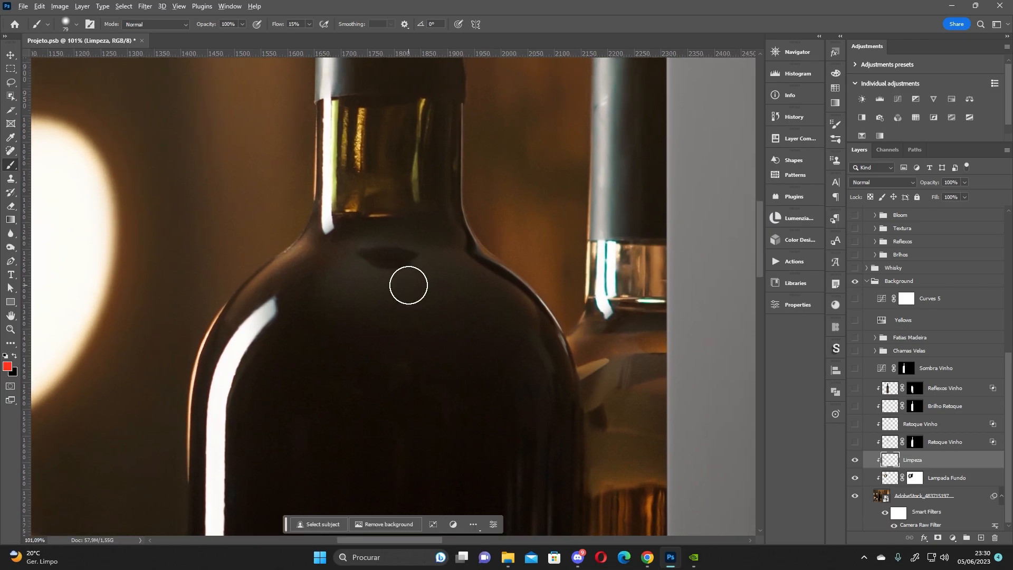
{"action": "scroll", "coordinate": [408, 285], "scroll_direction": "down", "scroll_amount": 5}
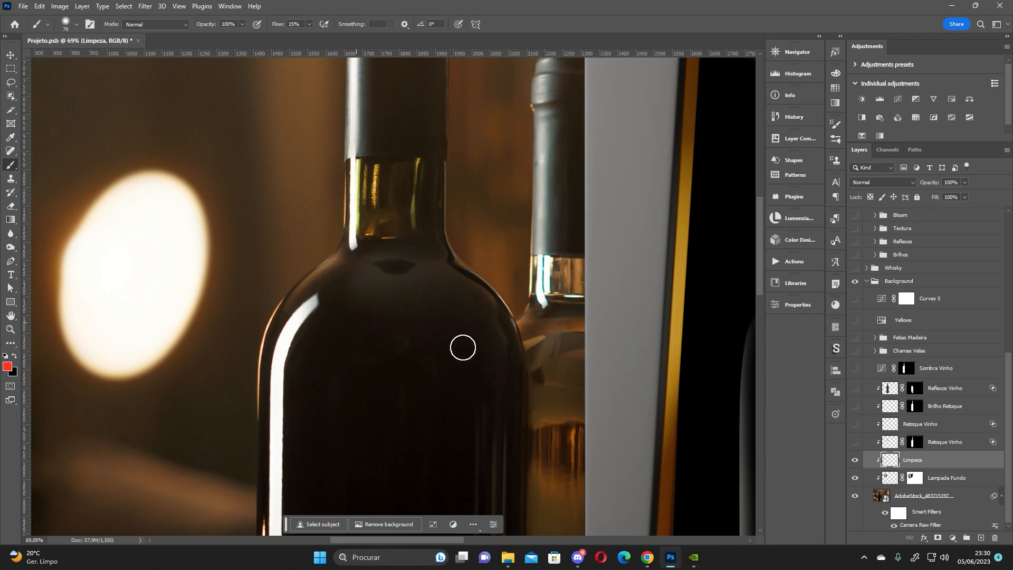
Show the masked Retoque Vinho layer, try painting a sampled dark tone over the bottle's shoulders, and select that layer.
{"action": "left_click", "coordinate": [855, 441]}
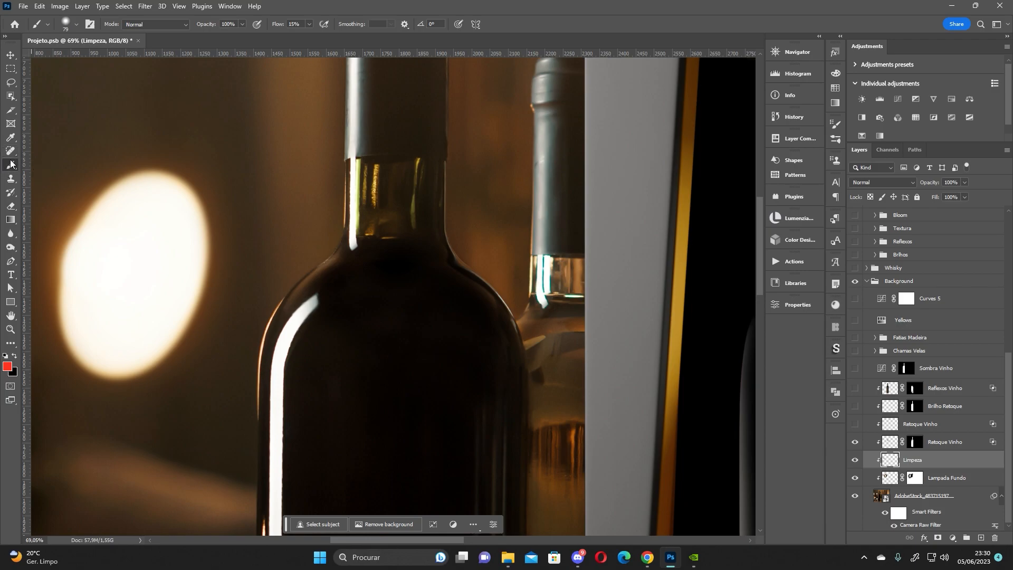
{"action": "left_click", "coordinate": [347, 383], "text": "alt"}
{"action": "left_click_drag", "start_coordinate": [368, 312], "coordinate": [390, 315]}
{"action": "mouse_move", "coordinate": [320, 307]}
{"action": "left_mouse_down"}
{"action": "mouse_move", "coordinate": [310, 307]}
{"action": "mouse_move", "coordinate": [324, 299]}
{"action": "mouse_move", "coordinate": [323, 332]}
{"action": "mouse_move", "coordinate": [378, 233]}
{"action": "mouse_move", "coordinate": [375, 217]}
{"action": "mouse_move", "coordinate": [452, 279]}
{"action": "left_mouse_up"}
{"action": "key", "text": "ctrl+z"}
{"action": "left_click", "coordinate": [855, 442]}
{"action": "left_click", "coordinate": [888, 442]}
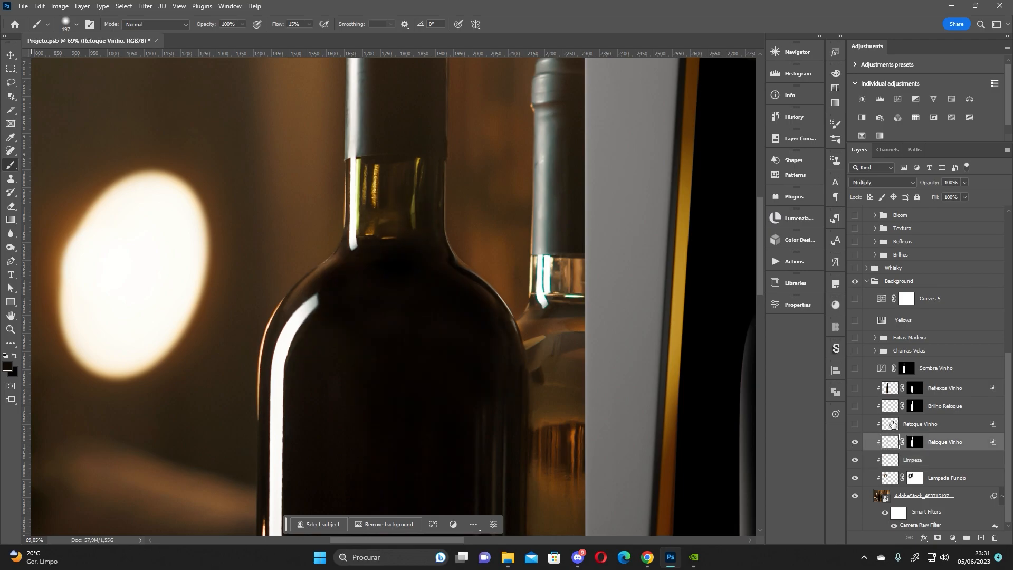
Select the unmasked Retoque Vinho layer, examine the wine bottle's capsule edges up close, and make the layer visible.
{"action": "left_click", "coordinate": [861, 425]}
{"action": "left_click", "coordinate": [856, 425]}
{"action": "left_click", "coordinate": [856, 425]}
{"action": "left_click_drag", "start_coordinate": [449, 235], "coordinate": [426, 414]}
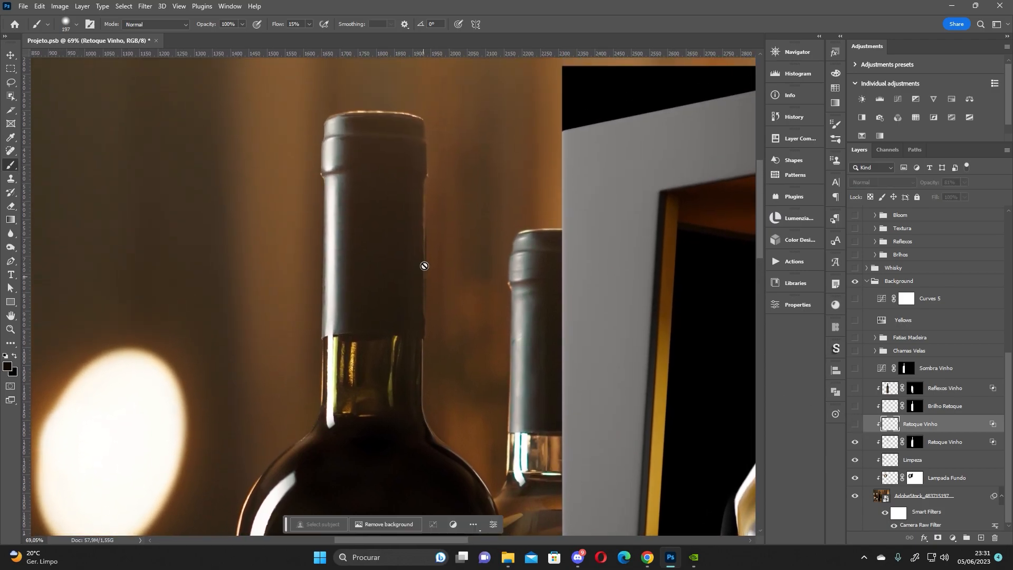
{"action": "scroll", "coordinate": [426, 199], "scroll_direction": "up", "scroll_amount": 3}
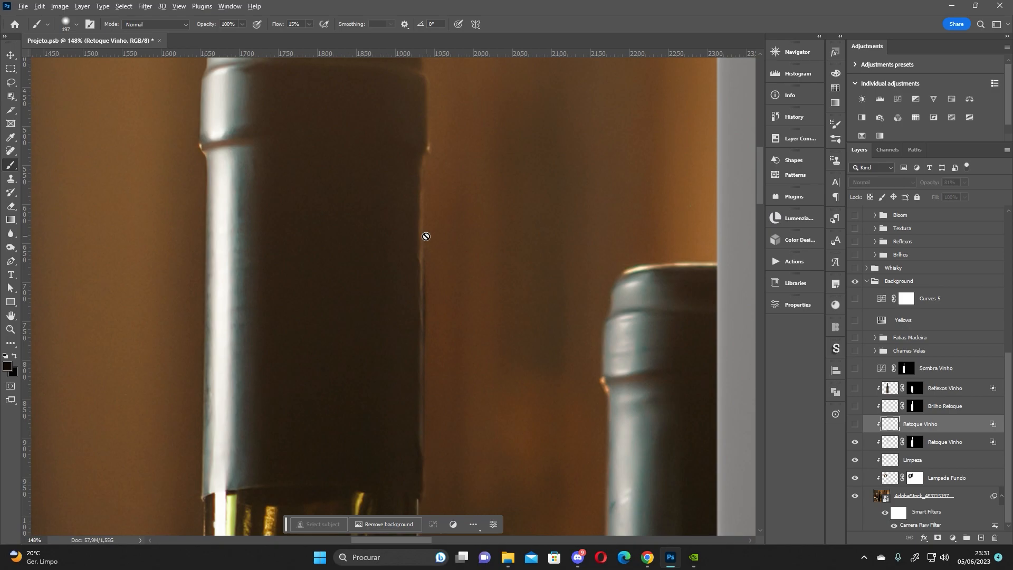
{"action": "scroll", "coordinate": [427, 234], "scroll_direction": "down", "scroll_amount": 2}
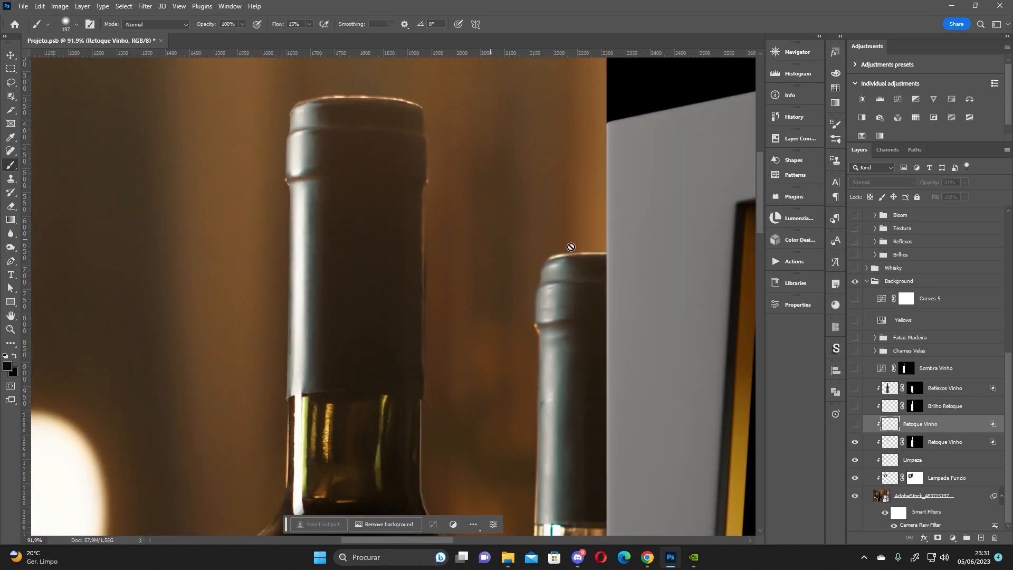
{"action": "left_click", "coordinate": [854, 425]}
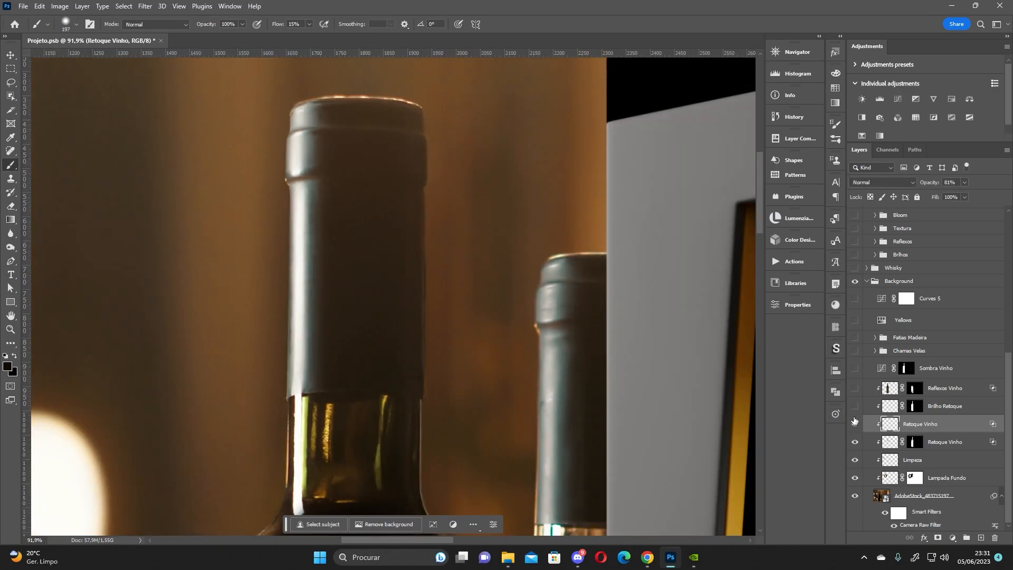
Show the Brilho Retoque and Reflexos Vinho layers and examine the highlights and reflections on the wine bottle.
{"action": "left_click", "coordinate": [854, 406]}
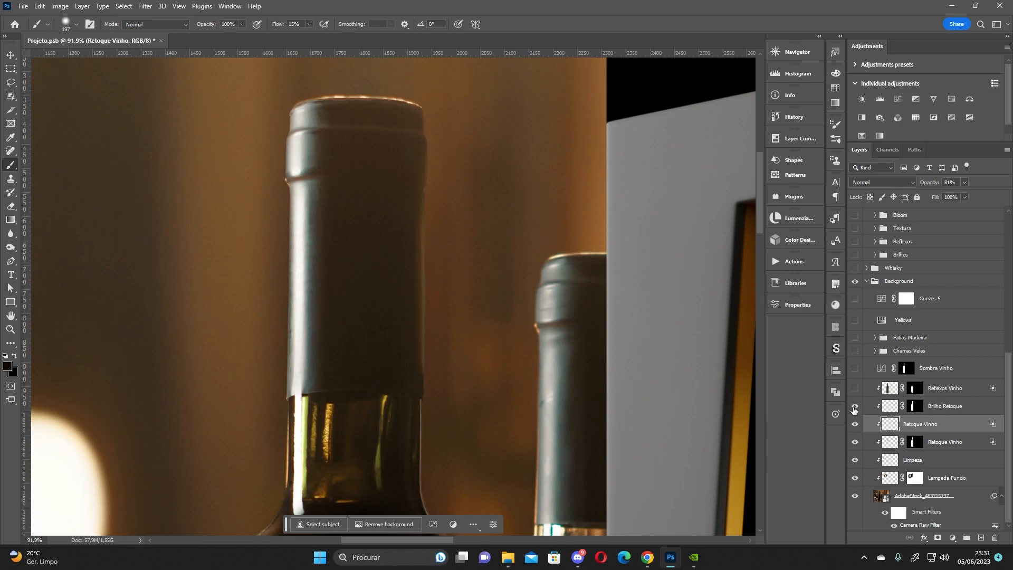
{"action": "left_click", "coordinate": [854, 388]}
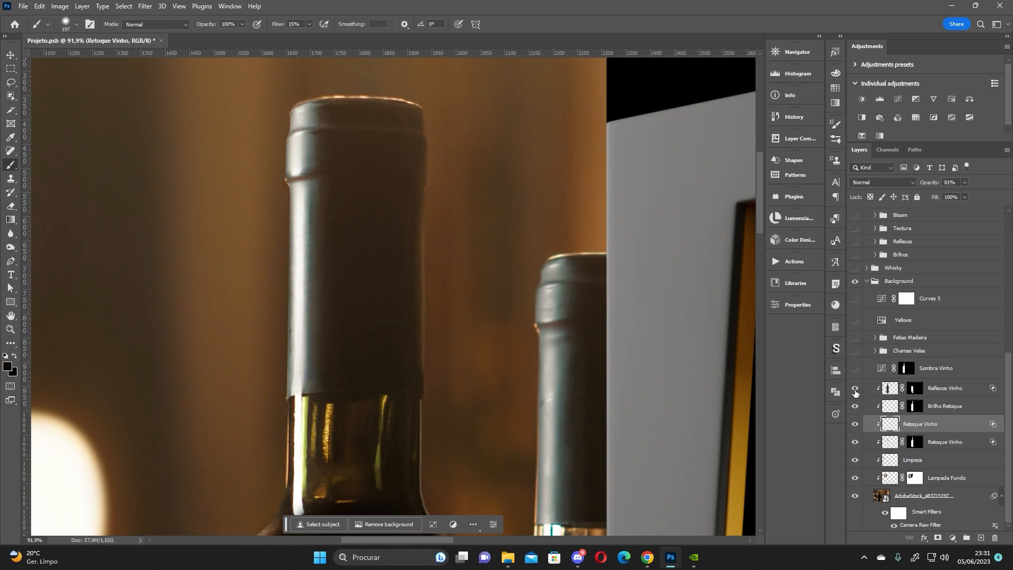
{"action": "scroll", "coordinate": [787, 369], "scroll_direction": "down", "scroll_amount": 10}
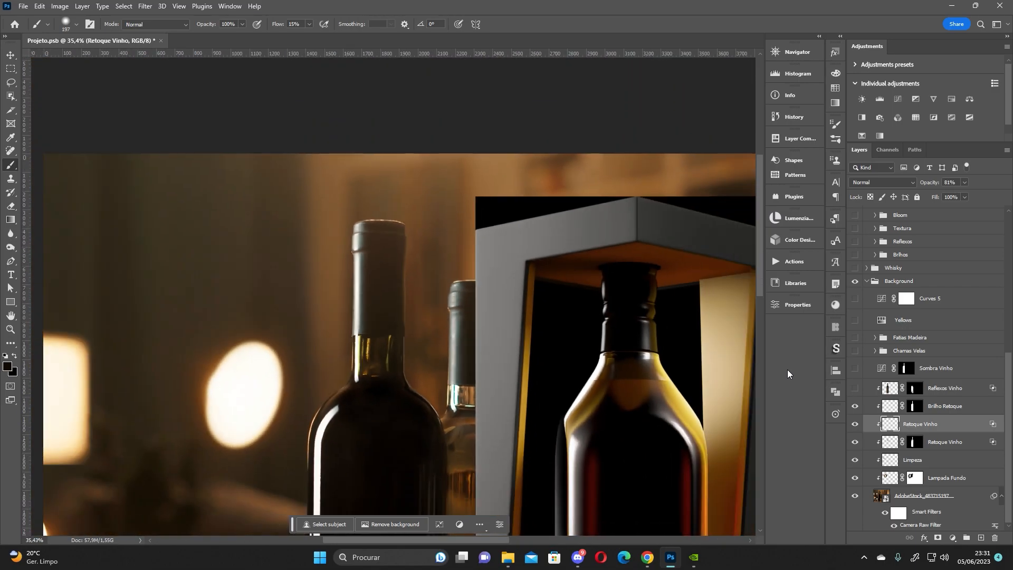
{"action": "left_click_drag", "start_coordinate": [365, 425], "coordinate": [496, 272]}
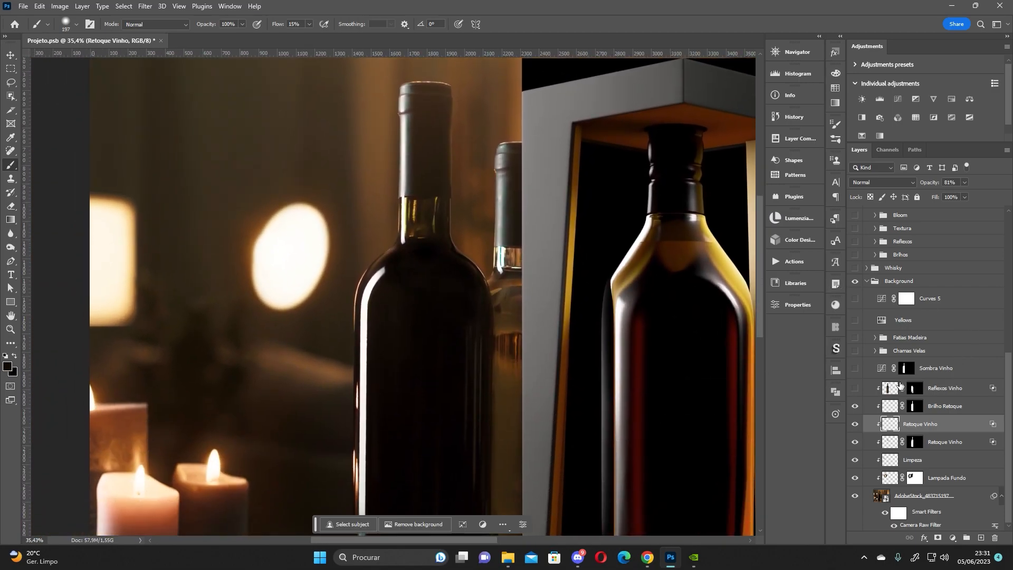
{"action": "left_click", "coordinate": [856, 389]}
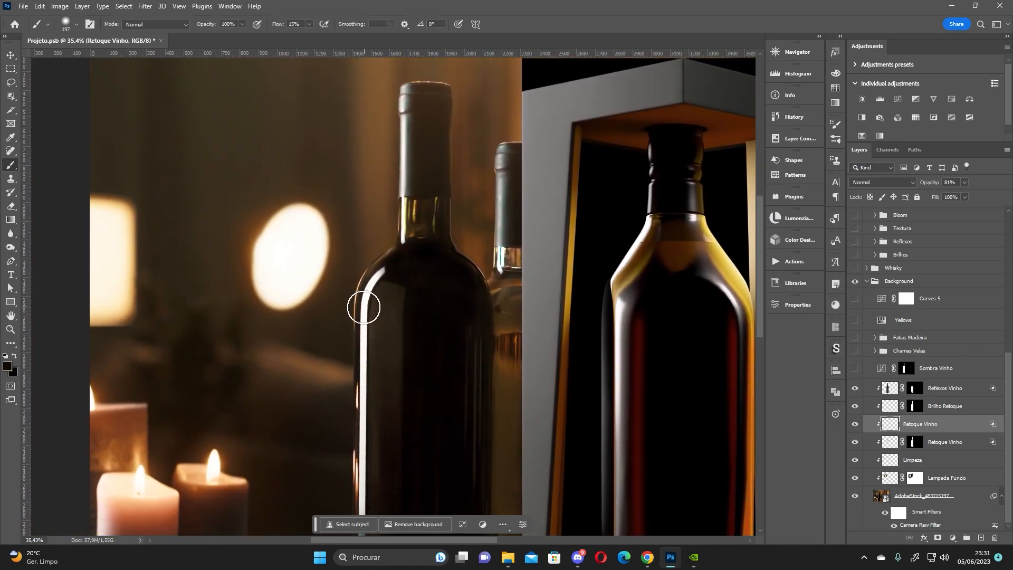
{"action": "scroll", "coordinate": [363, 301], "scroll_direction": "up", "scroll_amount": 3, "text": "alt"}
{"action": "scroll", "coordinate": [368, 296], "scroll_direction": "up", "scroll_amount": 1, "text": "alt"}
{"action": "scroll", "coordinate": [506, 187], "scroll_direction": "up", "scroll_amount": 1, "text": "alt"}
{"action": "scroll", "coordinate": [544, 191], "scroll_direction": "down", "scroll_amount": 4, "text": "alt"}
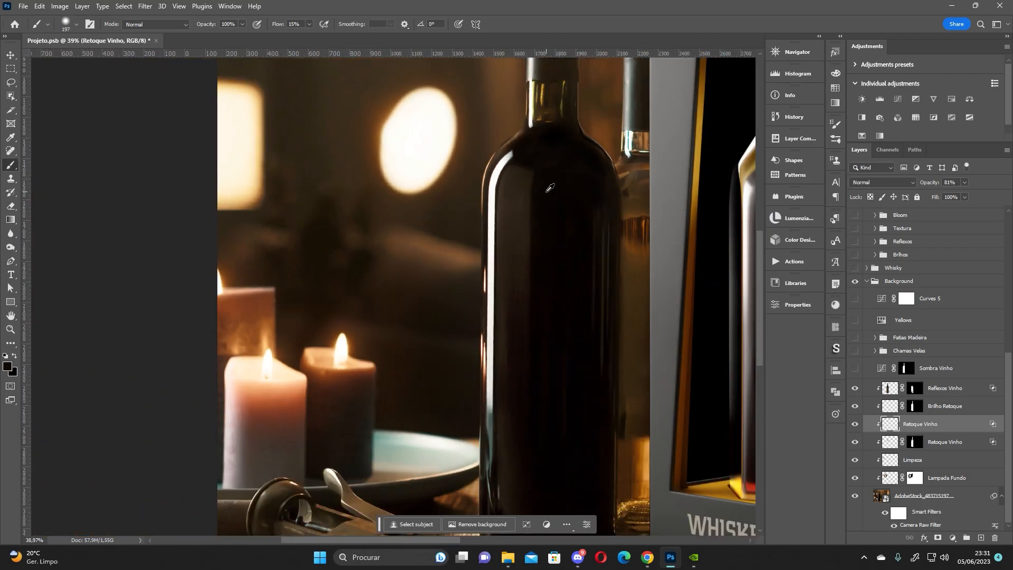
{"action": "left_click_drag", "start_coordinate": [544, 190], "coordinate": [524, 247]}
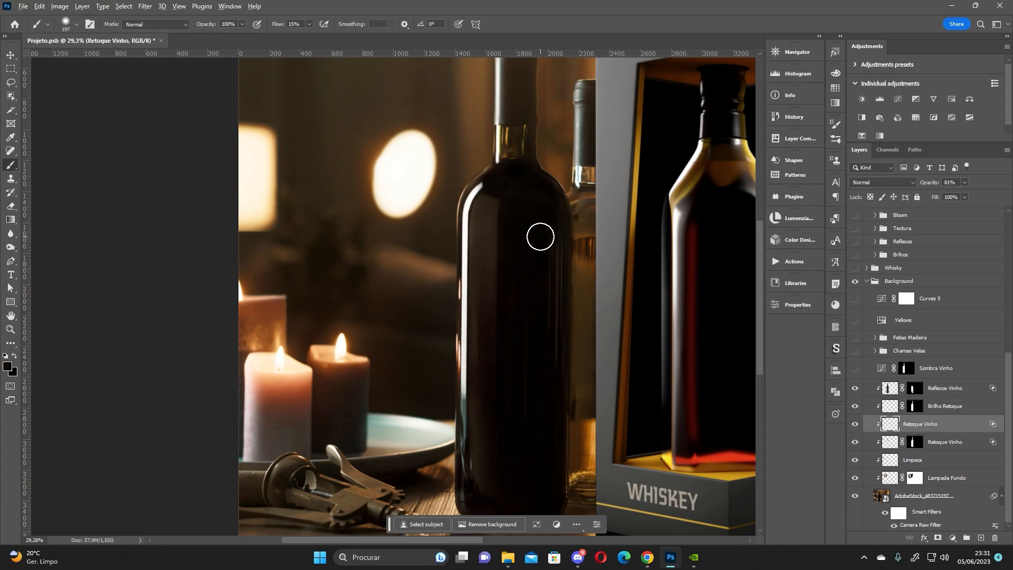
Examine the retouched wine bottle's body, shoulders, neck and capsule up close.
{"action": "scroll", "coordinate": [540, 237], "scroll_direction": "up", "scroll_amount": 1, "text": "alt"}
{"action": "scroll", "coordinate": [540, 235], "scroll_direction": "up", "scroll_amount": 2, "text": "alt"}
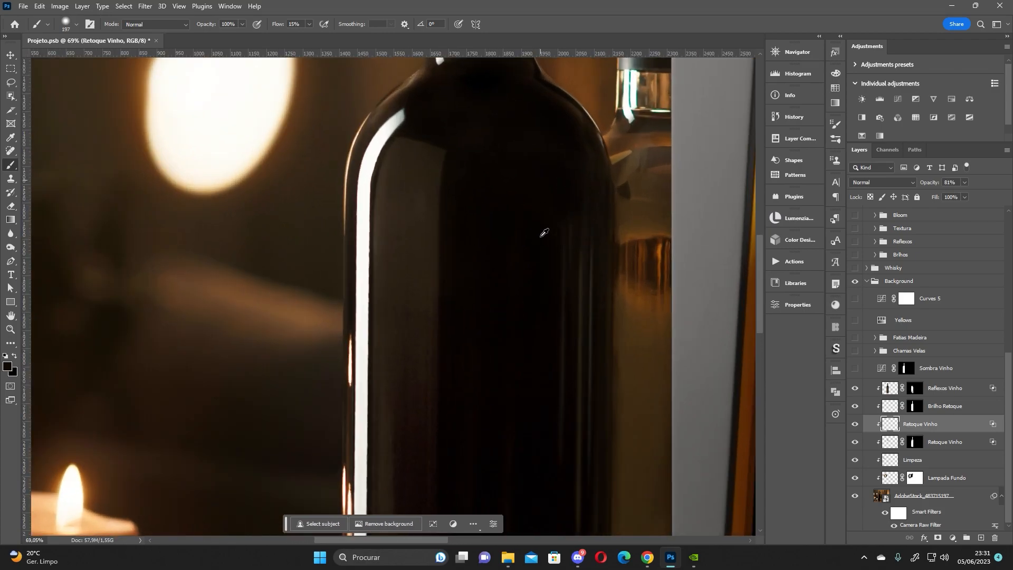
{"action": "scroll", "coordinate": [522, 221], "scroll_direction": "up", "scroll_amount": 2}
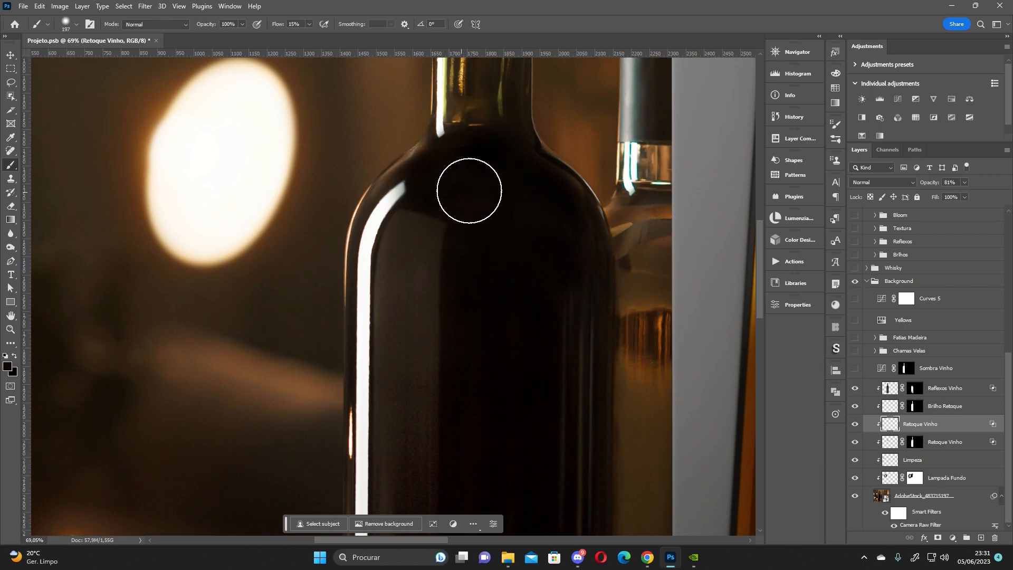
{"action": "left_click_drag", "start_coordinate": [502, 185], "coordinate": [489, 433]}
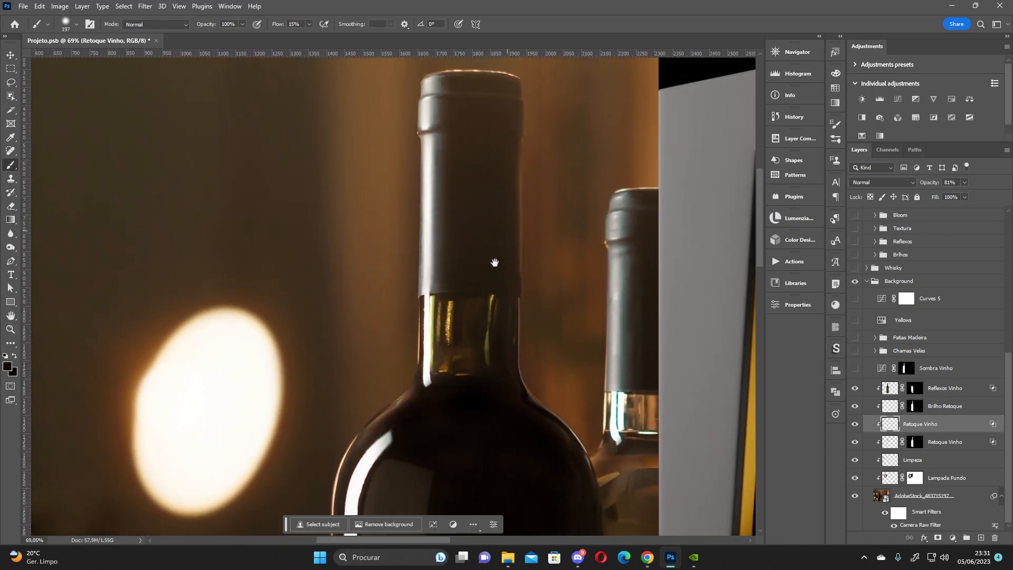
{"action": "scroll", "coordinate": [506, 226], "scroll_direction": "down", "scroll_amount": 4, "text": "alt"}
{"action": "scroll", "coordinate": [508, 223], "scroll_direction": "down", "scroll_amount": 1, "text": "alt"}
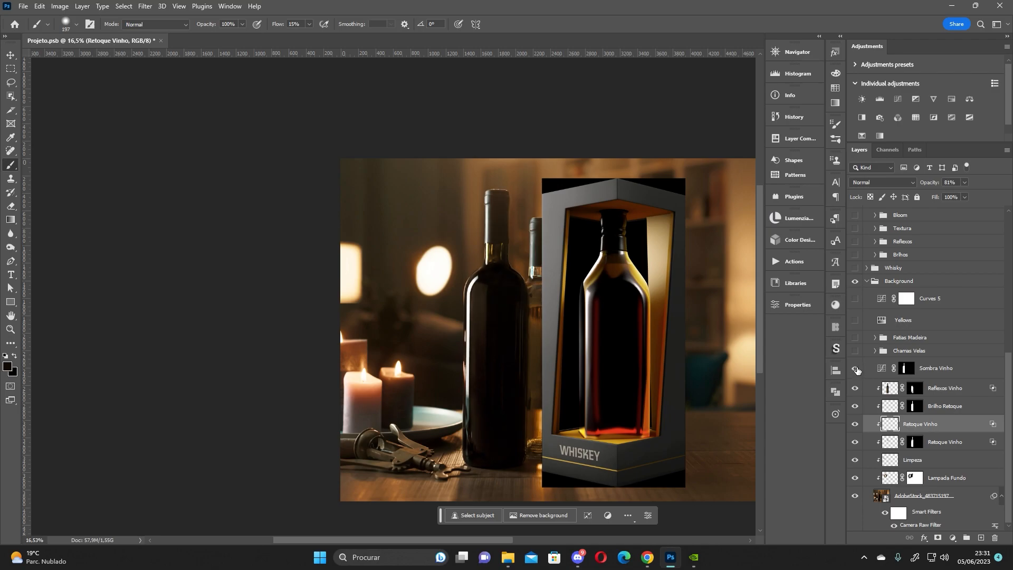
Show the Sombra Vinho layer and compare the wine bottle's shading with that layer off and on.
{"action": "scroll", "coordinate": [489, 189], "scroll_direction": "up", "scroll_amount": 4, "text": "alt"}
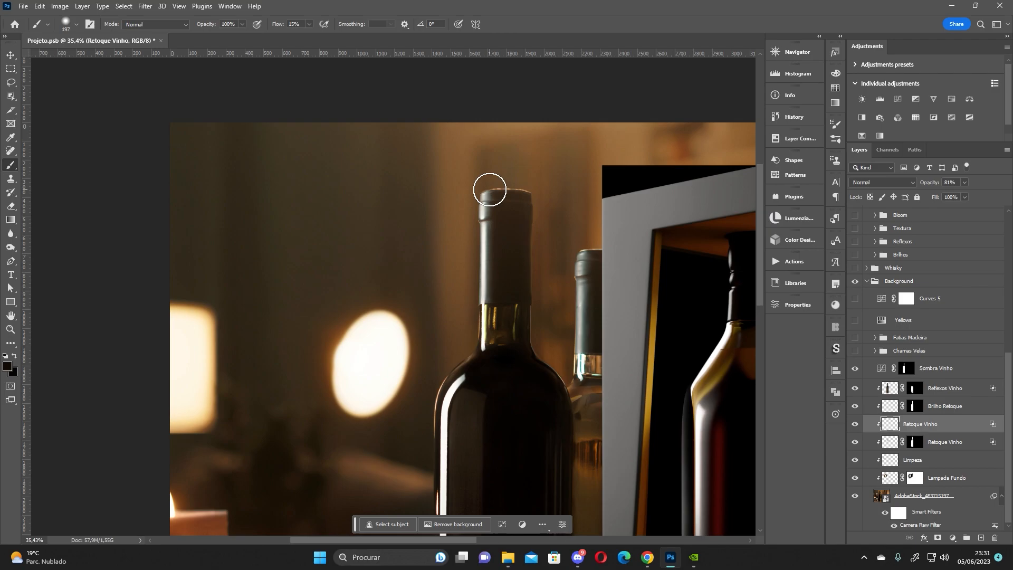
{"action": "left_click_drag", "start_coordinate": [511, 269], "coordinate": [466, 196]}
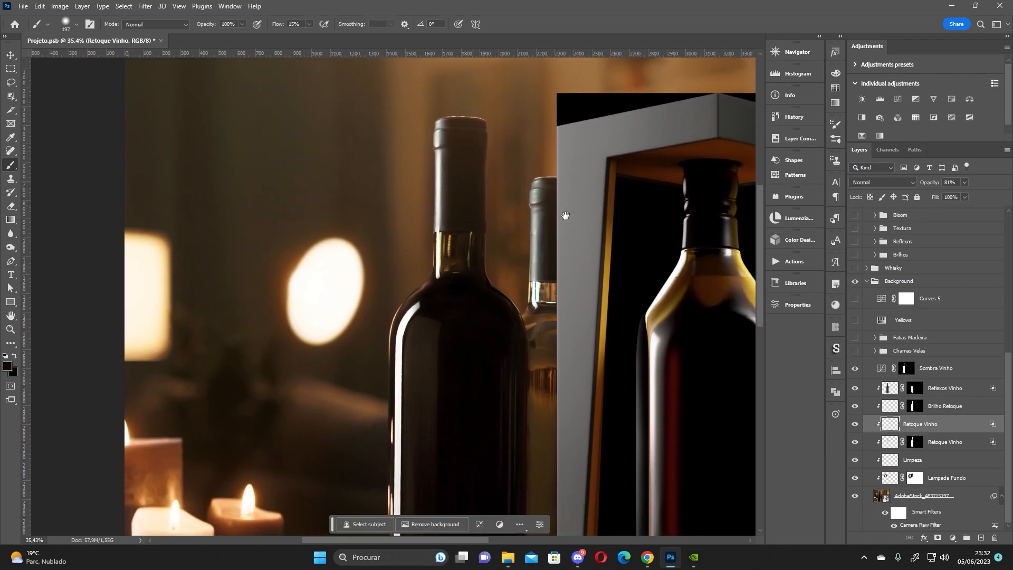
{"action": "left_click", "coordinate": [855, 368]}
{"action": "left_click", "coordinate": [855, 369]}
{"action": "left_click", "coordinate": [855, 369]}
{"action": "left_click", "coordinate": [855, 368]}
Try tracing the wine bottle's neck and capsule outline with a Pen tool path.
{"action": "left_click", "coordinate": [11, 261]}
{"action": "left_click", "coordinate": [432, 271]}
{"action": "left_click", "coordinate": [434, 174]}
{"action": "left_click", "coordinate": [434, 151]}
{"action": "left_click", "coordinate": [432, 141]}
{"action": "left_click", "coordinate": [436, 122]}
{"action": "left_click", "coordinate": [440, 116]}
{"action": "left_click", "coordinate": [477, 121]}
{"action": "left_click", "coordinate": [485, 128]}
{"action": "left_click", "coordinate": [484, 184]}
{"action": "left_click", "coordinate": [485, 199]}
{"action": "left_click_drag", "start_coordinate": [485, 222], "coordinate": [486, 234]}
Undo all points of the pen path around the wine bottle's neck and capsule.
{"action": "key", "text": "ctrl+z"}
{"action": "key", "text": "ctrl+z"}
{"action": "key", "text": "ctrl+z"}
{"action": "key", "text": "ctrl+z"}
{"action": "key", "text": "ctrl+z"}
{"action": "key", "text": "ctrl+z"}
{"action": "key", "text": "ctrl+z"}
{"action": "key", "text": "ctrl+z"}
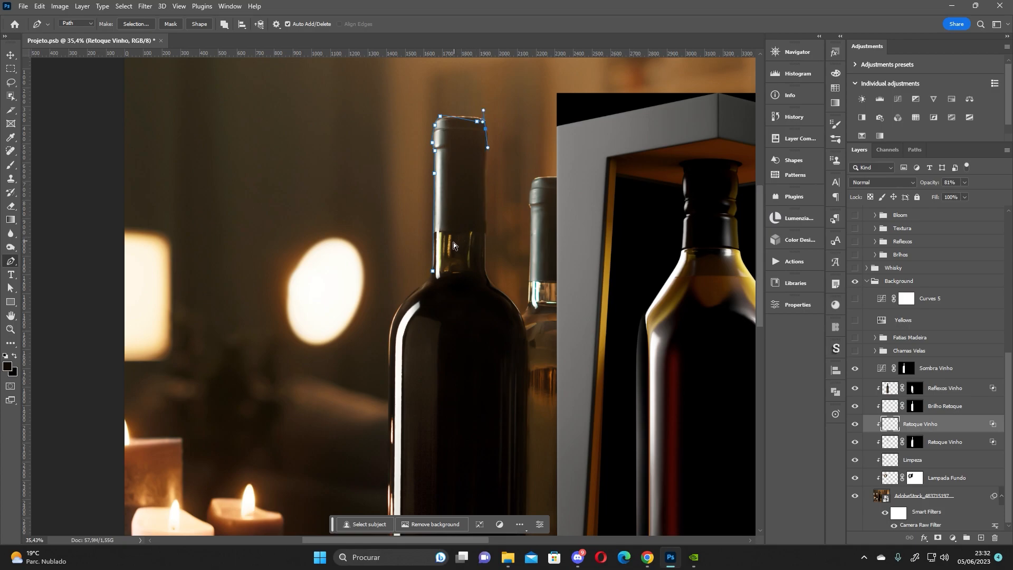
{"action": "key", "text": "ctrl+z"}
{"action": "key", "text": "ctrl+z"}
{"action": "key", "text": "ctrl+z"}
{"action": "key", "text": "ctrl+z"}
{"action": "key", "text": "ctrl+z"}
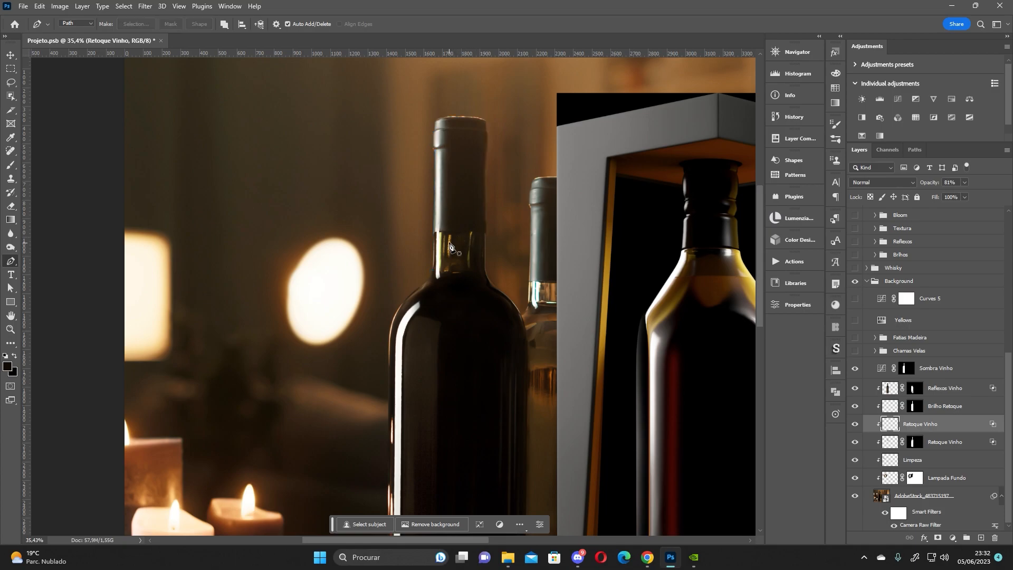
Load the Sombra Vinho mask as a selection, examine that layer's curve, and deselect.
{"action": "left_click", "coordinate": [914, 367], "text": "ctrl"}
{"action": "left_click_drag", "start_coordinate": [465, 380], "coordinate": [457, 305]}
{"action": "left_click", "coordinate": [879, 299]}
{"action": "left_click", "coordinate": [880, 298]}
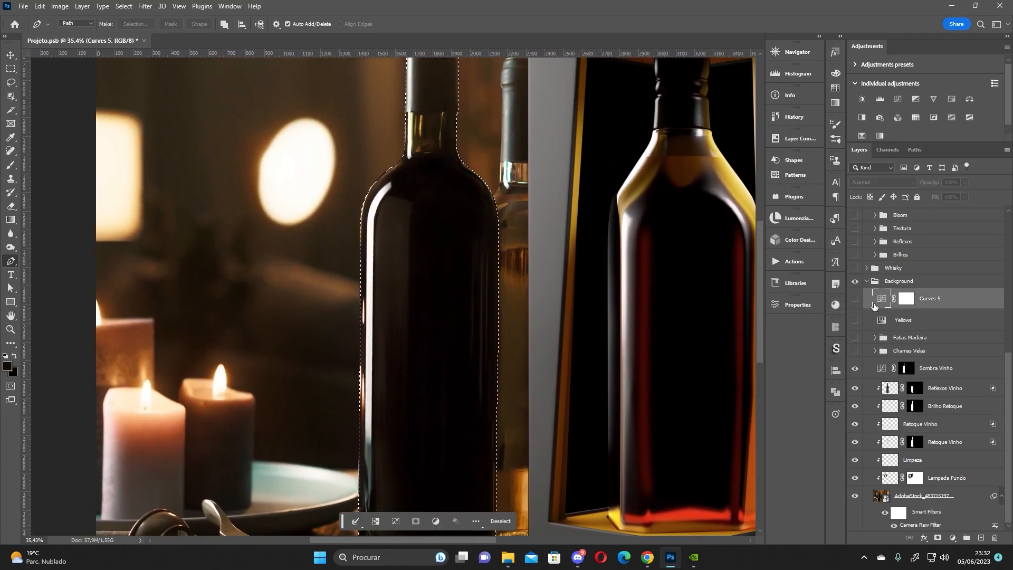
{"action": "left_click", "coordinate": [880, 367]}
{"action": "left_click", "coordinate": [796, 305]}
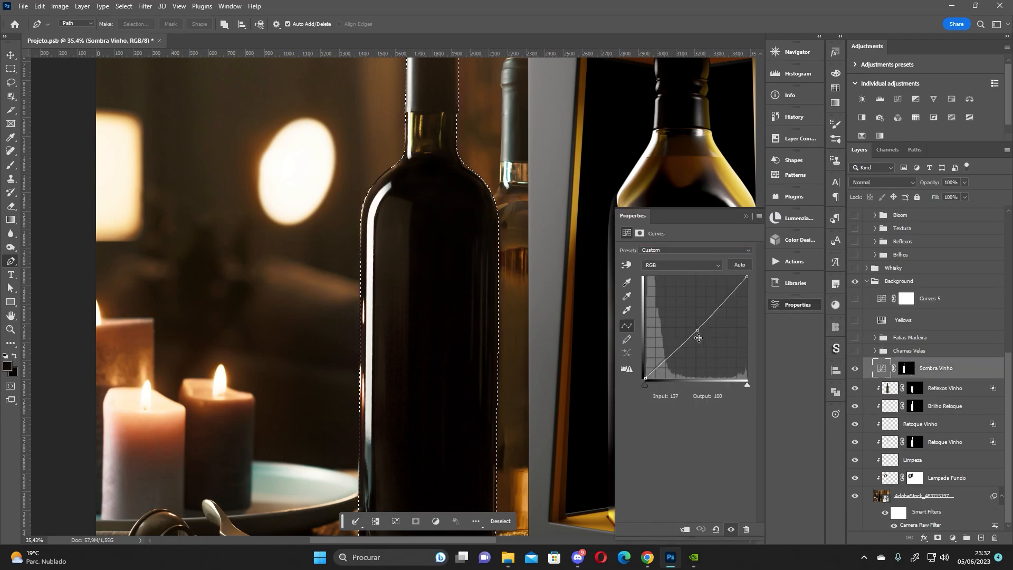
{"action": "key", "text": "ctrl+d"}
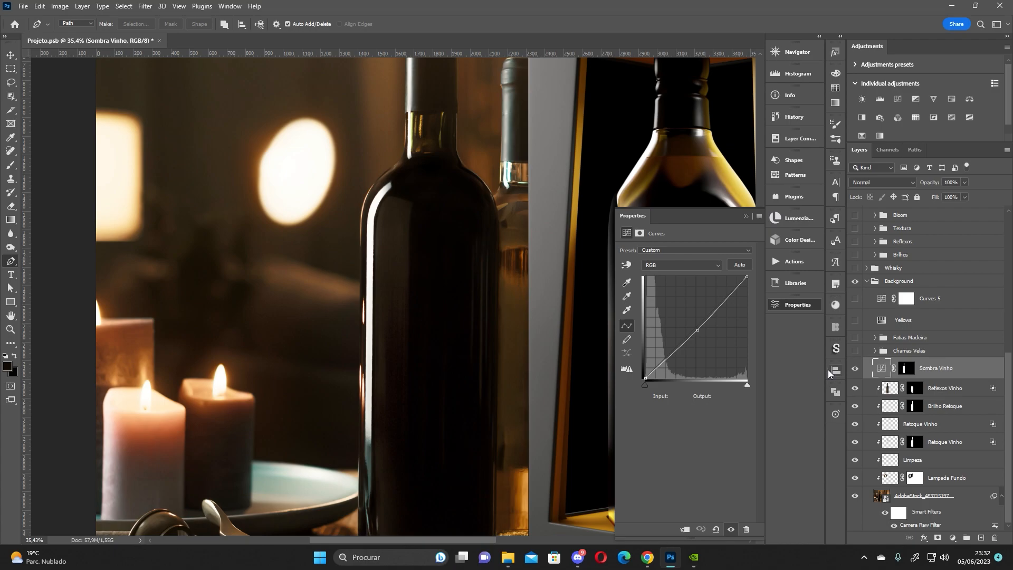
Hide the Whisky layer to view the background without the whiskey box.
{"action": "left_click_drag", "start_coordinate": [442, 261], "coordinate": [421, 288]}
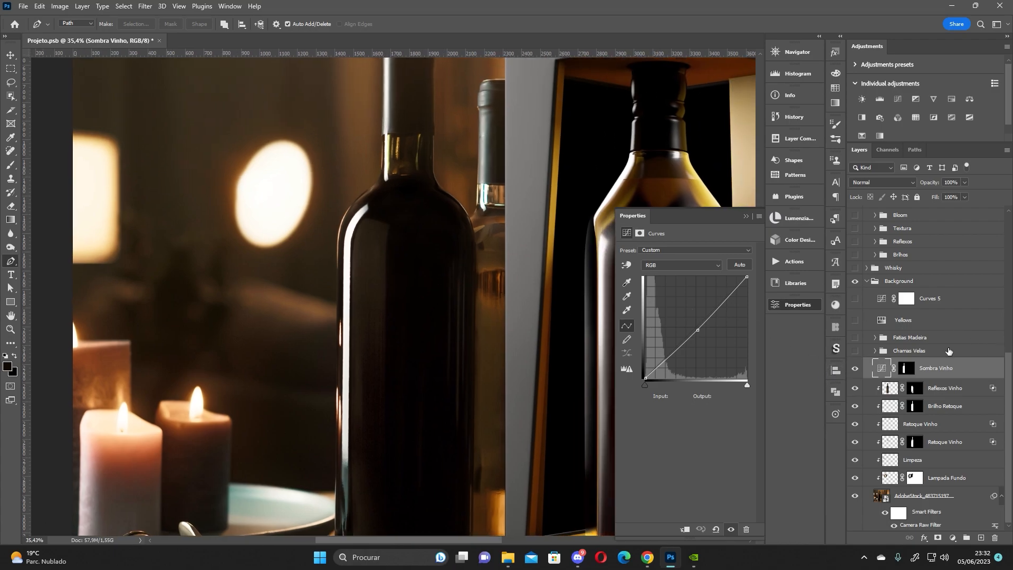
{"action": "scroll", "coordinate": [352, 210], "scroll_direction": "down", "scroll_amount": 3}
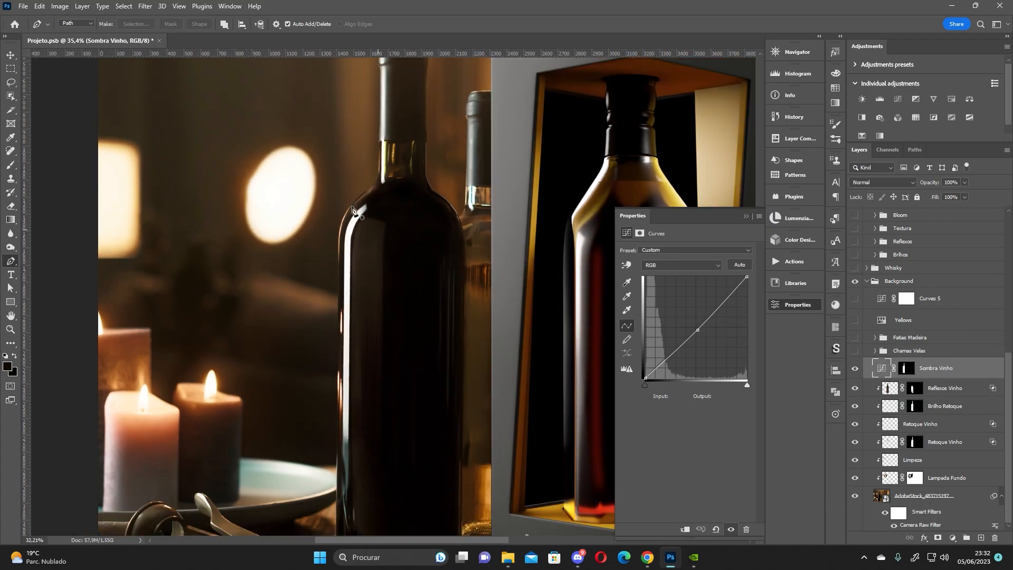
{"action": "scroll", "coordinate": [352, 209], "scroll_direction": "down", "scroll_amount": 1}
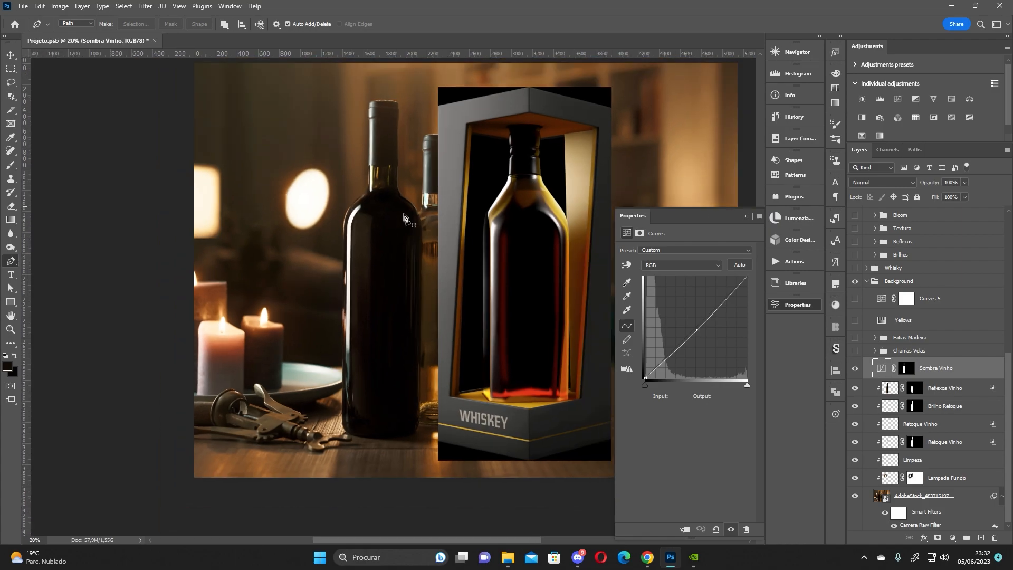
{"action": "left_click_drag", "start_coordinate": [1008, 365], "coordinate": [1008, 289]}
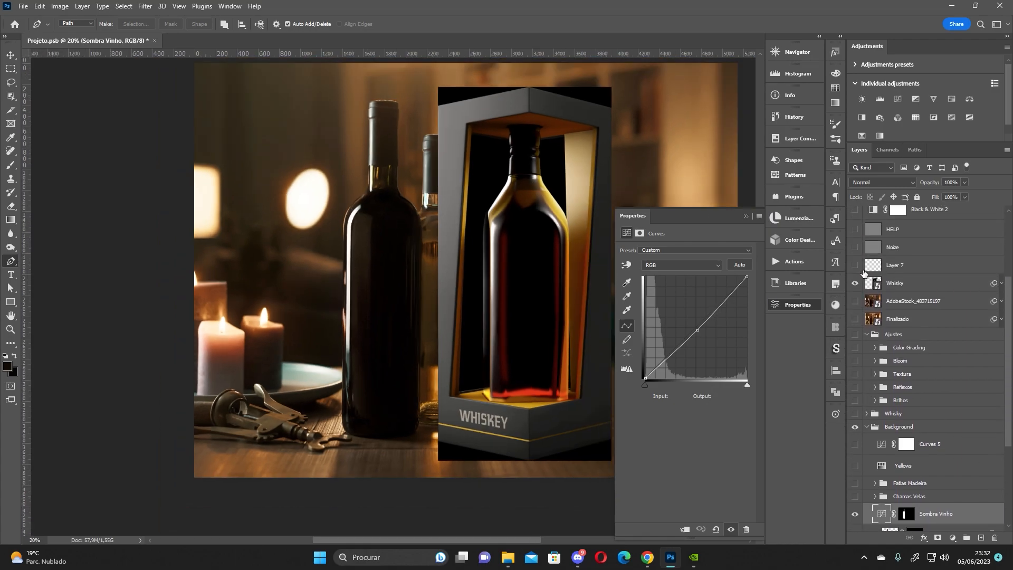
{"action": "left_click", "coordinate": [855, 283]}
{"action": "left_click_drag", "start_coordinate": [1009, 342], "coordinate": [1009, 380]}
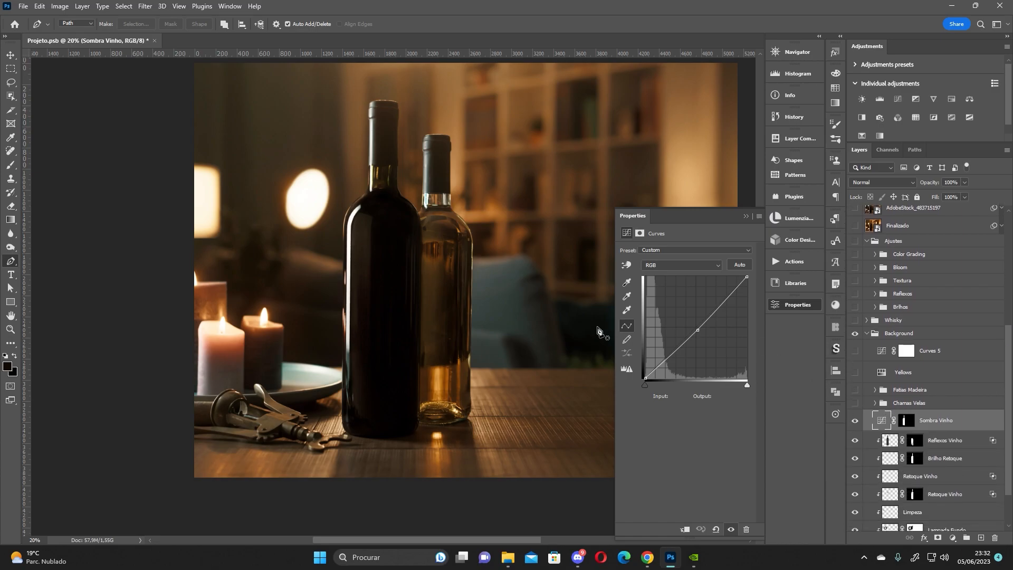
Show the Chamas Velas group, examine the candle flames up close, and expand the group to list its layers.
{"action": "left_click", "coordinate": [854, 403]}
{"action": "scroll", "coordinate": [218, 304], "scroll_direction": "up", "scroll_amount": 5}
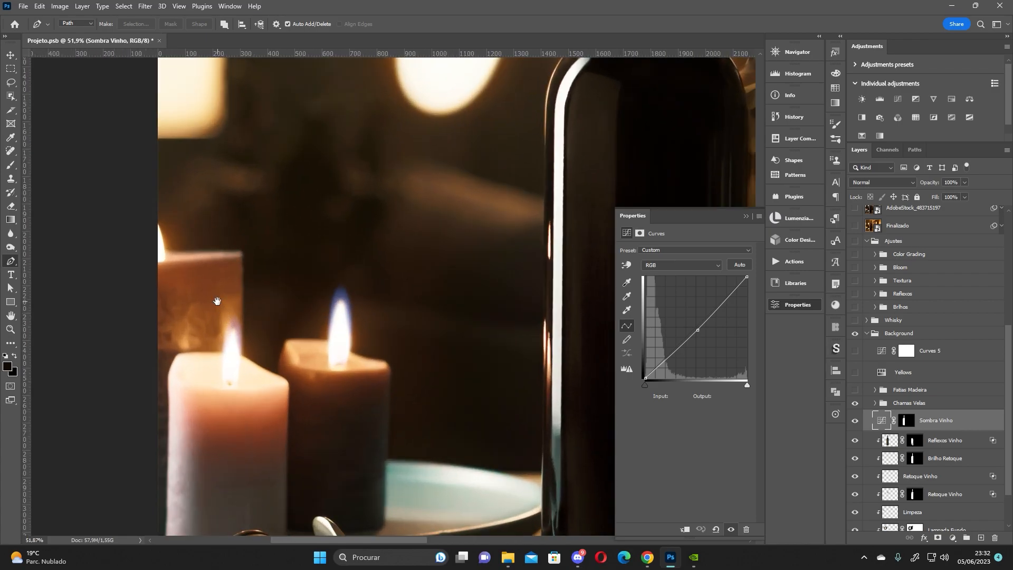
{"action": "scroll", "coordinate": [295, 343], "scroll_direction": "up", "scroll_amount": 1}
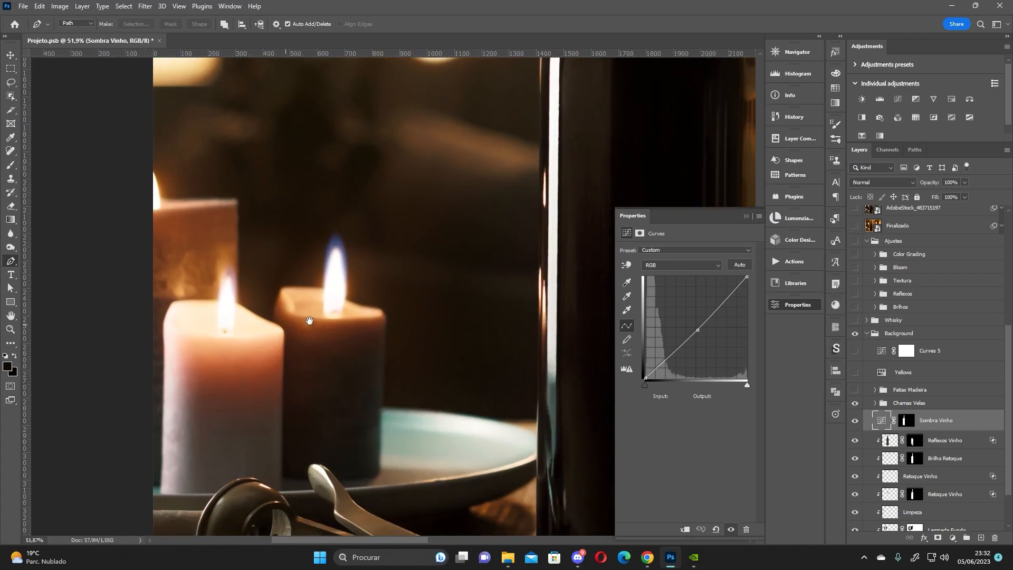
{"action": "left_click", "coordinate": [912, 405]}
{"action": "left_click", "coordinate": [875, 403]}
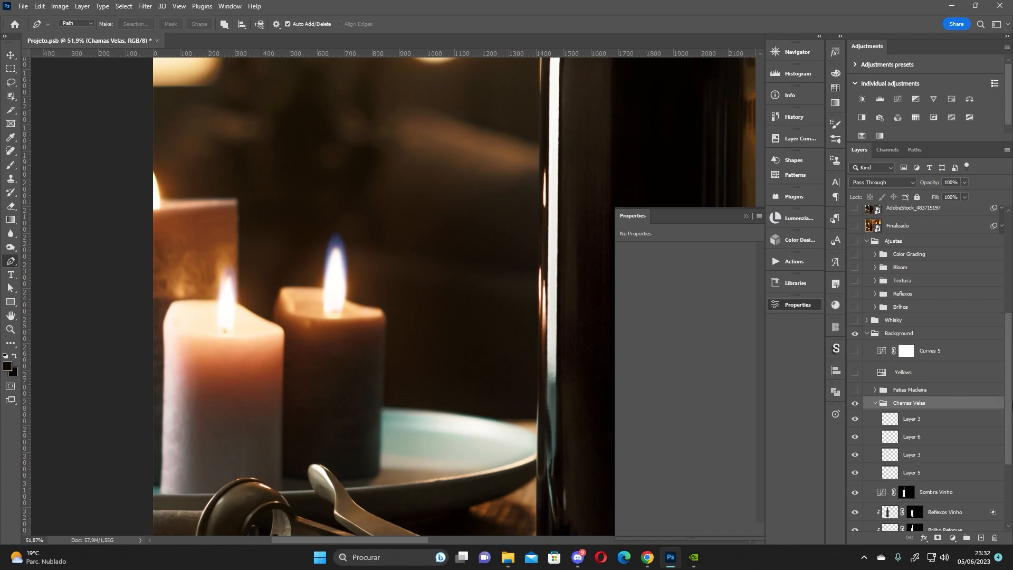
{"action": "scroll", "coordinate": [943, 406], "scroll_direction": "down", "scroll_amount": 2}
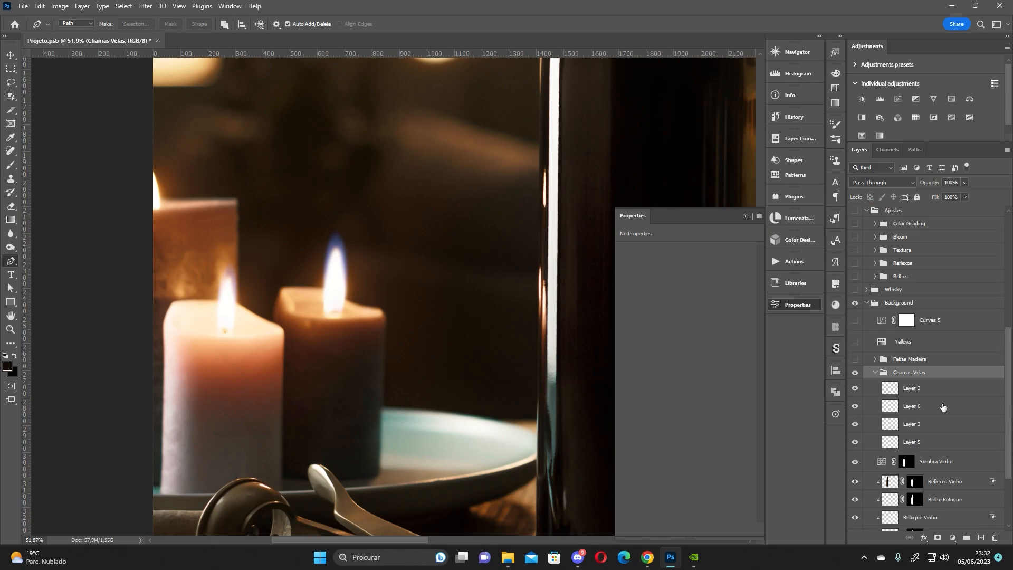
Toggle the flame layers in Chamas Velas to compare their effect, and leave all four hidden.
{"action": "left_click", "coordinate": [855, 390]}
{"action": "left_click", "coordinate": [854, 391]}
{"action": "left_click", "coordinate": [855, 408]}
{"action": "left_click", "coordinate": [855, 441]}
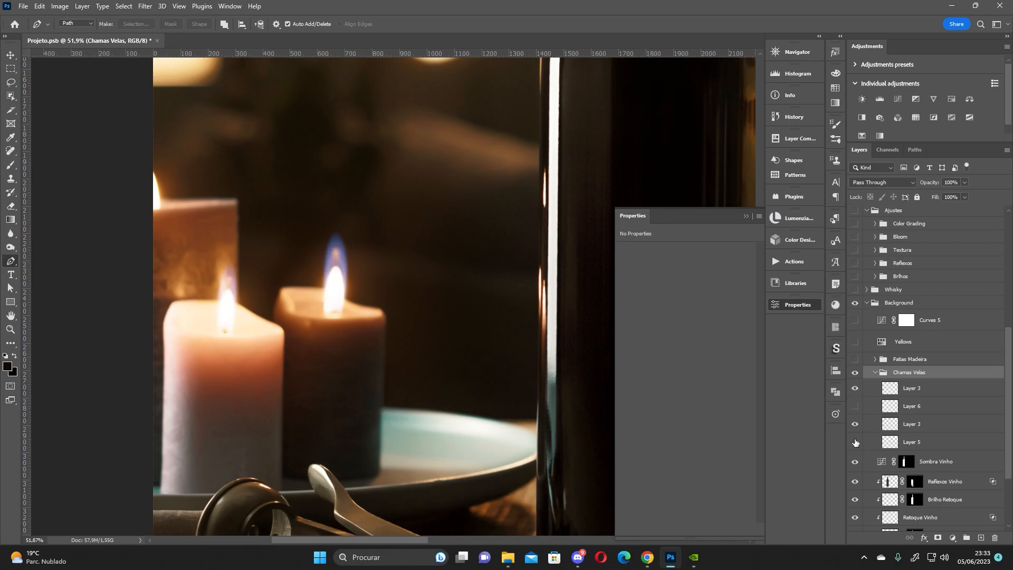
{"action": "left_click", "coordinate": [855, 390]}
{"action": "left_click", "coordinate": [853, 392]}
{"action": "left_click", "coordinate": [855, 389]}
{"action": "left_click", "coordinate": [855, 423]}
Select the front candle's flame with the Lasso tool and feather the selection.
{"action": "left_click", "coordinate": [11, 83]}
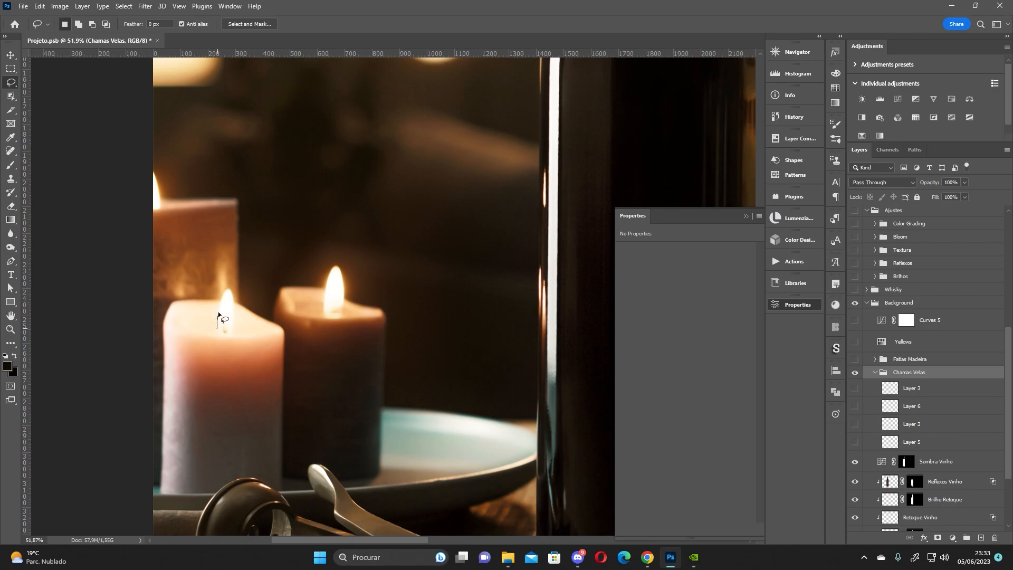
{"action": "left_click_drag", "start_coordinate": [235, 321], "coordinate": [231, 330]}
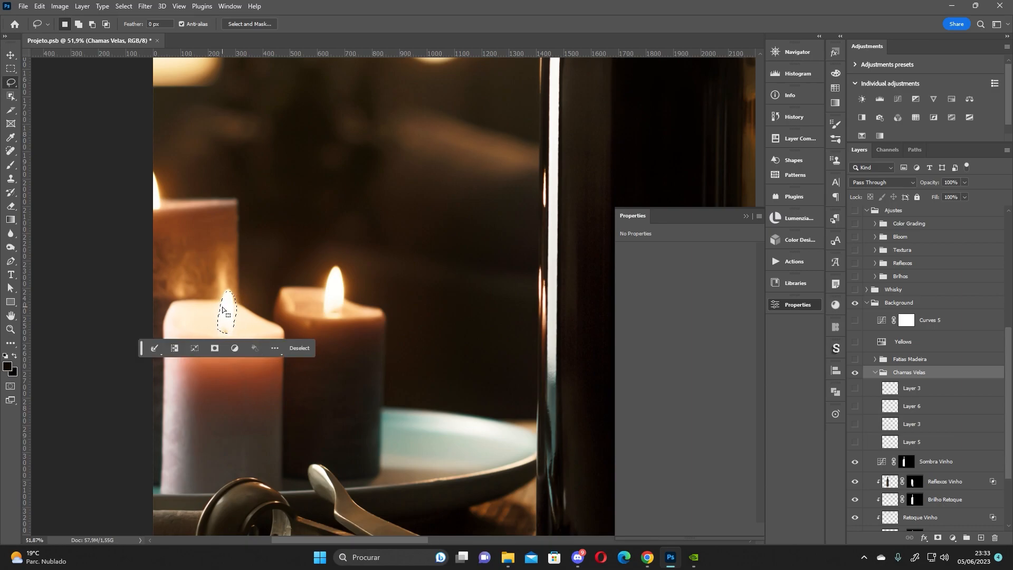
{"action": "key", "text": "shift+F6"}
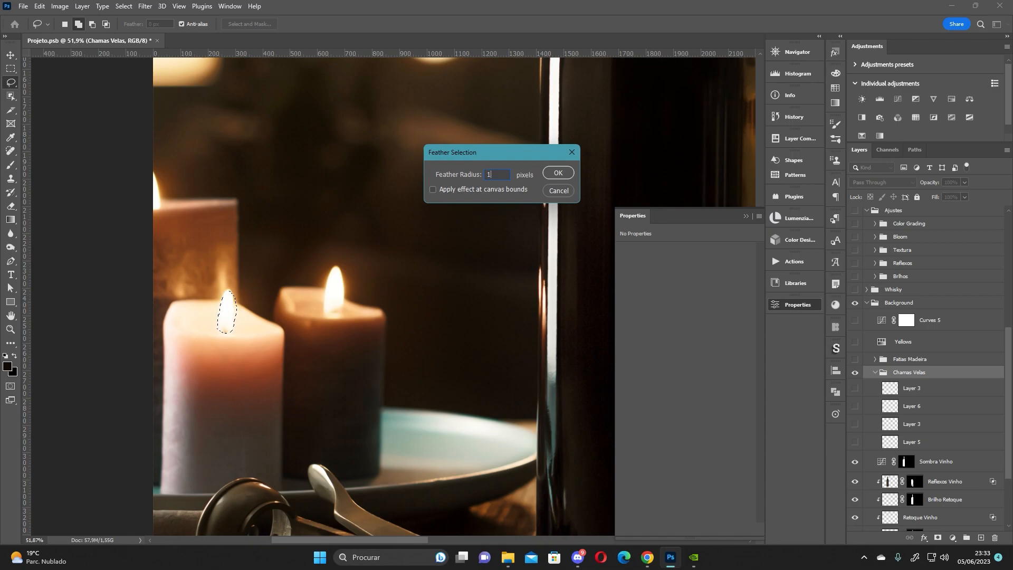
{"action": "key", "text": "Return"}
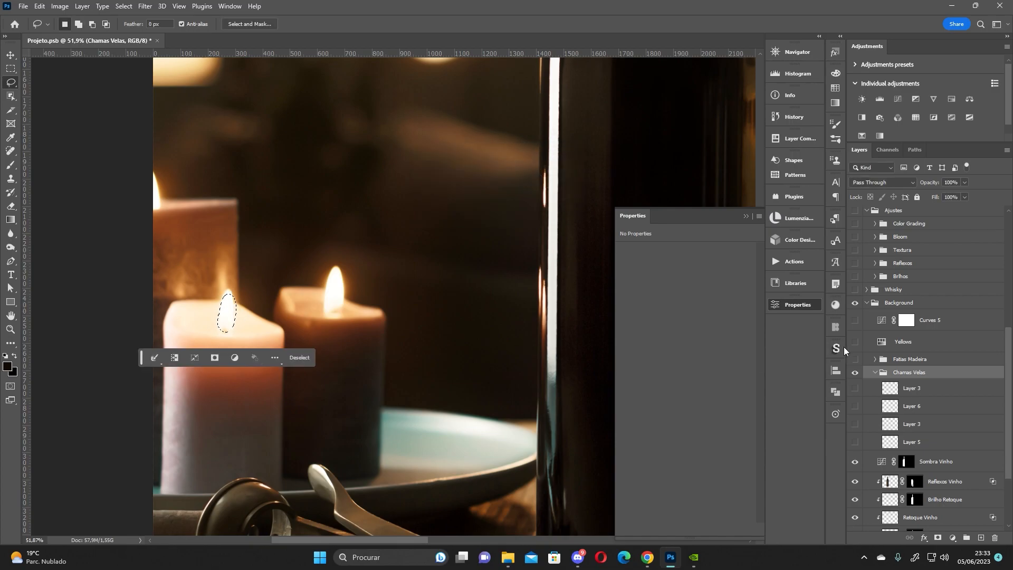
Copy the selected flame from the AdobeStock_483715197 layer to a new layer and move it into the Chamas Velas group below the upper Layer 3.
{"action": "scroll", "coordinate": [992, 477], "scroll_direction": "down", "scroll_amount": 3}
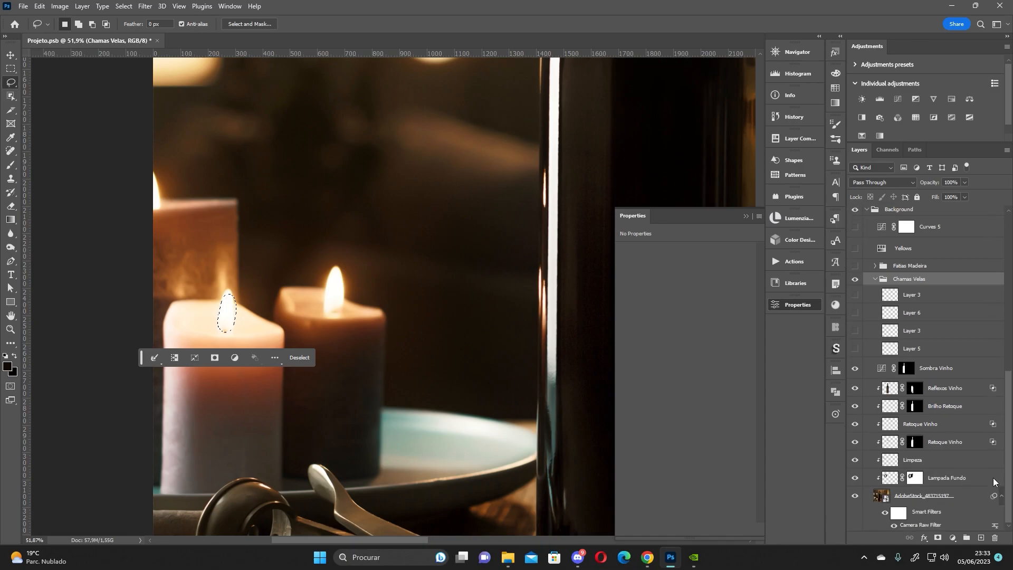
{"action": "left_click", "coordinate": [884, 497]}
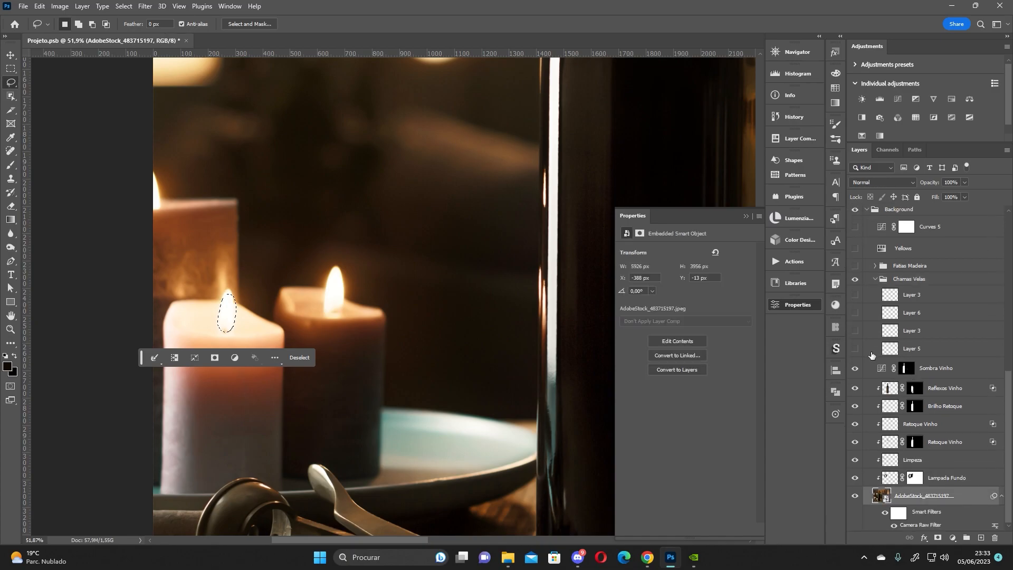
{"action": "key", "text": "ctrl+j"}
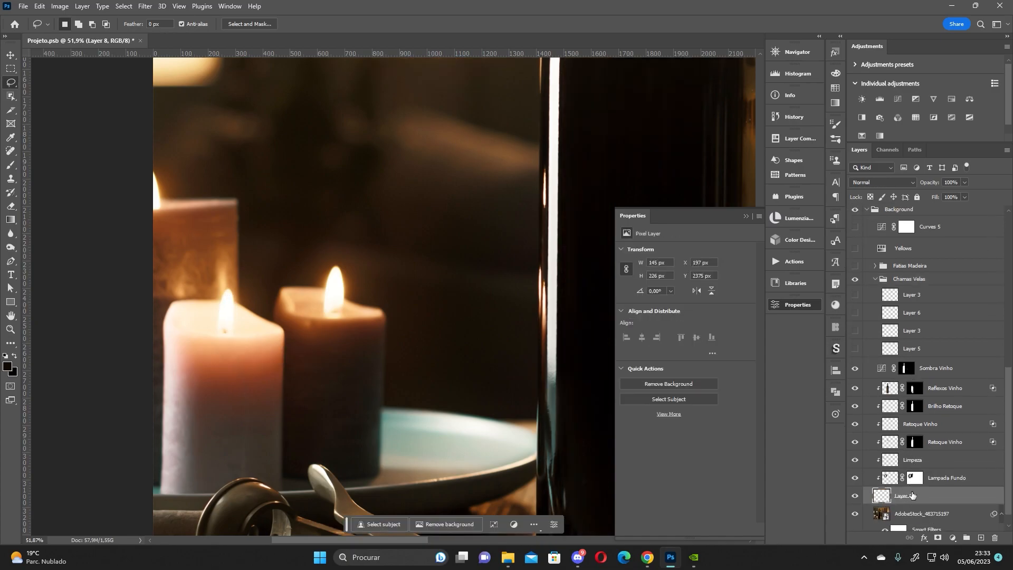
{"action": "right_click", "coordinate": [912, 495]}
{"action": "left_click", "coordinate": [980, 289]}
{"action": "left_click_drag", "start_coordinate": [945, 478], "coordinate": [933, 305]}
Show the upper Layer 3 and stretch the copied flame upward to about 124.78% of its height.
{"action": "left_click", "coordinate": [855, 295]}
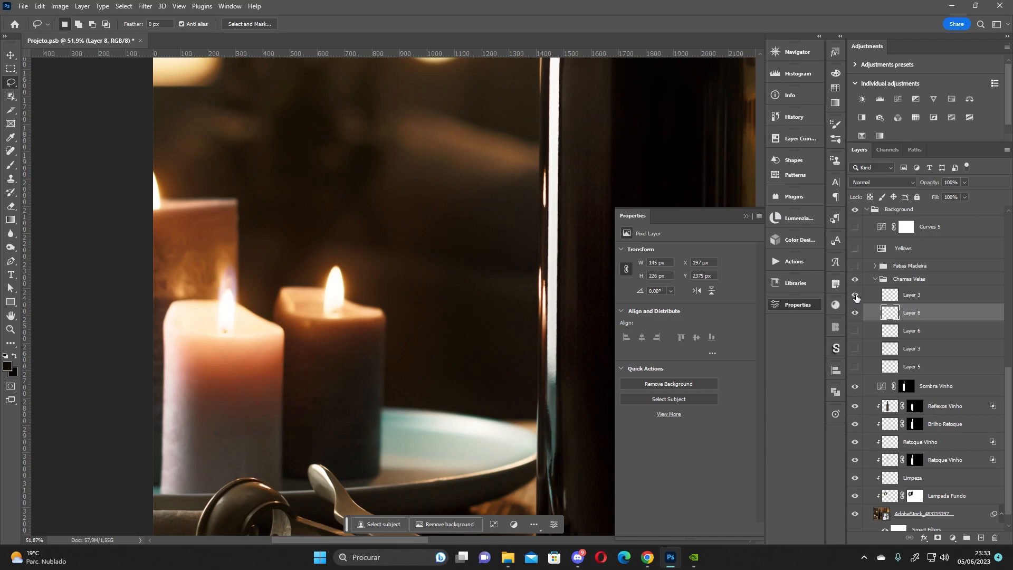
{"action": "key", "text": "ctrl+t"}
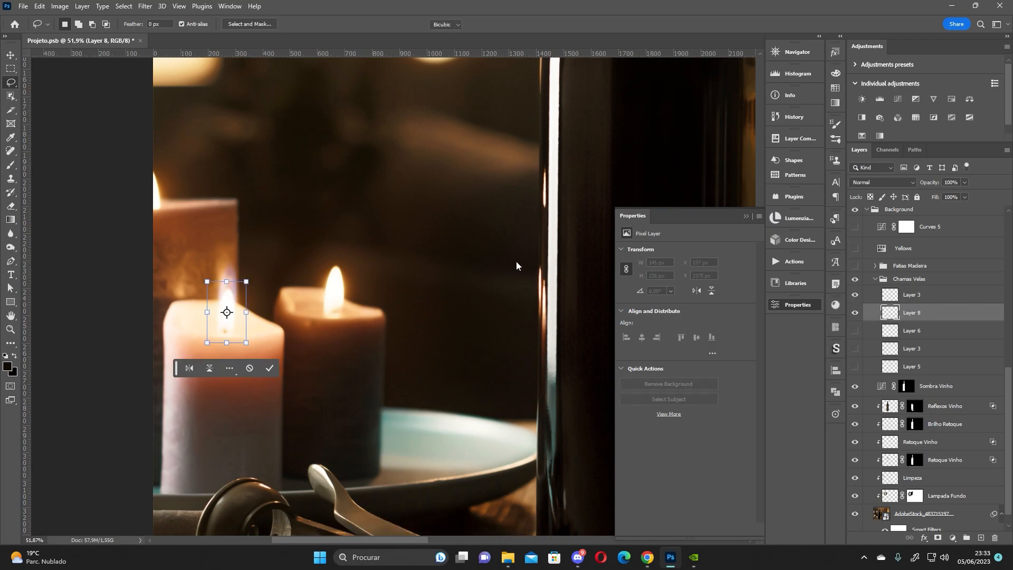
{"action": "left_click_drag", "start_coordinate": [226, 281], "coordinate": [228, 266]}
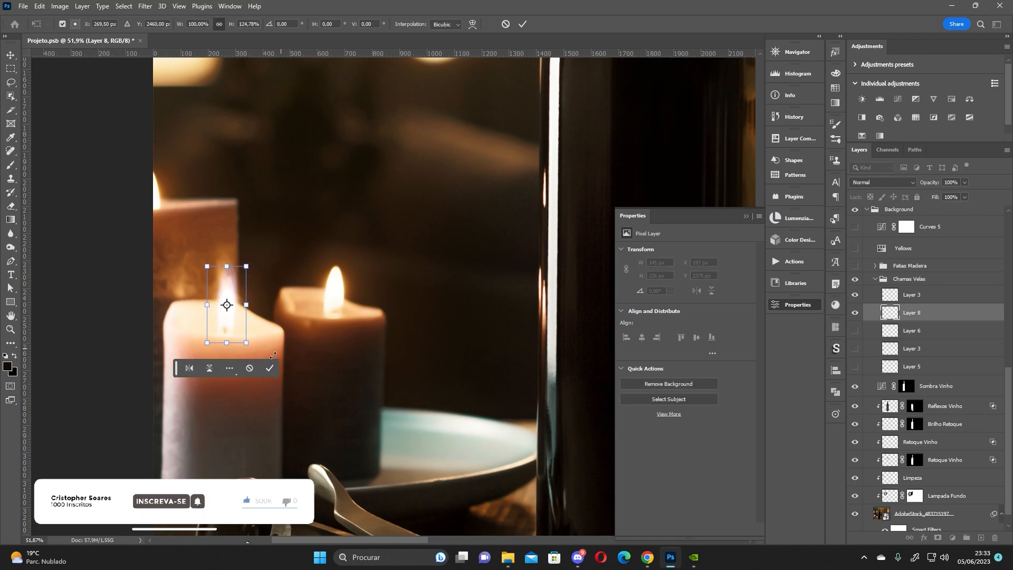
{"action": "left_click", "coordinate": [270, 367]}
Apply a Gaussian Blur with a radius of 3.0 pixels to the copied flame.
{"action": "left_click", "coordinate": [145, 6]}
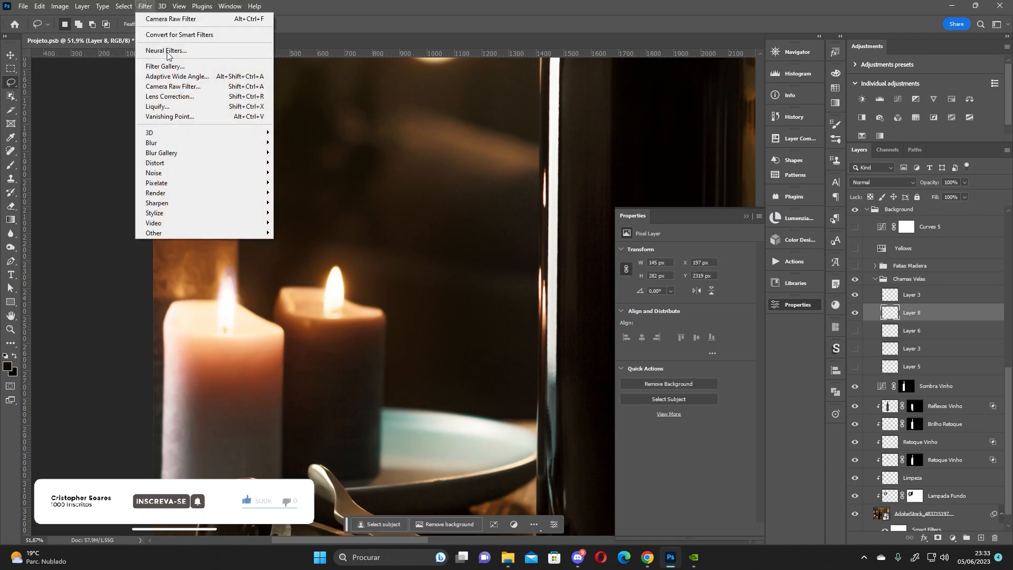
{"action": "mouse_move", "coordinate": [172, 148]}
{"action": "left_click", "coordinate": [106, 182]}
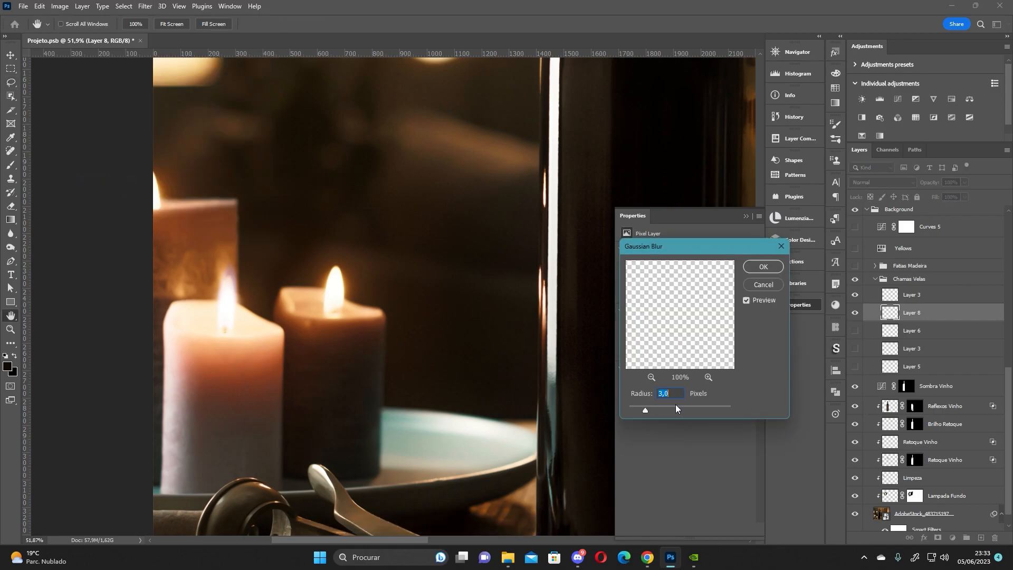
{"action": "left_click", "coordinate": [763, 266]}
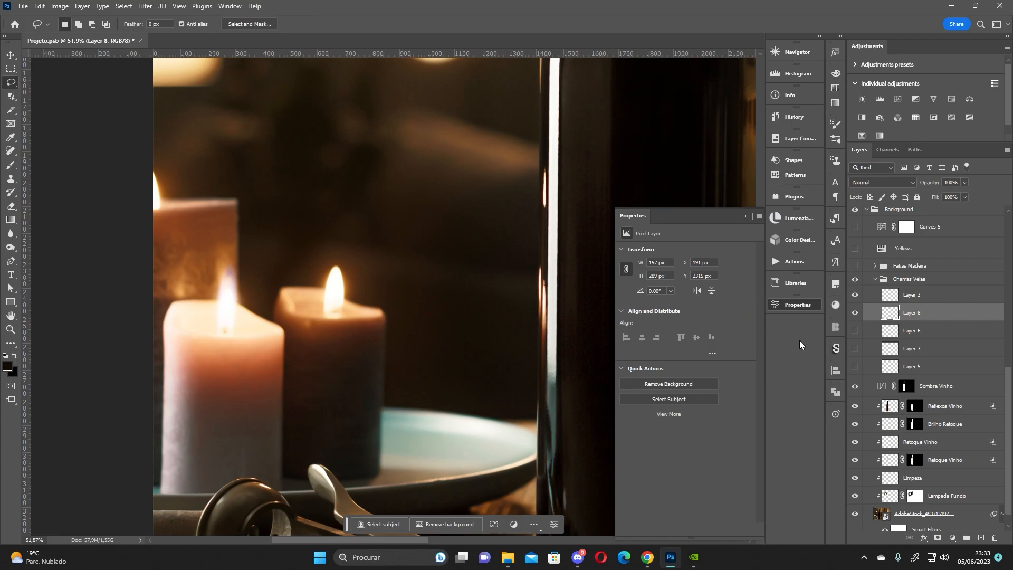
Delete the copied flame layer and show Layer 6, the lower Layer 3 and Layer 5 in Chamas Velas.
{"action": "key", "text": "Delete"}
{"action": "left_click_drag", "start_coordinate": [855, 312], "coordinate": [855, 348]}
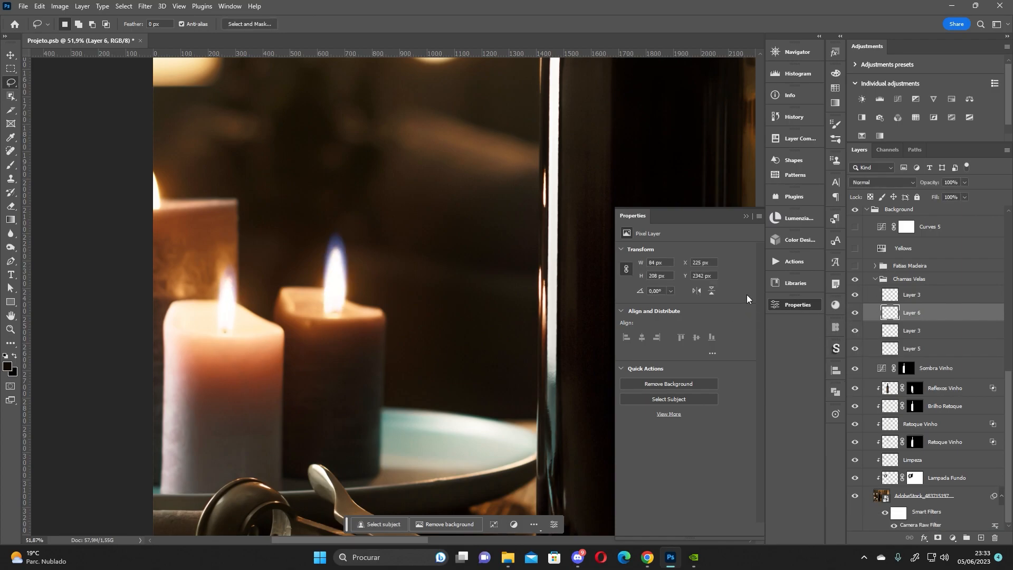
Outline the light reflection along the dark wine bottle's left edge with a rough Lasso selection.
{"action": "scroll", "coordinate": [242, 268], "scroll_direction": "down", "scroll_amount": 13}
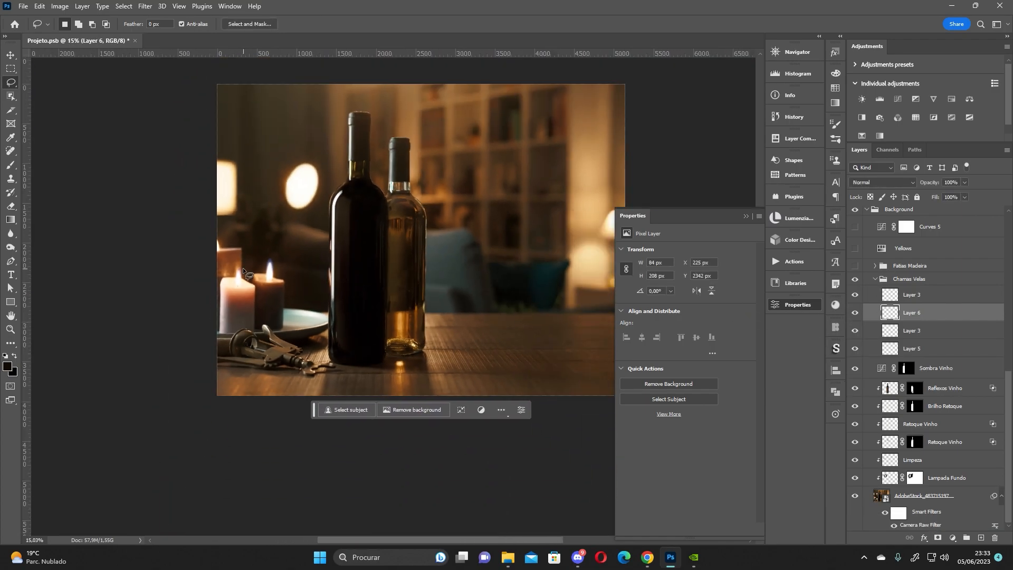
{"action": "left_click_drag", "start_coordinate": [289, 289], "coordinate": [257, 310]}
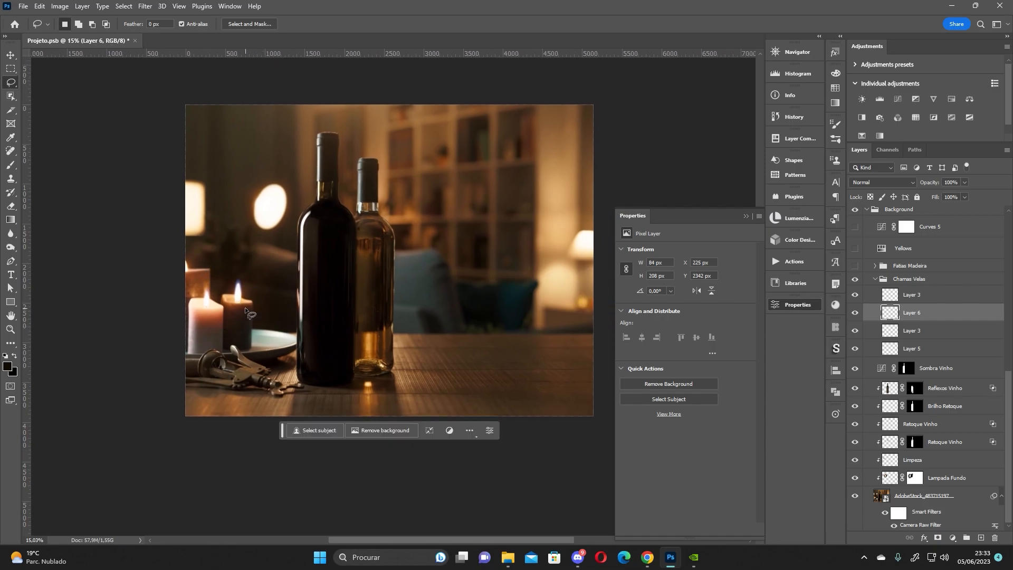
{"action": "scroll", "coordinate": [244, 307], "scroll_direction": "up", "scroll_amount": 8}
{"action": "mouse_move", "coordinate": [354, 241]}
{"action": "left_mouse_down"}
{"action": "mouse_move", "coordinate": [380, 321]}
{"action": "mouse_move", "coordinate": [338, 239]}
{"action": "left_mouse_up"}
{"action": "mouse_move", "coordinate": [363, 186]}
{"action": "left_mouse_down"}
{"action": "mouse_move", "coordinate": [376, 188]}
{"action": "mouse_move", "coordinate": [341, 170]}
{"action": "left_mouse_up"}
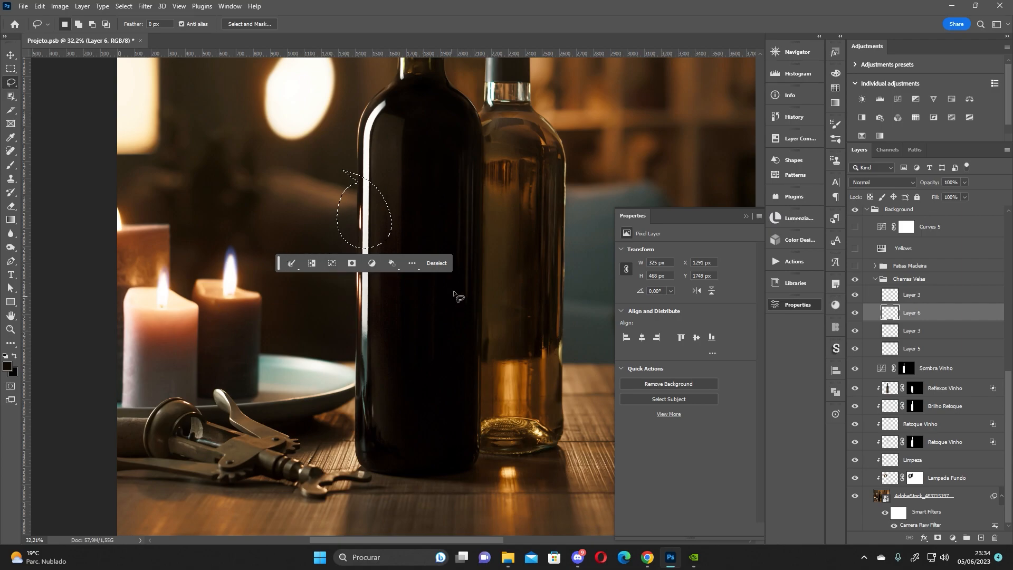
Collapse the Chamas Velas layer group.
{"action": "mouse_move", "coordinate": [475, 306]}
{"action": "left_mouse_down"}
{"action": "mouse_move", "coordinate": [418, 366]}
{"action": "mouse_move", "coordinate": [414, 299]}
{"action": "left_mouse_up"}
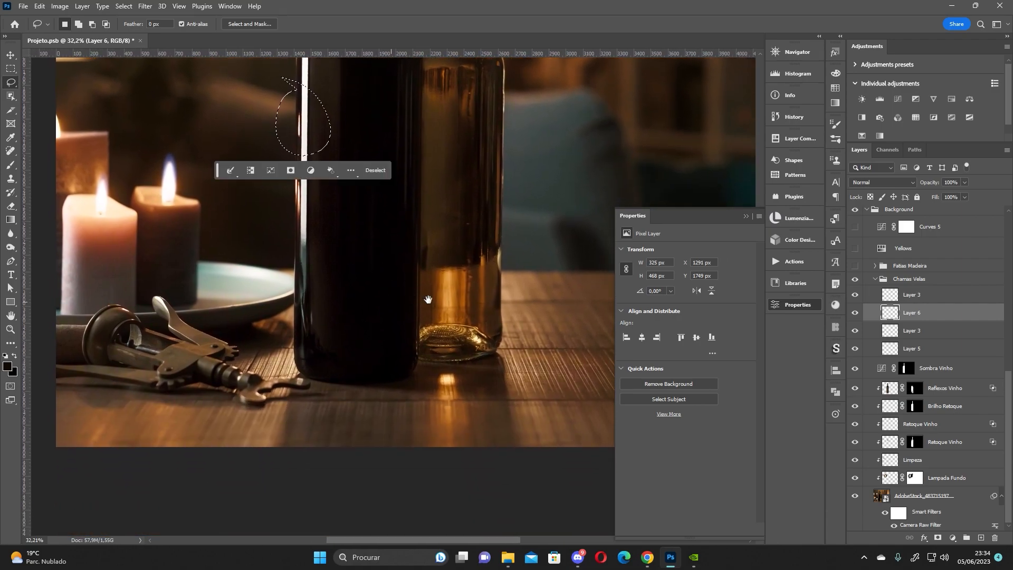
{"action": "left_click", "coordinate": [873, 279]}
{"action": "left_click", "coordinate": [873, 279]}
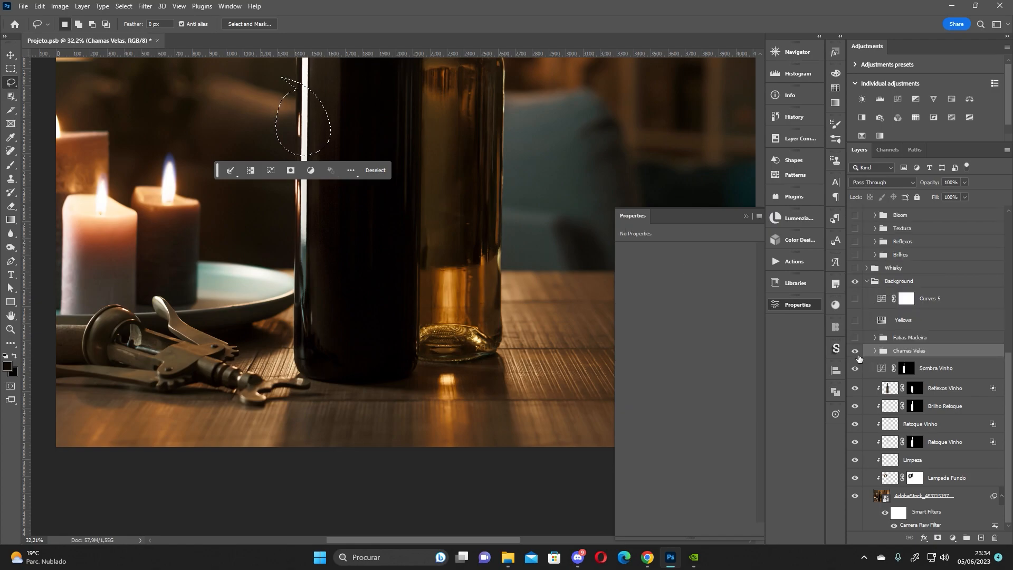
Outline the lit wood grain on the table beside the clear bottle's base with the Lasso, and clear the selection.
{"action": "left_click_drag", "start_coordinate": [517, 387], "coordinate": [371, 348]}
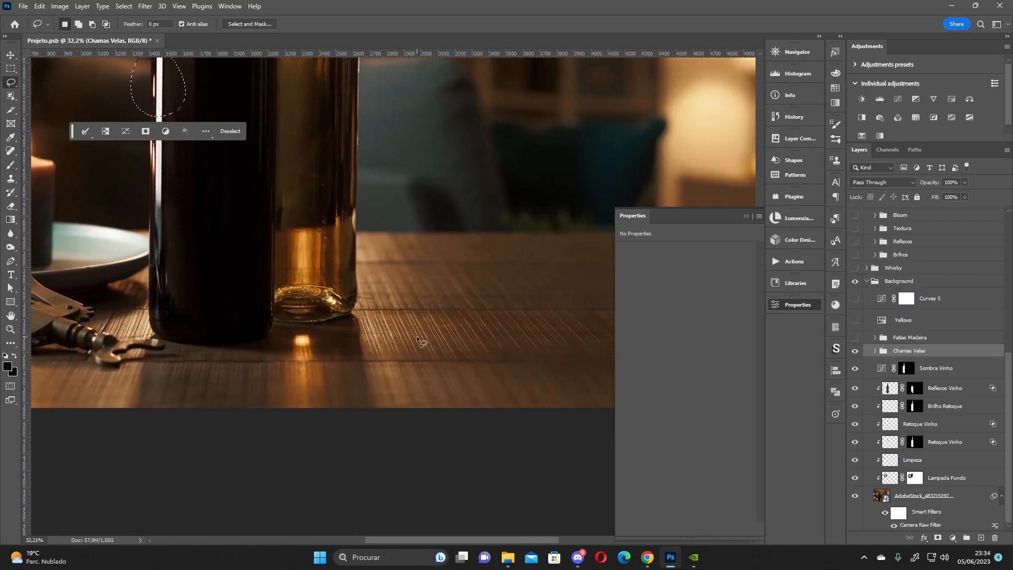
{"action": "scroll", "coordinate": [416, 336], "scroll_direction": "up", "scroll_amount": 3}
{"action": "mouse_move", "coordinate": [374, 283]}
{"action": "left_mouse_down"}
{"action": "mouse_move", "coordinate": [276, 376]}
{"action": "mouse_move", "coordinate": [363, 274]}
{"action": "left_mouse_up"}
{"action": "mouse_move", "coordinate": [202, 381]}
{"action": "left_mouse_down"}
{"action": "mouse_move", "coordinate": [565, 388]}
{"action": "mouse_move", "coordinate": [206, 396]}
{"action": "left_mouse_up"}
{"action": "left_click_drag", "start_coordinate": [185, 363], "coordinate": [572, 292]}
{"action": "mouse_move", "coordinate": [388, 302]}
{"action": "left_mouse_down"}
{"action": "mouse_move", "coordinate": [316, 404]}
{"action": "mouse_move", "coordinate": [358, 282]}
{"action": "mouse_move", "coordinate": [53, 353]}
{"action": "left_mouse_up"}
{"action": "mouse_move", "coordinate": [368, 313]}
{"action": "left_mouse_down"}
{"action": "mouse_move", "coordinate": [436, 300]}
{"action": "mouse_move", "coordinate": [371, 294]}
{"action": "left_mouse_up"}
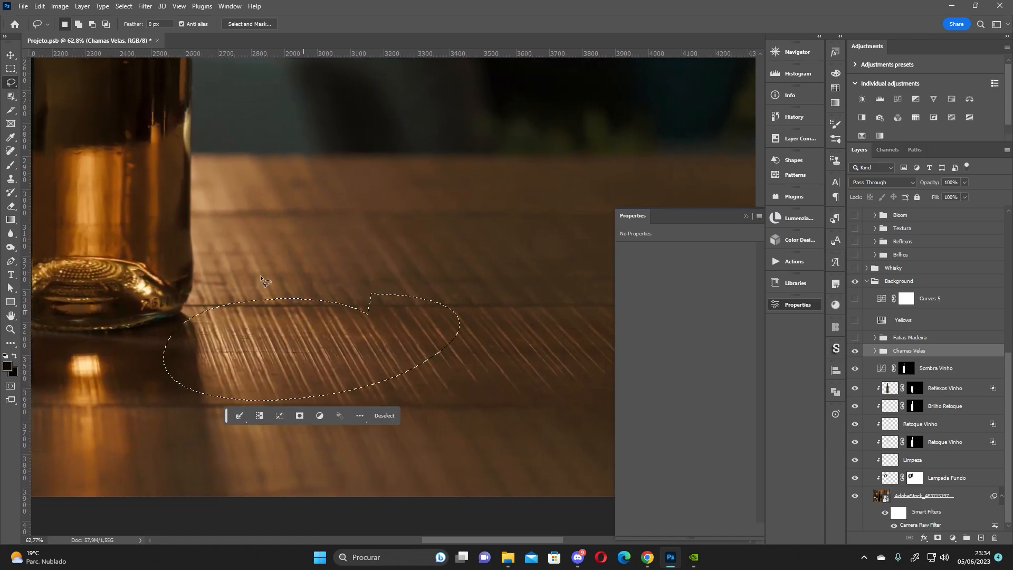
{"action": "scroll", "coordinate": [242, 229], "scroll_direction": "down", "scroll_amount": 2}
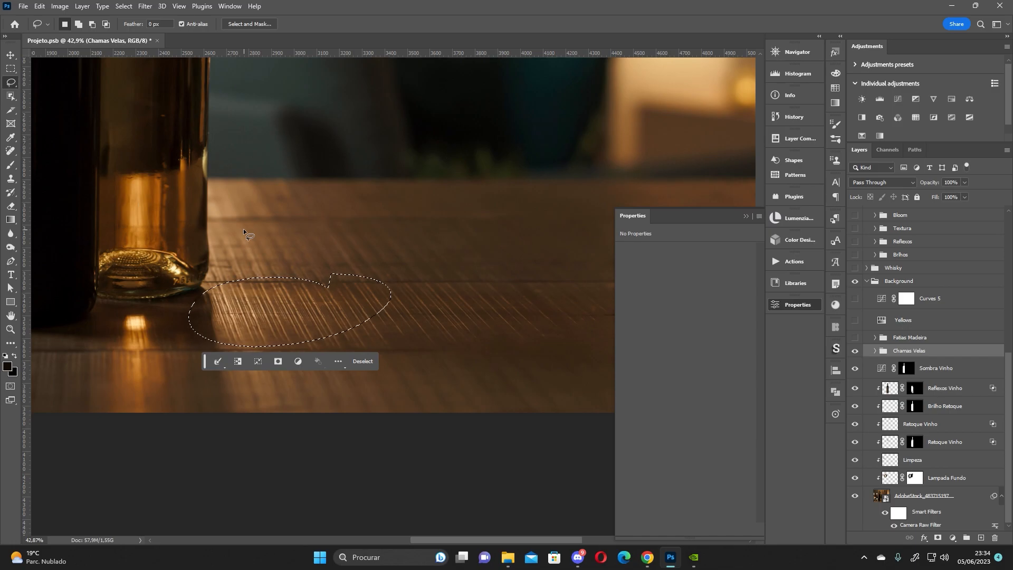
{"action": "key", "text": "ctrl+d"}
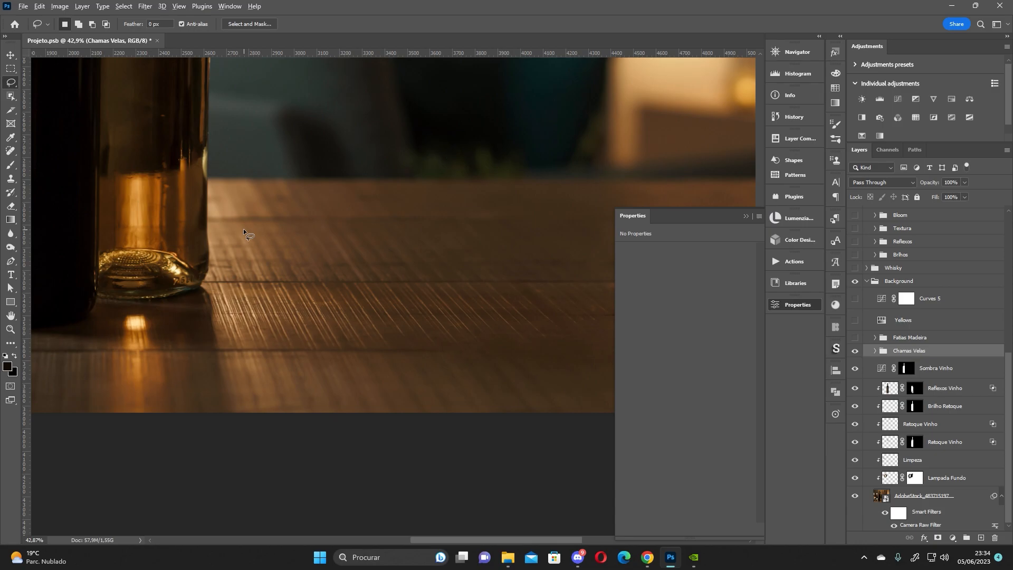
Expand and show the Fatias Madeira group with its upper Layer 1 hidden.
{"action": "scroll", "coordinate": [242, 228], "scroll_direction": "down", "scroll_amount": 1}
{"action": "left_click_drag", "start_coordinate": [242, 248], "coordinate": [396, 372]}
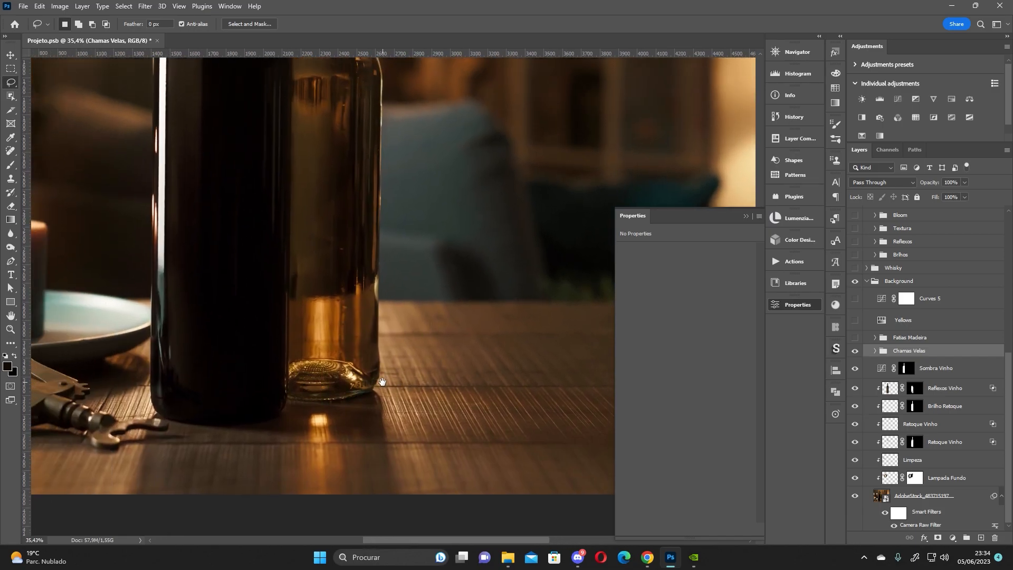
{"action": "scroll", "coordinate": [381, 381], "scroll_direction": "down", "scroll_amount": 1}
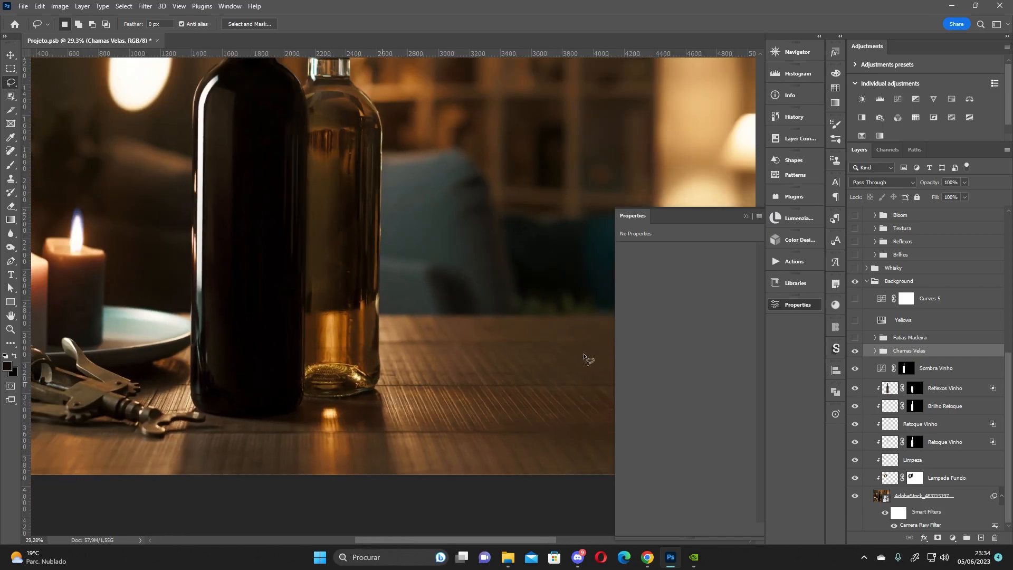
{"action": "left_click", "coordinate": [874, 337]}
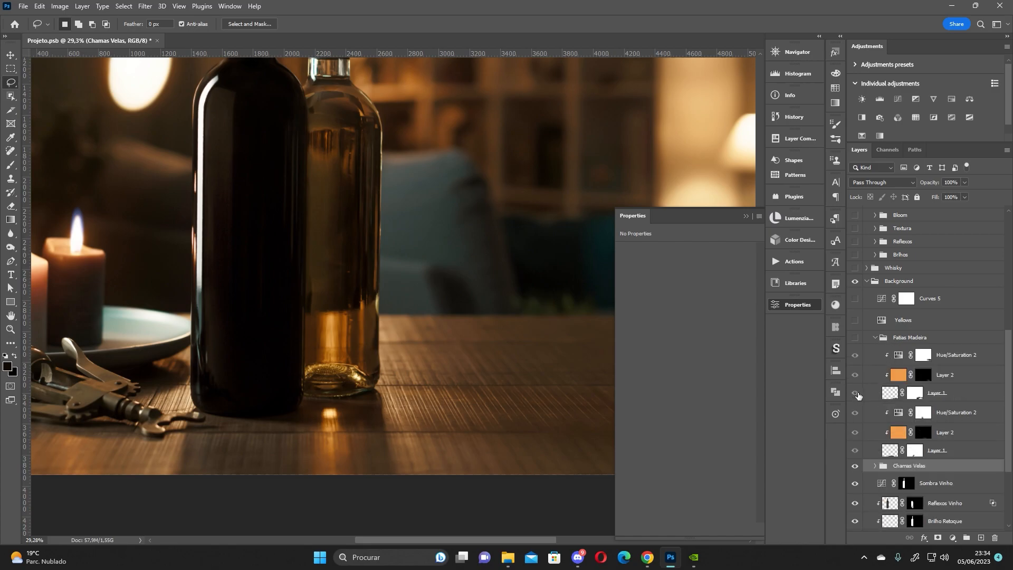
{"action": "left_click", "coordinate": [856, 394]}
{"action": "left_click", "coordinate": [856, 396]}
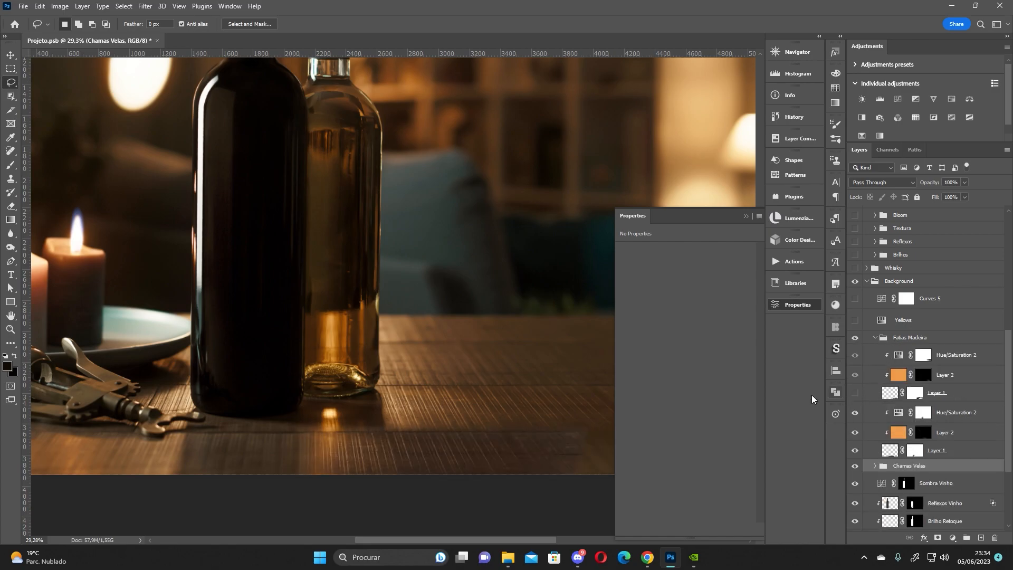
Load the pixels of the upper Layer 1 in Fatias Madeira as a selection, and deselect it.
{"action": "left_click_drag", "start_coordinate": [459, 411], "coordinate": [385, 377]}
{"action": "mouse_move", "coordinate": [316, 349]}
{"action": "left_mouse_down"}
{"action": "mouse_move", "coordinate": [317, 371]}
{"action": "mouse_move", "coordinate": [337, 395]}
{"action": "mouse_move", "coordinate": [589, 388]}
{"action": "mouse_move", "coordinate": [591, 343]}
{"action": "mouse_move", "coordinate": [317, 342]}
{"action": "left_mouse_up"}
{"action": "left_click", "coordinate": [895, 394], "text": "ctrl"}
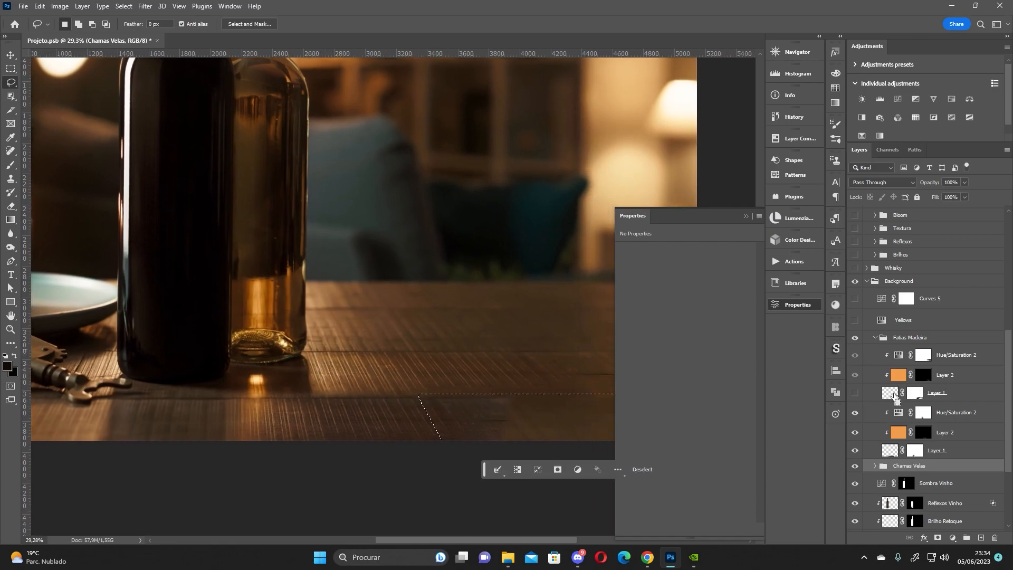
{"action": "left_click_drag", "start_coordinate": [489, 409], "coordinate": [397, 398]}
{"action": "key", "text": "ctrl+d"}
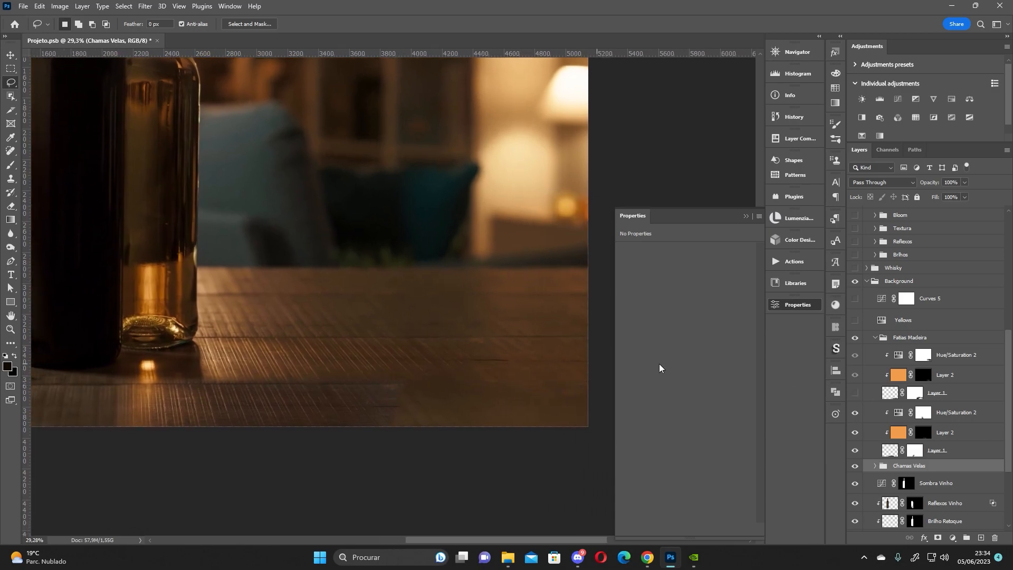
Hide the Layer 2 and Hue/Saturation 2 layers clipped to the lower Layer 1 in Fatias Madeira, and select that Layer 2.
{"action": "left_click", "coordinate": [886, 448]}
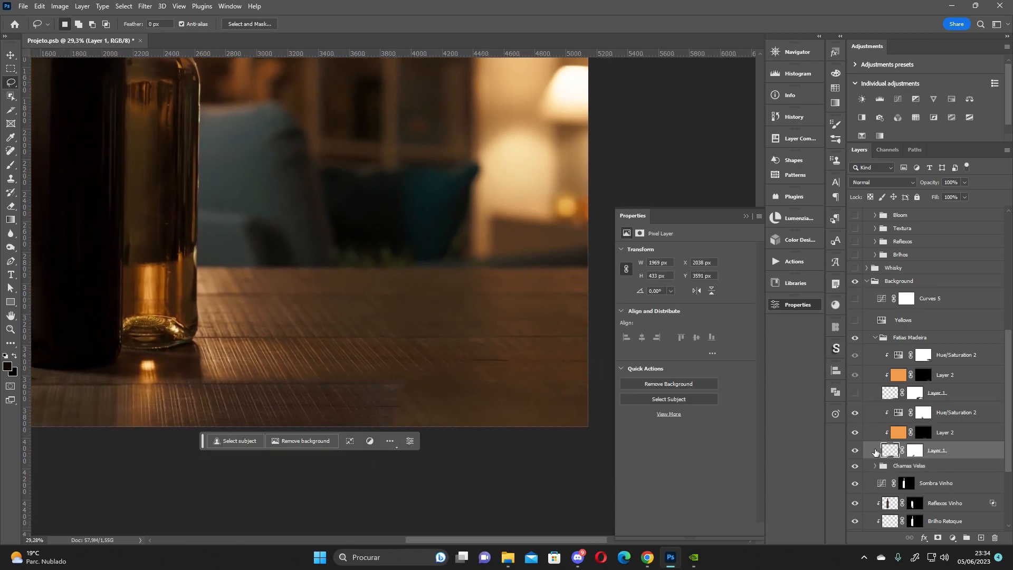
{"action": "left_click", "coordinate": [855, 450]}
{"action": "left_click", "coordinate": [855, 450]}
{"action": "left_click", "coordinate": [854, 432]}
{"action": "left_click", "coordinate": [855, 411]}
{"action": "left_click", "coordinate": [897, 432]}
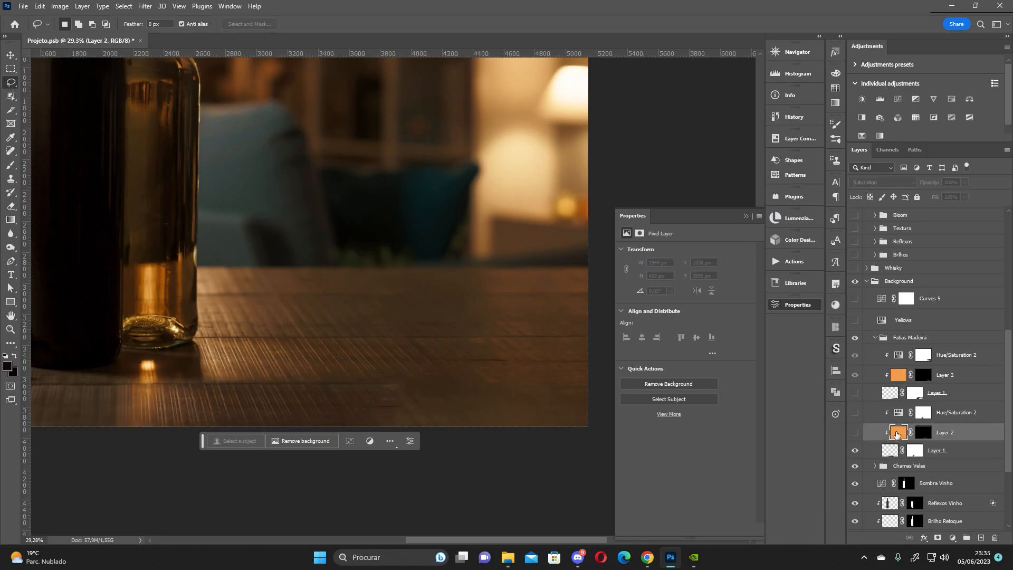
Sample the lit tabletop colour for the Brush and change the foreground colour to a brighter, more saturated orange.
{"action": "left_click_drag", "start_coordinate": [135, 283], "coordinate": [239, 273]}
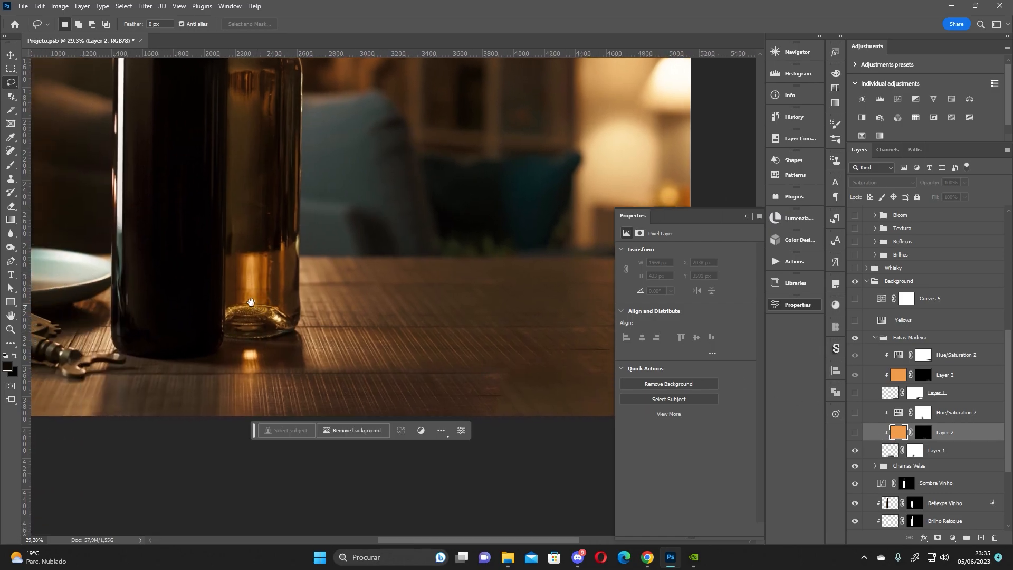
{"action": "key", "text": "b"}
{"action": "left_click", "coordinate": [360, 350], "text": "alt"}
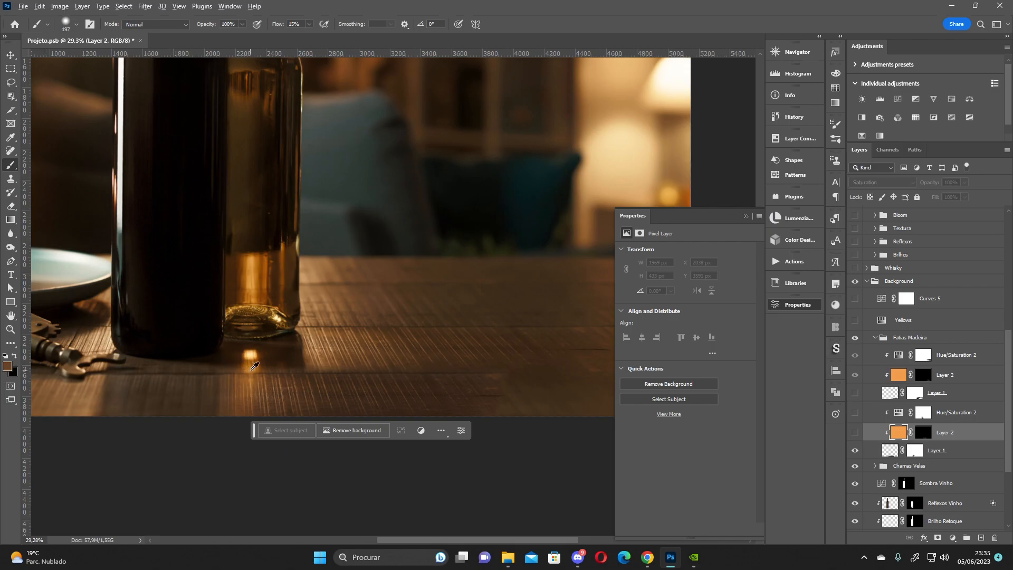
{"action": "left_click", "coordinate": [7, 364]}
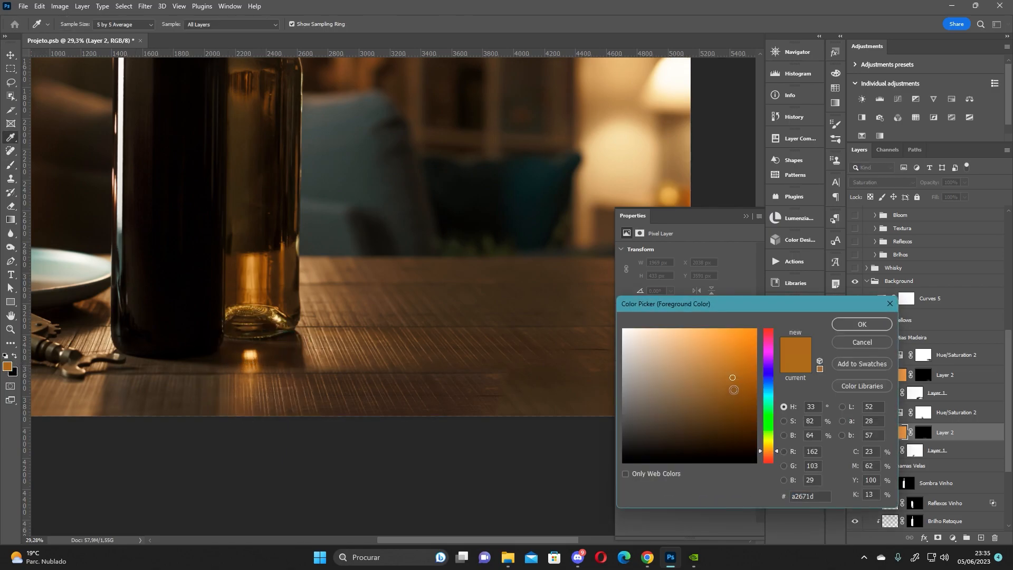
{"action": "left_click", "coordinate": [739, 364]}
{"action": "left_click", "coordinate": [853, 326]}
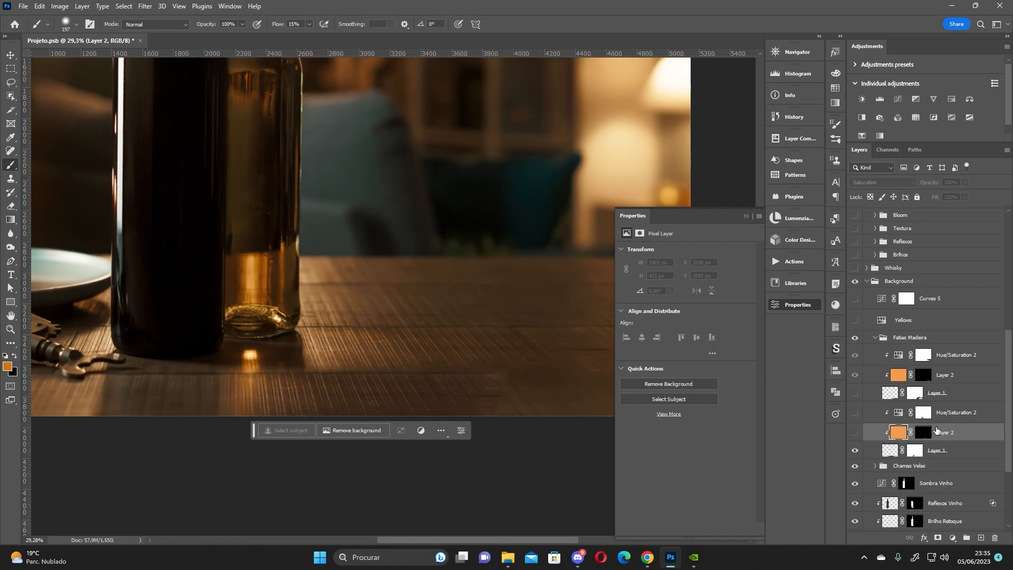
Compare the table's wood tones with the lower Layer 2 in Fatias Madeira shown and hidden.
{"action": "left_click", "coordinate": [855, 432]}
{"action": "left_click", "coordinate": [855, 433]}
{"action": "left_click", "coordinate": [854, 432]}
Try a soft orange brush stroke over the table planks on the lower Layer 1, and undo it.
{"action": "left_click", "coordinate": [870, 450]}
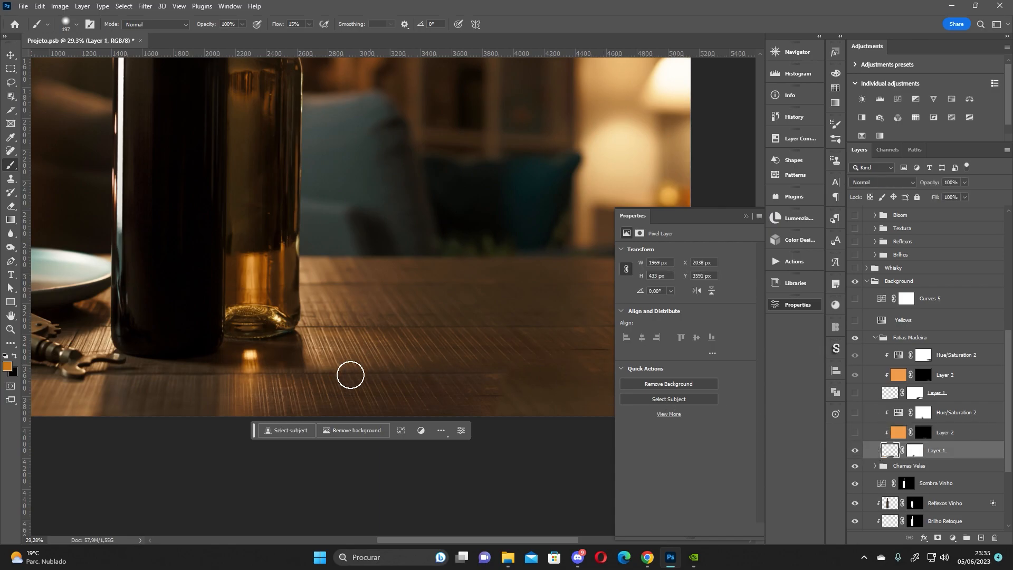
{"action": "scroll", "coordinate": [376, 354], "scroll_direction": "up", "scroll_amount": 5}
{"action": "left_click_drag", "start_coordinate": [388, 450], "coordinate": [354, 360]}
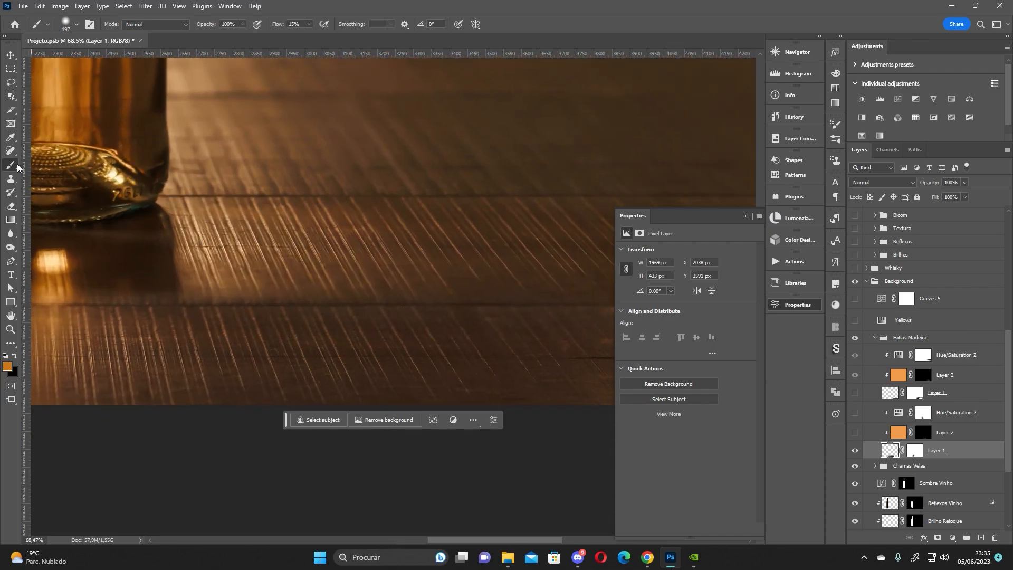
{"action": "mouse_move", "coordinate": [340, 313]}
{"action": "left_mouse_down"}
{"action": "mouse_move", "coordinate": [337, 346]}
{"action": "mouse_move", "coordinate": [335, 276]}
{"action": "mouse_move", "coordinate": [343, 346]}
{"action": "left_mouse_up"}
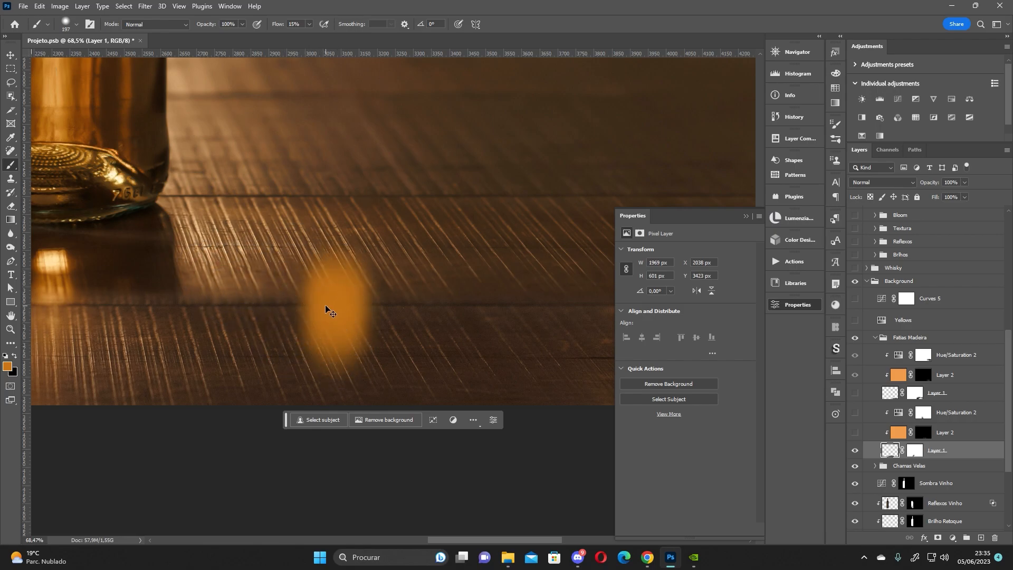
{"action": "key", "text": "ctrl+z"}
Show the lower Layer 2, the lower Hue/Saturation 2 and the upper Layer 1 in Fatias Madeira.
{"action": "left_click", "coordinate": [886, 433]}
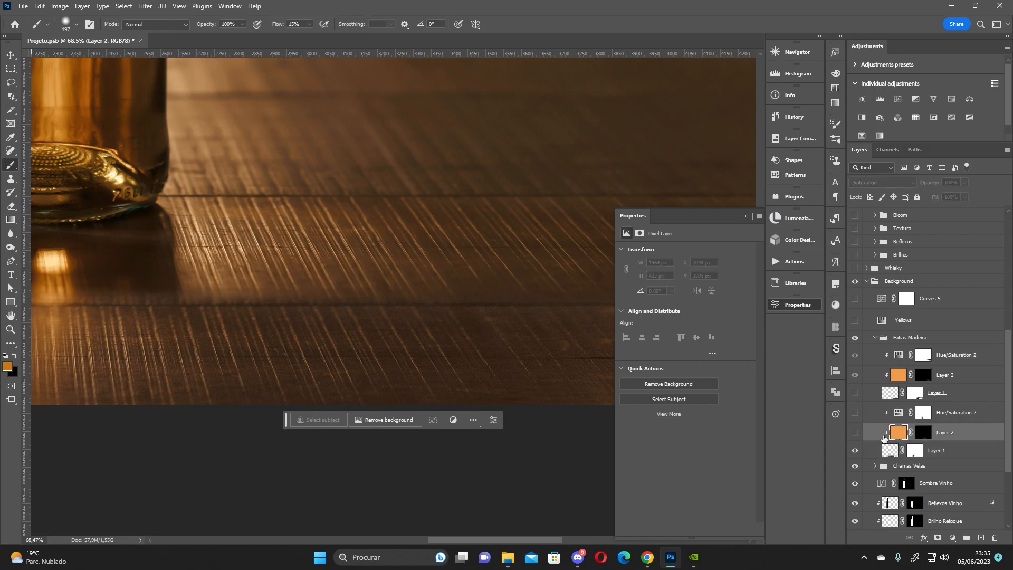
{"action": "left_click", "coordinate": [856, 433]}
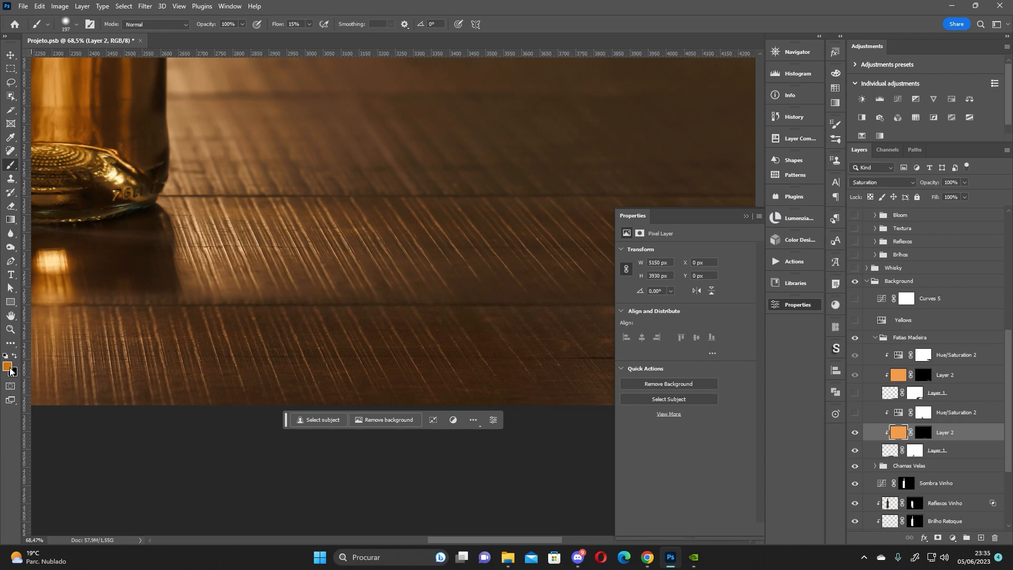
{"action": "scroll", "coordinate": [374, 335], "scroll_direction": "down", "scroll_amount": 3}
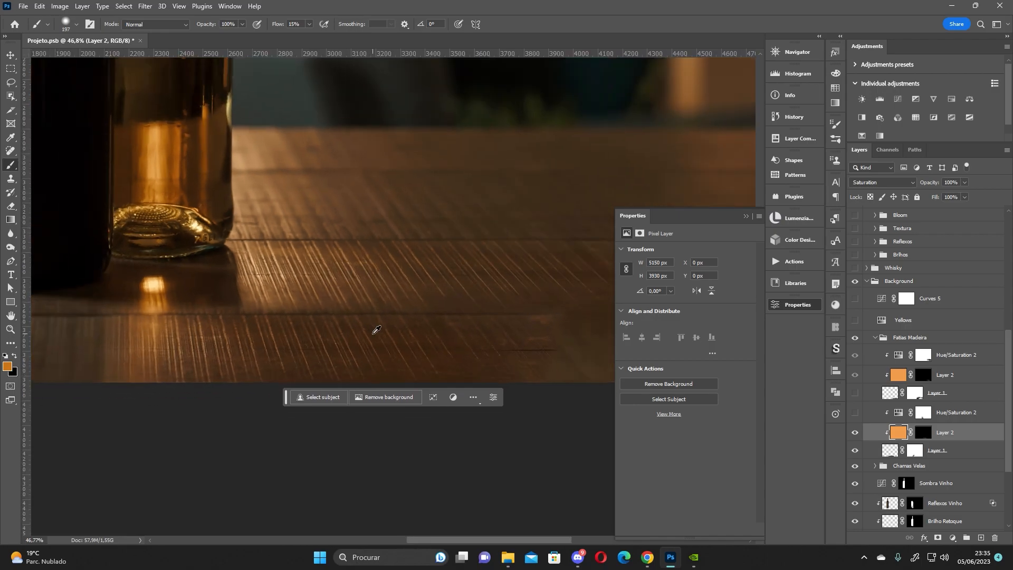
{"action": "scroll", "coordinate": [376, 330], "scroll_direction": "up", "scroll_amount": 1}
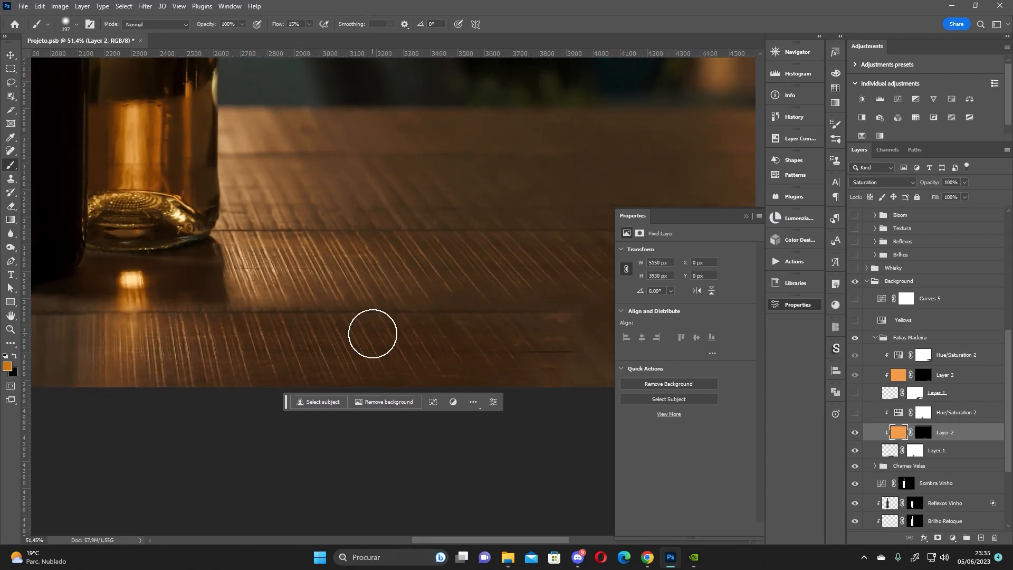
{"action": "left_click", "coordinate": [856, 413]}
{"action": "left_click", "coordinate": [855, 393]}
Check the added wood slices across the table's front edge and collapse the Fatias Madeira group.
{"action": "left_click_drag", "start_coordinate": [550, 352], "coordinate": [407, 341]}
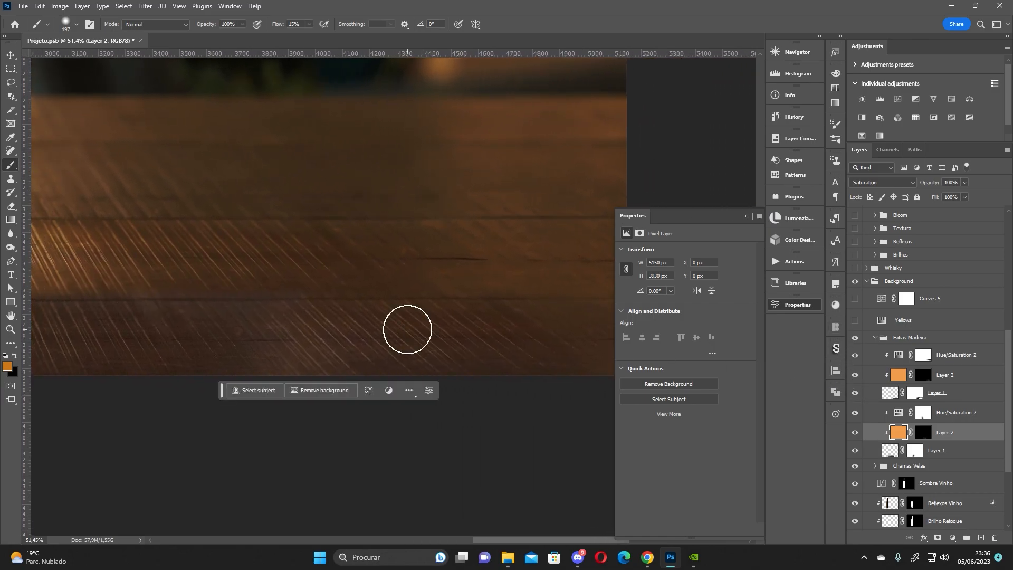
{"action": "scroll", "coordinate": [407, 329], "scroll_direction": "down", "scroll_amount": 2}
{"action": "scroll", "coordinate": [407, 329], "scroll_direction": "down", "scroll_amount": 1}
{"action": "scroll", "coordinate": [397, 330], "scroll_direction": "down", "scroll_amount": 1}
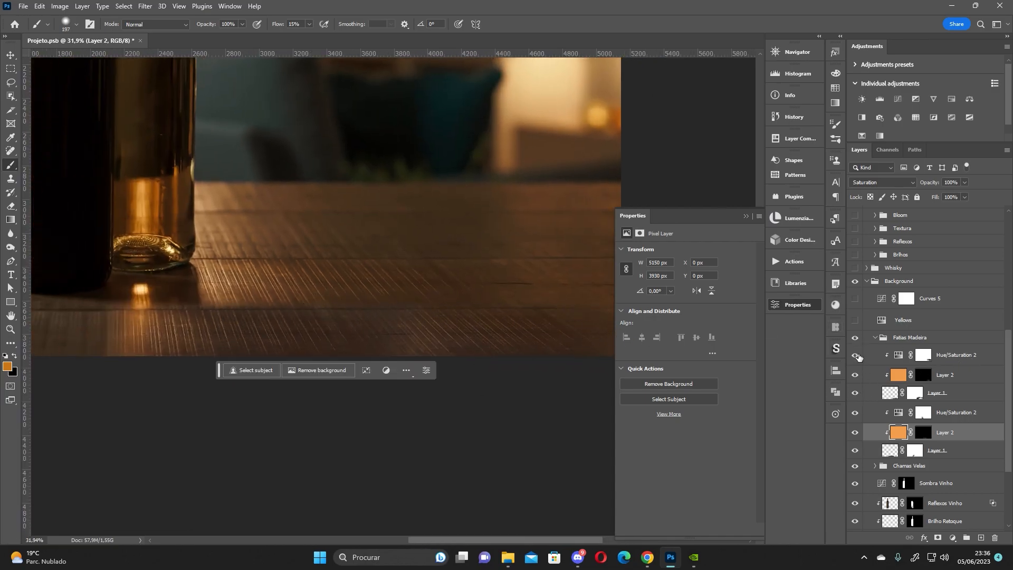
{"action": "left_click", "coordinate": [876, 338]}
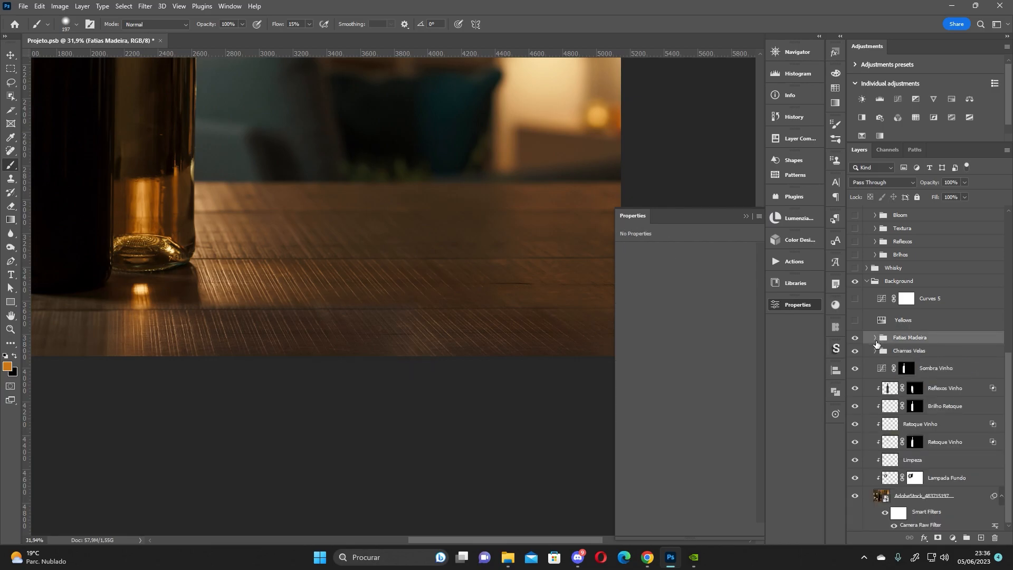
Show the Yellows Hue/Saturation adjustment layer and open its settings for the Yellows colour range.
{"action": "left_click", "coordinate": [855, 320]}
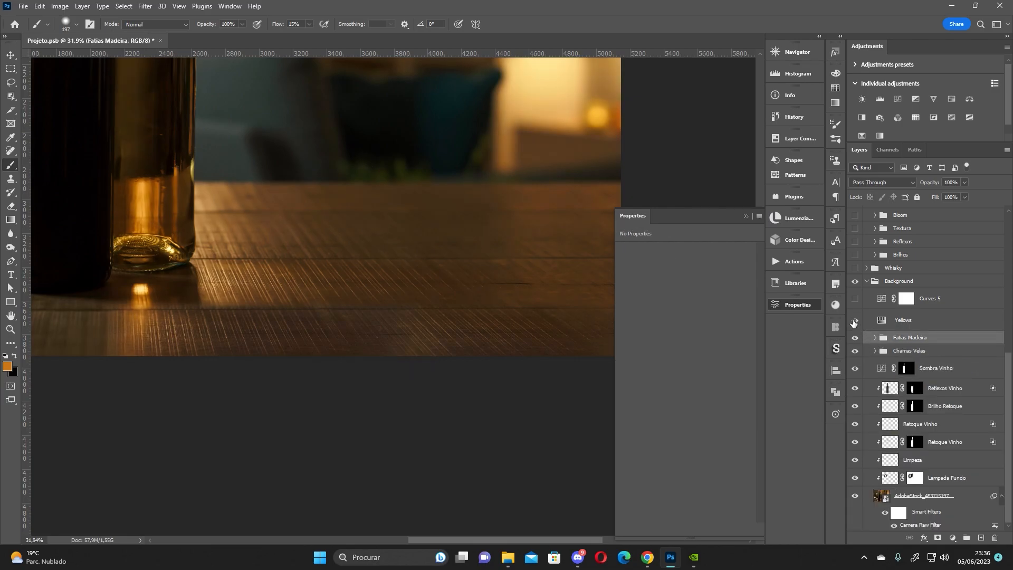
{"action": "left_click", "coordinate": [886, 320]}
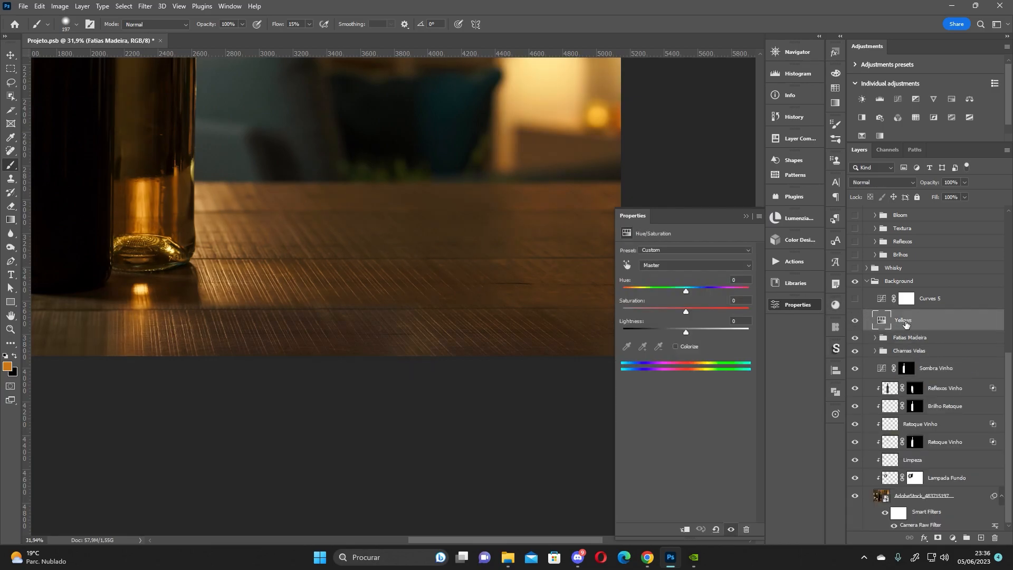
{"action": "left_click", "coordinate": [669, 265]}
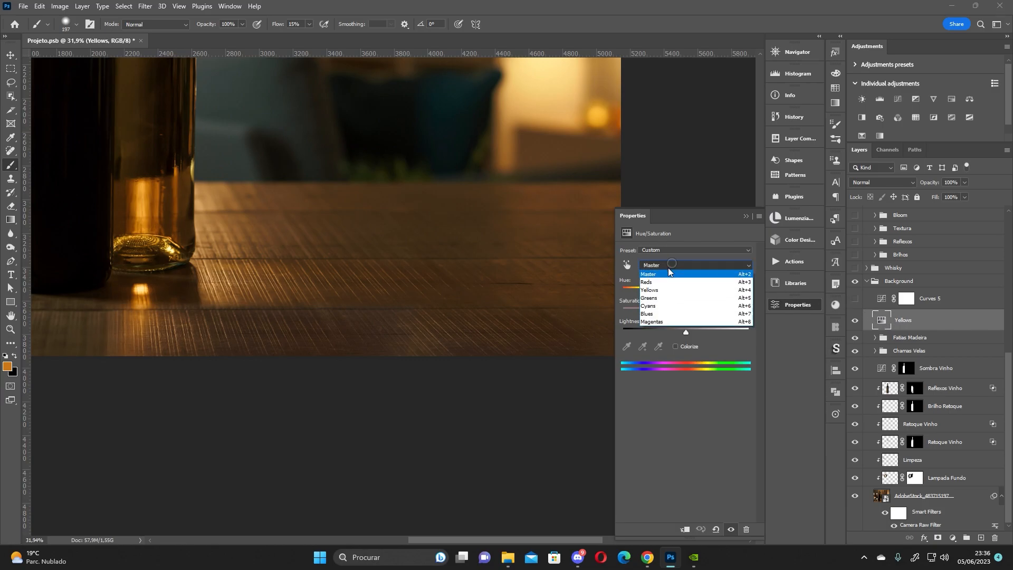
{"action": "left_click", "coordinate": [665, 291]}
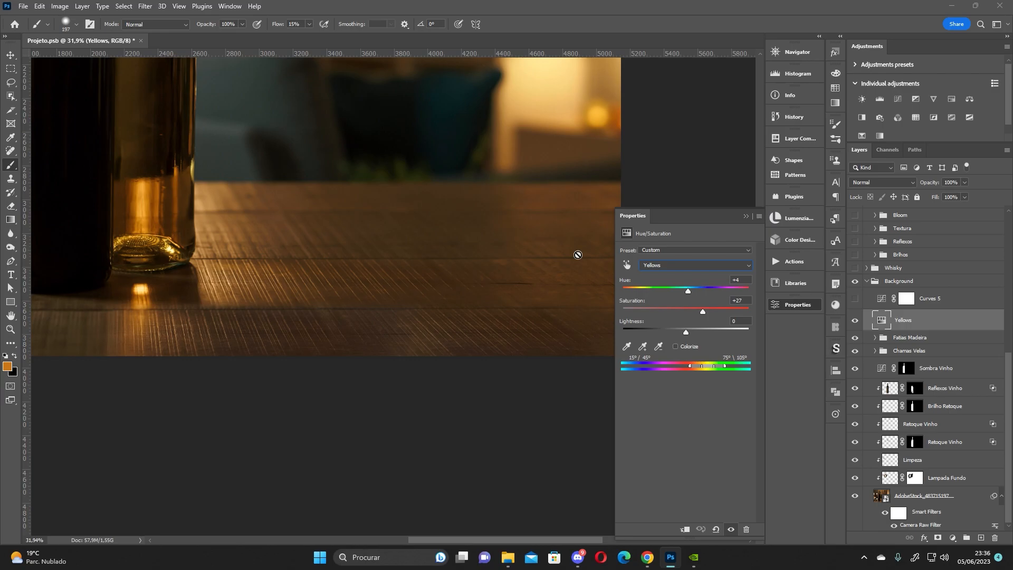
Review the two Layer 1 wood slices and the upper Hue/Saturation 2 in the expanded Fatias Madeira group.
{"action": "left_click", "coordinate": [875, 337]}
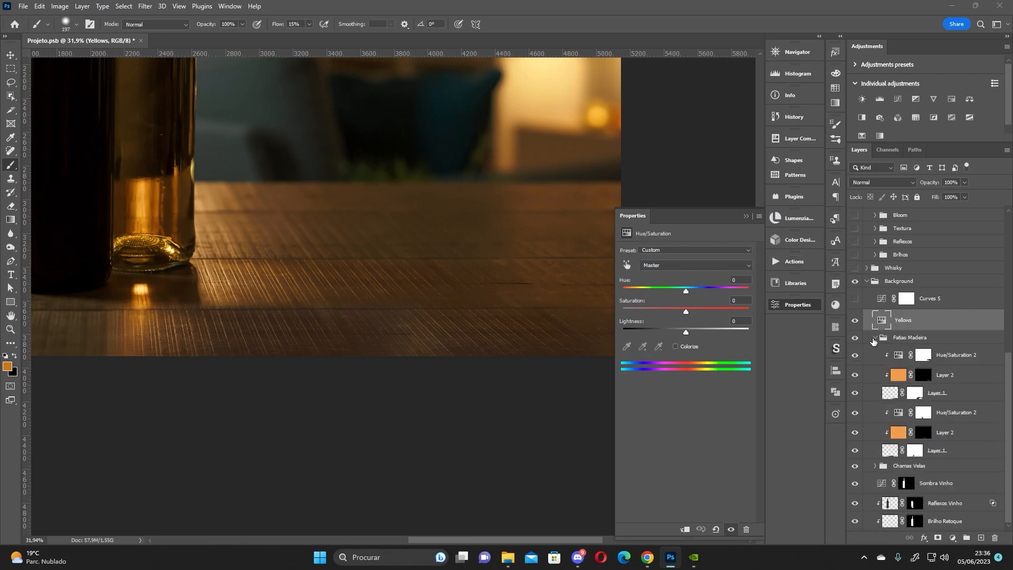
{"action": "left_click", "coordinate": [904, 377]}
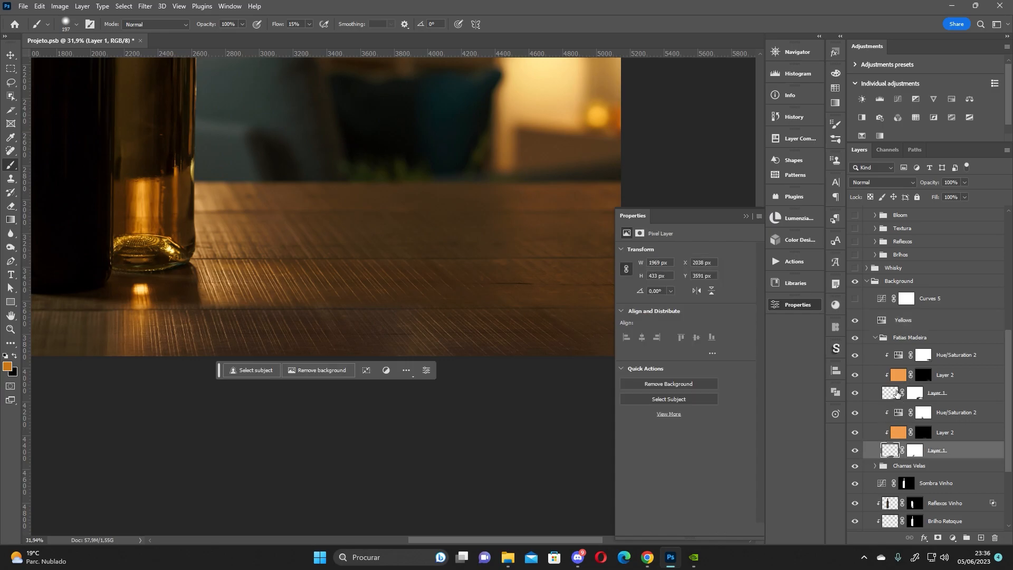
{"action": "left_click", "coordinate": [891, 401]}
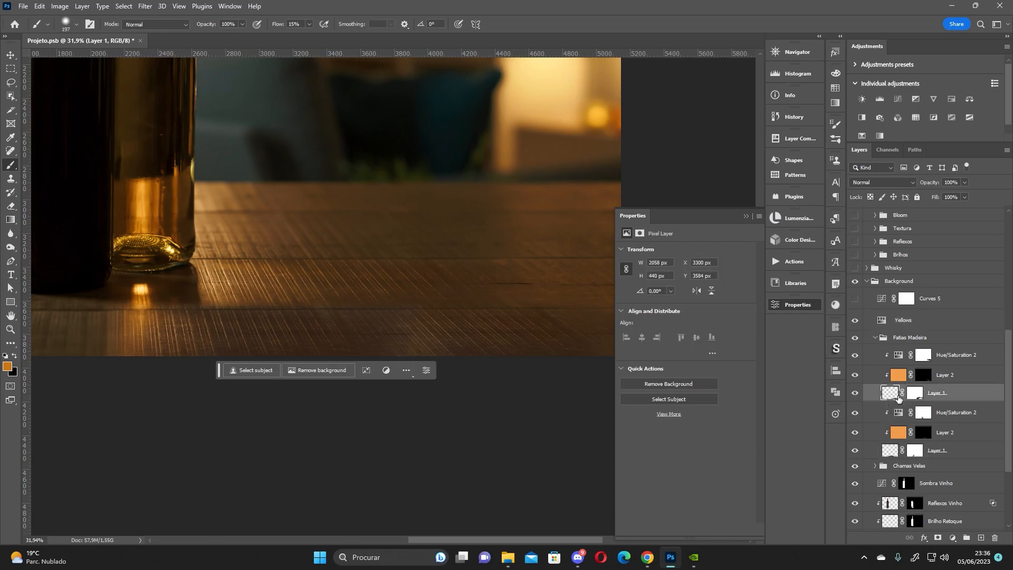
{"action": "left_click", "coordinate": [855, 353]}
{"action": "left_click", "coordinate": [855, 354]}
Mark the table's front edge with a rectangular selection, compare it with and without Fatias Madeira, and collapse the group.
{"action": "left_click", "coordinate": [9, 72]}
{"action": "left_click_drag", "start_coordinate": [67, 290], "coordinate": [582, 361]}
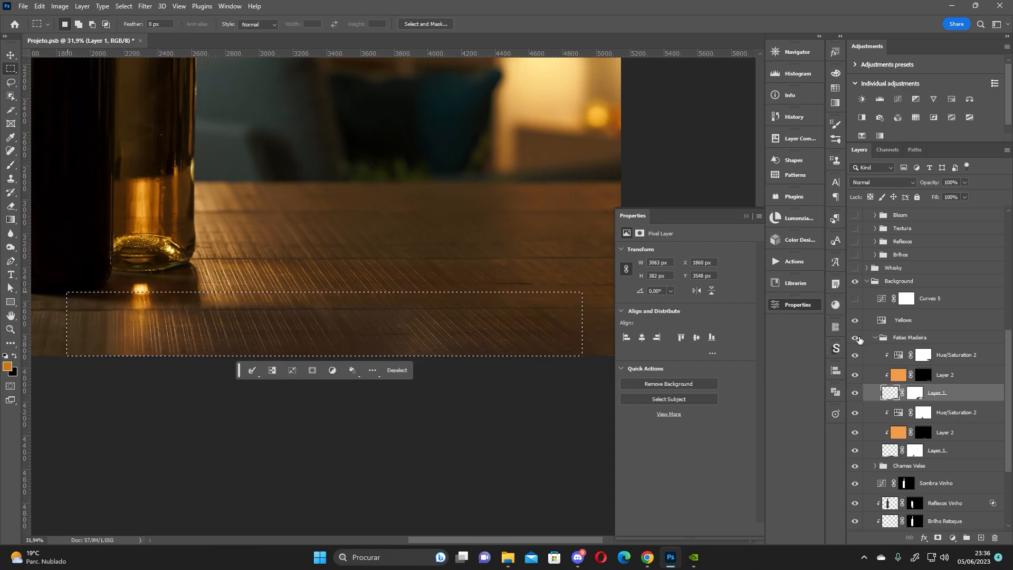
{"action": "left_click", "coordinate": [855, 338]}
{"action": "left_click", "coordinate": [855, 338]}
{"action": "left_click", "coordinate": [877, 338]}
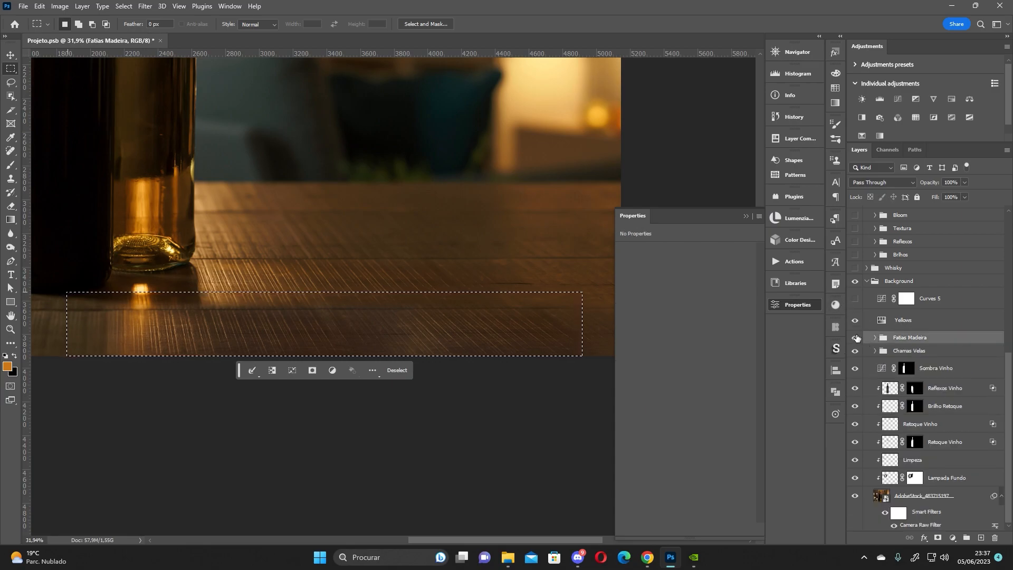
Hide the Yellows adjustment layer and clear the rectangular selection, keeping the whole background image in view.
{"action": "left_click", "coordinate": [855, 321]}
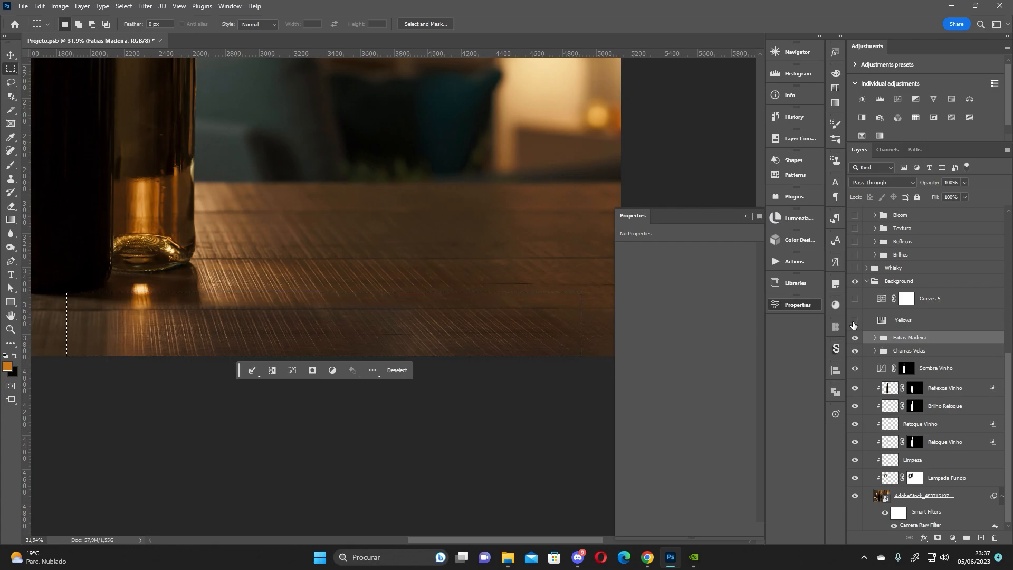
{"action": "scroll", "coordinate": [358, 285], "scroll_direction": "down", "scroll_amount": 5}
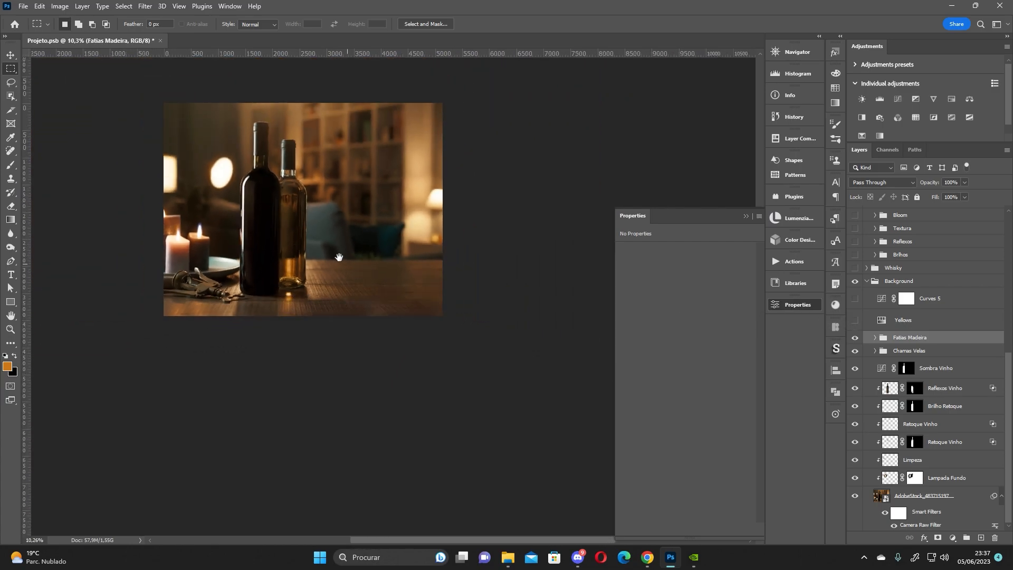
{"action": "scroll", "coordinate": [358, 285], "scroll_direction": "up", "scroll_amount": 3}
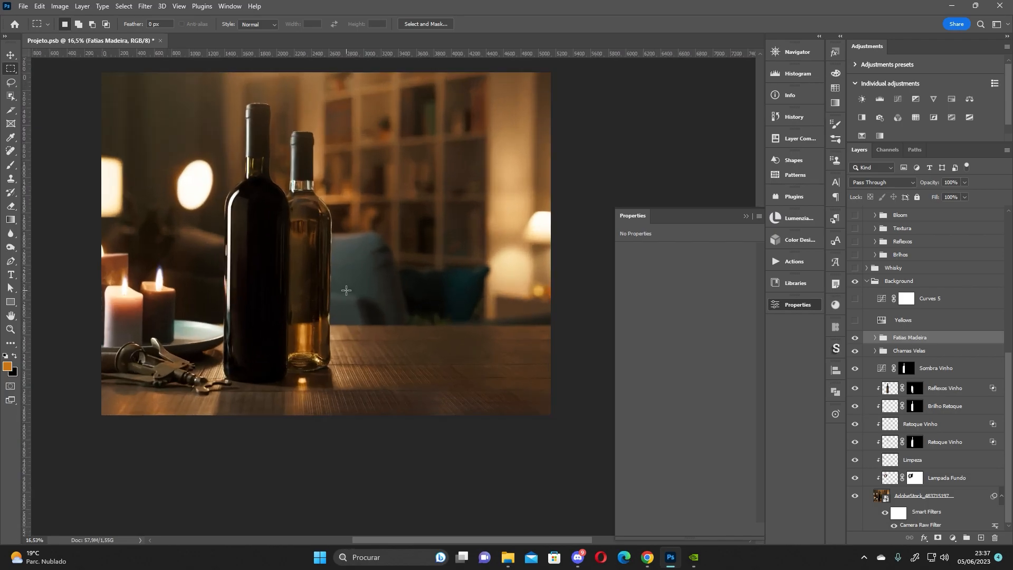
{"action": "left_click_drag", "start_coordinate": [343, 288], "coordinate": [350, 315]}
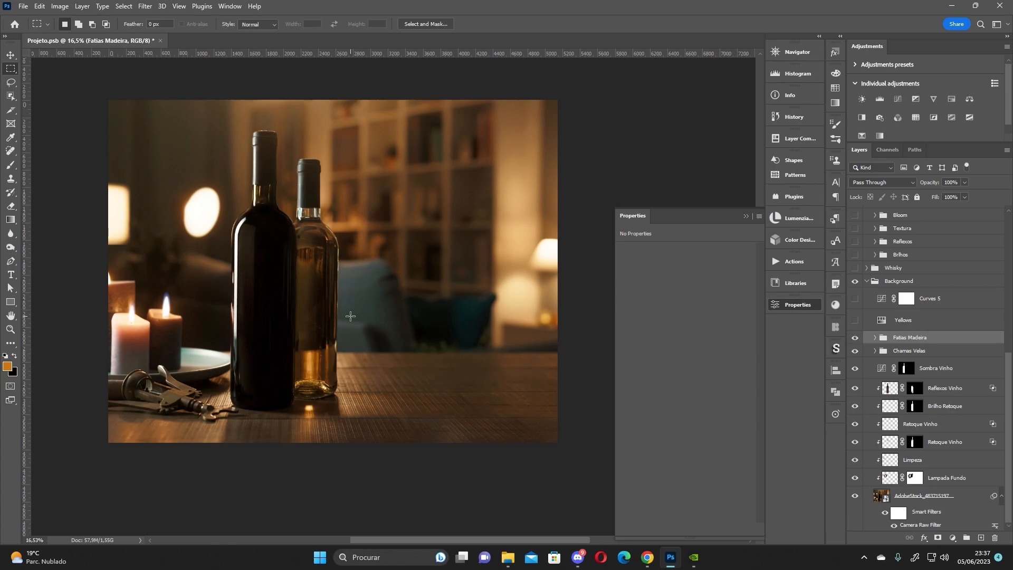
Review the Yellows range in the Yellows Hue/Saturation layer, and show the Yellows and Curves 5 adjustment layers.
{"action": "left_click", "coordinate": [908, 320]}
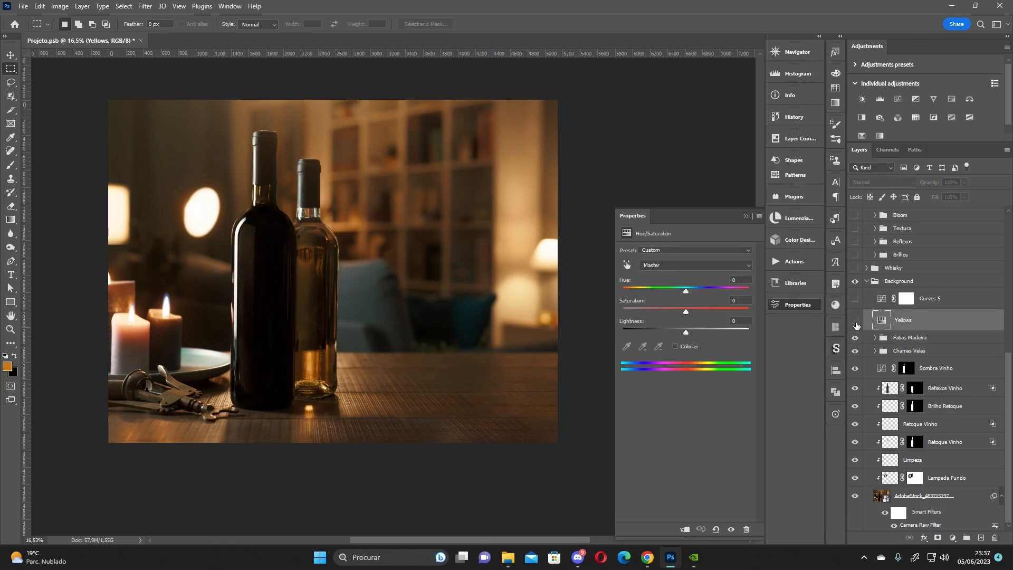
{"action": "left_click", "coordinate": [680, 265]}
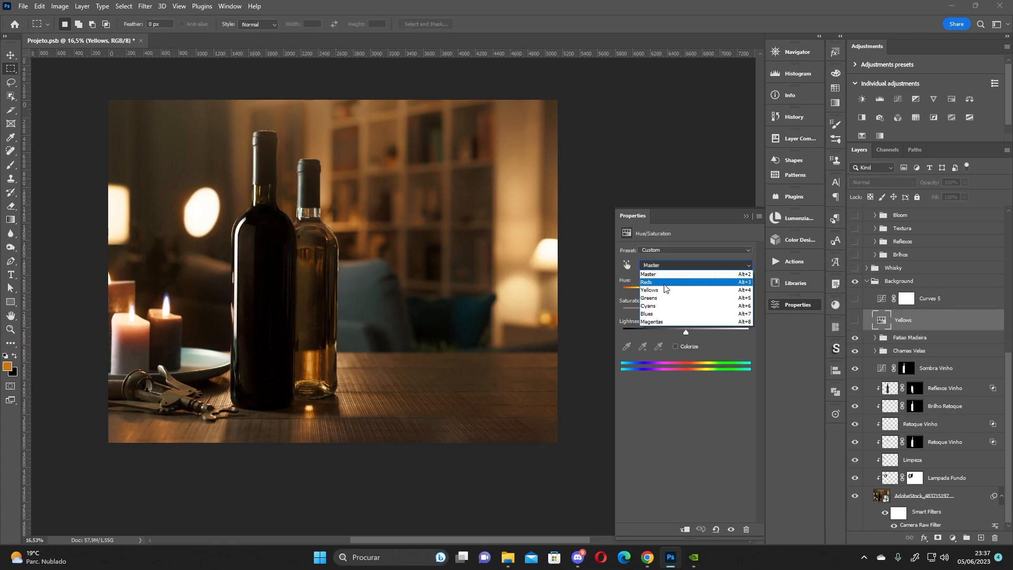
{"action": "left_click", "coordinate": [663, 291]}
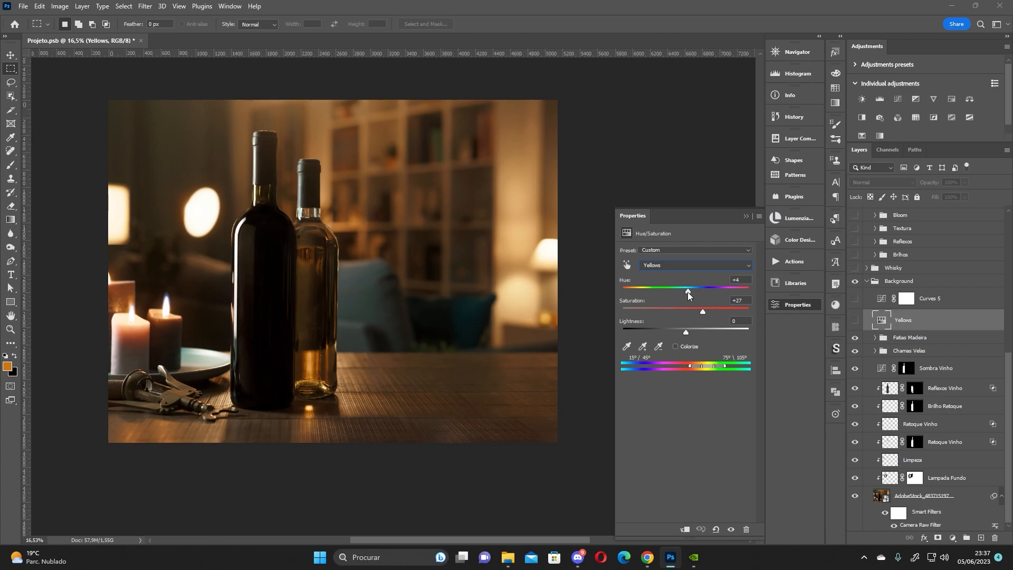
{"action": "left_click_drag", "start_coordinate": [687, 292], "coordinate": [680, 291]}
{"action": "left_click", "coordinate": [854, 320]}
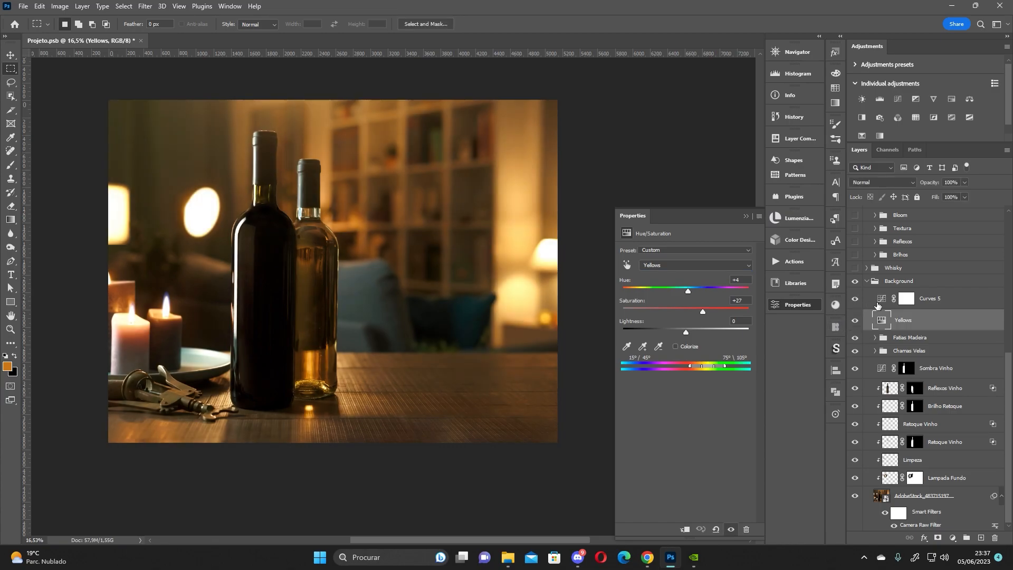
Fine-tune the white point of the Curves 5 RGB curve around input 231, with output at 255.
{"action": "left_click", "coordinate": [878, 299]}
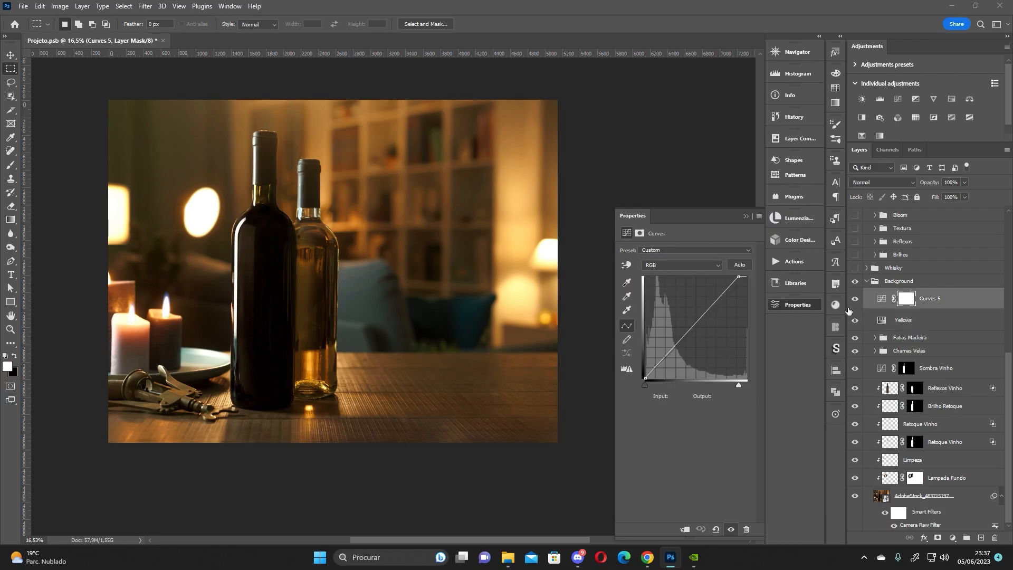
{"action": "left_click", "coordinate": [881, 299]}
{"action": "mouse_move", "coordinate": [738, 384]}
{"action": "left_mouse_down"}
{"action": "mouse_move", "coordinate": [729, 384]}
{"action": "mouse_move", "coordinate": [744, 382]}
{"action": "left_mouse_up"}
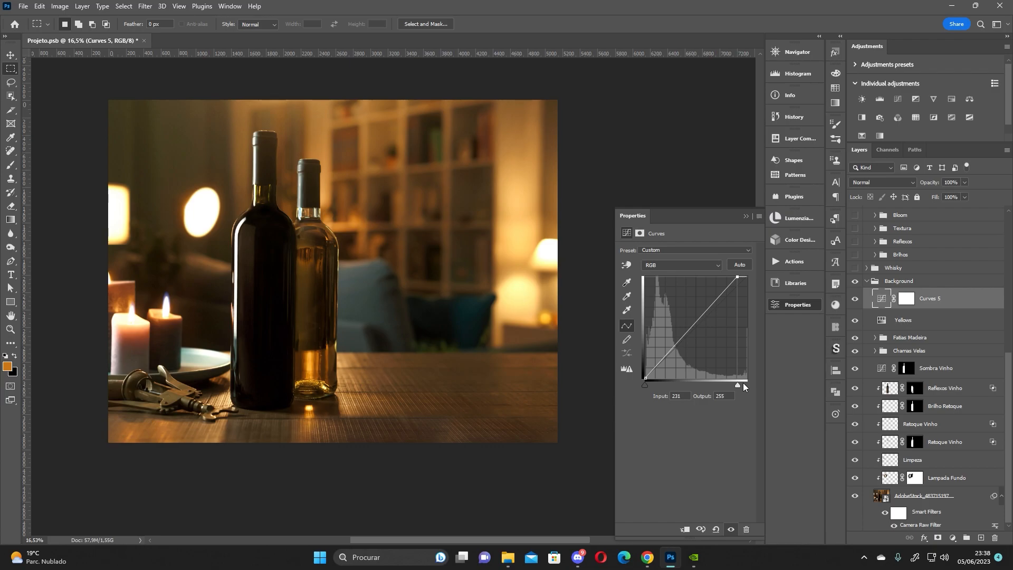
{"action": "key", "text": "Right"}
{"action": "key", "text": "Right"}
{"action": "key", "text": "Right"}
Collapse the Background group and preview the standalone Whisky layer above AdobeStock_483715197 over the scene.
{"action": "left_click", "coordinate": [904, 281]}
{"action": "left_click_drag", "start_coordinate": [1009, 371], "coordinate": [1011, 394]}
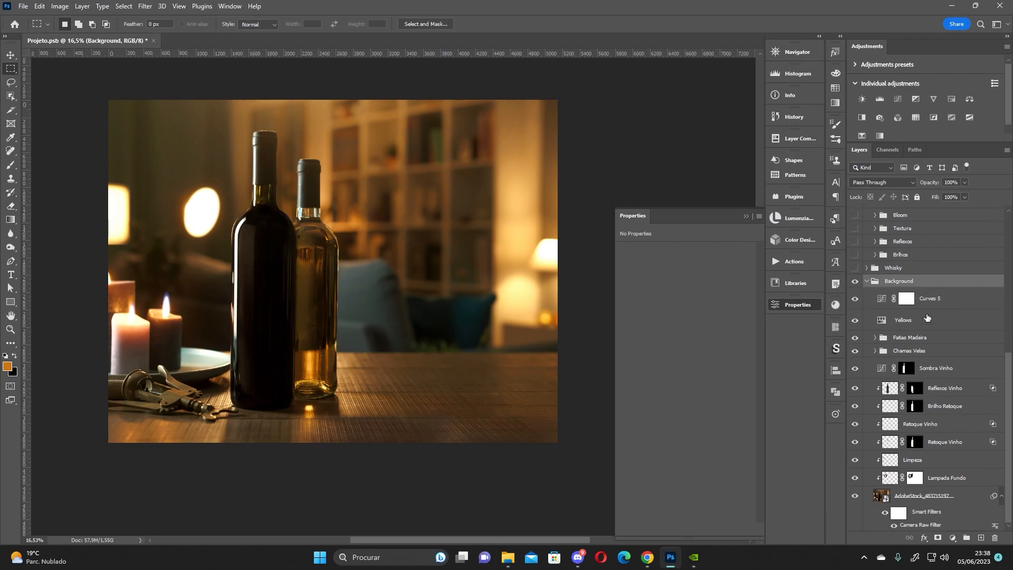
{"action": "left_click", "coordinate": [864, 282]}
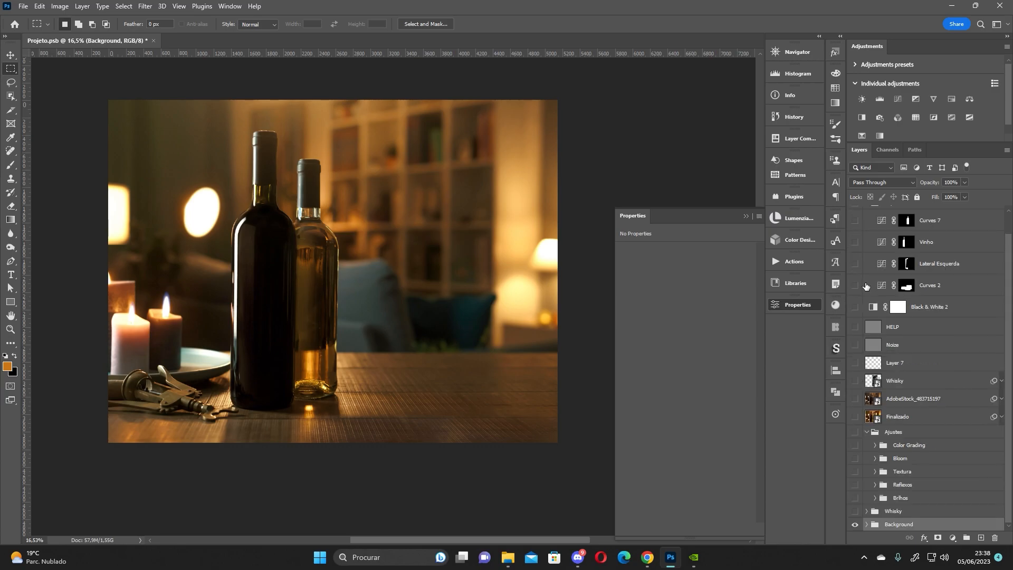
{"action": "left_click", "coordinate": [855, 381]}
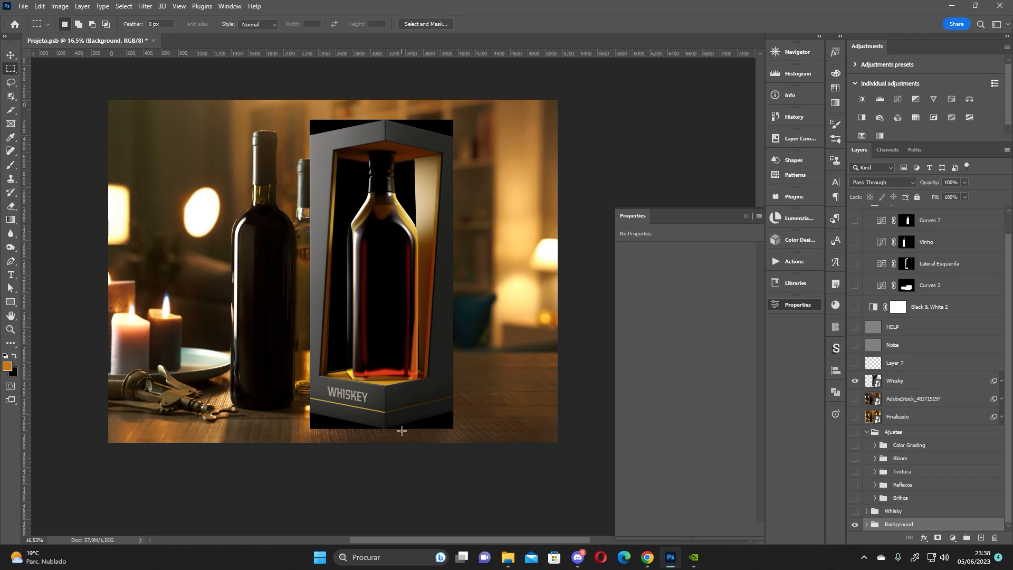
{"action": "left_click", "coordinate": [855, 380]}
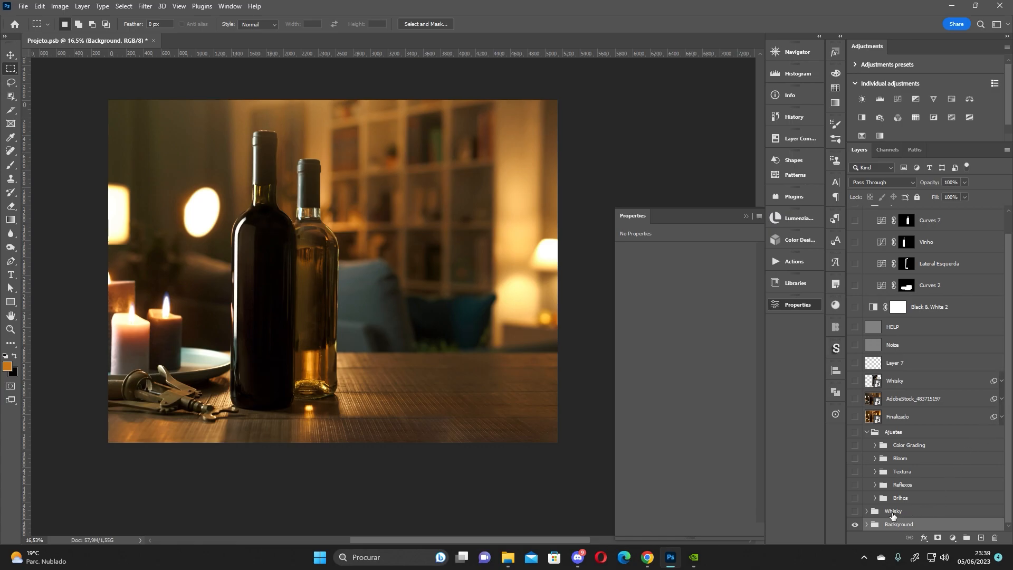
Show the Whisky group and the Whisky box layer inside it, with the Ajustes group collapsed.
{"action": "left_click", "coordinate": [854, 511]}
{"action": "left_click", "coordinate": [867, 431]}
{"action": "left_click", "coordinate": [871, 466]}
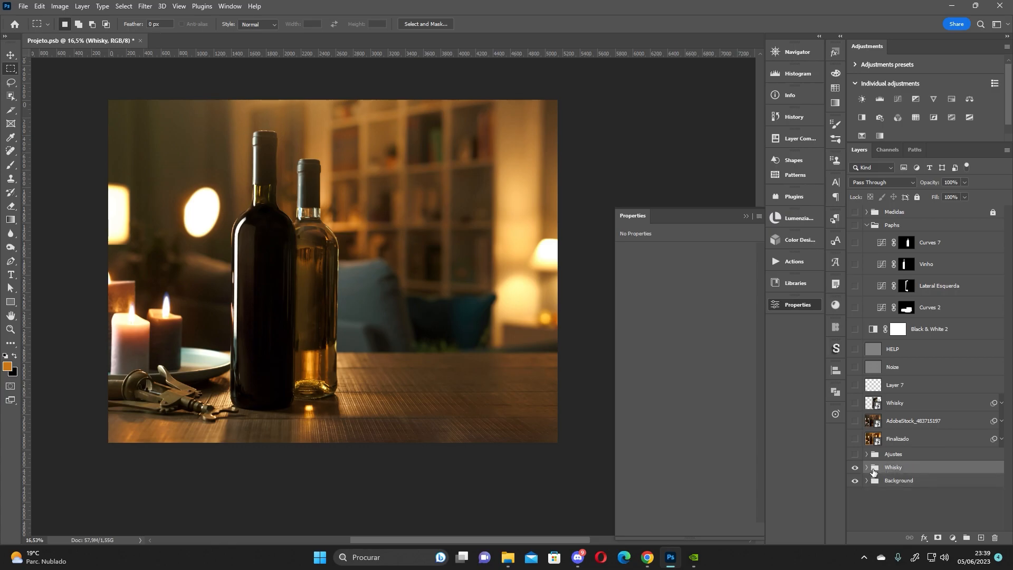
{"action": "left_click", "coordinate": [867, 467]}
{"action": "scroll", "coordinate": [997, 459], "scroll_direction": "down", "scroll_amount": 4}
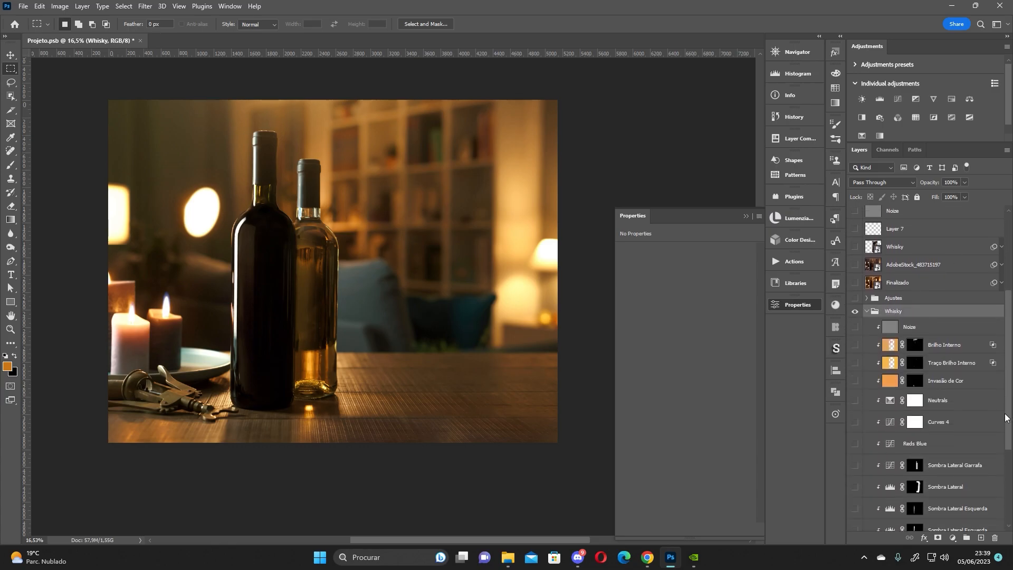
{"action": "scroll", "coordinate": [996, 459], "scroll_direction": "down", "scroll_amount": 2}
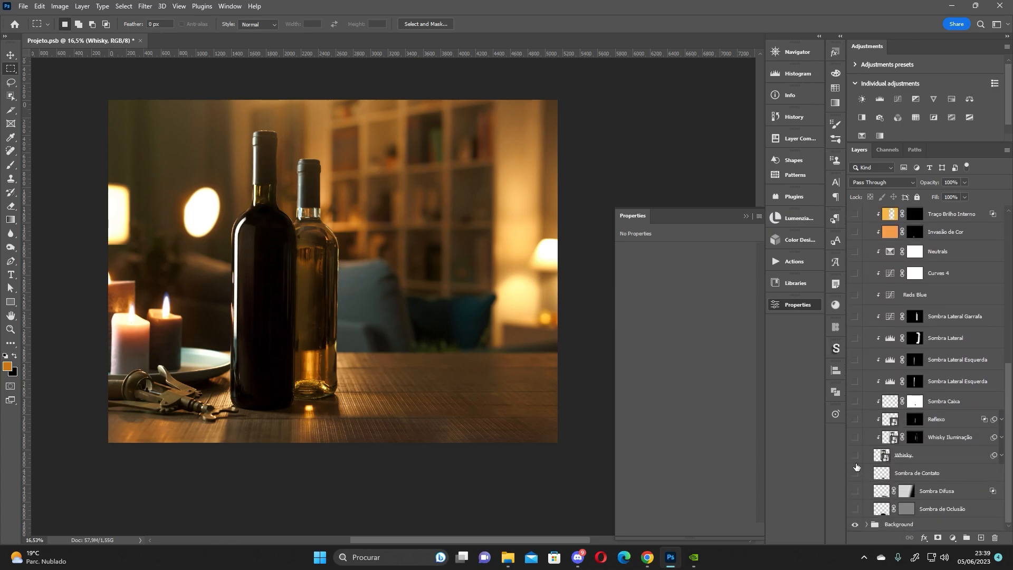
{"action": "left_click", "coordinate": [853, 456]}
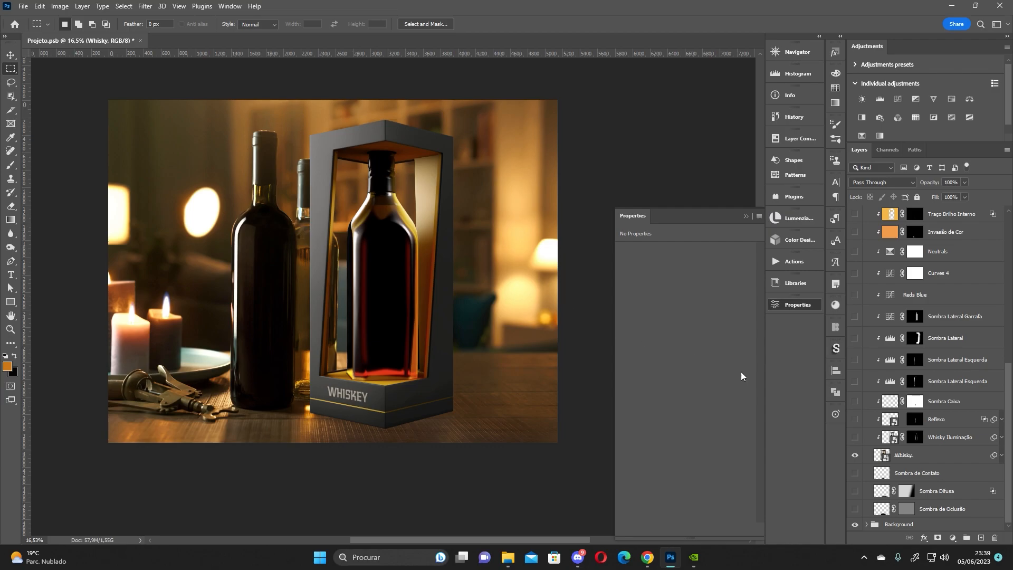
Show the Sombra de Contato layer and outline its shape as a selection under the box, clearing the selection after checking it.
{"action": "left_click", "coordinate": [855, 474]}
{"action": "left_click", "coordinate": [886, 477]}
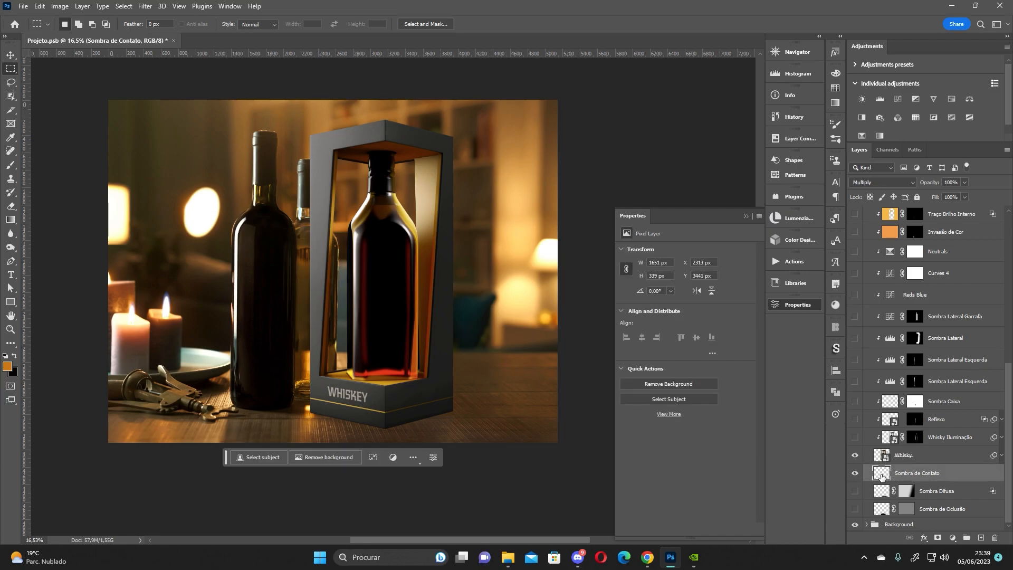
{"action": "left_click", "coordinate": [880, 478], "text": "ctrl"}
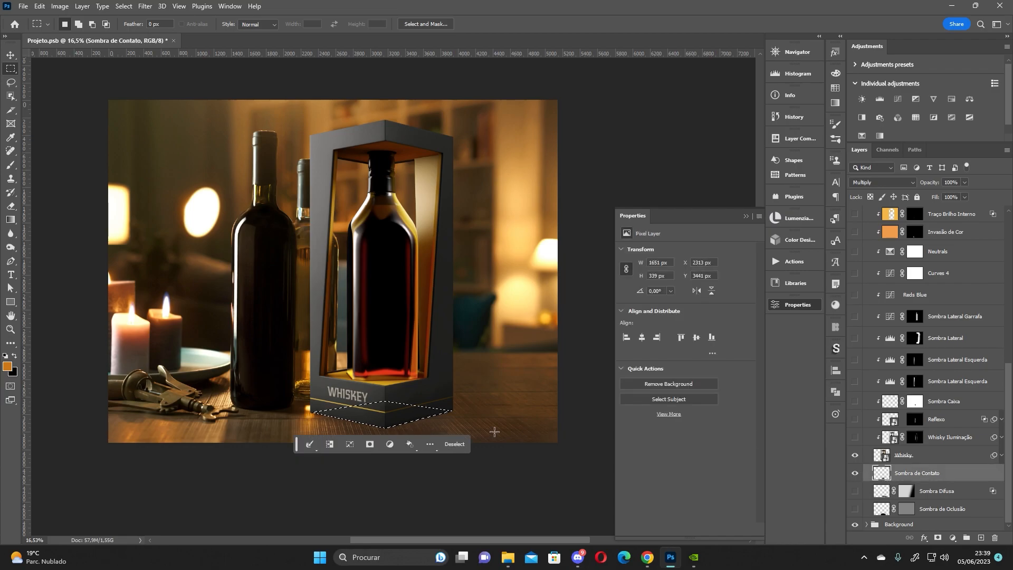
{"action": "scroll", "coordinate": [315, 388], "scroll_direction": "up", "scroll_amount": 3}
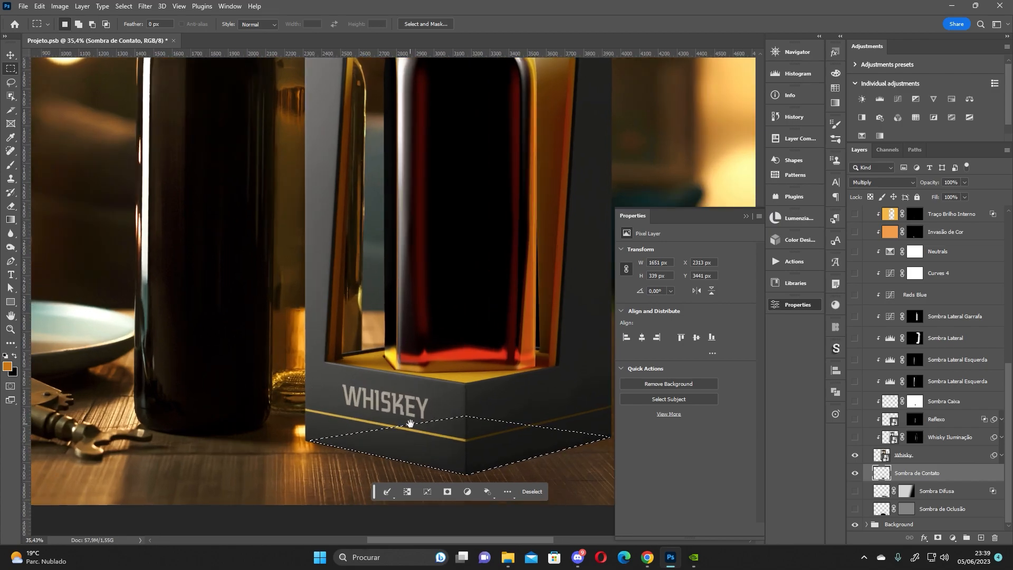
{"action": "left_click_drag", "start_coordinate": [409, 423], "coordinate": [332, 396]}
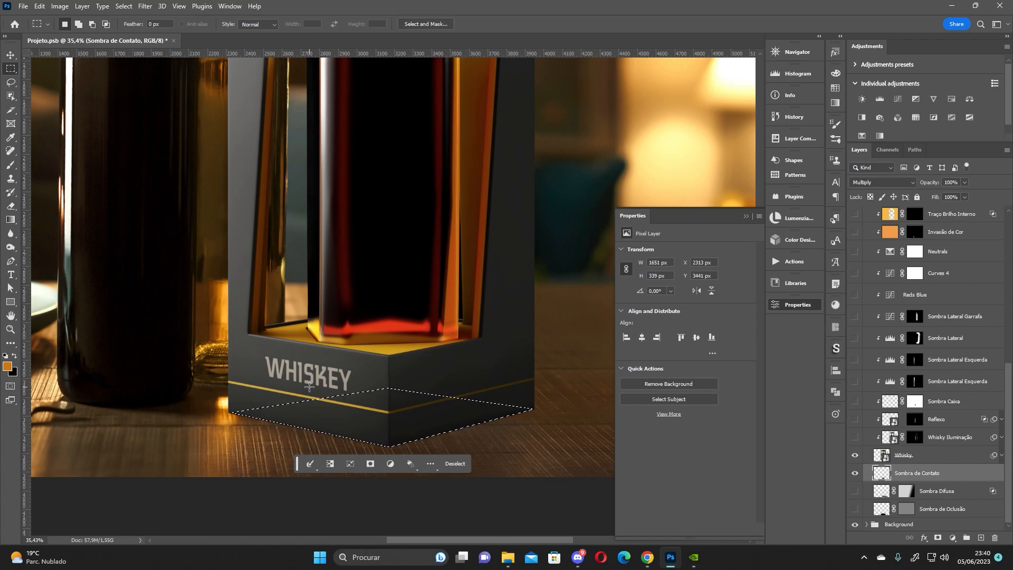
{"action": "key", "text": "ctrl+d"}
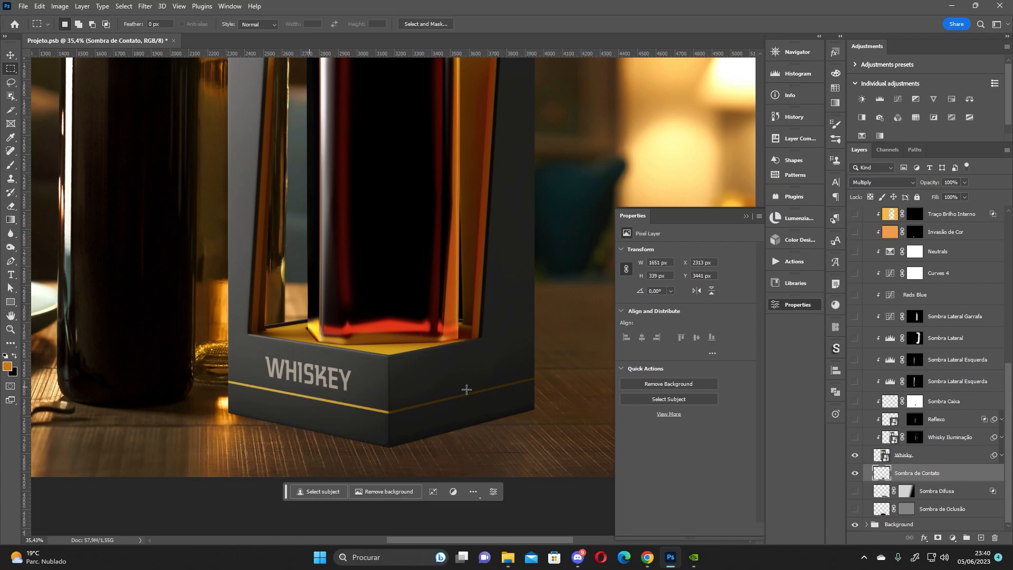
Hide the Whisky box layer and sample the dark wine bottle base as brush colour, checking the contact shadow's outline.
{"action": "left_click", "coordinate": [855, 456]}
{"action": "left_click", "coordinate": [855, 456]}
{"action": "left_click", "coordinate": [854, 456]}
{"action": "left_click", "coordinate": [11, 165]}
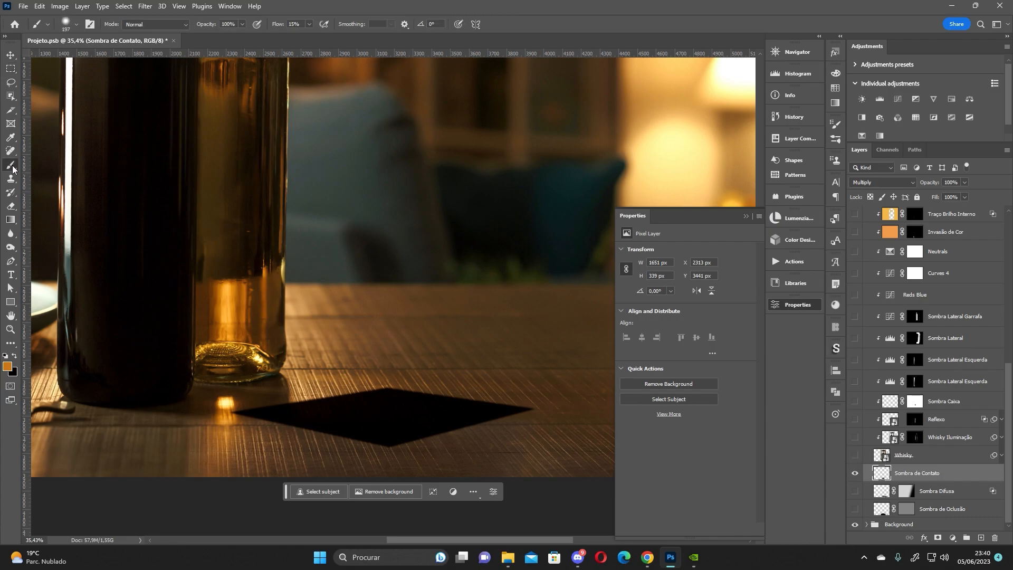
{"action": "left_click", "coordinate": [175, 405], "text": "alt"}
{"action": "left_click", "coordinate": [881, 473], "text": "ctrl"}
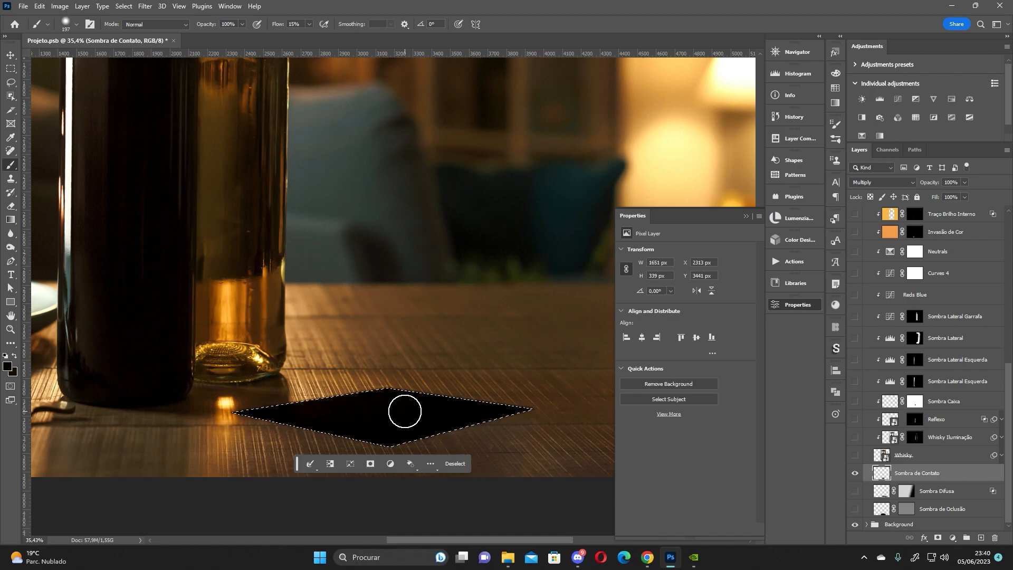
{"action": "key", "text": "ctrl+d"}
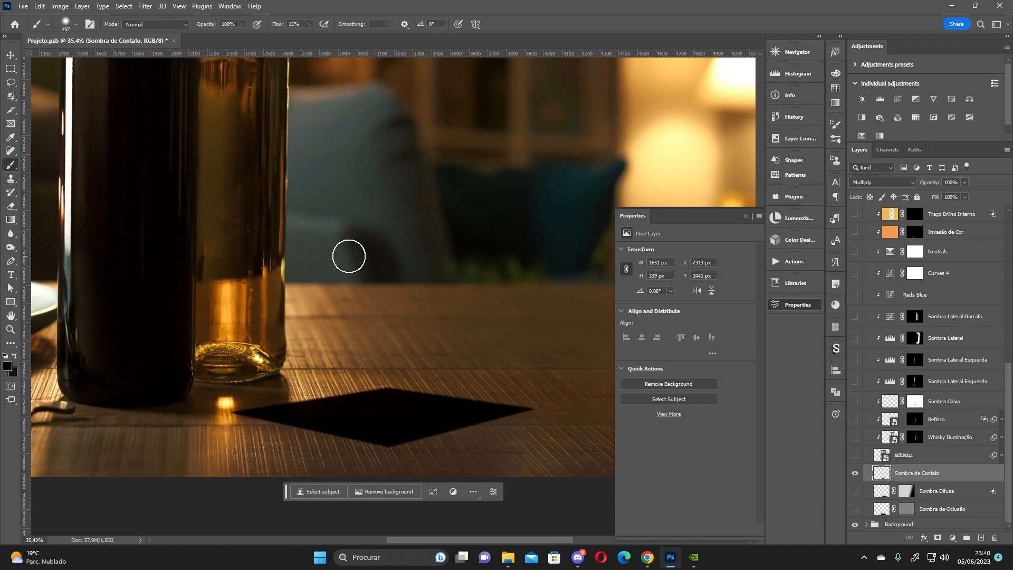
Try Gaussian Blur radii of 2 and 3 pixels on the Sombra de Contato layer.
{"action": "left_click", "coordinate": [145, 7]}
{"action": "mouse_move", "coordinate": [202, 149]}
{"action": "left_click", "coordinate": [106, 183]}
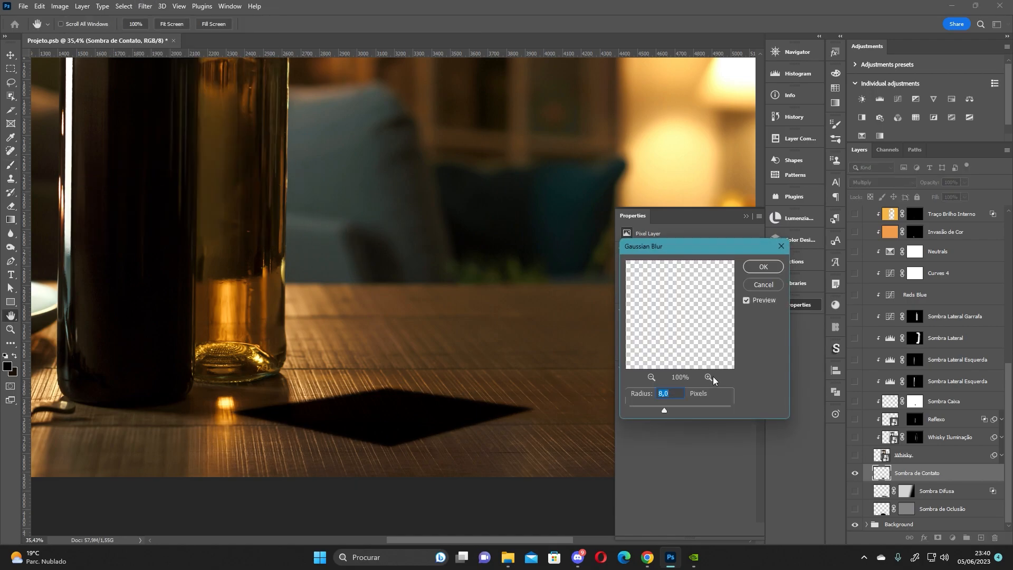
{"action": "type", "text": "2"}
{"action": "left_click", "coordinate": [650, 393]}
{"action": "type", "text": "3"}
{"action": "left_click", "coordinate": [760, 285]}
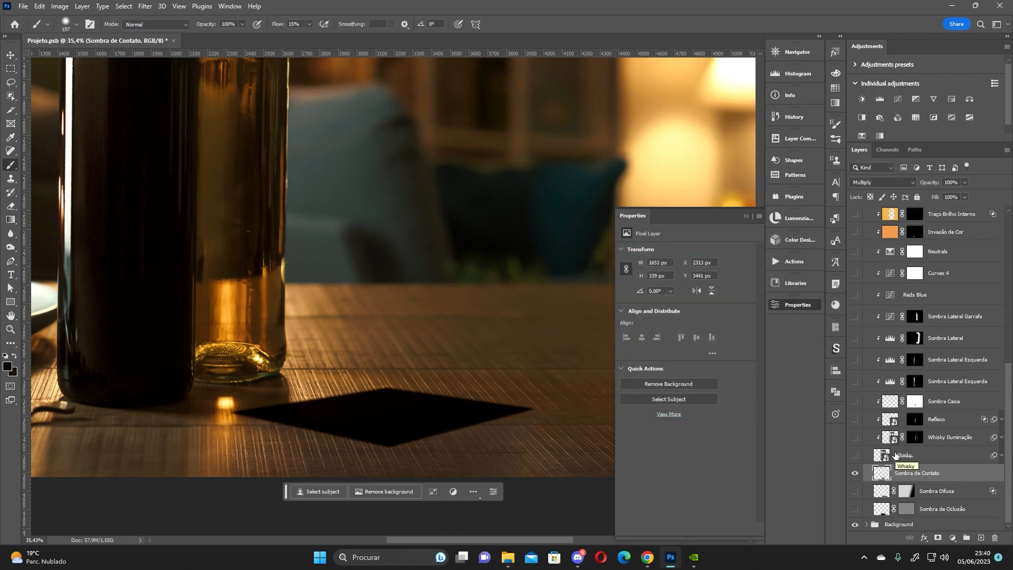
Show the Whisky box layer and compare its base with and without Sombra de Contato, leaving the shadow on.
{"action": "left_click", "coordinate": [854, 455]}
{"action": "left_click", "coordinate": [854, 473]}
{"action": "left_click", "coordinate": [855, 473]}
{"action": "left_click", "coordinate": [855, 473]}
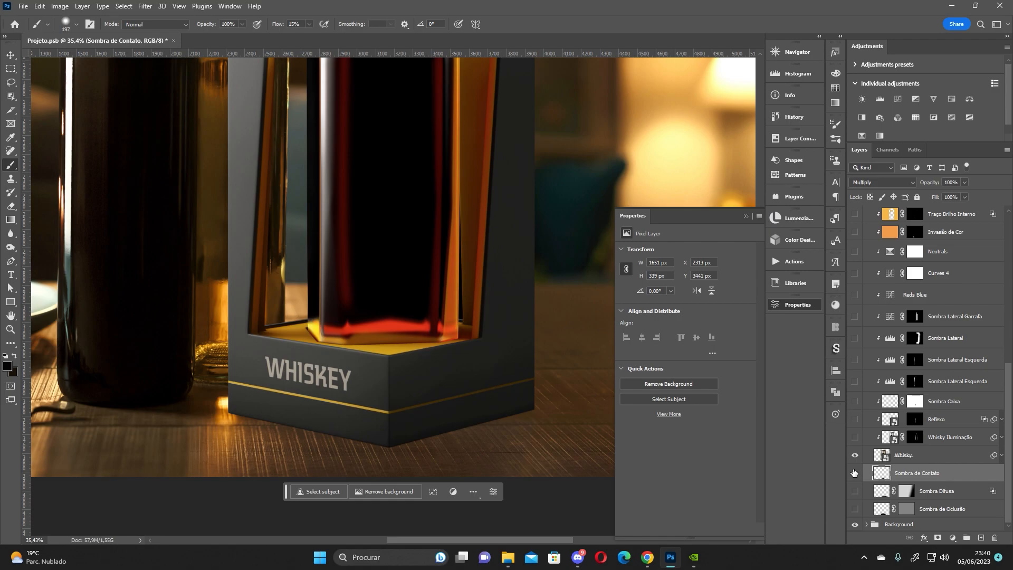
{"action": "left_click", "coordinate": [853, 472]}
{"action": "left_click", "coordinate": [854, 472]}
{"action": "left_click", "coordinate": [852, 472]}
Select and show the Sombra Difusa layer beneath the whiskey box.
{"action": "left_click", "coordinate": [933, 490]}
{"action": "left_click", "coordinate": [854, 491]}
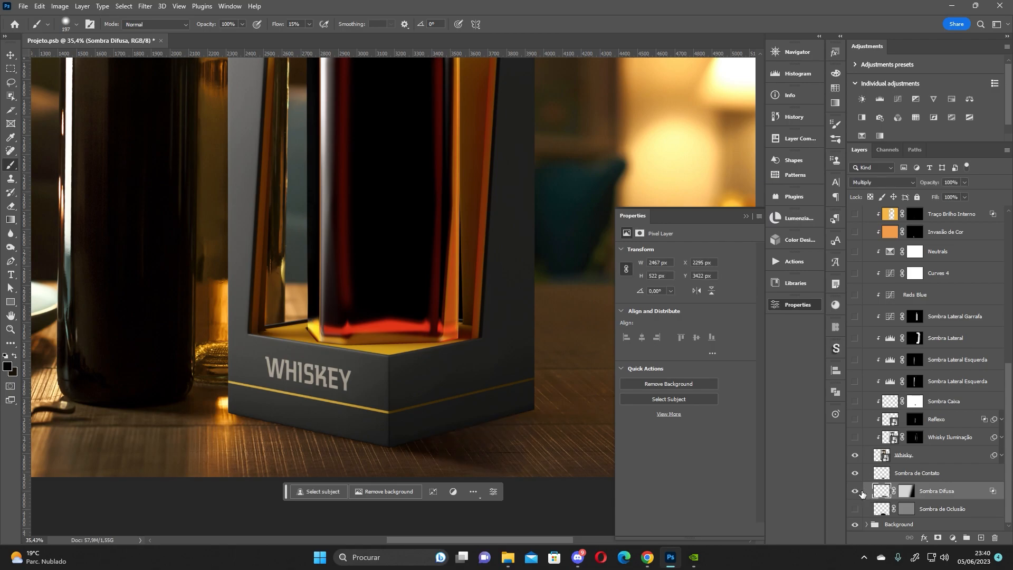
Add a new layer above Sombra Difusa and set the foreground colour to red ff000b.
{"action": "left_click_drag", "start_coordinate": [442, 414], "coordinate": [395, 387]}
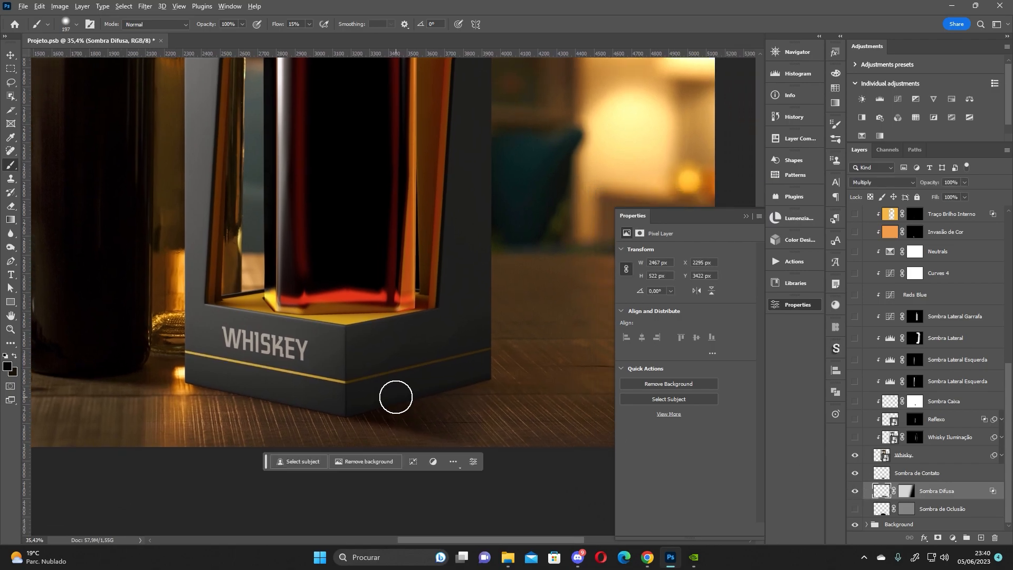
{"action": "scroll", "coordinate": [395, 396], "scroll_direction": "down", "scroll_amount": 1}
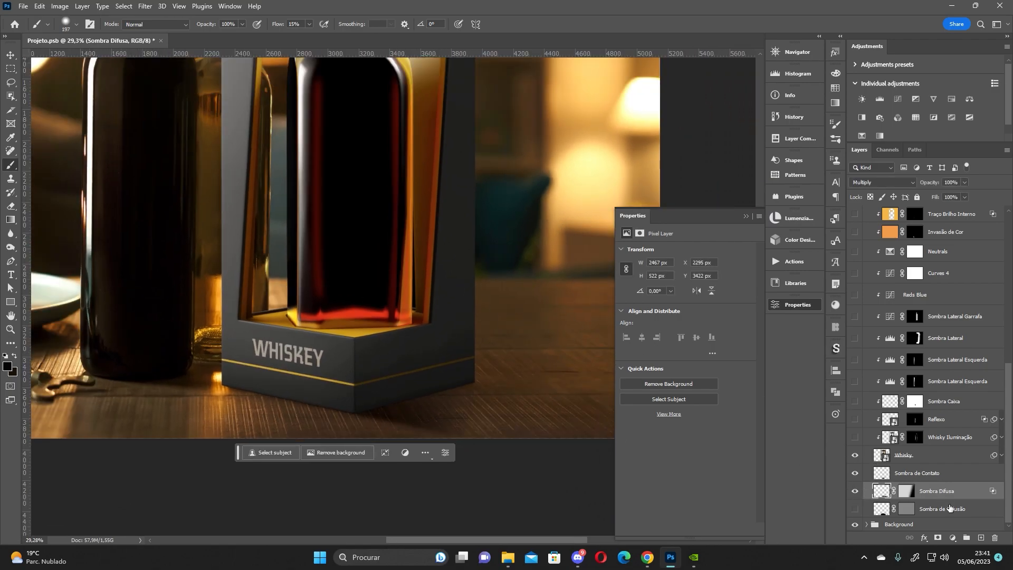
{"action": "left_click", "coordinate": [980, 538]}
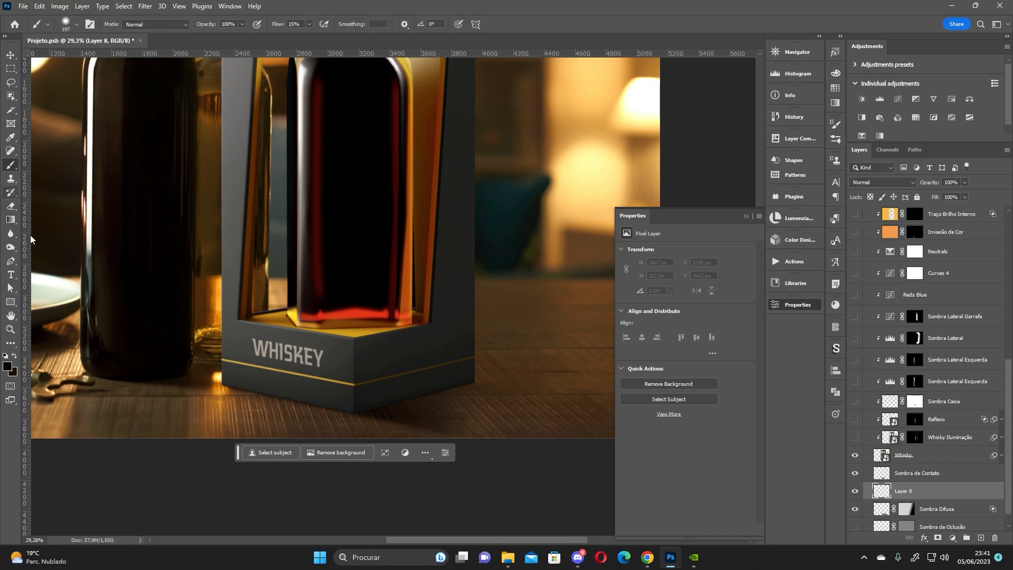
{"action": "left_click", "coordinate": [7, 366]}
{"action": "left_click", "coordinate": [747, 346]}
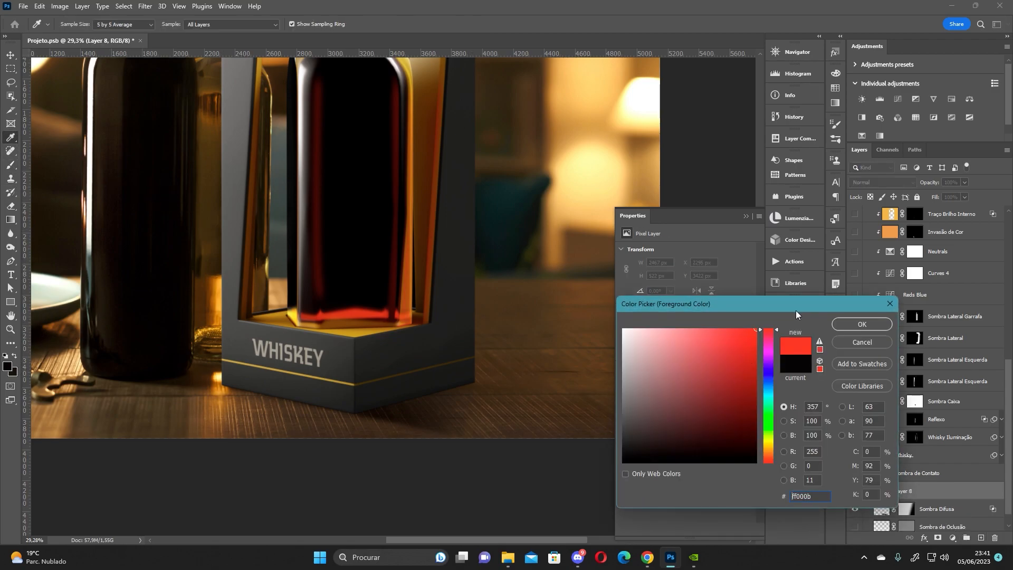
{"action": "left_click", "coordinate": [875, 323]}
Set the brush flow to 100% and the brush tip to about 129 px with 73% hardness.
{"action": "left_click", "coordinate": [311, 24]}
{"action": "left_click_drag", "start_coordinate": [307, 36], "coordinate": [352, 36]}
{"action": "left_click_drag", "start_coordinate": [295, 349], "coordinate": [289, 364]}
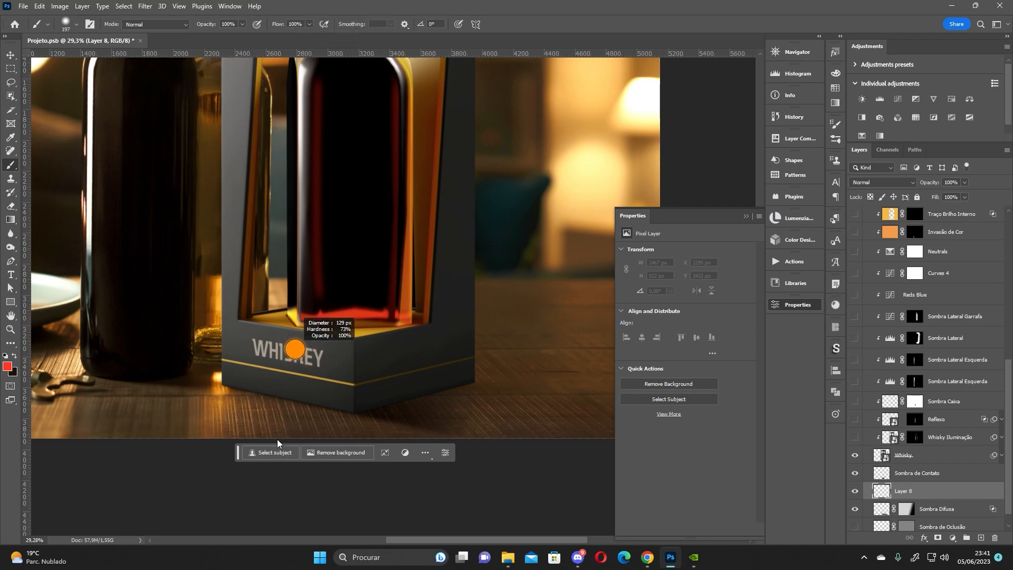
Try red guide strokes across the table beside the wine bottle, and undo them together with the new layer.
{"action": "left_click_drag", "start_coordinate": [113, 384], "coordinate": [361, 431]}
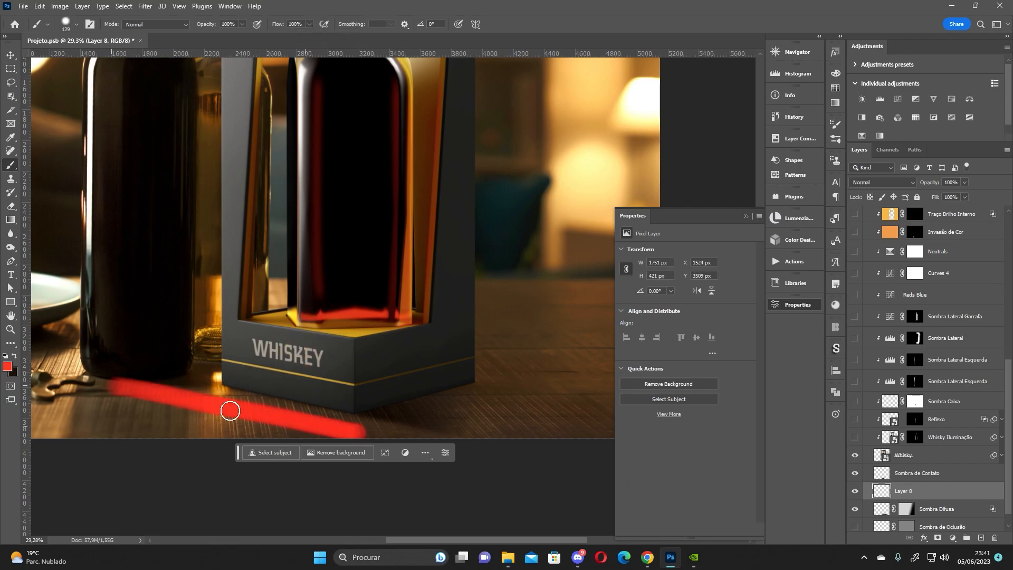
{"action": "key", "text": "ctrl+z"}
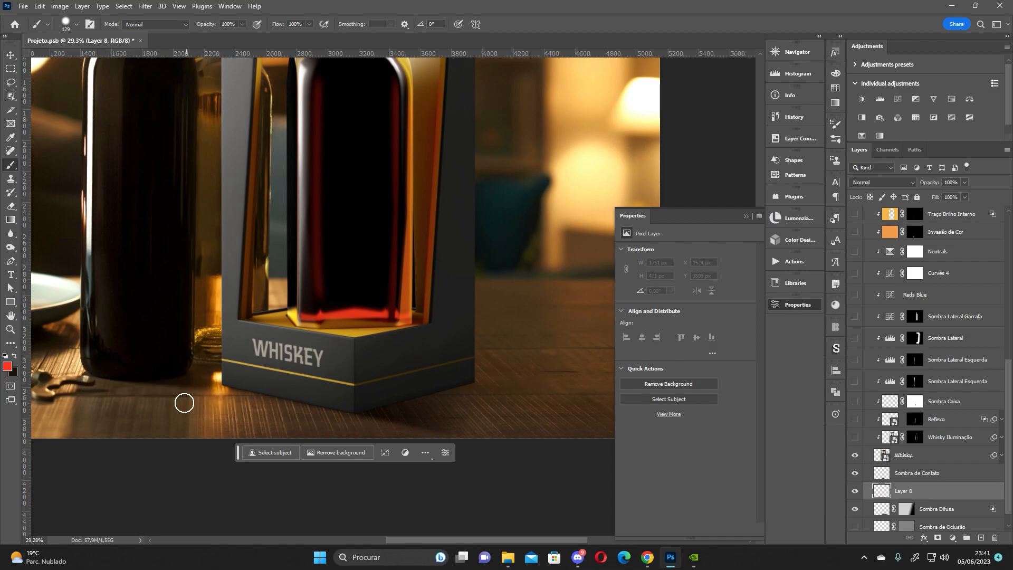
{"action": "mouse_move", "coordinate": [144, 389]}
{"action": "left_mouse_down"}
{"action": "mouse_move", "coordinate": [189, 408]}
{"action": "mouse_move", "coordinate": [340, 433]}
{"action": "left_mouse_up"}
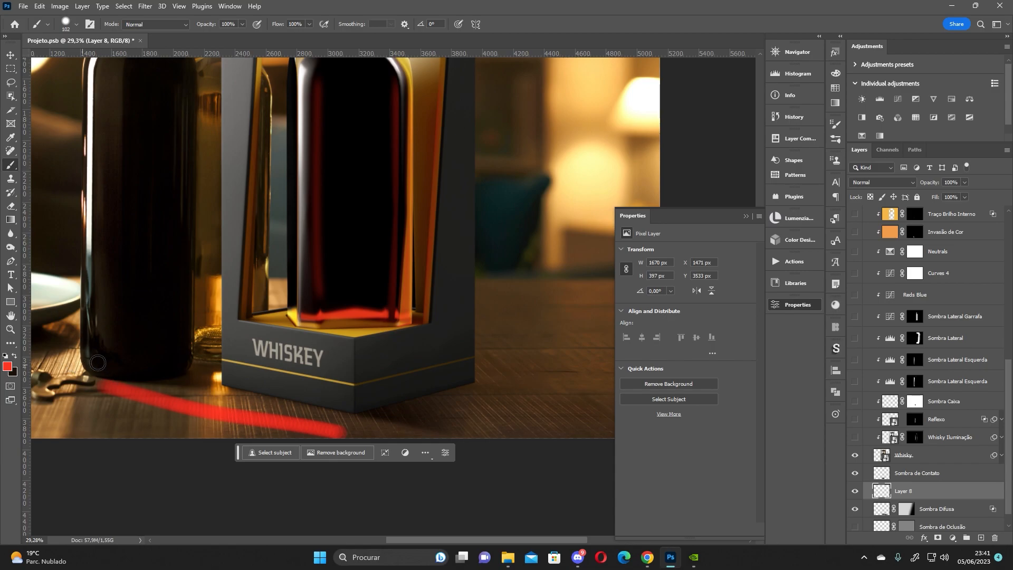
{"action": "left_click_drag", "start_coordinate": [67, 363], "coordinate": [42, 480]}
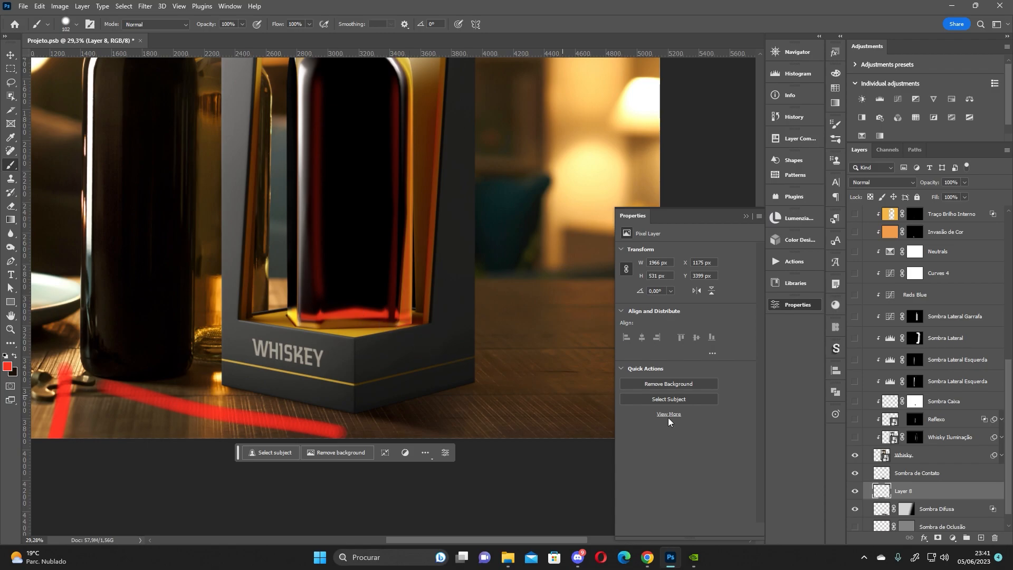
{"action": "key", "text": "ctrl+z"}
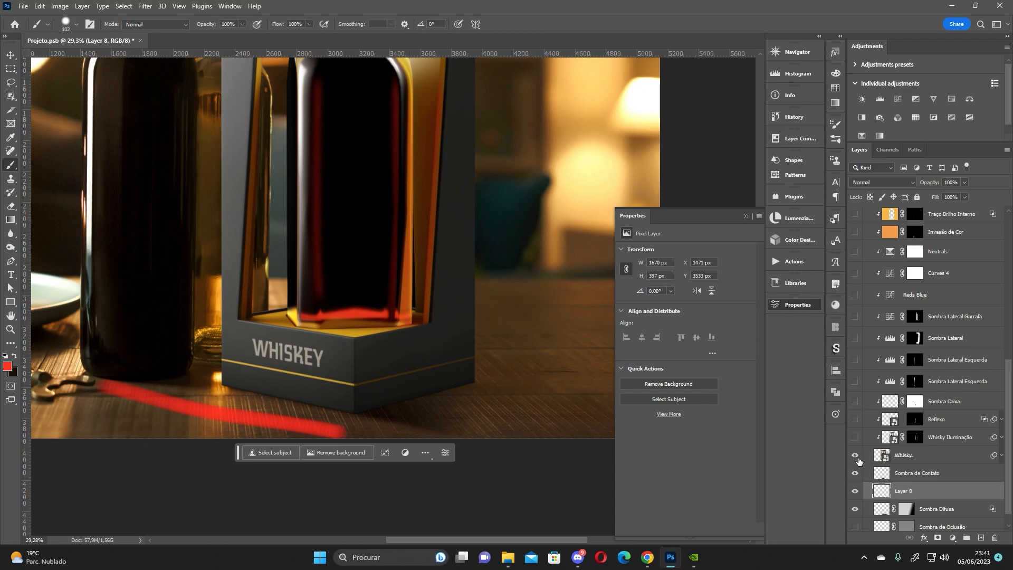
{"action": "key", "text": "ctrl+z"}
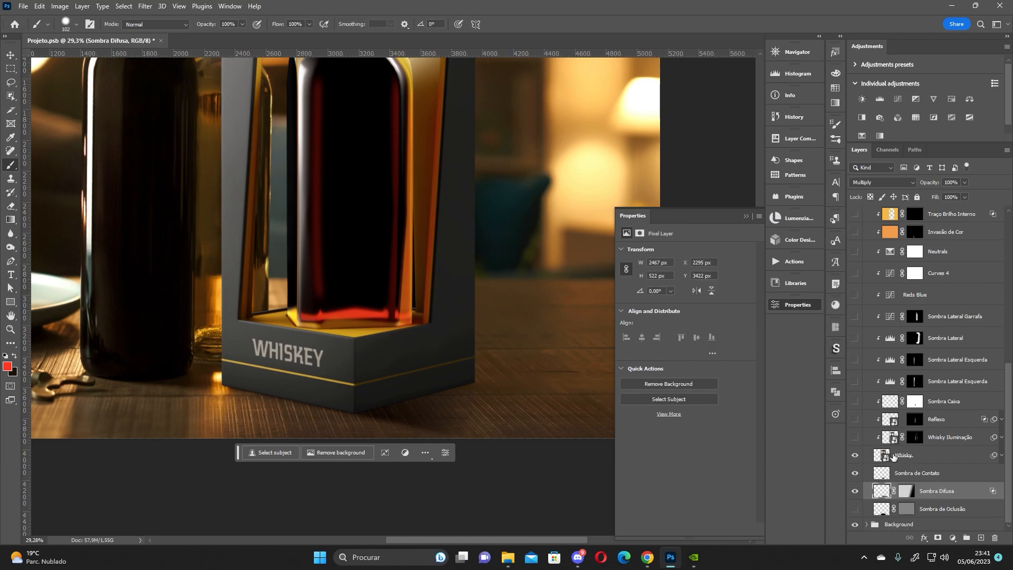
Try scaling the unmasked, selected Sombra Difusa shadow to 108.30%, and restore its mask with the selection cleared.
{"action": "left_click", "coordinate": [905, 493], "text": "shift"}
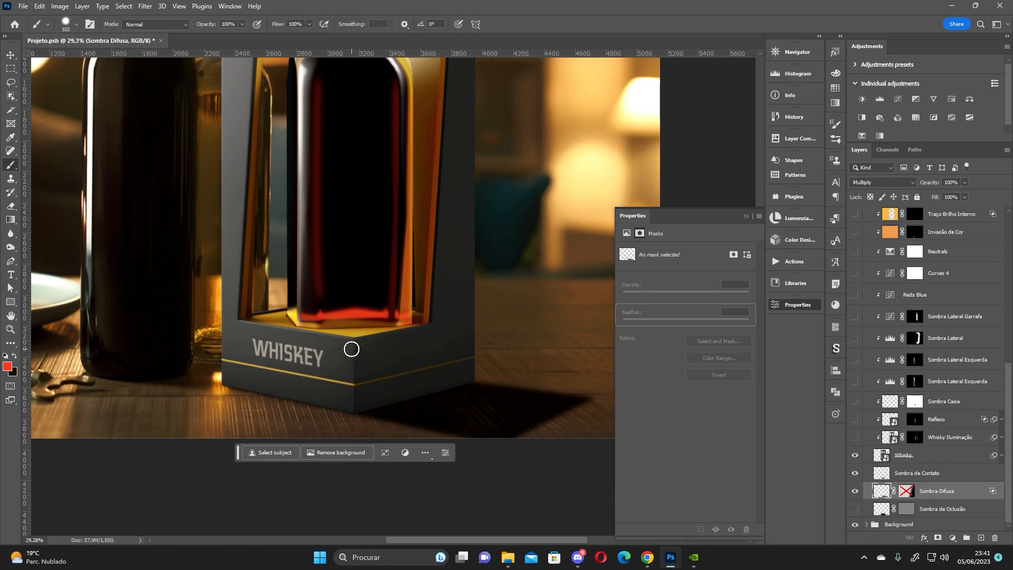
{"action": "left_click", "coordinate": [881, 490], "text": "ctrl"}
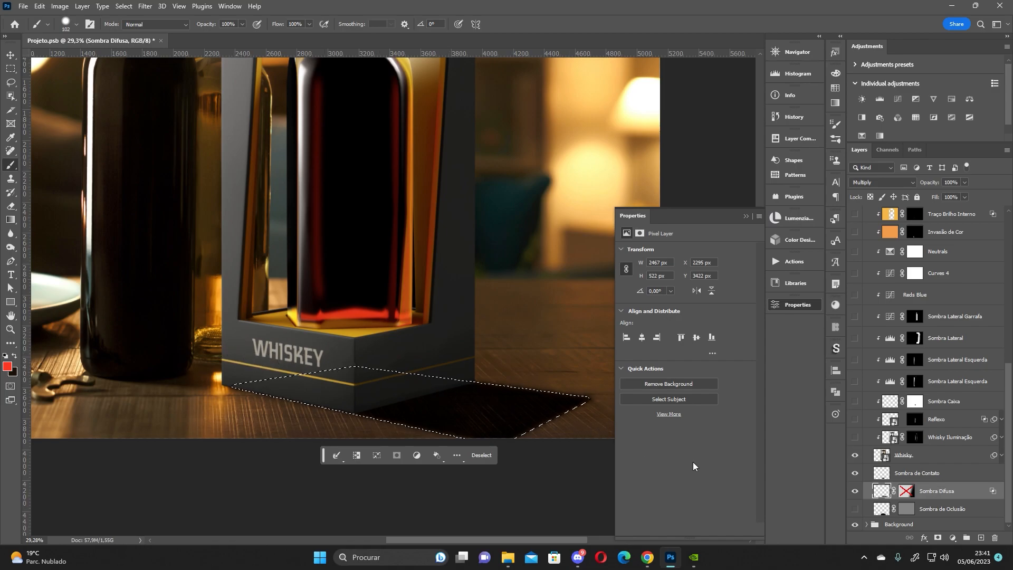
{"action": "key", "text": "ctrl+t"}
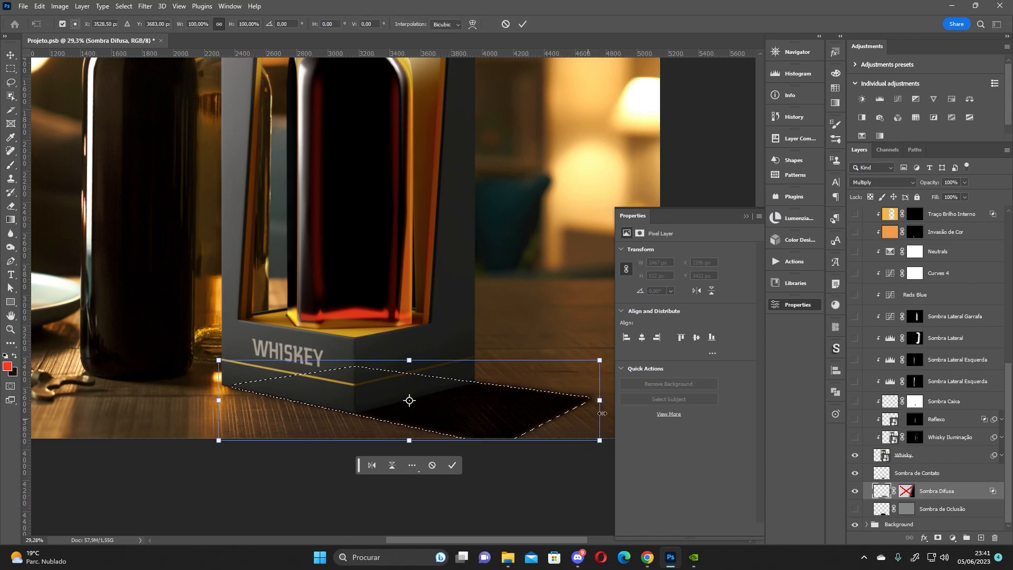
{"action": "left_click_drag", "start_coordinate": [601, 401], "coordinate": [624, 408]}
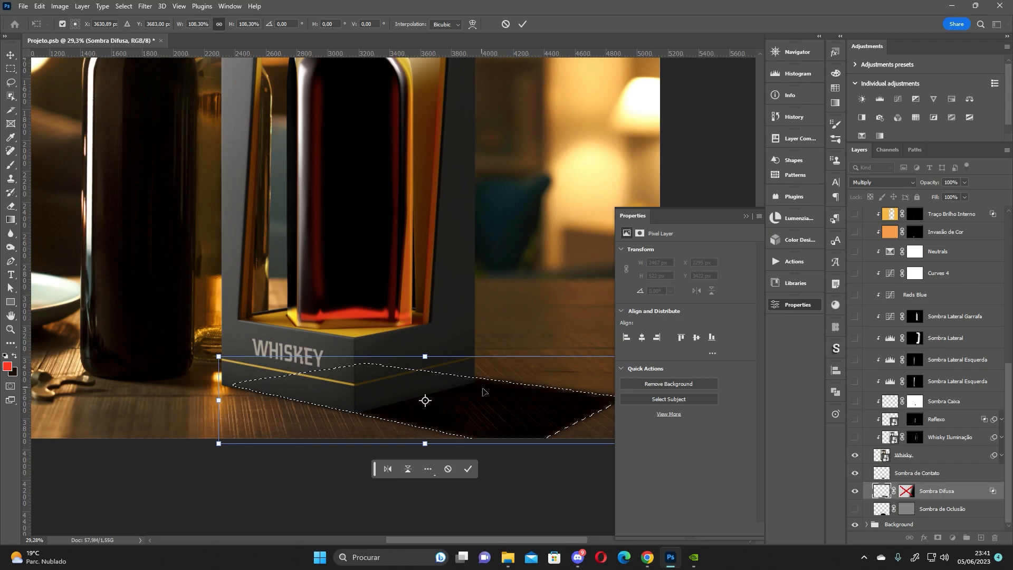
{"action": "key", "text": "ctrl+z"}
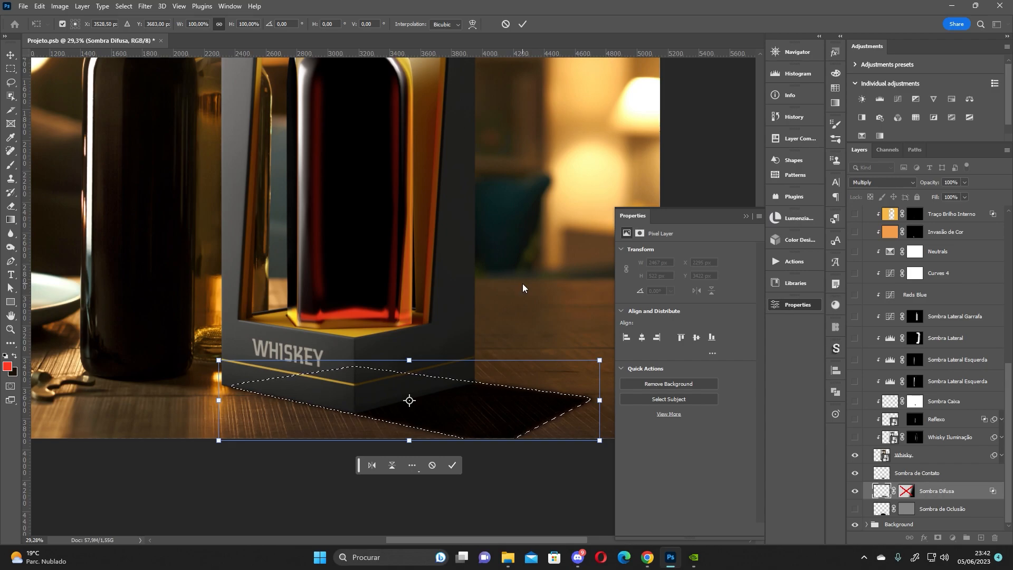
{"action": "left_click", "coordinate": [505, 24]}
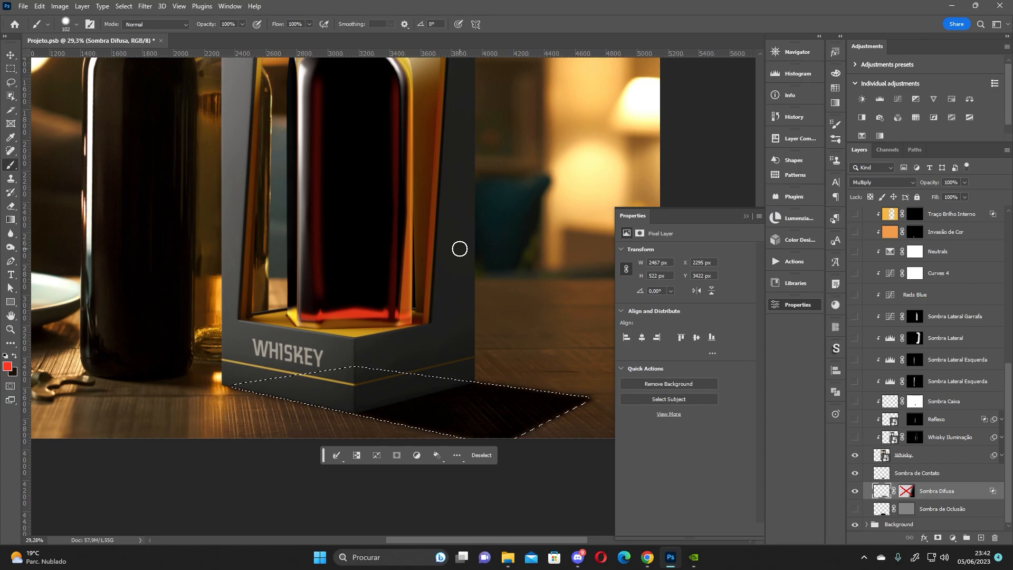
{"action": "key", "text": "ctrl+d"}
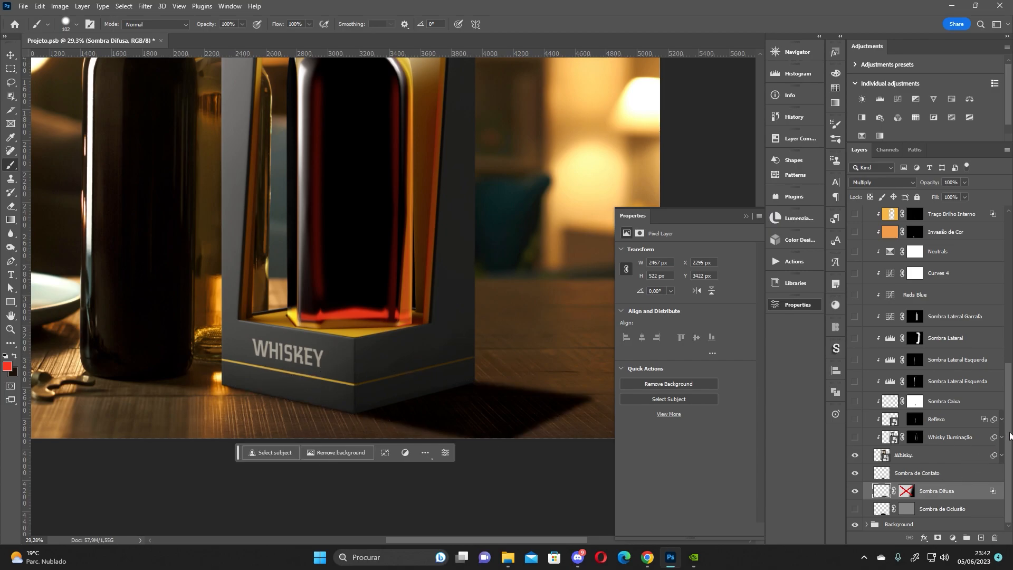
{"action": "left_click", "coordinate": [904, 491], "text": "shift"}
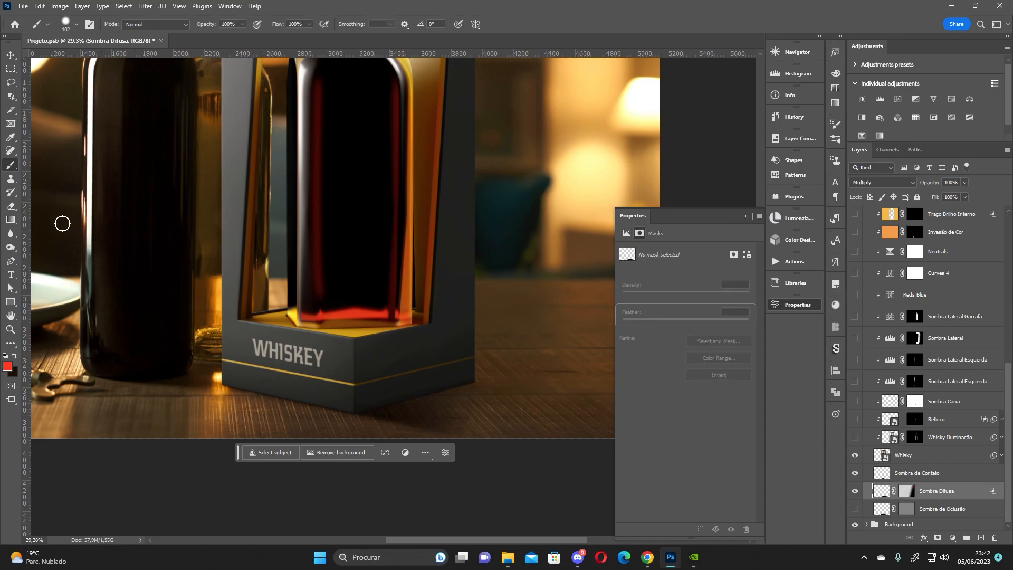
Activate the Gradient tool and accept the custom gradient that fades to transparent in the Gradient Editor.
{"action": "left_click", "coordinate": [11, 222]}
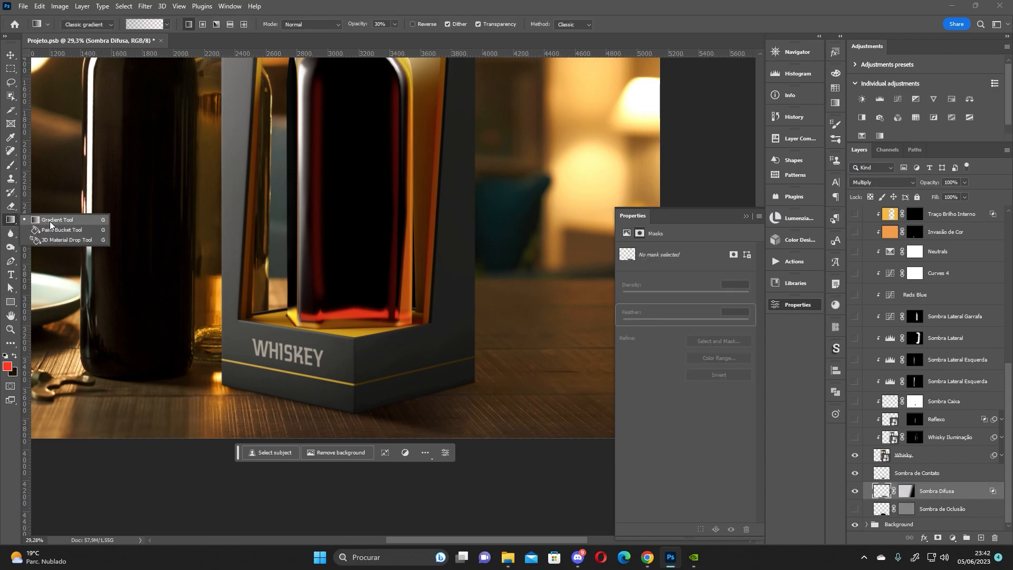
{"action": "left_click", "coordinate": [53, 220]}
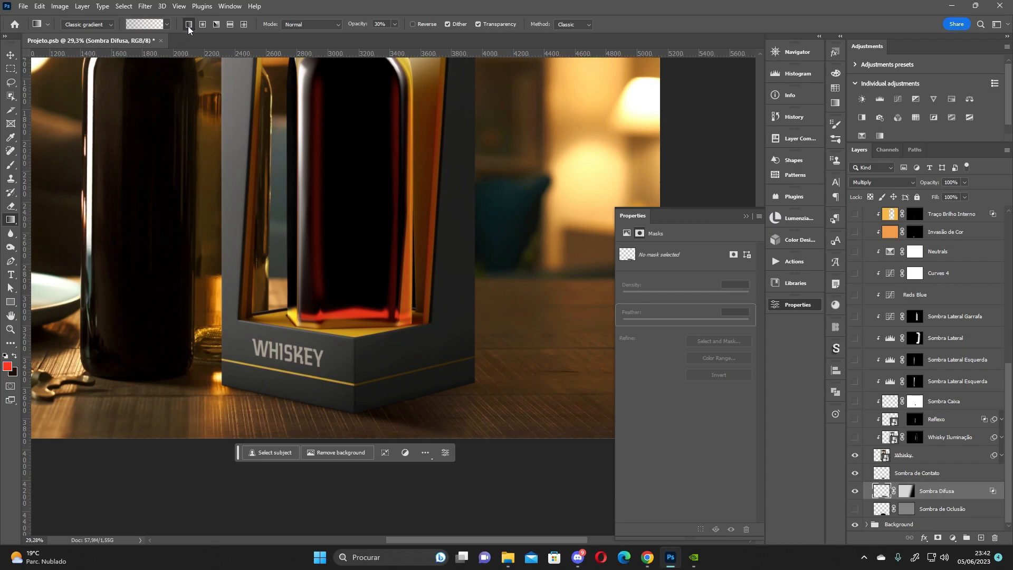
{"action": "left_click", "coordinate": [138, 24]}
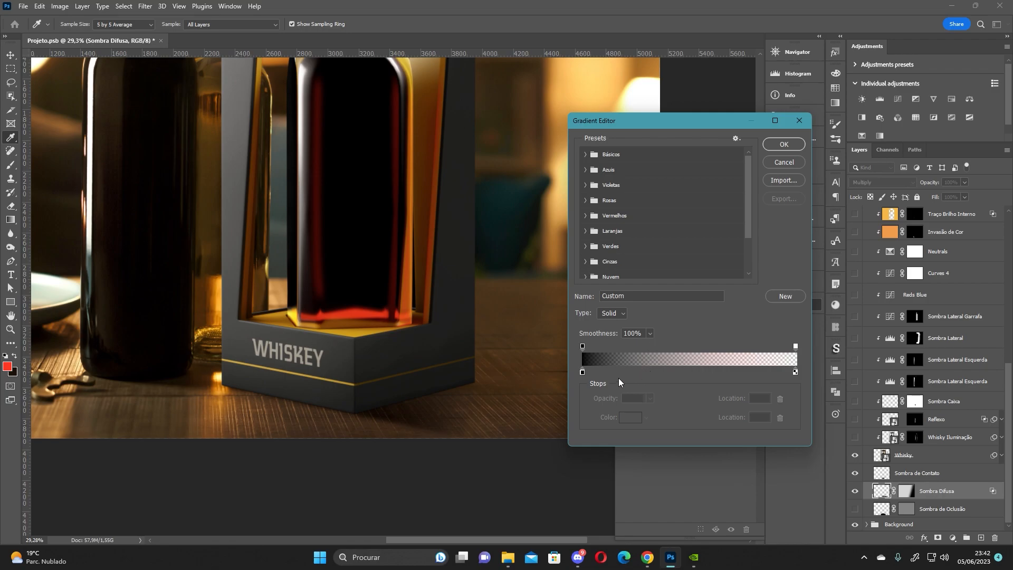
{"action": "left_click", "coordinate": [782, 145]}
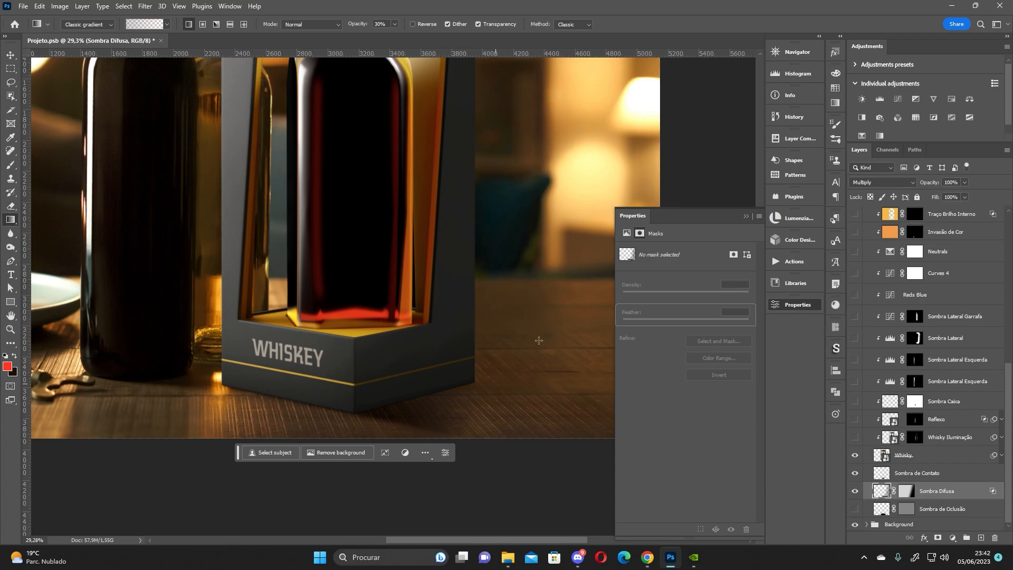
Set the foreground colour to black 000000 for the Gradient tool.
{"action": "left_click", "coordinate": [7, 366]}
{"action": "type", "text": "000000"}
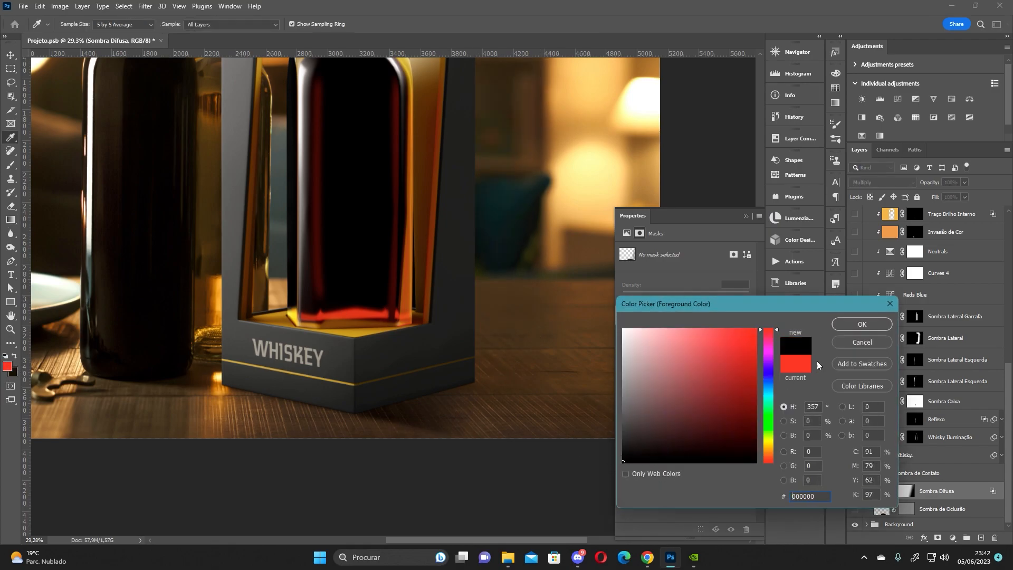
{"action": "left_click", "coordinate": [862, 326]}
{"action": "key", "text": "g"}
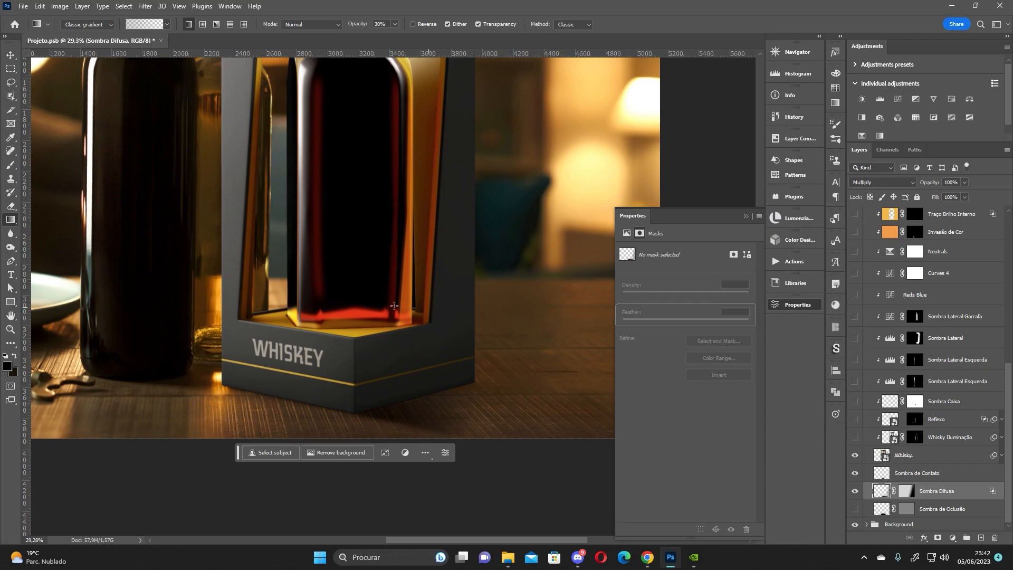
Show the Sombra de Oclusão layer beneath the whiskey box and select its layer pixels.
{"action": "left_click_drag", "start_coordinate": [284, 332], "coordinate": [450, 322]}
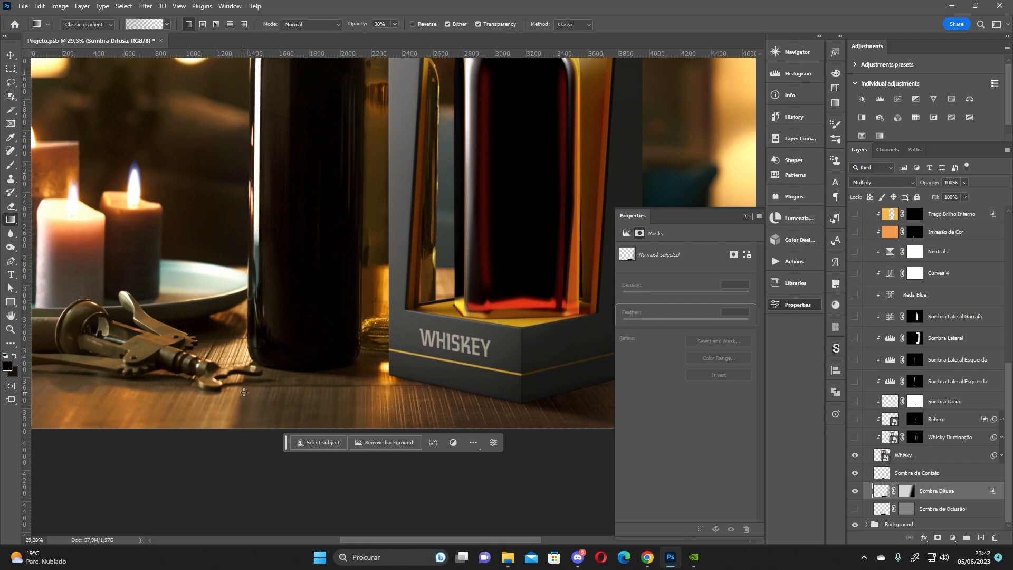
{"action": "left_click", "coordinate": [855, 508]}
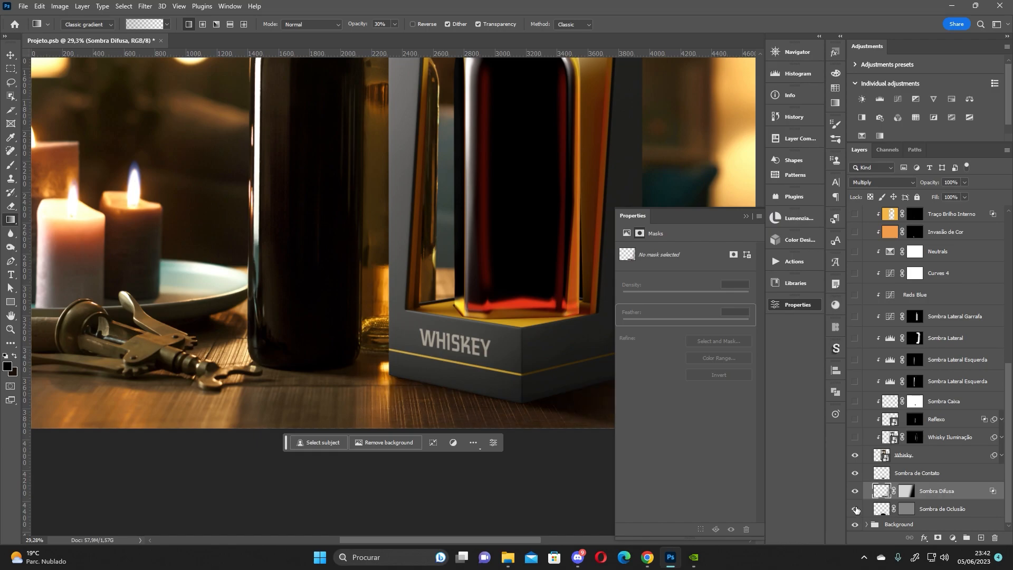
{"action": "left_click_drag", "start_coordinate": [538, 417], "coordinate": [391, 325]}
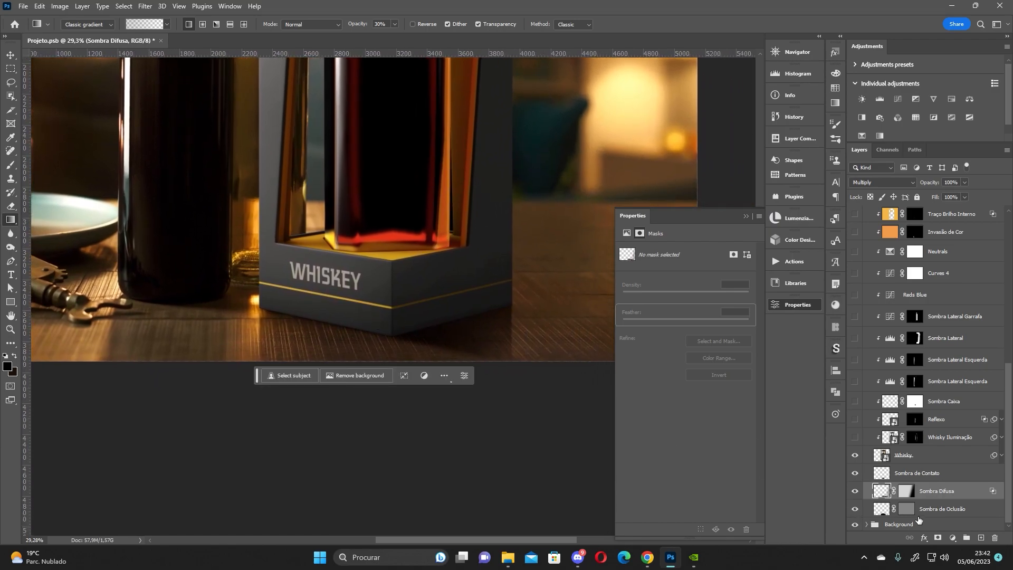
{"action": "left_click", "coordinate": [905, 510]}
{"action": "left_click", "coordinate": [880, 509]}
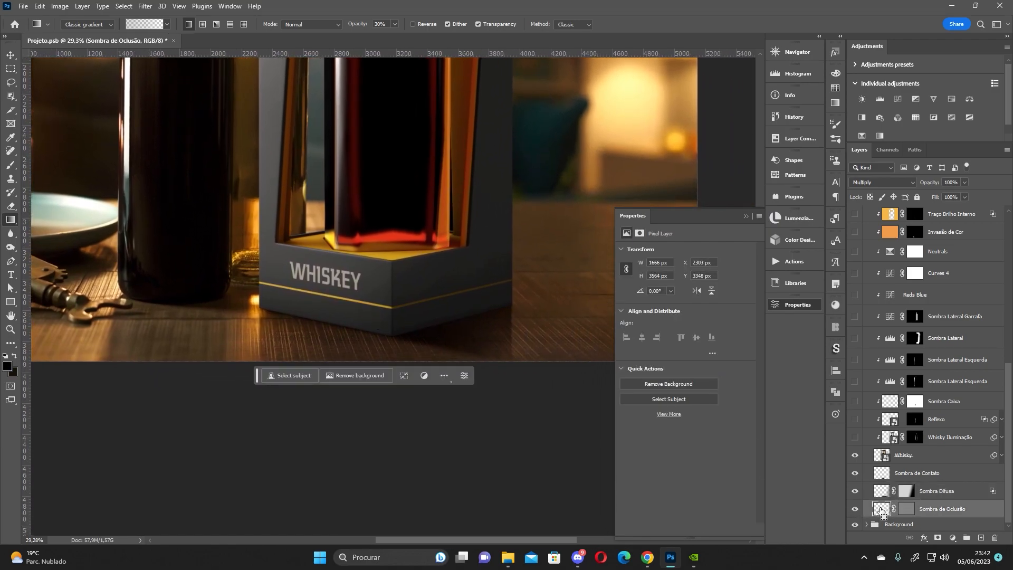
Outline the Sombra de Oclusão shape as a selection, disable its layer mask and clear the selection.
{"action": "left_click", "coordinate": [880, 509], "text": "ctrl"}
{"action": "left_click", "coordinate": [907, 509], "text": "shift"}
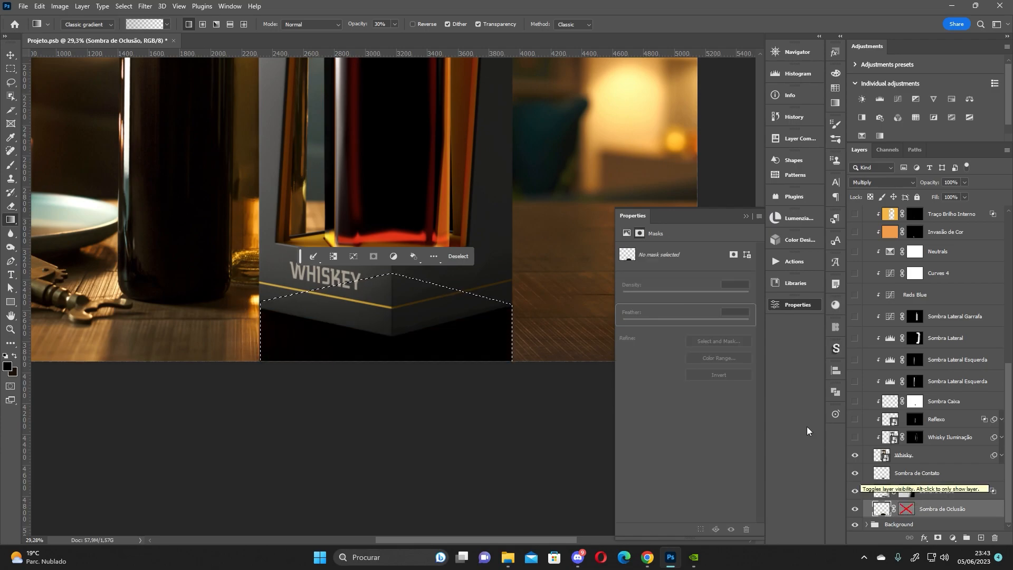
{"action": "key", "text": "ctrl+d"}
Load the outline of the Whisky layer as a selection.
{"action": "left_click_drag", "start_coordinate": [402, 284], "coordinate": [423, 348]}
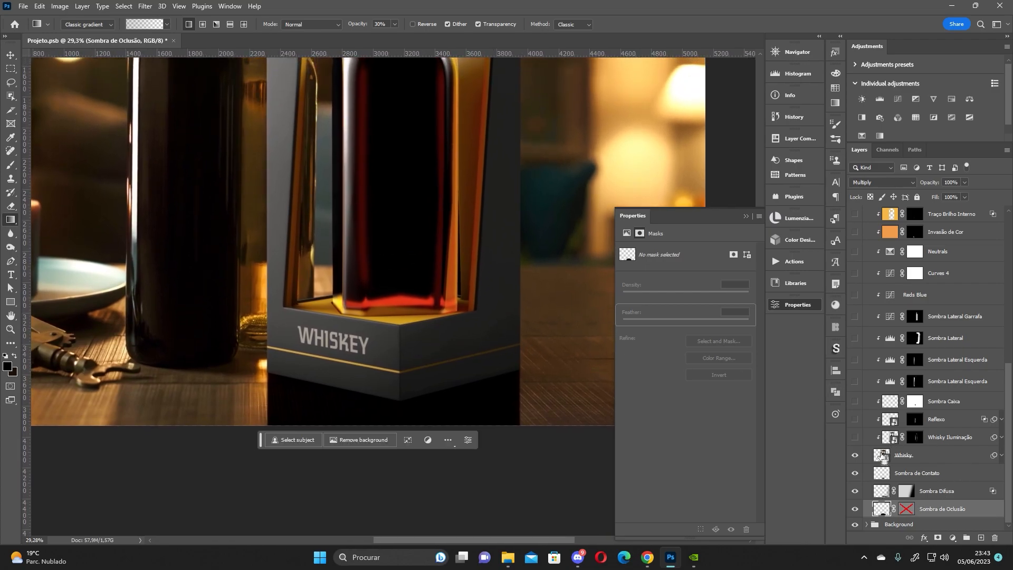
{"action": "left_click", "coordinate": [881, 455], "text": "ctrl"}
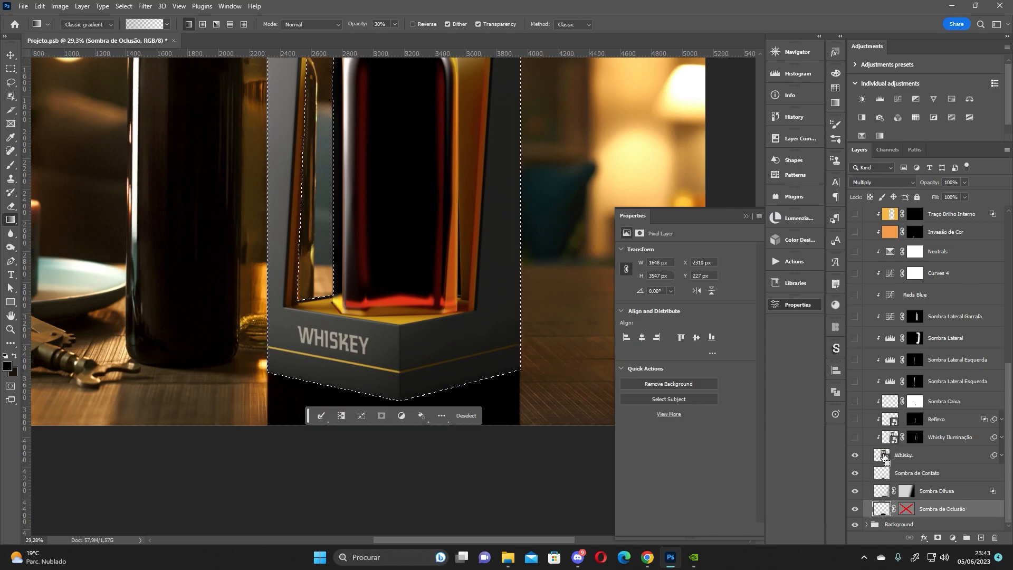
{"action": "scroll", "coordinate": [432, 265], "scroll_direction": "down", "scroll_amount": 3}
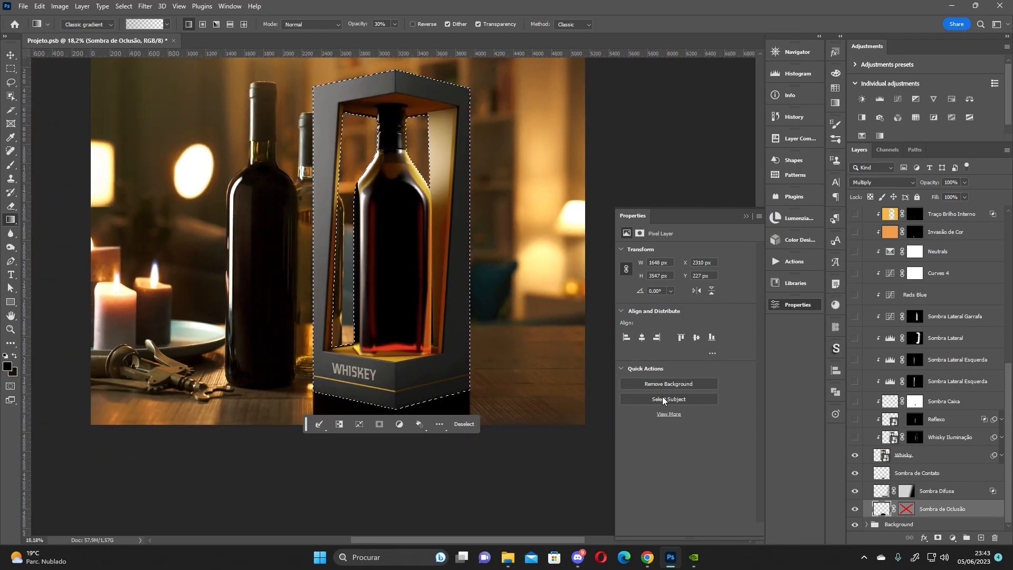
Add a new layer, set the brush colour to red ff000b, clear the selection and circle the base of the dark wine bottle.
{"action": "left_click", "coordinate": [11, 165]}
{"action": "left_click", "coordinate": [980, 537]}
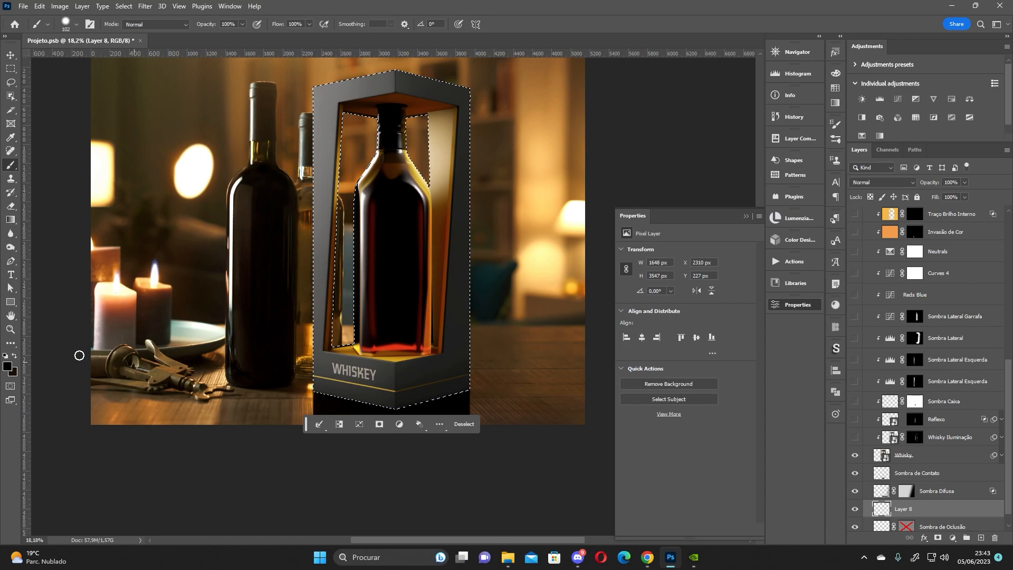
{"action": "left_click", "coordinate": [7, 368]}
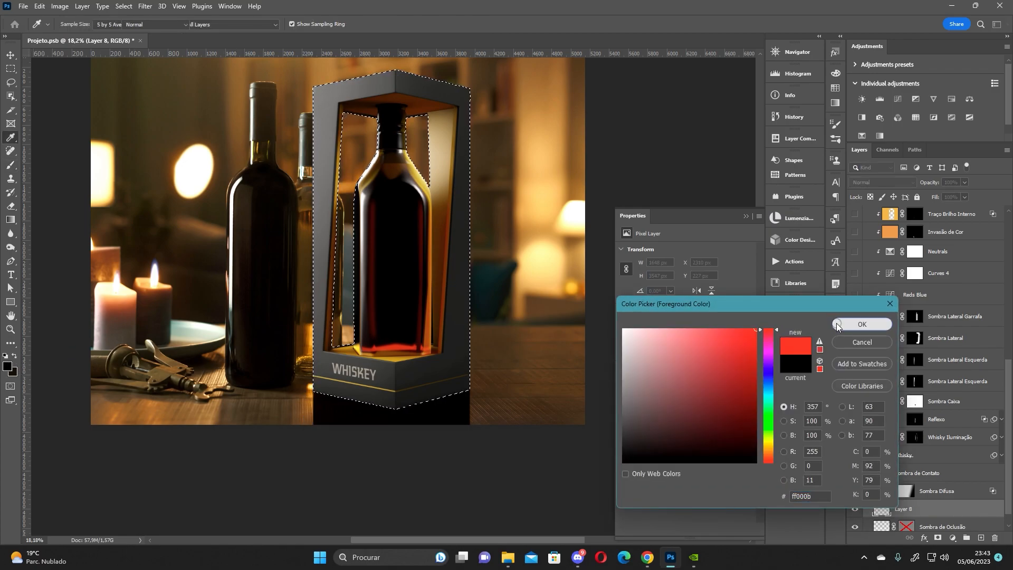
{"action": "left_click", "coordinate": [837, 323]}
{"action": "key", "text": "b"}
{"action": "key", "text": "ctrl+d"}
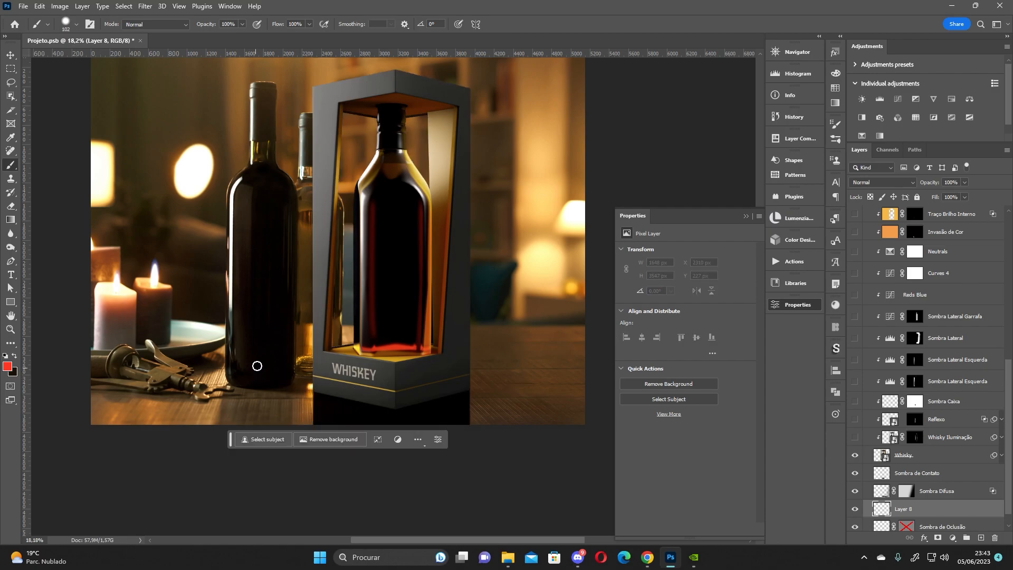
{"action": "left_click_drag", "start_coordinate": [260, 362], "coordinate": [254, 359]}
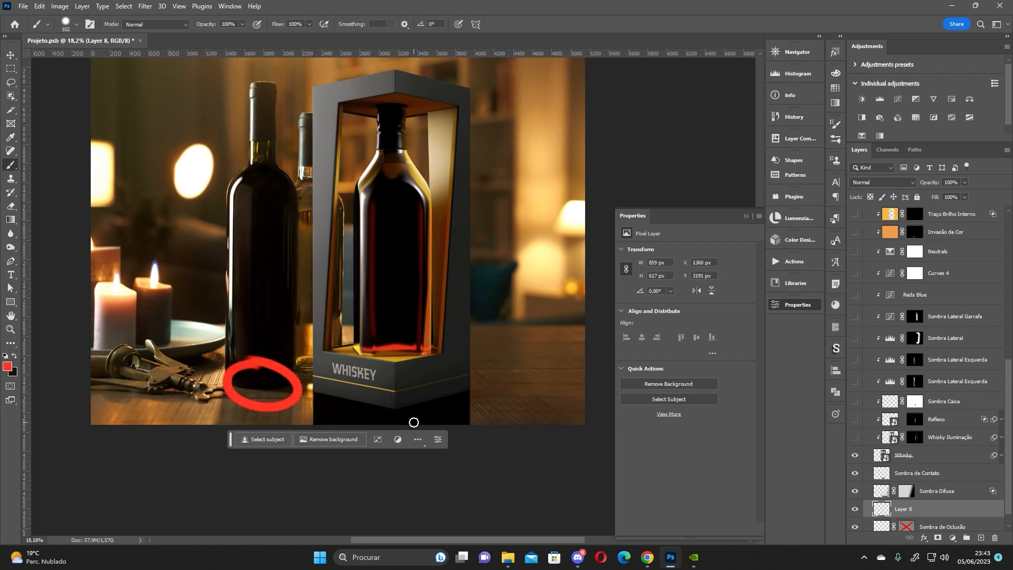
Undo the red circle and the temporary layer, and clear the box selection.
{"action": "key", "text": "ctrl+z"}
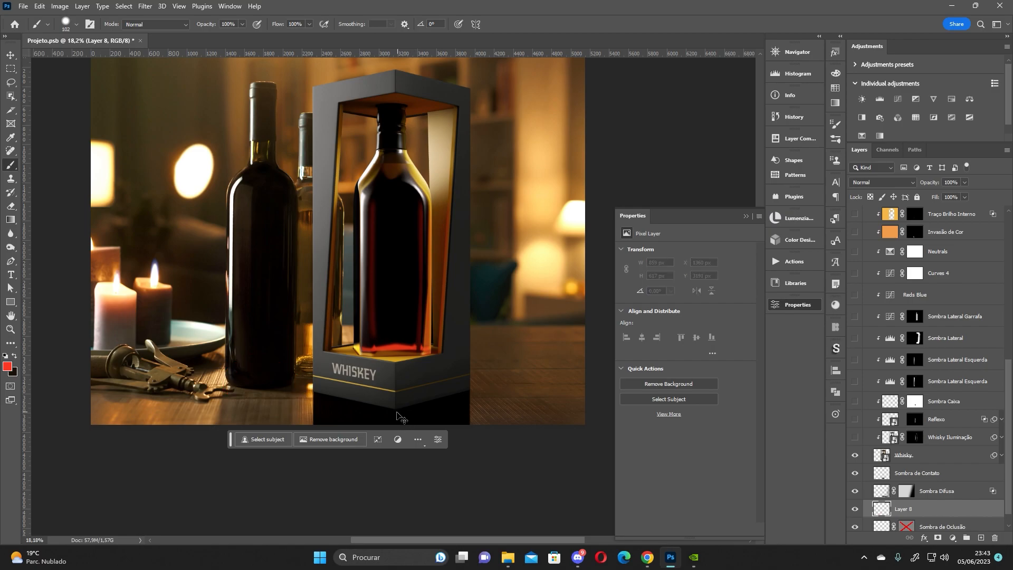
{"action": "key", "text": "ctrl+z"}
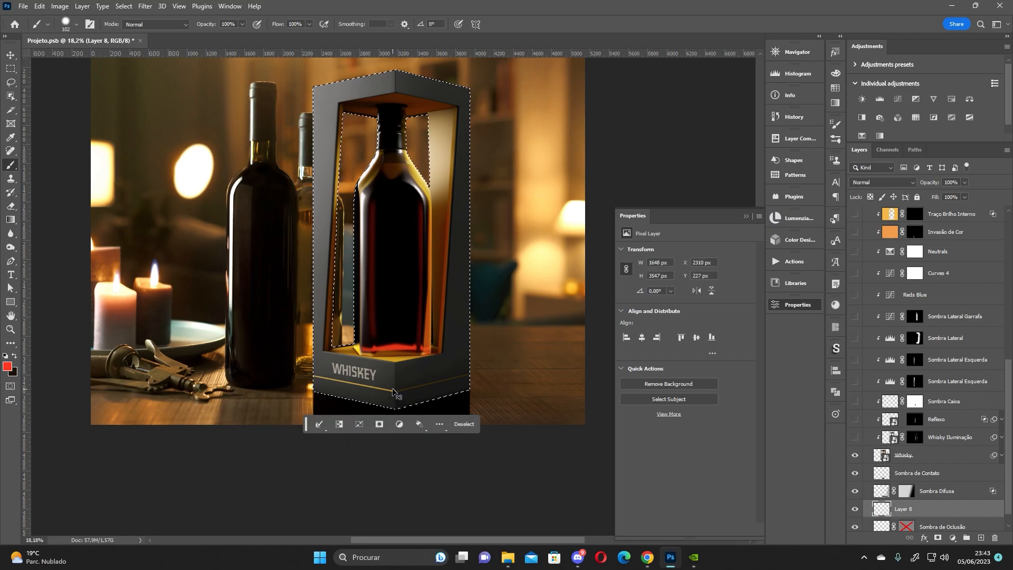
{"action": "key", "text": "ctrl+z"}
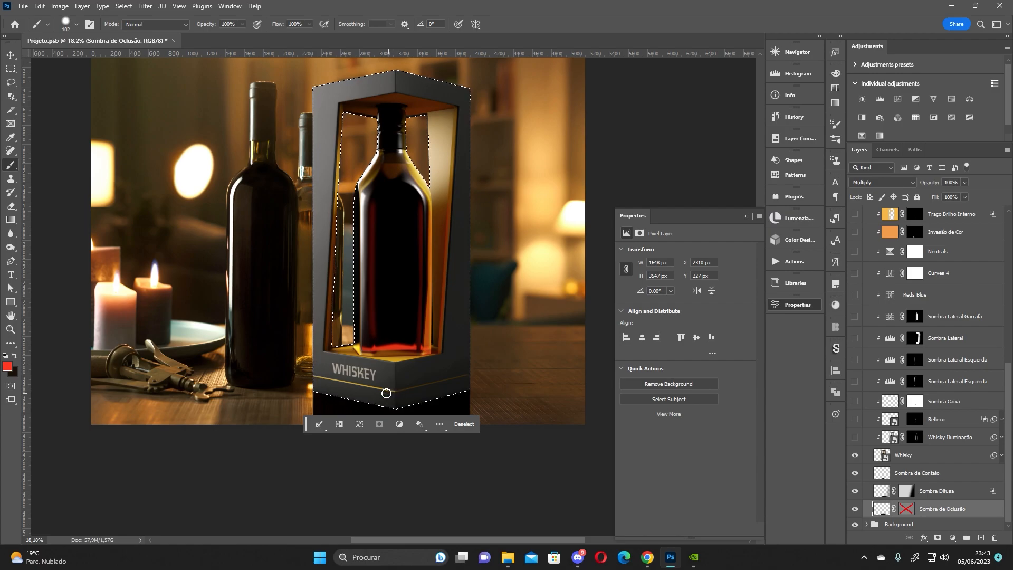
{"action": "key", "text": "ctrl+d"}
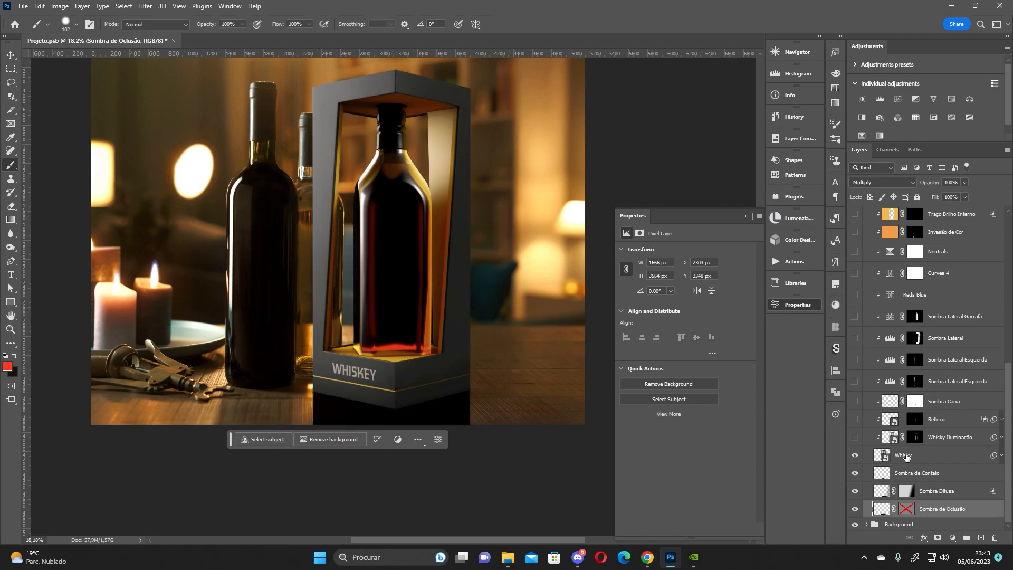
Free-transform the Sombra de Oclusão shape over the wine bottle, bring it back beneath the box and cancel the transform.
{"action": "key", "text": "ctrl+t"}
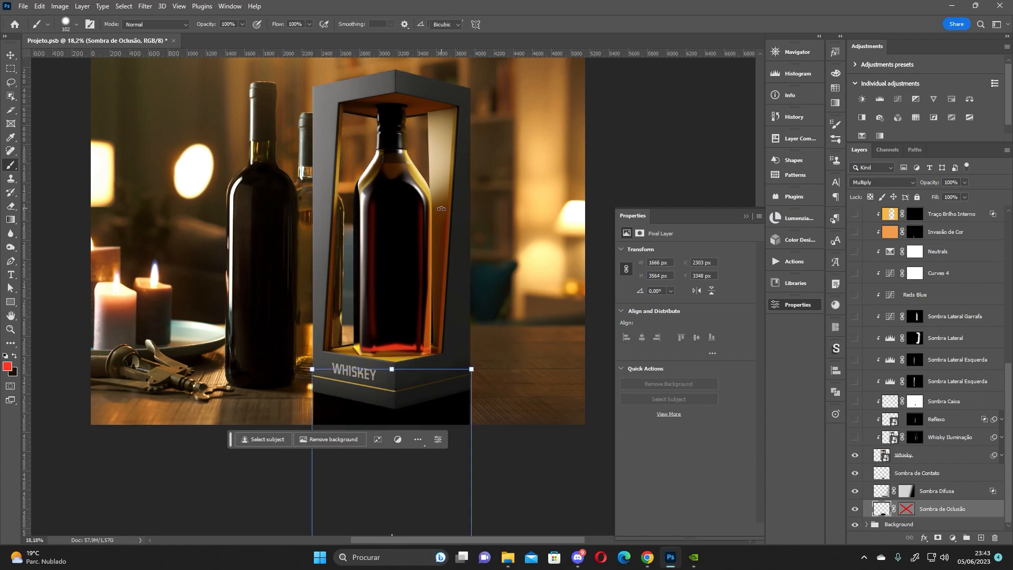
{"action": "left_click", "coordinate": [374, 521]}
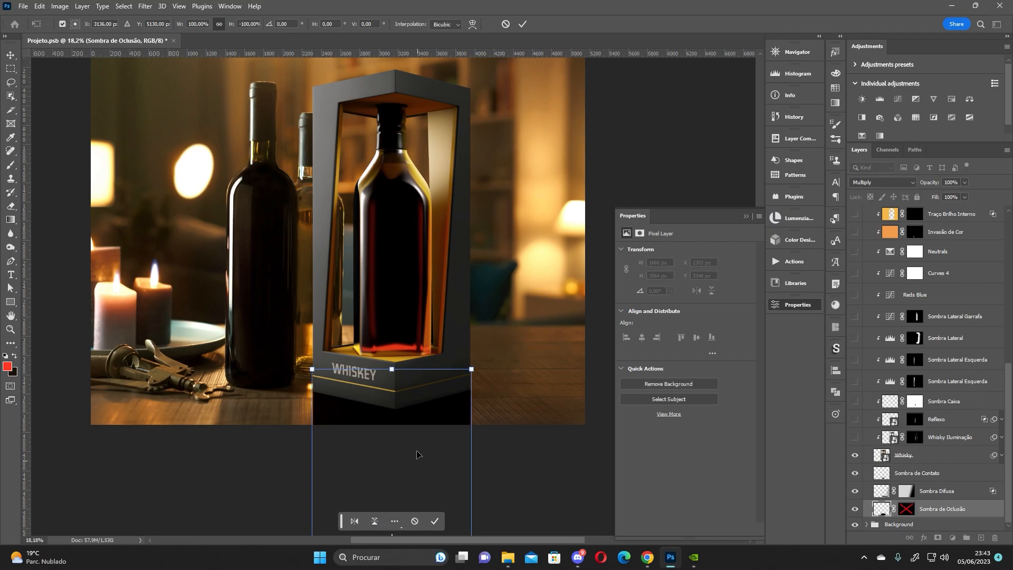
{"action": "left_click_drag", "start_coordinate": [402, 441], "coordinate": [191, 173]}
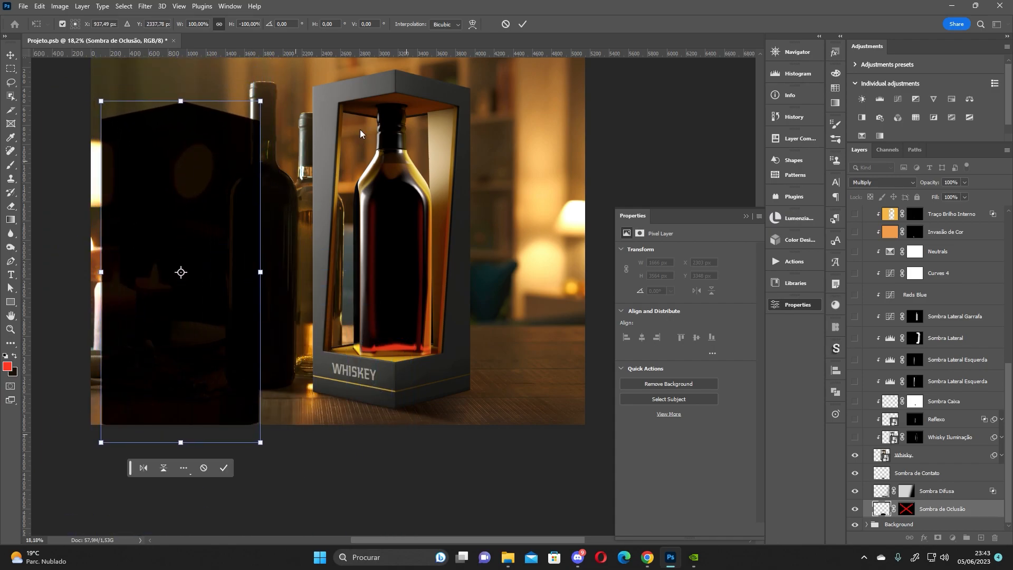
{"action": "left_click_drag", "start_coordinate": [220, 242], "coordinate": [422, 505]}
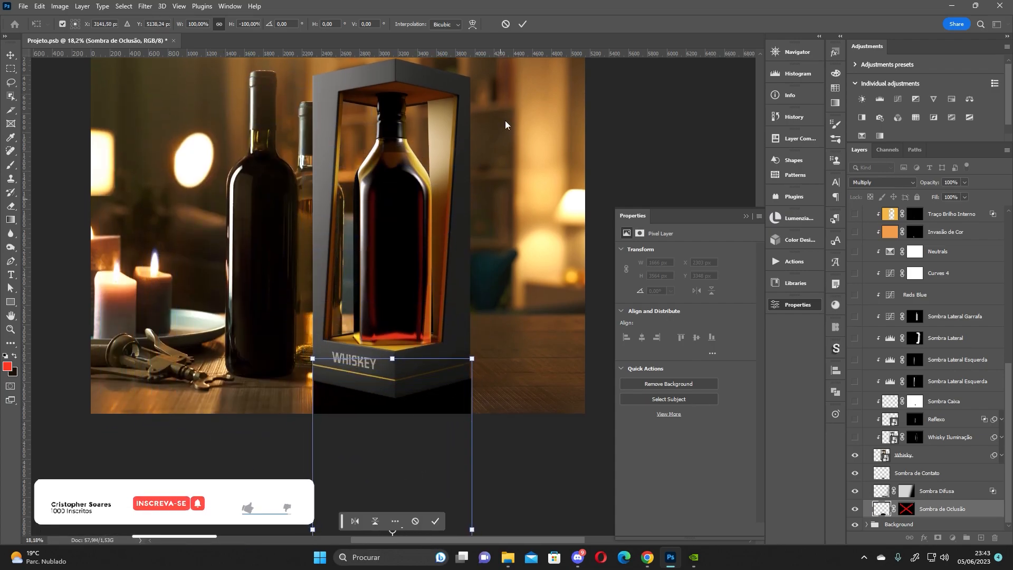
{"action": "left_click", "coordinate": [505, 23]}
{"action": "key", "text": "b"}
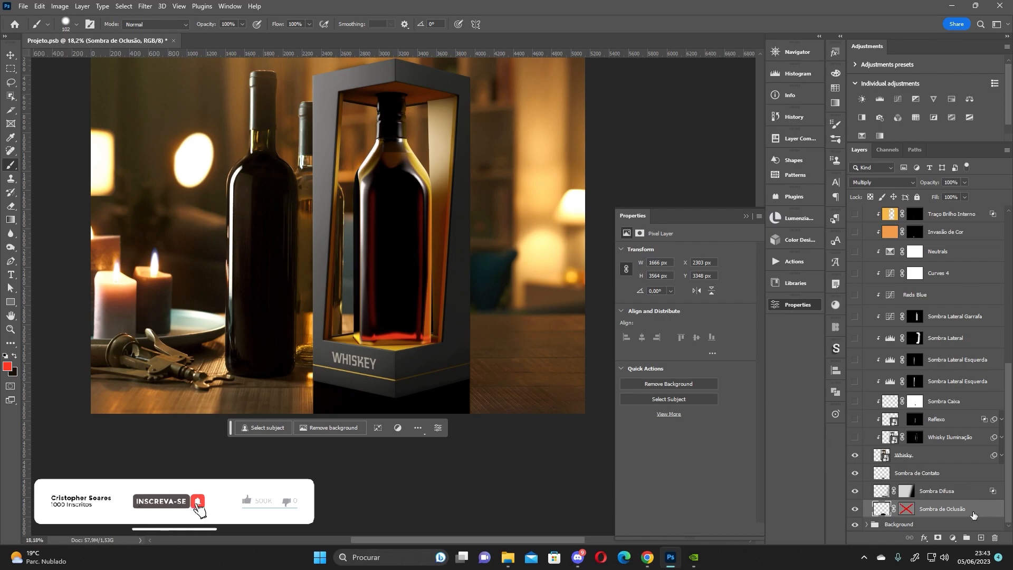
Re-enable the Sombra de Oclusão layer mask and fill it with black.
{"action": "left_click", "coordinate": [905, 512], "text": "shift"}
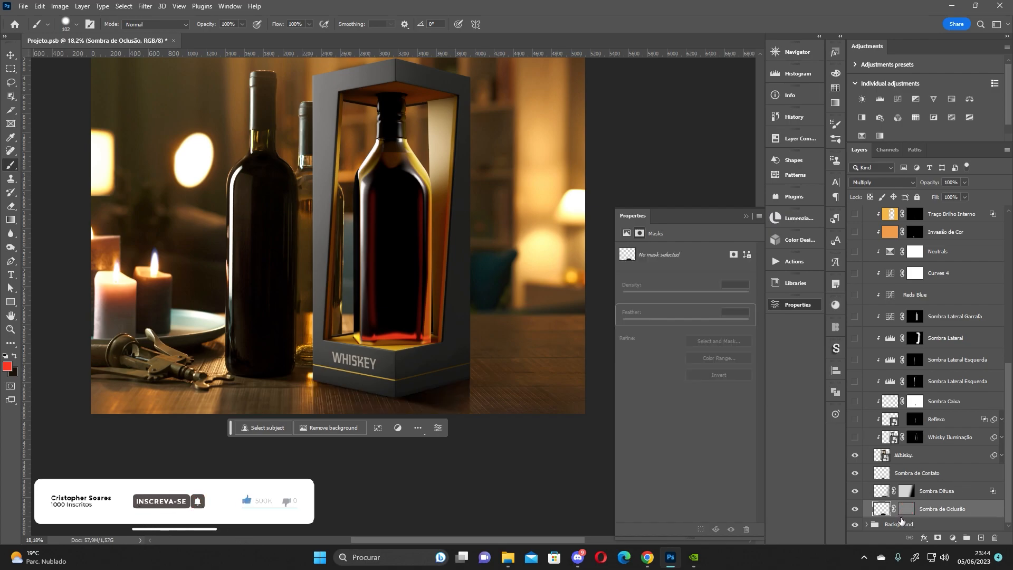
{"action": "left_click", "coordinate": [905, 510]}
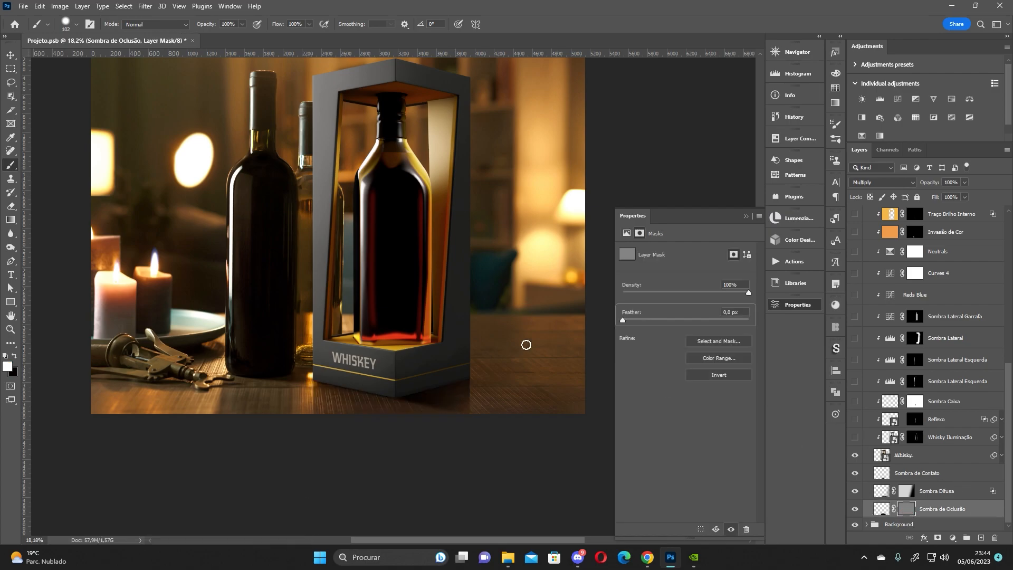
{"action": "left_click", "coordinate": [11, 221]}
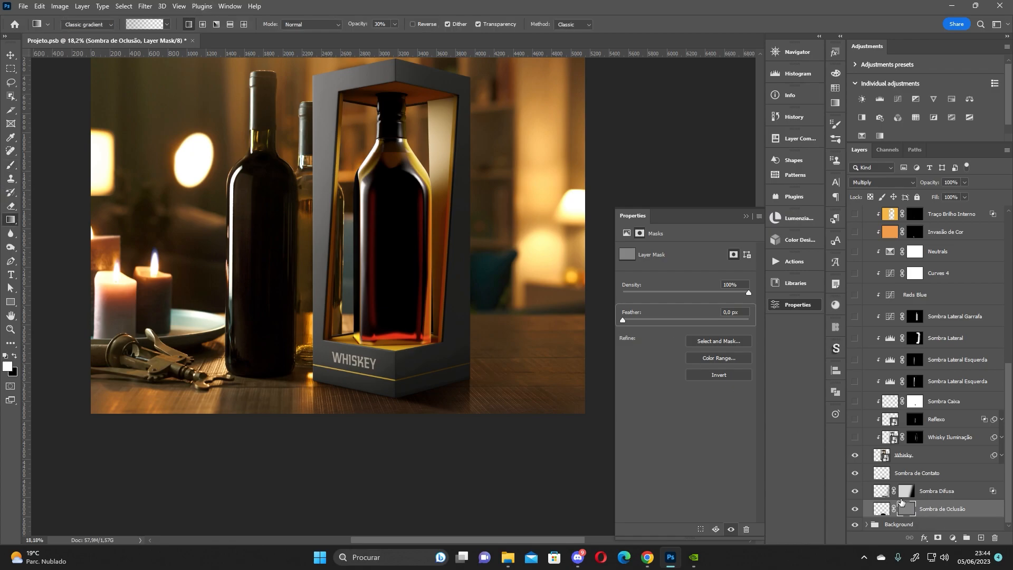
{"action": "key", "text": "ctrl+BackSpace"}
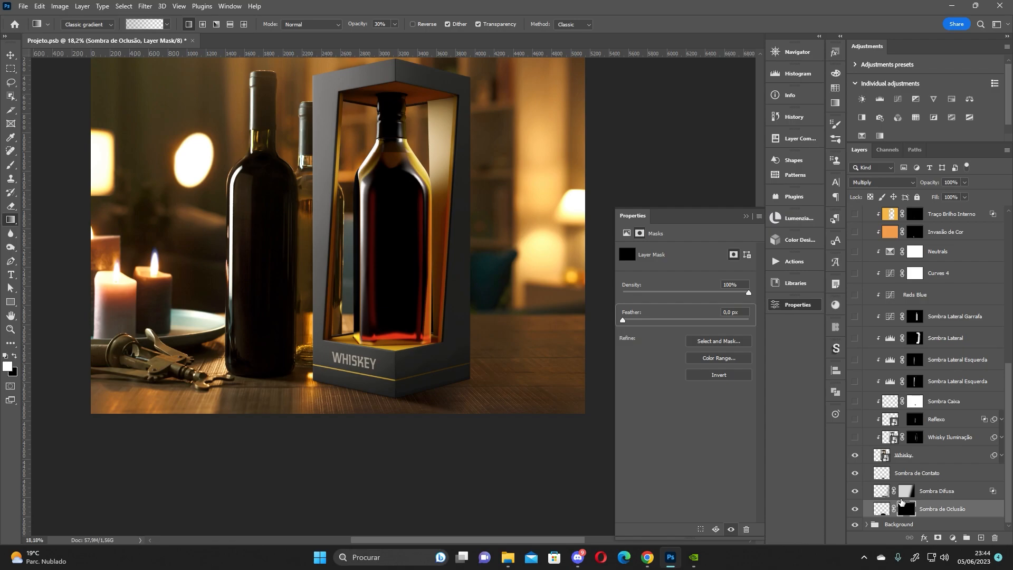
Change the first colour stop of the fade-to-transparent gradient to white and accept the gradient.
{"action": "left_click", "coordinate": [132, 25]}
{"action": "left_click", "coordinate": [583, 373]}
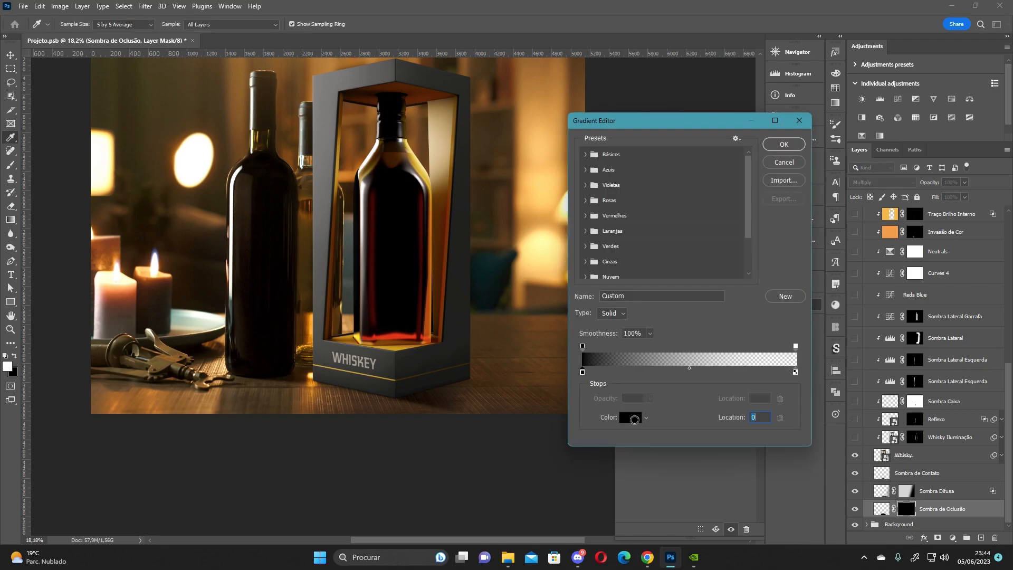
{"action": "left_click", "coordinate": [633, 417]}
{"action": "left_click", "coordinate": [623, 329]}
{"action": "left_click", "coordinate": [861, 324]}
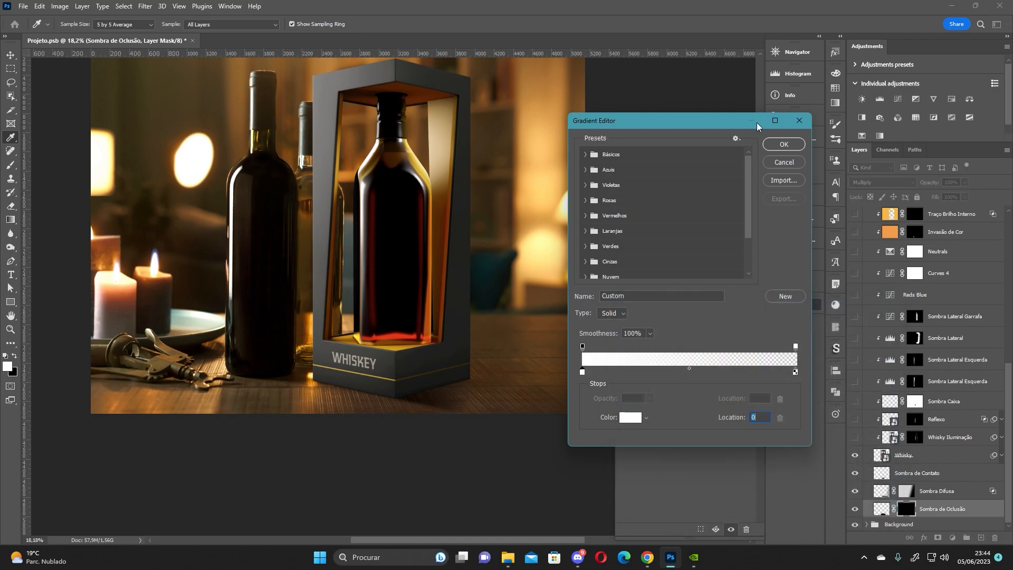
{"action": "left_click", "coordinate": [783, 144]}
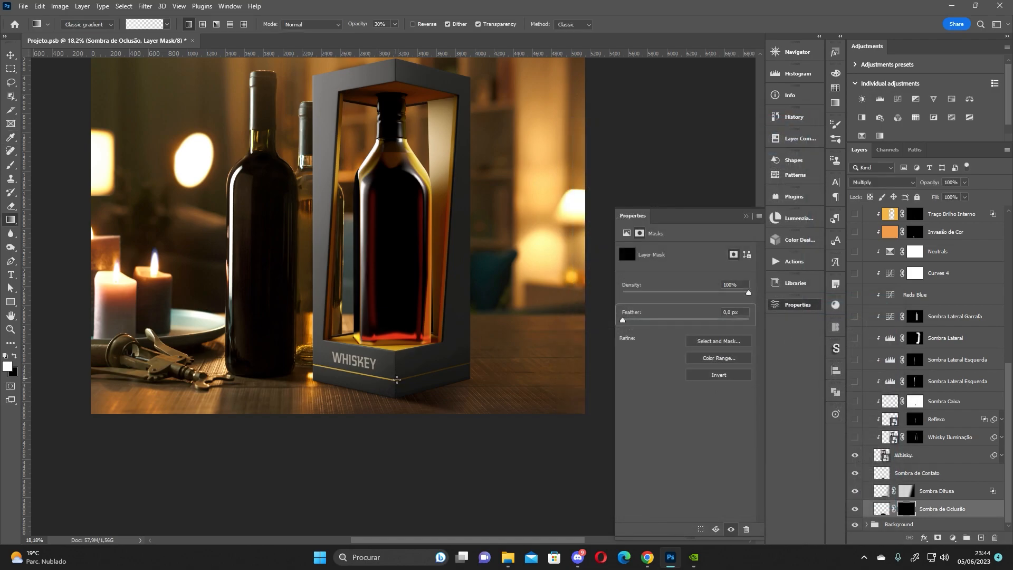
Apply white gradient passes at 30% opacity downward from the box's base on the Sombra de Oclusão mask, undoing the excess passes.
{"action": "left_click_drag", "start_coordinate": [384, 384], "coordinate": [382, 438]}
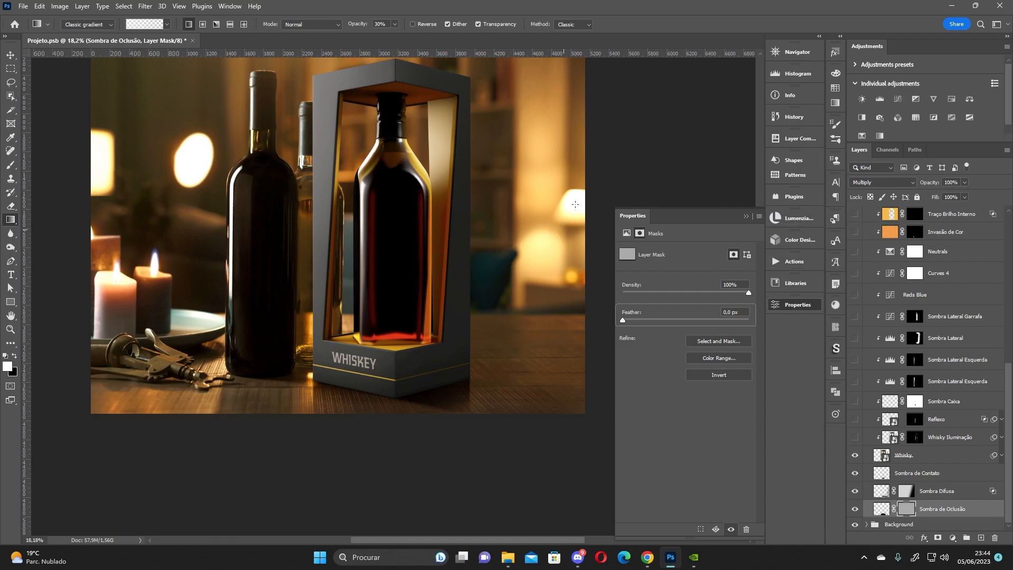
{"action": "left_click_drag", "start_coordinate": [389, 329], "coordinate": [390, 348]}
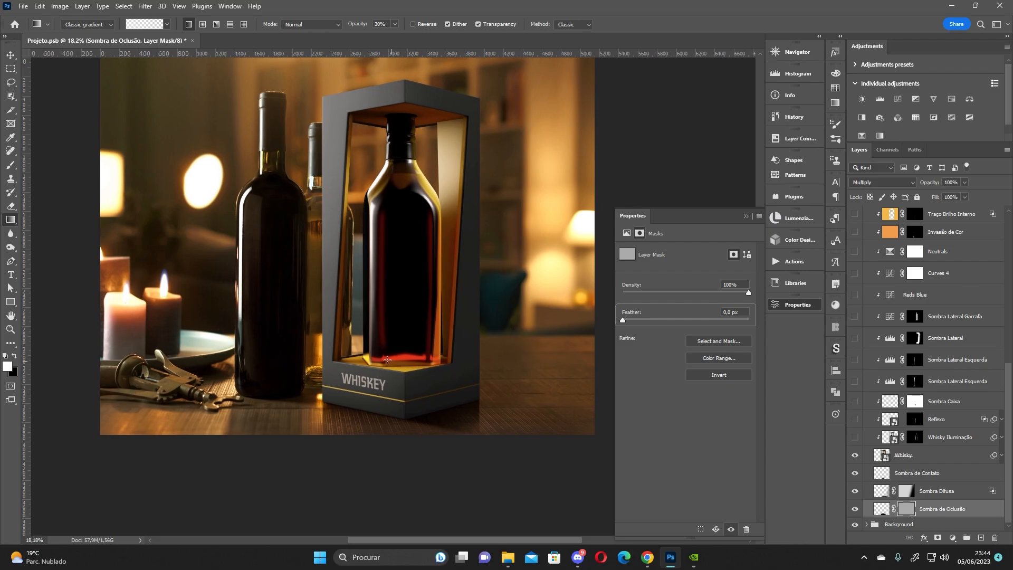
{"action": "key", "text": "ctrl+z"}
{"action": "key", "text": "ctrl+z"}
{"action": "key", "text": "ctrl+shift+z"}
{"action": "key", "text": "ctrl+shift+z"}
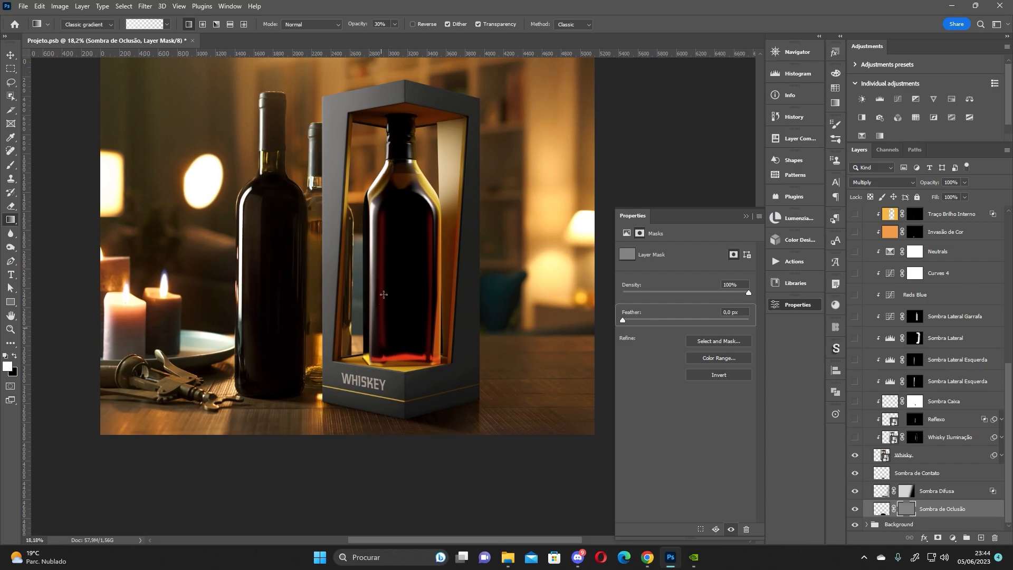
{"action": "left_click_drag", "start_coordinate": [396, 381], "coordinate": [400, 395]}
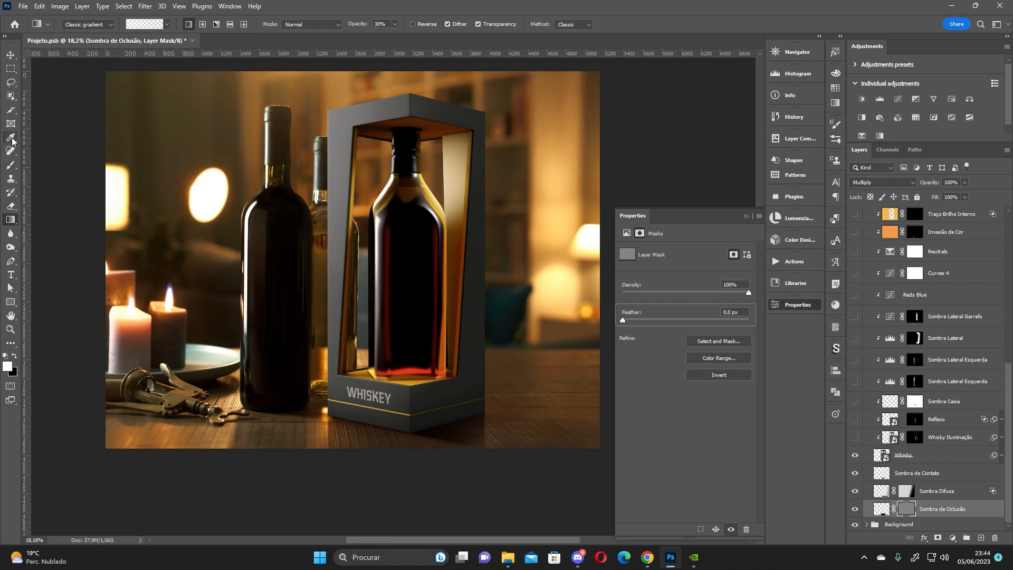
Add a new layer and brush red marks on the table below the wine bottle and box.
{"action": "left_click", "coordinate": [10, 165]}
{"action": "left_click", "coordinate": [980, 537]}
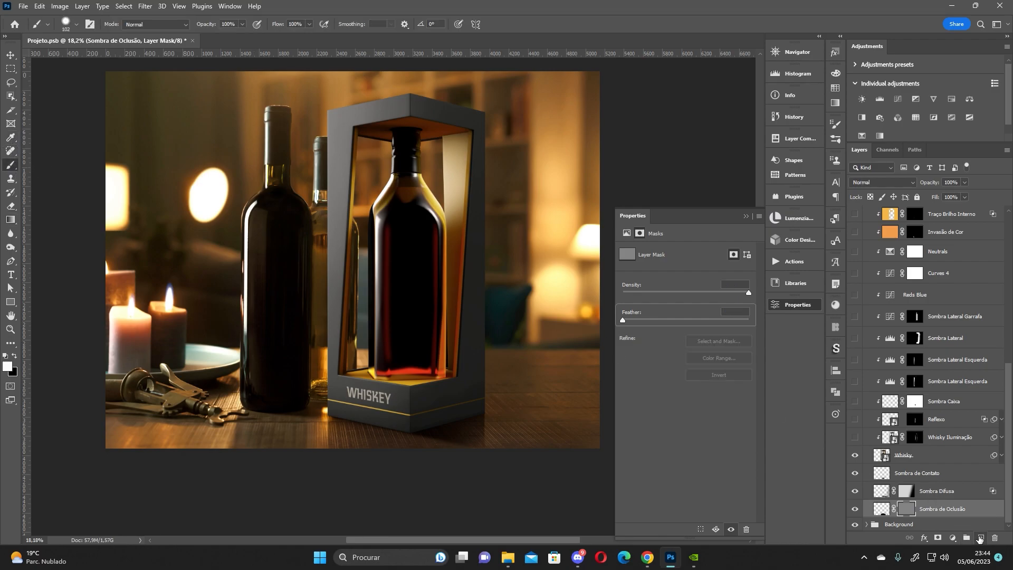
{"action": "left_click_drag", "start_coordinate": [249, 435], "coordinate": [369, 440]}
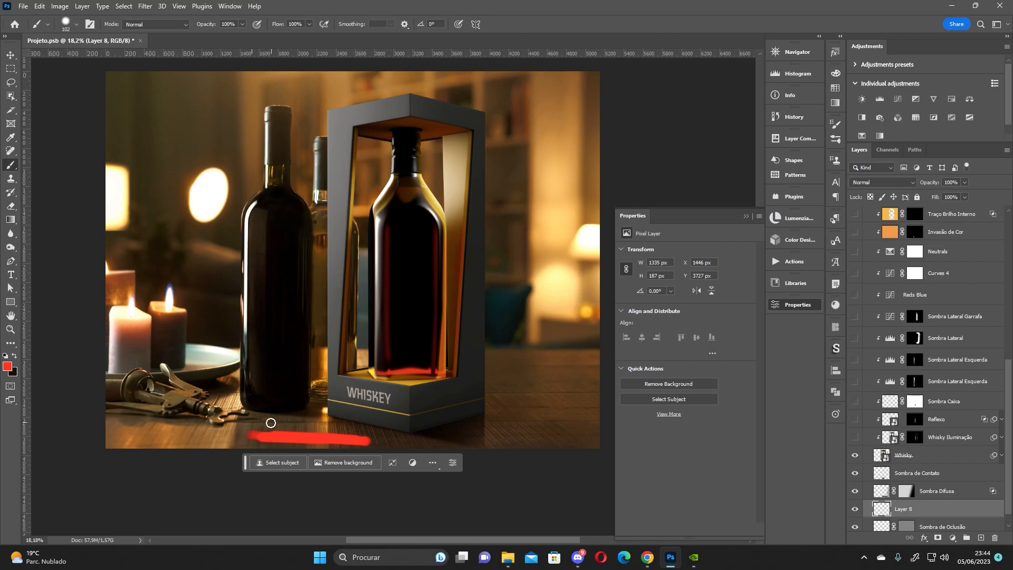
{"action": "left_click_drag", "start_coordinate": [249, 422], "coordinate": [290, 421]}
Undo the red marks and delete the temporary layer above Sombra de Oclusão.
{"action": "key", "text": "ctrl+z"}
{"action": "key", "text": "ctrl+z"}
{"action": "key", "text": "ctrl+z"}
{"action": "key", "text": "ctrl+z"}
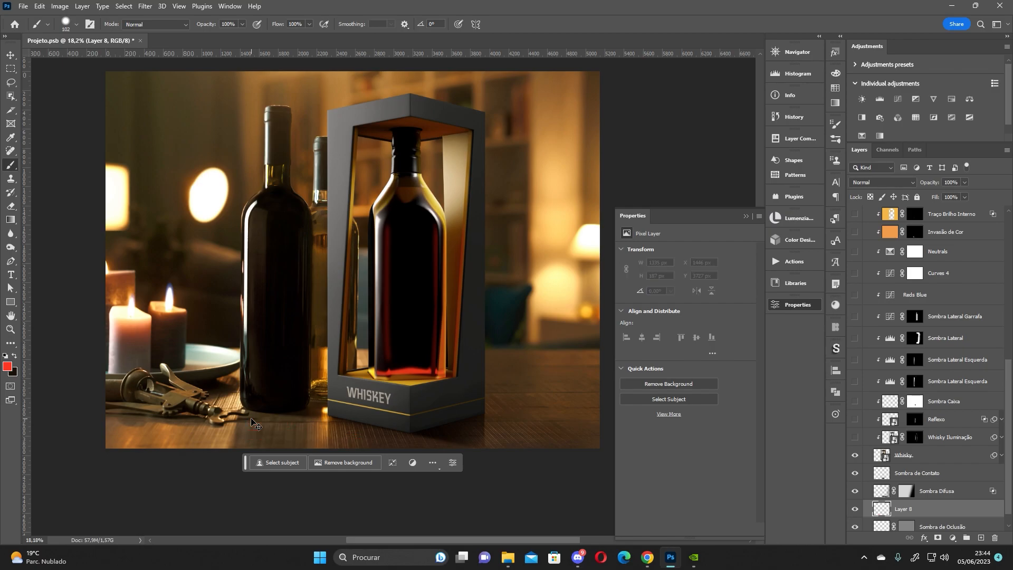
{"action": "key", "text": "Delete"}
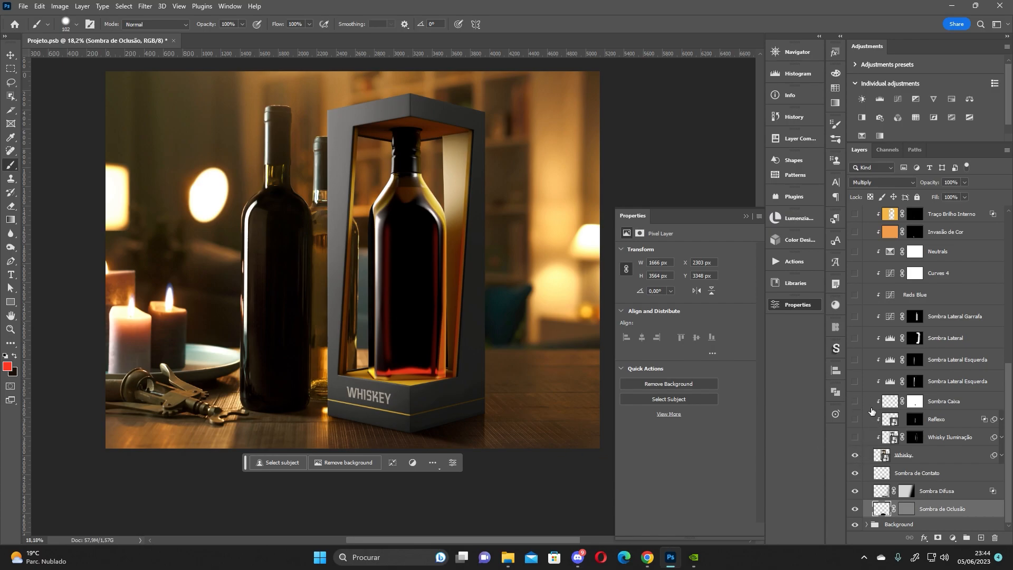
Select the Whisky Iluminação layer and toggle its visibility repeatedly to compare the lighting on the whiskey bottle.
{"action": "left_click", "coordinate": [889, 439]}
{"action": "left_click", "coordinate": [855, 438]}
{"action": "left_click", "coordinate": [855, 438]}
{"action": "left_click", "coordinate": [855, 438]}
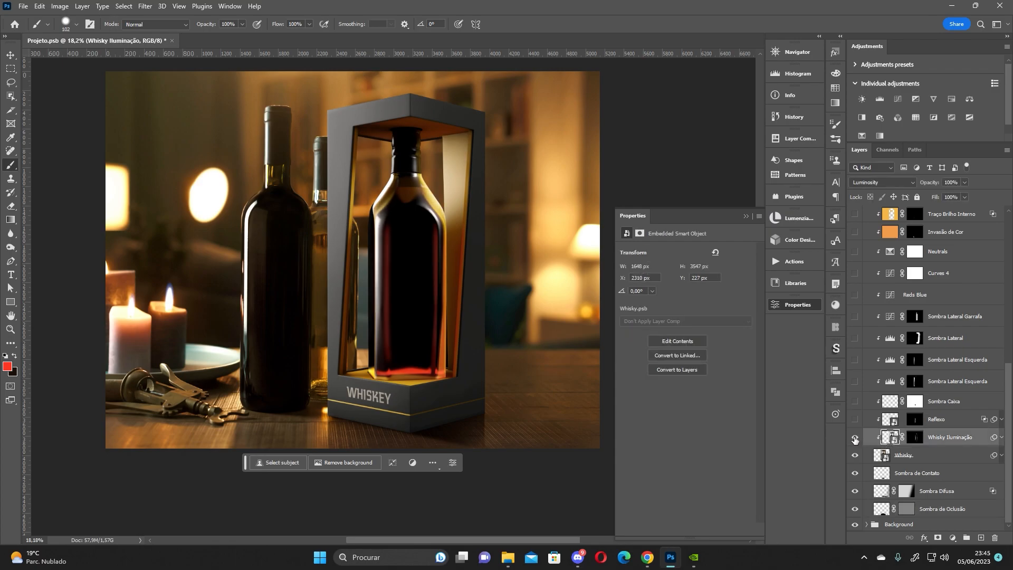
{"action": "left_click", "coordinate": [855, 437]}
{"action": "left_click", "coordinate": [855, 439]}
{"action": "left_click", "coordinate": [855, 439]}
{"action": "left_click", "coordinate": [855, 438]}
{"action": "left_click", "coordinate": [857, 437]}
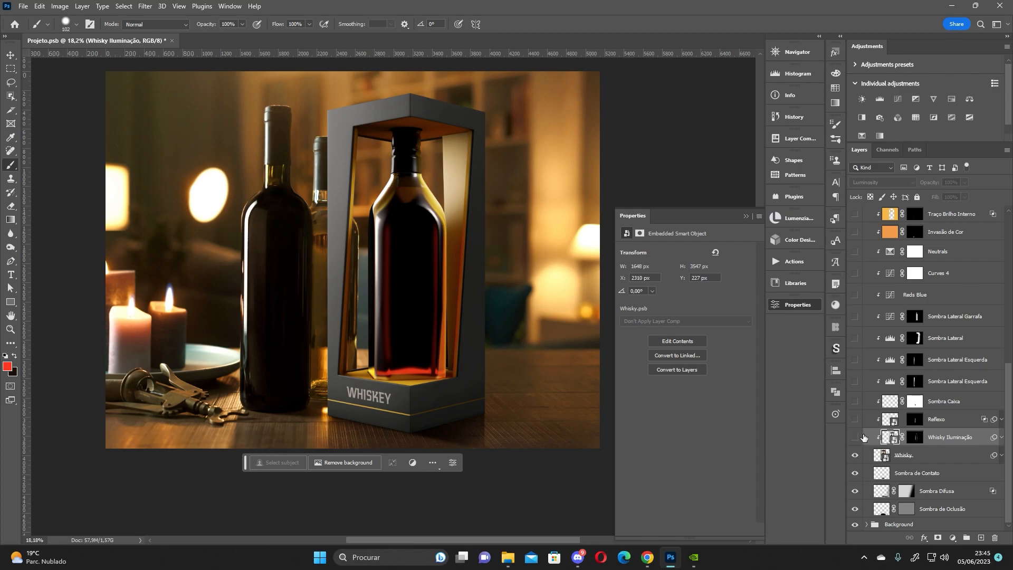
{"action": "left_click", "coordinate": [856, 437]}
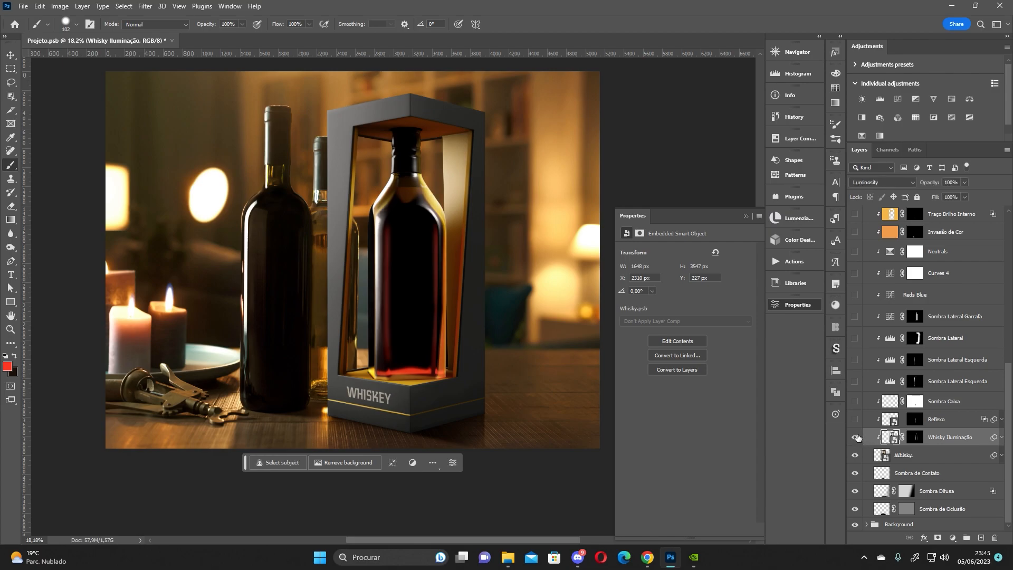
{"action": "left_click", "coordinate": [856, 438]}
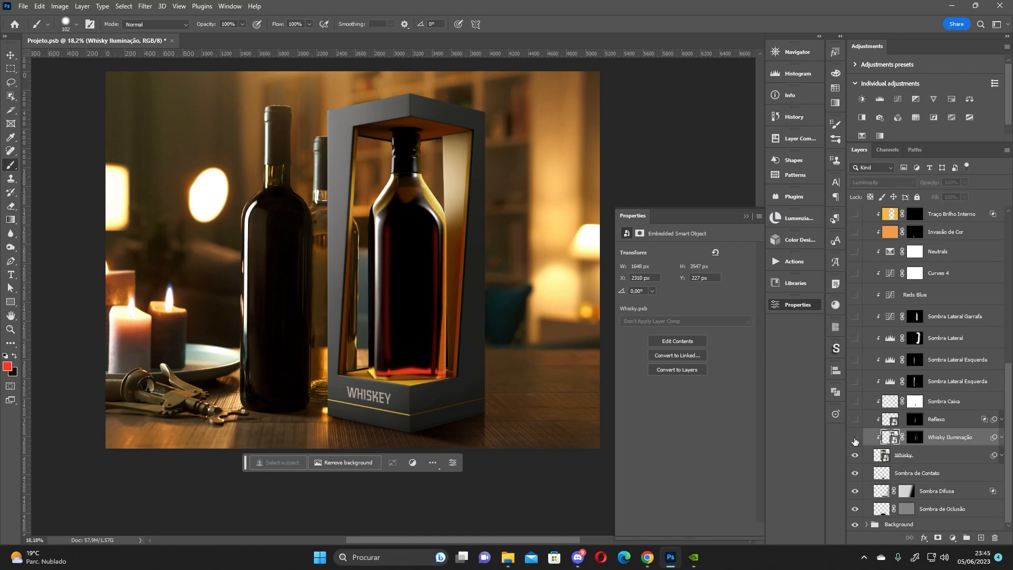
Duplicate the Whisky layer as a new smart object via copy and clip the copy to the original layer.
{"action": "left_click", "coordinate": [855, 439]}
{"action": "left_click", "coordinate": [854, 440]}
{"action": "left_click", "coordinate": [928, 455]}
{"action": "right_click", "coordinate": [924, 455]}
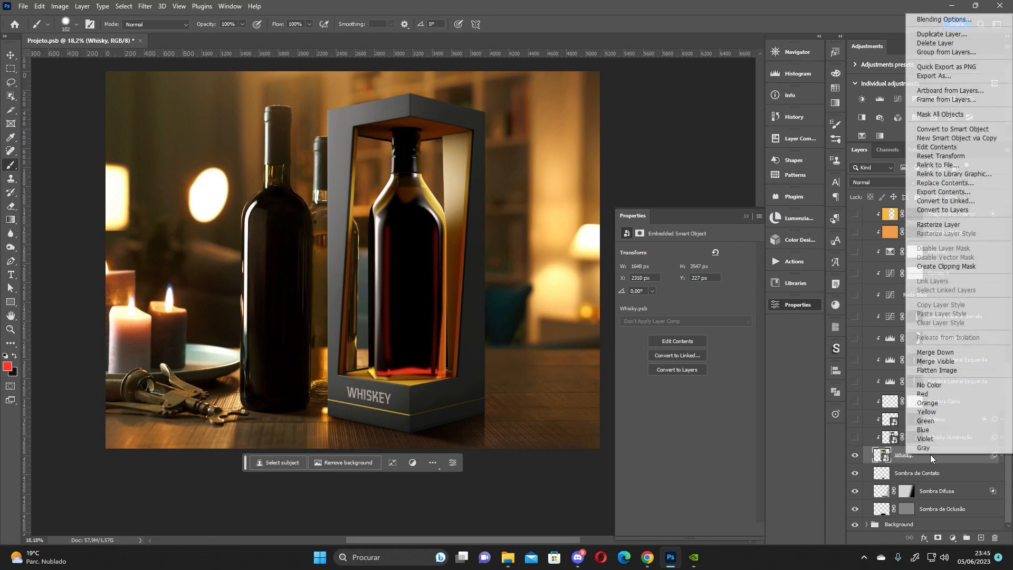
{"action": "left_click", "coordinate": [978, 139]}
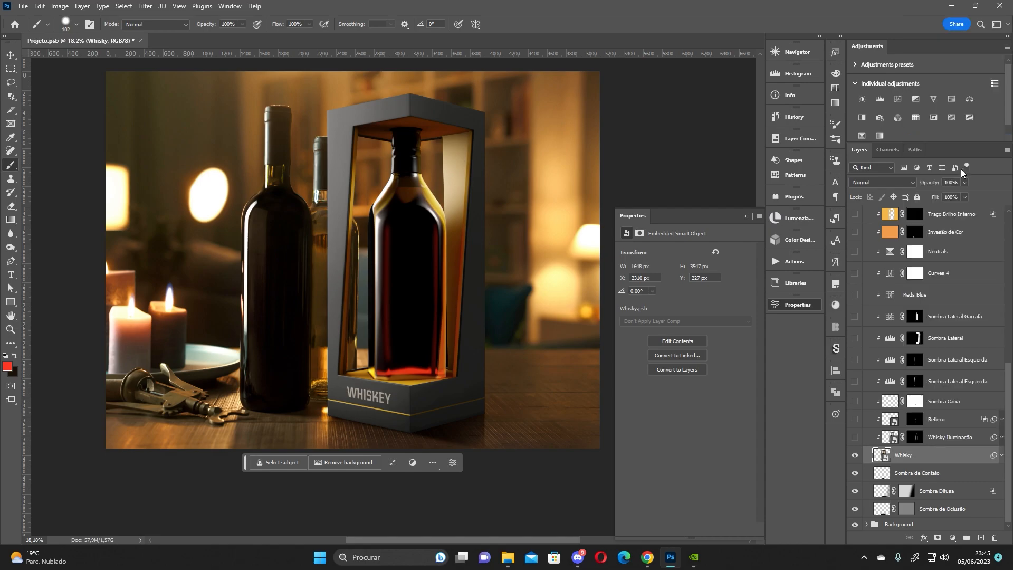
{"action": "right_click", "coordinate": [941, 459]}
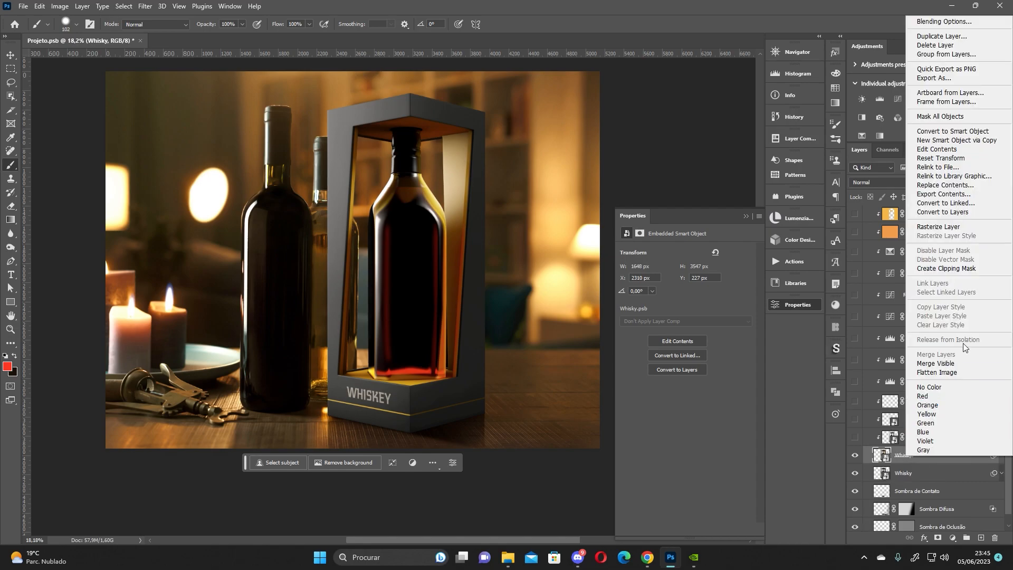
{"action": "left_click", "coordinate": [969, 271]}
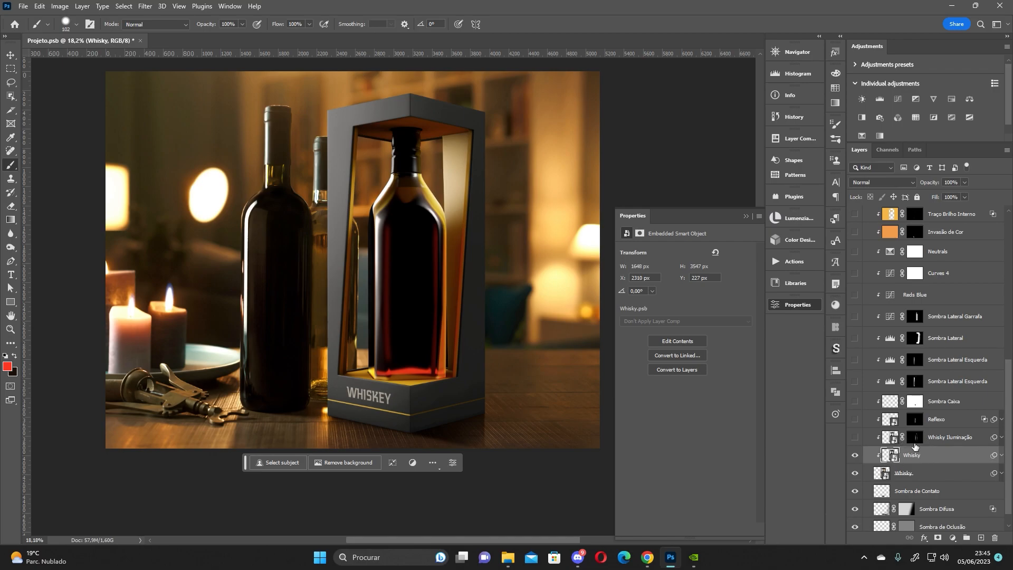
Open the first Camera Raw filter on the Whisky Iluminação layer and try the Color profile before returning to Monochrome.
{"action": "left_click", "coordinate": [891, 441]}
{"action": "left_click", "coordinate": [1001, 437]}
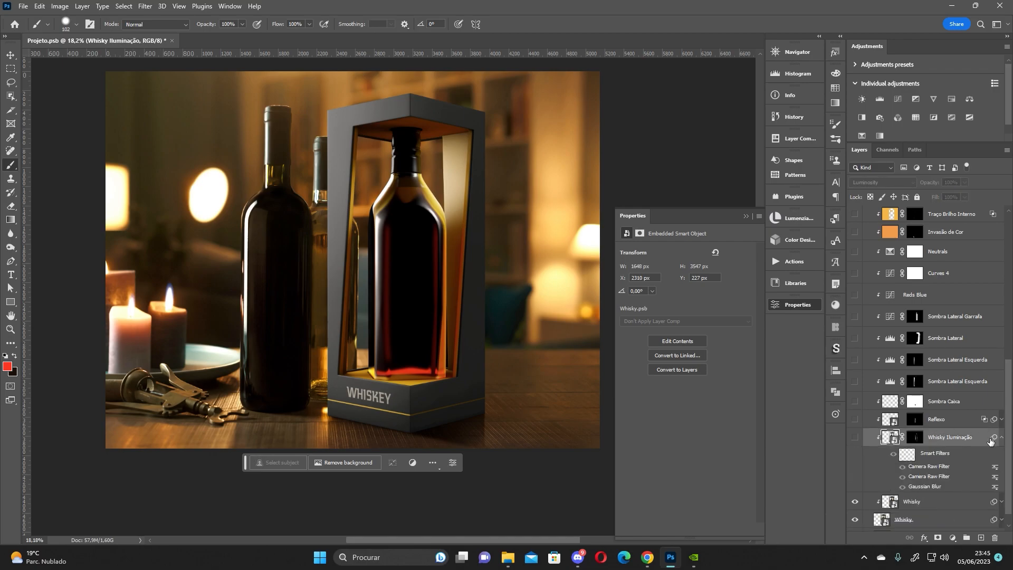
{"action": "double_click", "coordinate": [919, 468]}
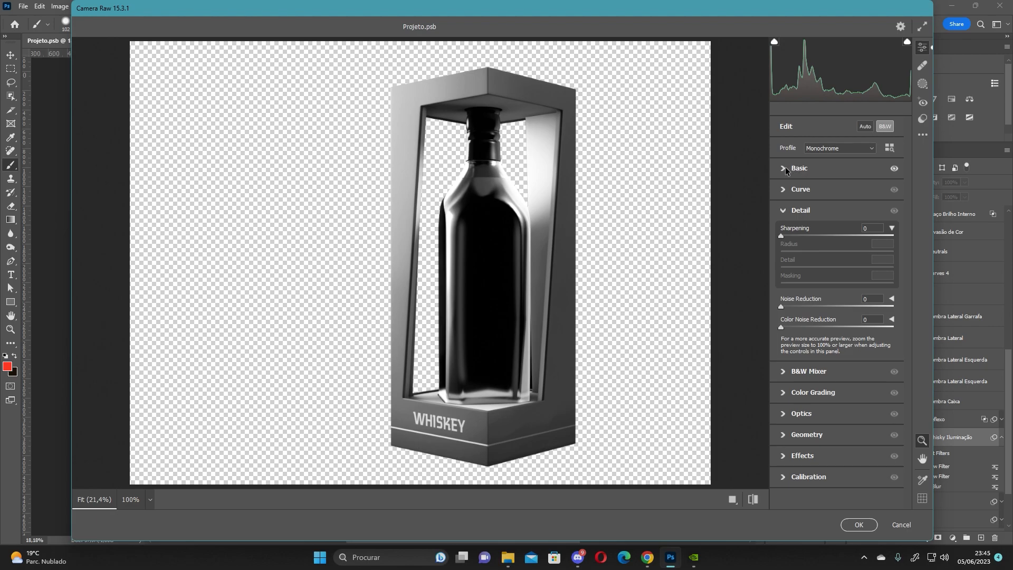
{"action": "left_click", "coordinate": [832, 149]}
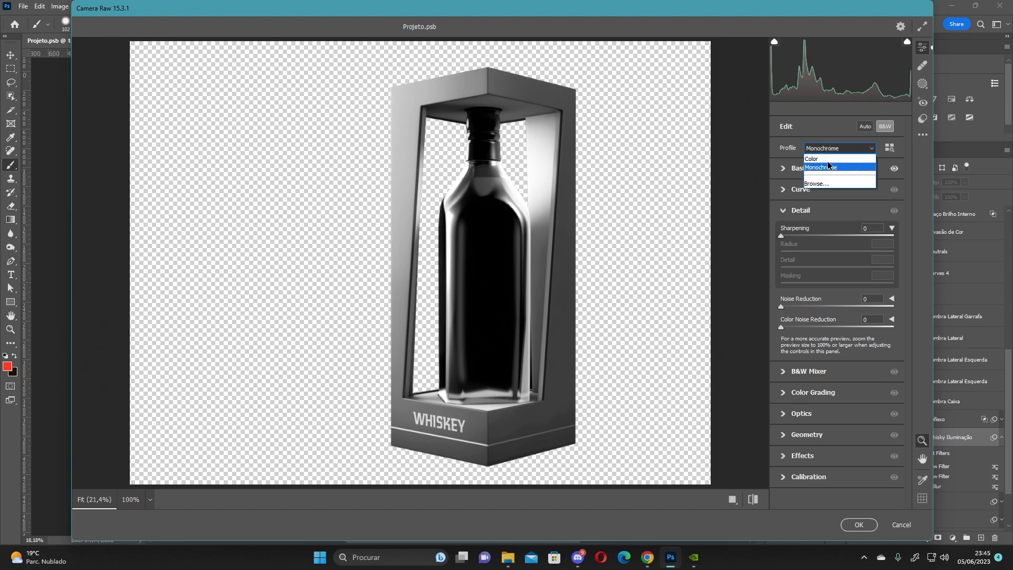
{"action": "left_click", "coordinate": [820, 159]}
{"action": "left_click", "coordinate": [828, 150]}
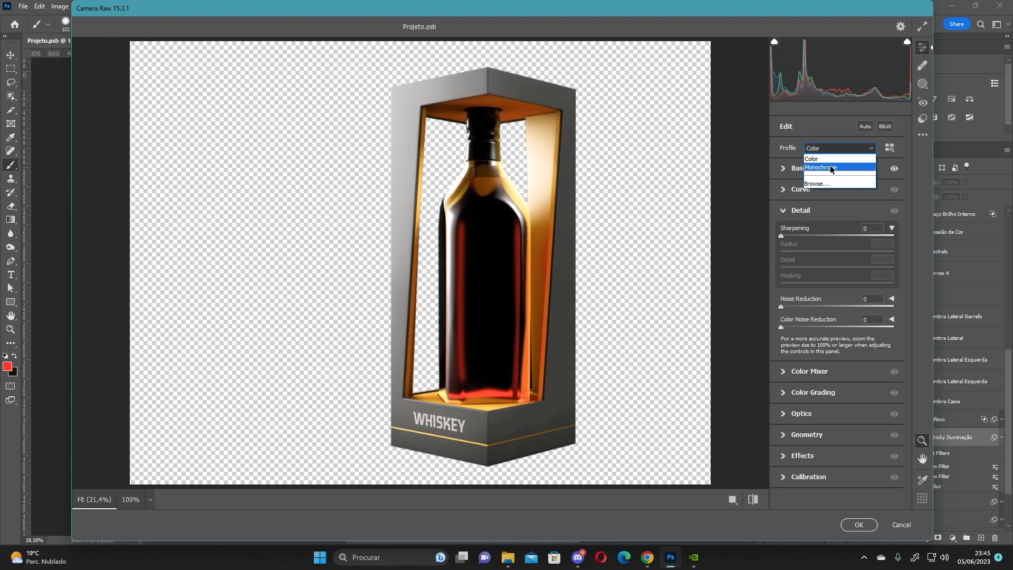
{"action": "left_click", "coordinate": [832, 168]}
Try Exposure +1.15, Contrast +7 and Highlights +34 in the Camera Raw filter, review its other adjustment groups, and discard the edits.
{"action": "left_click", "coordinate": [786, 169]}
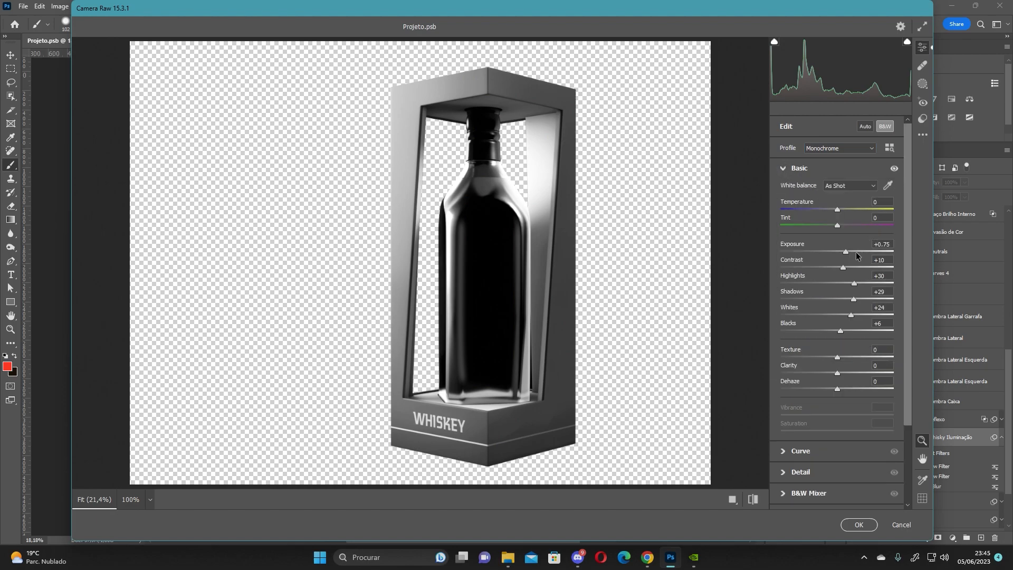
{"action": "left_click_drag", "start_coordinate": [848, 256], "coordinate": [856, 284]}
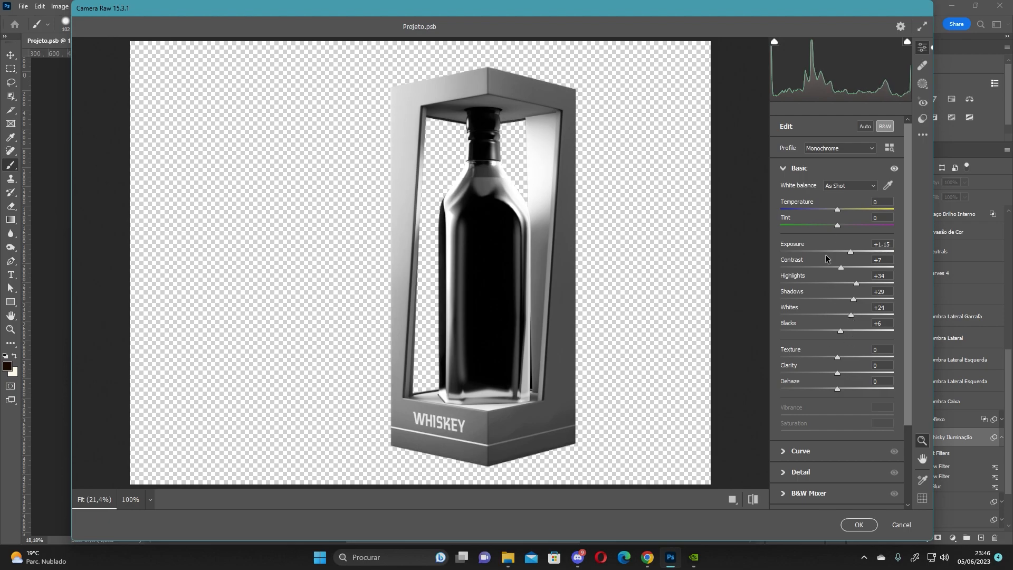
{"action": "left_click", "coordinate": [784, 474]}
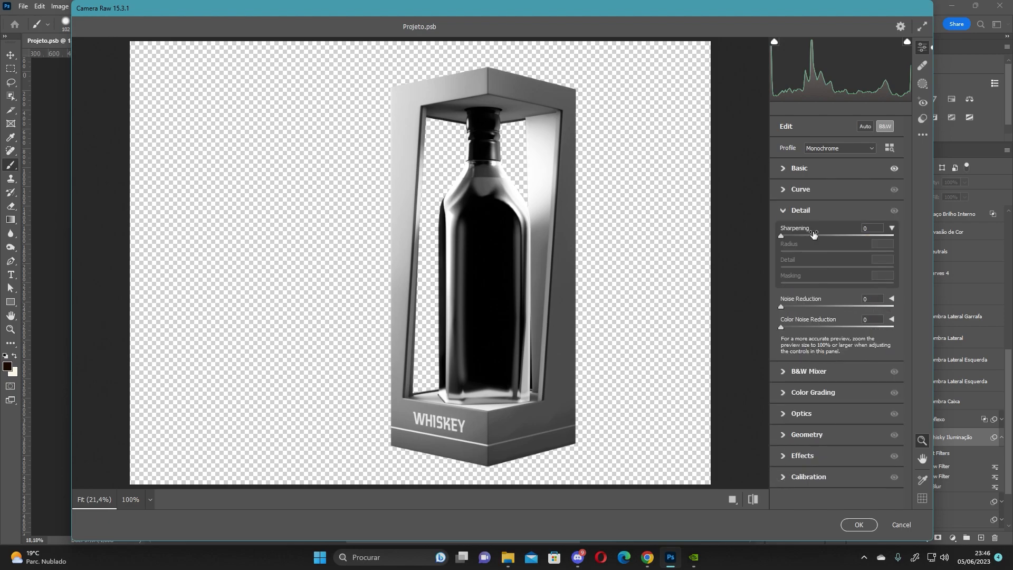
{"action": "left_click", "coordinate": [786, 213]}
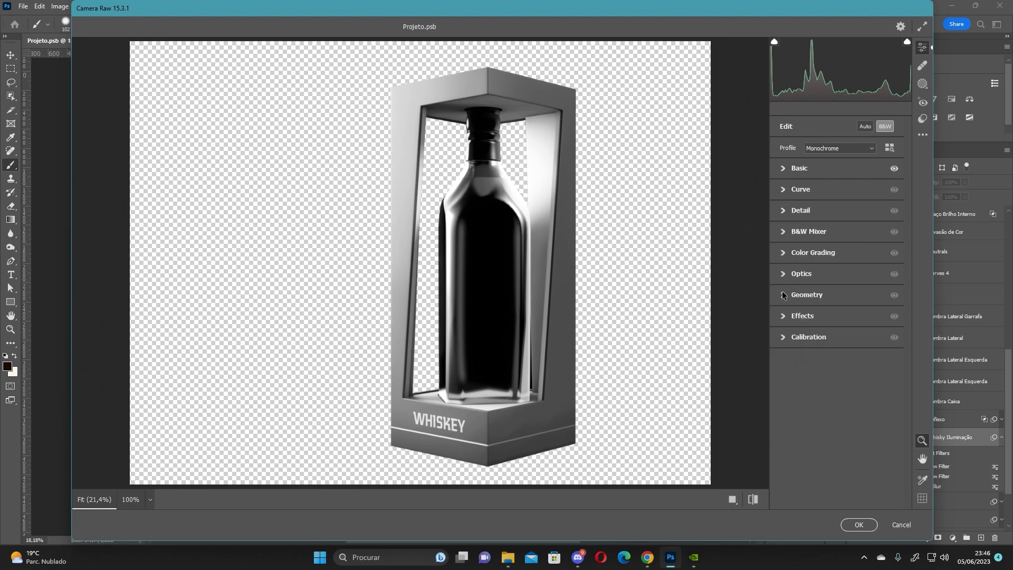
{"action": "left_click", "coordinate": [782, 295]}
{"action": "left_click", "coordinate": [782, 295]}
{"action": "left_click", "coordinate": [783, 253]}
{"action": "left_click", "coordinate": [784, 254]}
{"action": "left_click", "coordinate": [783, 233]}
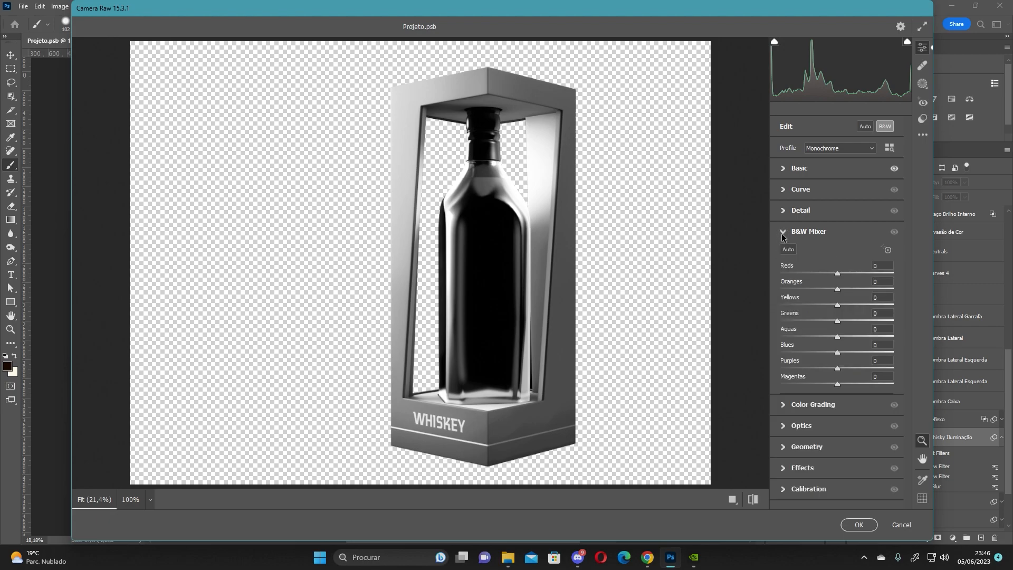
{"action": "left_click", "coordinate": [782, 234]}
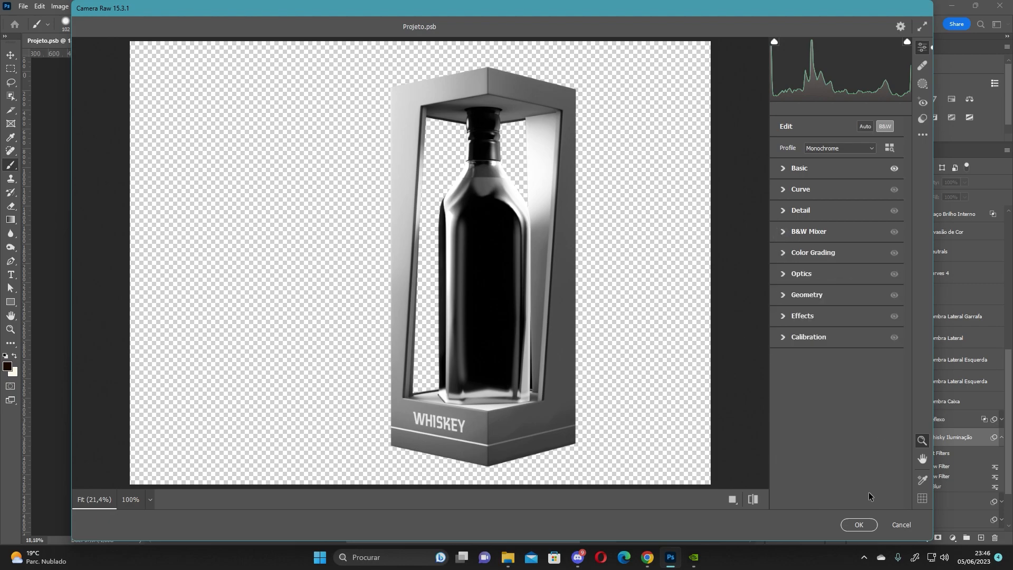
{"action": "left_click", "coordinate": [903, 523]}
Remove the clipped Whisky copy and collapse the smart filters of the Whisky Iluminação layer.
{"action": "left_click", "coordinate": [534, 228]}
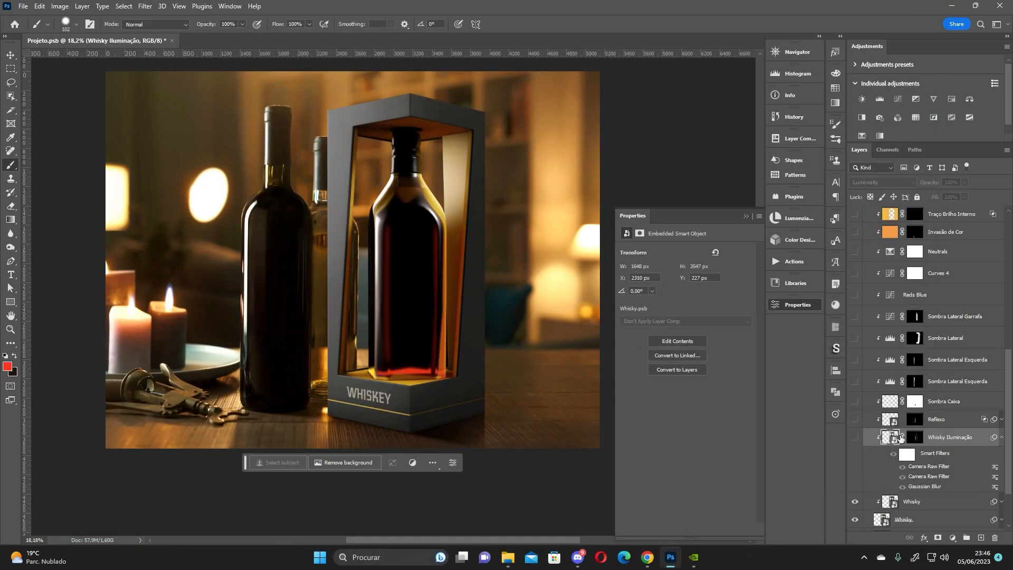
{"action": "left_click_drag", "start_coordinate": [898, 420], "coordinate": [899, 421]}
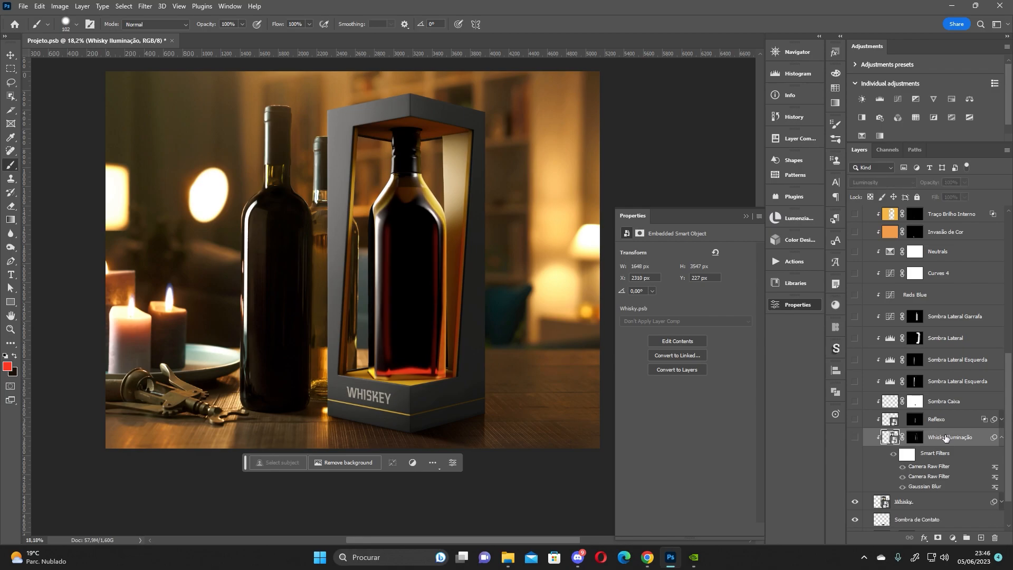
{"action": "left_click", "coordinate": [1001, 438]}
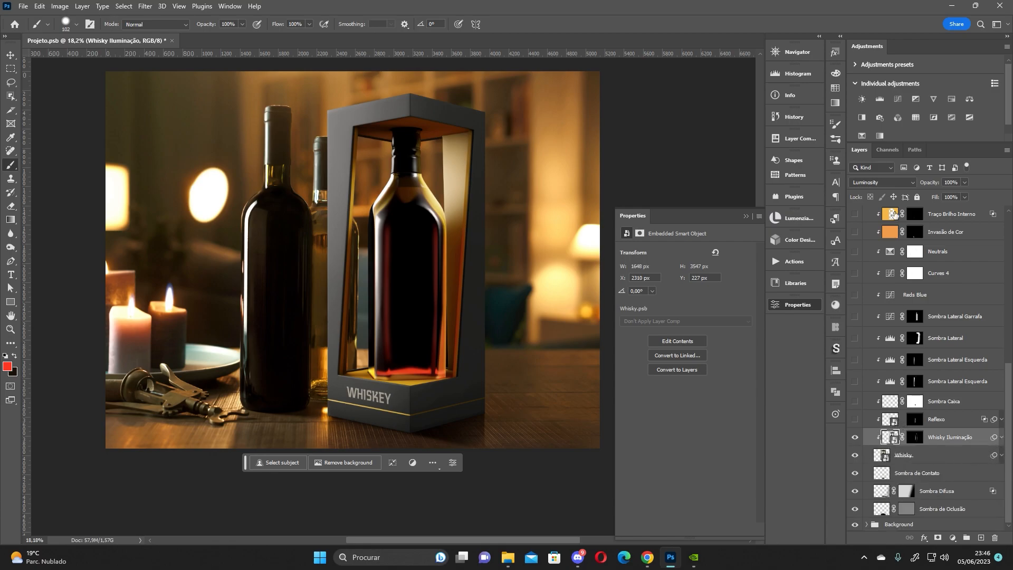
Reselect Luminosity as the Whisky Iluminação blend mode, inspect its layer mask, load the mask as a selection and deselect it.
{"action": "left_click", "coordinate": [882, 182]}
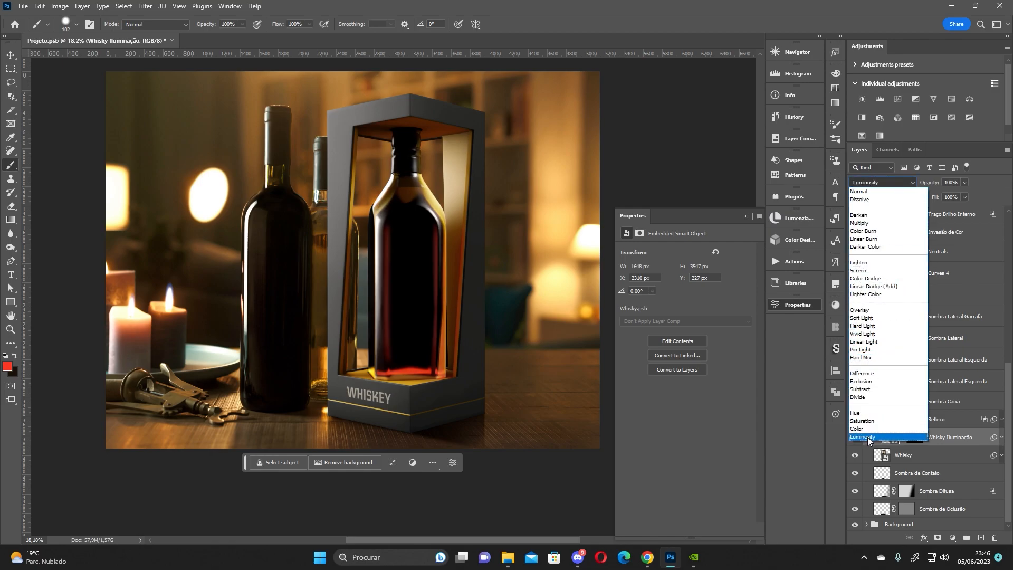
{"action": "left_click", "coordinate": [867, 437]}
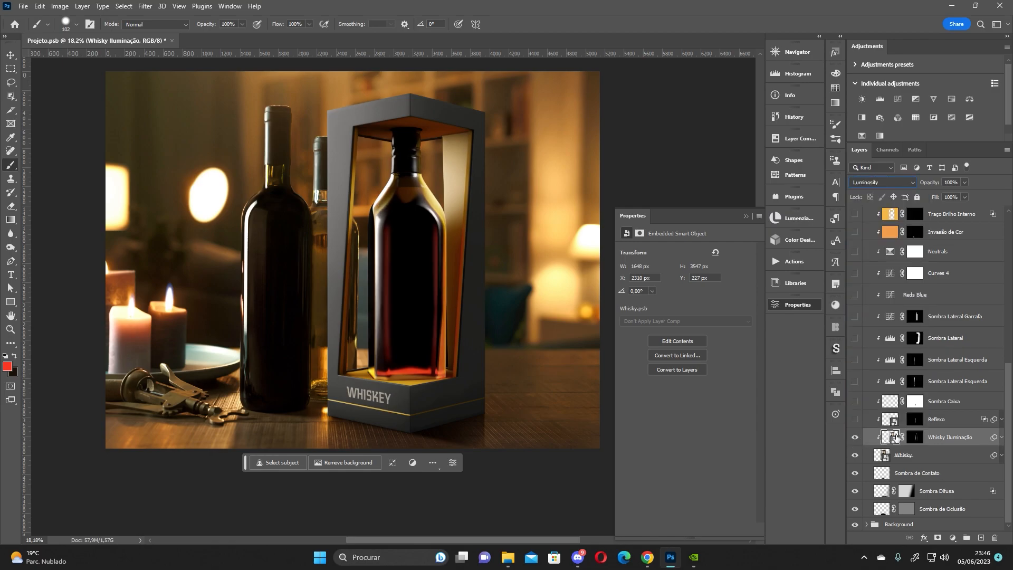
{"action": "left_click", "coordinate": [915, 439]}
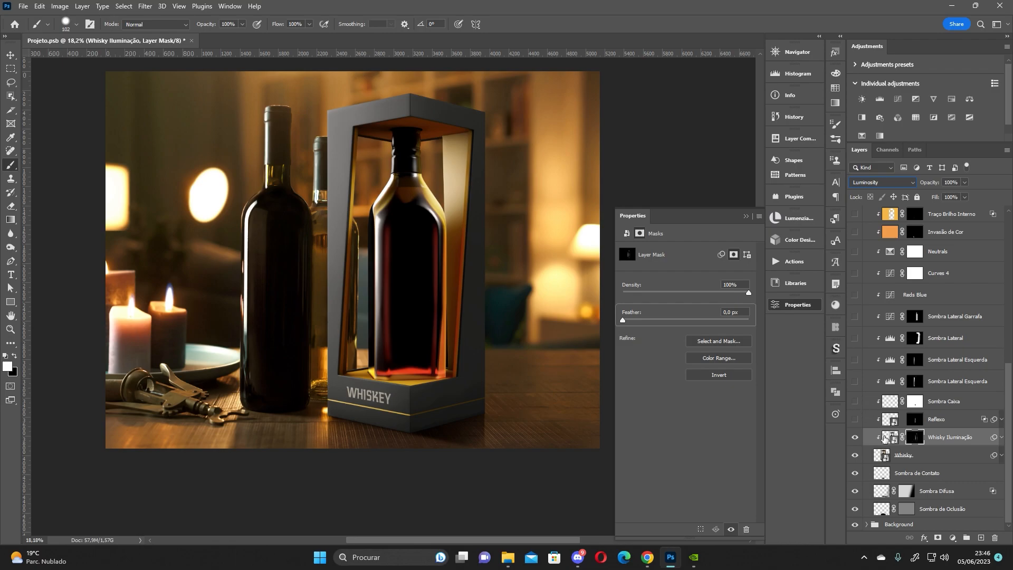
{"action": "left_click", "coordinate": [883, 437]}
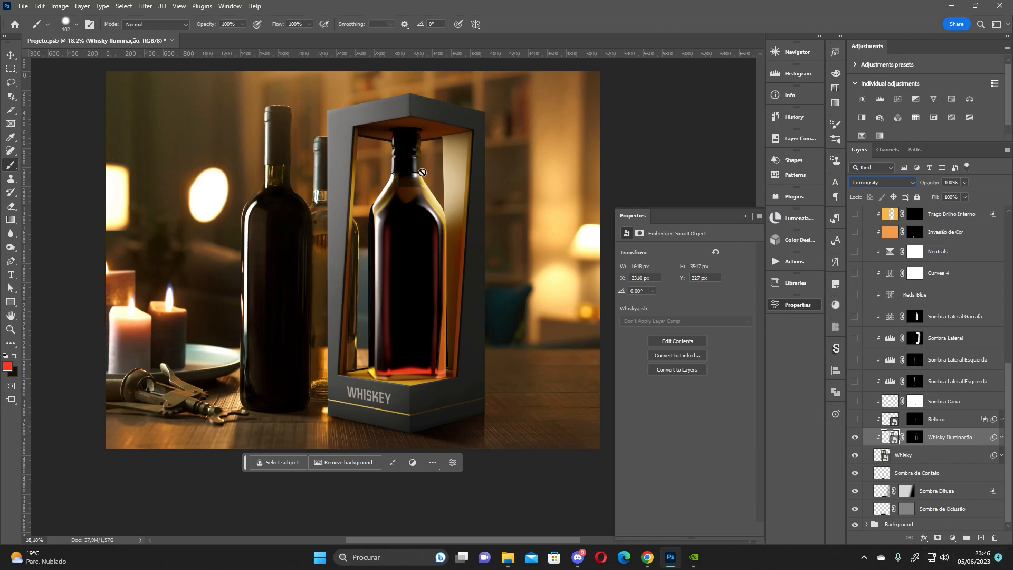
{"action": "left_click", "coordinate": [916, 441], "text": "ctrl"}
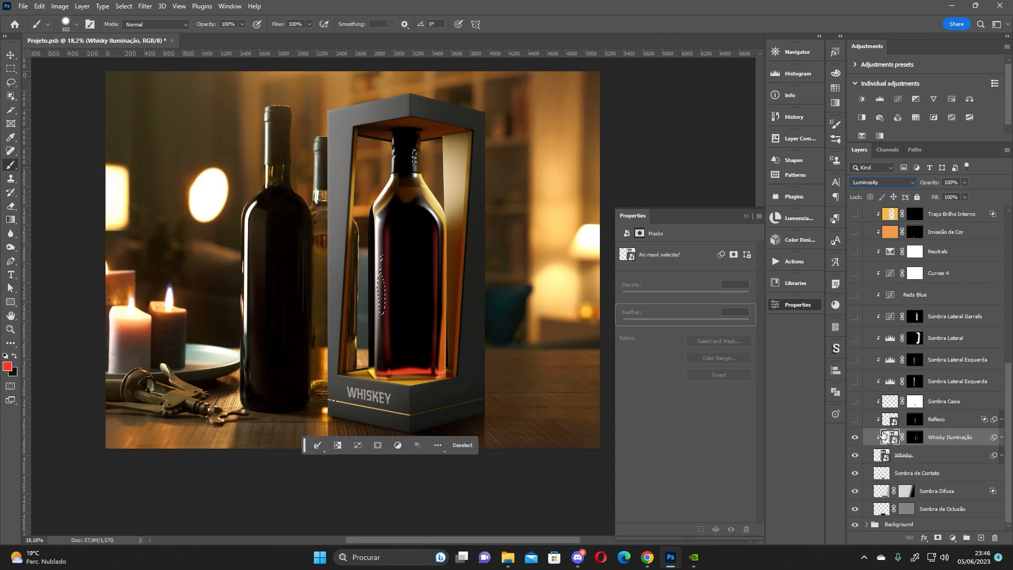
{"action": "key", "text": "ctrl+d"}
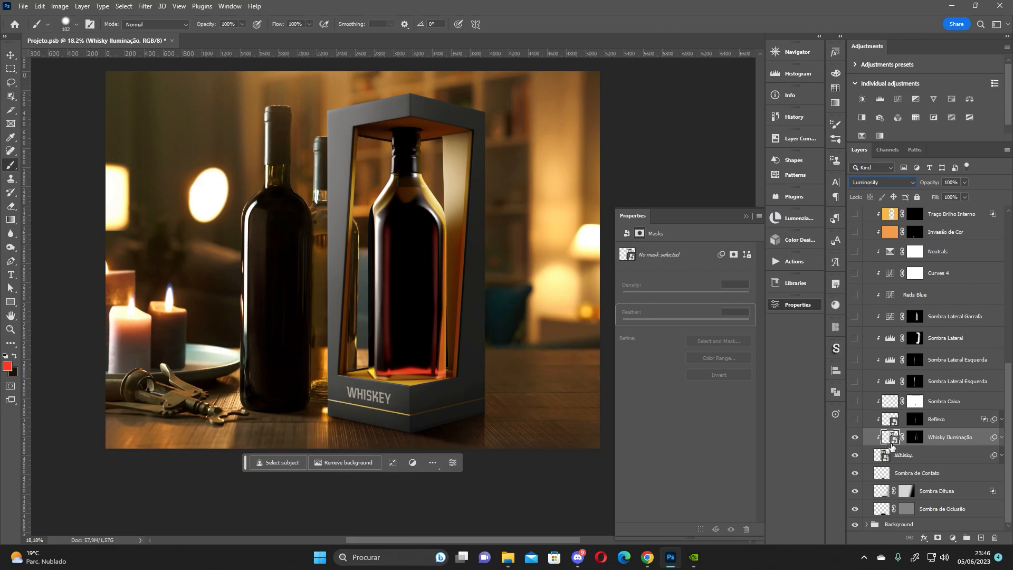
Toggle the visibility of the Whisky Iluminação and Whisky layers to compare the lighting on the whiskey bottle up close.
{"action": "left_click", "coordinate": [856, 437]}
{"action": "left_click", "coordinate": [856, 438]}
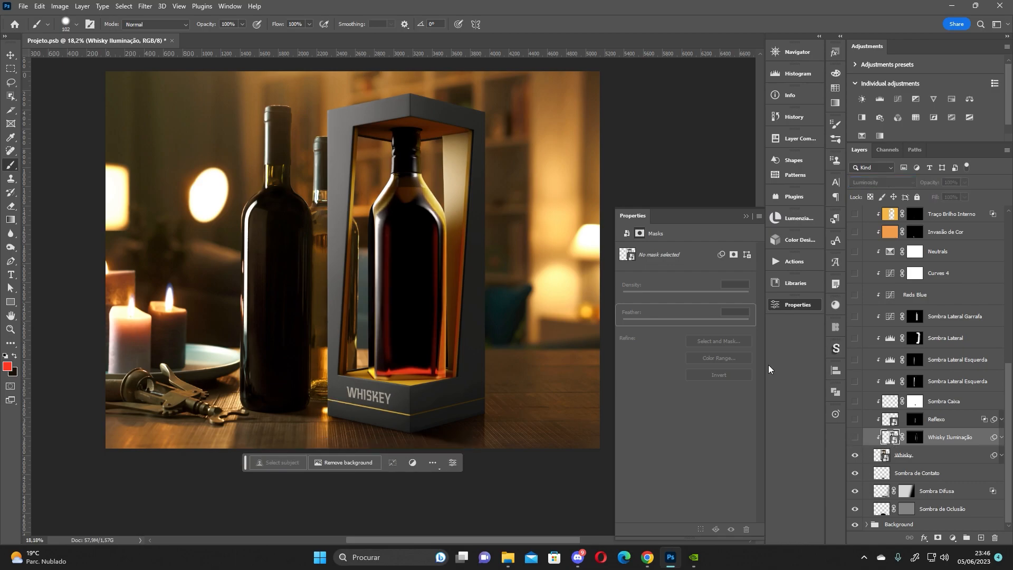
{"action": "scroll", "coordinate": [434, 205], "scroll_direction": "up", "scroll_amount": 1}
{"action": "scroll", "coordinate": [435, 206], "scroll_direction": "up", "scroll_amount": 2}
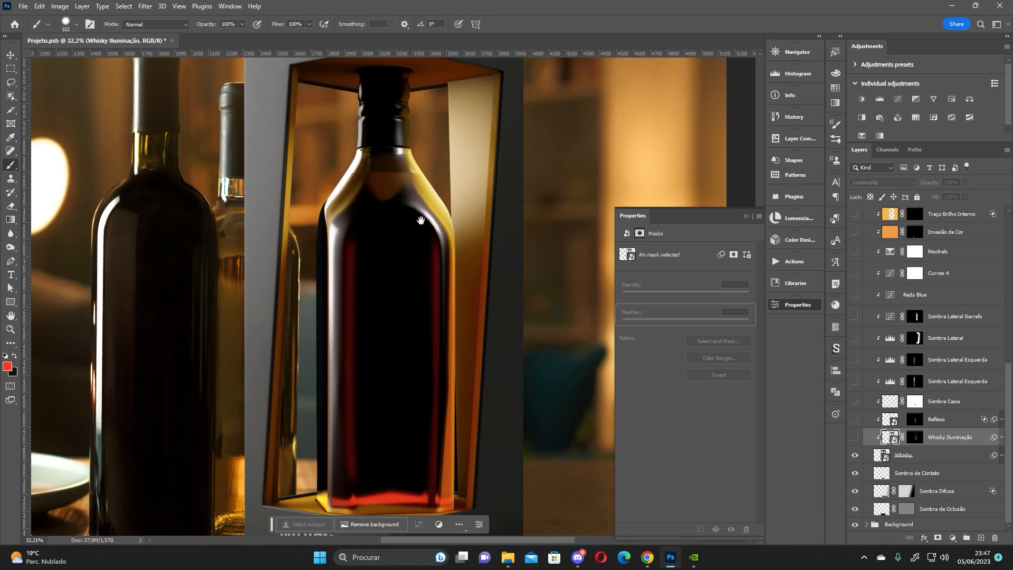
{"action": "scroll", "coordinate": [435, 205], "scroll_direction": "up", "scroll_amount": 1}
{"action": "left_click", "coordinate": [855, 438]}
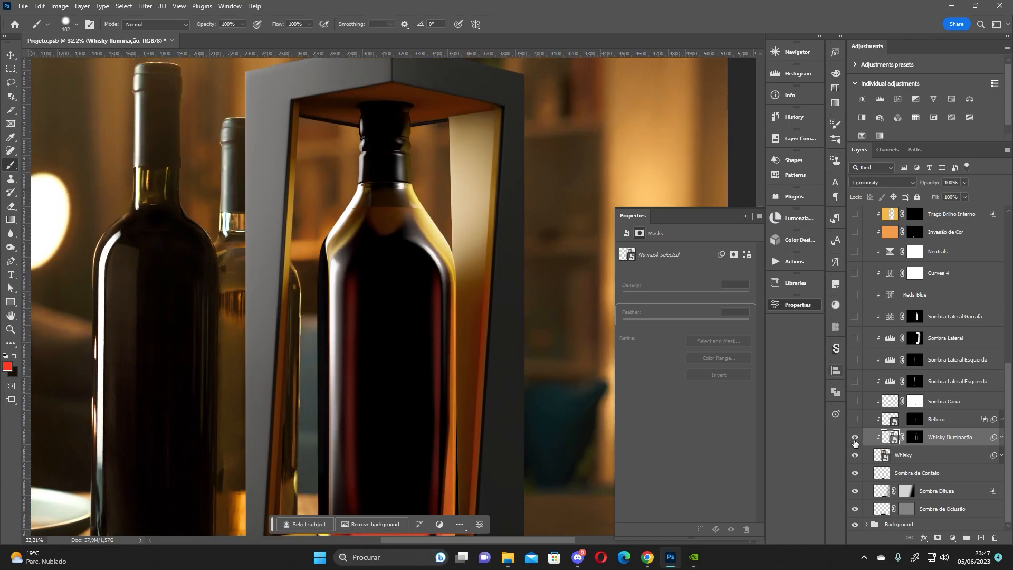
{"action": "left_click", "coordinate": [854, 442]}
{"action": "left_click", "coordinate": [855, 442]}
{"action": "left_click", "coordinate": [854, 446]}
{"action": "left_click", "coordinate": [852, 452]}
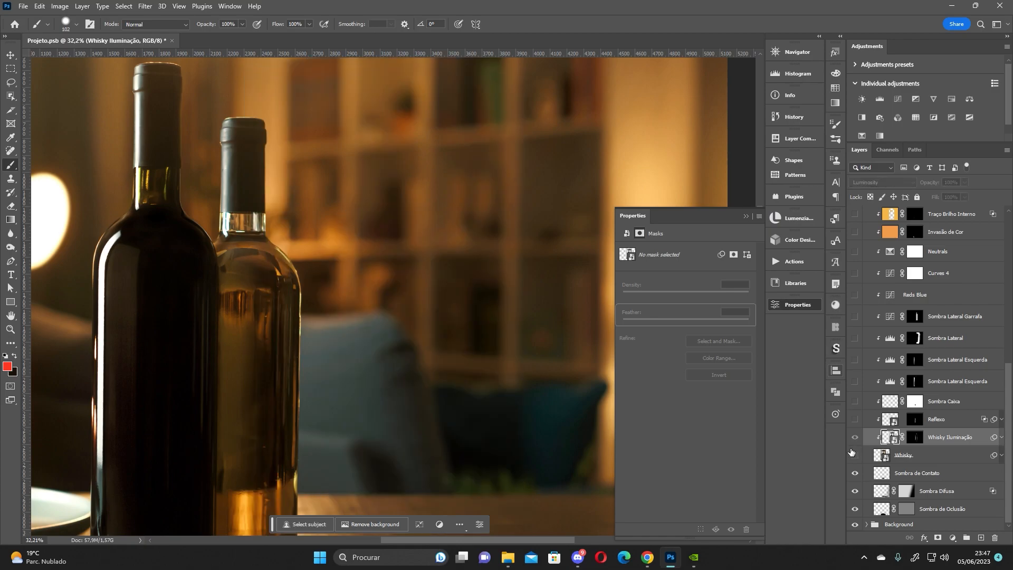
{"action": "left_click", "coordinate": [855, 454]}
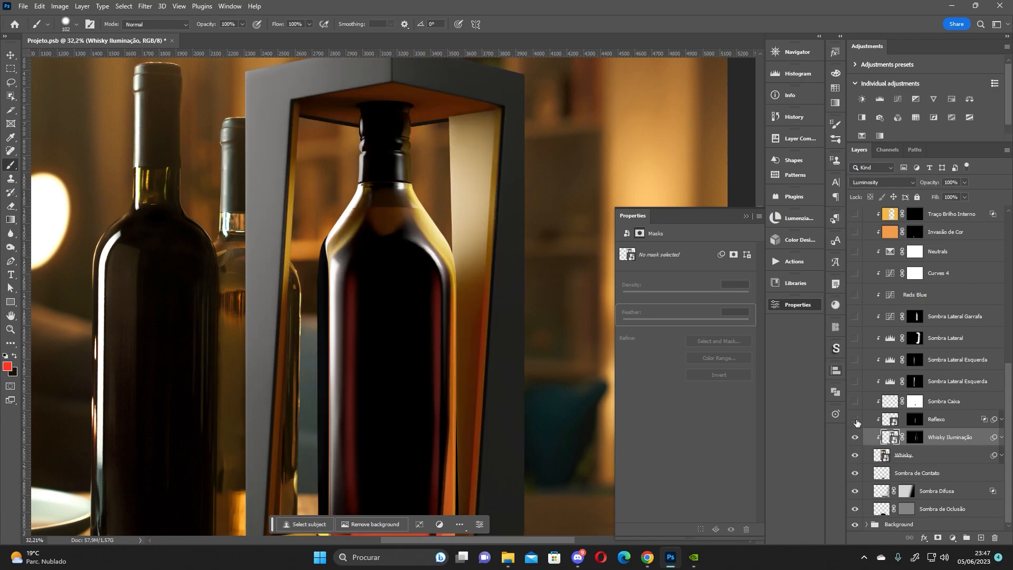
{"action": "left_click", "coordinate": [855, 437]}
{"action": "left_click", "coordinate": [855, 439]}
{"action": "left_click", "coordinate": [855, 440]}
{"action": "left_click", "coordinate": [856, 440]}
Make the Reflexo layer visible and select its smart object.
{"action": "left_click", "coordinate": [855, 419]}
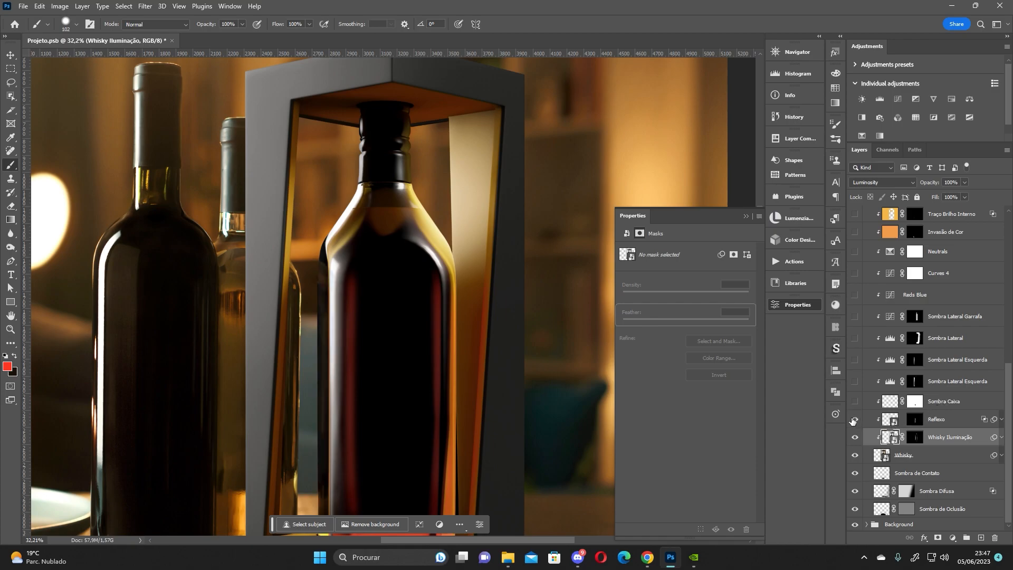
{"action": "left_click", "coordinate": [854, 420]}
{"action": "left_click", "coordinate": [852, 421]}
{"action": "left_click", "coordinate": [891, 420]}
Toggle the Reflexo layer's visibility to compare the reflection along the whiskey bottle's left edge.
{"action": "scroll", "coordinate": [316, 258], "scroll_direction": "up", "scroll_amount": 5}
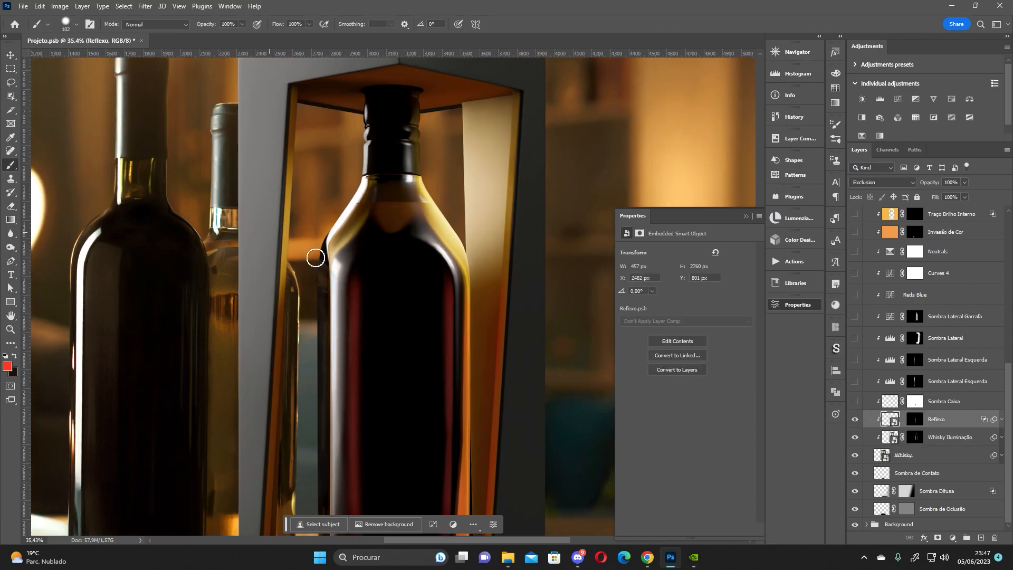
{"action": "left_click_drag", "start_coordinate": [315, 263], "coordinate": [406, 276]}
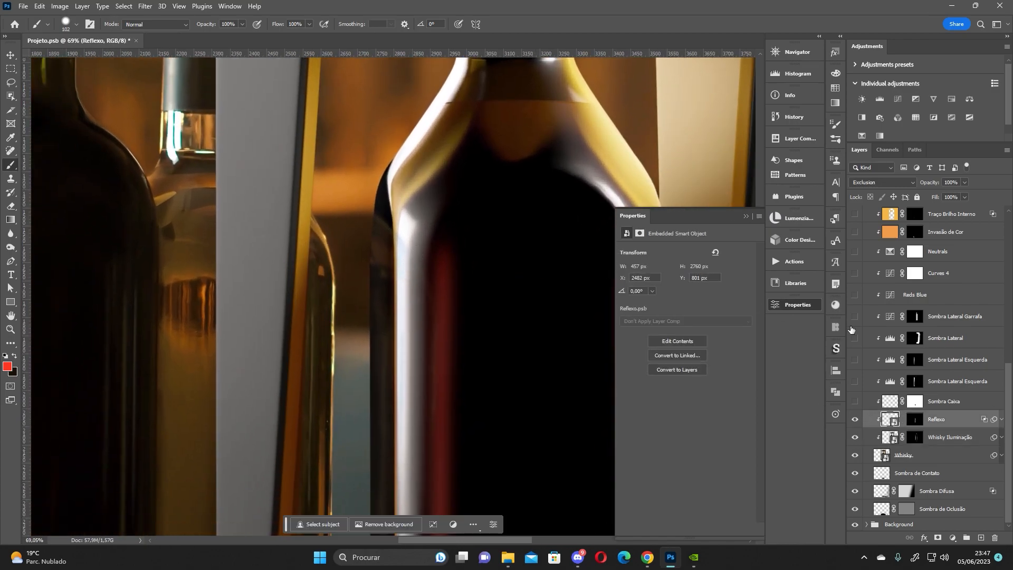
{"action": "left_click", "coordinate": [854, 420]}
{"action": "left_click", "coordinate": [854, 420]}
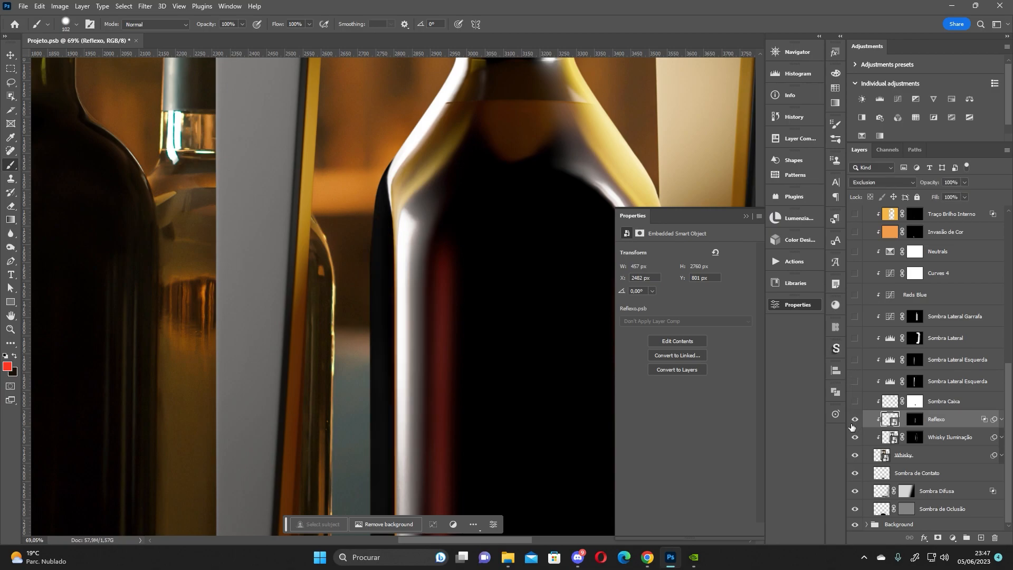
{"action": "left_click", "coordinate": [853, 421]}
{"action": "left_click", "coordinate": [851, 422]}
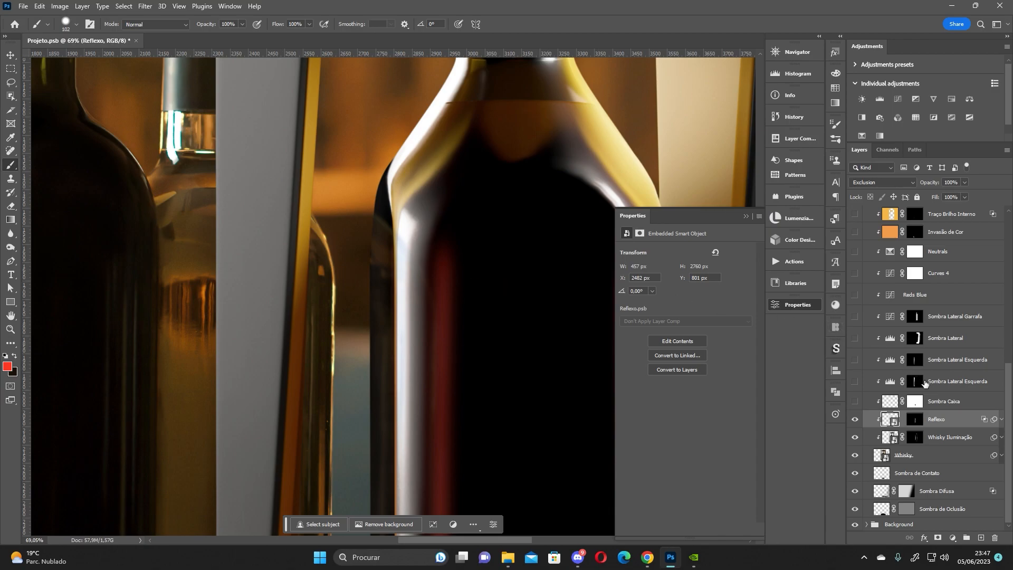
Expand the Reflexo layer's smart filters and open its Gaussian Blur settings.
{"action": "left_click", "coordinate": [1001, 419]}
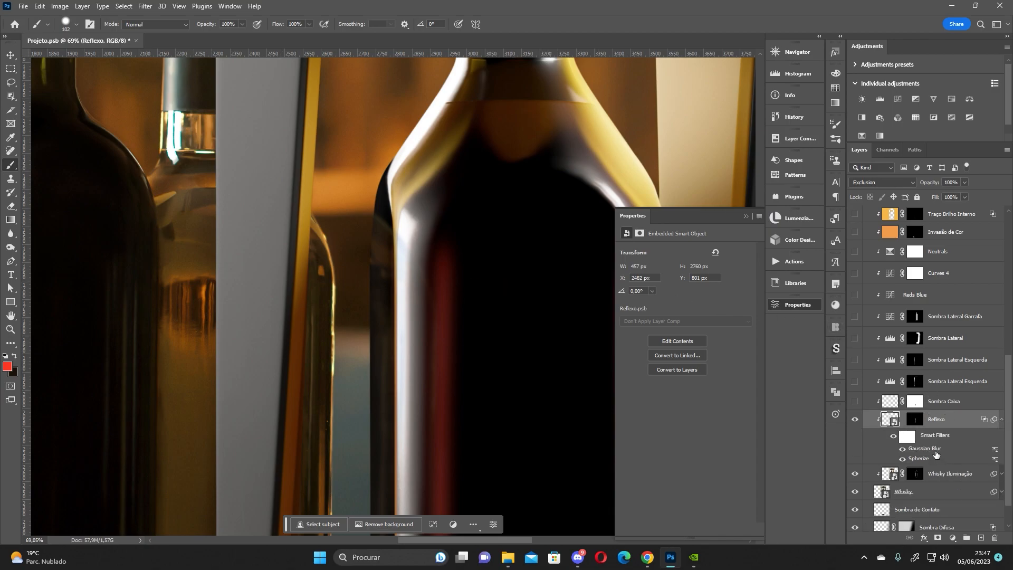
{"action": "double_click", "coordinate": [927, 449]}
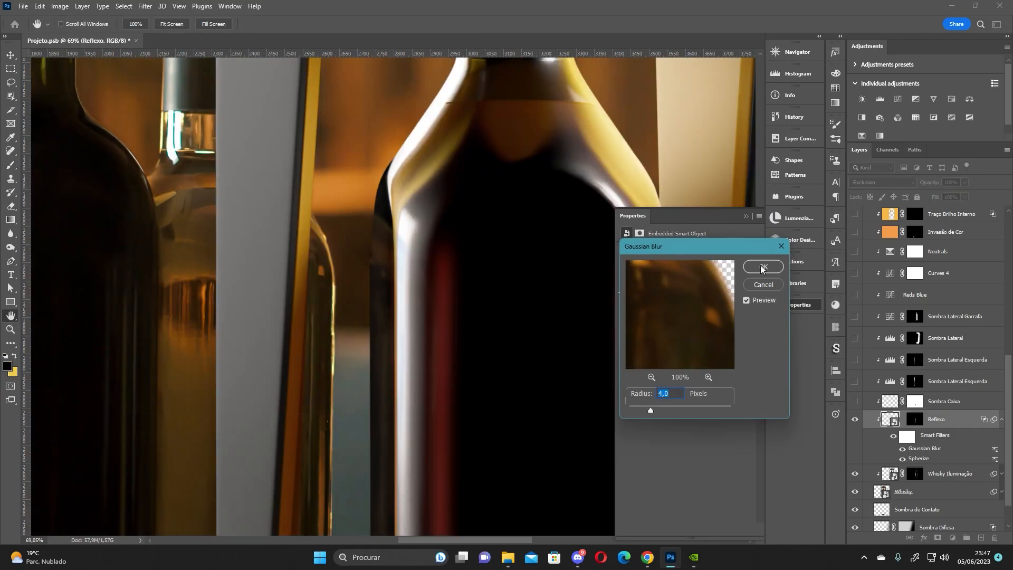
Check the Gaussian Blur and Spherize smart filter settings on the Reflexo layer, and collapse its filter list.
{"action": "left_click", "coordinate": [770, 289]}
{"action": "double_click", "coordinate": [922, 459]}
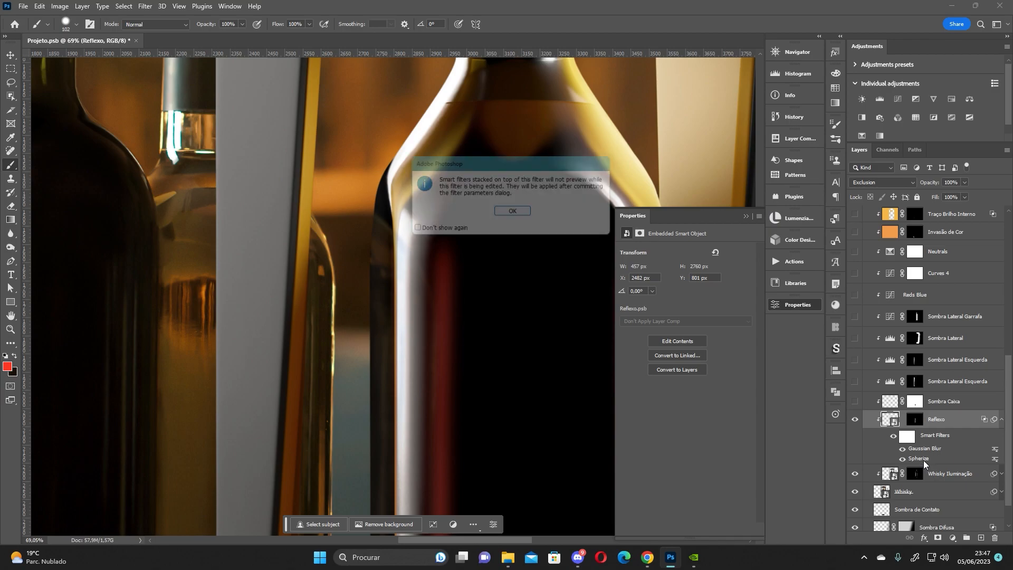
{"action": "left_click", "coordinate": [519, 213]}
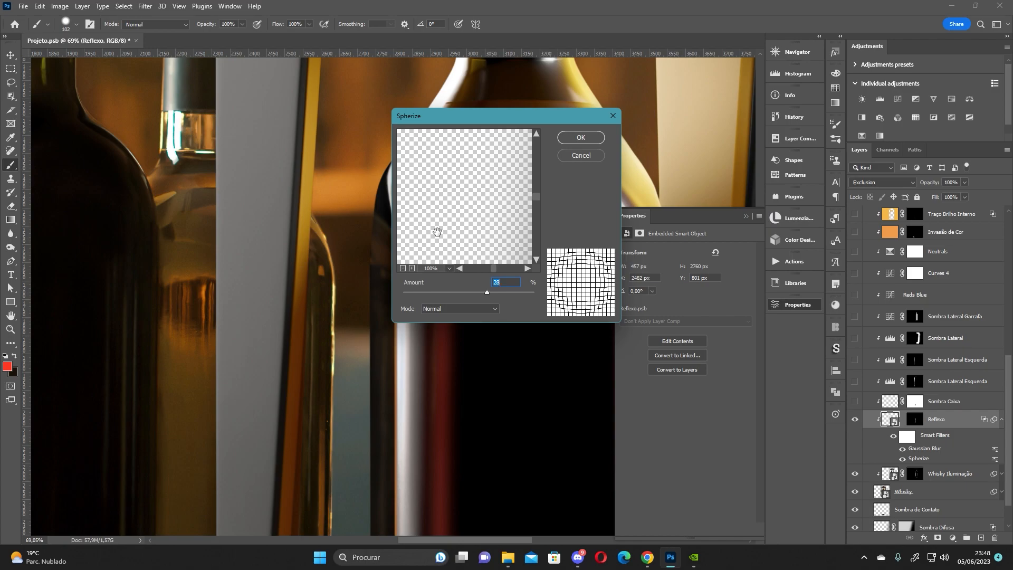
{"action": "left_click", "coordinate": [581, 155]}
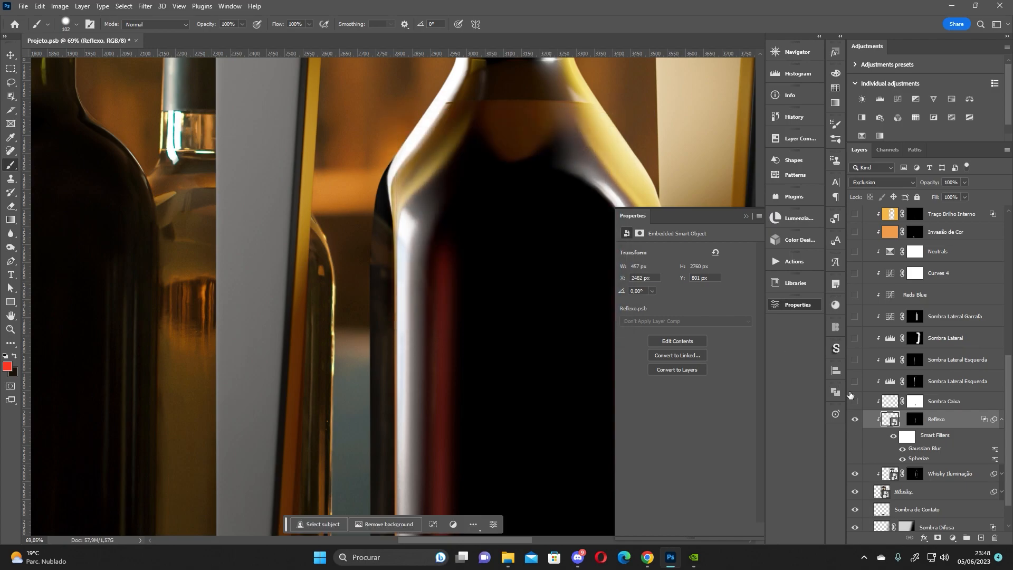
{"action": "left_click", "coordinate": [1000, 420]}
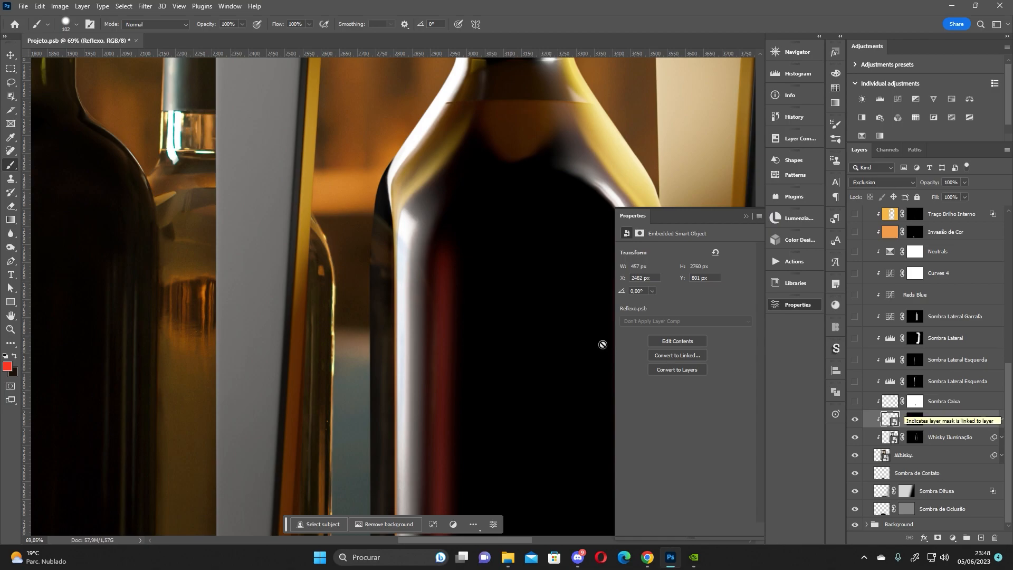
Select the Sombra Caixa layer and compare the inside of the box near the bottle's base with it shown and hidden.
{"action": "scroll", "coordinate": [450, 322], "scroll_direction": "down", "scroll_amount": 3}
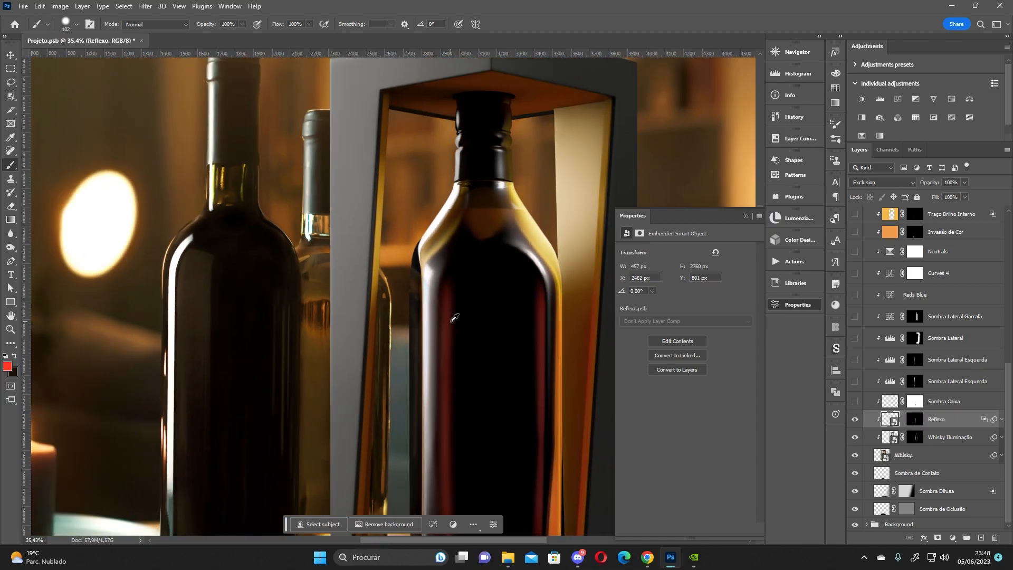
{"action": "scroll", "coordinate": [454, 317], "scroll_direction": "down", "scroll_amount": 2}
{"action": "left_click_drag", "start_coordinate": [465, 344], "coordinate": [395, 263]}
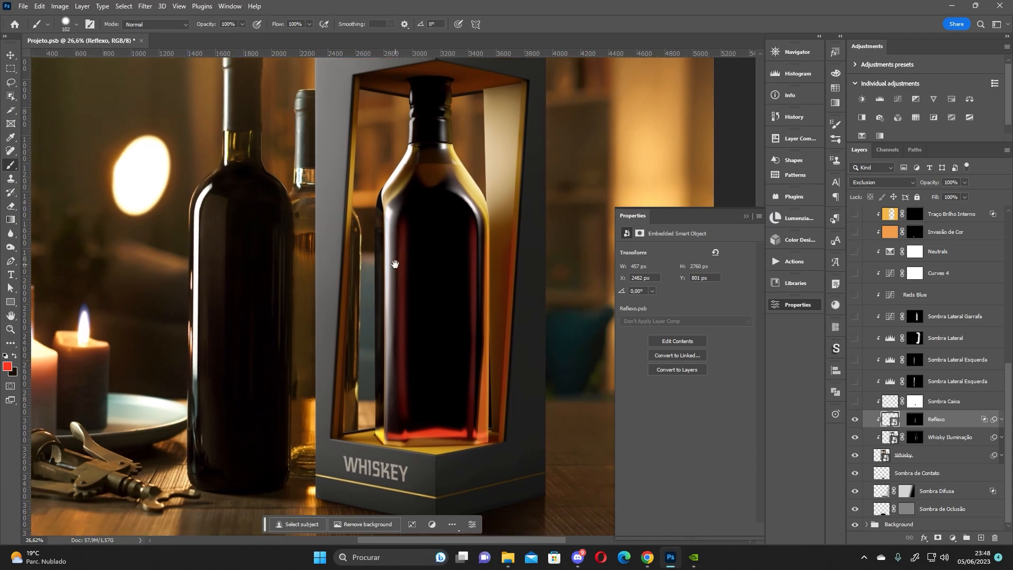
{"action": "scroll", "coordinate": [395, 264], "scroll_direction": "down", "scroll_amount": 2}
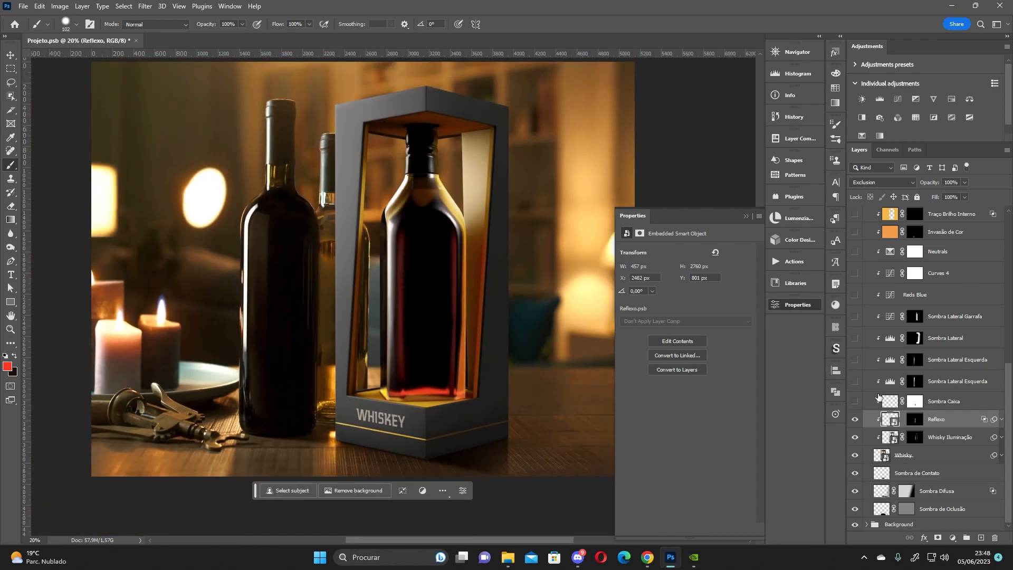
{"action": "left_click", "coordinate": [933, 403]}
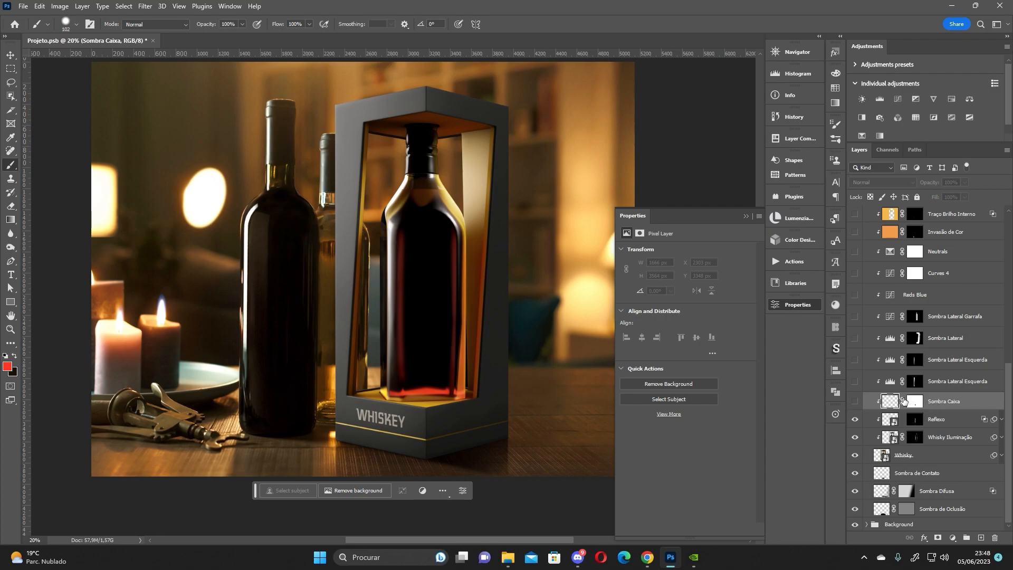
{"action": "left_click", "coordinate": [855, 402]}
{"action": "left_click", "coordinate": [855, 403]}
{"action": "scroll", "coordinate": [345, 414], "scroll_direction": "up", "scroll_amount": 10}
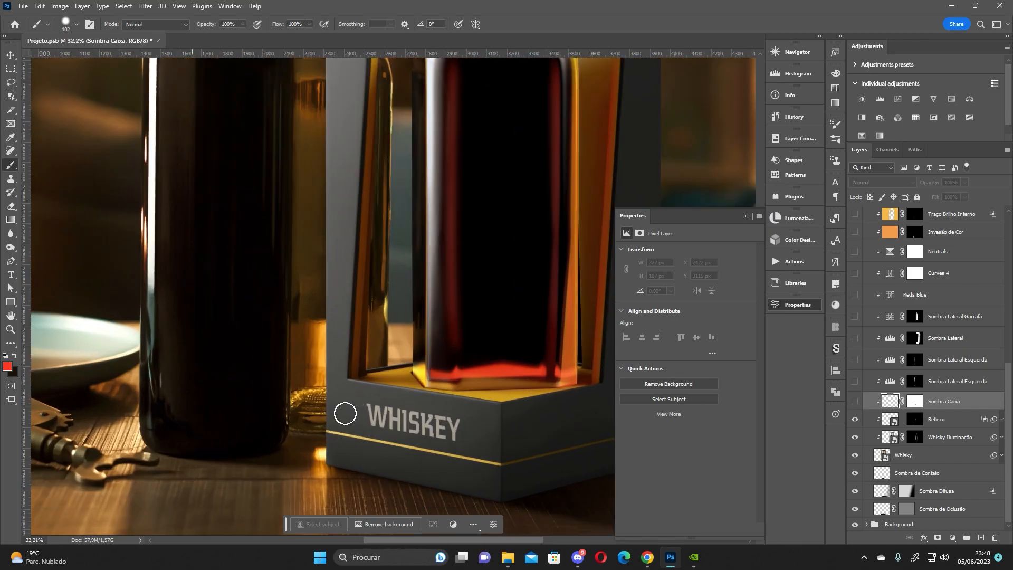
{"action": "left_click_drag", "start_coordinate": [442, 357], "coordinate": [409, 400]}
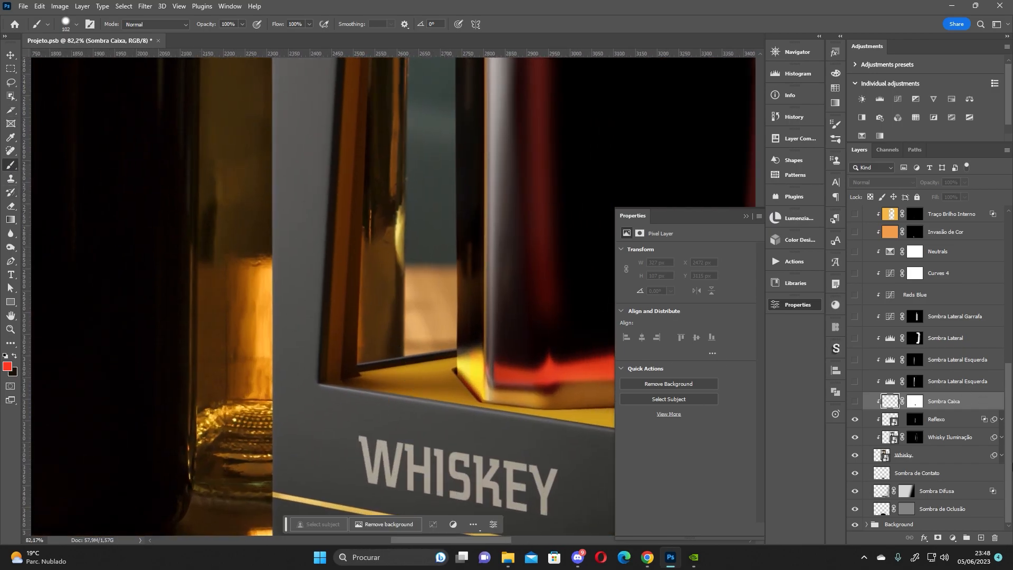
Try marking the box's inner floor beside the bottle's base with a red circle and stroke on a new layer above Sombra Caixa.
{"action": "left_click", "coordinate": [979, 539]}
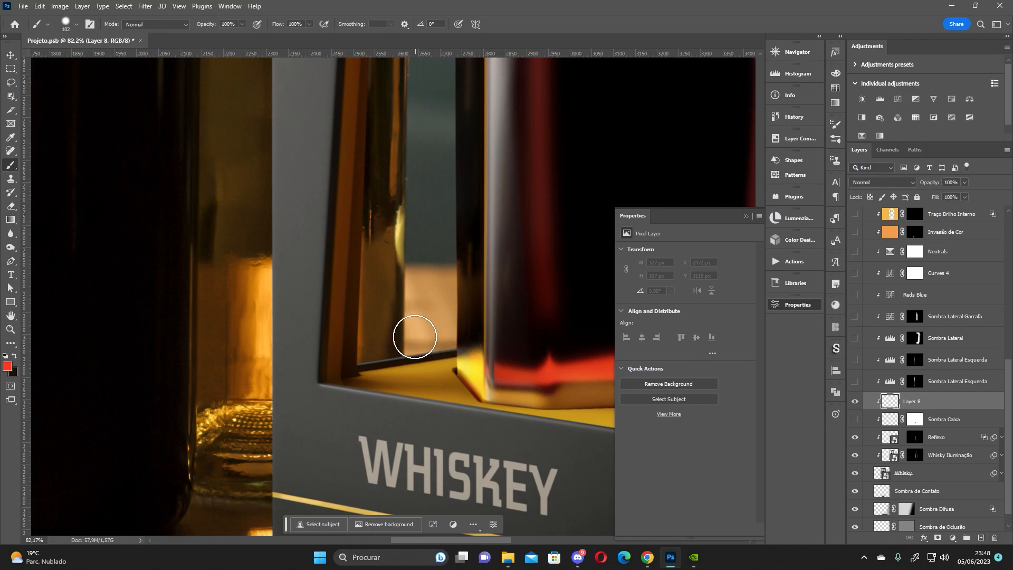
{"action": "left_click_drag", "start_coordinate": [402, 332], "coordinate": [460, 312]}
{"action": "left_click_drag", "start_coordinate": [376, 383], "coordinate": [449, 382]}
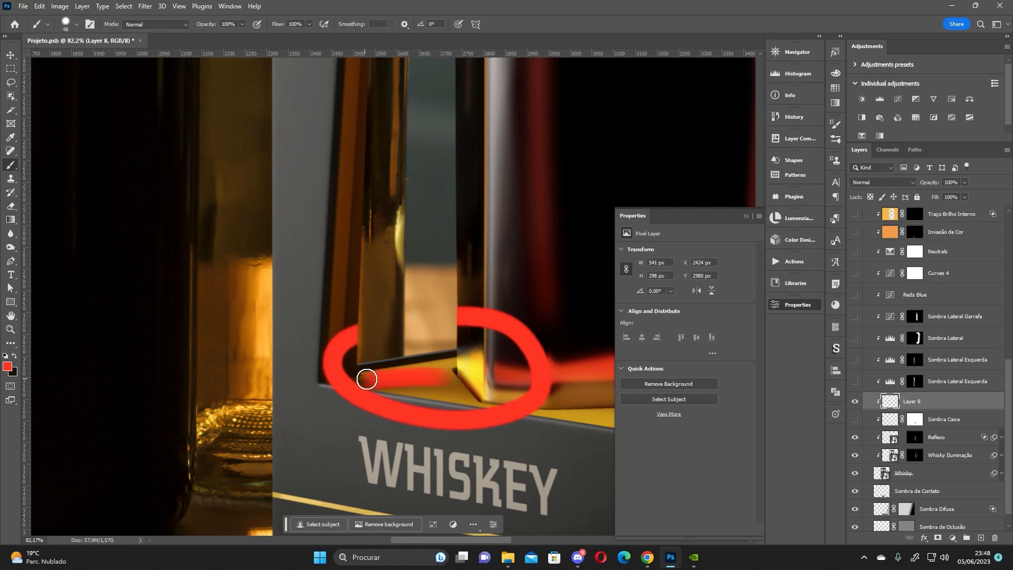
{"action": "key", "text": "ctrl+z"}
{"action": "key", "text": "ctrl+z"}
{"action": "key", "text": "ctrl+z"}
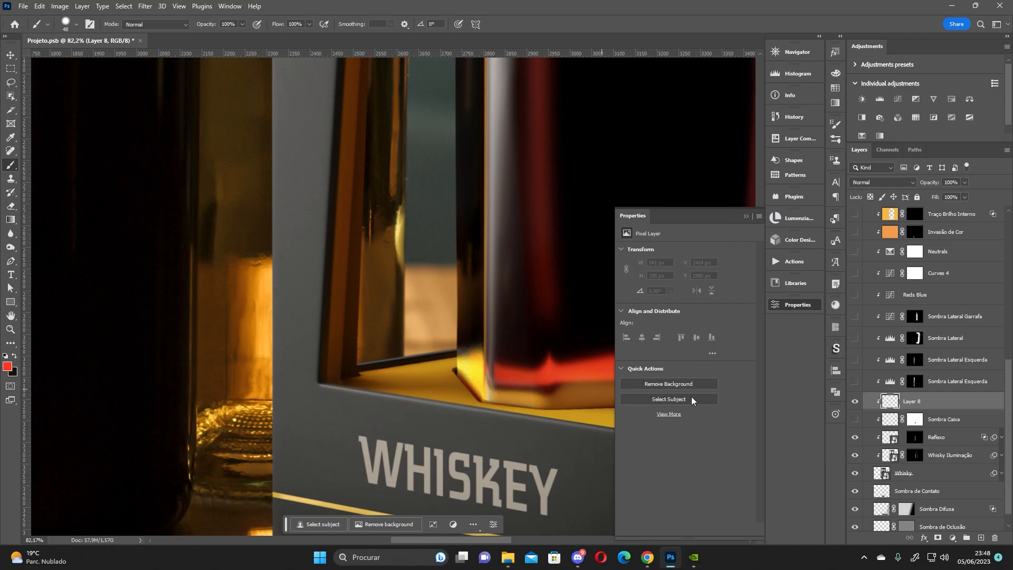
Try red guide strokes where the box's inner wall meets the floor, undo them and delete the temporary layer.
{"action": "left_click", "coordinate": [855, 420]}
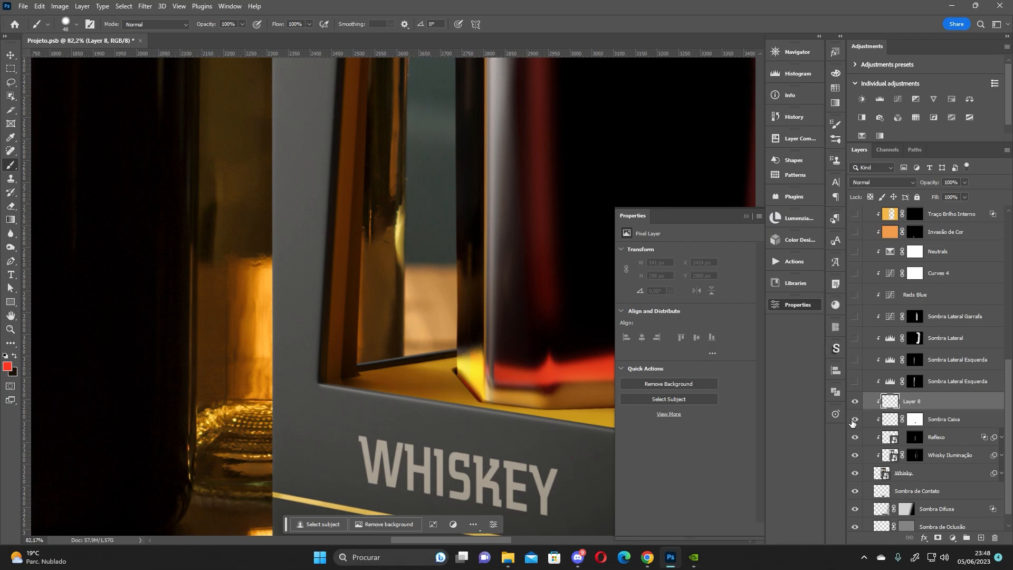
{"action": "left_click", "coordinate": [855, 420]}
{"action": "mouse_move", "coordinate": [403, 269]}
{"action": "left_mouse_down"}
{"action": "mouse_move", "coordinate": [401, 339]}
{"action": "mouse_move", "coordinate": [406, 330]}
{"action": "left_mouse_up"}
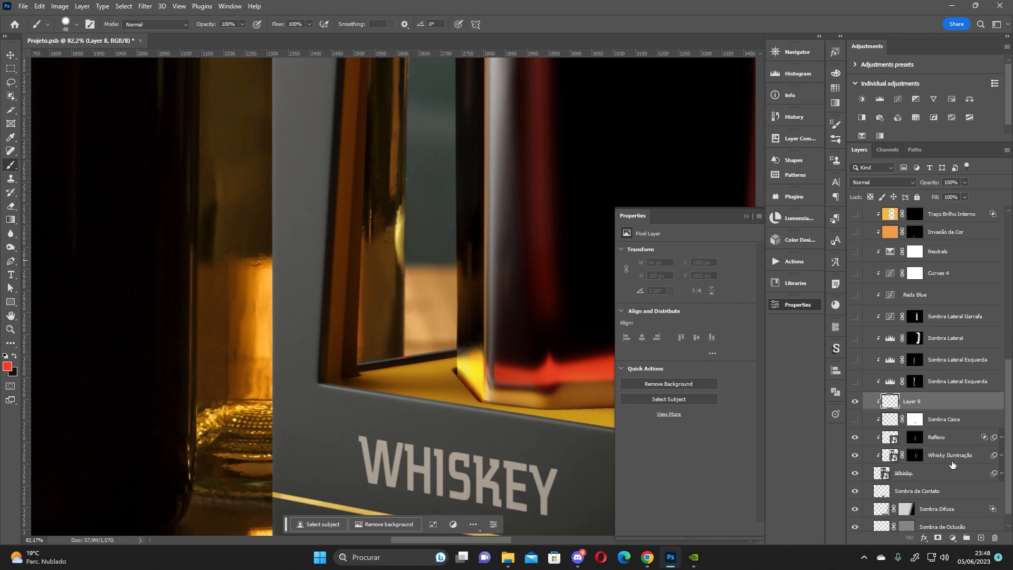
{"action": "mouse_move", "coordinate": [385, 361]}
{"action": "left_mouse_down"}
{"action": "mouse_move", "coordinate": [408, 358]}
{"action": "mouse_move", "coordinate": [374, 363]}
{"action": "mouse_move", "coordinate": [427, 368]}
{"action": "mouse_move", "coordinate": [411, 367]}
{"action": "mouse_move", "coordinate": [434, 401]}
{"action": "mouse_move", "coordinate": [391, 389]}
{"action": "mouse_move", "coordinate": [434, 393]}
{"action": "mouse_move", "coordinate": [377, 385]}
{"action": "mouse_move", "coordinate": [416, 382]}
{"action": "left_mouse_up"}
{"action": "mouse_move", "coordinate": [419, 307]}
{"action": "left_mouse_down"}
{"action": "mouse_move", "coordinate": [419, 330]}
{"action": "mouse_move", "coordinate": [439, 350]}
{"action": "mouse_move", "coordinate": [433, 358]}
{"action": "left_mouse_up"}
{"action": "key", "text": "ctrl+z"}
{"action": "key", "text": "ctrl+z"}
{"action": "key", "text": "ctrl+z"}
{"action": "key", "text": "ctrl+z"}
{"action": "key", "text": "ctrl+z"}
{"action": "key", "text": "ctrl+z"}
{"action": "key", "text": "ctrl+z"}
{"action": "key", "text": "Delete"}
Make the Sombra Caixa layer visible and set the brush flow to 8%.
{"action": "left_click", "coordinate": [855, 402]}
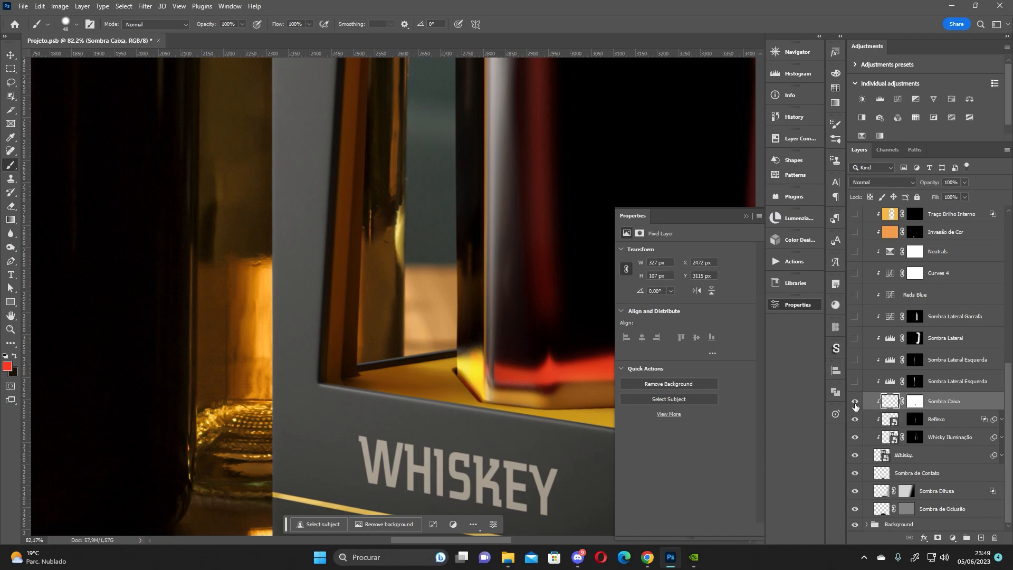
{"action": "left_click", "coordinate": [855, 402]}
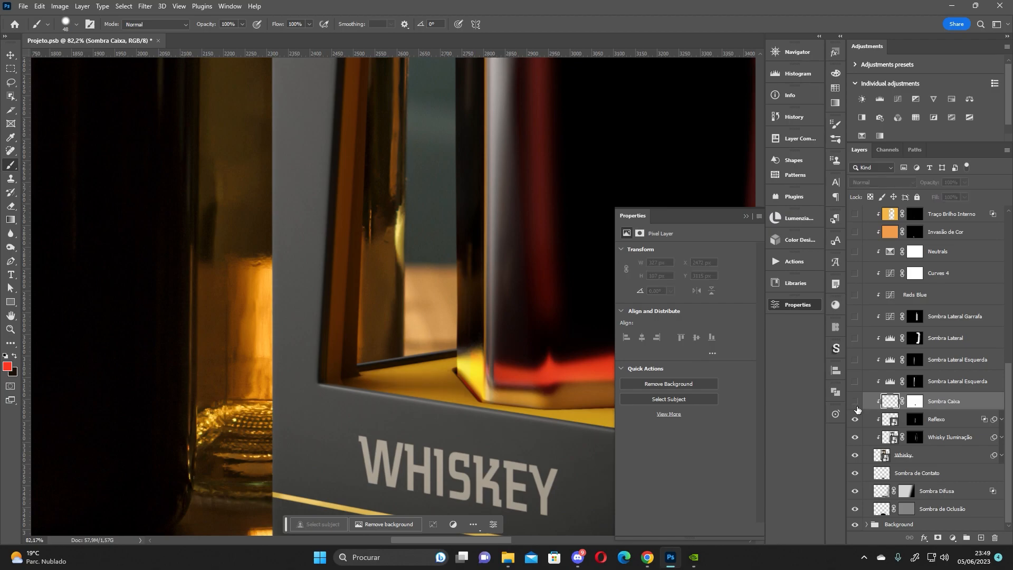
{"action": "left_click", "coordinate": [855, 402]}
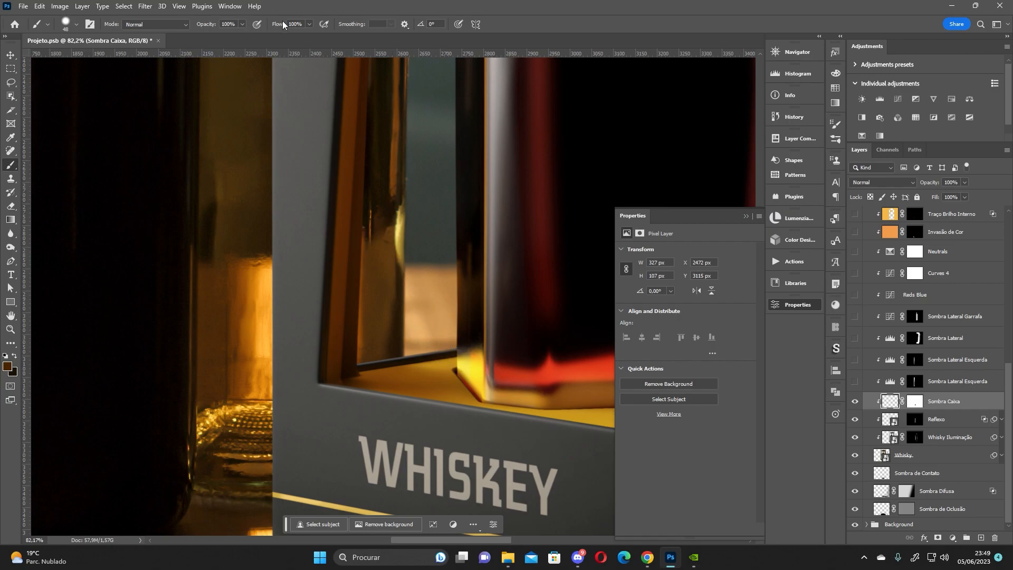
{"action": "type", "text": "8"}
{"action": "key", "text": "Return"}
Try painting a soft dark brown shadow on the box's inner floor beside the bottle's base on the Sombra Caixa layer.
{"action": "mouse_move", "coordinate": [420, 351]}
{"action": "left_mouse_down"}
{"action": "mouse_move", "coordinate": [432, 358]}
{"action": "mouse_move", "coordinate": [422, 285]}
{"action": "mouse_move", "coordinate": [414, 287]}
{"action": "left_mouse_up"}
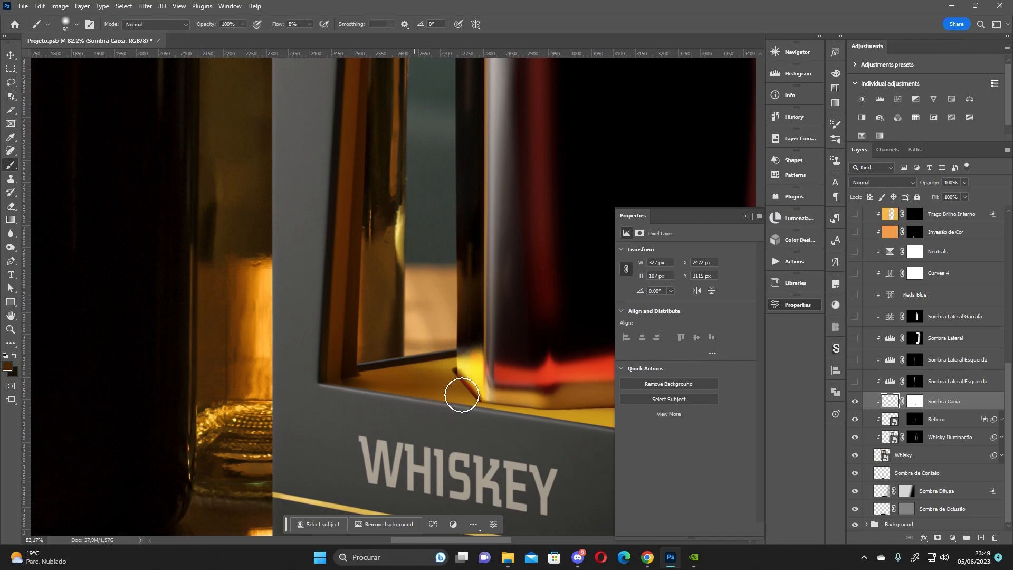
{"action": "scroll", "coordinate": [373, 344], "scroll_direction": "up", "scroll_amount": 5}
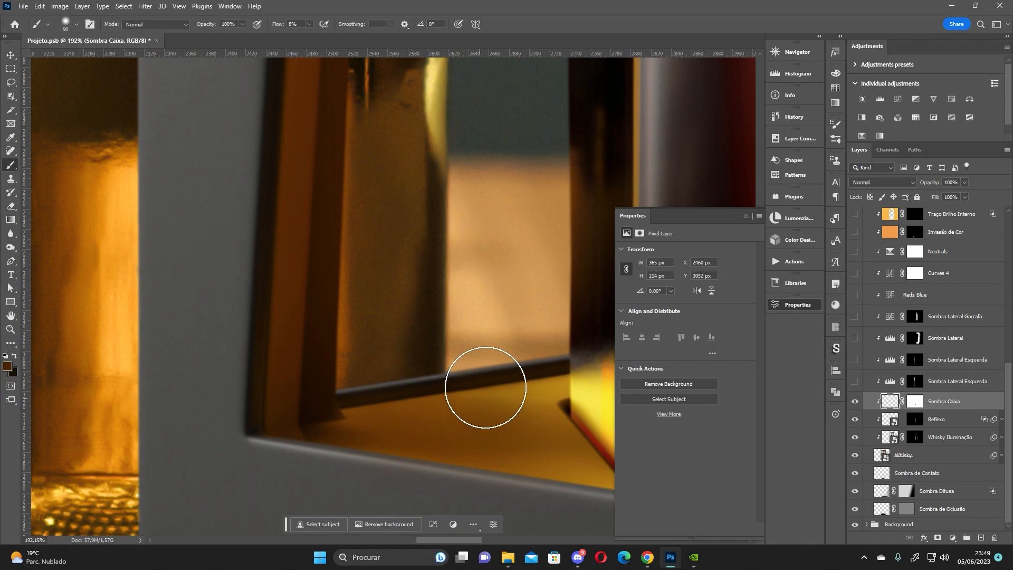
{"action": "scroll", "coordinate": [485, 387], "scroll_direction": "down", "scroll_amount": 1}
{"action": "scroll", "coordinate": [486, 387], "scroll_direction": "down", "scroll_amount": 10}
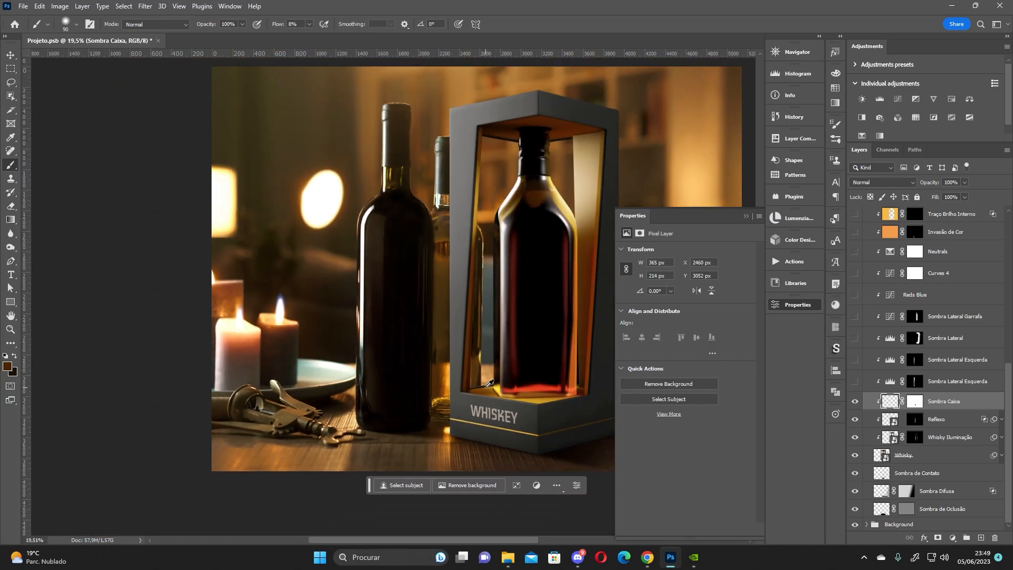
{"action": "scroll", "coordinate": [489, 383], "scroll_direction": "up", "scroll_amount": 8}
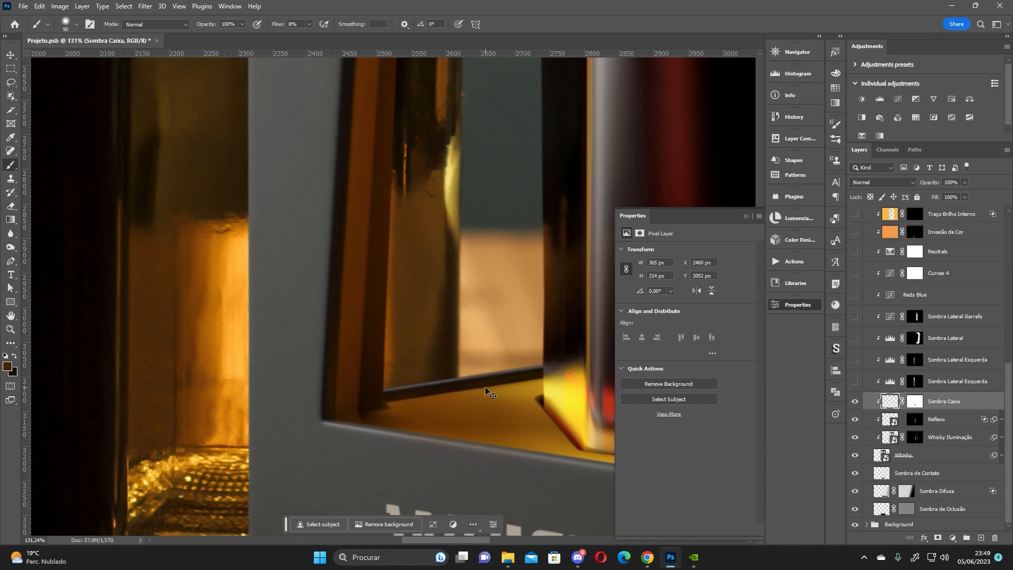
{"action": "key", "text": "ctrl+z"}
{"action": "key", "text": "ctrl+z"}
{"action": "key", "text": "ctrl+shift+z"}
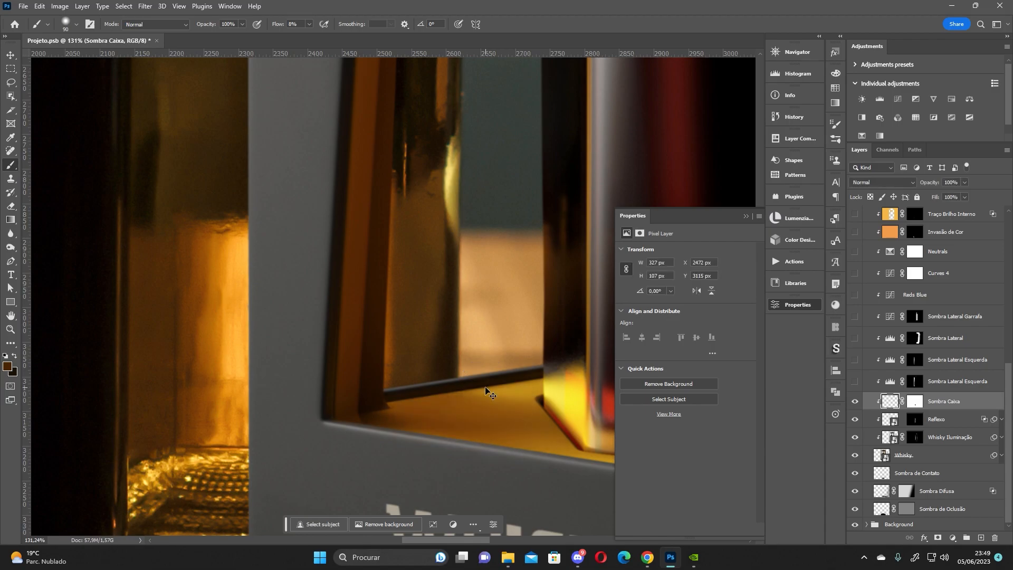
{"action": "key", "text": "ctrl+comma"}
{"action": "key", "text": "ctrl+alt+shift+n"}
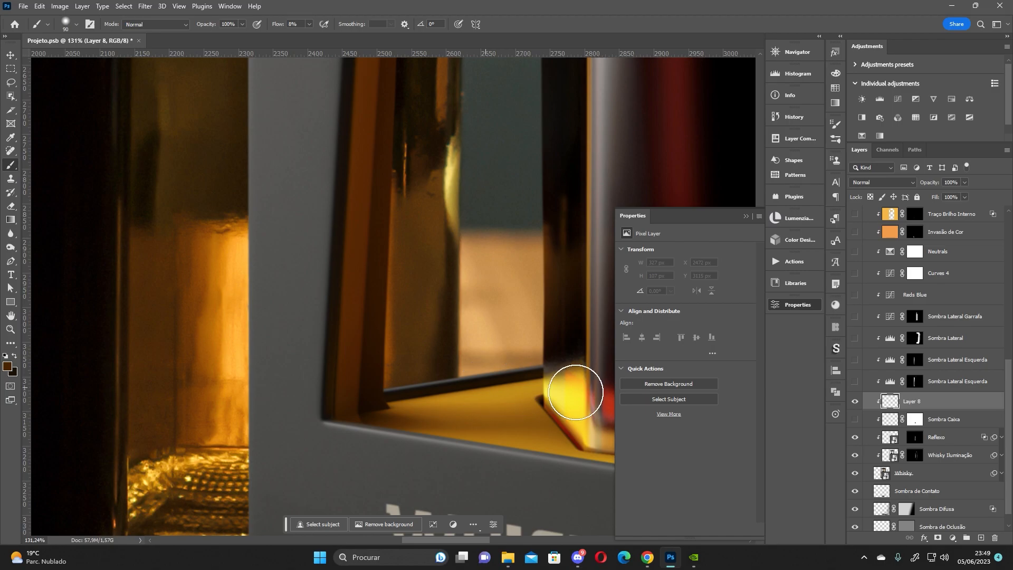
{"action": "left_click", "coordinate": [854, 420]}
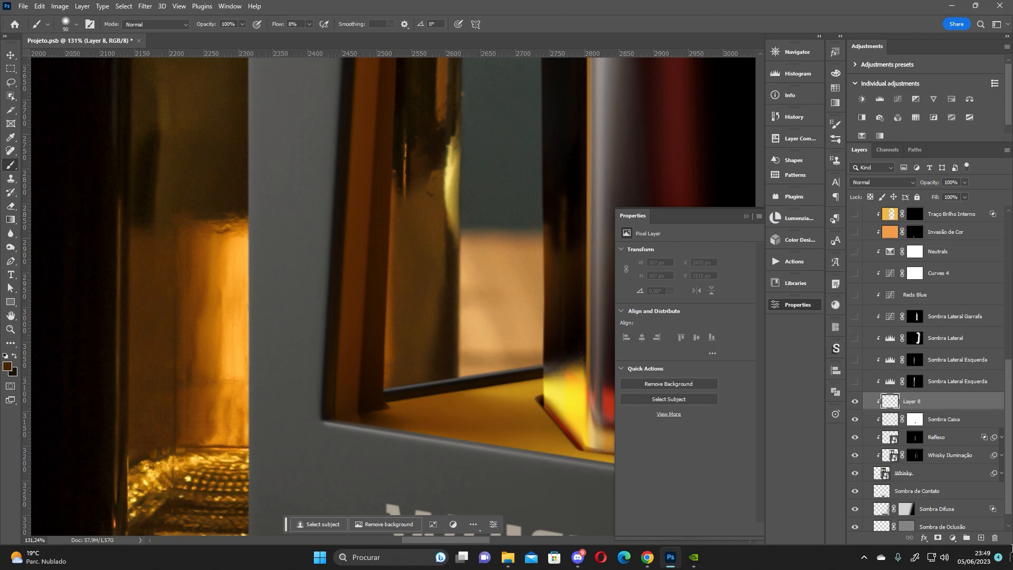
{"action": "left_click", "coordinate": [995, 538]}
{"action": "left_click", "coordinate": [458, 207]}
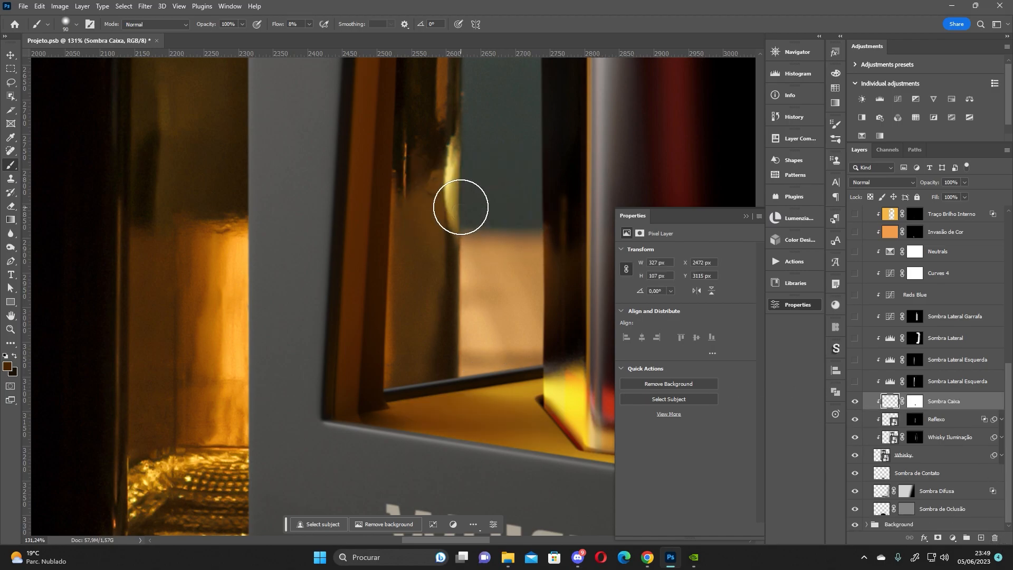
Examine the box's base and the bottle within the whole composition with the Sombra Caixa shadow shown.
{"action": "scroll", "coordinate": [353, 344], "scroll_direction": "down", "scroll_amount": 5}
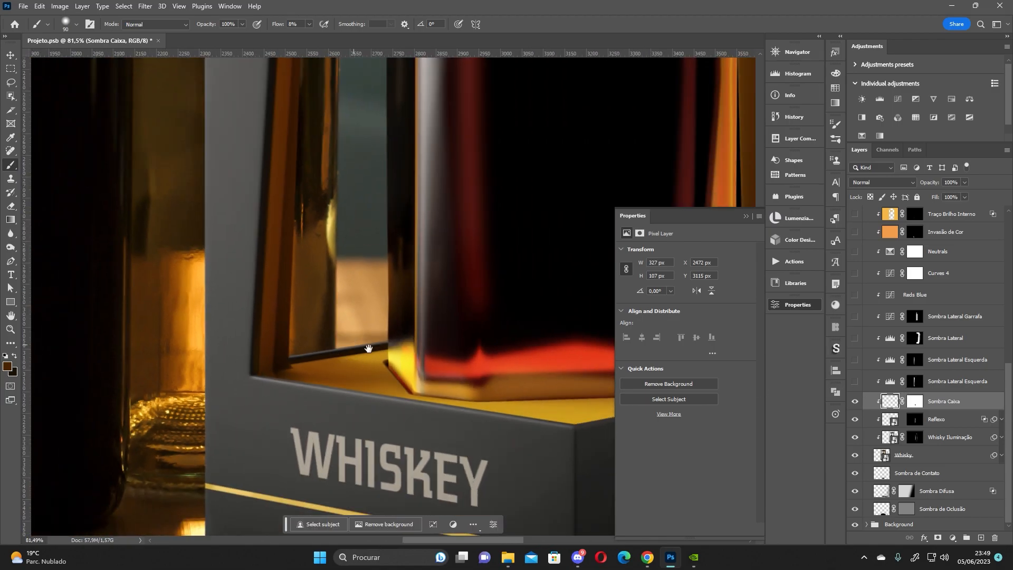
{"action": "scroll", "coordinate": [354, 345], "scroll_direction": "down", "scroll_amount": 1}
{"action": "scroll", "coordinate": [350, 332], "scroll_direction": "right", "scroll_amount": 3}
{"action": "scroll", "coordinate": [351, 331], "scroll_direction": "down", "scroll_amount": 3}
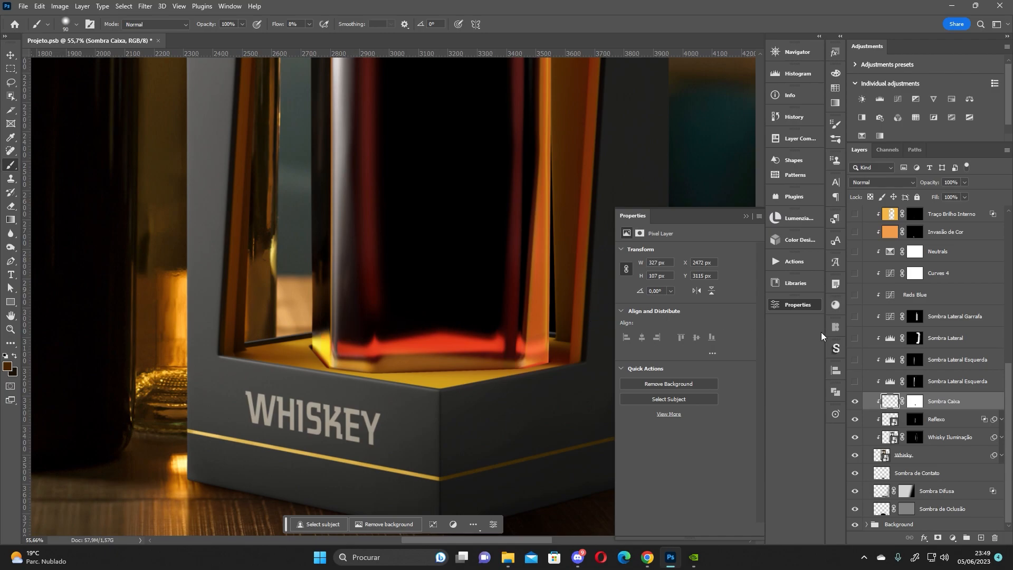
{"action": "scroll", "coordinate": [399, 258], "scroll_direction": "down", "scroll_amount": 4}
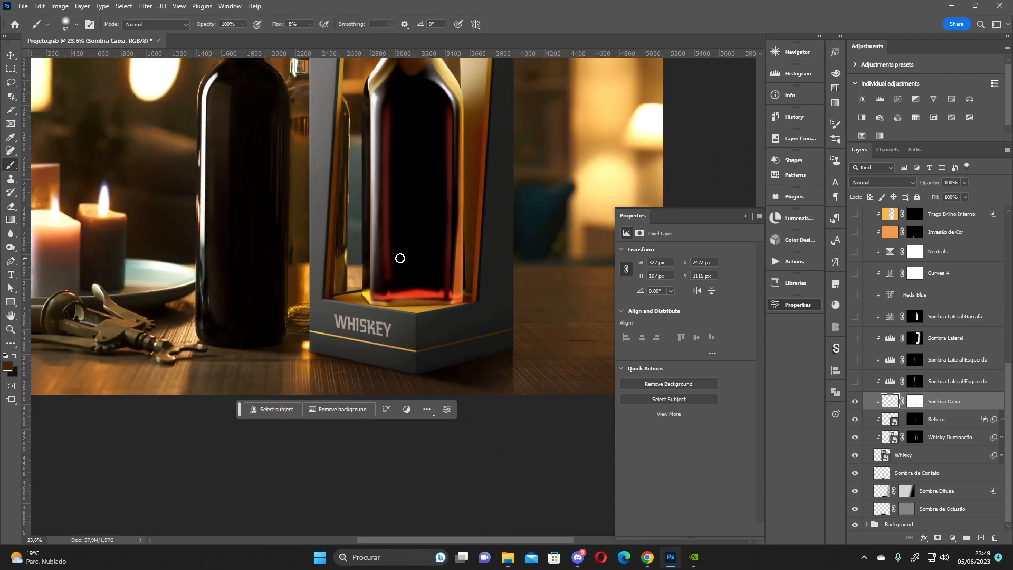
{"action": "scroll", "coordinate": [409, 232], "scroll_direction": "up", "scroll_amount": 2}
{"action": "mouse_move", "coordinate": [409, 232]}
{"action": "left_mouse_down"}
{"action": "mouse_move", "coordinate": [411, 338]}
{"action": "mouse_move", "coordinate": [388, 295]}
{"action": "left_mouse_up"}
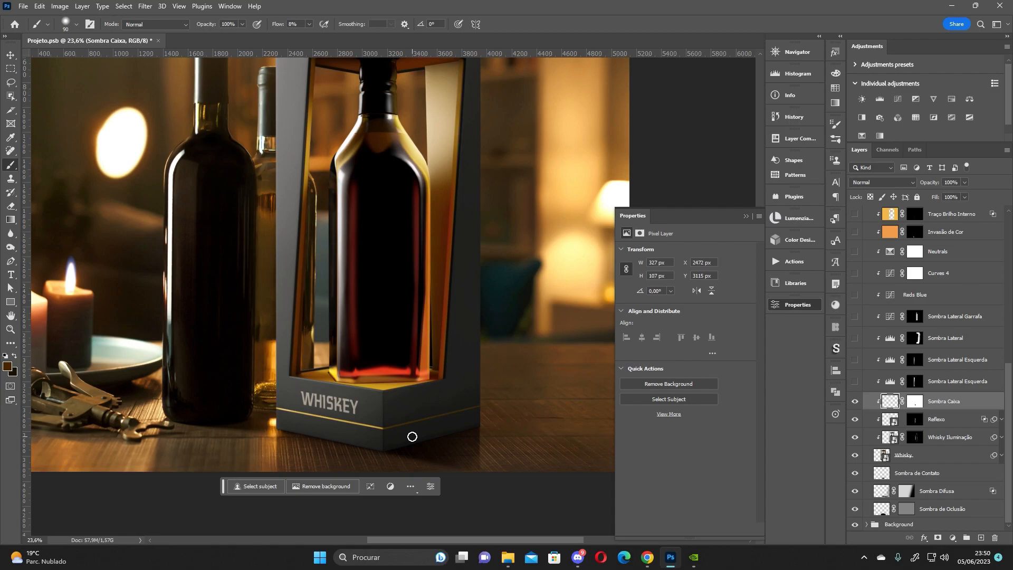
Select and show Layer 7 below the Noise layer, and brush a faint brown stroke over the dark wine bottle.
{"action": "left_click_drag", "start_coordinate": [1003, 383], "coordinate": [1003, 229]}
{"action": "left_click", "coordinate": [922, 283]}
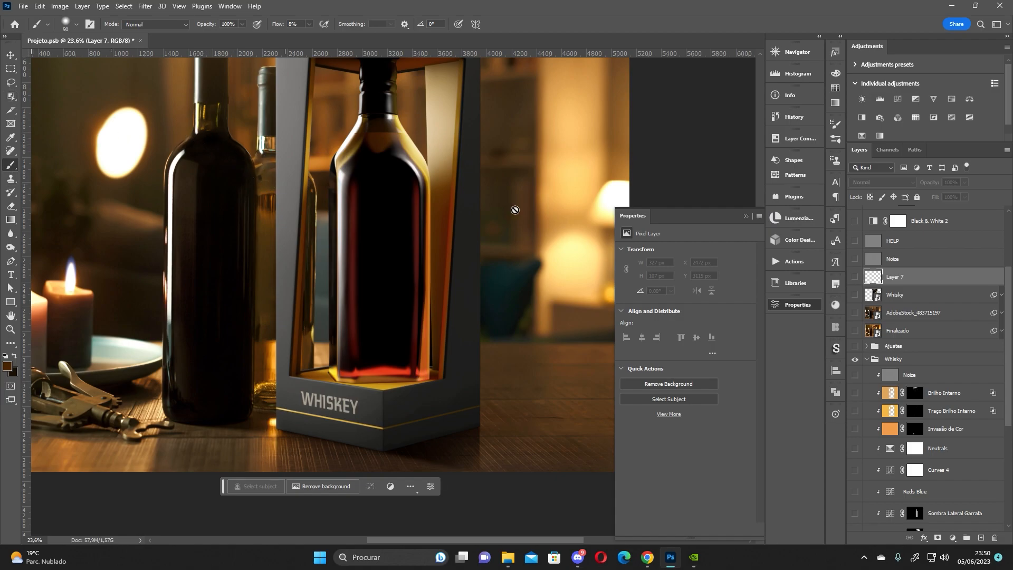
{"action": "left_click", "coordinate": [854, 277]}
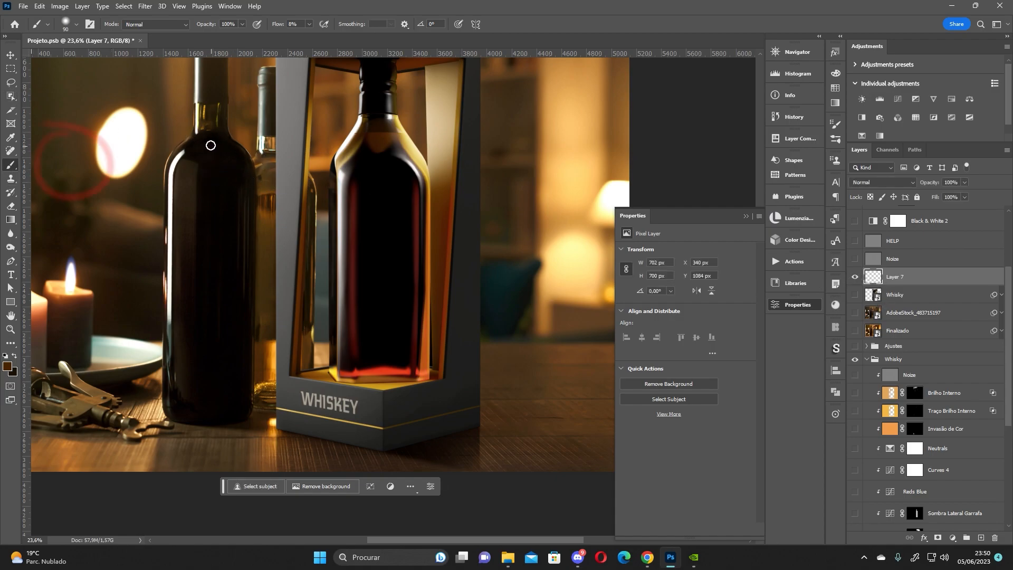
{"action": "mouse_move", "coordinate": [198, 272]}
{"action": "left_mouse_down"}
{"action": "mouse_move", "coordinate": [217, 378]}
{"action": "mouse_move", "coordinate": [197, 224]}
{"action": "left_mouse_up"}
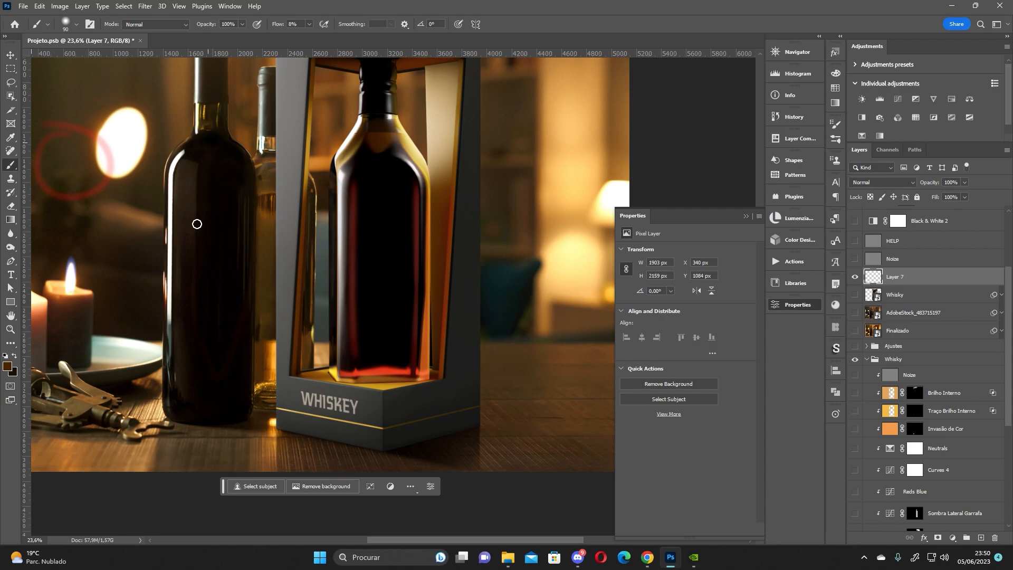
Set the foreground color to white (ffffff).
{"action": "left_click", "coordinate": [9, 368]}
{"action": "left_click_drag", "start_coordinate": [636, 342], "coordinate": [621, 325]}
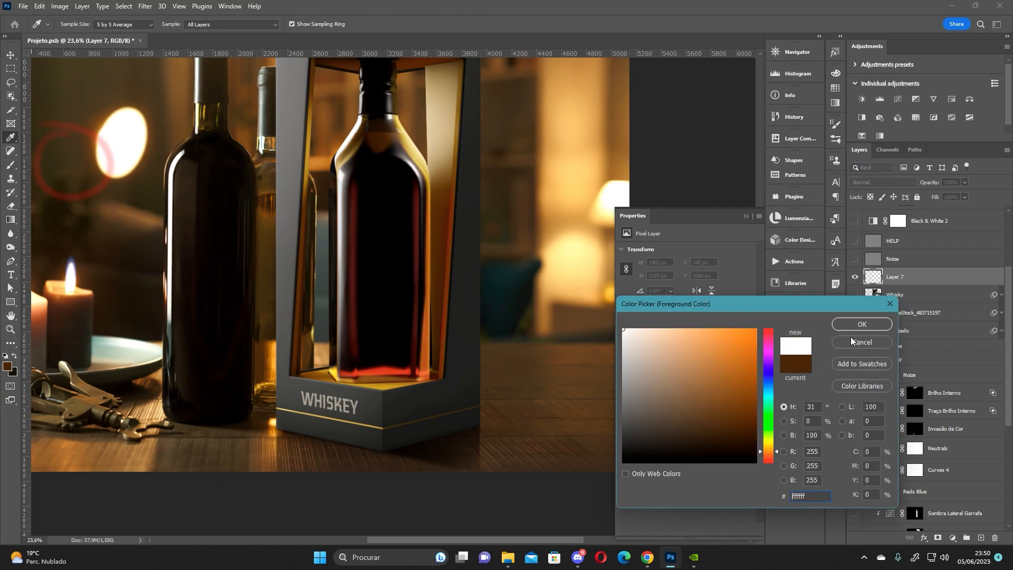
{"action": "left_click", "coordinate": [850, 325]}
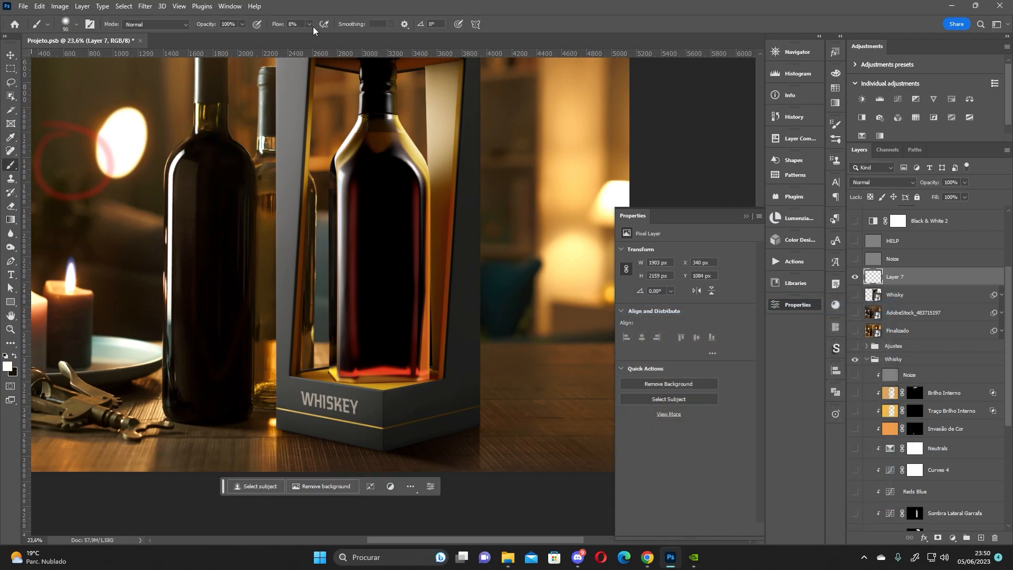
Outline the dark wine bottle and the box's shaded side in white at 100% brush flow on Layer 7, and hide the layer.
{"action": "key", "text": "shift+0"}
{"action": "mouse_move", "coordinate": [228, 132]}
{"action": "left_mouse_down"}
{"action": "mouse_move", "coordinate": [195, 180]}
{"action": "mouse_move", "coordinate": [265, 138]}
{"action": "mouse_move", "coordinate": [248, 101]}
{"action": "left_mouse_up"}
{"action": "mouse_move", "coordinate": [465, 170]}
{"action": "left_mouse_down"}
{"action": "mouse_move", "coordinate": [437, 376]}
{"action": "mouse_move", "coordinate": [385, 411]}
{"action": "mouse_move", "coordinate": [403, 455]}
{"action": "mouse_move", "coordinate": [494, 430]}
{"action": "mouse_move", "coordinate": [491, 59]}
{"action": "mouse_move", "coordinate": [455, 75]}
{"action": "mouse_move", "coordinate": [449, 220]}
{"action": "left_mouse_up"}
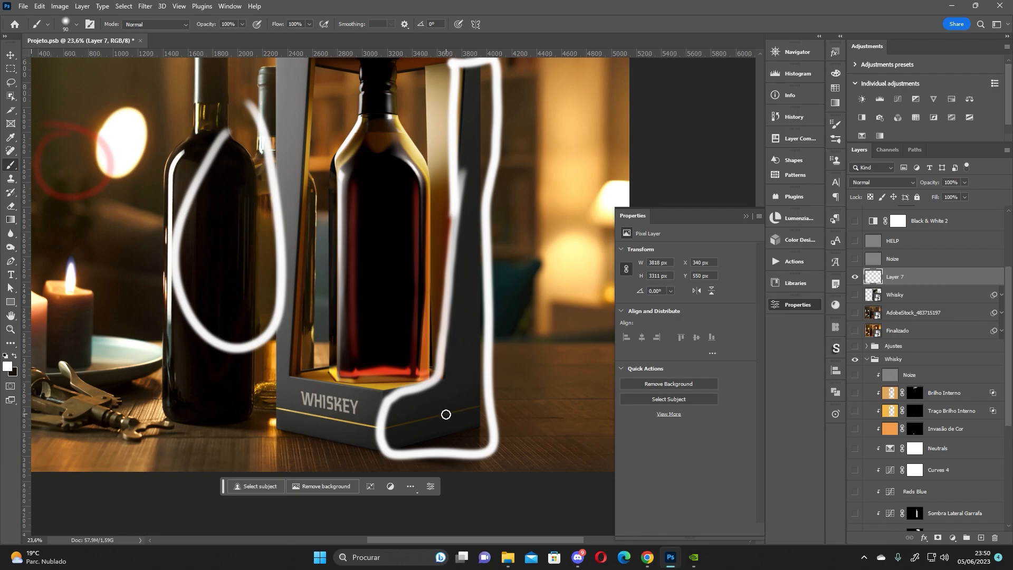
{"action": "left_click", "coordinate": [854, 277]}
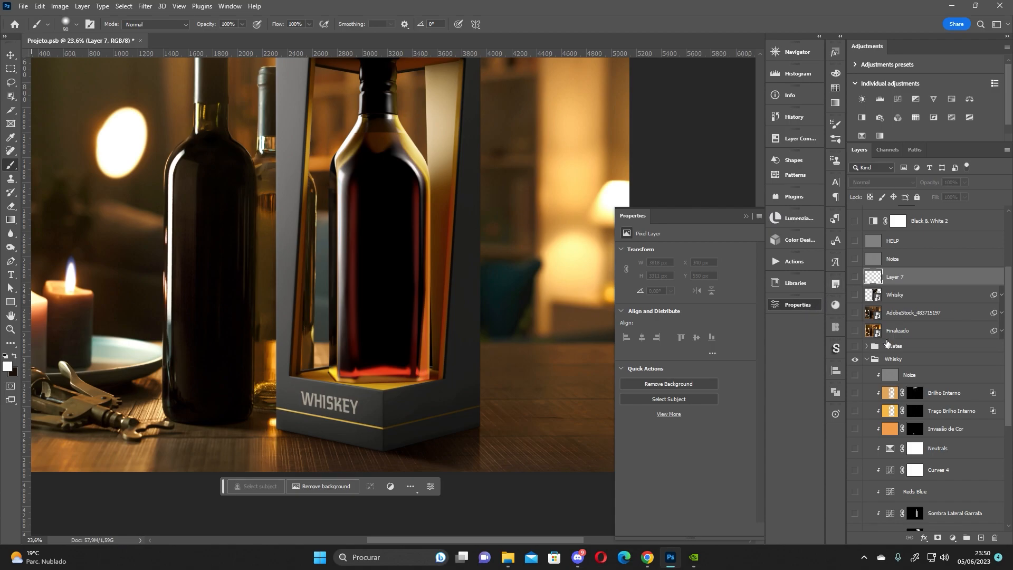
Compare the composition with the lower Sombra Lateral Esquerda layer shown and hidden, leaving it hidden.
{"action": "left_click_drag", "start_coordinate": [1008, 323], "coordinate": [998, 420]}
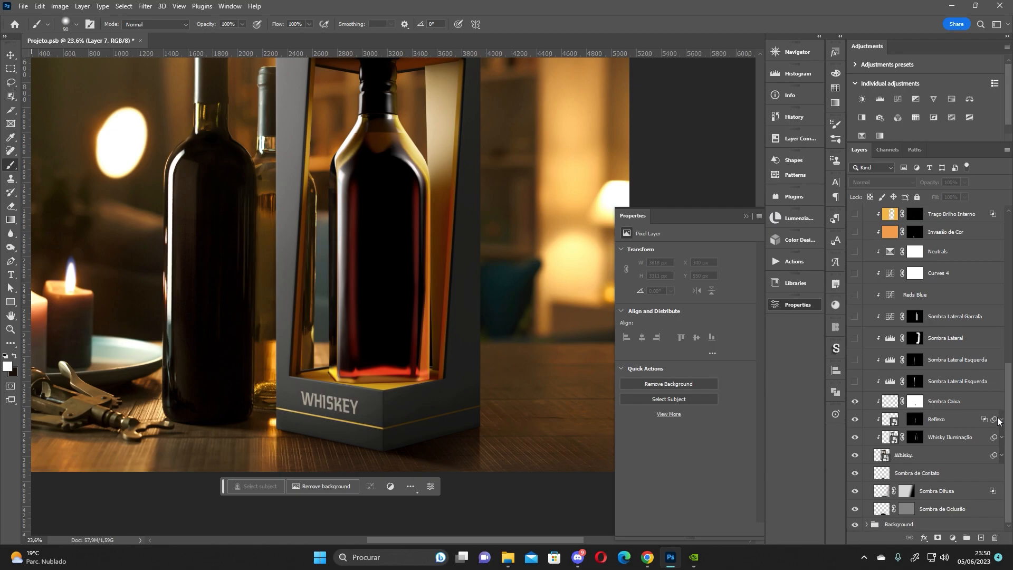
{"action": "left_click", "coordinate": [854, 381]}
{"action": "left_click", "coordinate": [855, 381]}
{"action": "left_click", "coordinate": [854, 382]}
{"action": "scroll", "coordinate": [436, 337], "scroll_direction": "down", "scroll_amount": 3}
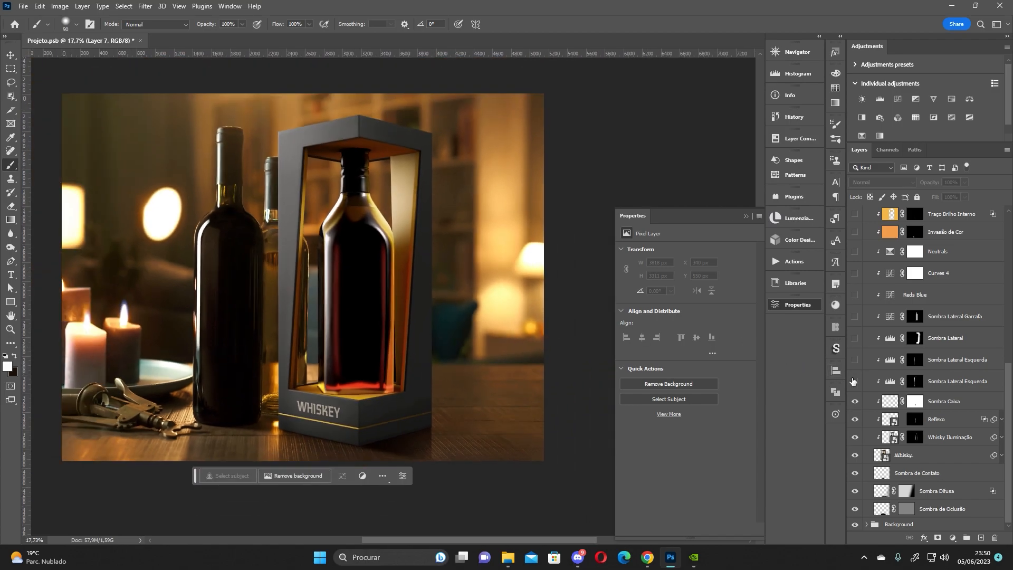
{"action": "left_click", "coordinate": [855, 381]}
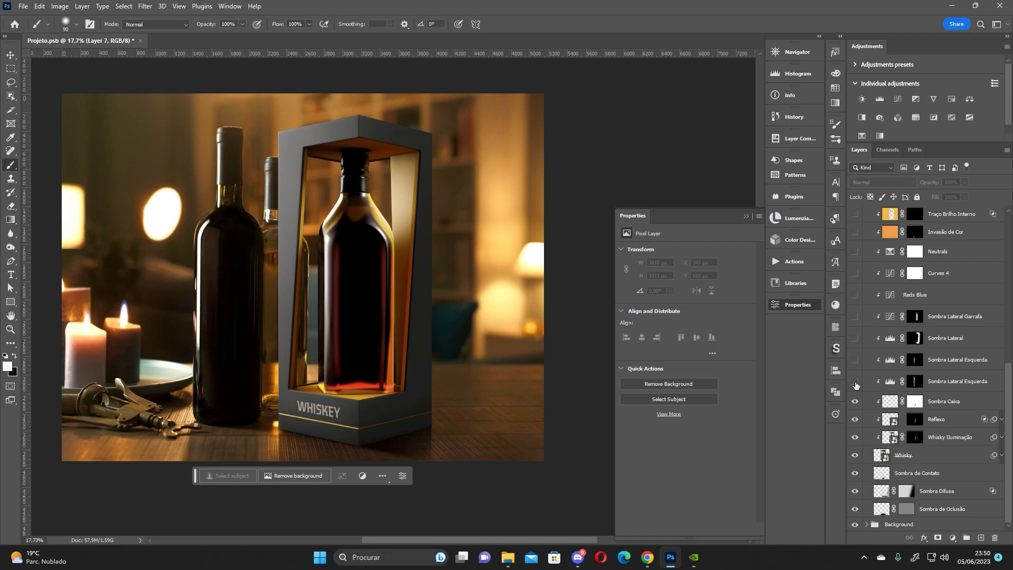
Compare the box's side with and without the Sombra Lateral layer, and leave the layer shown.
{"action": "left_click", "coordinate": [855, 338]}
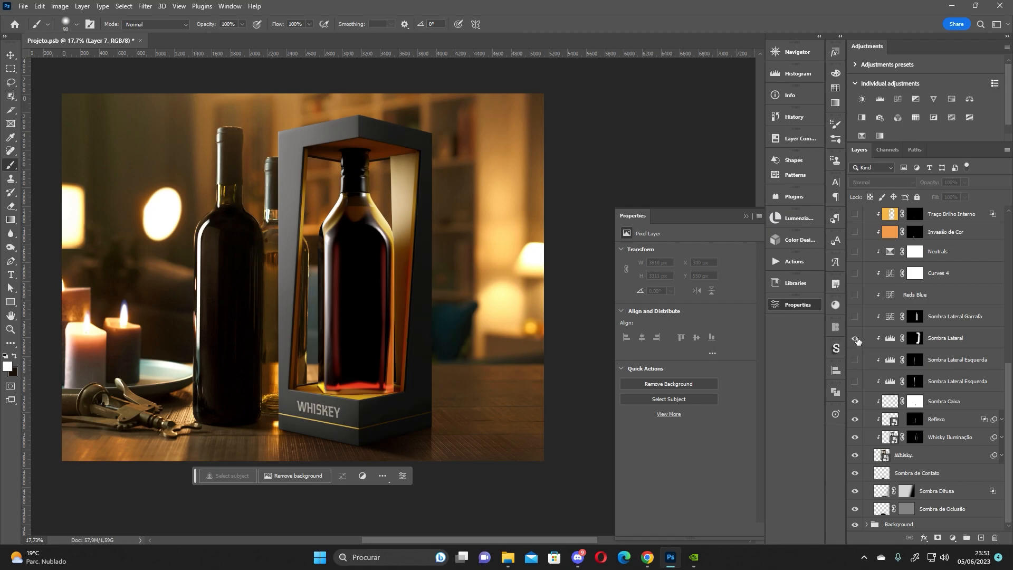
{"action": "left_click", "coordinate": [855, 338]}
{"action": "left_click", "coordinate": [855, 339]}
{"action": "left_click", "coordinate": [855, 339]}
{"action": "left_click", "coordinate": [855, 339]}
{"action": "left_click", "coordinate": [855, 340]}
{"action": "left_click", "coordinate": [855, 342]}
{"action": "left_click", "coordinate": [855, 342]}
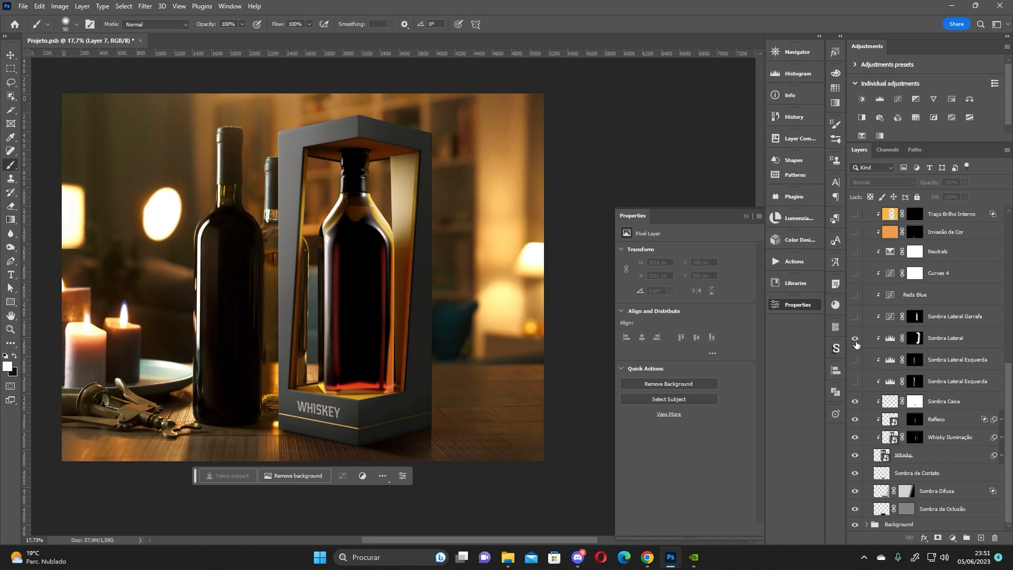
{"action": "left_click", "coordinate": [855, 342]}
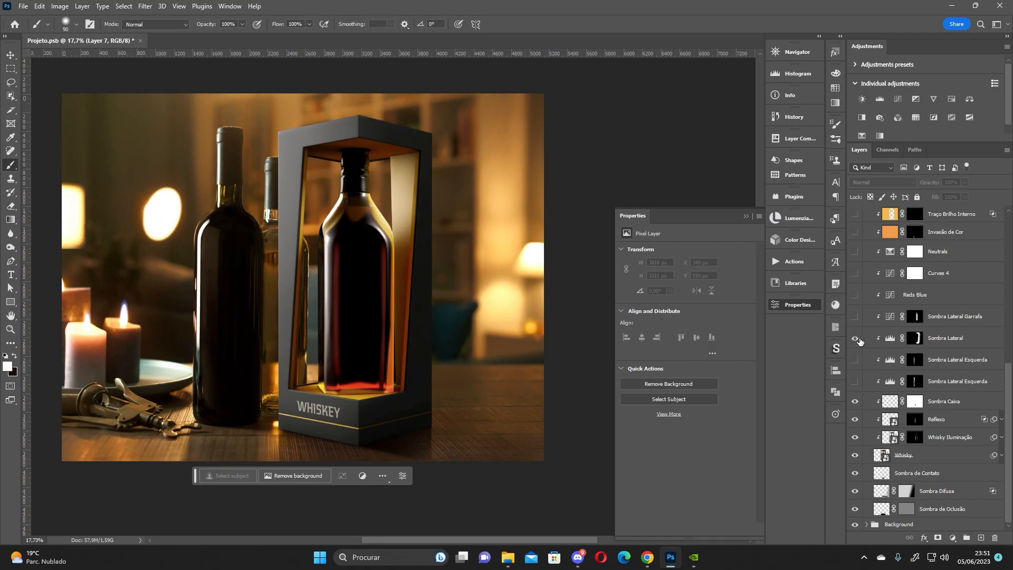
Check the side shadow layers on and off, and leave both Sombra Lateral Esquerda layers shown with Sombra Lateral Garrafa hidden.
{"action": "left_click", "coordinate": [855, 361]}
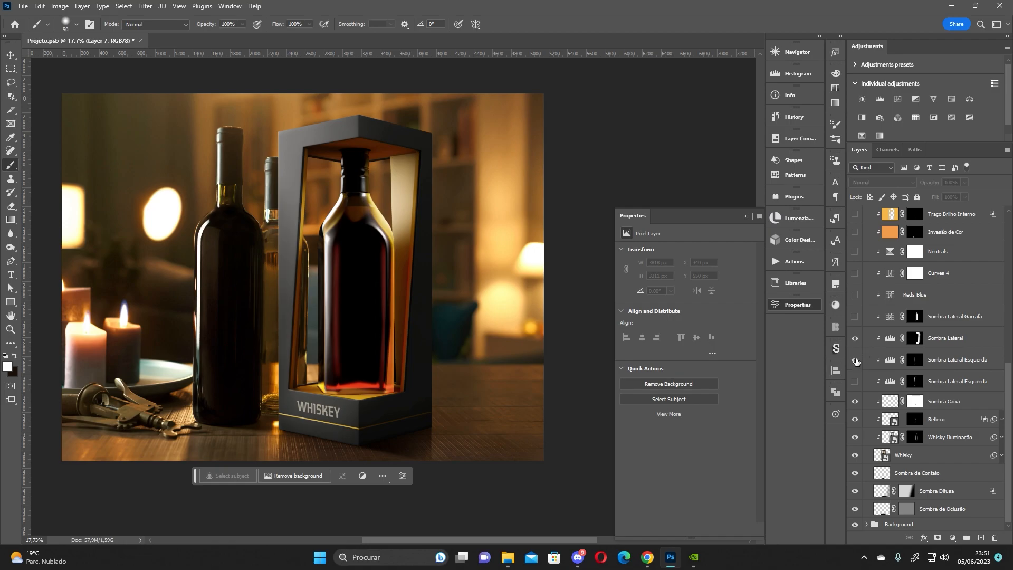
{"action": "left_click", "coordinate": [855, 360]}
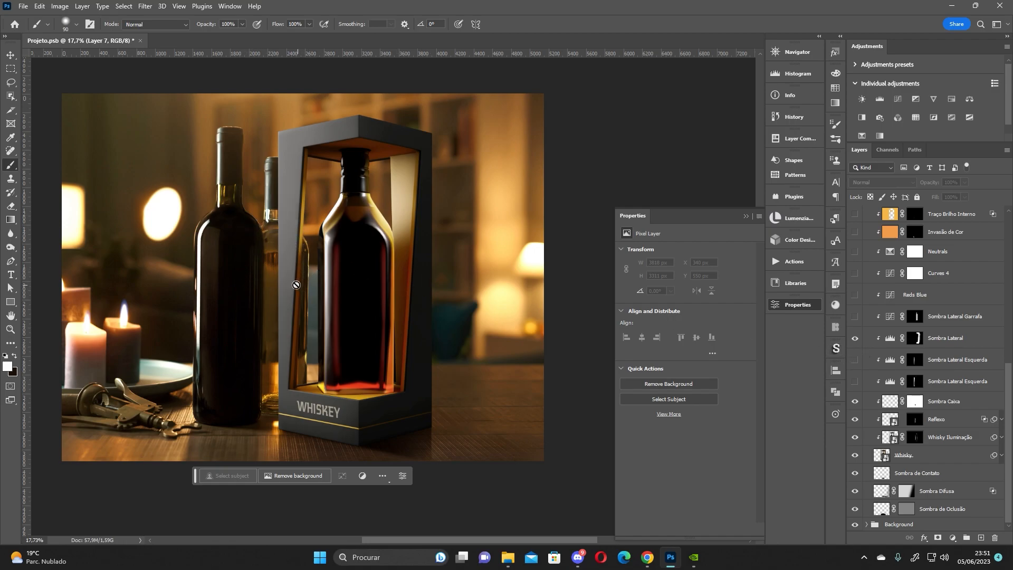
{"action": "left_click", "coordinate": [855, 316]}
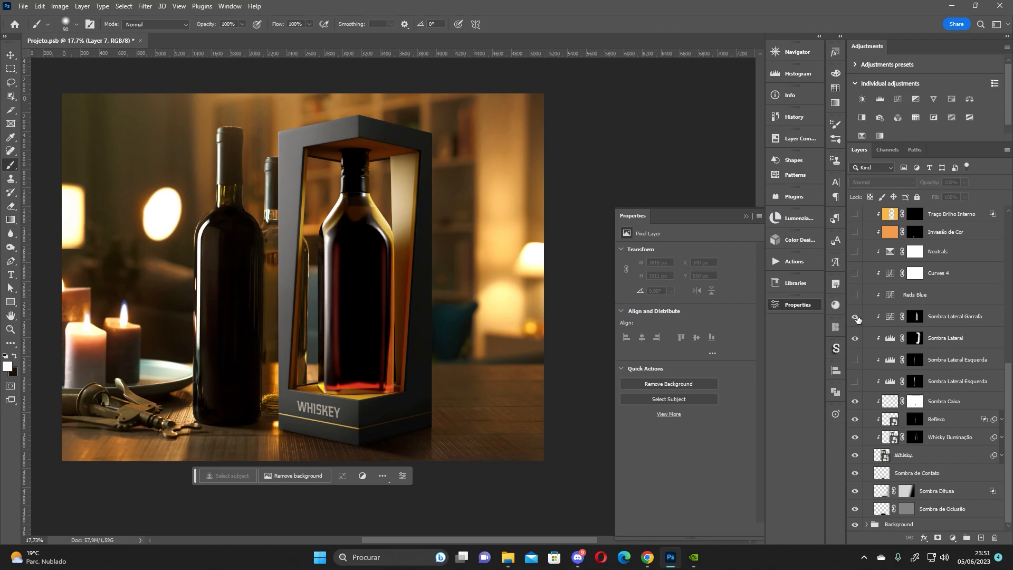
{"action": "left_click", "coordinate": [854, 359]}
{"action": "left_click", "coordinate": [855, 359]}
{"action": "left_click", "coordinate": [854, 359]}
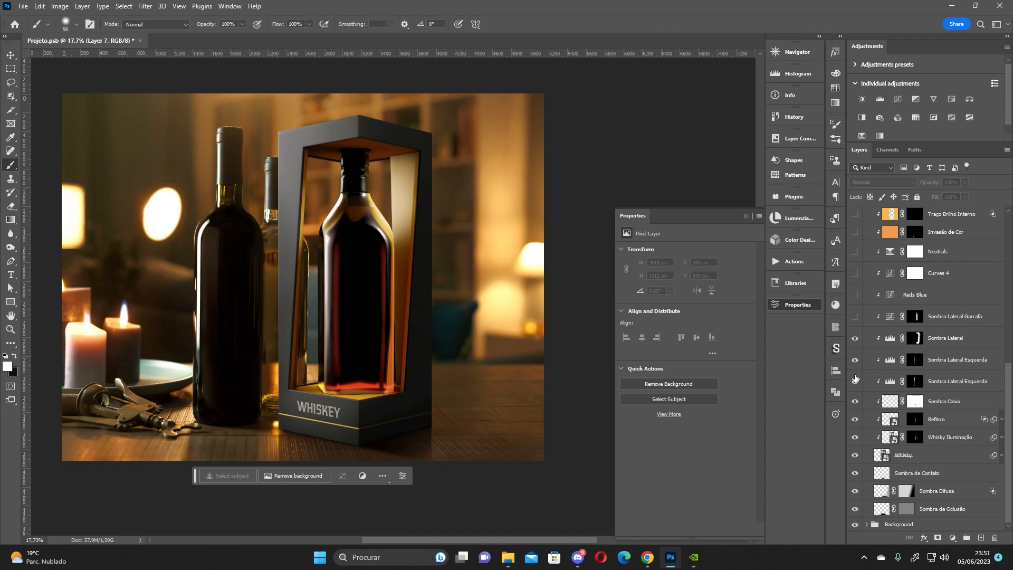
{"action": "left_click", "coordinate": [855, 380]}
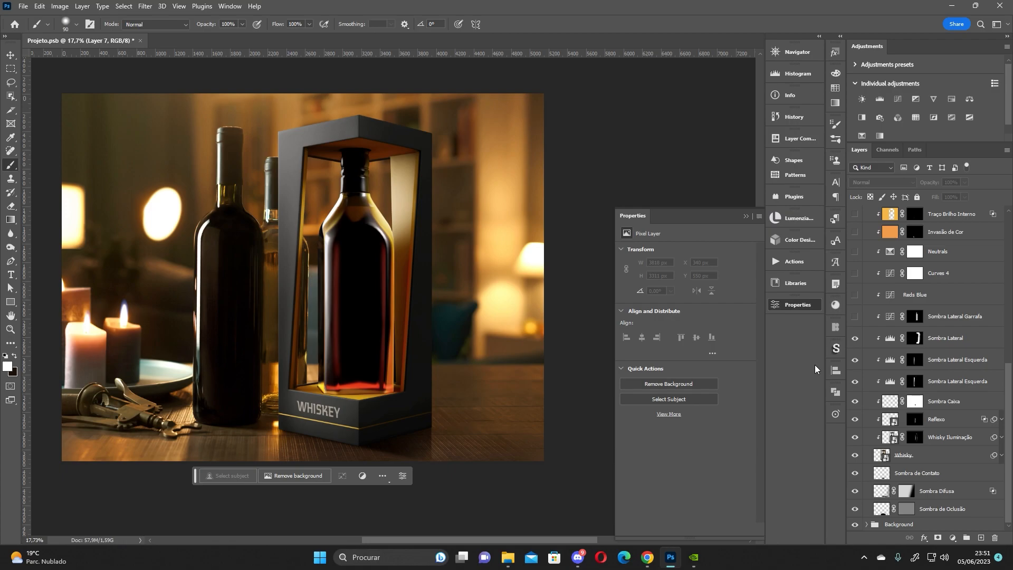
Compare the bottle with and without the Sombra Lateral Garrafa layer, and inspect that layer's curve settings.
{"action": "scroll", "coordinate": [865, 358], "scroll_direction": "up", "scroll_amount": 2}
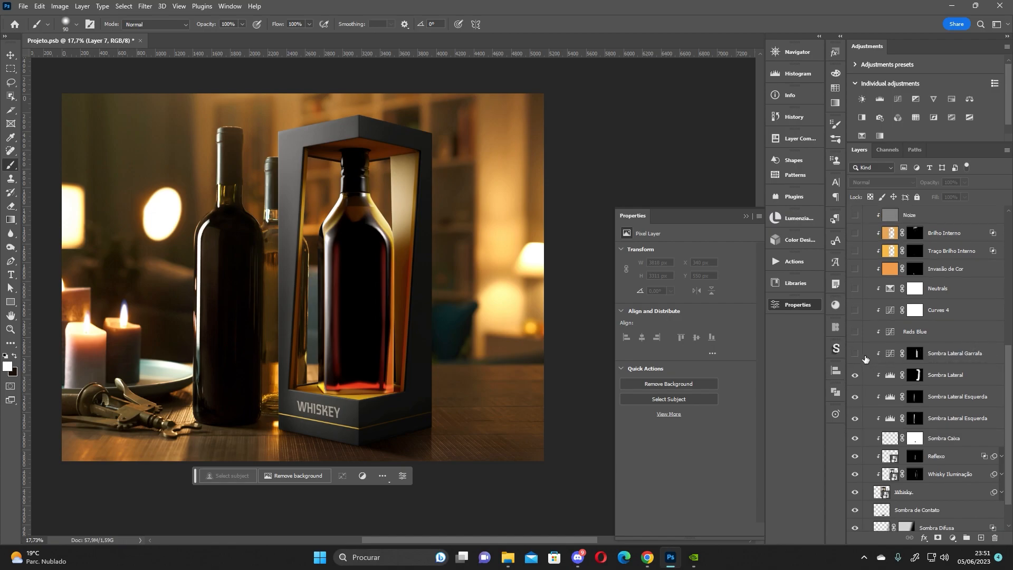
{"action": "left_click", "coordinate": [855, 354]}
{"action": "left_click", "coordinate": [855, 355]}
{"action": "left_click", "coordinate": [938, 353]}
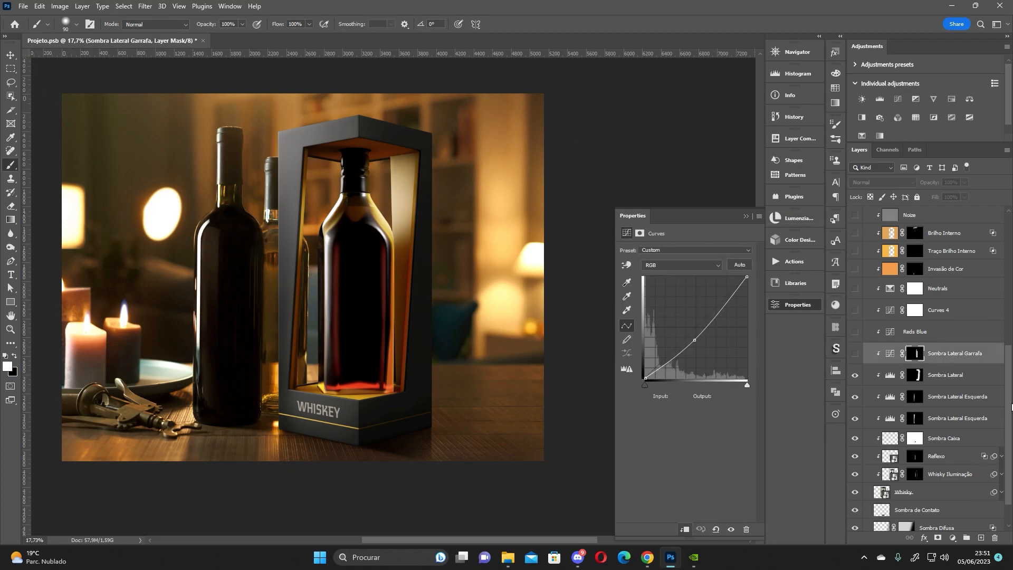
Select and show Layer 7, erase its painted marks with a large rectangular selection, and deselect.
{"action": "scroll", "coordinate": [962, 310], "scroll_direction": "up", "scroll_amount": 5}
{"action": "left_click", "coordinate": [929, 289]}
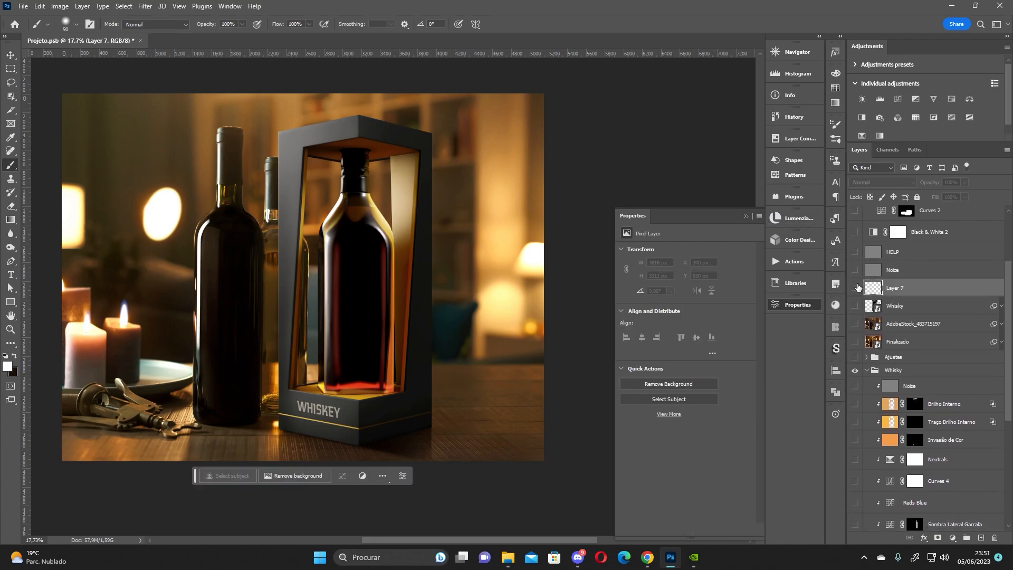
{"action": "left_click", "coordinate": [855, 287]}
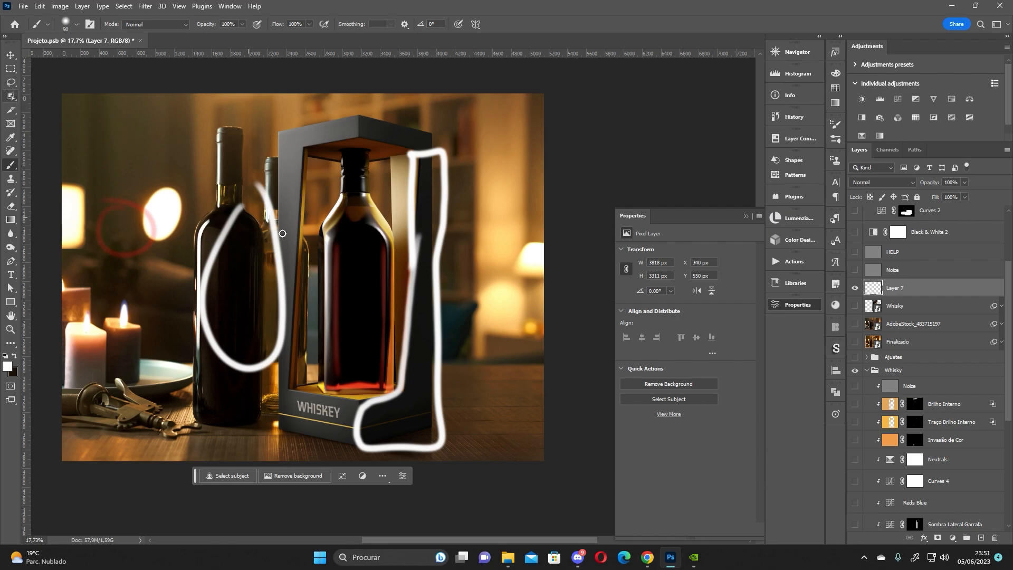
{"action": "left_click", "coordinate": [10, 69]}
{"action": "mouse_move", "coordinate": [62, 141]}
{"action": "left_mouse_down"}
{"action": "mouse_move", "coordinate": [493, 403]}
{"action": "mouse_move", "coordinate": [559, 456]}
{"action": "left_mouse_up"}
{"action": "key", "text": "Delete"}
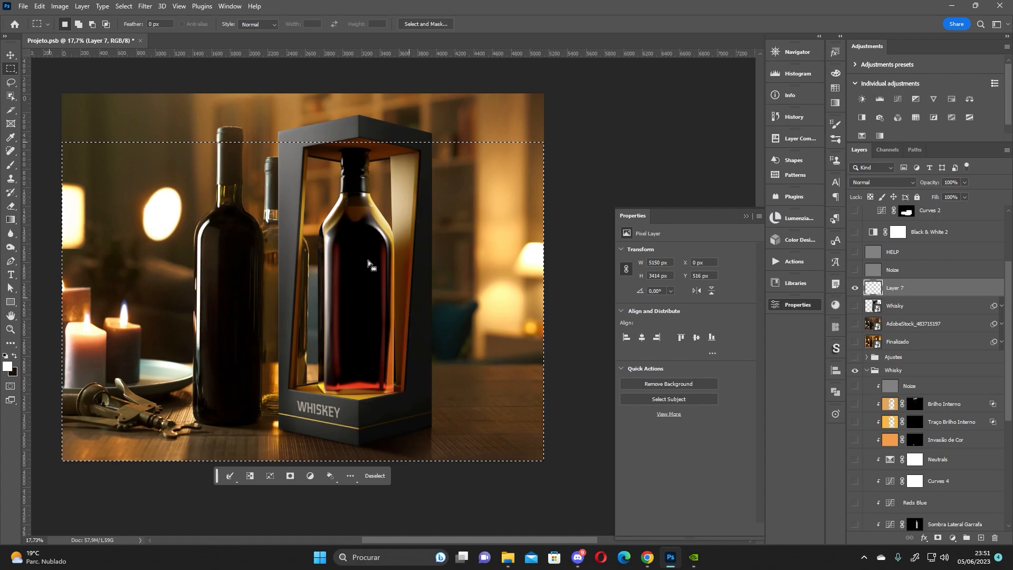
{"action": "left_click", "coordinate": [284, 244]}
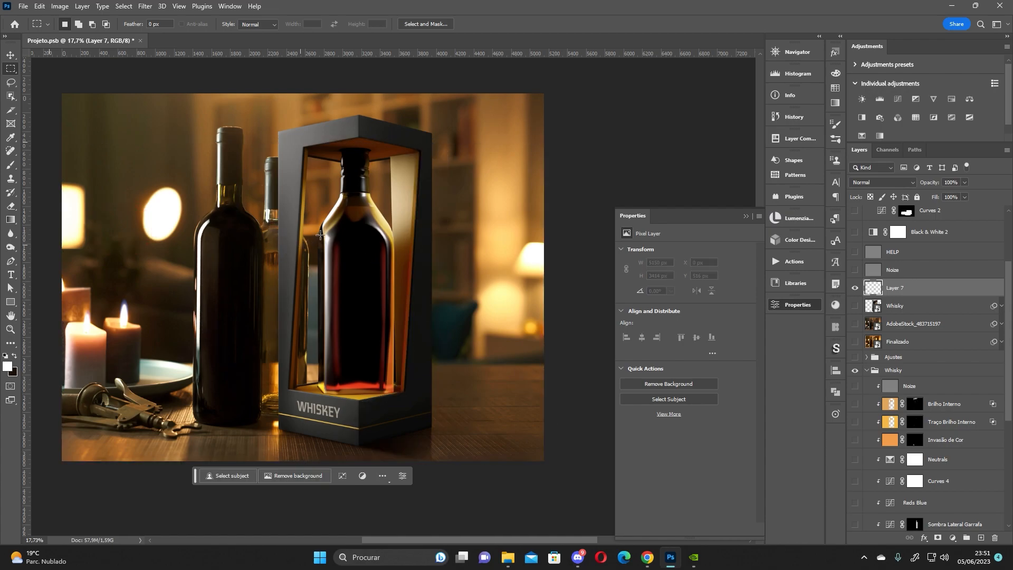
Brush a white outline around the whiskey bottle's shaded half and white strokes running from the wine bottles toward its lit side.
{"action": "left_click", "coordinate": [10, 165]}
{"action": "mouse_move", "coordinate": [353, 191]}
{"action": "left_mouse_down"}
{"action": "mouse_move", "coordinate": [351, 363]}
{"action": "mouse_move", "coordinate": [370, 396]}
{"action": "mouse_move", "coordinate": [389, 390]}
{"action": "mouse_move", "coordinate": [397, 359]}
{"action": "mouse_move", "coordinate": [397, 231]}
{"action": "mouse_move", "coordinate": [366, 158]}
{"action": "mouse_move", "coordinate": [359, 161]}
{"action": "left_mouse_up"}
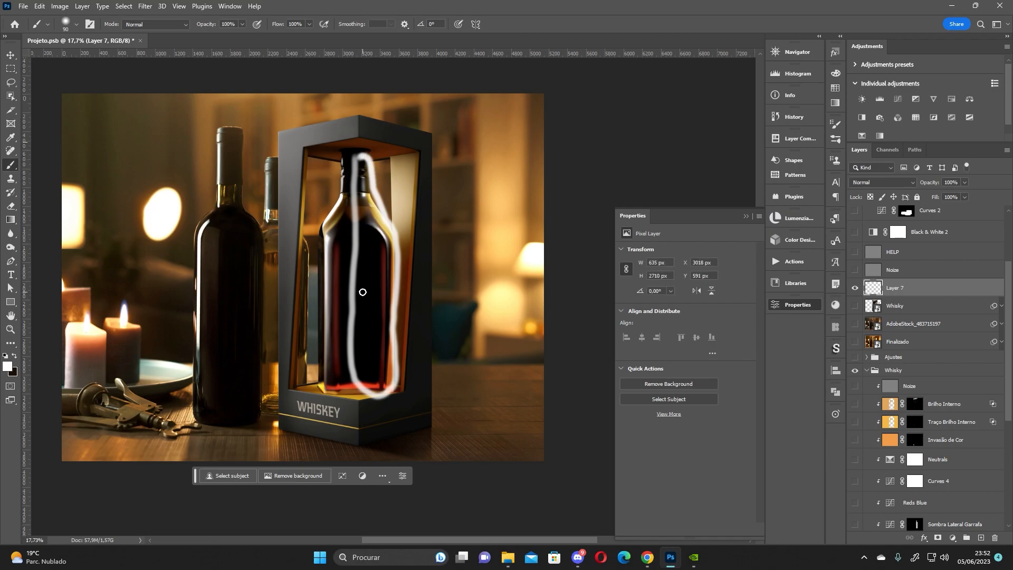
{"action": "mouse_move", "coordinate": [309, 237]}
{"action": "left_mouse_down"}
{"action": "mouse_move", "coordinate": [330, 234]}
{"action": "mouse_move", "coordinate": [323, 262]}
{"action": "left_mouse_up"}
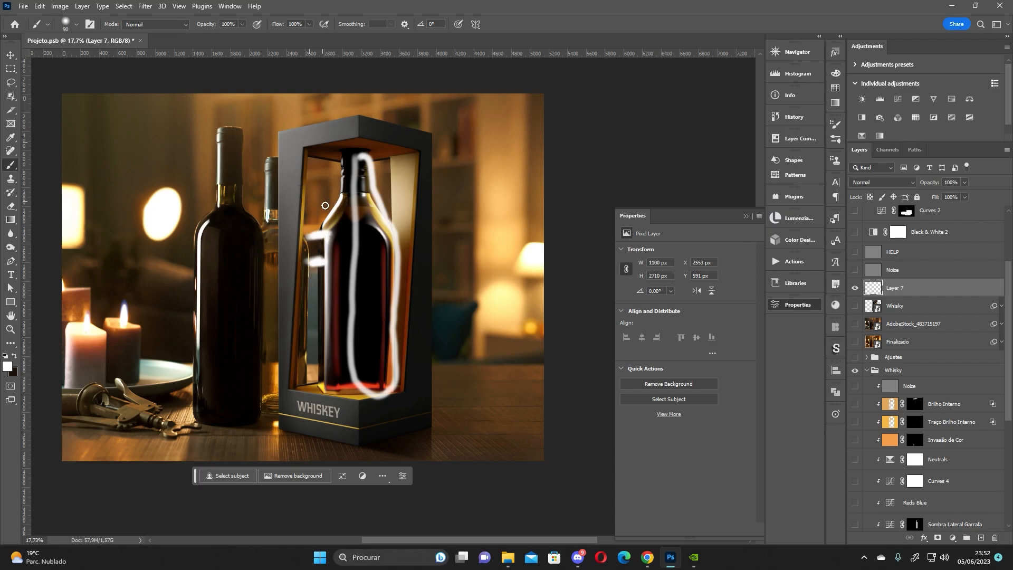
{"action": "left_click_drag", "start_coordinate": [247, 199], "coordinate": [328, 231]}
{"action": "left_click_drag", "start_coordinate": [263, 247], "coordinate": [340, 276]}
{"action": "mouse_move", "coordinate": [278, 294]}
{"action": "left_mouse_down"}
{"action": "mouse_move", "coordinate": [335, 309]}
{"action": "mouse_move", "coordinate": [311, 330]}
{"action": "mouse_move", "coordinate": [346, 341]}
{"action": "left_mouse_up"}
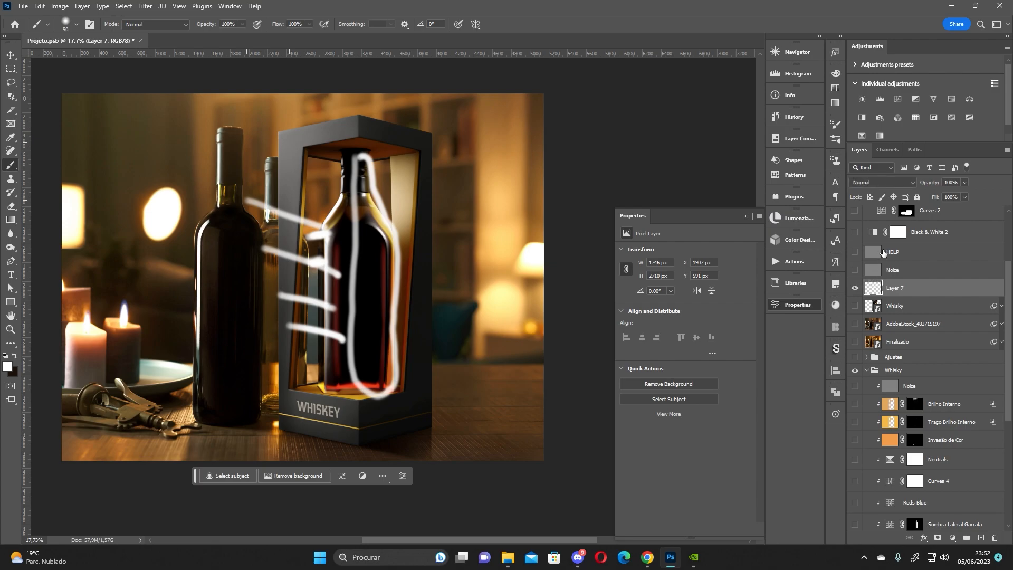
Show the Black & White 2 layer, hide Layer 7, and examine the composition's light and dark values.
{"action": "left_click", "coordinate": [854, 232]}
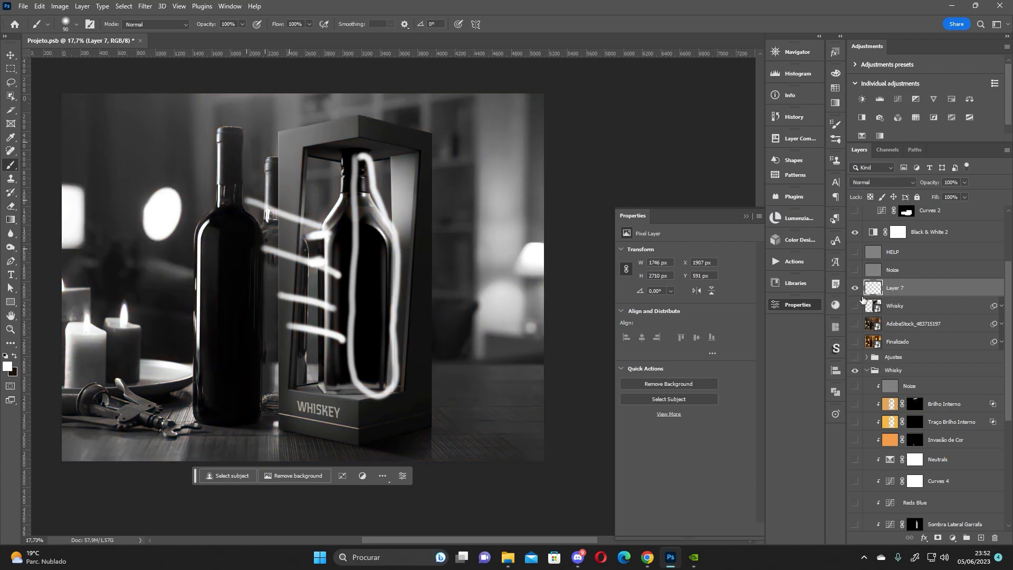
{"action": "left_click", "coordinate": [854, 287]}
{"action": "left_click", "coordinate": [875, 232]}
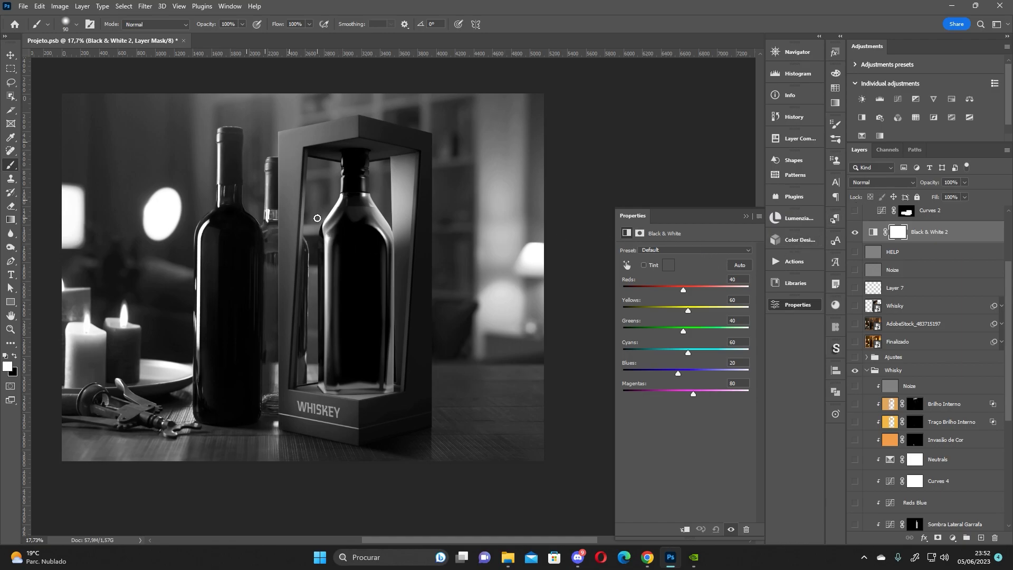
{"action": "scroll", "coordinate": [317, 218], "scroll_direction": "up", "scroll_amount": 1}
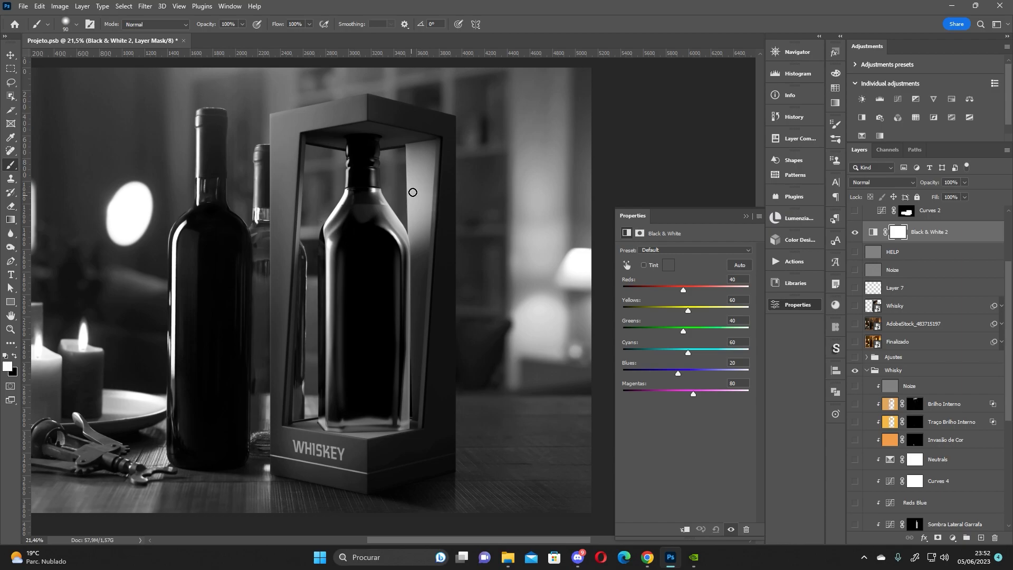
Select and show Layer 7, and set the foreground color to orange.
{"action": "left_click", "coordinate": [902, 289]}
{"action": "left_click", "coordinate": [855, 287]}
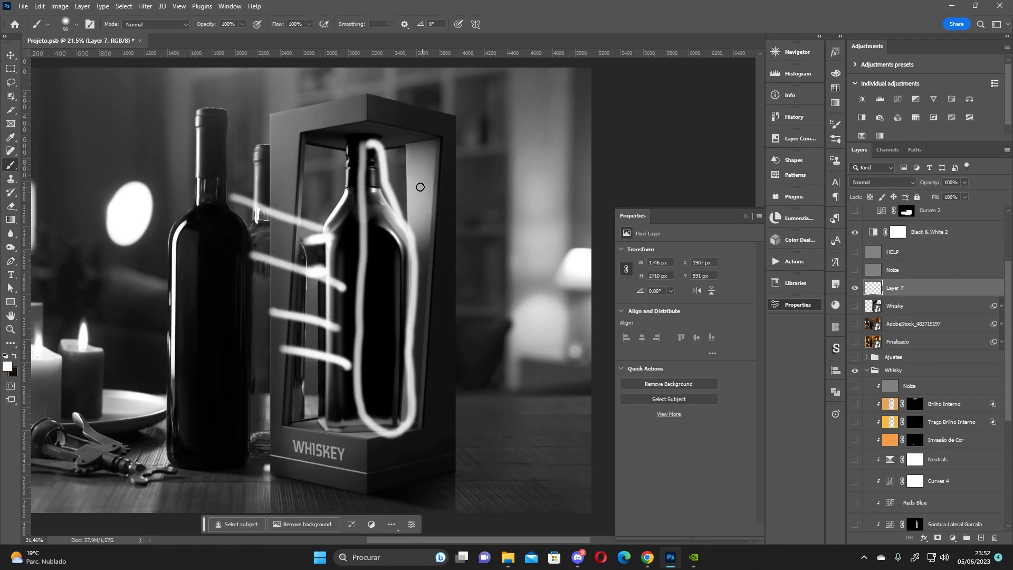
{"action": "left_click", "coordinate": [5, 368]}
{"action": "left_click", "coordinate": [736, 346]}
{"action": "left_click", "coordinate": [840, 324]}
Mark the box's bright inner panel, background lights, lamp, candle flame and lit wall with short orange brush dabs on Layer 7.
{"action": "mouse_move", "coordinate": [422, 188]}
{"action": "left_mouse_down"}
{"action": "mouse_move", "coordinate": [408, 186]}
{"action": "mouse_move", "coordinate": [434, 192]}
{"action": "left_mouse_up"}
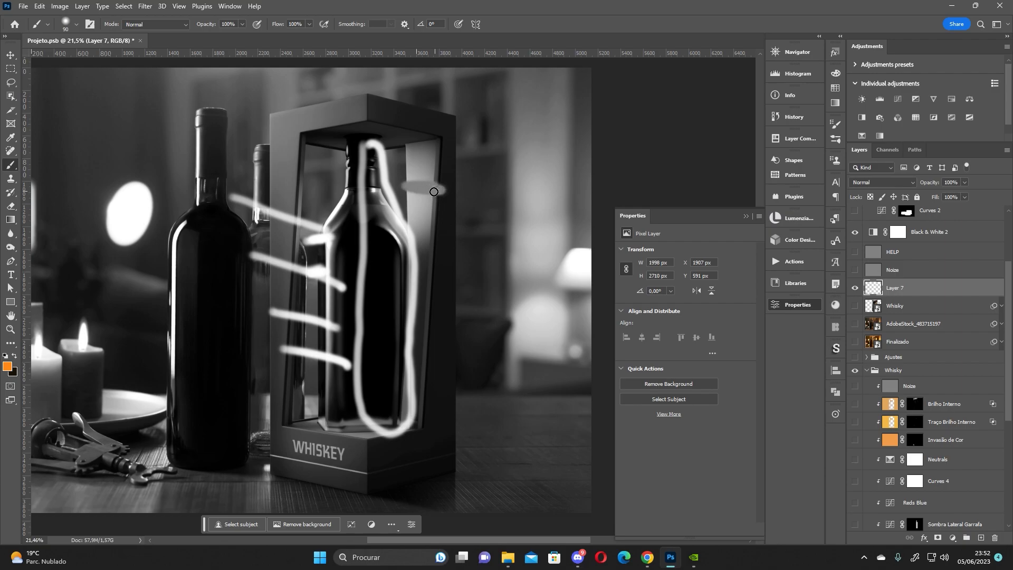
{"action": "mouse_move", "coordinate": [137, 200]}
{"action": "left_mouse_down"}
{"action": "mouse_move", "coordinate": [122, 209]}
{"action": "mouse_move", "coordinate": [133, 208]}
{"action": "left_mouse_up"}
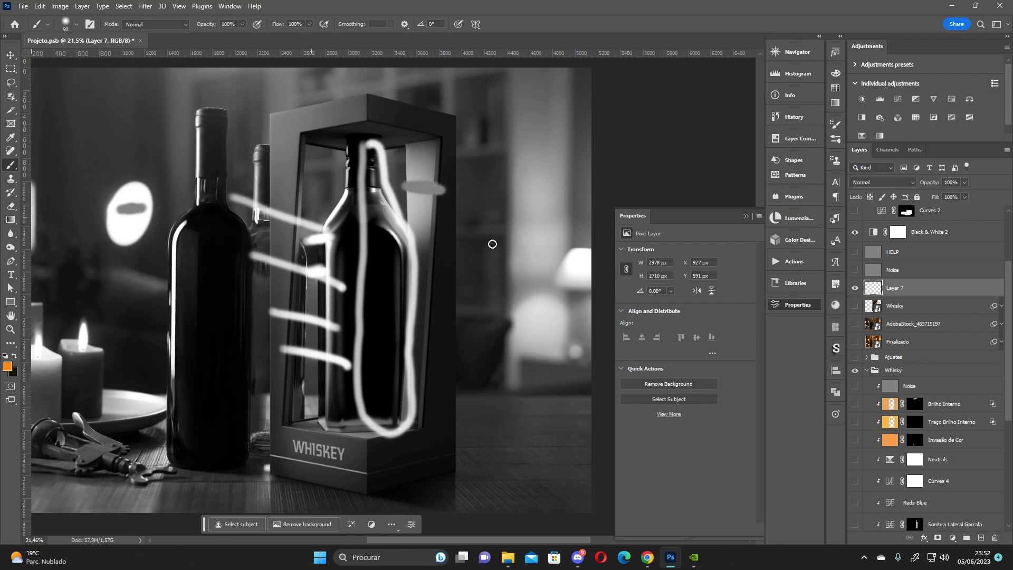
{"action": "left_click_drag", "start_coordinate": [576, 271], "coordinate": [577, 270]}
{"action": "left_click_drag", "start_coordinate": [82, 335], "coordinate": [90, 333]}
{"action": "left_click_drag", "start_coordinate": [531, 232], "coordinate": [541, 233]}
{"action": "left_click_drag", "start_coordinate": [420, 202], "coordinate": [412, 201]}
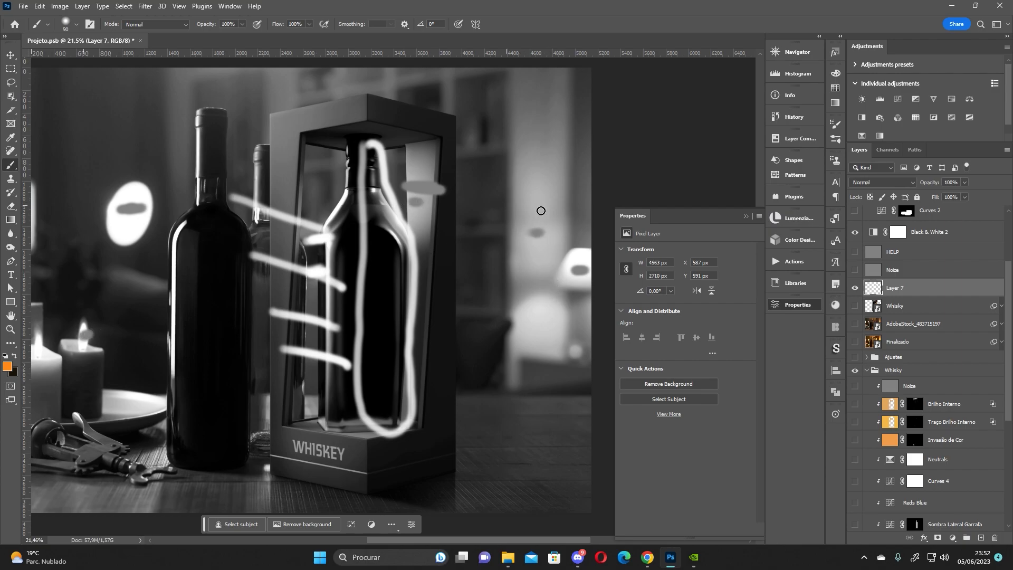
{"action": "left_click_drag", "start_coordinate": [549, 213], "coordinate": [531, 211]}
Dab and circle the box's bright inner panel and the lit wall in orange, and hide the Black & White 2 layer.
{"action": "scroll", "coordinate": [407, 185], "scroll_direction": "up", "scroll_amount": 3}
{"action": "left_click_drag", "start_coordinate": [472, 166], "coordinate": [425, 164]}
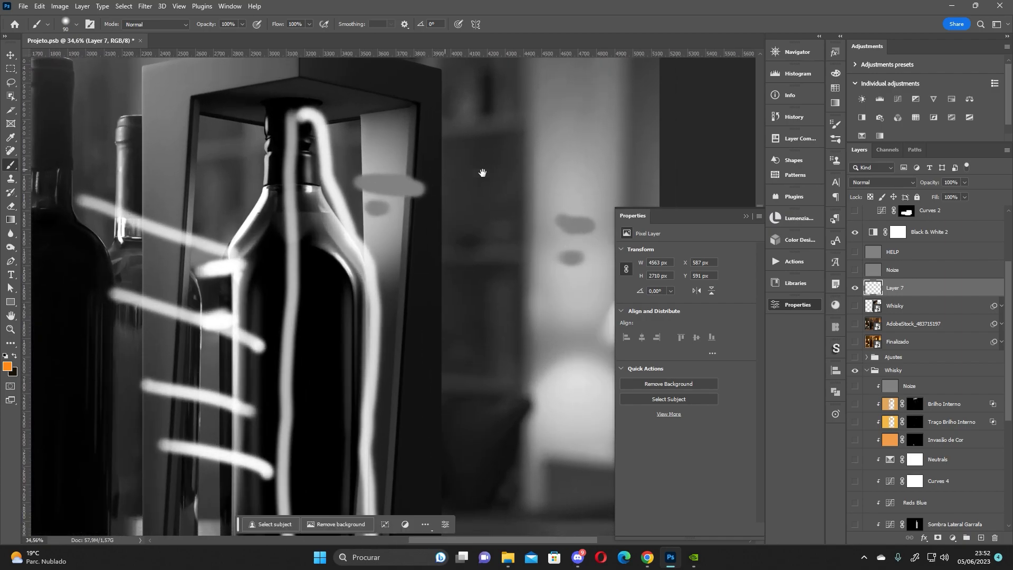
{"action": "left_click", "coordinate": [370, 165]}
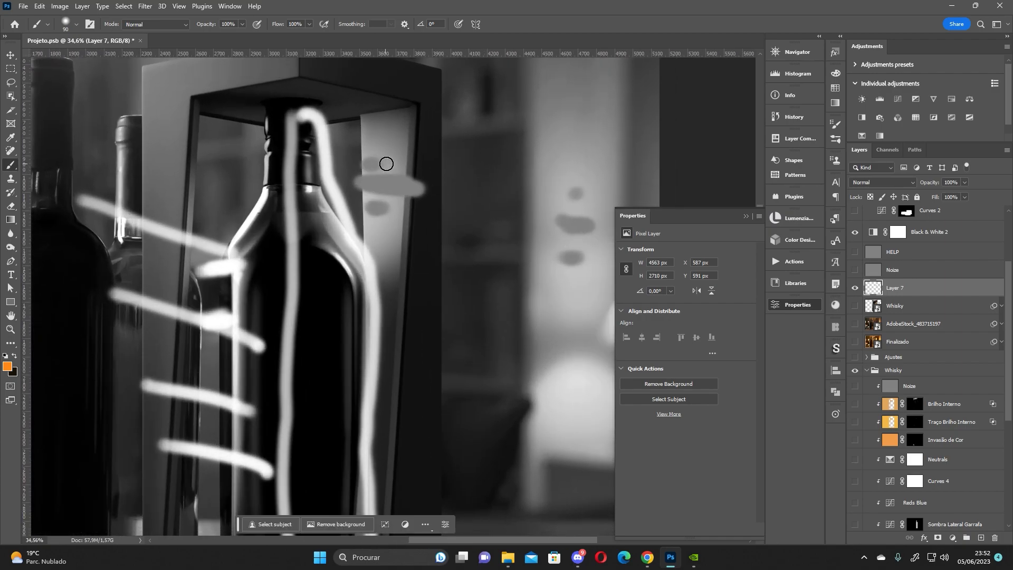
{"action": "left_click", "coordinate": [577, 167]}
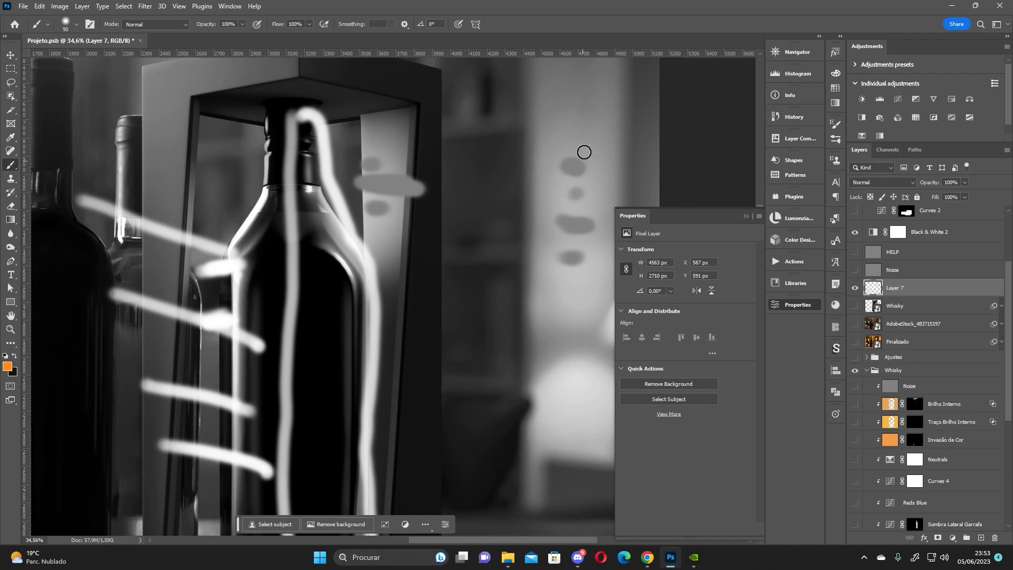
{"action": "left_click_drag", "start_coordinate": [558, 140], "coordinate": [578, 179]}
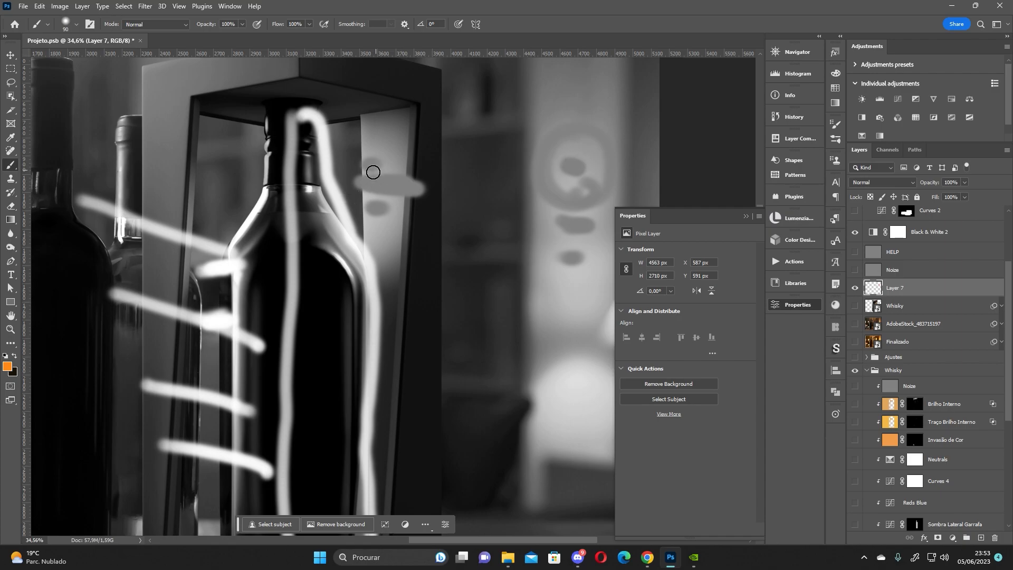
{"action": "mouse_move", "coordinate": [364, 156]}
{"action": "left_mouse_down"}
{"action": "mouse_move", "coordinate": [420, 207]}
{"action": "mouse_move", "coordinate": [341, 190]}
{"action": "mouse_move", "coordinate": [384, 134]}
{"action": "mouse_move", "coordinate": [399, 164]}
{"action": "mouse_move", "coordinate": [376, 173]}
{"action": "mouse_move", "coordinate": [403, 164]}
{"action": "mouse_move", "coordinate": [382, 190]}
{"action": "left_mouse_up"}
{"action": "left_click", "coordinate": [855, 233]}
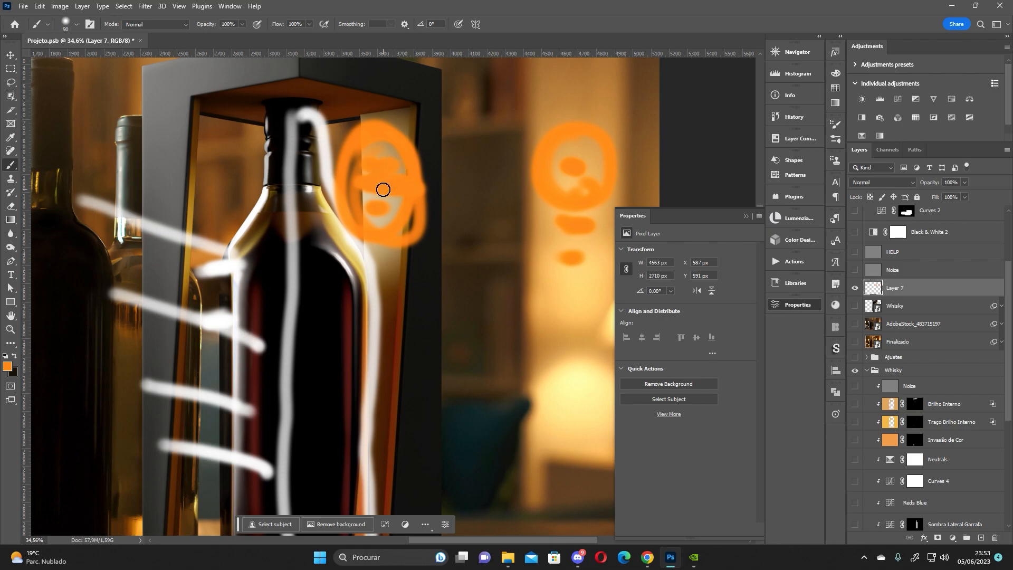
{"action": "scroll", "coordinate": [383, 189], "scroll_direction": "down", "scroll_amount": 3}
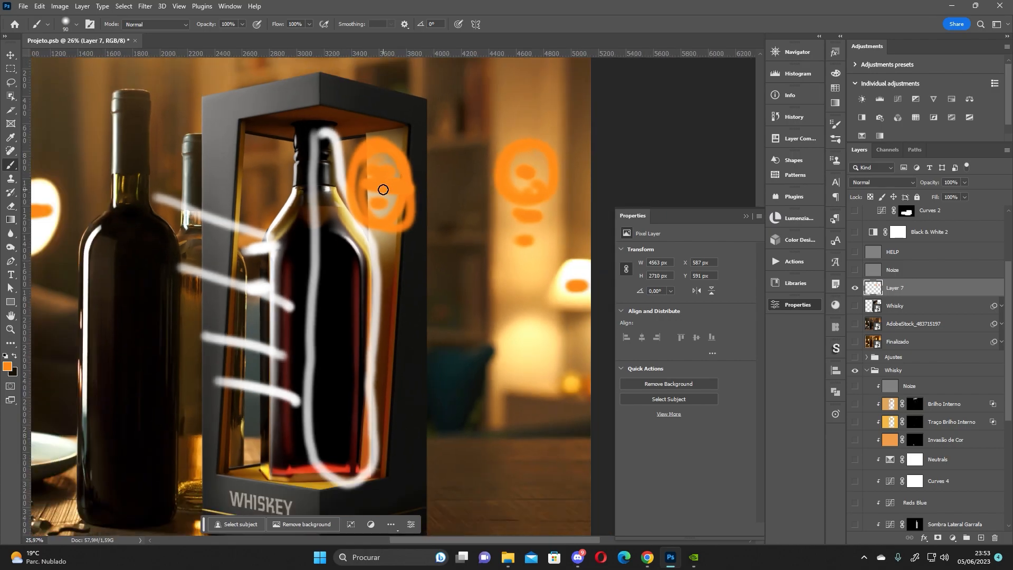
Hide Layer 7, and compare the scene's tones with the Black & White 2 layer on and off.
{"action": "left_click", "coordinate": [855, 288]}
{"action": "left_click", "coordinate": [897, 231]}
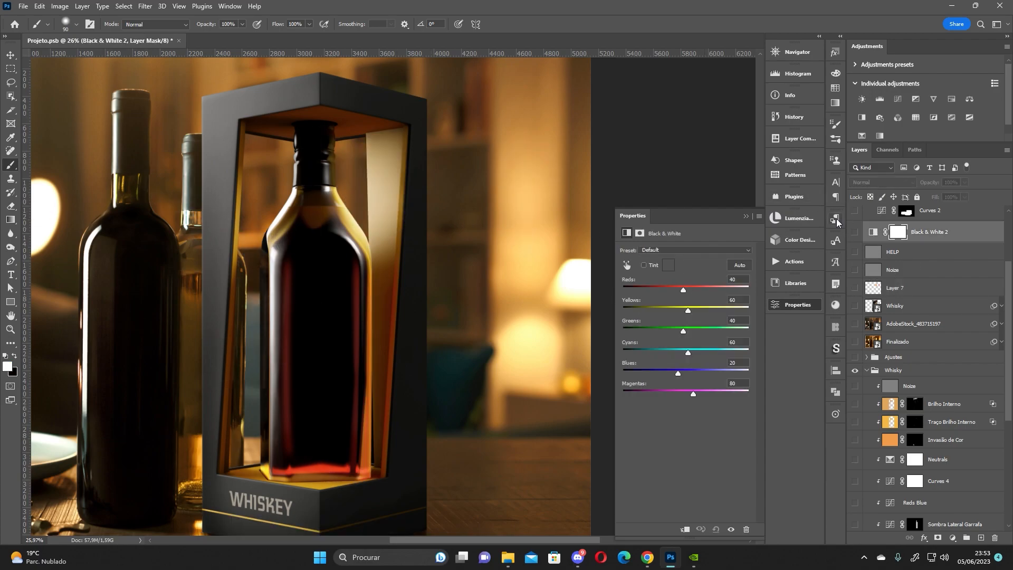
{"action": "left_click", "coordinate": [856, 233]}
{"action": "left_click", "coordinate": [854, 235]}
{"action": "left_click", "coordinate": [853, 237]}
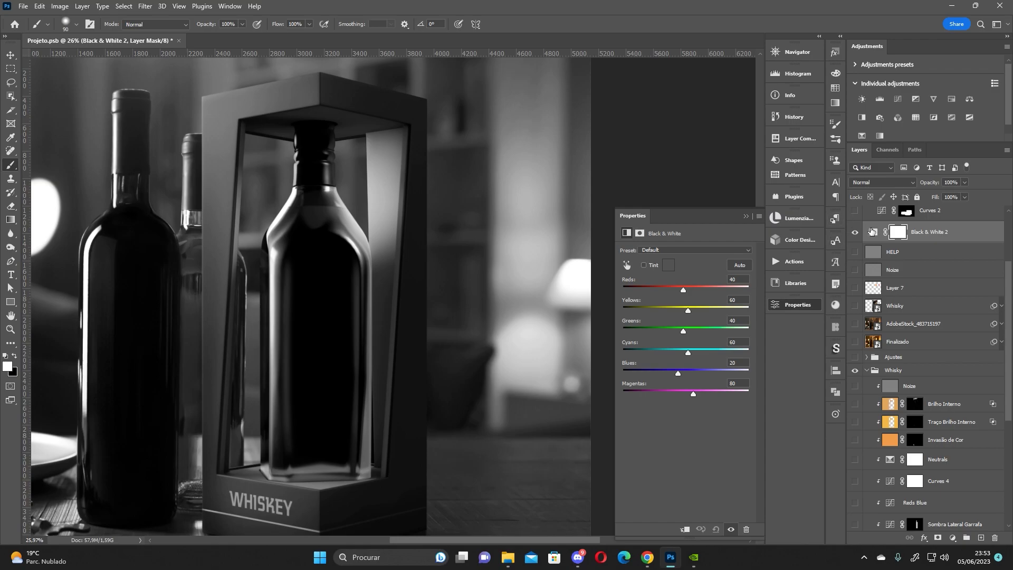
{"action": "left_click", "coordinate": [855, 232]}
Show the Sombra Lateral Garrafa curves layer, toggling it to compare the shading on the whiskey bottle.
{"action": "left_click_drag", "start_coordinate": [1008, 319], "coordinate": [1008, 404]}
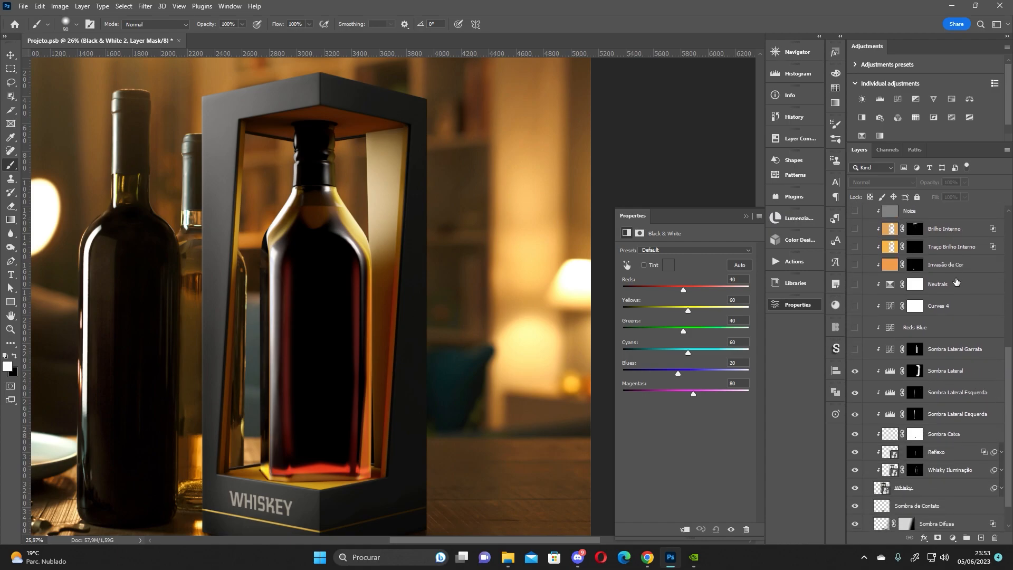
{"action": "left_click", "coordinate": [855, 348]}
{"action": "left_click", "coordinate": [855, 349]}
{"action": "left_click", "coordinate": [855, 349]}
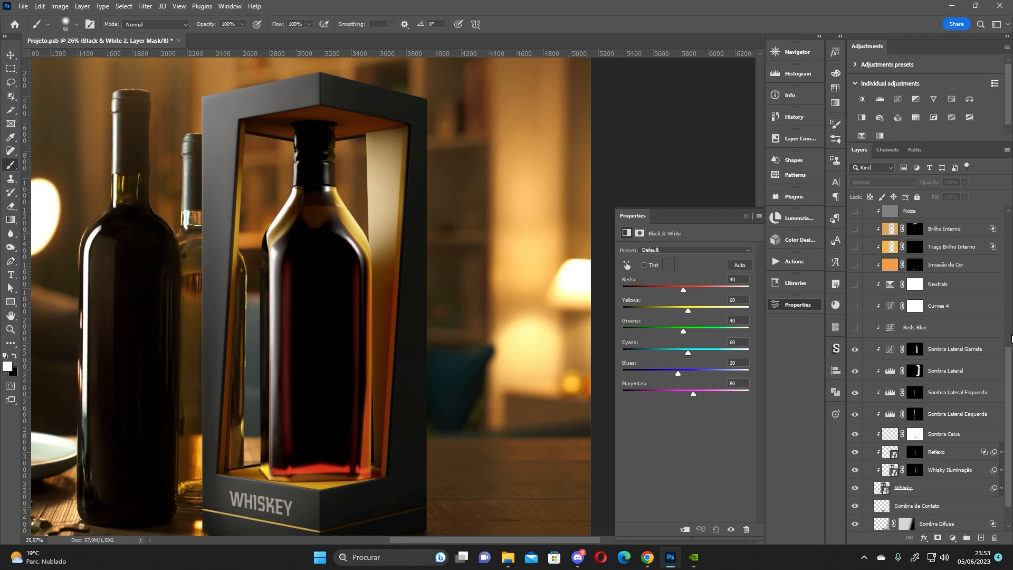
Compare the bottle in black and white with Sombra Lateral Garrafa on and off, leaving Black & White 2 hidden.
{"action": "scroll", "coordinate": [925, 247], "scroll_direction": "up", "scroll_amount": 5}
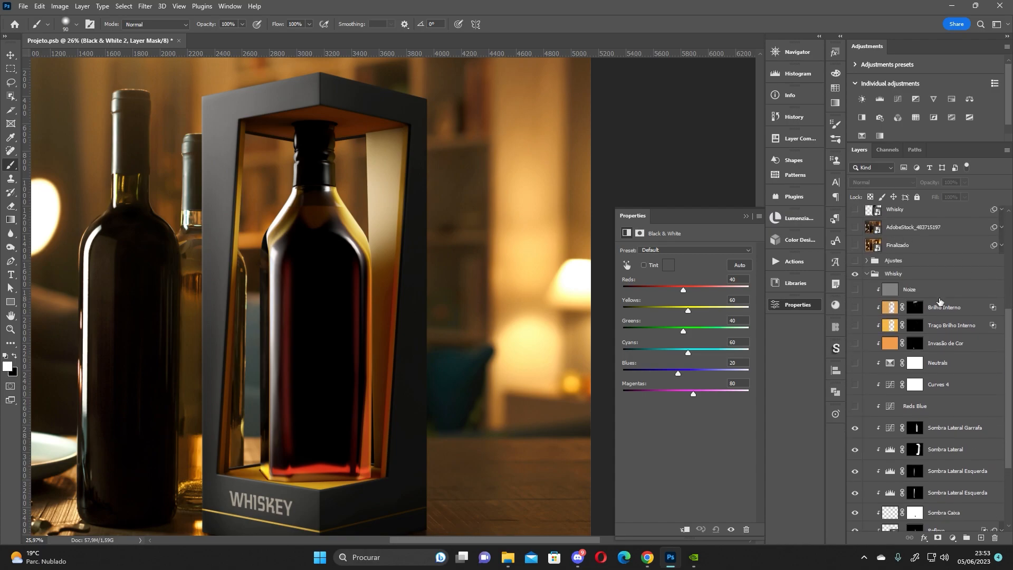
{"action": "scroll", "coordinate": [907, 274], "scroll_direction": "up", "scroll_amount": 5}
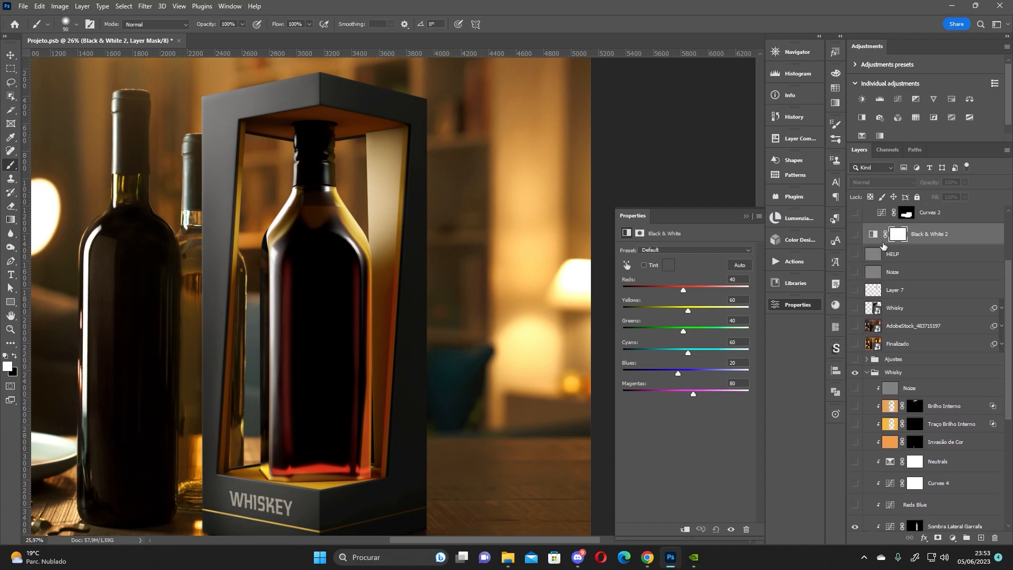
{"action": "left_click", "coordinate": [855, 234]}
{"action": "scroll", "coordinate": [980, 378], "scroll_direction": "down", "scroll_amount": 5}
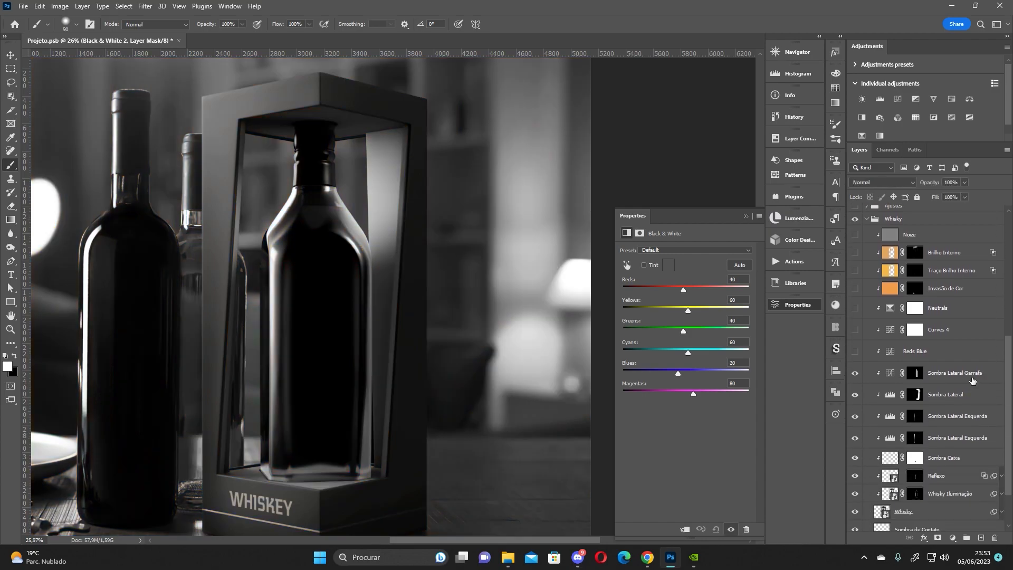
{"action": "left_click", "coordinate": [855, 373]}
{"action": "left_click", "coordinate": [855, 373]}
{"action": "left_click", "coordinate": [854, 373]}
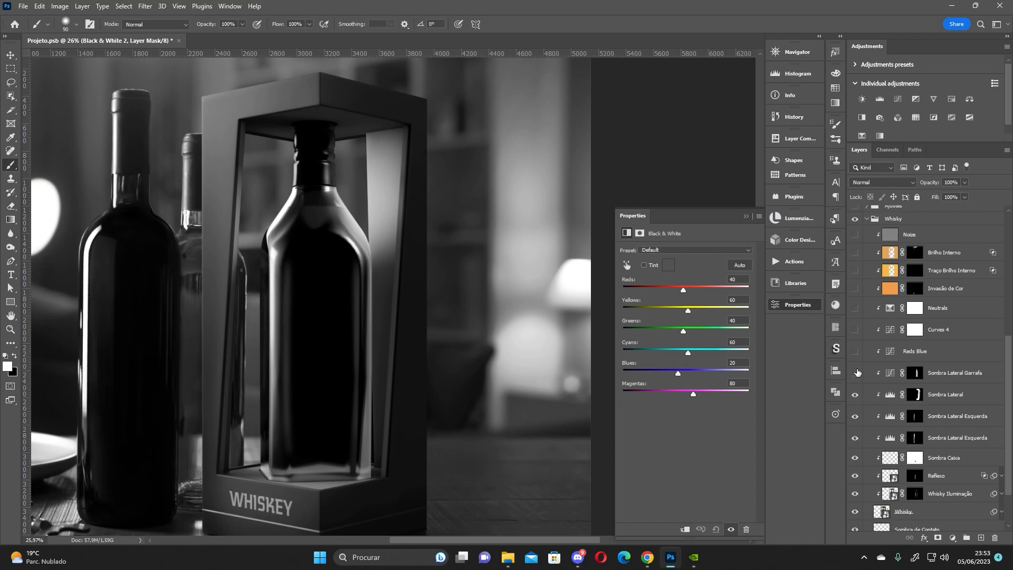
{"action": "left_click", "coordinate": [855, 373]}
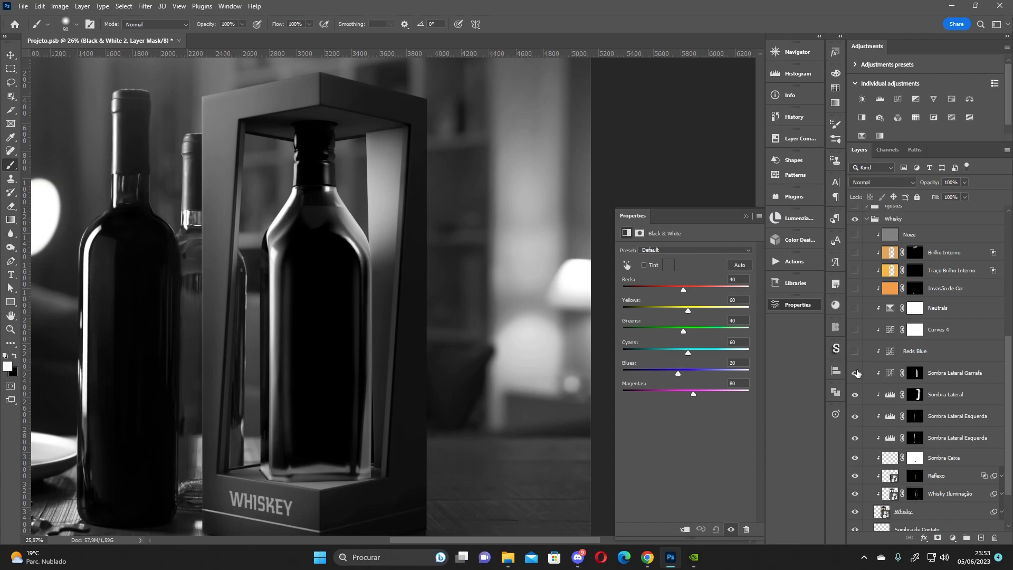
{"action": "left_click", "coordinate": [856, 374]}
{"action": "left_click", "coordinate": [856, 373]}
{"action": "left_click", "coordinate": [856, 373]}
{"action": "left_click", "coordinate": [855, 373]}
{"action": "mouse_move", "coordinate": [855, 375]}
{"action": "left_mouse_down"}
{"action": "mouse_move", "coordinate": [856, 443]}
{"action": "mouse_move", "coordinate": [855, 372]}
{"action": "left_mouse_up"}
{"action": "left_click_drag", "start_coordinate": [1008, 346], "coordinate": [1008, 288]}
{"action": "left_click", "coordinate": [855, 242]}
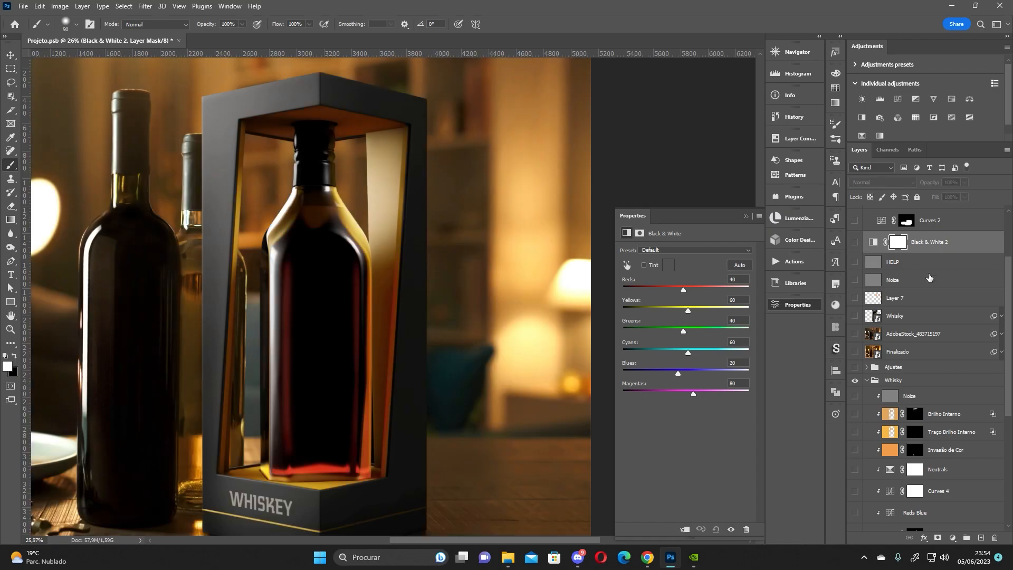
Examine the Red channel curve of the Reds Blue adjustment layer, and hide that layer again.
{"action": "left_click_drag", "start_coordinate": [1008, 322], "coordinate": [880, 385]}
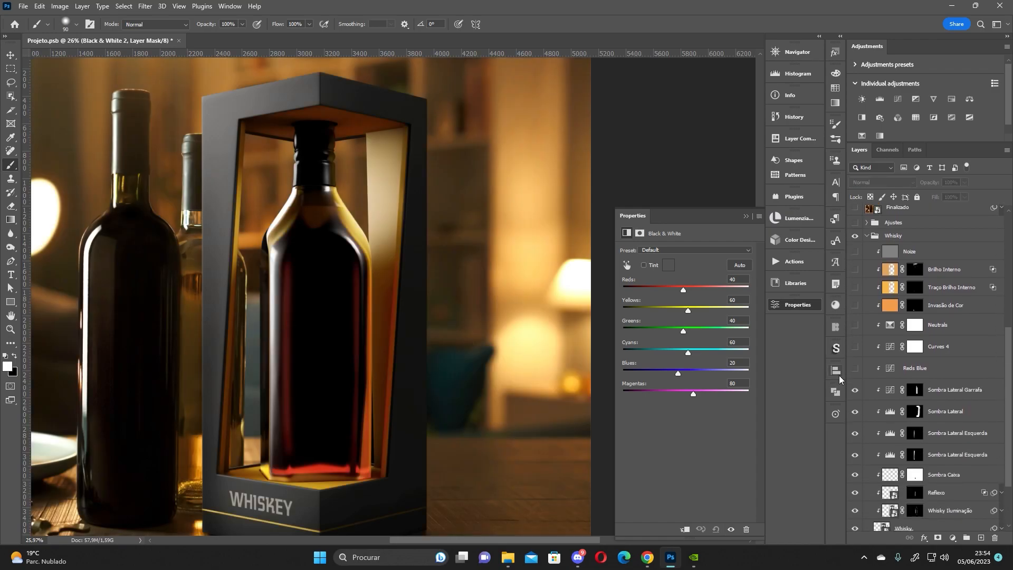
{"action": "left_click", "coordinate": [891, 375]}
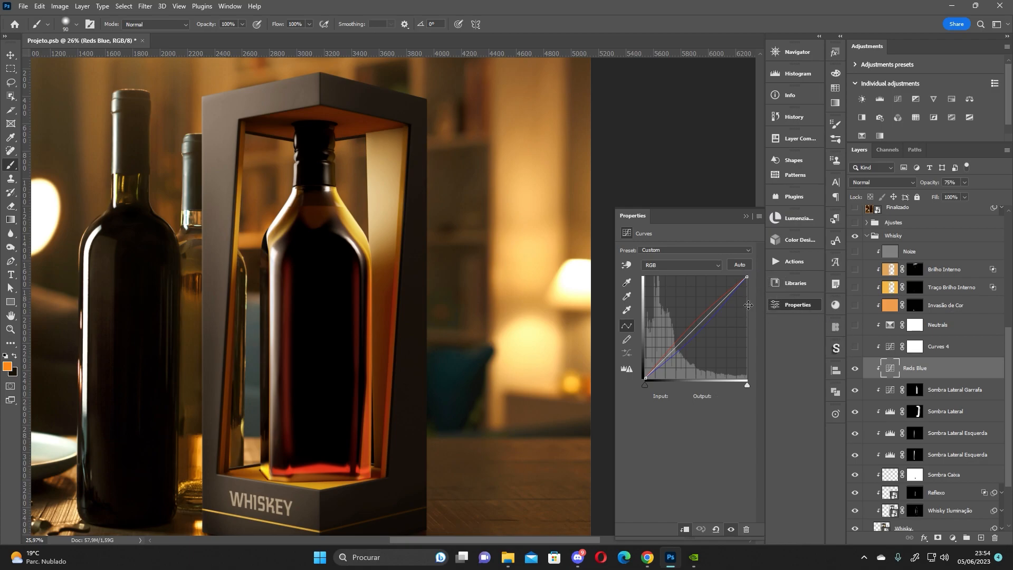
{"action": "left_click", "coordinate": [670, 263]}
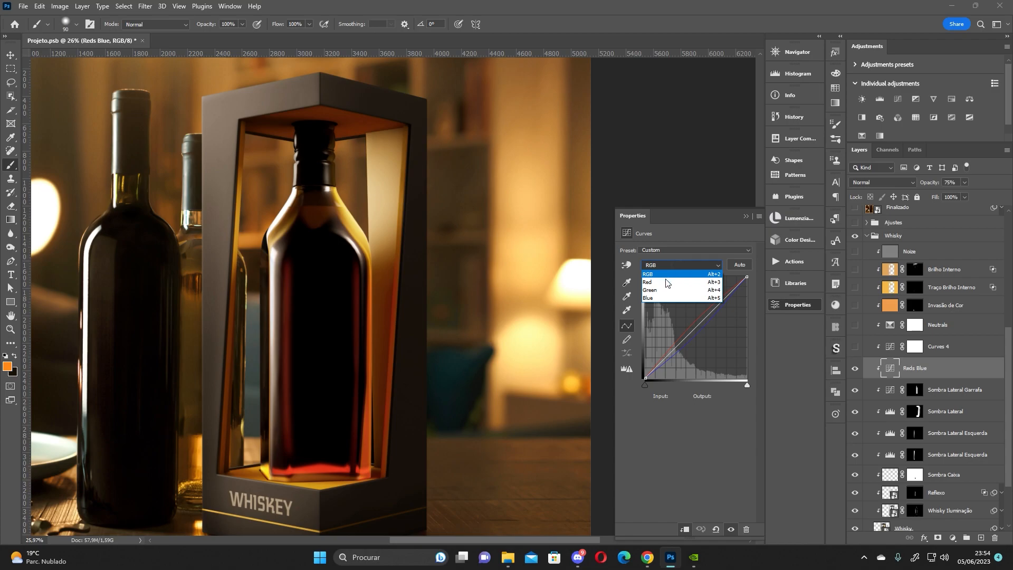
{"action": "left_click", "coordinate": [678, 273]}
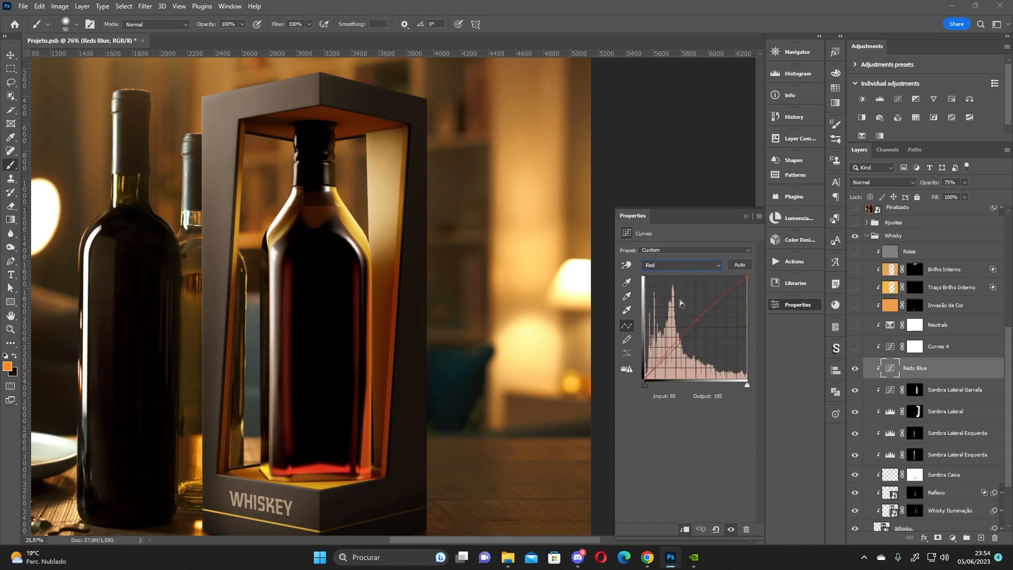
{"action": "left_click", "coordinate": [854, 371]}
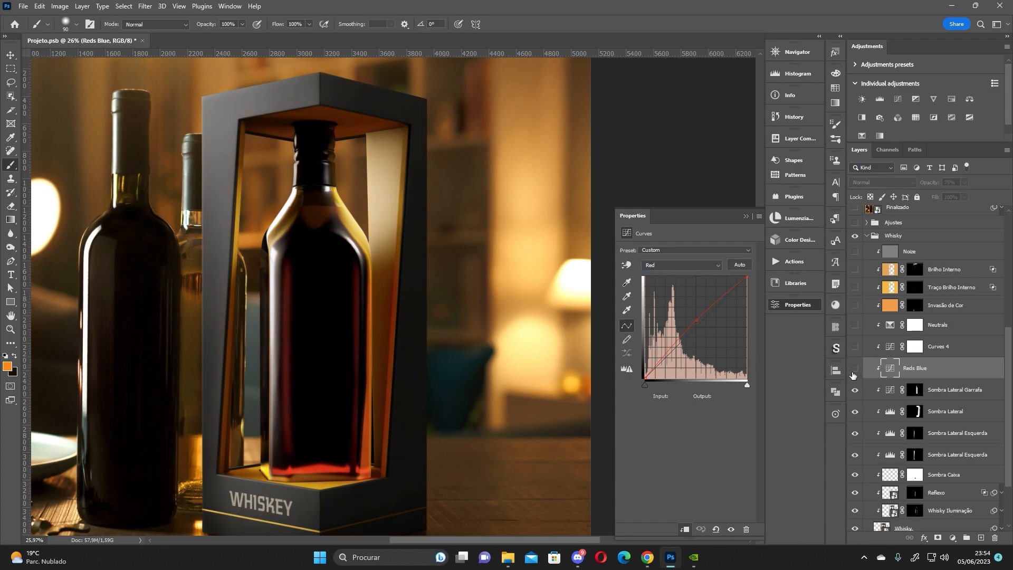
Compare the box's upper corner with the neighboring bottle necks while toggling the Reds Blue layer.
{"action": "scroll", "coordinate": [116, 209], "scroll_direction": "up", "scroll_amount": 5}
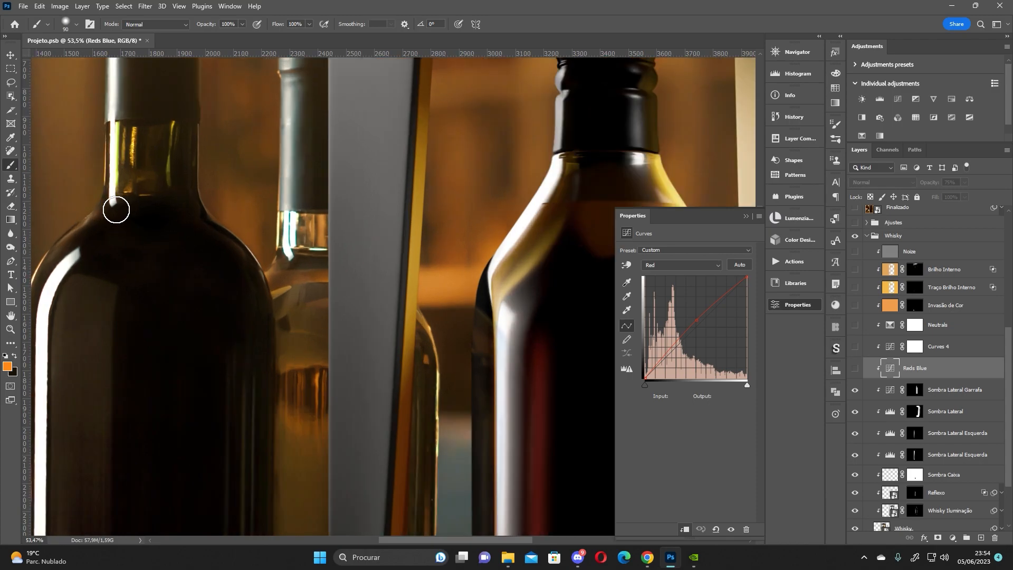
{"action": "left_click_drag", "start_coordinate": [372, 227], "coordinate": [311, 329]}
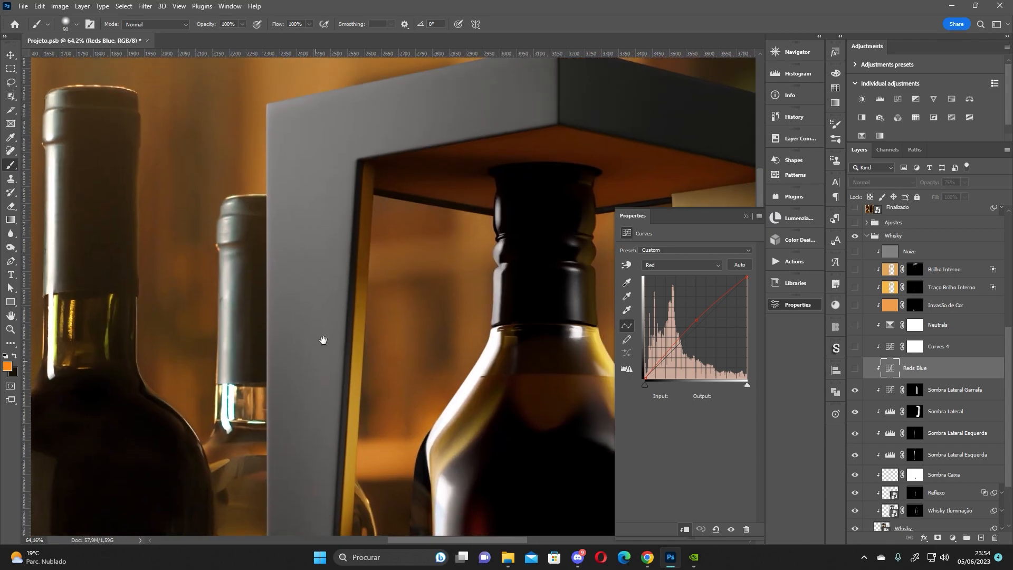
{"action": "left_click", "coordinate": [854, 371]}
{"action": "left_click", "coordinate": [852, 371]}
{"action": "left_click", "coordinate": [853, 372]}
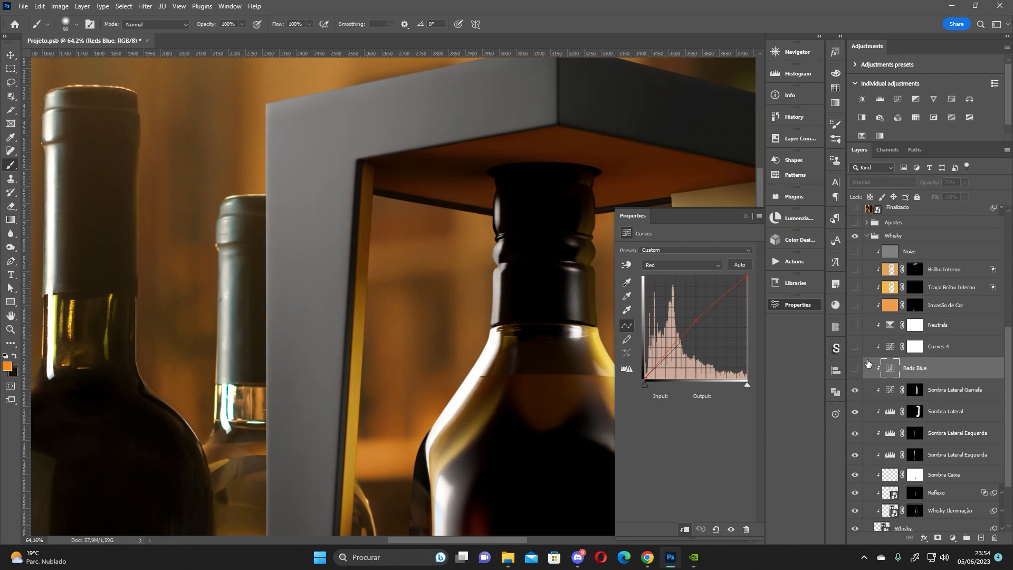
Select and show the HELP layer, and examine the colors around the box's upper corner and bottle necks.
{"action": "scroll", "coordinate": [1006, 346], "scroll_direction": "up", "scroll_amount": 5}
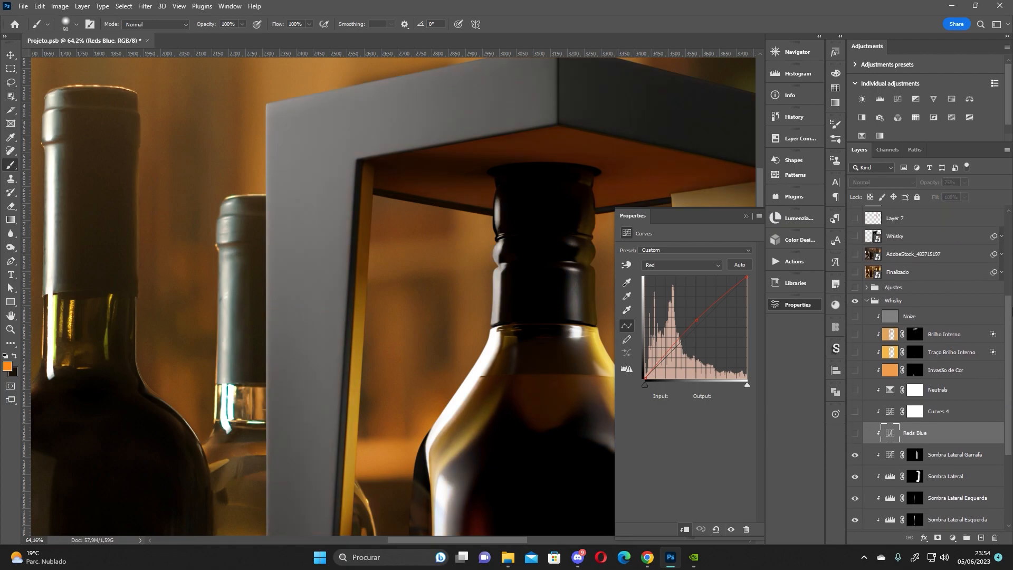
{"action": "left_click", "coordinate": [906, 249]}
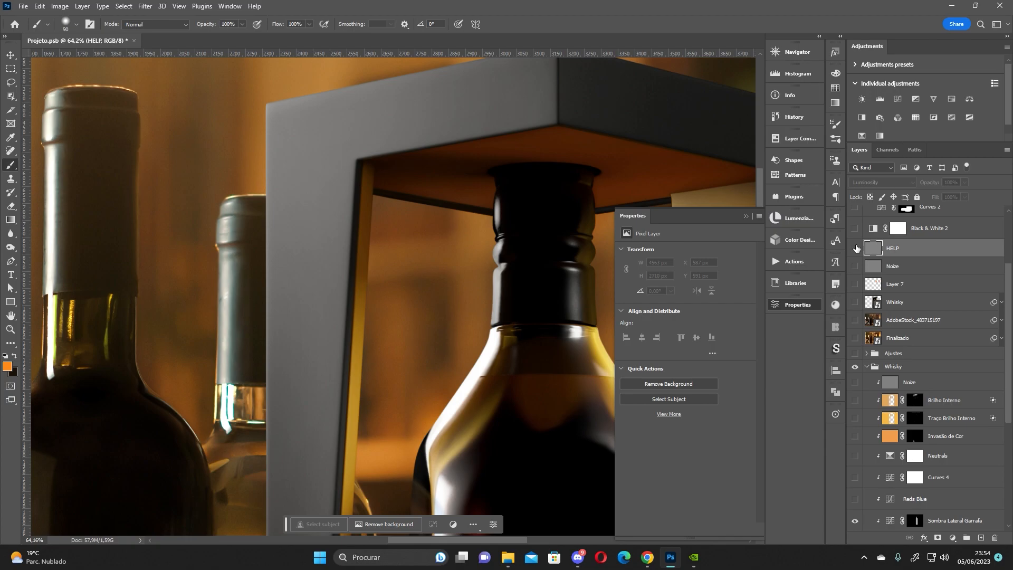
{"action": "left_click", "coordinate": [855, 248]}
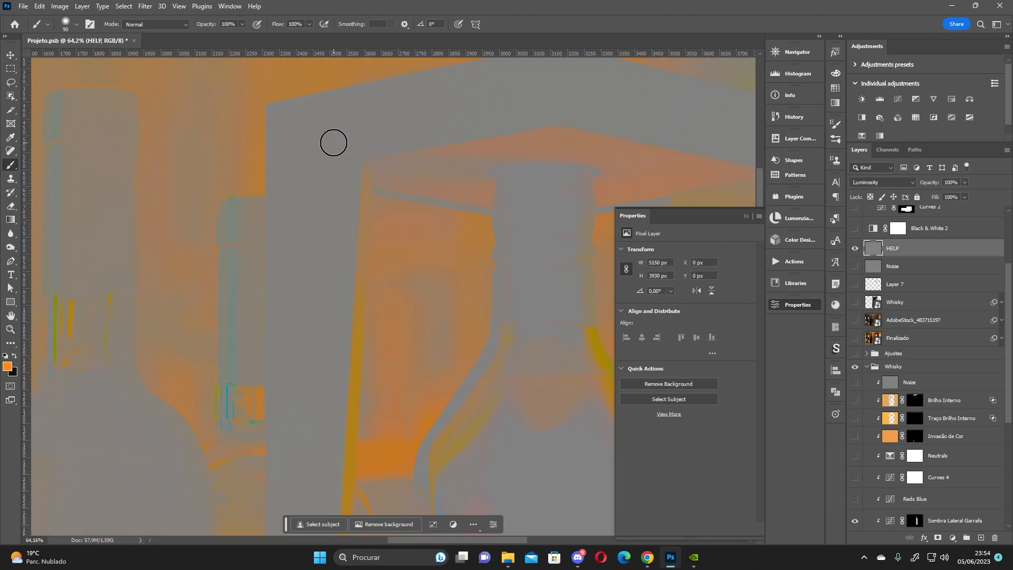
{"action": "left_click_drag", "start_coordinate": [323, 176], "coordinate": [328, 224]}
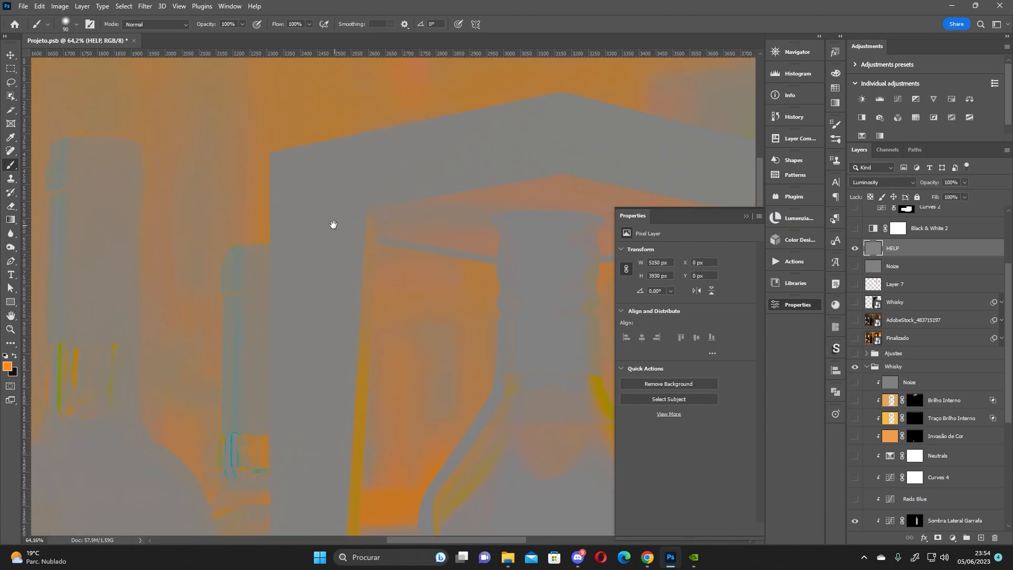
{"action": "scroll", "coordinate": [325, 171], "scroll_direction": "up", "scroll_amount": 3}
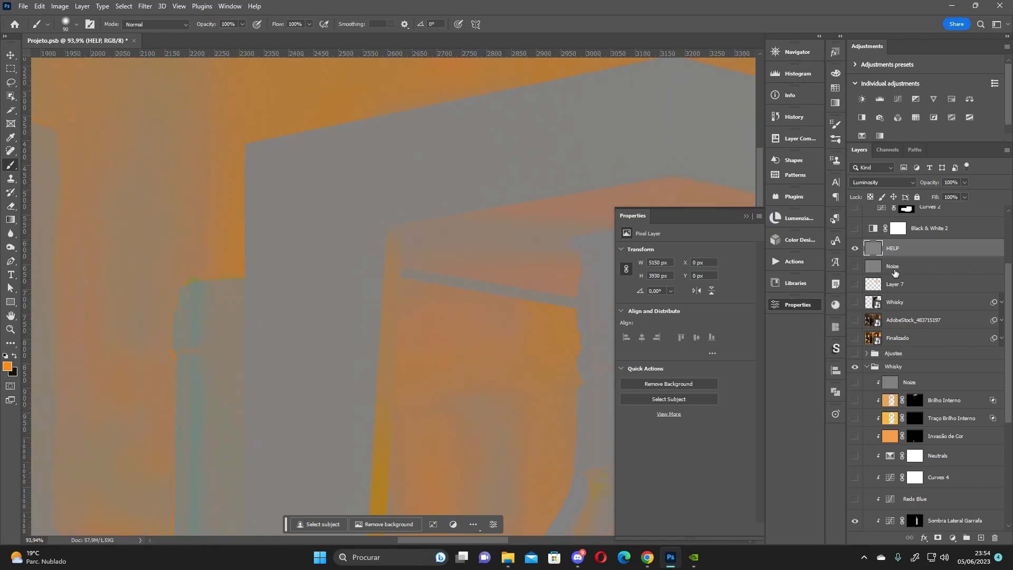
Show Layer 7 and mark the box's upper corner, the background and the large bottle's neck with orange brush strokes.
{"action": "left_click", "coordinate": [899, 284]}
{"action": "left_click", "coordinate": [855, 284]}
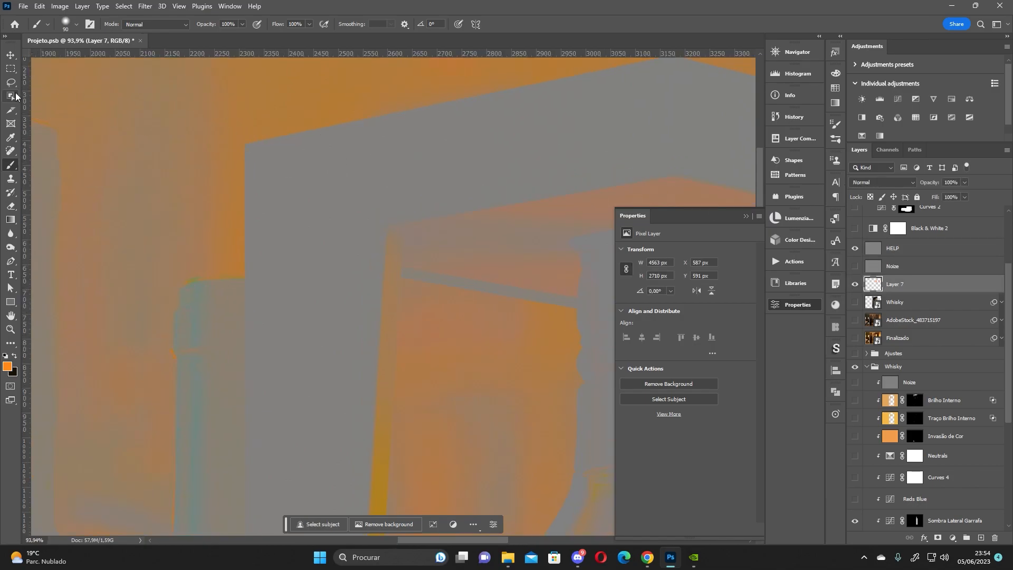
{"action": "mouse_move", "coordinate": [229, 153]}
{"action": "left_mouse_down"}
{"action": "mouse_move", "coordinate": [363, 153]}
{"action": "mouse_move", "coordinate": [328, 160]}
{"action": "mouse_move", "coordinate": [371, 156]}
{"action": "left_mouse_up"}
{"action": "mouse_move", "coordinate": [217, 212]}
{"action": "left_mouse_down"}
{"action": "mouse_move", "coordinate": [206, 213]}
{"action": "mouse_move", "coordinate": [223, 216]}
{"action": "left_mouse_up"}
{"action": "left_click_drag", "start_coordinate": [271, 305], "coordinate": [434, 301]}
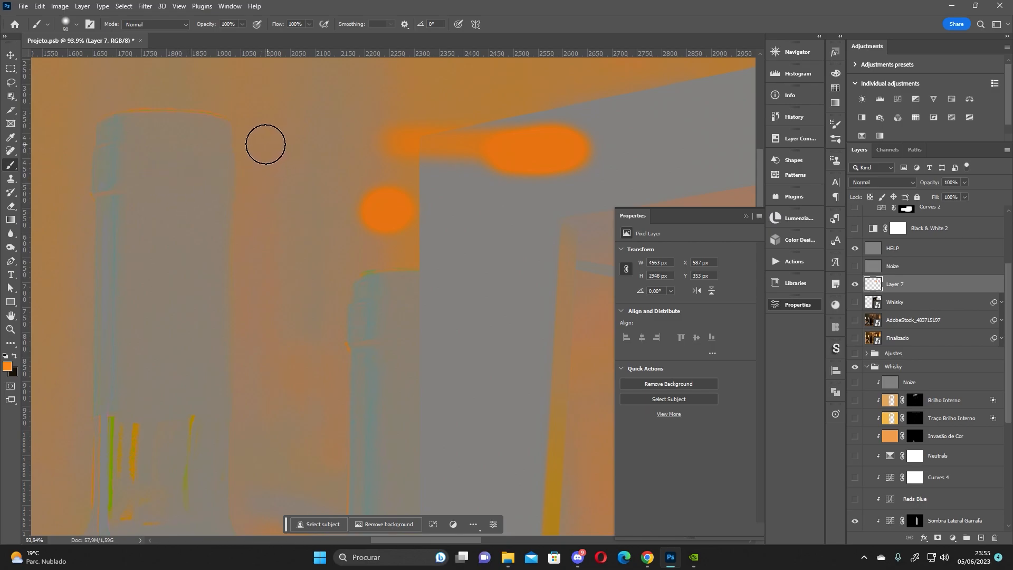
{"action": "left_click_drag", "start_coordinate": [181, 163], "coordinate": [187, 167]}
{"action": "left_click", "coordinate": [492, 246]}
{"action": "left_click", "coordinate": [271, 170]}
{"action": "mouse_move", "coordinate": [241, 204]}
{"action": "left_mouse_down"}
{"action": "mouse_move", "coordinate": [273, 232]}
{"action": "mouse_move", "coordinate": [208, 304]}
{"action": "left_mouse_up"}
{"action": "left_click_drag", "start_coordinate": [524, 90], "coordinate": [612, 117]}
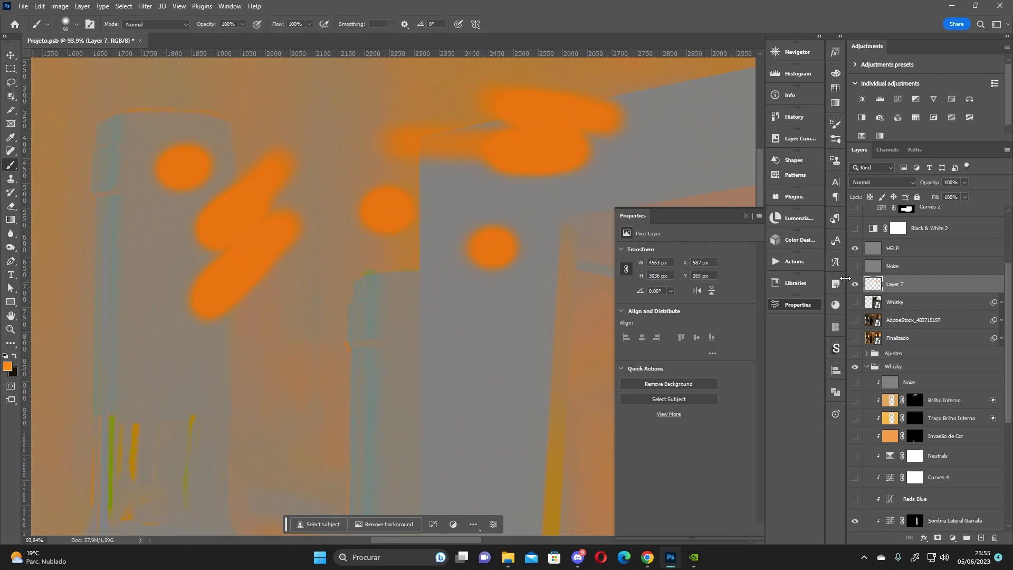
Hide the HELP layer, and add orange brush marks on the box's front edge and both bottle caps.
{"action": "left_click", "coordinate": [854, 248]}
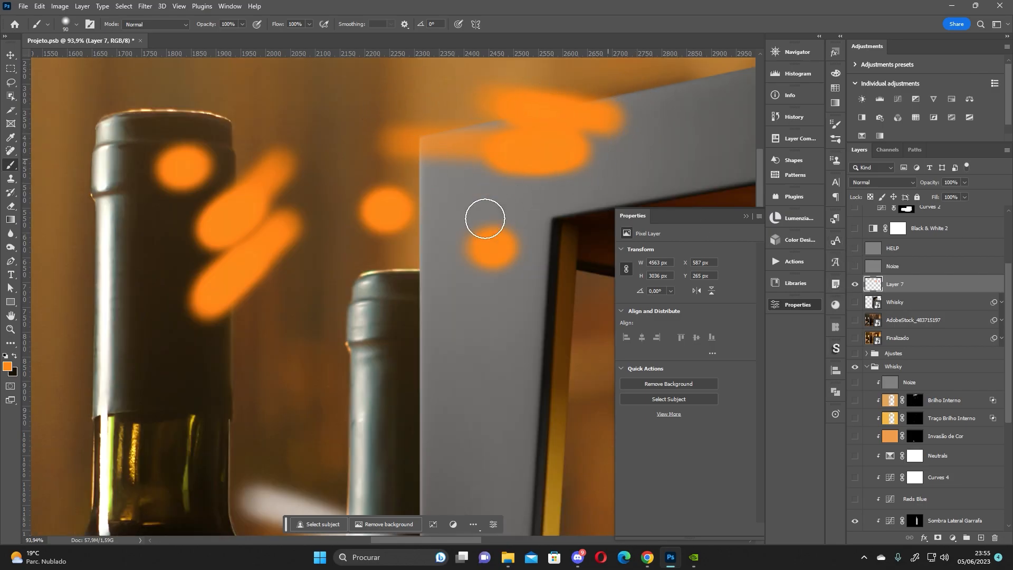
{"action": "mouse_move", "coordinate": [436, 209]}
{"action": "left_mouse_down"}
{"action": "mouse_move", "coordinate": [495, 208]}
{"action": "mouse_move", "coordinate": [457, 187]}
{"action": "mouse_move", "coordinate": [443, 204]}
{"action": "mouse_move", "coordinate": [443, 232]}
{"action": "left_mouse_up"}
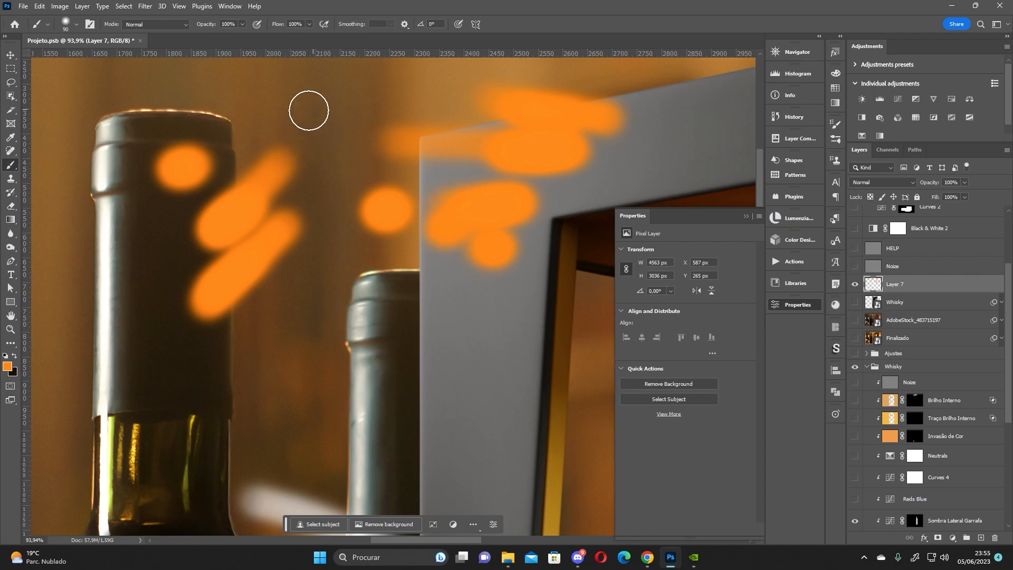
{"action": "left_click_drag", "start_coordinate": [190, 262], "coordinate": [159, 286]}
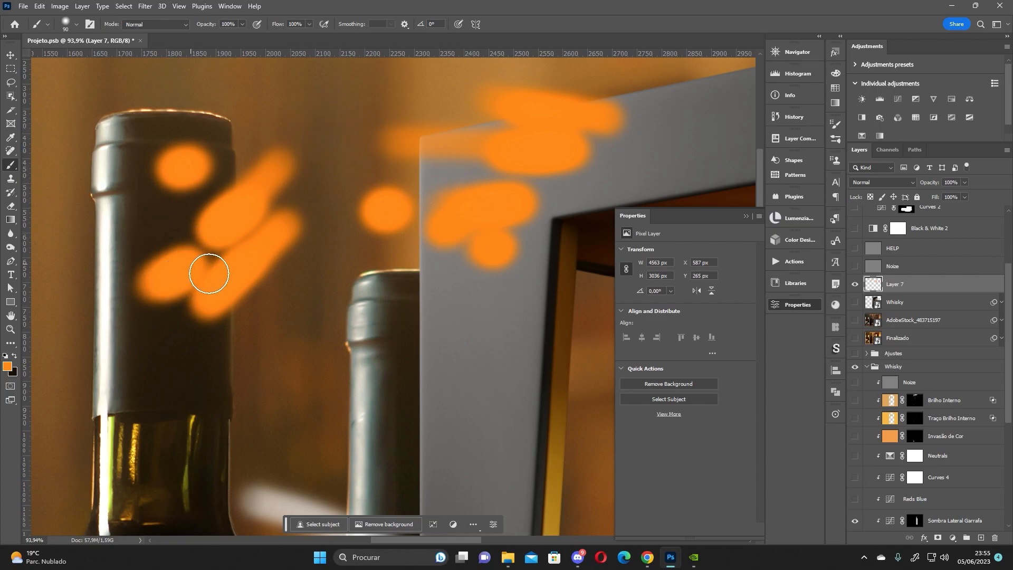
{"action": "left_click_drag", "start_coordinate": [389, 280], "coordinate": [393, 289]}
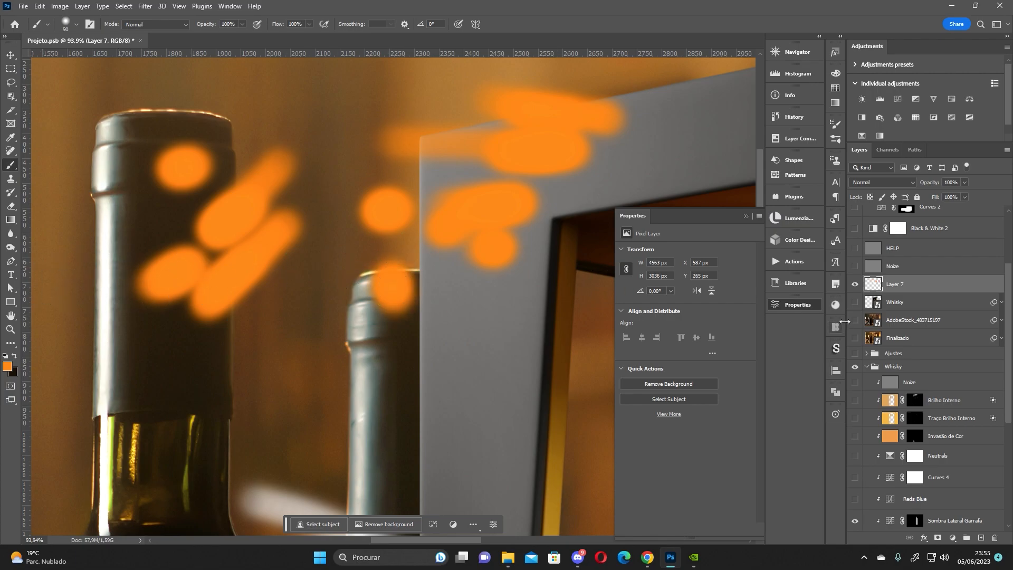
Hide the Layer 7 annotations and show the Reds Blue curves layer to warm the box.
{"action": "left_click", "coordinate": [855, 284]}
{"action": "scroll", "coordinate": [358, 207], "scroll_direction": "down", "scroll_amount": 2}
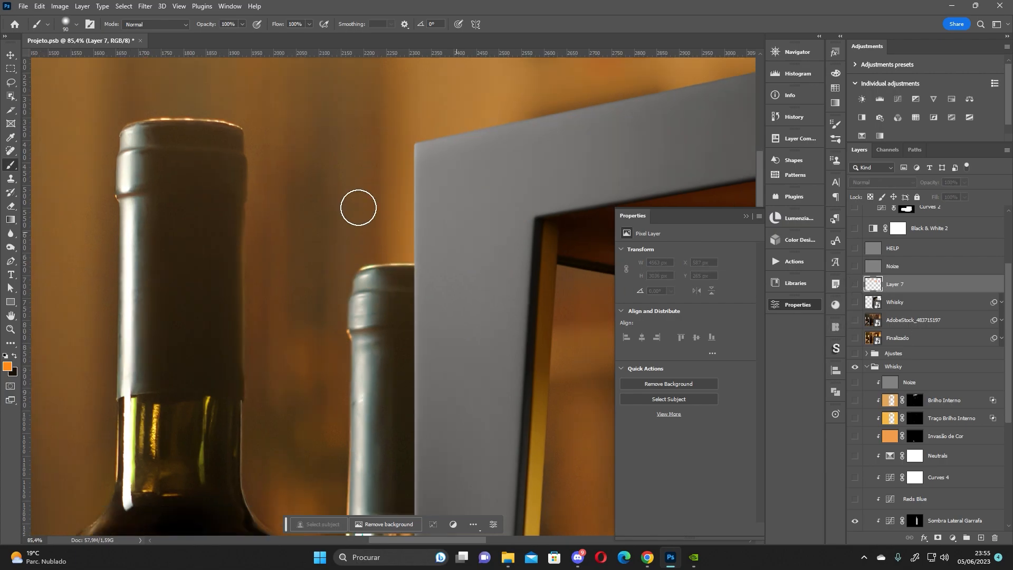
{"action": "left_click_drag", "start_coordinate": [1008, 348], "coordinate": [898, 405]}
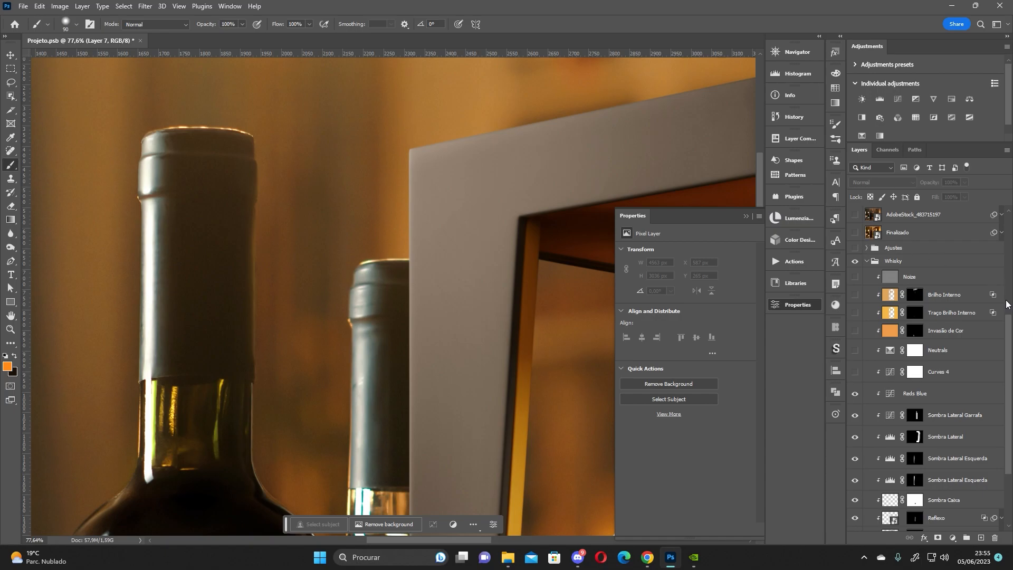
Show the HELP layer and examine the Red and Blue channel curves of the Reds Blue adjustment.
{"action": "scroll", "coordinate": [993, 299], "scroll_direction": "up", "scroll_amount": 2}
{"action": "scroll", "coordinate": [1007, 327], "scroll_direction": "up", "scroll_amount": 3}
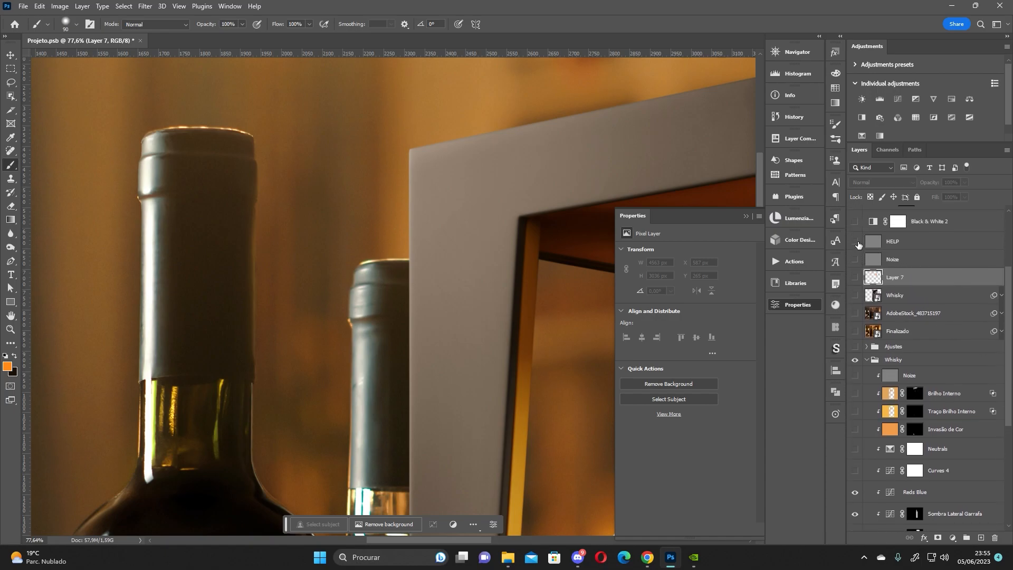
{"action": "left_click", "coordinate": [855, 241]}
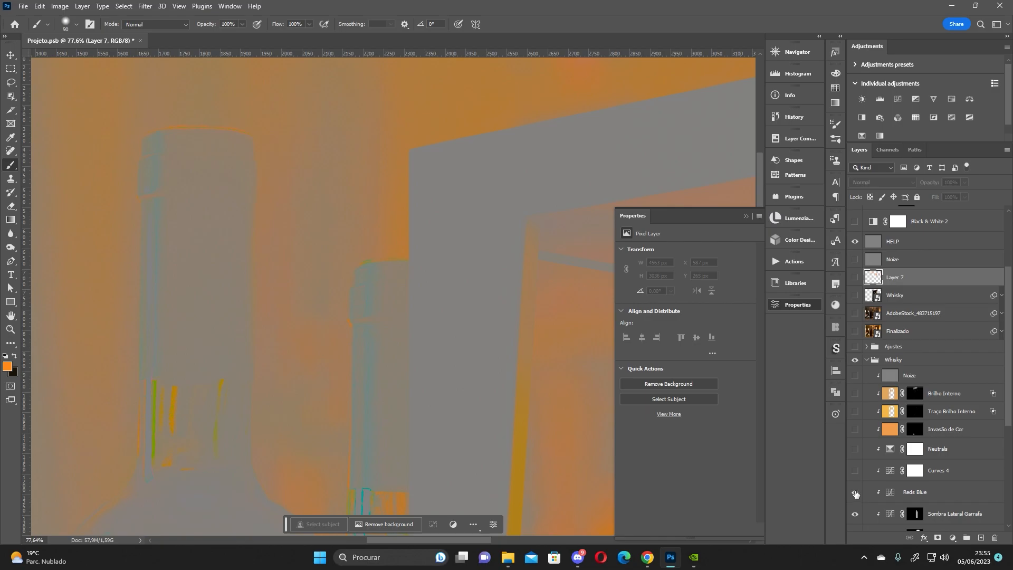
{"action": "left_click", "coordinate": [886, 491]}
{"action": "left_click", "coordinate": [678, 265]}
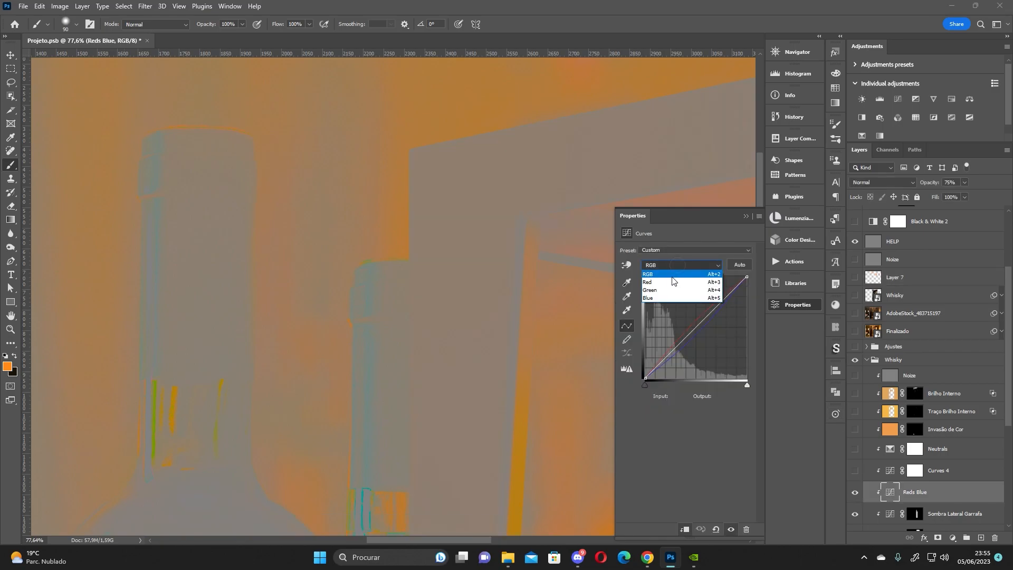
{"action": "left_click", "coordinate": [675, 273]}
{"action": "left_click", "coordinate": [672, 263]}
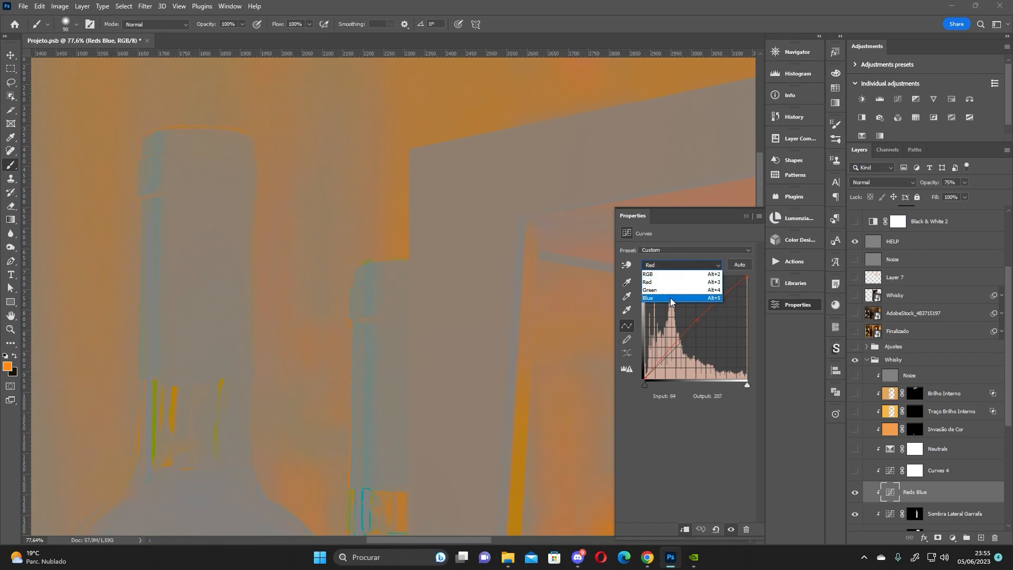
{"action": "left_click", "coordinate": [670, 298]}
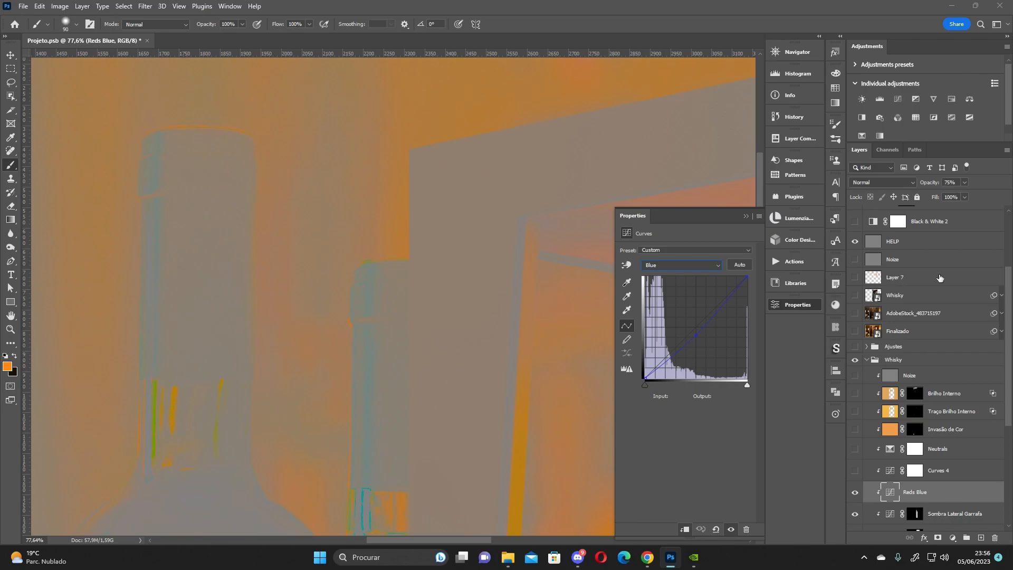
Hide the HELP layer, and select and show the Curves 4 layer.
{"action": "left_click", "coordinate": [855, 242]}
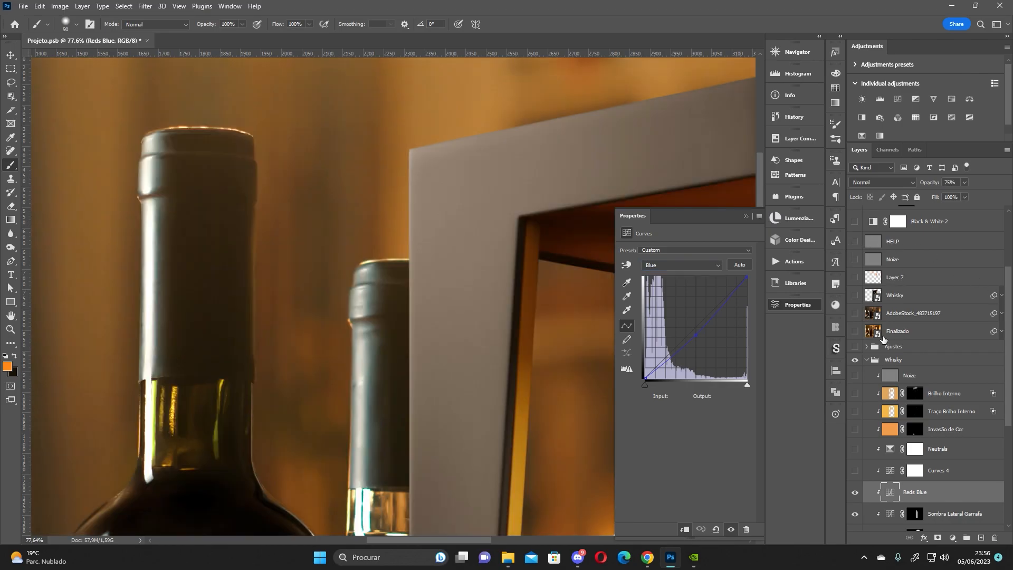
{"action": "left_click", "coordinate": [880, 473]}
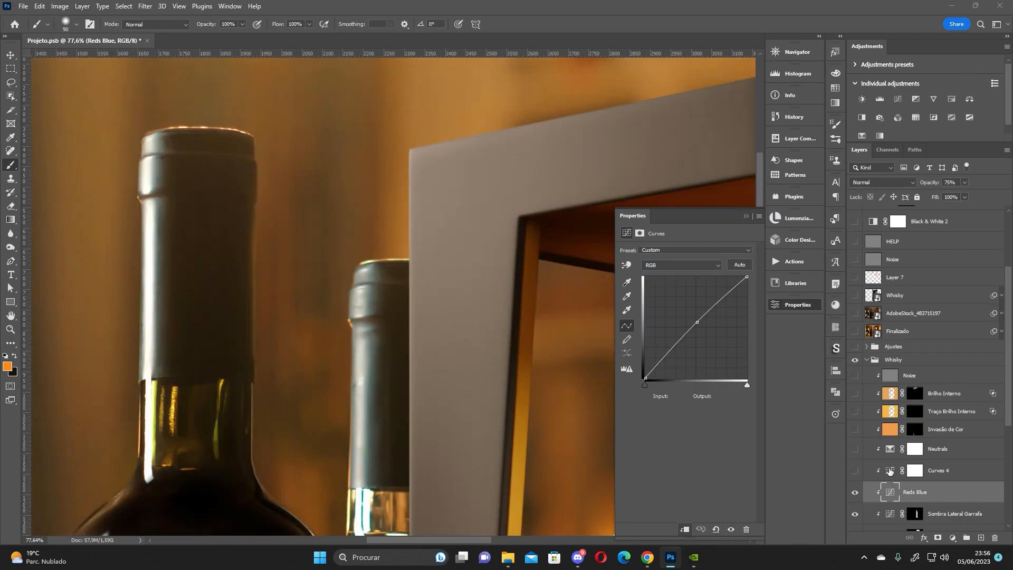
{"action": "left_click", "coordinate": [864, 475]}
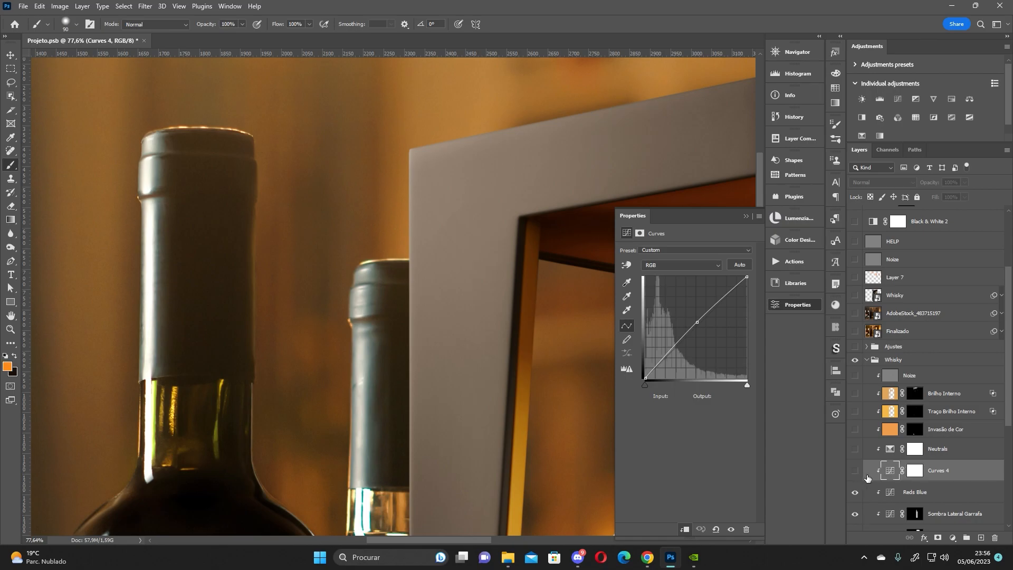
{"action": "left_click", "coordinate": [855, 471]}
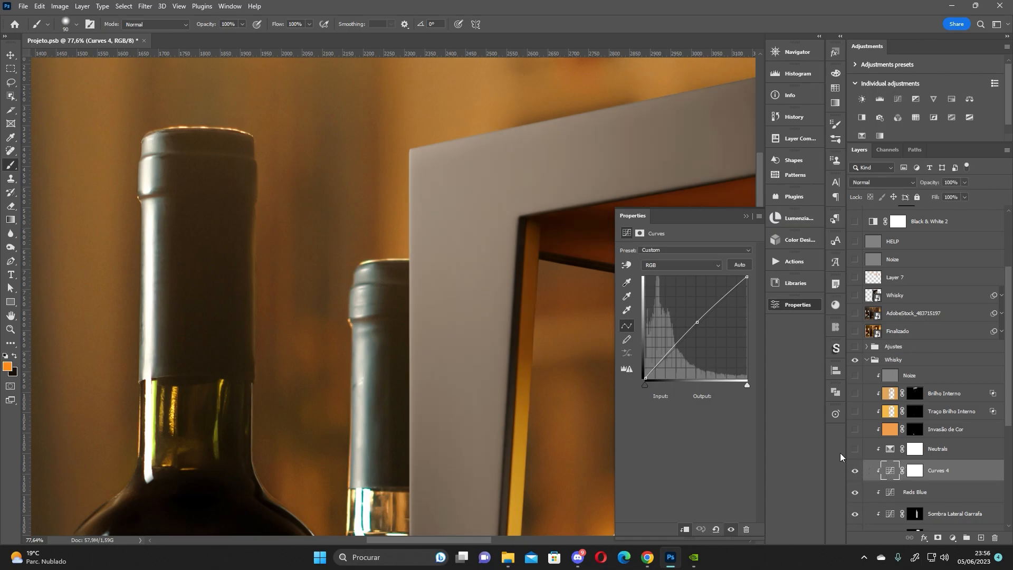
Compare the whole scene with and without the Curves 4 adjustment, leaving the layer shown.
{"action": "scroll", "coordinate": [392, 250], "scroll_direction": "down", "scroll_amount": 6}
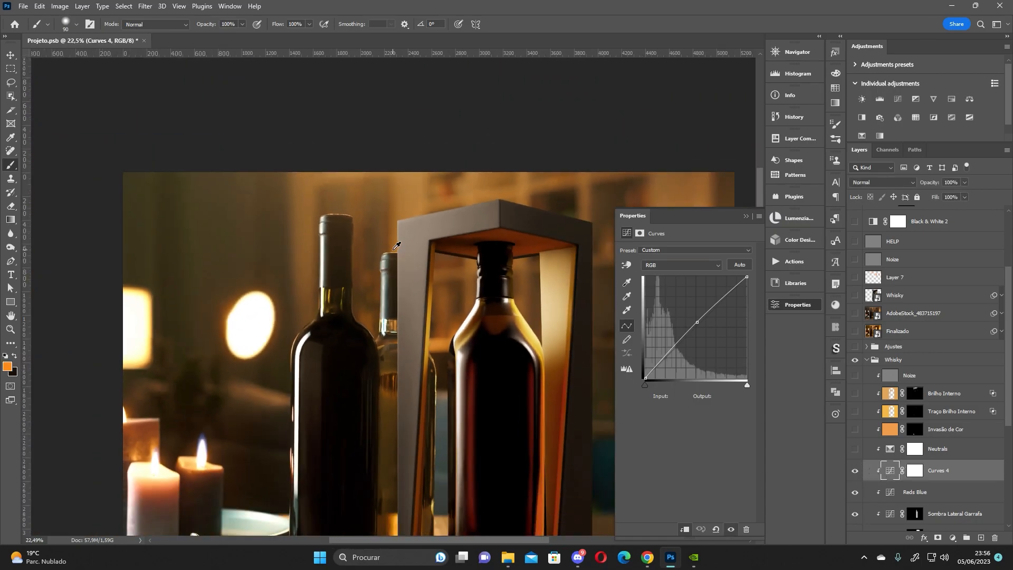
{"action": "left_click_drag", "start_coordinate": [538, 304], "coordinate": [500, 279]}
{"action": "left_click", "coordinate": [855, 471]}
{"action": "left_click", "coordinate": [855, 471]}
{"action": "left_click", "coordinate": [855, 470]}
{"action": "left_click", "coordinate": [855, 470]}
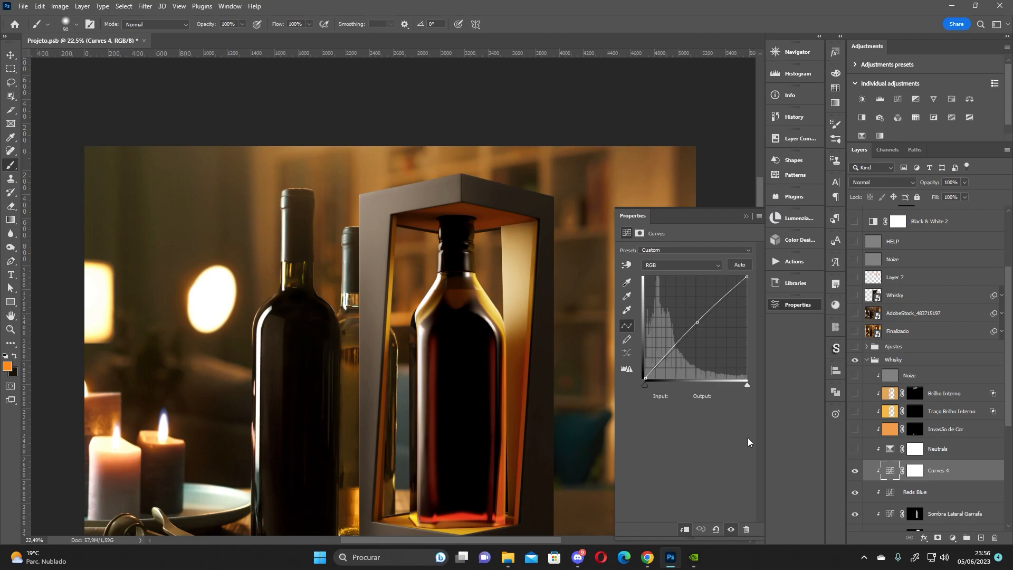
{"action": "left_click_drag", "start_coordinate": [498, 460], "coordinate": [489, 410]}
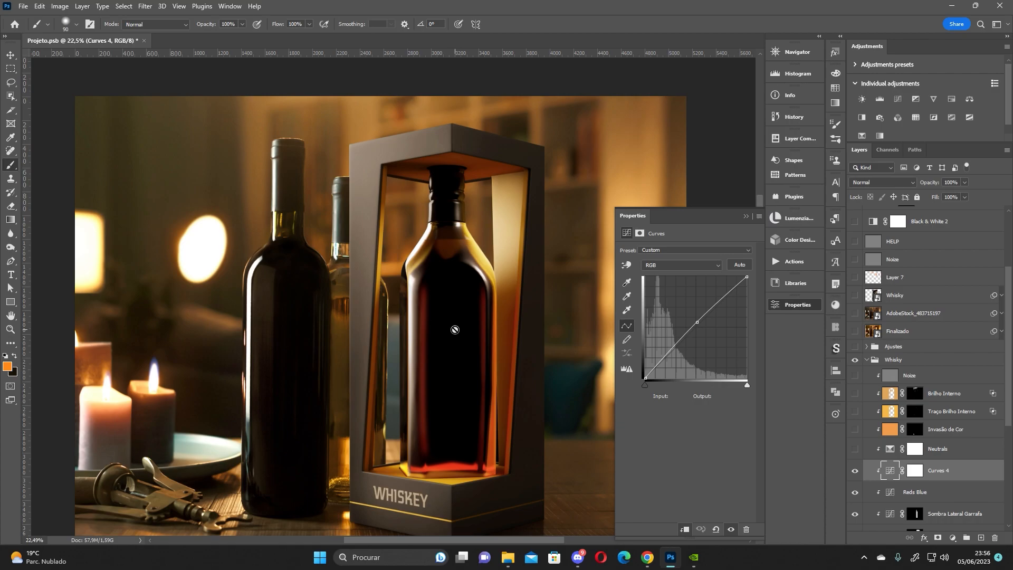
Select and show the Neutrals Selective Color layer, and display its settings for the Neutrals color range.
{"action": "left_click", "coordinate": [890, 450]}
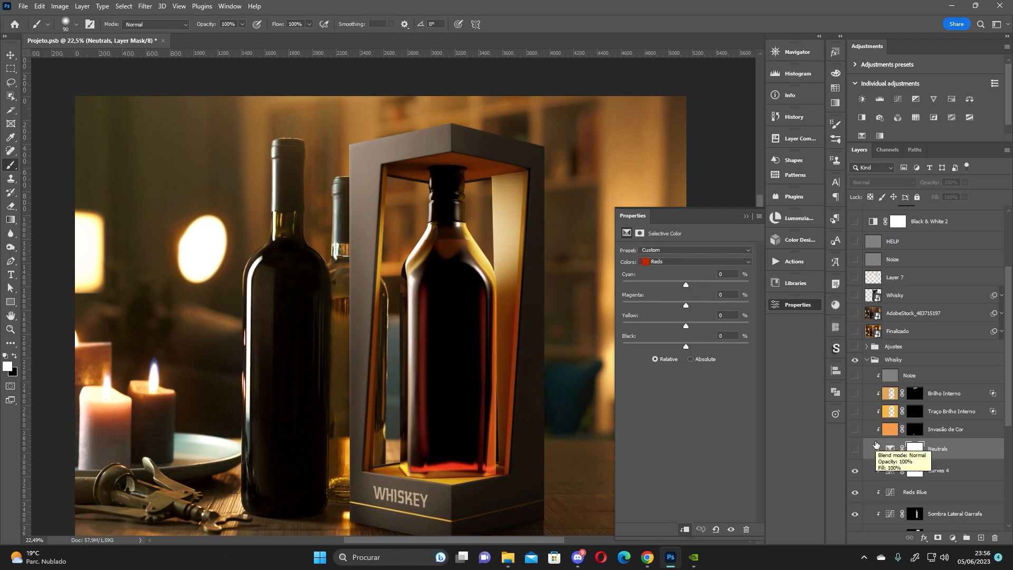
{"action": "left_click", "coordinate": [891, 448]}
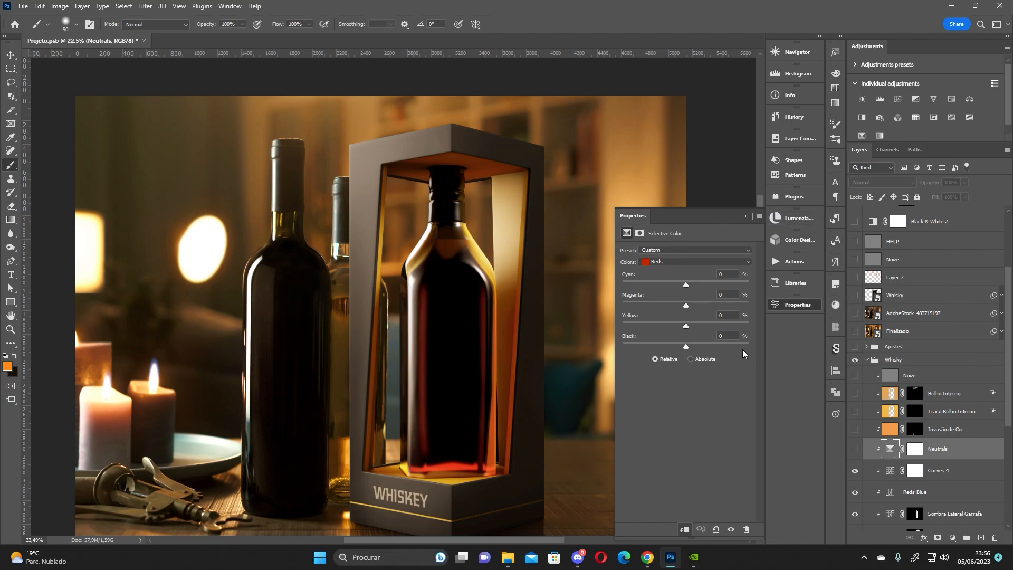
{"action": "left_click", "coordinate": [857, 449]}
{"action": "left_click", "coordinate": [855, 451]}
{"action": "left_click", "coordinate": [855, 452]}
{"action": "left_click", "coordinate": [692, 261]}
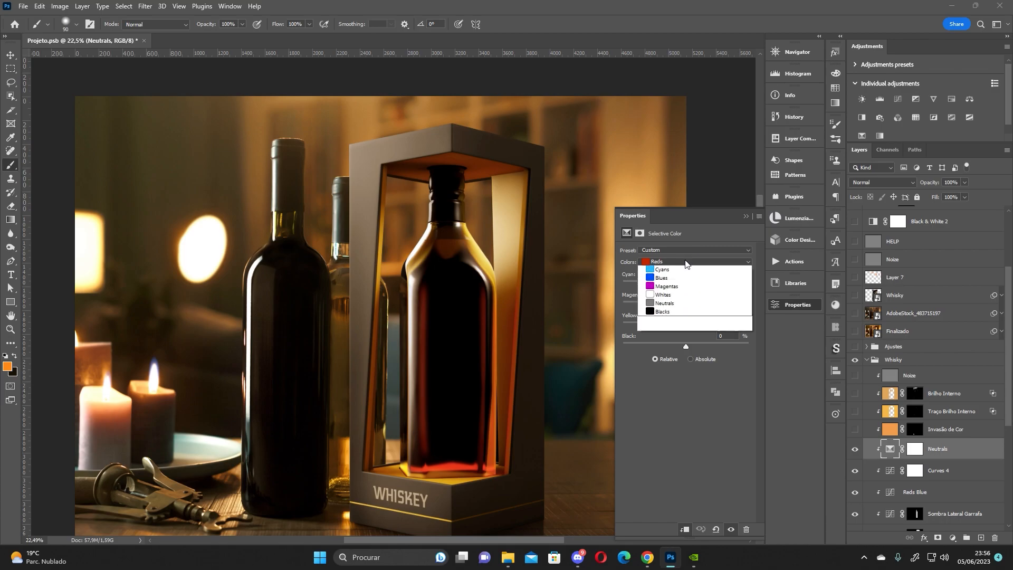
{"action": "left_click", "coordinate": [687, 315]}
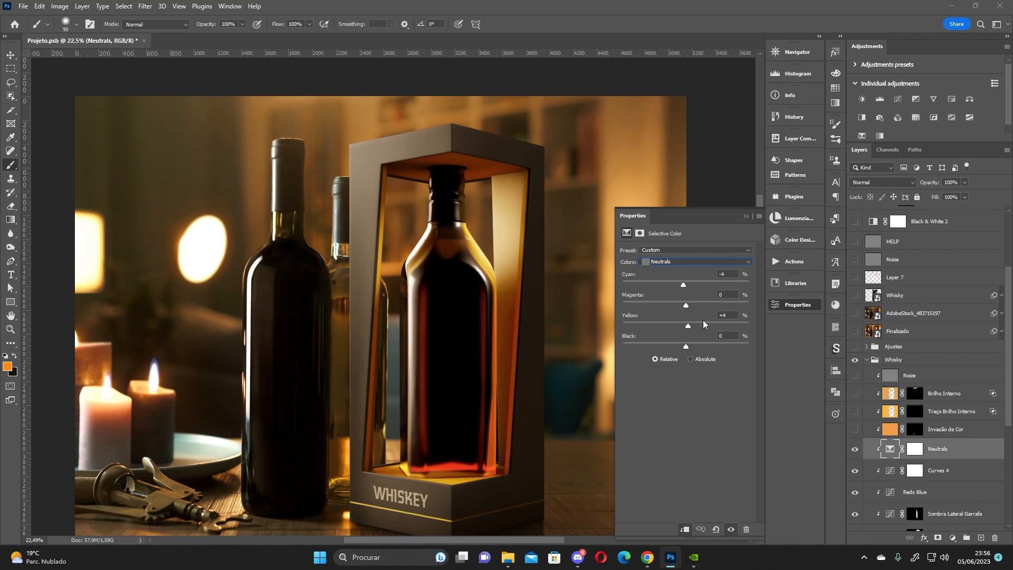
Compare the scene with and without the Neutrals layer, first in normal view and again with the HELP layer shown.
{"action": "left_click", "coordinate": [855, 448]}
{"action": "left_click", "coordinate": [855, 448]}
{"action": "left_click", "coordinate": [854, 242]}
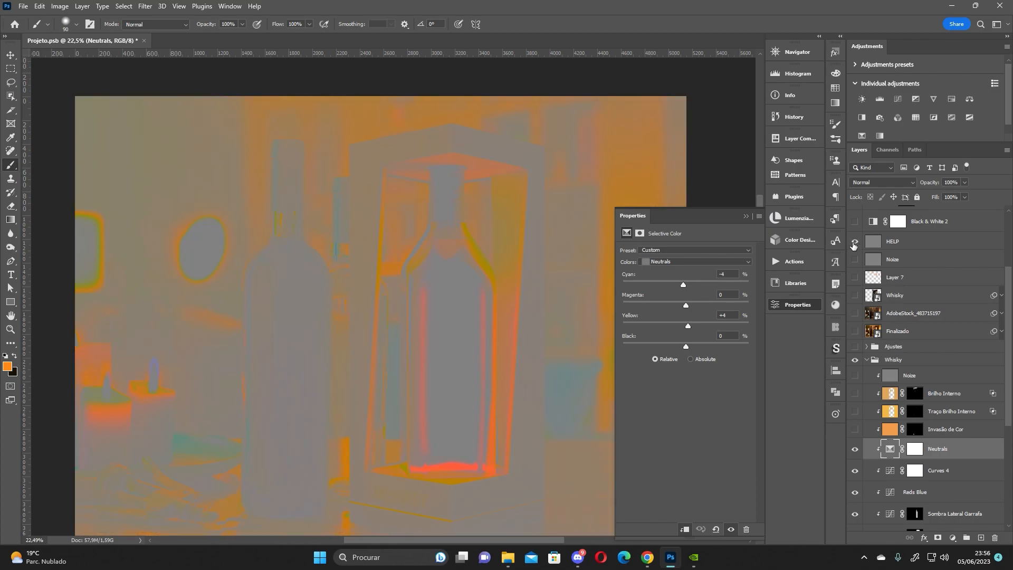
{"action": "left_click", "coordinate": [855, 449]}
{"action": "left_click", "coordinate": [855, 450]}
{"action": "left_click", "coordinate": [854, 450]}
{"action": "left_click", "coordinate": [855, 450]}
Compare the box's upper corner with and without the Neutrals layer under the HELP view.
{"action": "scroll", "coordinate": [378, 152], "scroll_direction": "up", "scroll_amount": 9}
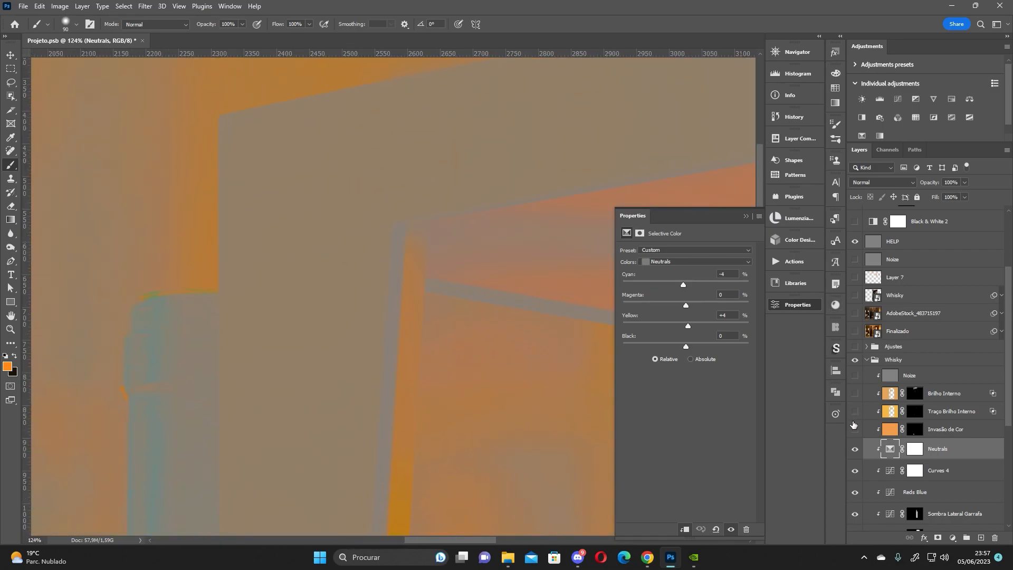
{"action": "left_click", "coordinate": [855, 450]}
{"action": "left_click", "coordinate": [856, 450]}
{"action": "left_click", "coordinate": [855, 450]}
{"action": "left_click", "coordinate": [855, 450]}
Compare the whole scene with and without the Curves 4 and Reds Blue layers, and hide the HELP layer.
{"action": "scroll", "coordinate": [471, 225], "scroll_direction": "down", "scroll_amount": 9}
{"action": "left_click_drag", "start_coordinate": [501, 283], "coordinate": [395, 229]}
{"action": "scroll", "coordinate": [376, 209], "scroll_direction": "down", "scroll_amount": 1}
{"action": "scroll", "coordinate": [376, 209], "scroll_direction": "down", "scroll_amount": 1}
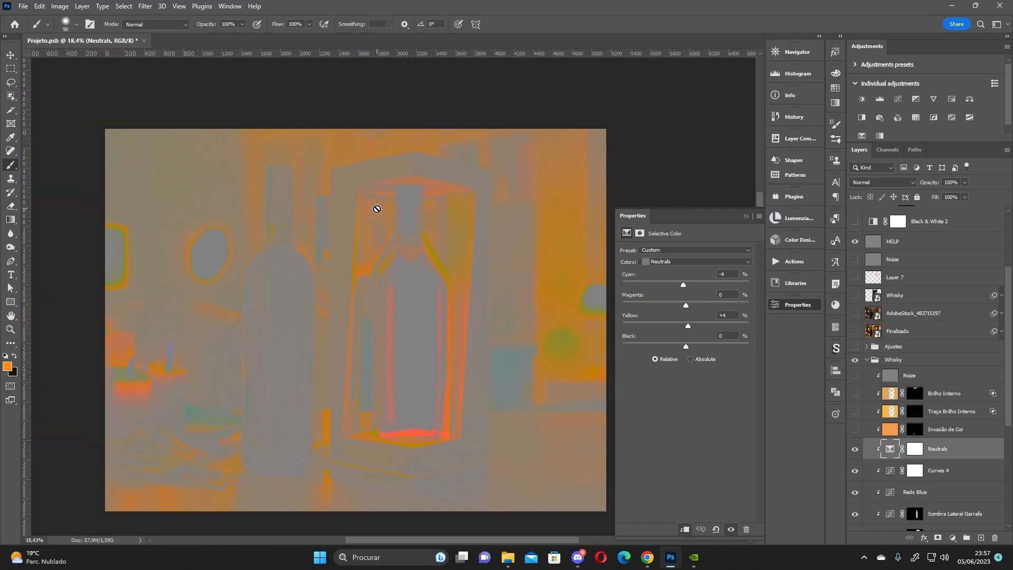
{"action": "left_click_drag", "start_coordinate": [855, 469], "coordinate": [855, 493]}
{"action": "scroll", "coordinate": [423, 256], "scroll_direction": "up", "scroll_amount": 3}
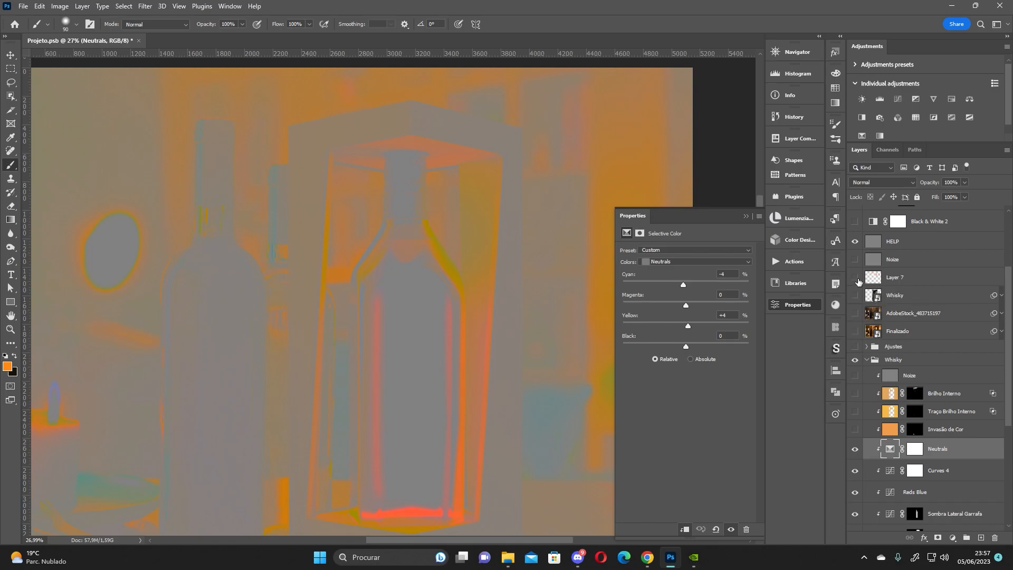
{"action": "left_click", "coordinate": [855, 241]}
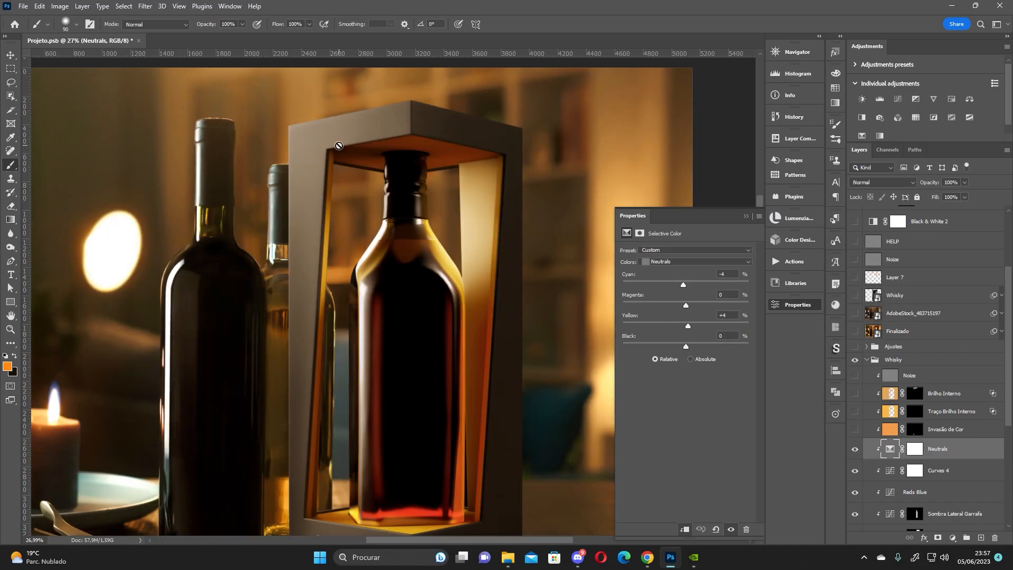
{"action": "scroll", "coordinate": [339, 146], "scroll_direction": "down", "scroll_amount": 2}
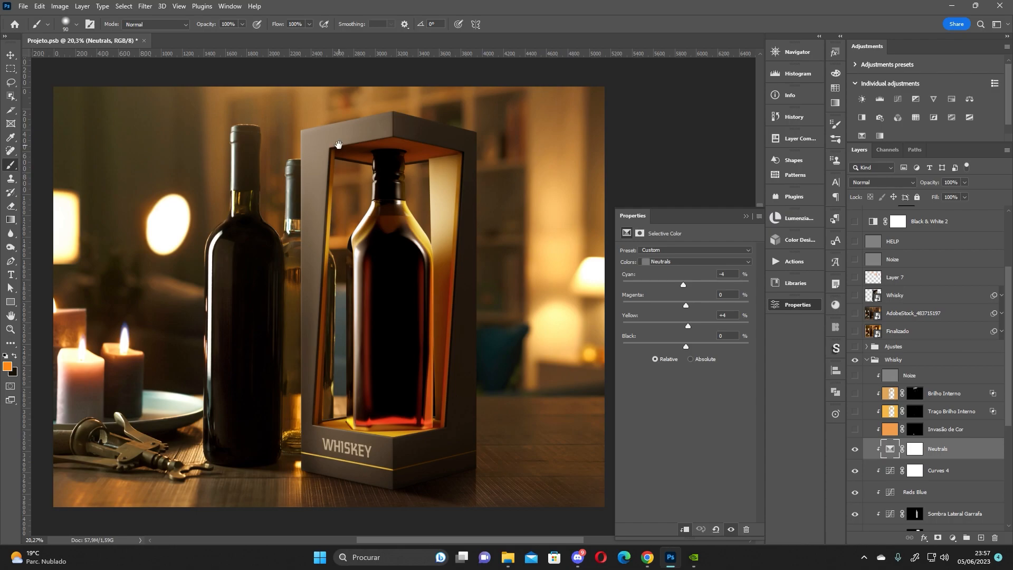
{"action": "left_click_drag", "start_coordinate": [340, 223], "coordinate": [381, 247]}
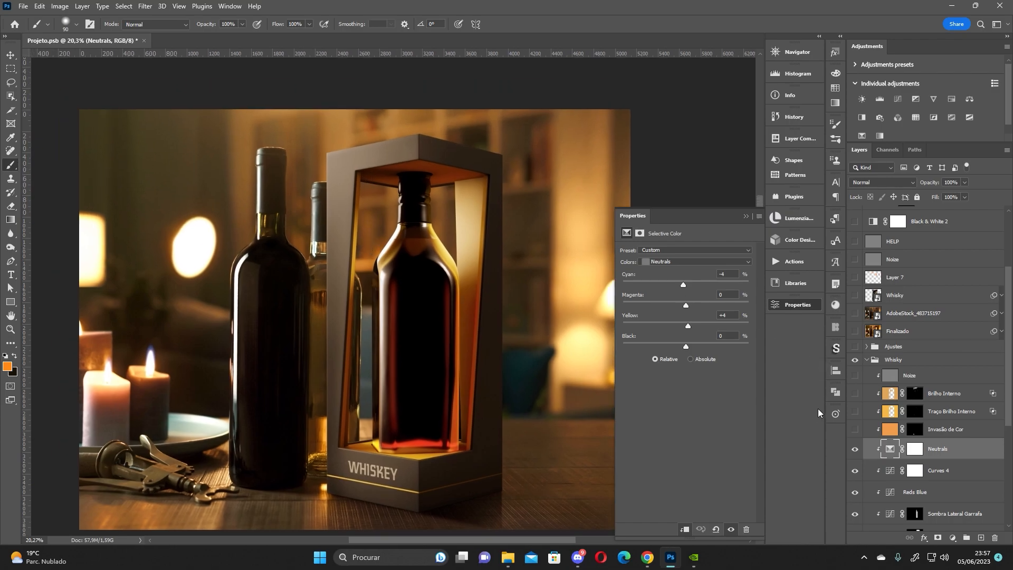
Show the Invasão de Cor and Traço Brilho Interno layers, checking their effect on the box's lower front corner.
{"action": "left_click", "coordinate": [855, 430]}
{"action": "scroll", "coordinate": [368, 486], "scroll_direction": "up", "scroll_amount": 5}
{"action": "left_click_drag", "start_coordinate": [262, 493], "coordinate": [425, 390]}
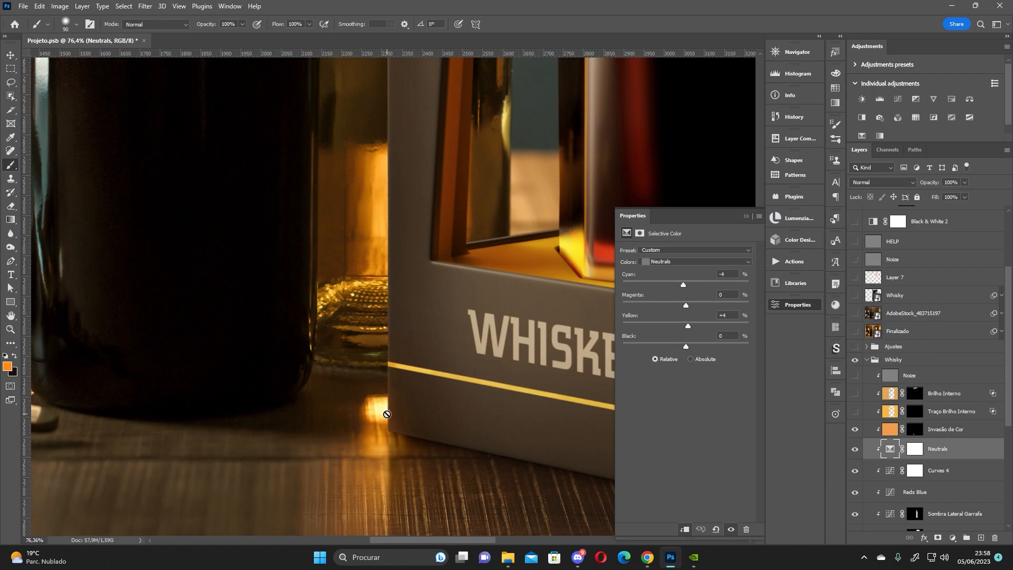
{"action": "left_click", "coordinate": [855, 430]}
{"action": "left_click", "coordinate": [854, 431]}
{"action": "left_click", "coordinate": [855, 432]}
{"action": "left_click", "coordinate": [855, 432]}
{"action": "left_click", "coordinate": [855, 413]}
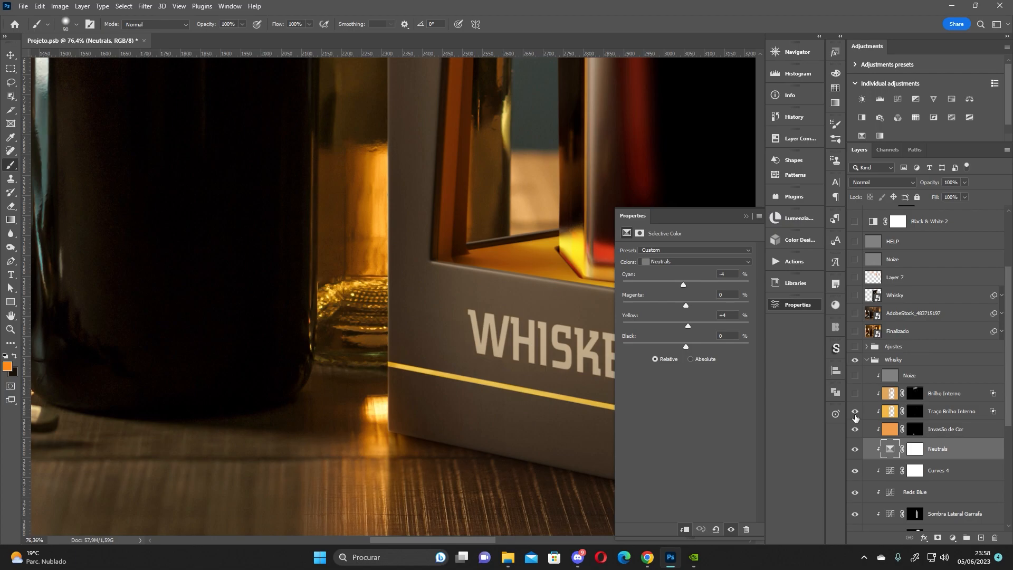
{"action": "left_click", "coordinate": [855, 414]}
Open the layer style of the Whisky smart object and enable its Inner Glow.
{"action": "scroll", "coordinate": [990, 484], "scroll_direction": "down", "scroll_amount": 5}
{"action": "scroll", "coordinate": [991, 485], "scroll_direction": "down", "scroll_amount": 1}
{"action": "left_click", "coordinate": [948, 469]}
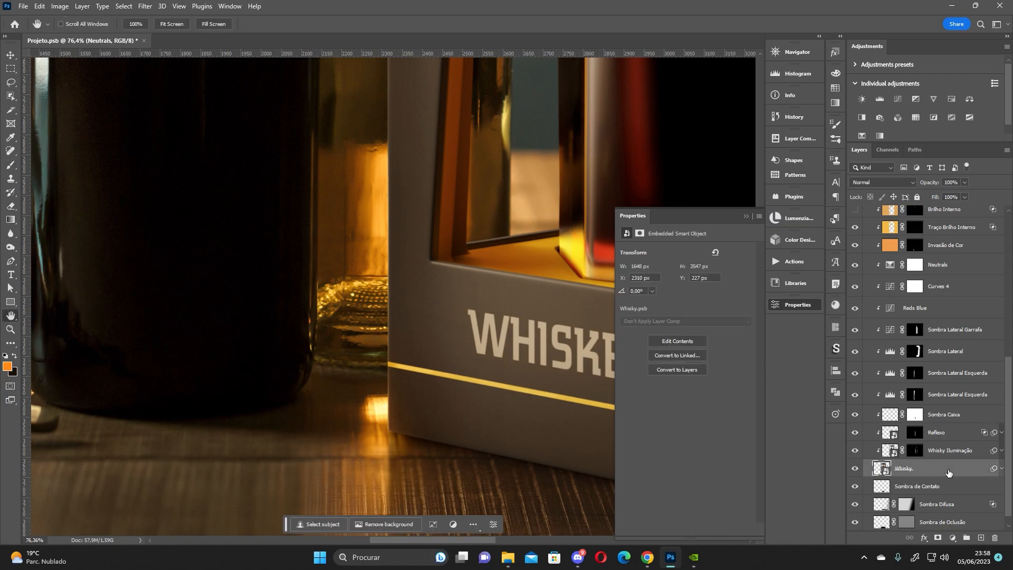
{"action": "double_click", "coordinate": [947, 471]}
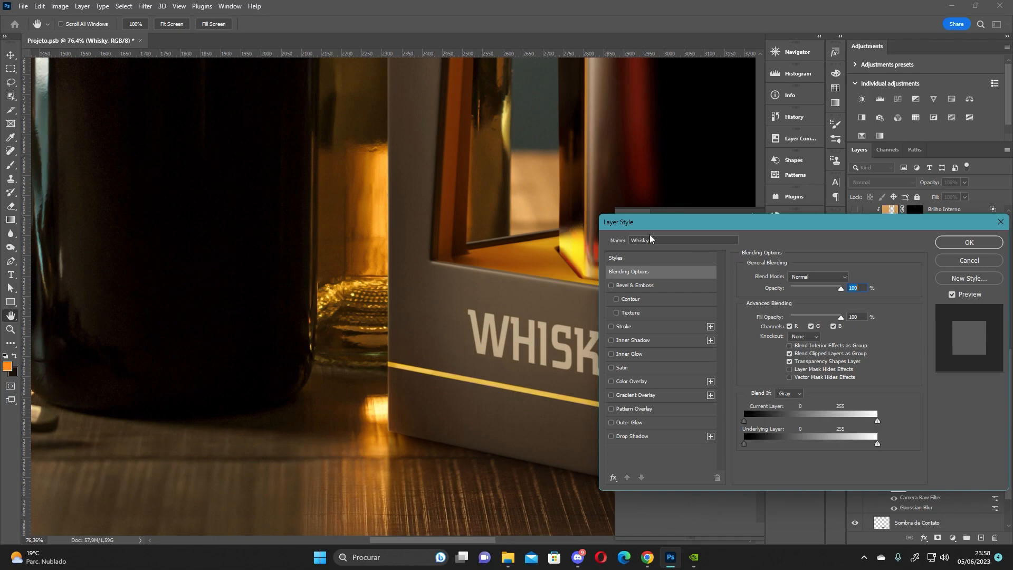
{"action": "left_click", "coordinate": [632, 357]}
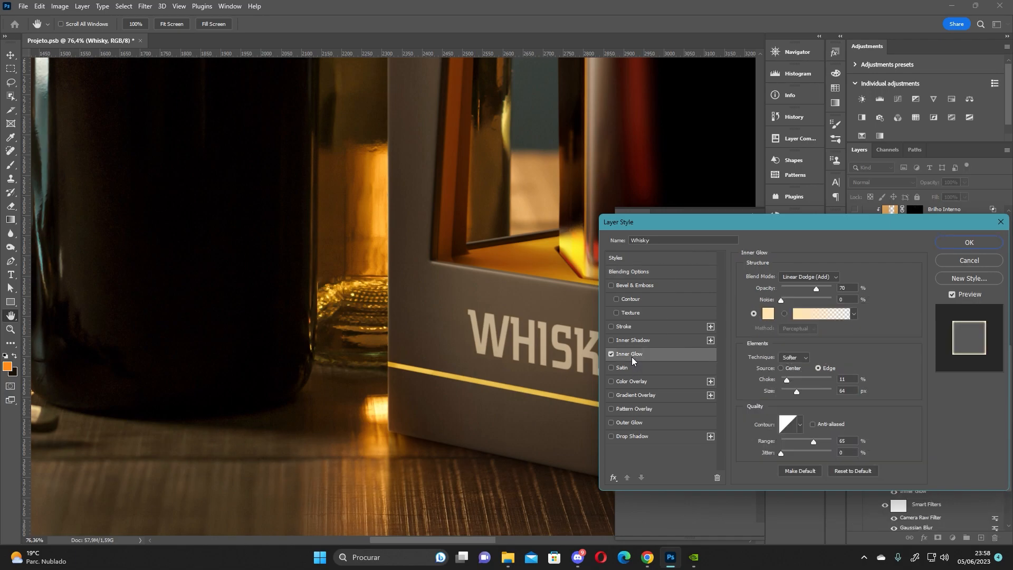
Set the Inner Glow color to golden orange #e9ab2b and its blend mode to Color Dodge.
{"action": "left_click", "coordinate": [768, 314]}
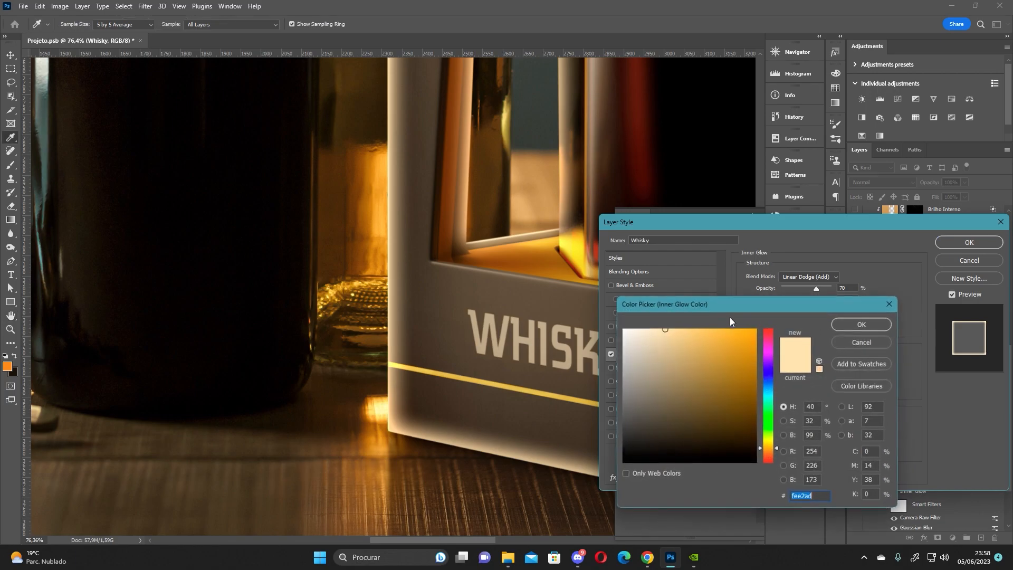
{"action": "left_click", "coordinate": [388, 405]}
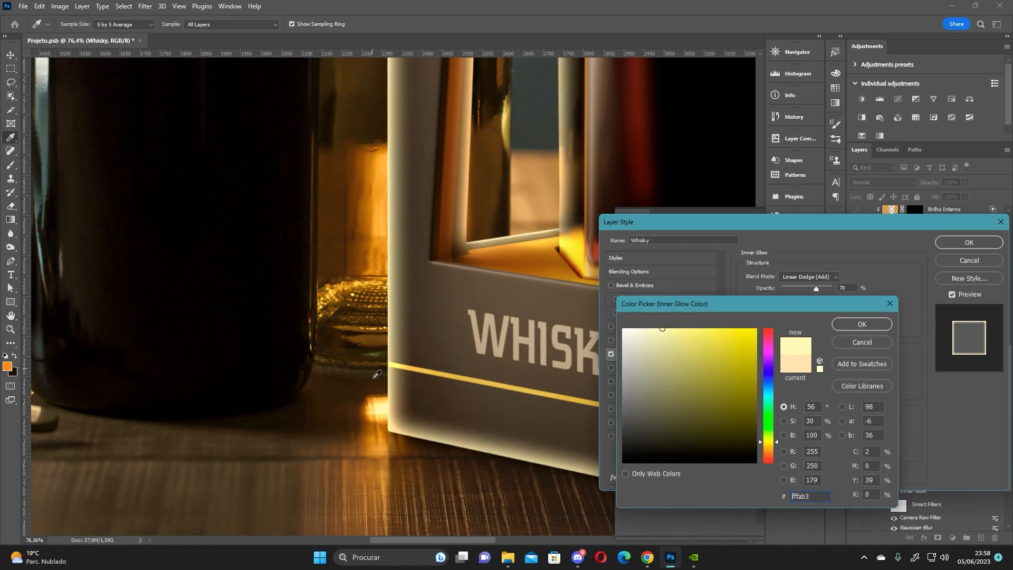
{"action": "left_click", "coordinate": [383, 397]}
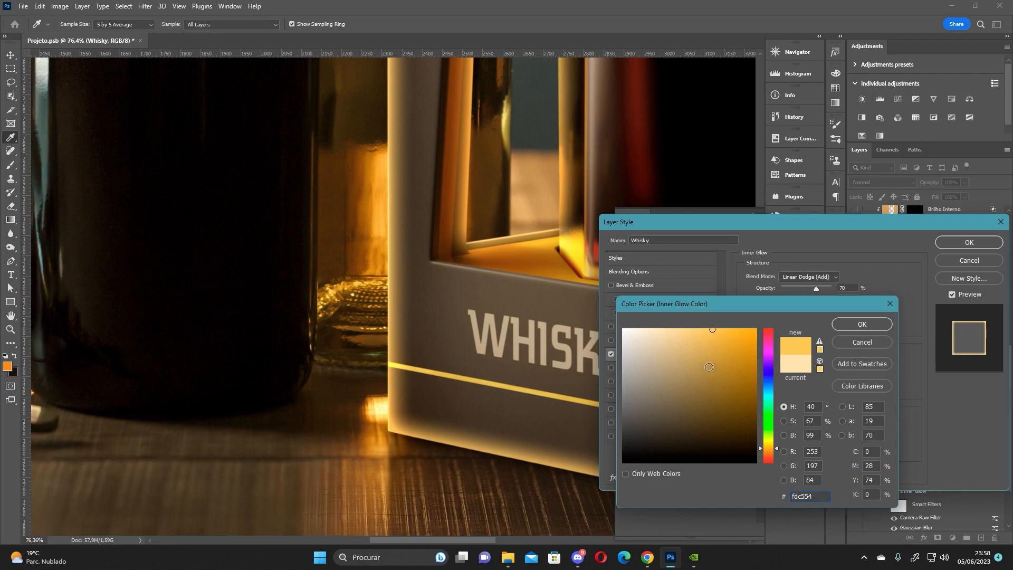
{"action": "left_click", "coordinate": [731, 340]}
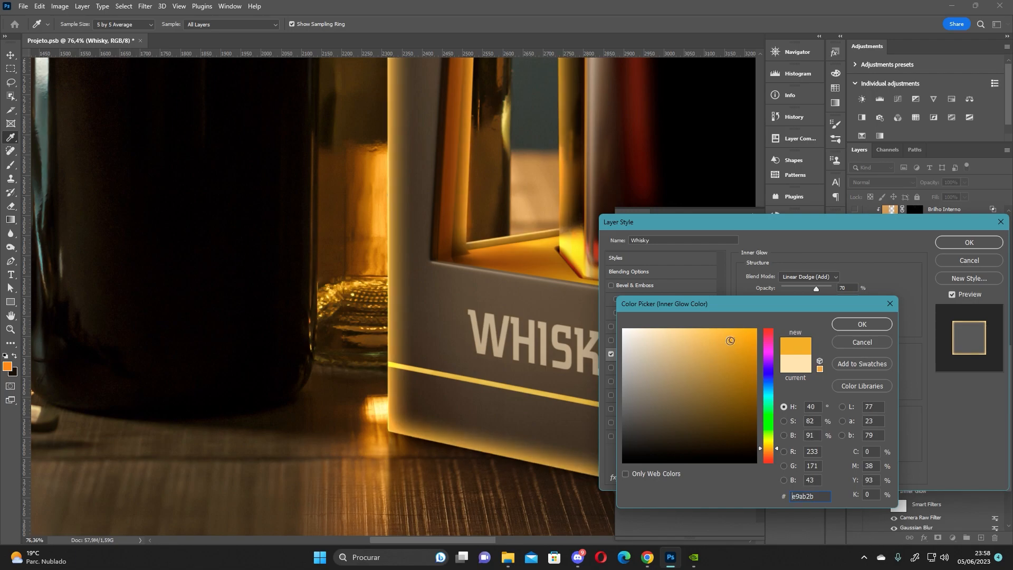
{"action": "left_click", "coordinate": [874, 324]}
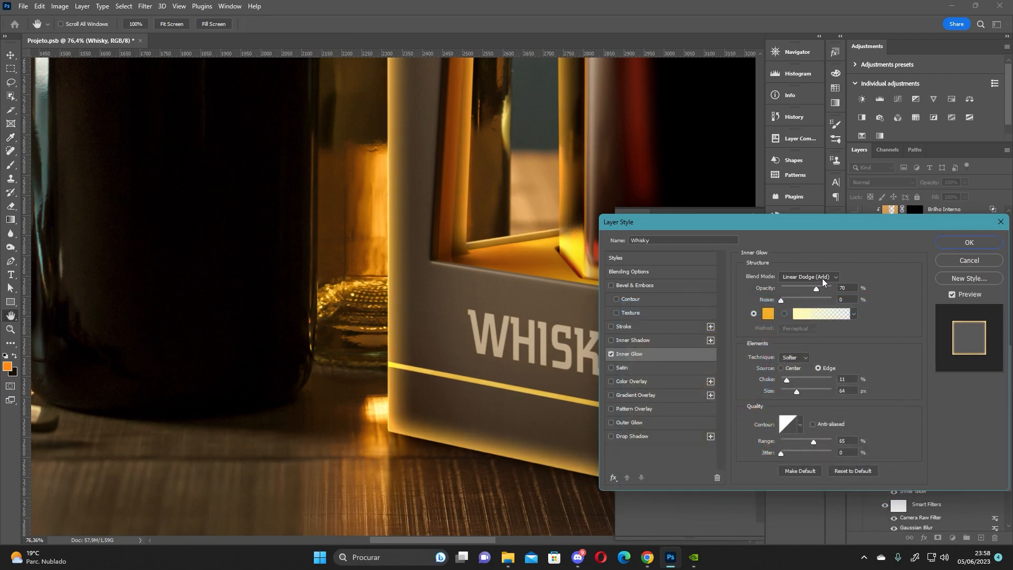
{"action": "left_click", "coordinate": [822, 277]}
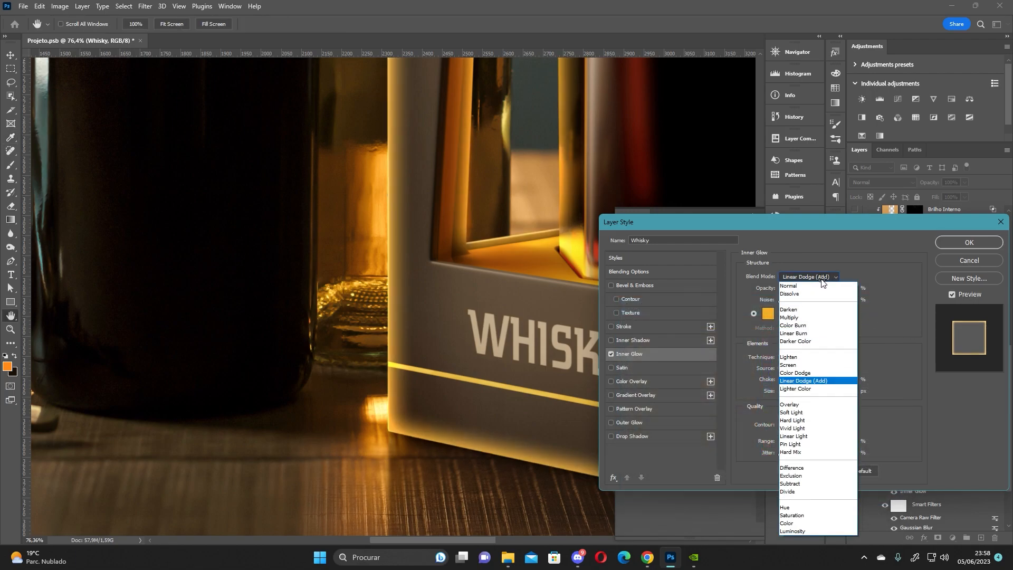
{"action": "left_click", "coordinate": [810, 373]}
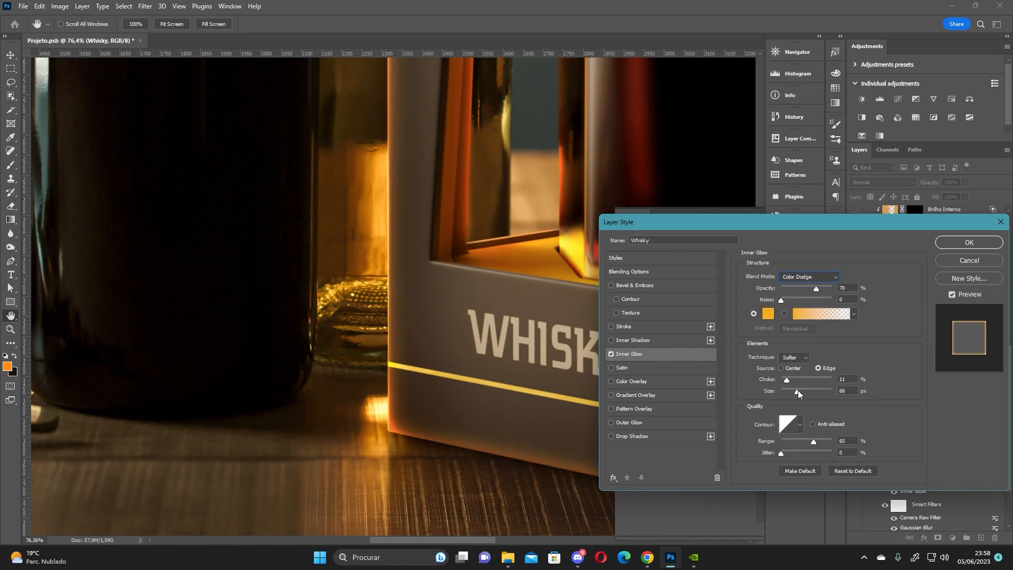
Try an Inner Glow size of 81 px and range of 80%, and discard the layer style changes.
{"action": "left_click_drag", "start_coordinate": [809, 389], "coordinate": [800, 391]}
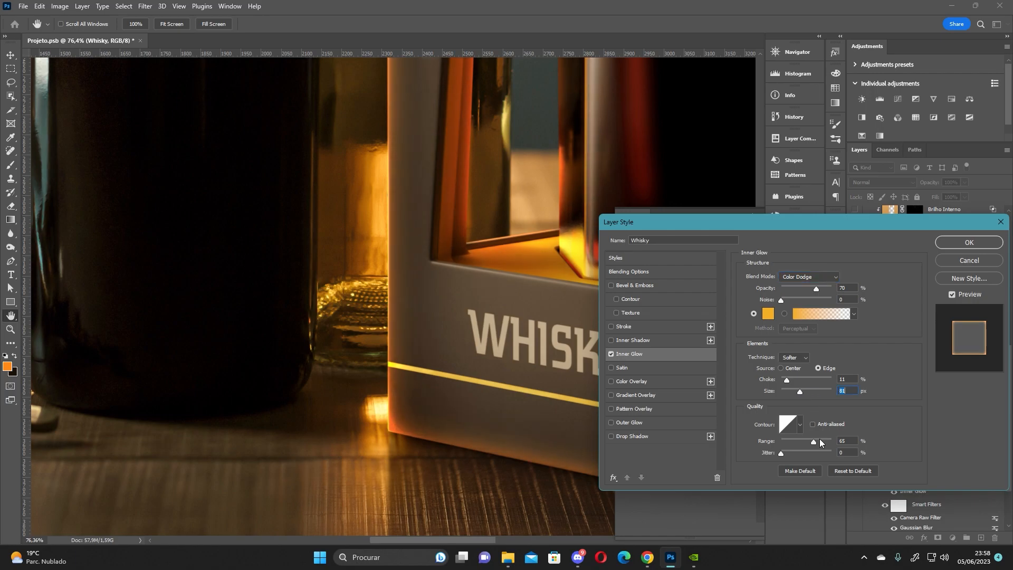
{"action": "left_click_drag", "start_coordinate": [814, 441], "coordinate": [821, 439]}
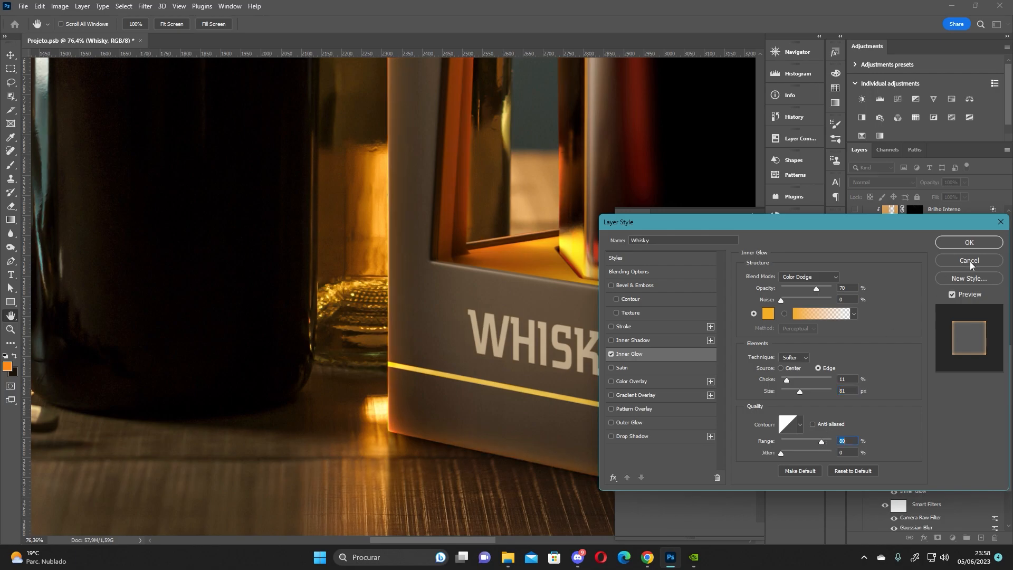
{"action": "left_click", "coordinate": [969, 260]}
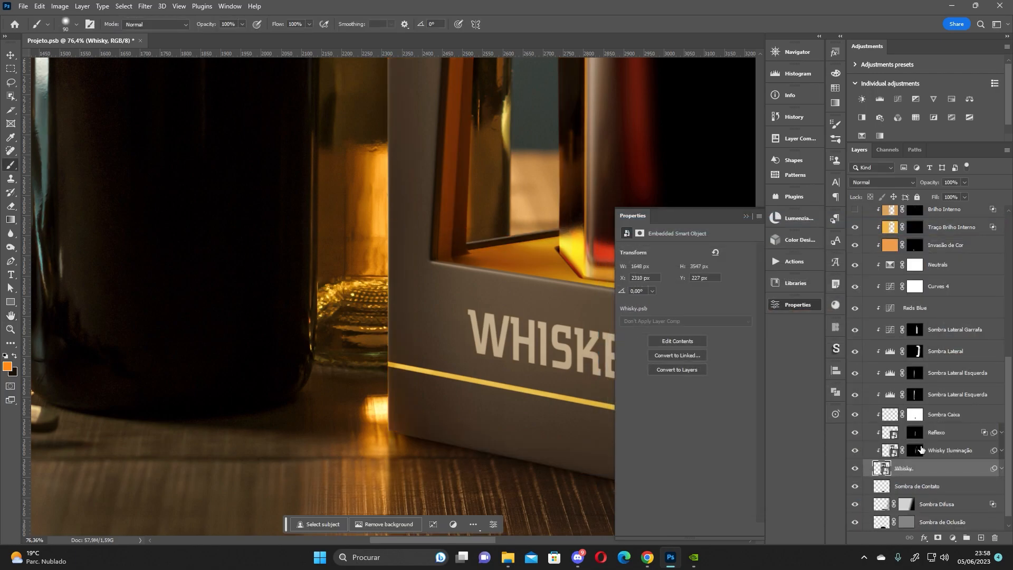
Inspect the smart filters applied to the Whisky smart object, including the Camera Raw Filter options, and collapse their list.
{"action": "right_click", "coordinate": [942, 469]}
{"action": "left_click", "coordinate": [949, 473]}
{"action": "left_click", "coordinate": [1001, 467]}
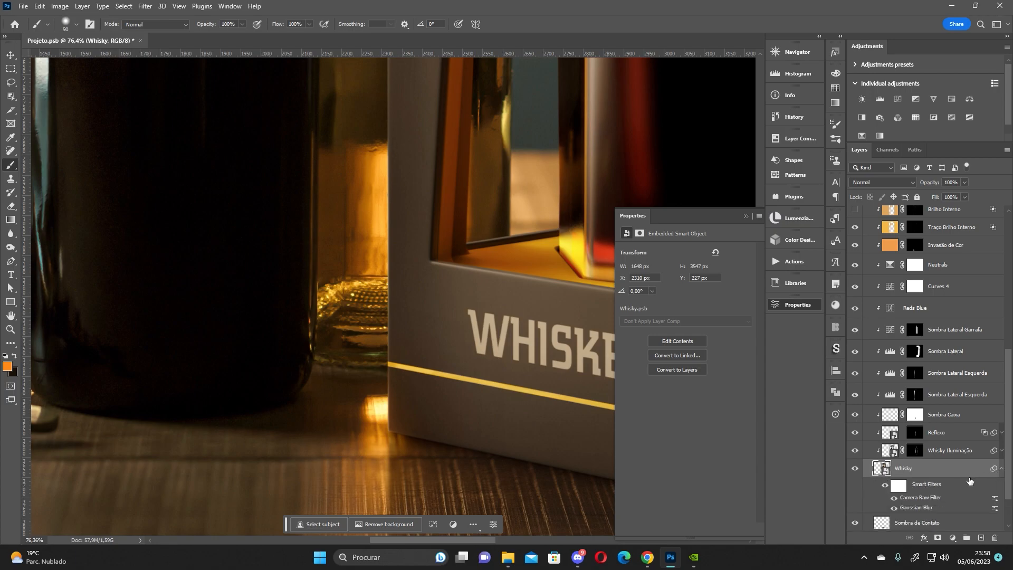
{"action": "right_click", "coordinate": [948, 498]}
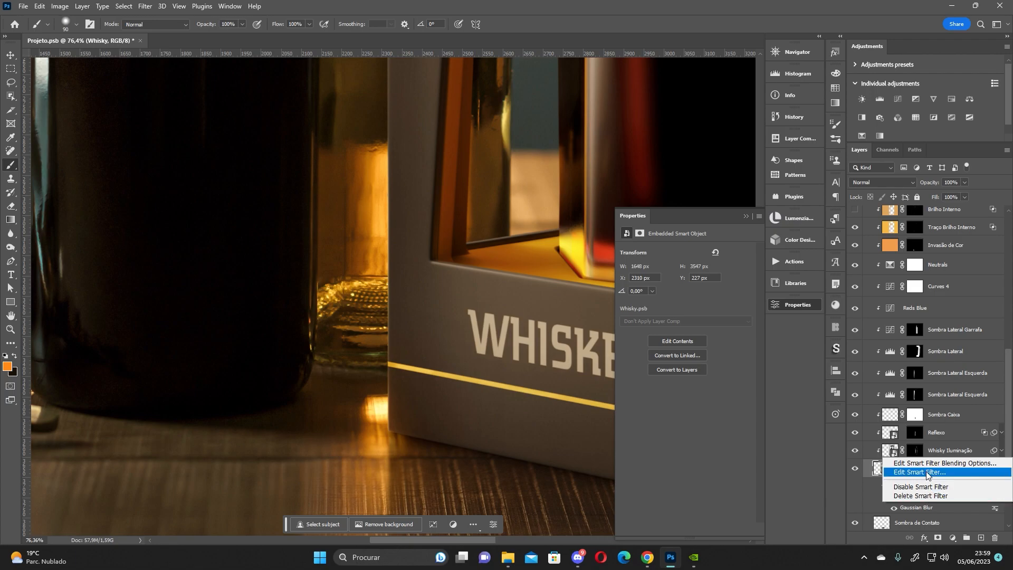
{"action": "left_click", "coordinate": [866, 471]}
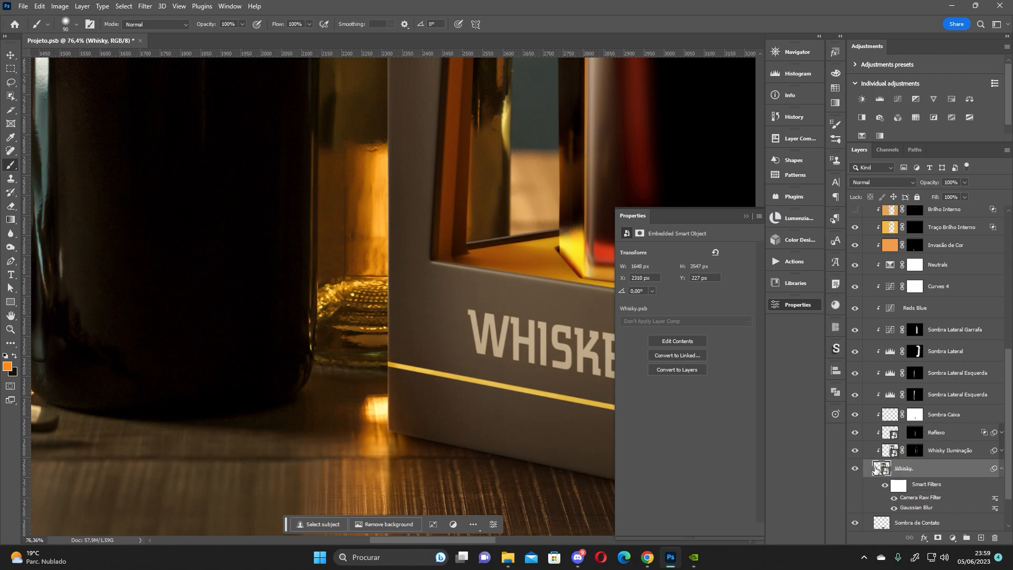
{"action": "left_click", "coordinate": [1002, 469]}
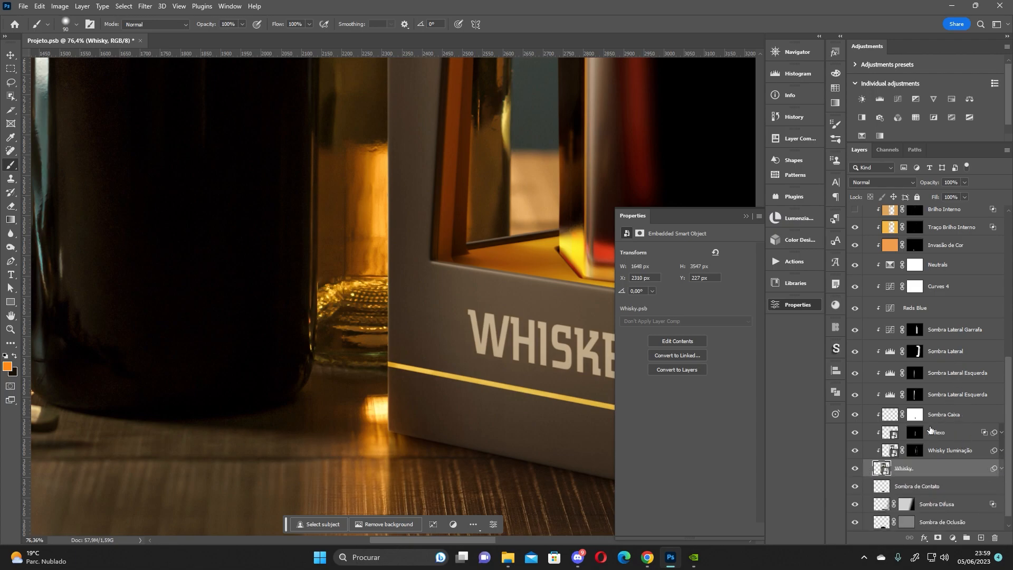
Show the Brilho Interno layer and compare the box's lower front corner with and without it.
{"action": "scroll", "coordinate": [1011, 374], "scroll_direction": "up", "scroll_amount": 3}
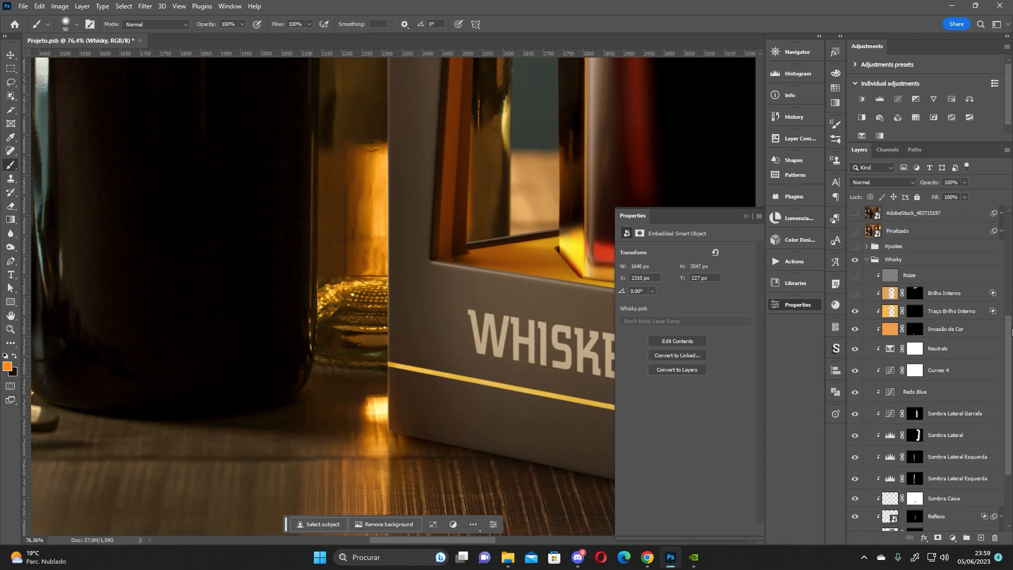
{"action": "left_click", "coordinate": [892, 314]}
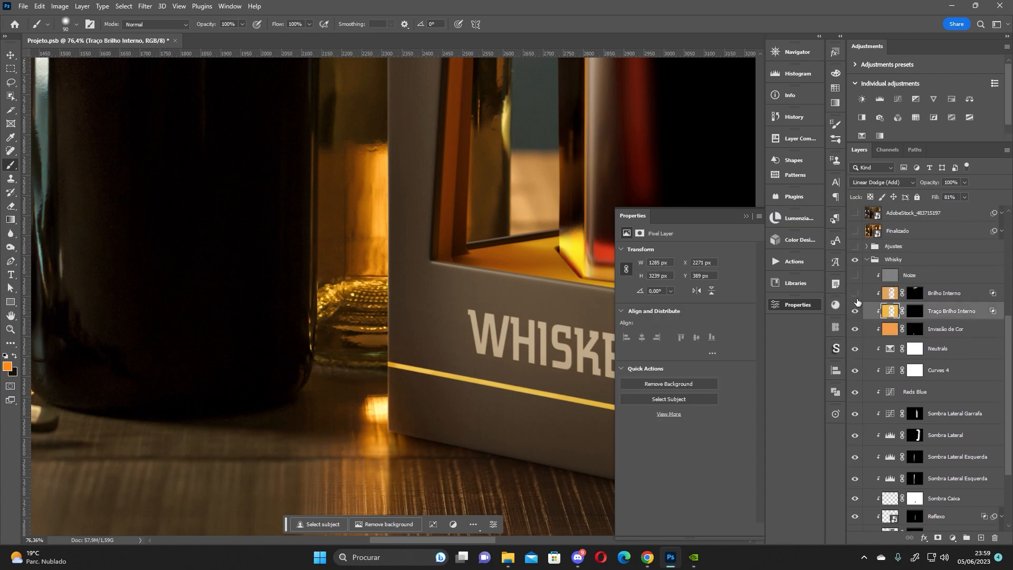
{"action": "left_click", "coordinate": [887, 299]}
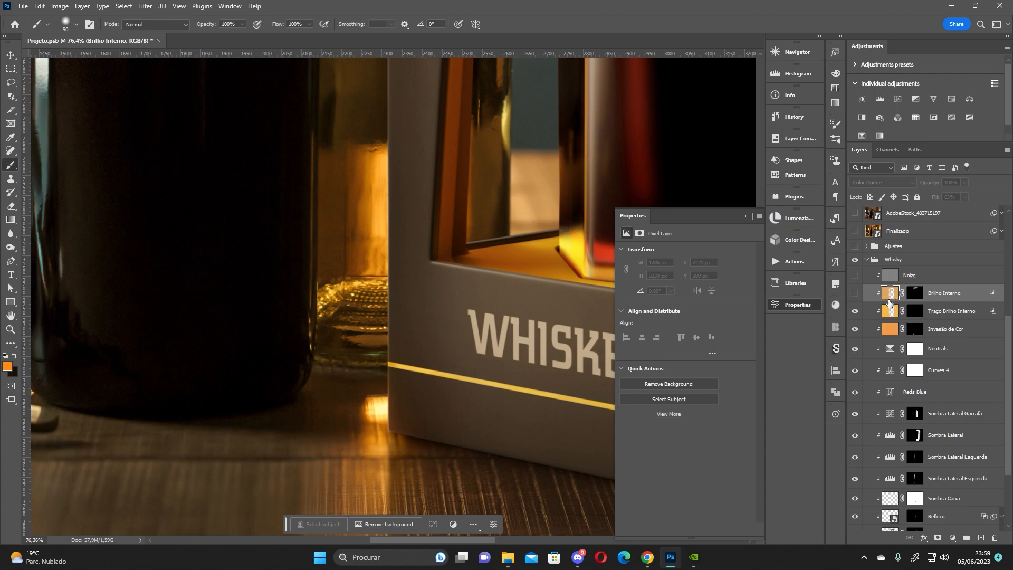
{"action": "left_click", "coordinate": [854, 294]}
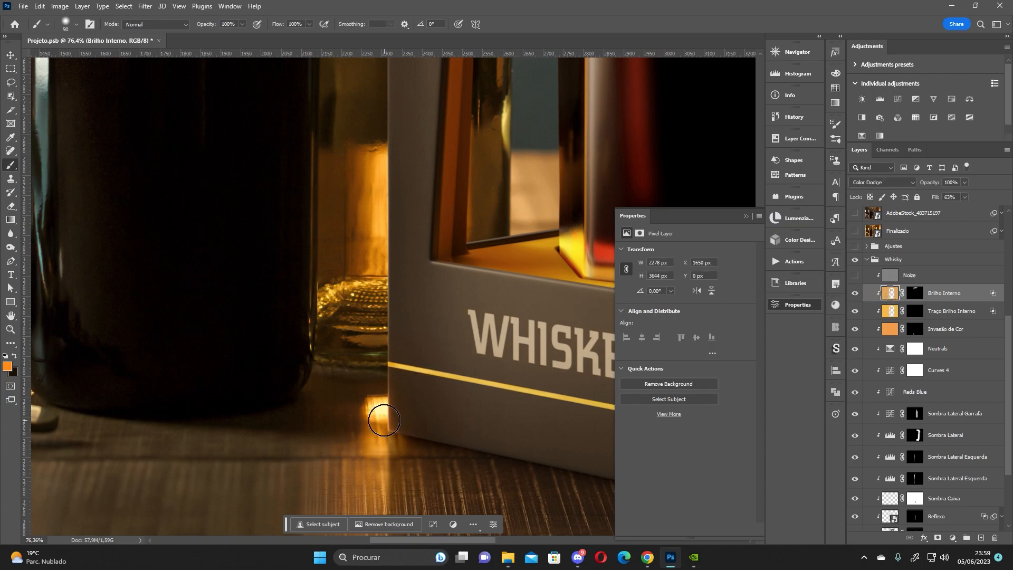
{"action": "scroll", "coordinate": [384, 421], "scroll_direction": "up", "scroll_amount": 5}
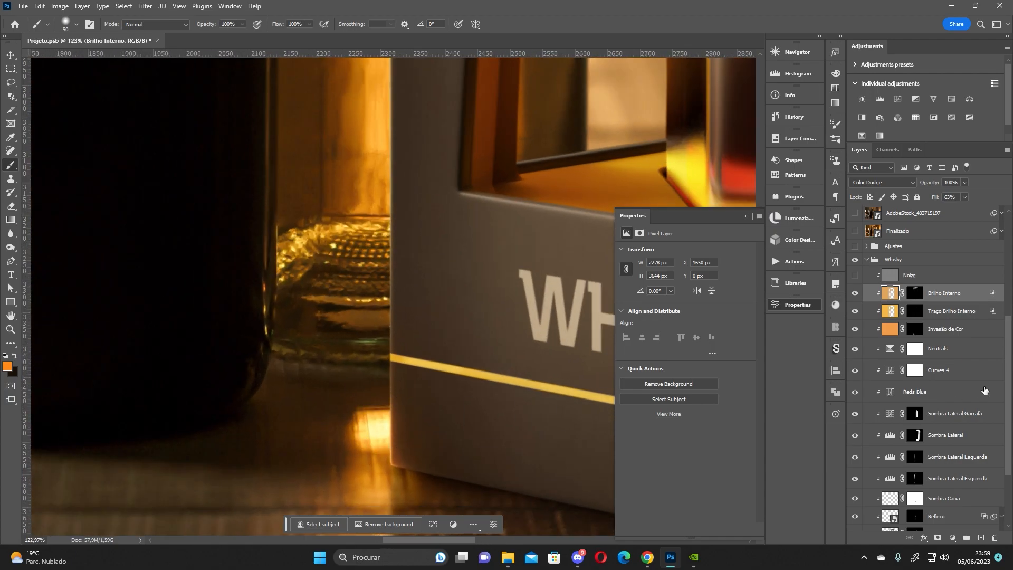
{"action": "left_click", "coordinate": [854, 293]}
{"action": "left_click", "coordinate": [853, 295]}
{"action": "left_click", "coordinate": [855, 294]}
{"action": "left_click", "coordinate": [855, 294]}
Show the Noize layer in the Whisky group to texture the box, checking the upper part of its side panel.
{"action": "key", "text": "space"}
{"action": "mouse_move", "coordinate": [519, 257]}
{"action": "left_mouse_down"}
{"action": "mouse_move", "coordinate": [452, 355]}
{"action": "mouse_move", "coordinate": [451, 430]}
{"action": "left_mouse_up"}
{"action": "left_click_drag", "start_coordinate": [390, 76], "coordinate": [392, 220]}
{"action": "scroll", "coordinate": [373, 264], "scroll_direction": "up", "scroll_amount": 5}
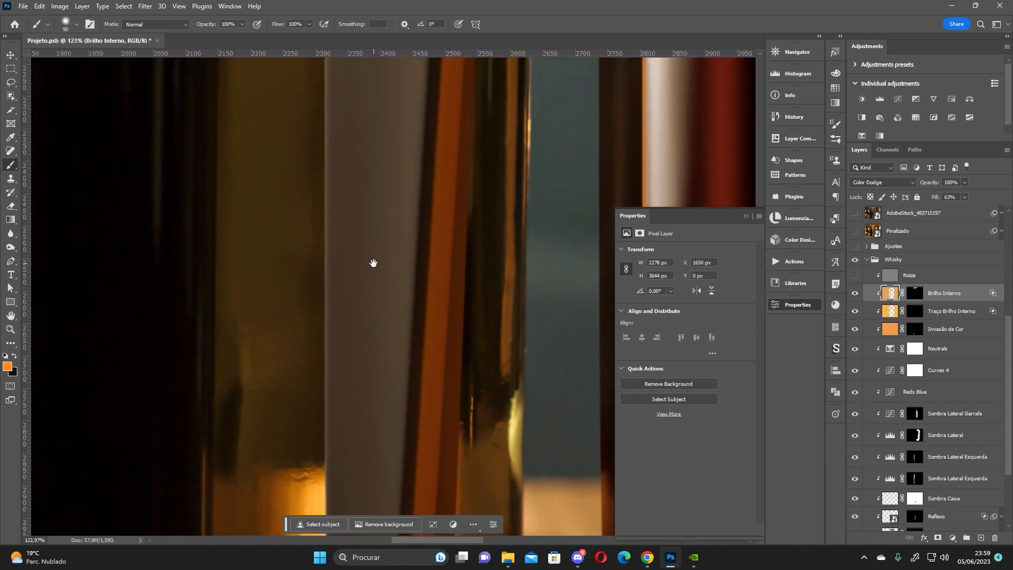
{"action": "key", "text": "space"}
{"action": "left_click_drag", "start_coordinate": [406, 136], "coordinate": [387, 419]}
{"action": "left_click_drag", "start_coordinate": [391, 74], "coordinate": [373, 408]}
{"action": "left_click_drag", "start_coordinate": [393, 74], "coordinate": [382, 283]}
{"action": "left_click", "coordinate": [855, 274]}
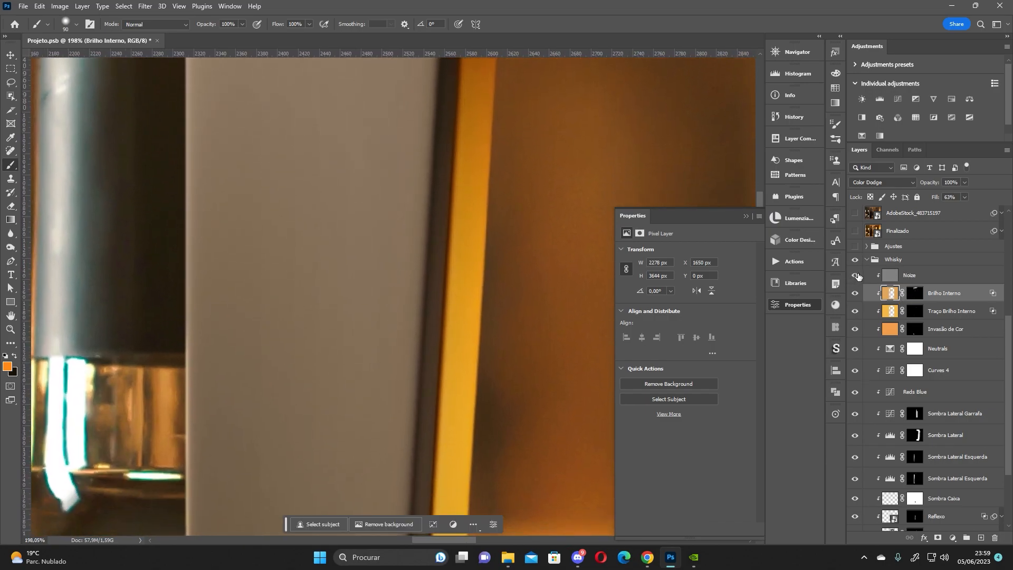
{"action": "key", "text": "space"}
{"action": "left_click_drag", "start_coordinate": [308, 341], "coordinate": [362, 330]}
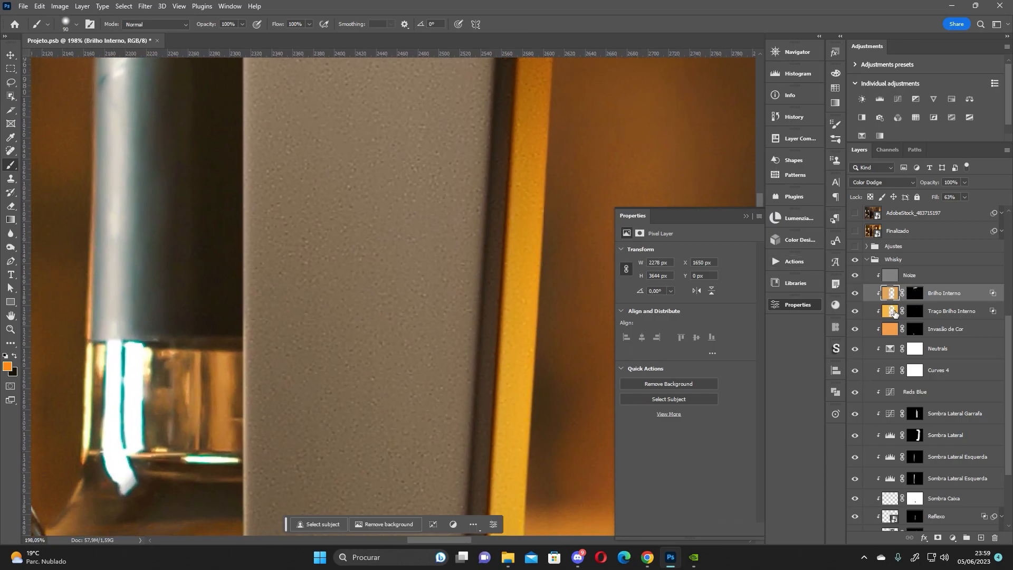
Check the Noize layer's blend mode and compare the box surface with and without its texture, leaving the layer shown.
{"action": "left_click", "coordinate": [854, 275]}
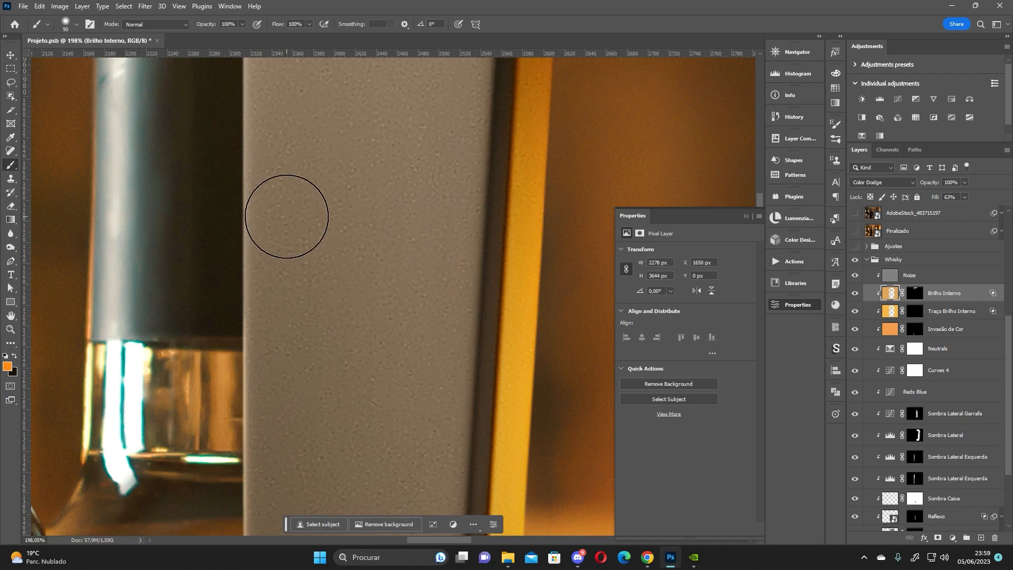
{"action": "left_click", "coordinate": [922, 276]}
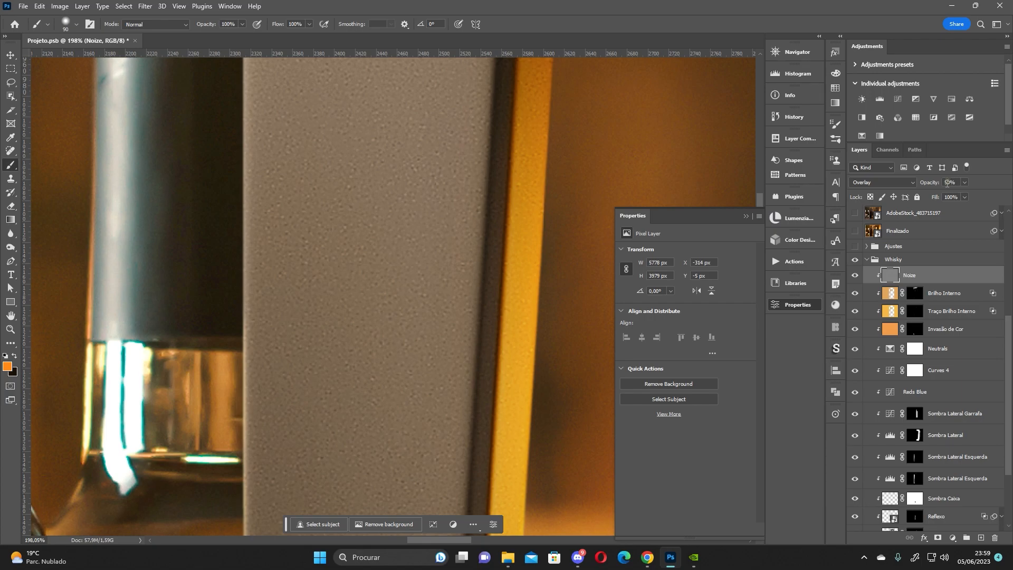
{"action": "left_click", "coordinate": [878, 182]}
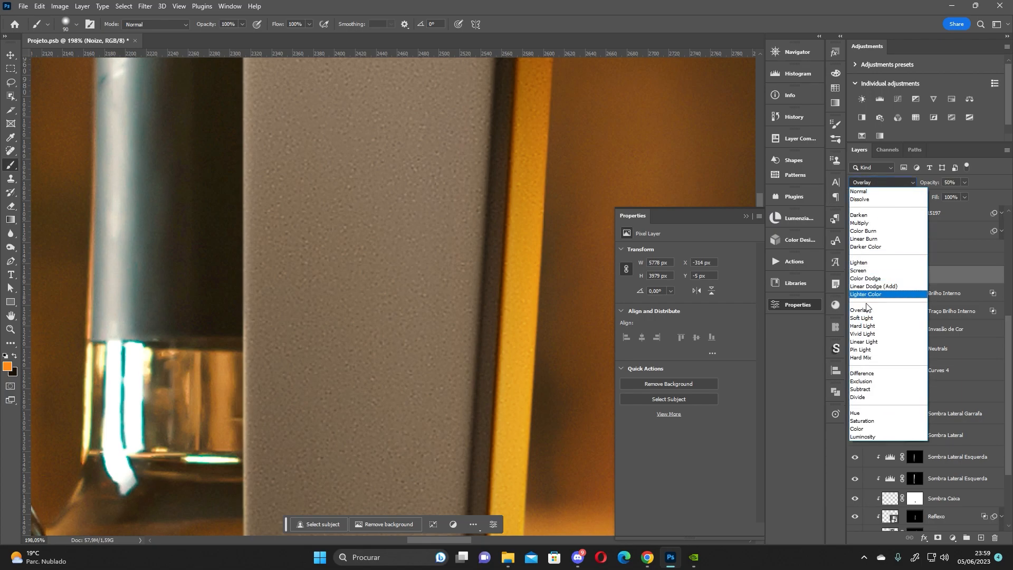
{"action": "key", "text": "Escape"}
{"action": "left_click", "coordinate": [852, 276]}
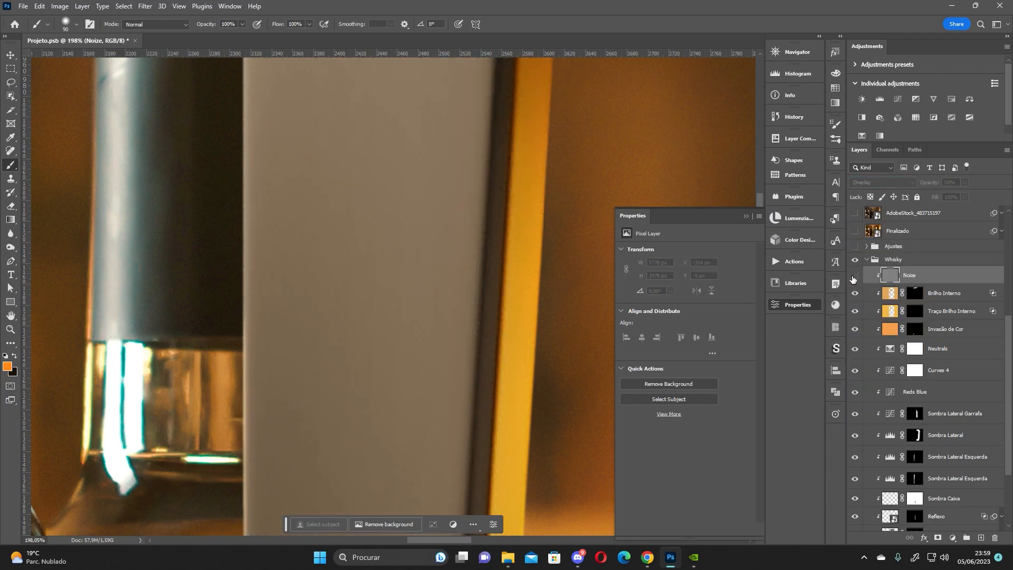
{"action": "scroll", "coordinate": [305, 243], "scroll_direction": "down", "scroll_amount": 4}
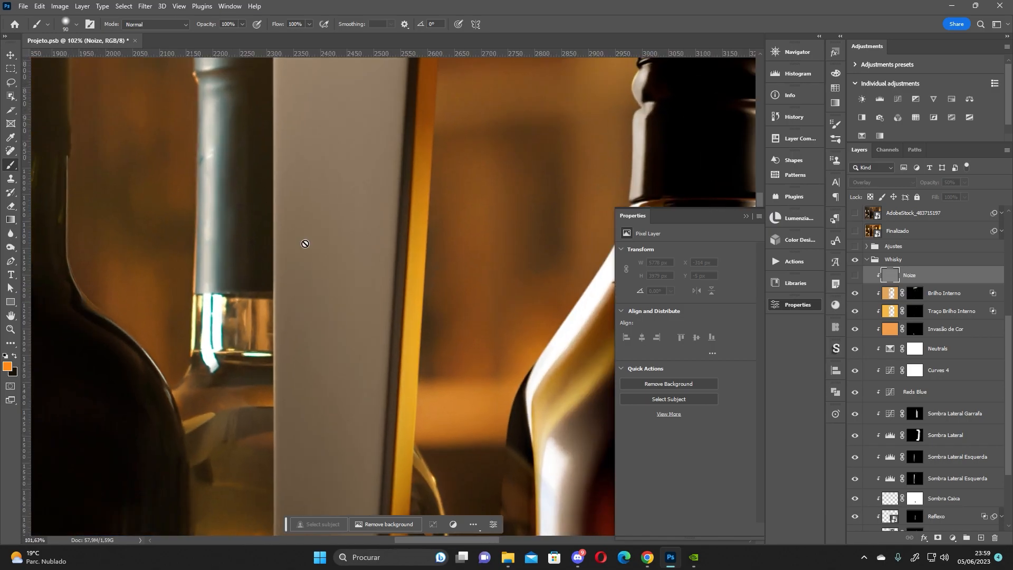
{"action": "scroll", "coordinate": [305, 243], "scroll_direction": "up", "scroll_amount": 2}
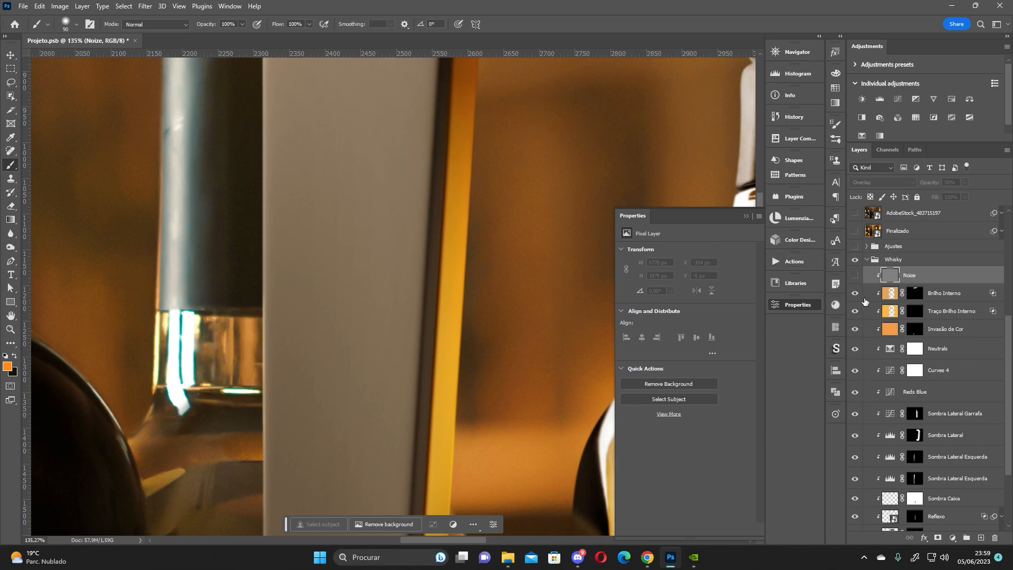
{"action": "left_click", "coordinate": [855, 276]}
{"action": "left_click", "coordinate": [854, 278]}
{"action": "left_click", "coordinate": [855, 279]}
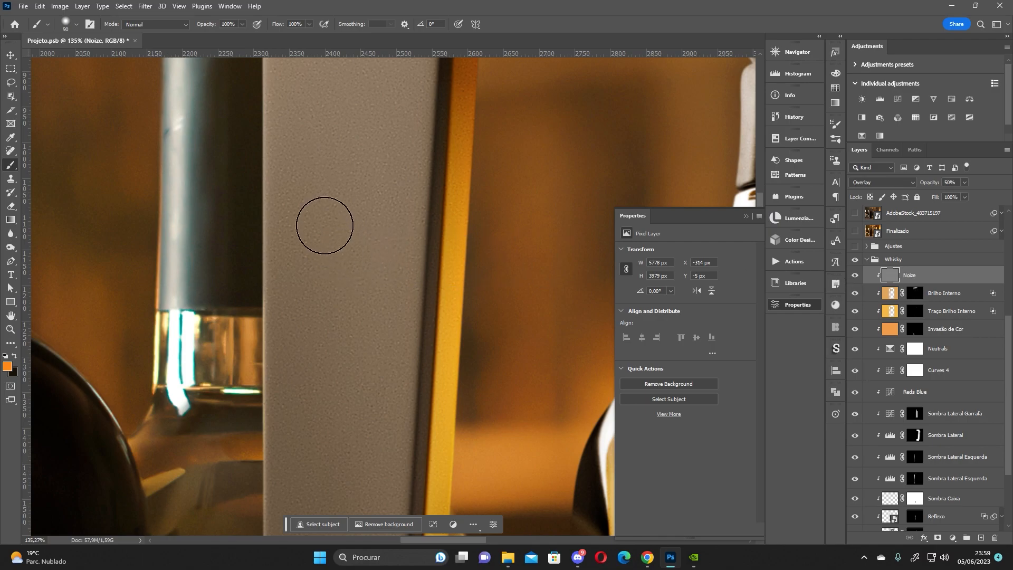
Collapse the Whisky group and select the Ajustes group.
{"action": "scroll", "coordinate": [324, 225], "scroll_direction": "down", "scroll_amount": 5}
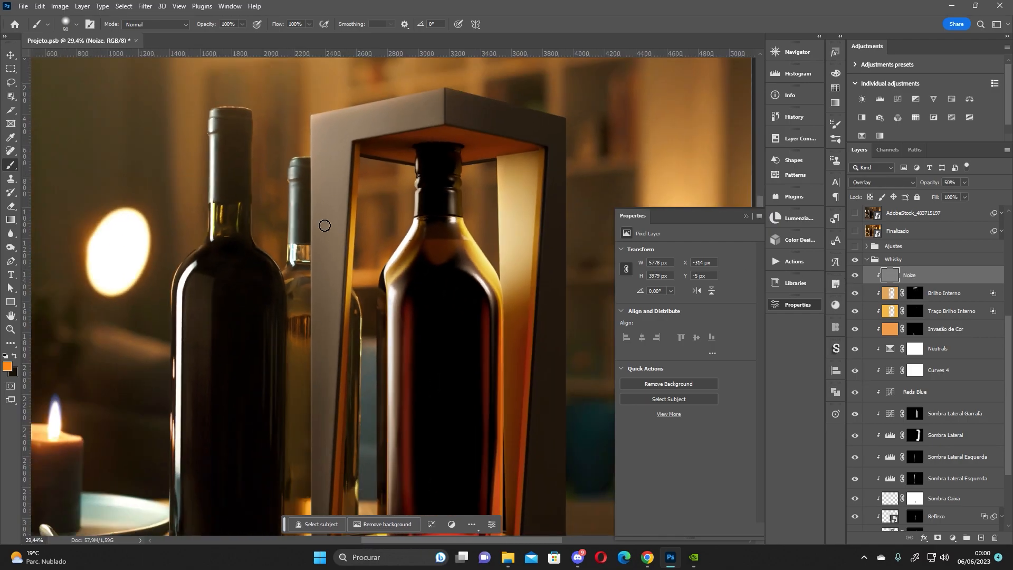
{"action": "scroll", "coordinate": [319, 170], "scroll_direction": "down", "scroll_amount": 3}
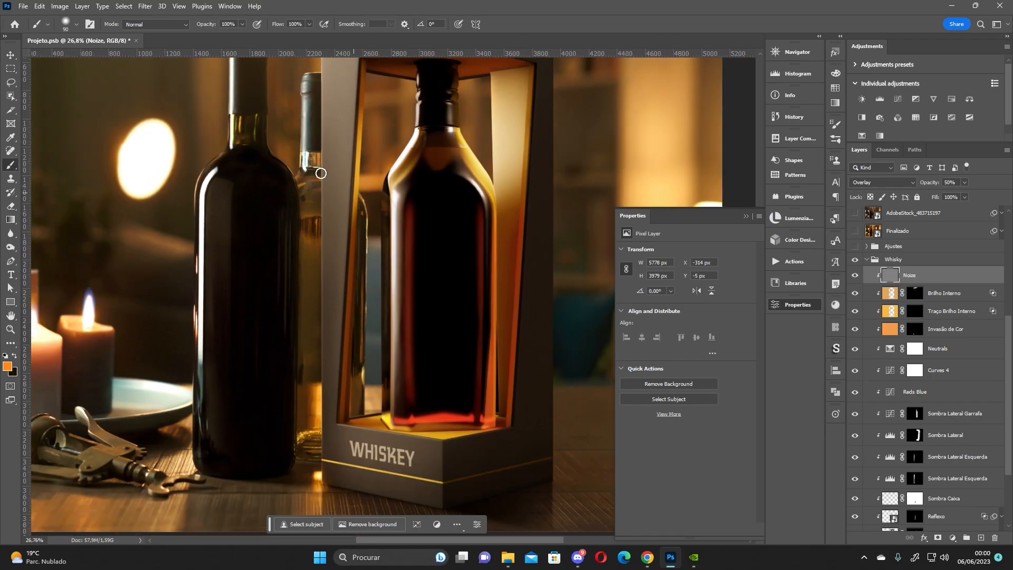
{"action": "scroll", "coordinate": [322, 172], "scroll_direction": "up", "scroll_amount": 3}
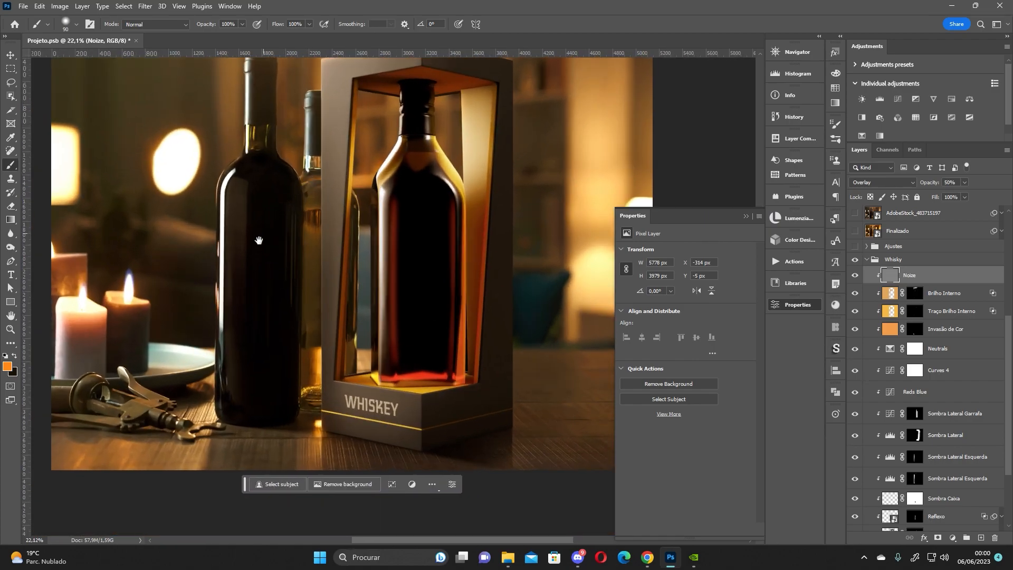
{"action": "left_click_drag", "start_coordinate": [401, 224], "coordinate": [467, 230]}
{"action": "left_click", "coordinate": [866, 259]}
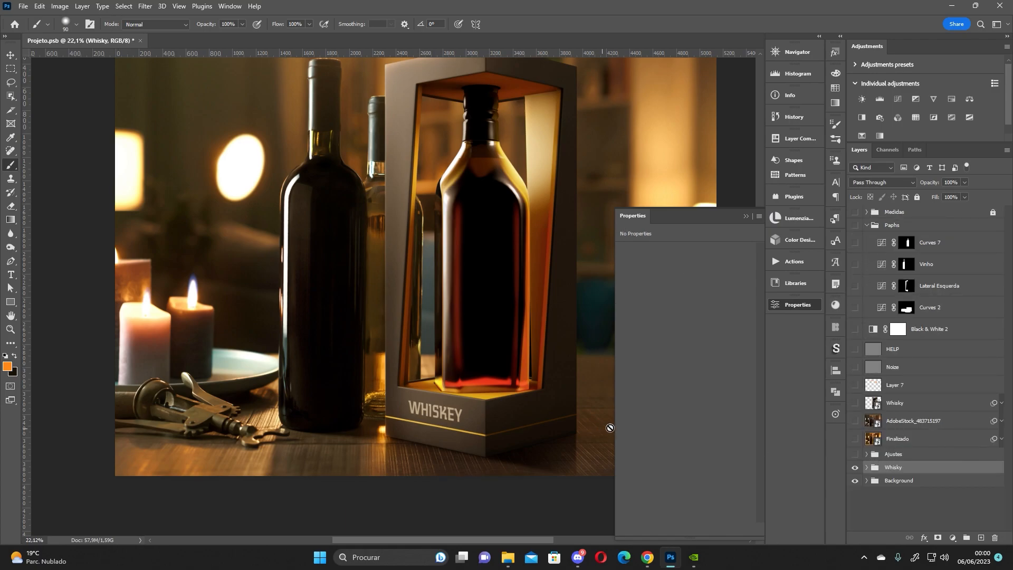
{"action": "left_click", "coordinate": [906, 454]}
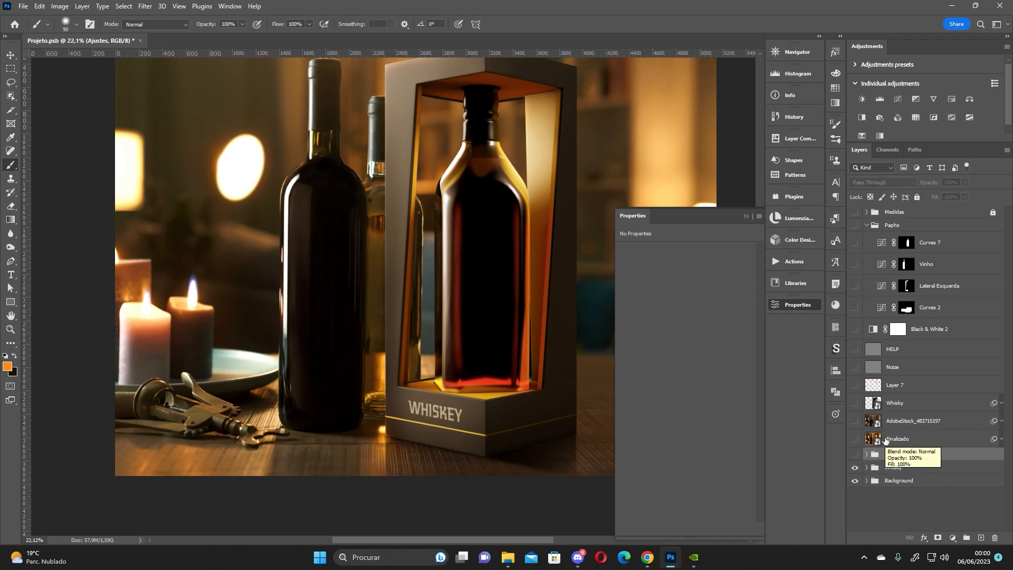
Examine the candles, corkscrew, bottles and whiskey box up close and within the whole composition.
{"action": "left_click_drag", "start_coordinate": [264, 413], "coordinate": [277, 385]}
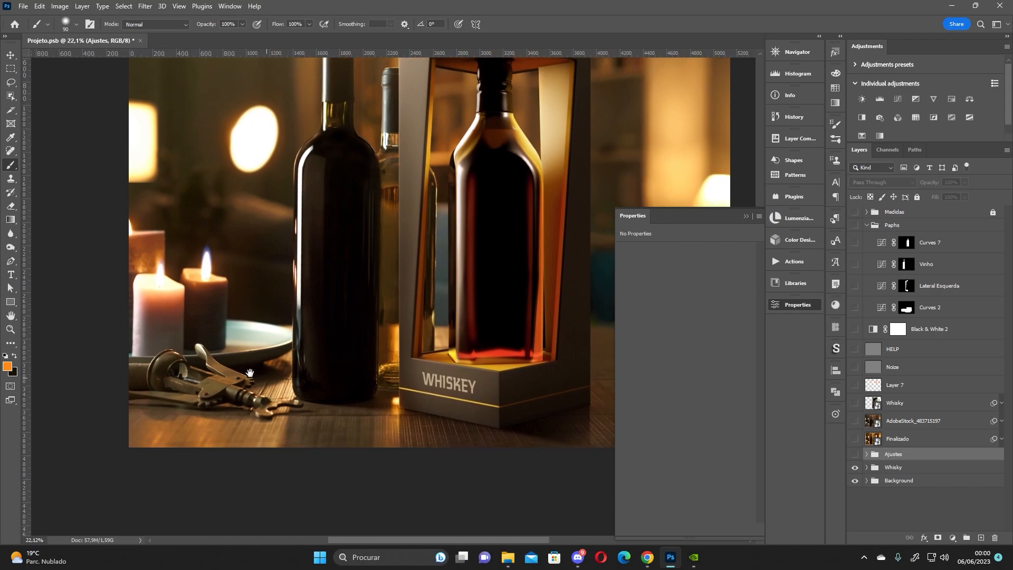
{"action": "scroll", "coordinate": [203, 365], "scroll_direction": "up", "scroll_amount": 5}
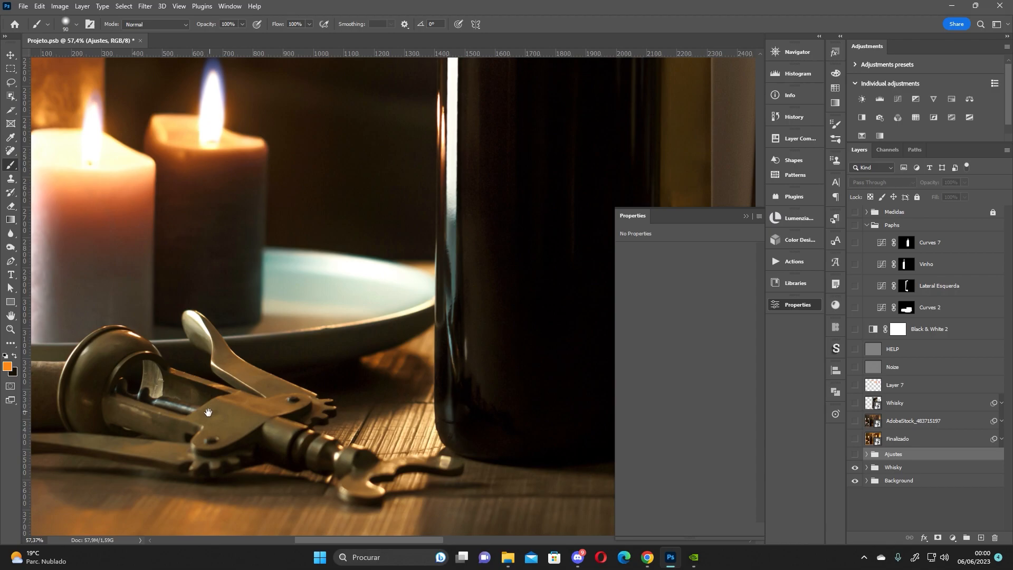
{"action": "left_click_drag", "start_coordinate": [201, 442], "coordinate": [275, 426]}
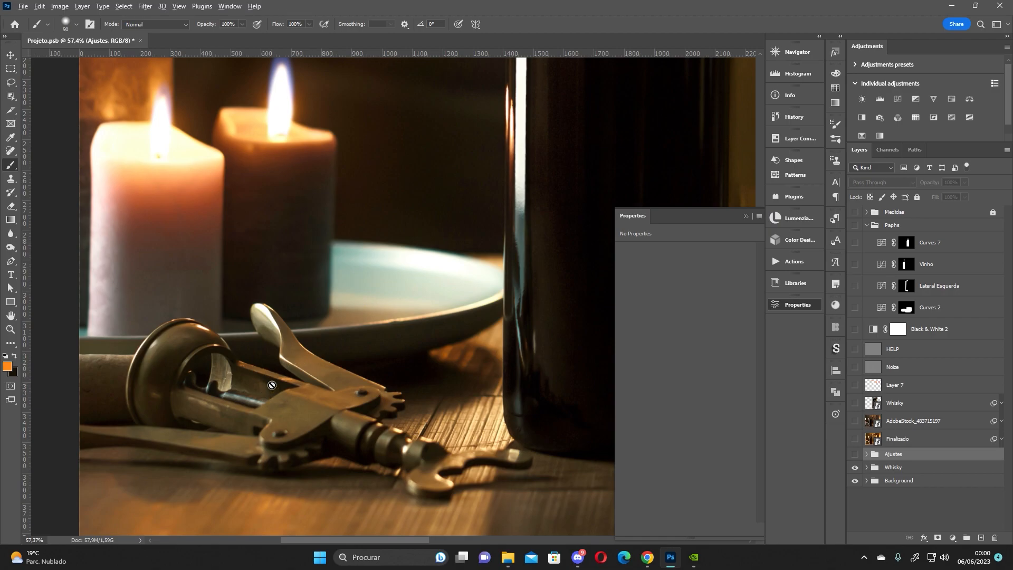
{"action": "scroll", "coordinate": [272, 385], "scroll_direction": "up", "scroll_amount": 3}
{"action": "scroll", "coordinate": [273, 385], "scroll_direction": "down", "scroll_amount": 3}
{"action": "scroll", "coordinate": [272, 385], "scroll_direction": "down", "scroll_amount": 6}
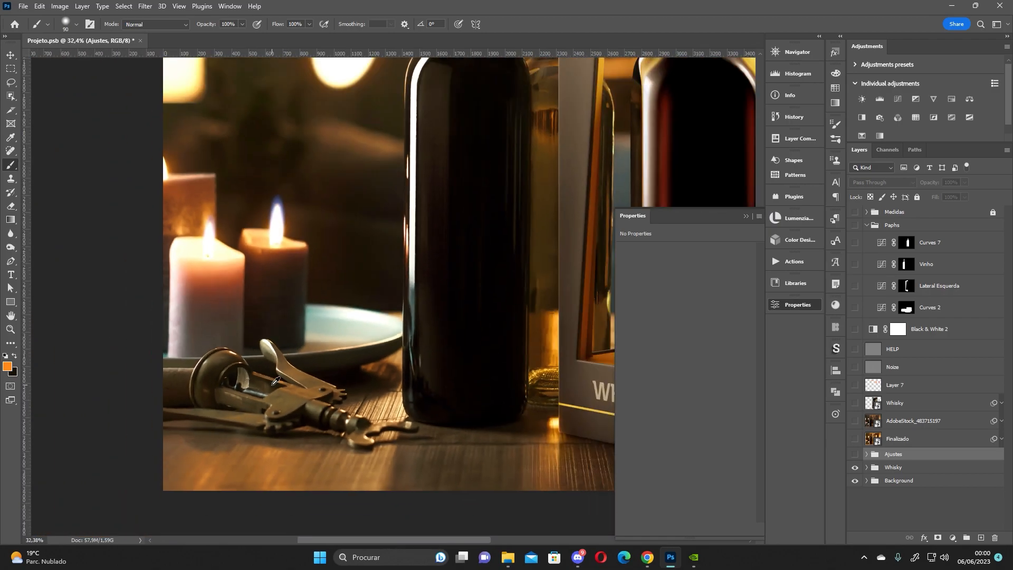
{"action": "left_click_drag", "start_coordinate": [450, 308], "coordinate": [266, 359]}
{"action": "scroll", "coordinate": [265, 359], "scroll_direction": "down", "scroll_amount": 2}
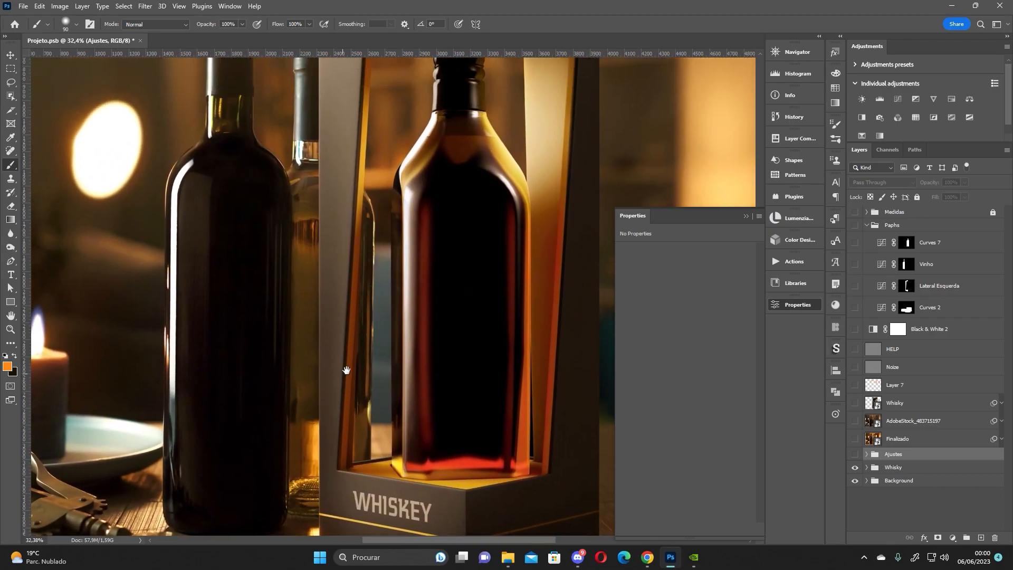
{"action": "scroll", "coordinate": [367, 297], "scroll_direction": "down", "scroll_amount": 2}
{"action": "scroll", "coordinate": [363, 301], "scroll_direction": "down", "scroll_amount": 1}
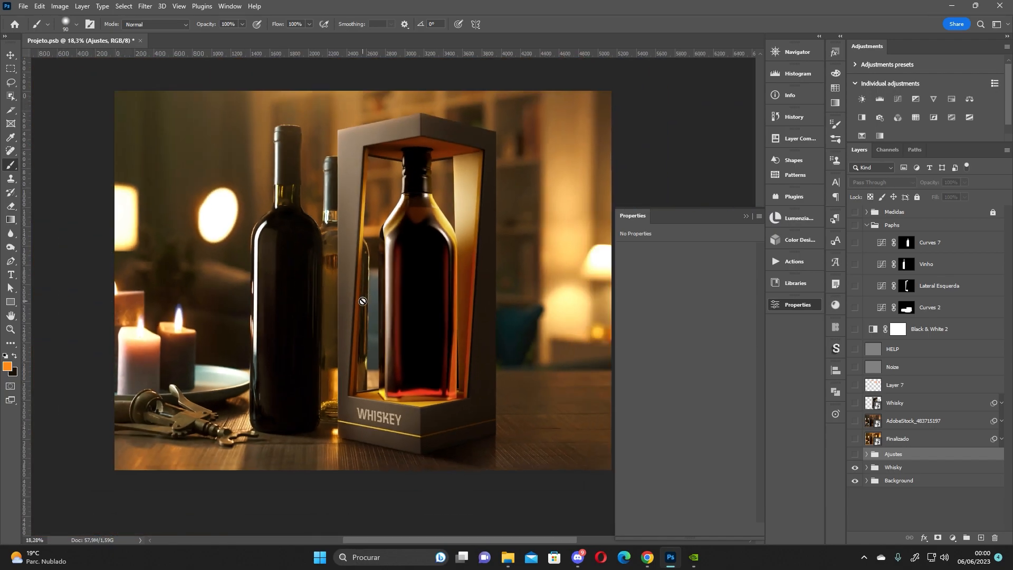
{"action": "left_click_drag", "start_coordinate": [381, 293], "coordinate": [379, 336]}
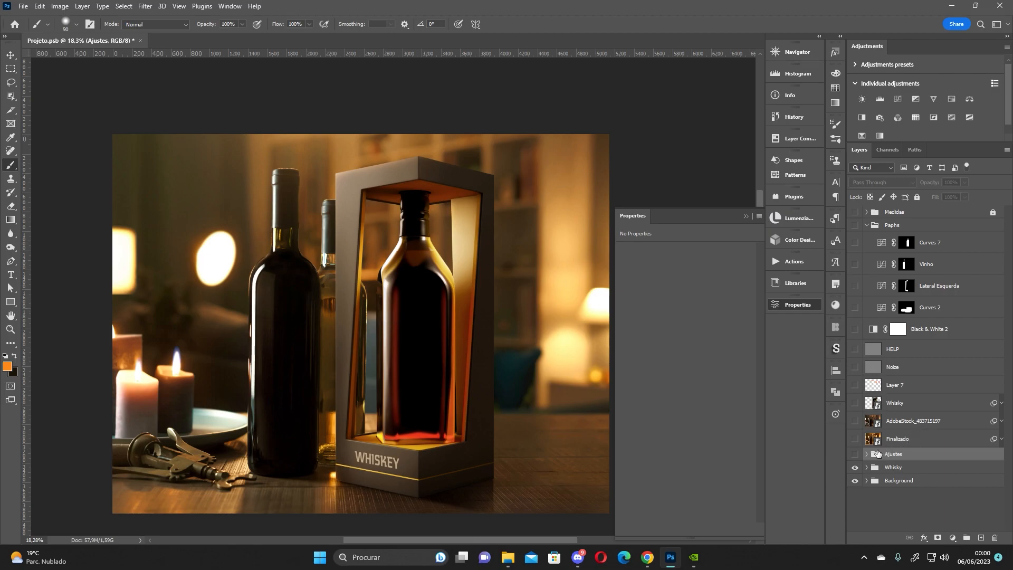
Show the Ajustes group and expand it to reveal its adjustment subgroups.
{"action": "left_click", "coordinate": [855, 454]}
{"action": "left_click_drag", "start_coordinate": [460, 412], "coordinate": [430, 344]}
{"action": "left_click", "coordinate": [868, 454]}
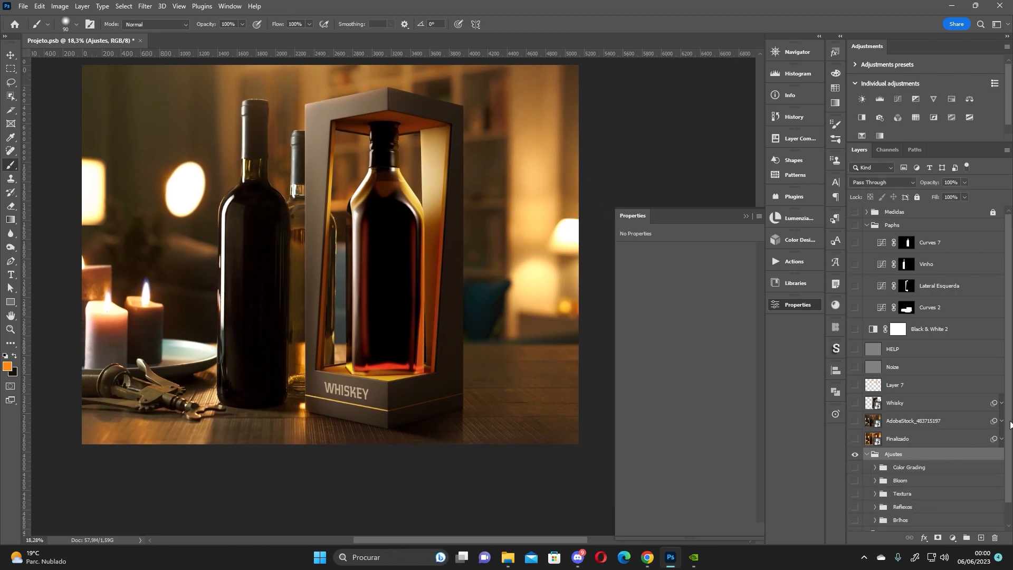
Show the Textura group within Ajustes and expand it to reveal its layers.
{"action": "scroll", "coordinate": [1005, 460], "scroll_direction": "down", "scroll_amount": 1}
{"action": "left_click", "coordinate": [855, 472]}
{"action": "left_click", "coordinate": [875, 471]}
{"action": "scroll", "coordinate": [986, 478], "scroll_direction": "down", "scroll_amount": 2}
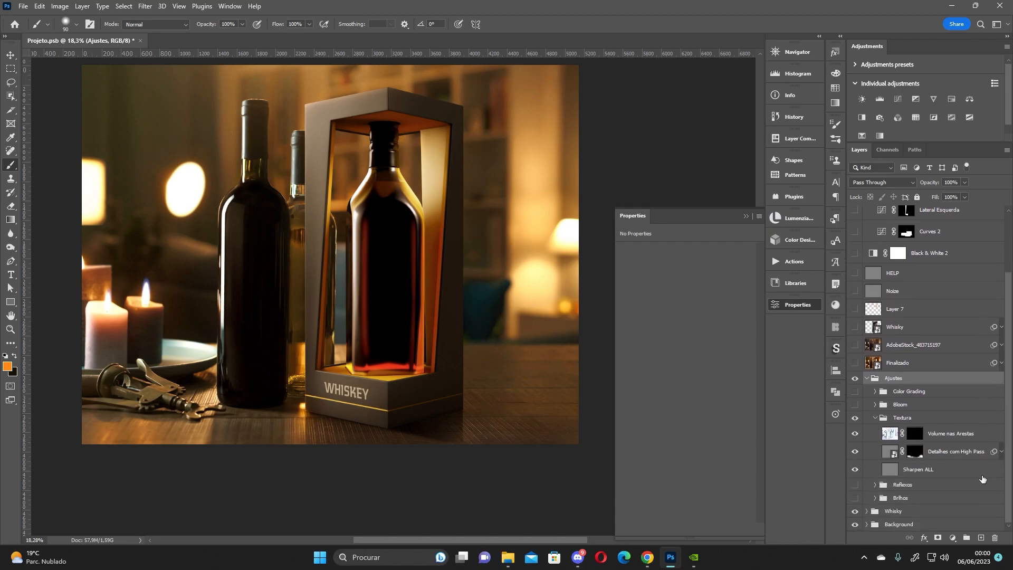
Select the Sharpen ALL layer and look through the list of recorded actions.
{"action": "left_click", "coordinate": [924, 470]}
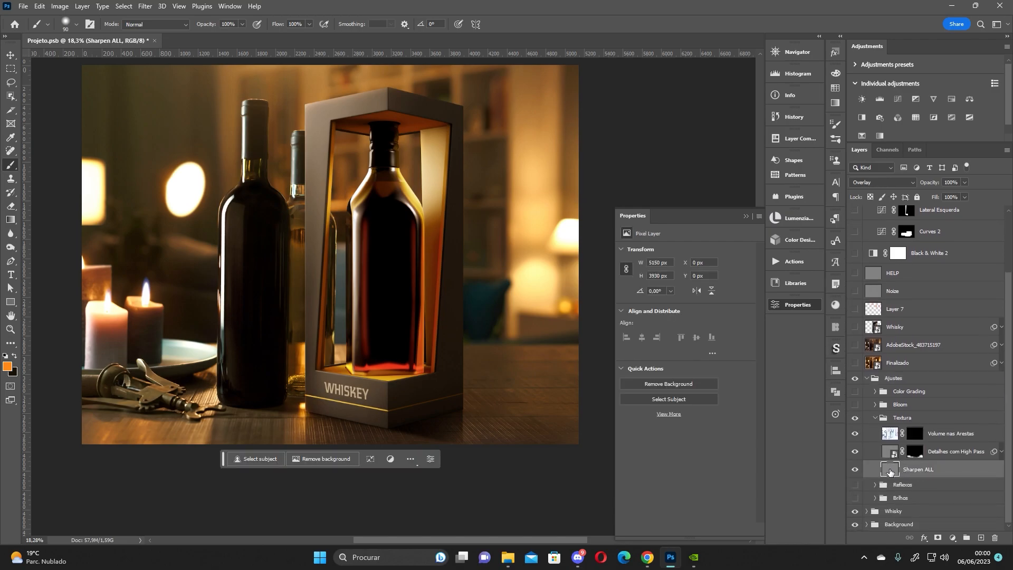
{"action": "left_click", "coordinate": [793, 261]}
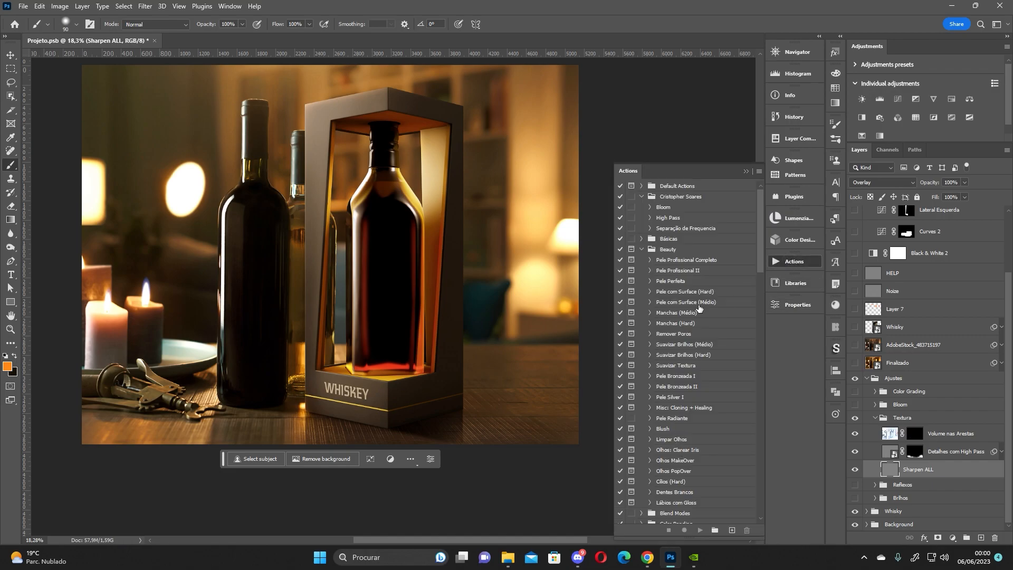
{"action": "left_click", "coordinate": [794, 263]}
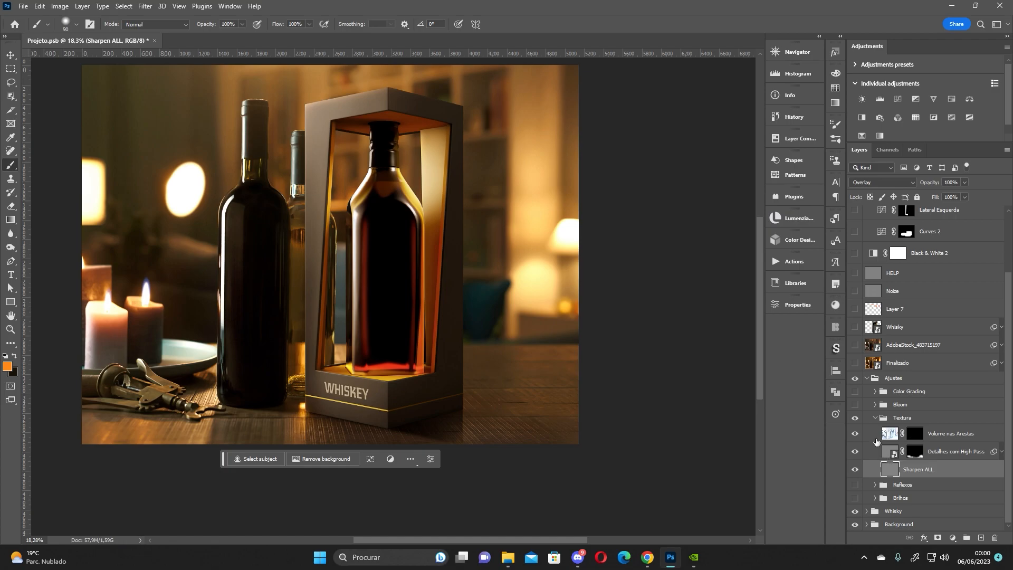
Compare the image with and without Volume nas Arestas and Detalhes com High Pass, loading the latter's mask as a selection.
{"action": "left_click", "coordinate": [895, 452]}
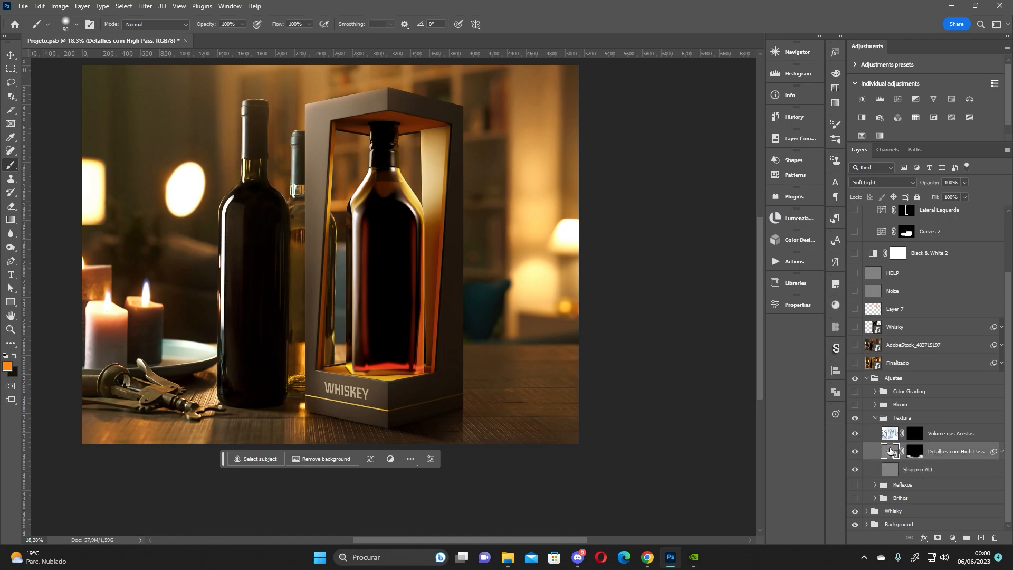
{"action": "left_click", "coordinate": [854, 433]}
{"action": "left_click", "coordinate": [854, 433]}
{"action": "left_click", "coordinate": [854, 433]}
{"action": "left_click", "coordinate": [855, 433]}
{"action": "left_click", "coordinate": [915, 451], "text": "ctrl"}
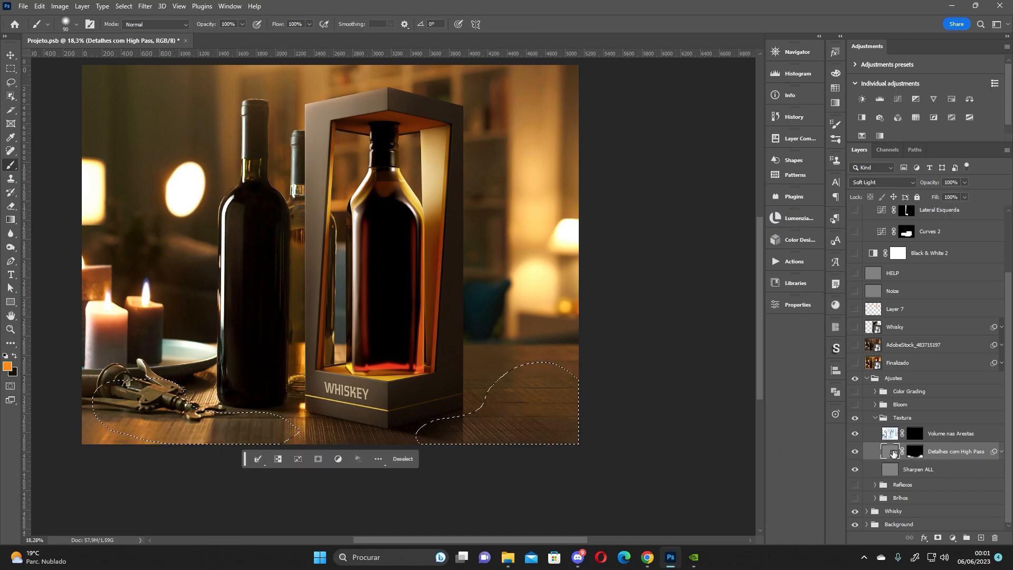
{"action": "left_click", "coordinate": [854, 451]}
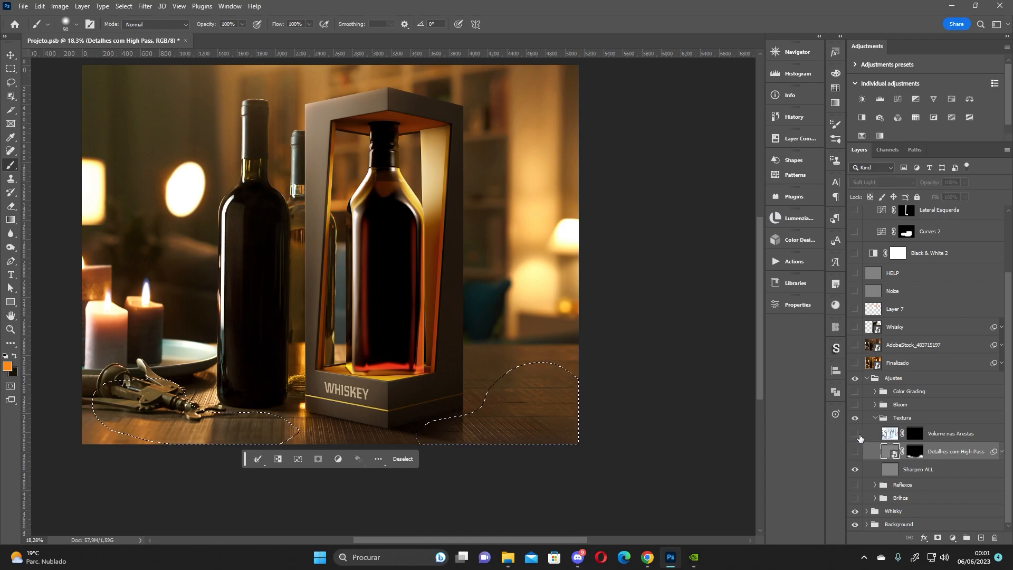
Select the Volume nas Arestas layer, clear the mask selection and collapse the Textura group.
{"action": "left_click", "coordinate": [889, 433]}
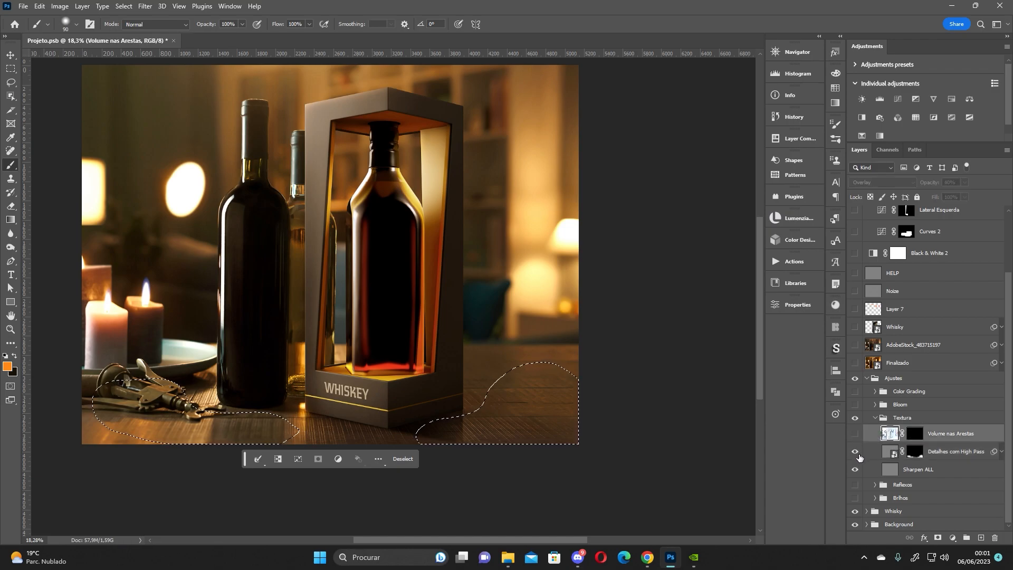
{"action": "key", "text": "ctrl+d"}
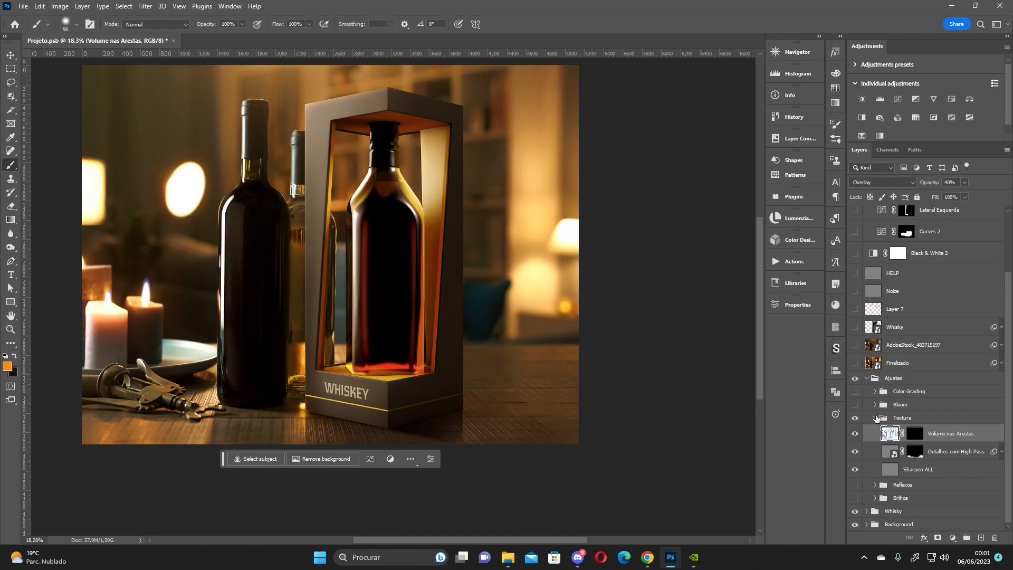
{"action": "left_click", "coordinate": [875, 417]}
Show the Bloom group and expand it to reveal its layers.
{"action": "left_click", "coordinate": [894, 458]}
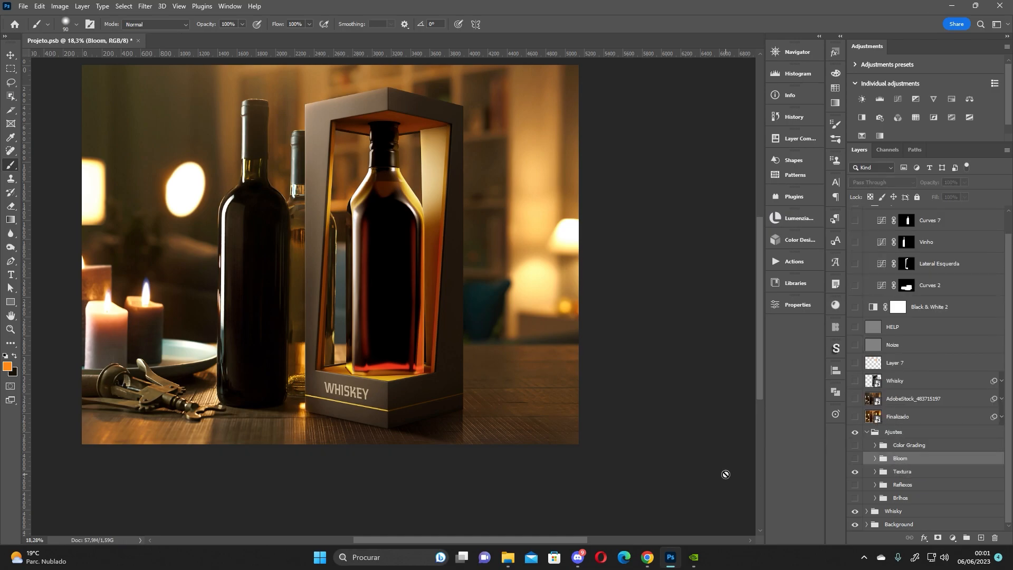
{"action": "left_click", "coordinate": [855, 458]}
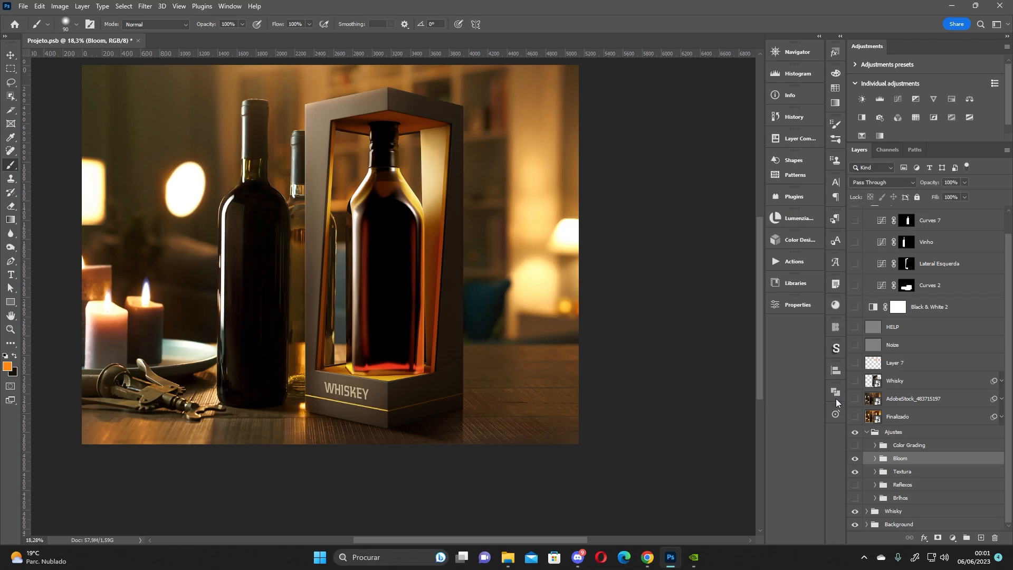
{"action": "left_click", "coordinate": [875, 459]}
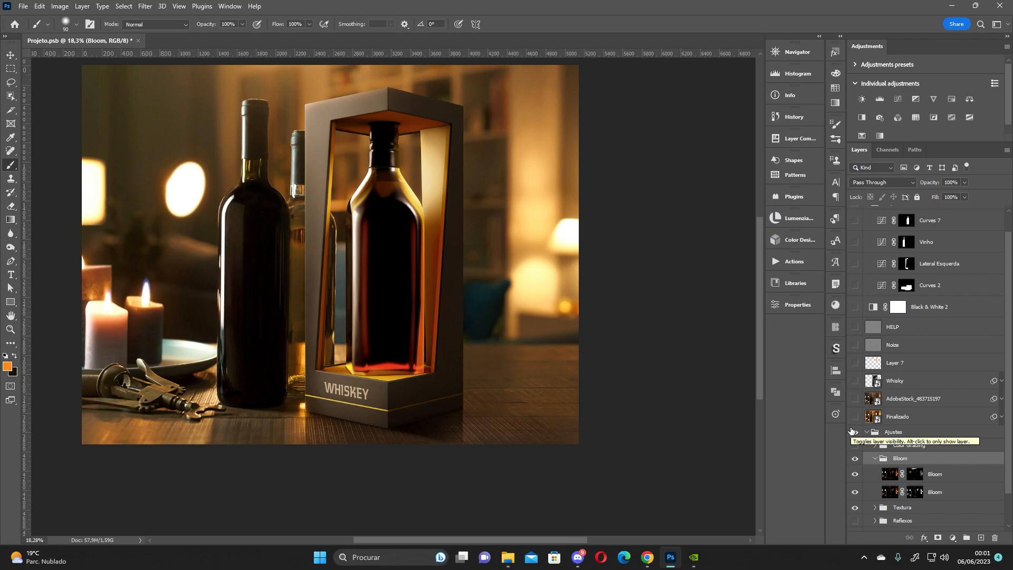
Load the lower Bloom layer's mask as a selection to inspect which areas glow, compare the effect, and clear the selection.
{"action": "scroll", "coordinate": [851, 430], "scroll_direction": "up", "scroll_amount": 1}
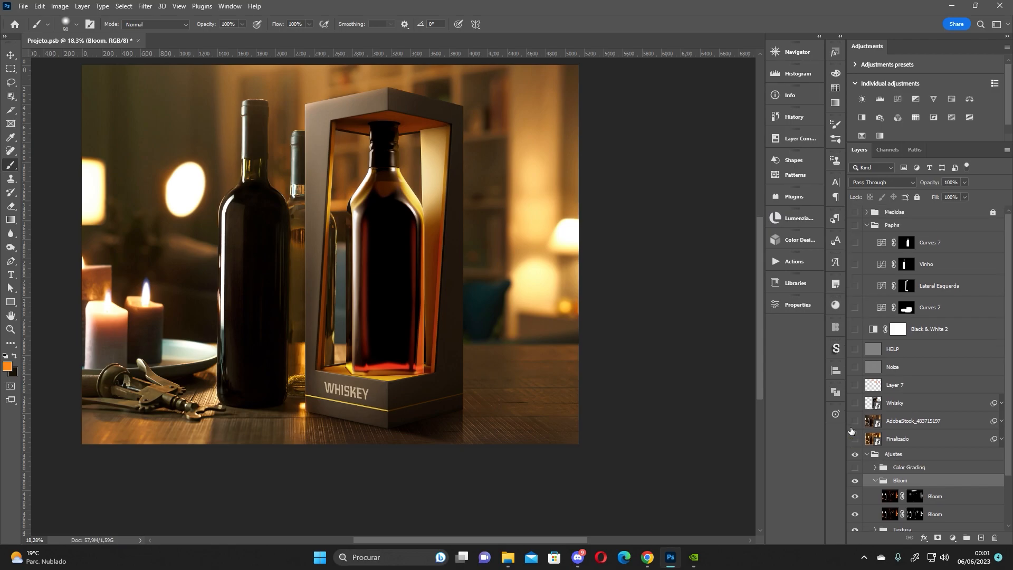
{"action": "left_click_drag", "start_coordinate": [379, 284], "coordinate": [385, 299]}
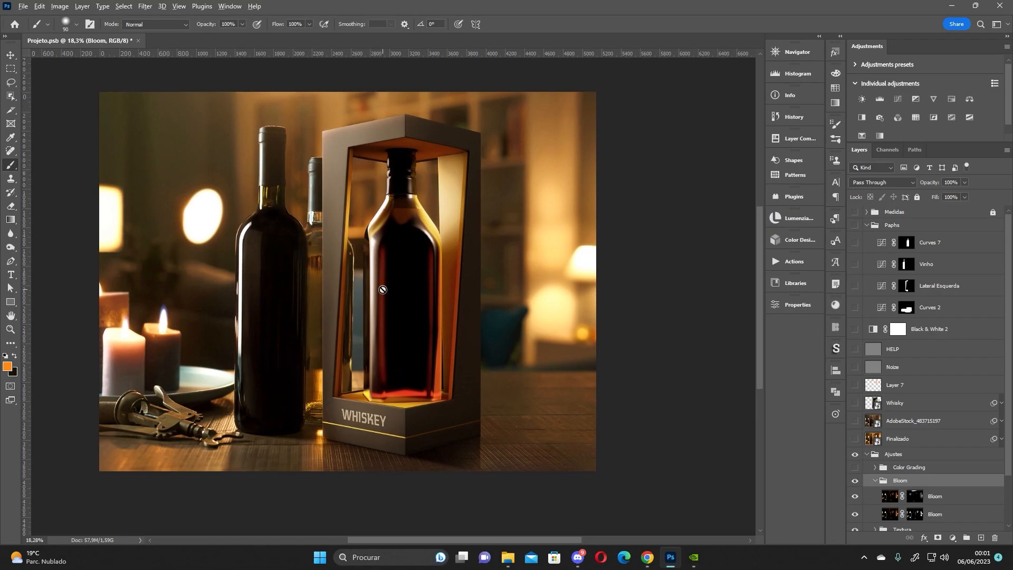
{"action": "scroll", "coordinate": [382, 289], "scroll_direction": "up", "scroll_amount": 2}
{"action": "scroll", "coordinate": [1003, 399], "scroll_direction": "down", "scroll_amount": 2}
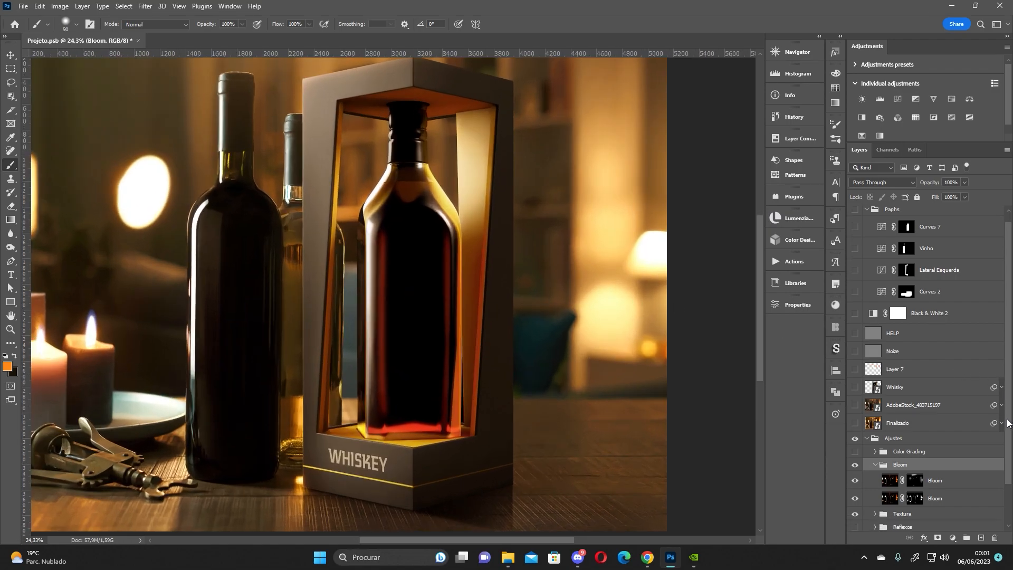
{"action": "left_click", "coordinate": [916, 456], "text": "ctrl"}
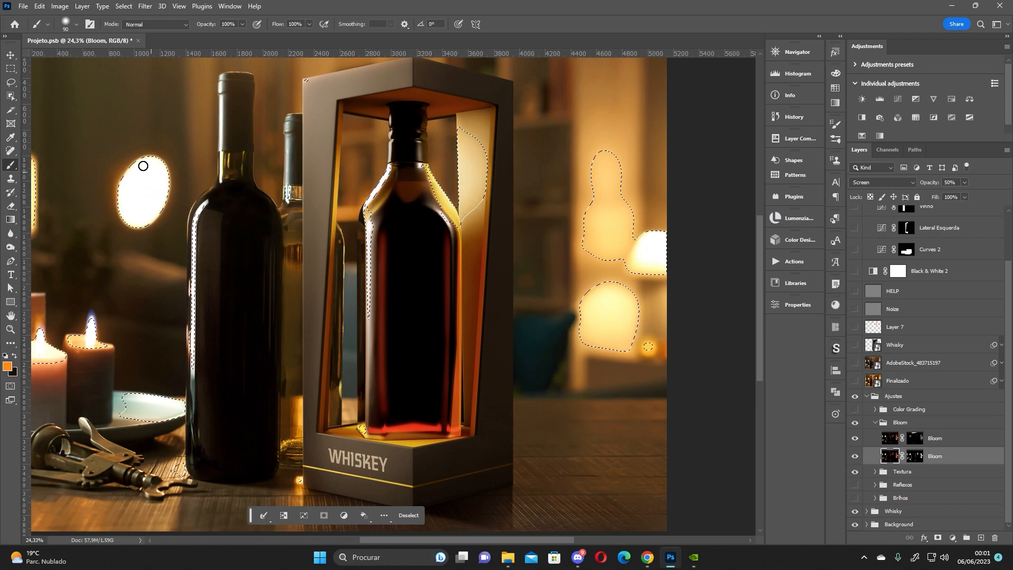
{"action": "left_click", "coordinate": [855, 456]}
{"action": "left_click", "coordinate": [854, 457]}
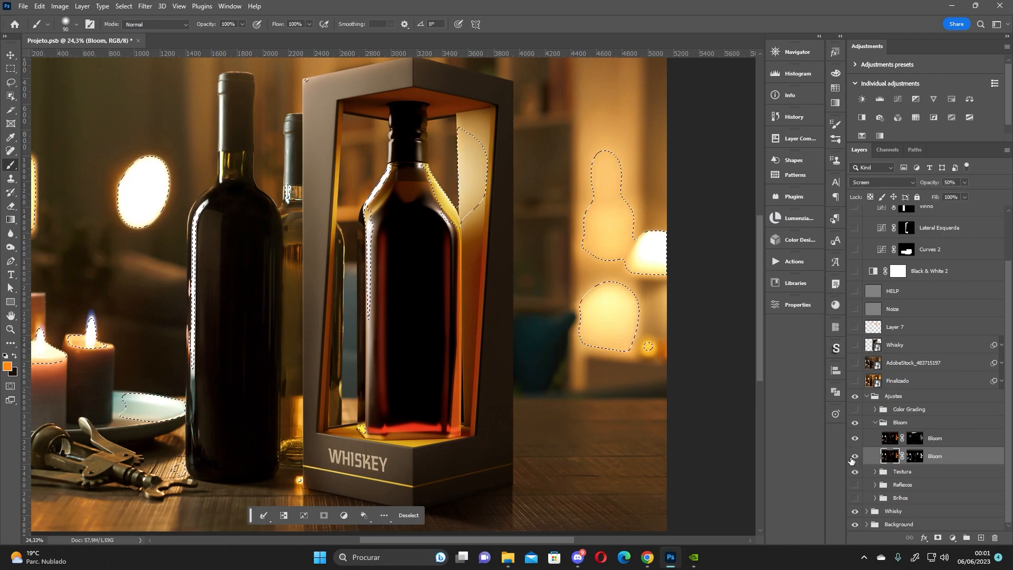
{"action": "scroll", "coordinate": [473, 159], "scroll_direction": "up", "scroll_amount": 5}
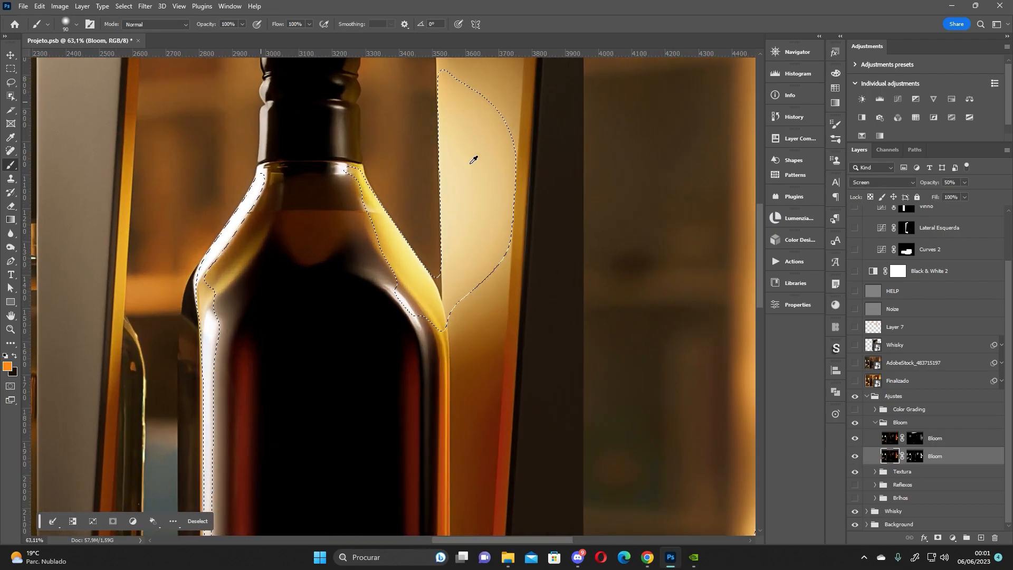
{"action": "key", "text": "ctrl+d"}
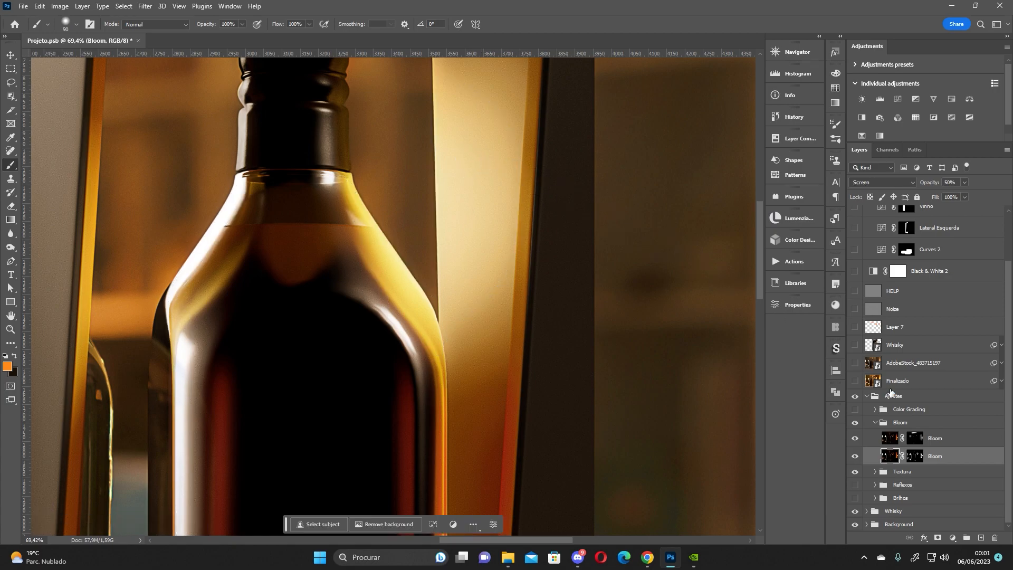
Compare the whiskey bottle's neck and shoulders up close with and without the lower Bloom layer, leaving it shown.
{"action": "left_click", "coordinate": [854, 455]}
{"action": "left_click", "coordinate": [854, 457]}
{"action": "left_click", "coordinate": [854, 460]}
{"action": "left_click", "coordinate": [853, 462]}
{"action": "scroll", "coordinate": [371, 355], "scroll_direction": "down", "scroll_amount": 5}
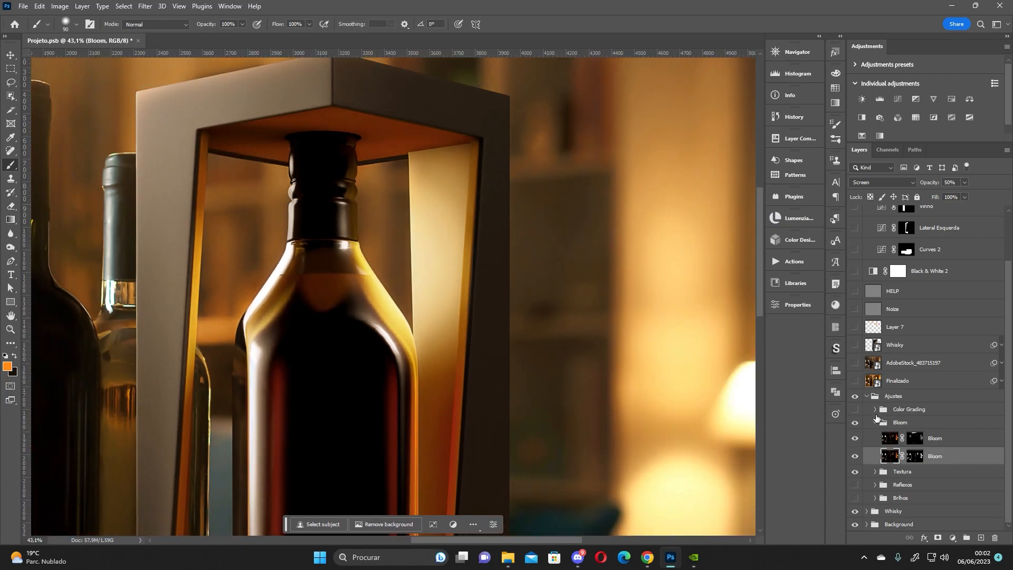
Collapse the Bloom group and view the whole composition.
{"action": "left_click", "coordinate": [875, 422]}
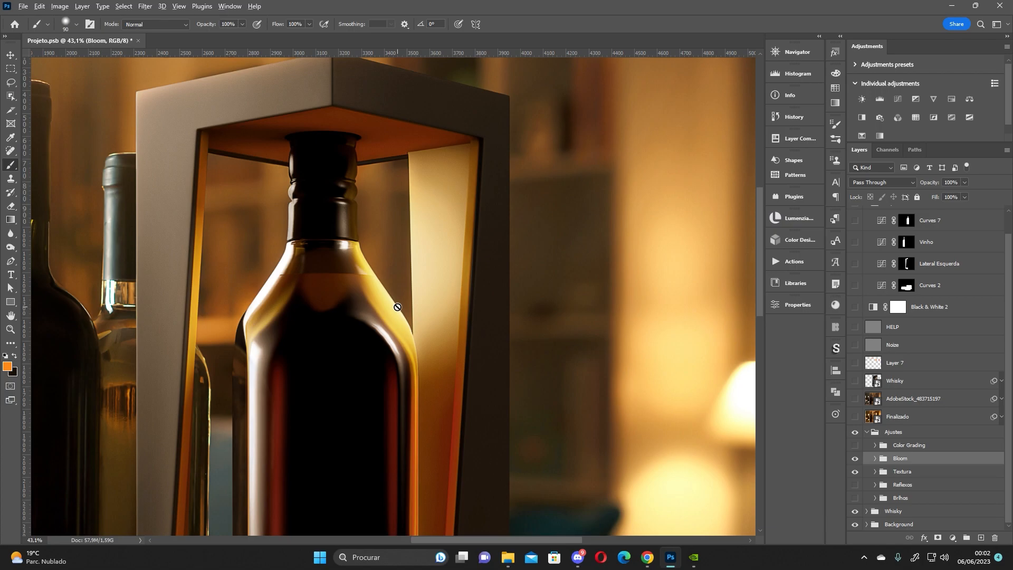
{"action": "scroll", "coordinate": [398, 306], "scroll_direction": "down", "scroll_amount": 5}
{"action": "scroll", "coordinate": [438, 208], "scroll_direction": "up", "scroll_amount": 2}
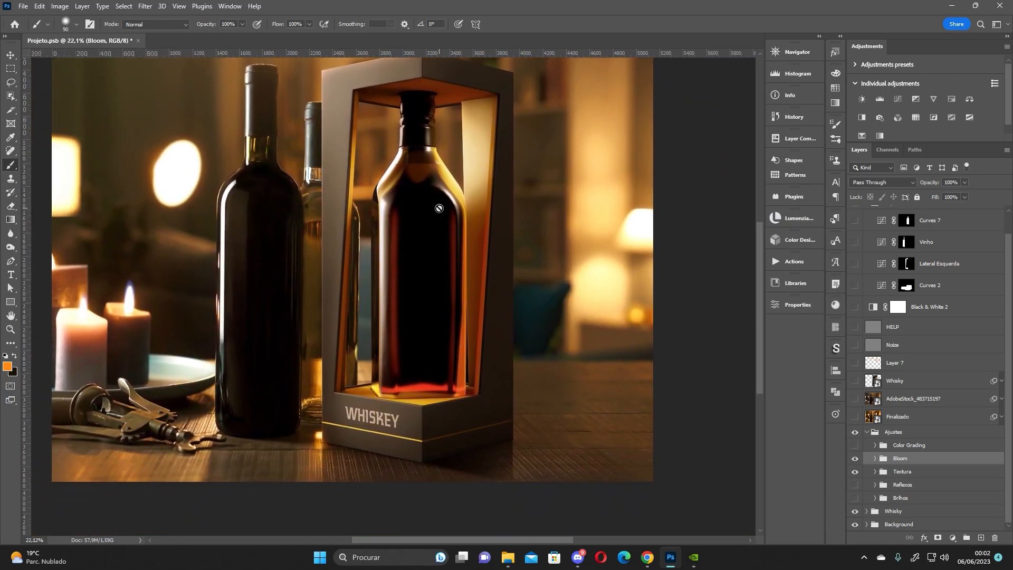
{"action": "left_click_drag", "start_coordinate": [415, 252], "coordinate": [478, 296]}
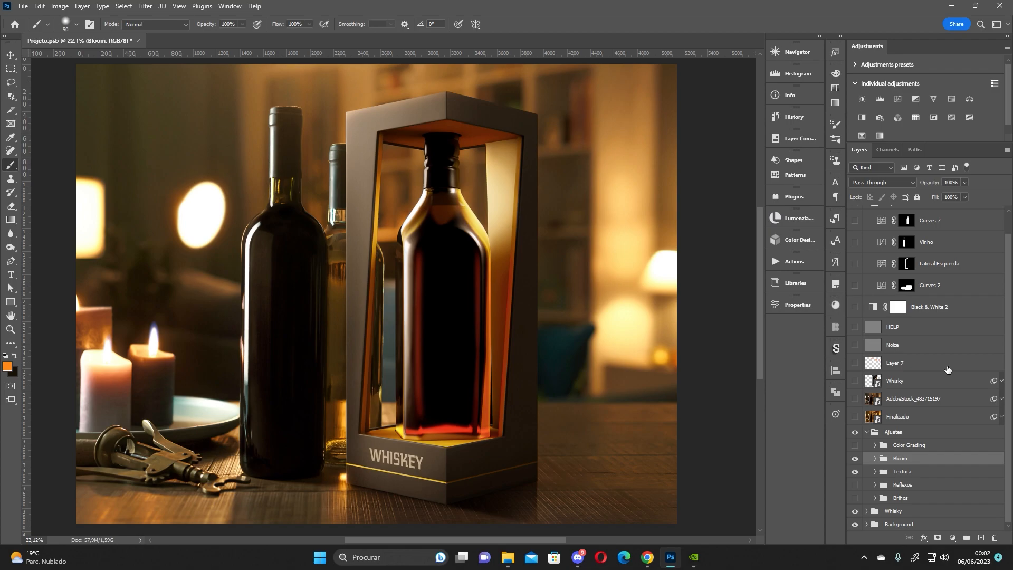
Show the Color Grading group and expand it to reveal its adjustment layers.
{"action": "left_click", "coordinate": [854, 445]}
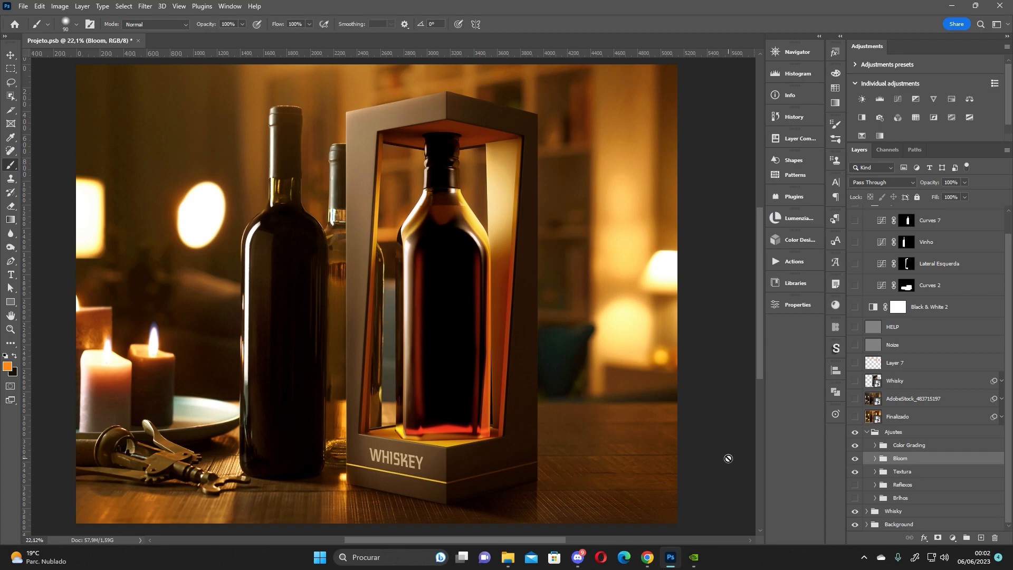
{"action": "key", "text": "ctrl+semicolon"}
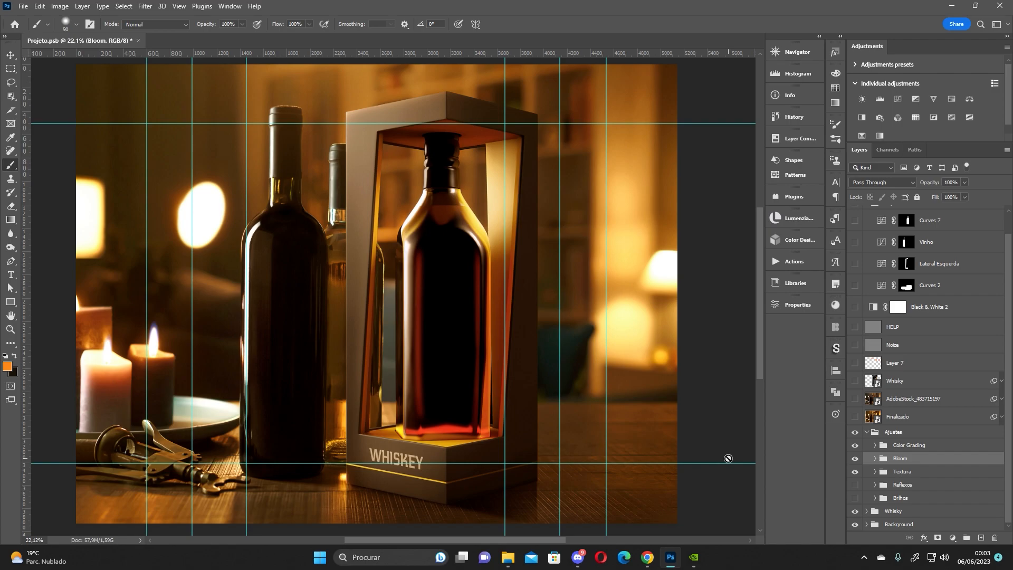
{"action": "key", "text": "ctrl+semicolon"}
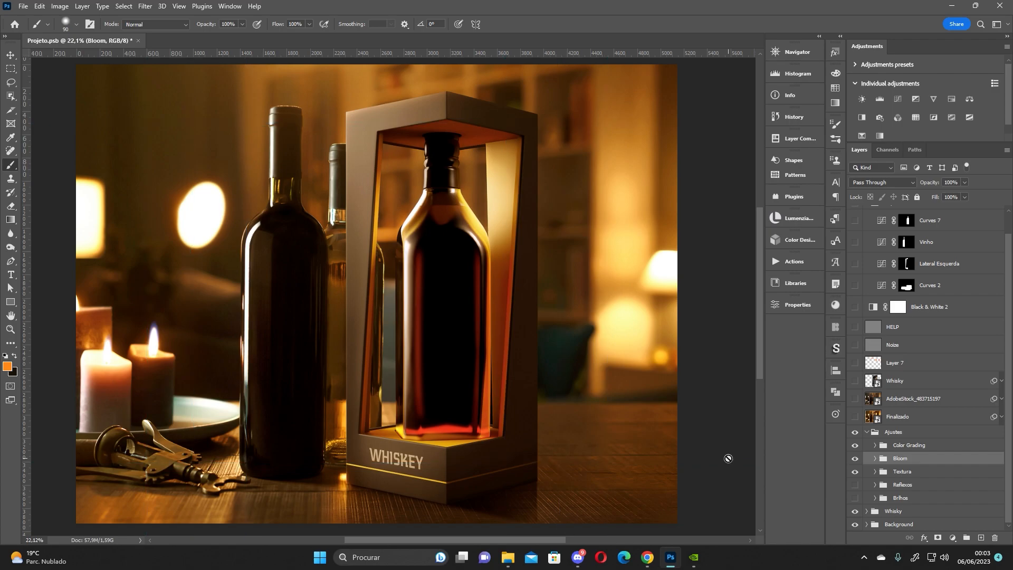
{"action": "left_click", "coordinate": [898, 447]}
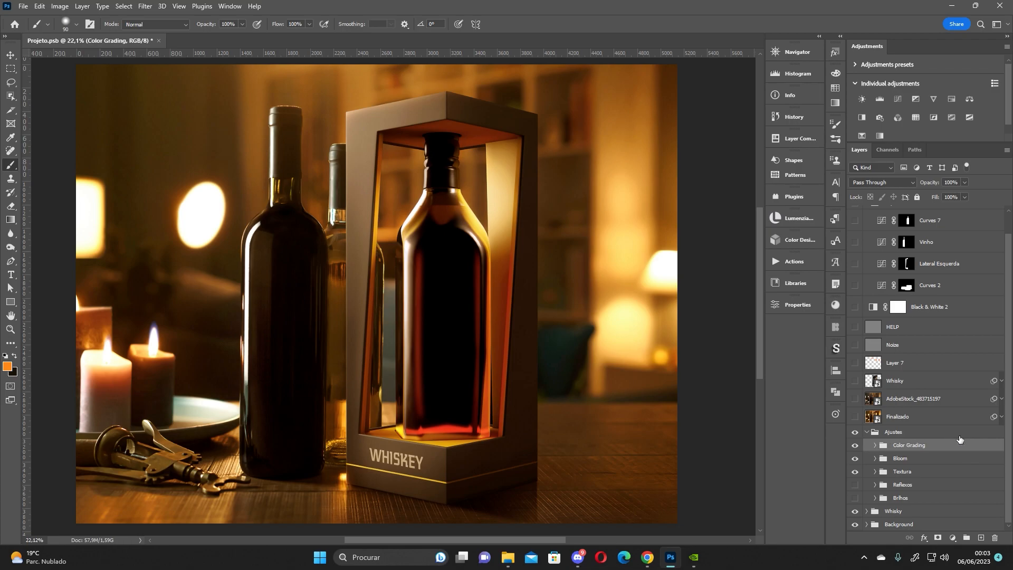
{"action": "left_click", "coordinate": [875, 445]}
Hide the Color Grading layers from Curves 1 through Midtones and select the shadowns layer.
{"action": "left_click_drag", "start_coordinate": [1006, 367], "coordinate": [1004, 481]}
{"action": "left_click_drag", "start_coordinate": [855, 334], "coordinate": [853, 422]}
{"action": "left_click", "coordinate": [945, 442]}
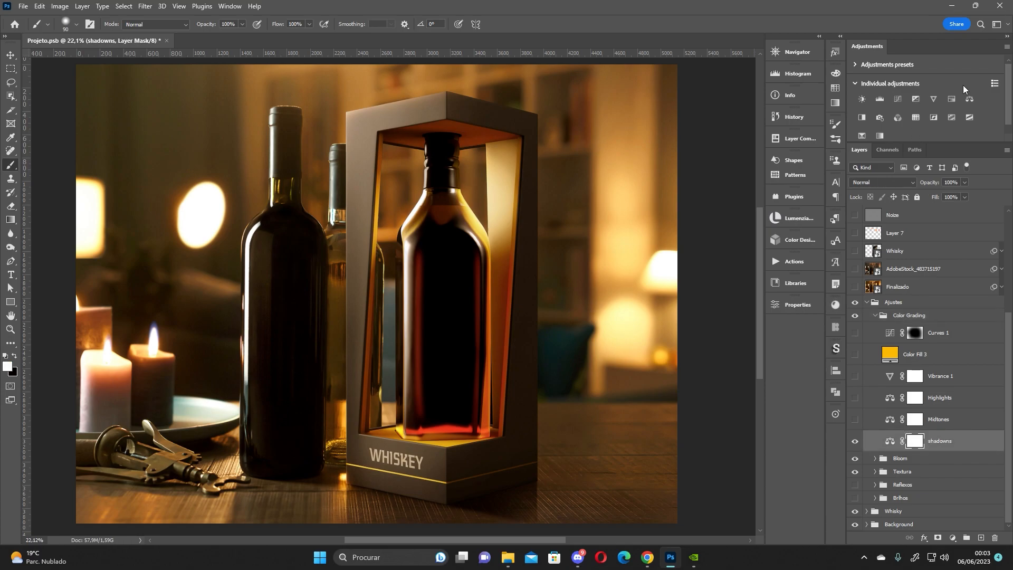
Add a Color Balance adjustment layer above shadowns, check its tone options, and delete the layer.
{"action": "left_click", "coordinate": [969, 100]}
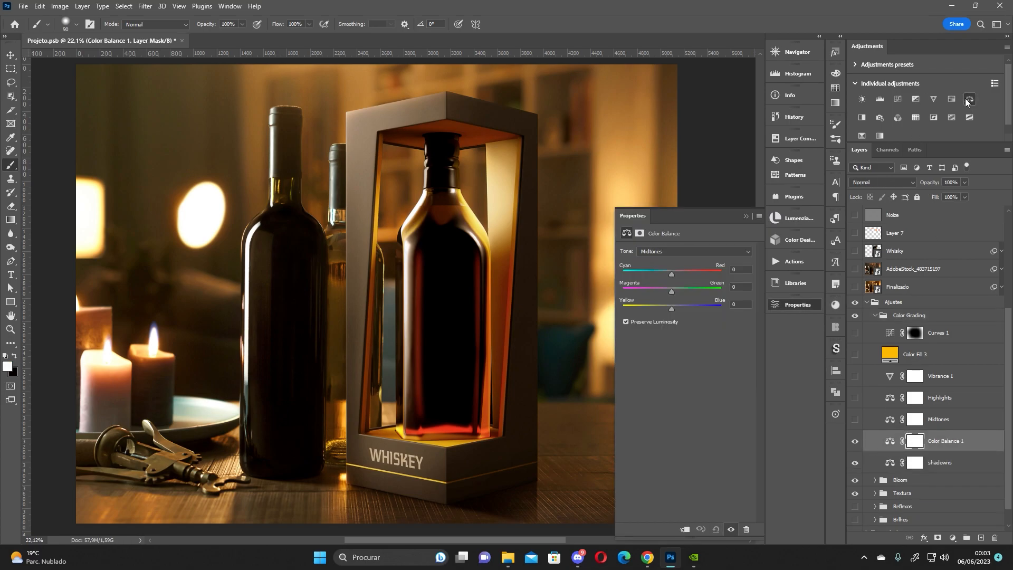
{"action": "left_click", "coordinate": [684, 250]}
{"action": "left_click", "coordinate": [681, 260]}
{"action": "left_click", "coordinate": [887, 443]}
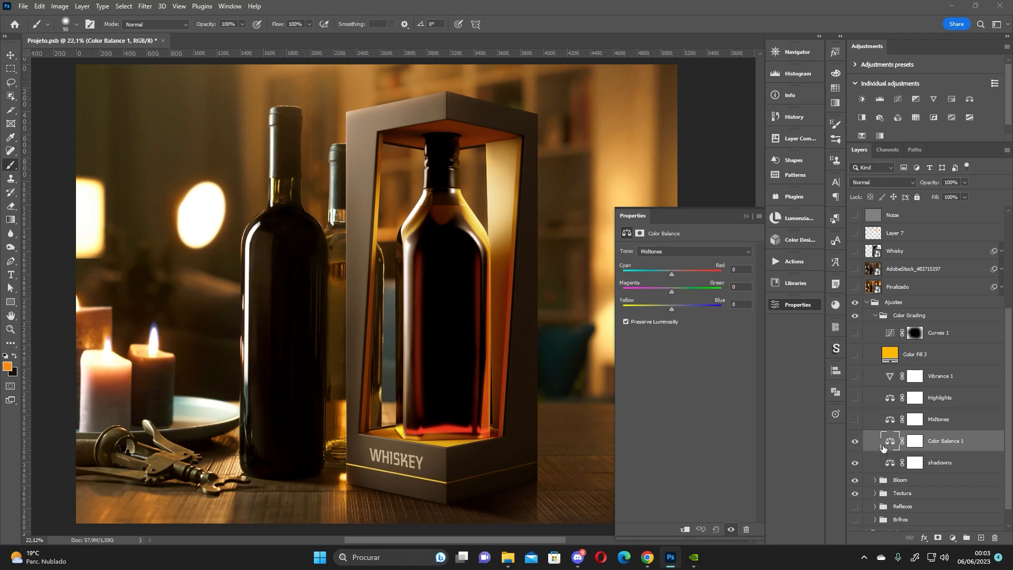
{"action": "key", "text": "Delete"}
Display the shadowns layer's Shadows color balance and compare the image with and without the layer, leaving it shown.
{"action": "left_click", "coordinate": [679, 248]}
{"action": "left_click", "coordinate": [668, 260]}
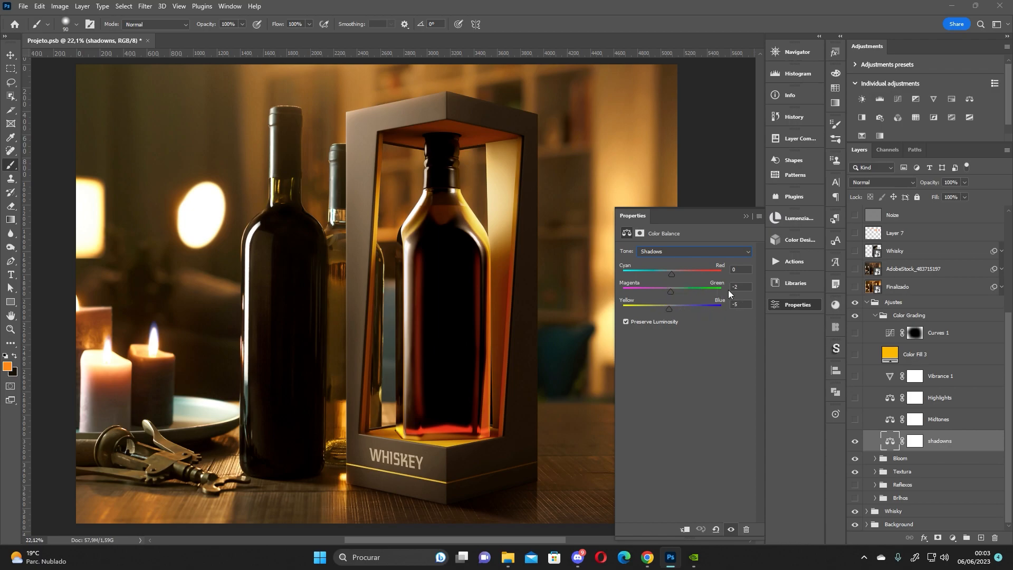
{"action": "left_click", "coordinate": [856, 442]}
{"action": "left_click", "coordinate": [856, 441]}
{"action": "left_click", "coordinate": [855, 442]}
{"action": "left_click", "coordinate": [855, 442]}
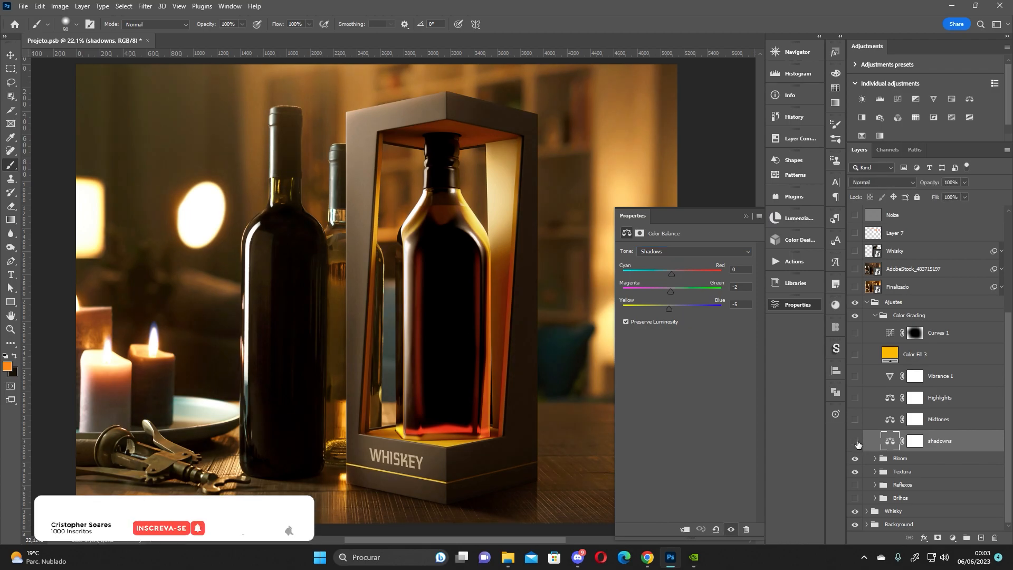
{"action": "left_click", "coordinate": [855, 442]}
{"action": "left_click", "coordinate": [855, 441]}
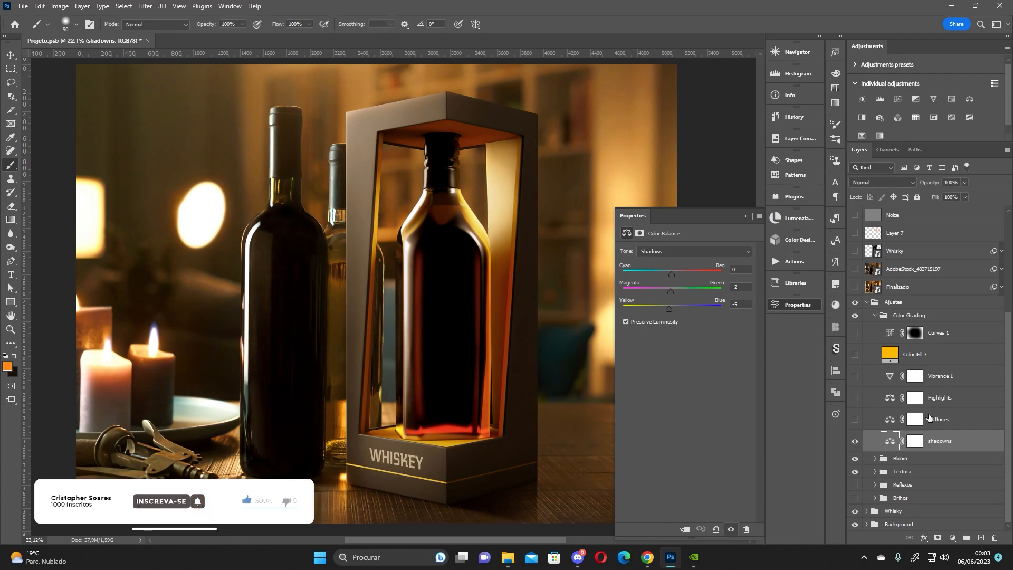
Show the Midtones color balance layer and open its settings.
{"action": "left_click", "coordinate": [928, 419]}
{"action": "left_click", "coordinate": [856, 420]}
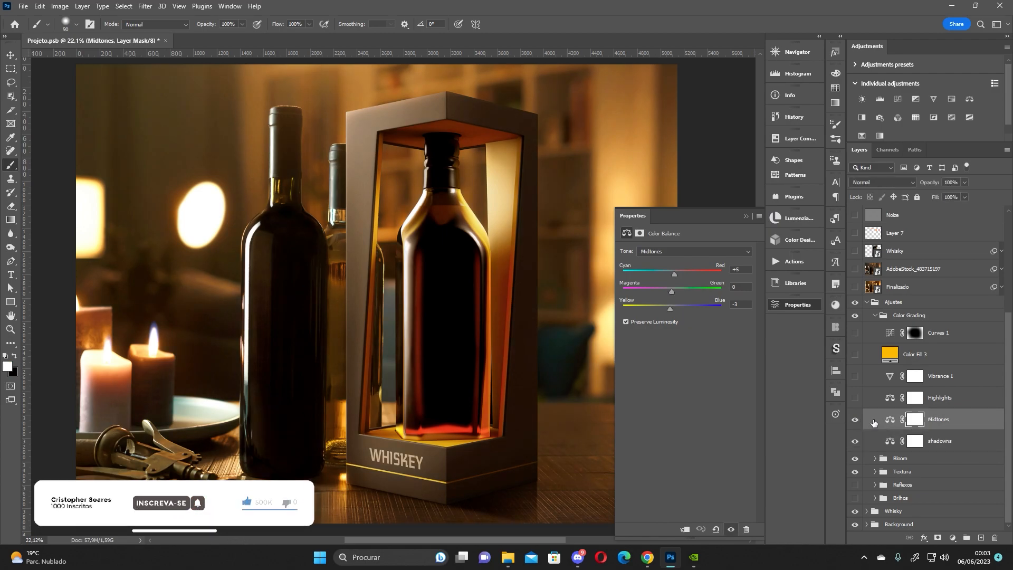
{"action": "left_click", "coordinate": [890, 419]}
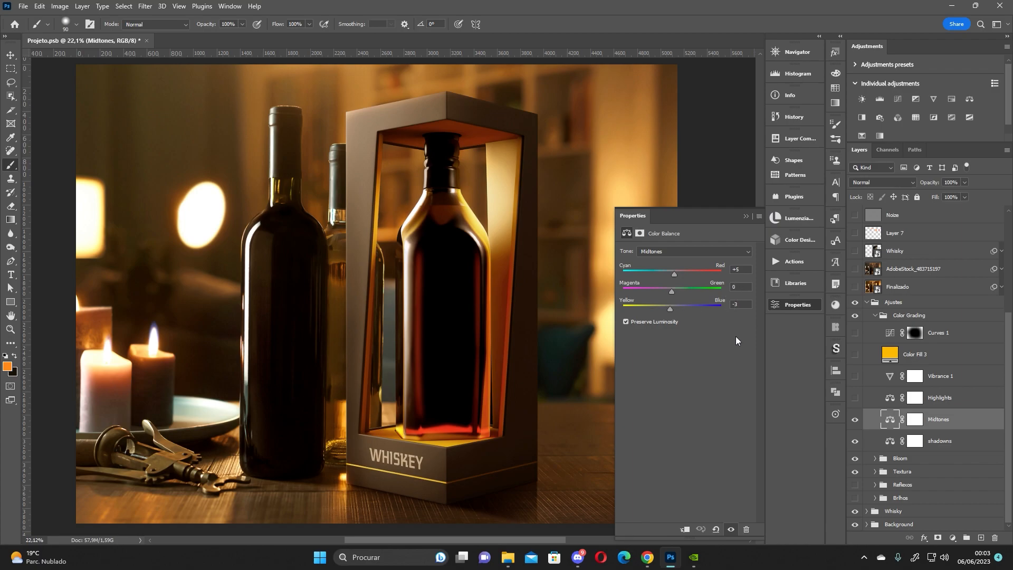
Compare the image with and without the Midtones color balance layer, leaving it shown.
{"action": "left_click", "coordinate": [854, 421]}
{"action": "left_click", "coordinate": [853, 421]}
{"action": "left_click", "coordinate": [854, 421]}
{"action": "left_click", "coordinate": [852, 423]}
{"action": "left_click", "coordinate": [853, 421]}
{"action": "left_click", "coordinate": [853, 421]}
Show the Highlights color balance layer, open its settings and compare the image with and without it.
{"action": "left_click", "coordinate": [855, 398]}
{"action": "left_click", "coordinate": [915, 398]}
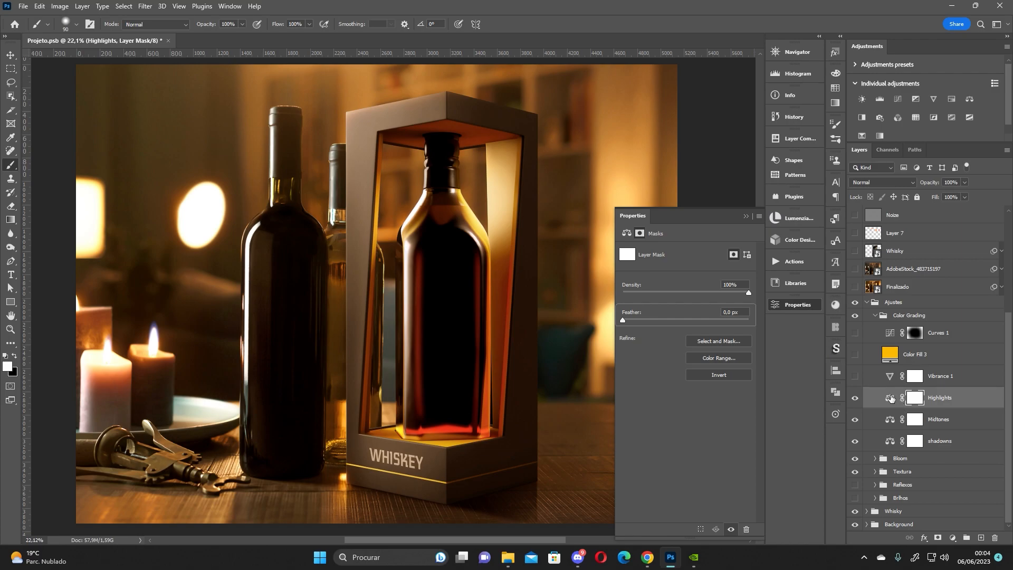
{"action": "left_click", "coordinate": [890, 398]}
{"action": "left_click", "coordinate": [855, 397]}
{"action": "left_click", "coordinate": [855, 398]}
{"action": "left_click", "coordinate": [855, 398]}
{"action": "left_click", "coordinate": [855, 398]}
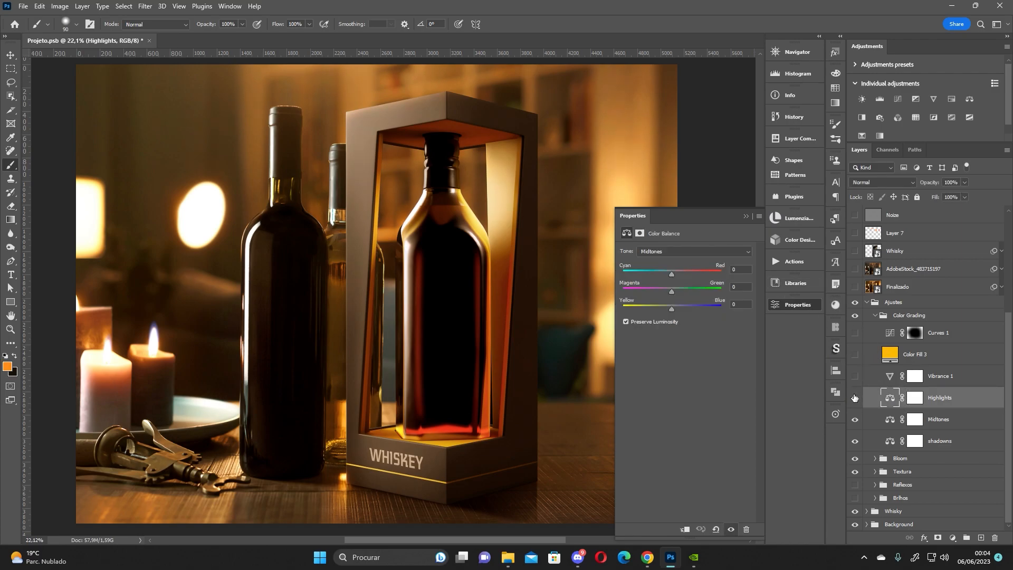
Display the Highlights tone values of the Highlights layer and check the layer's effect on the image, leaving it shown.
{"action": "left_click", "coordinate": [693, 253]}
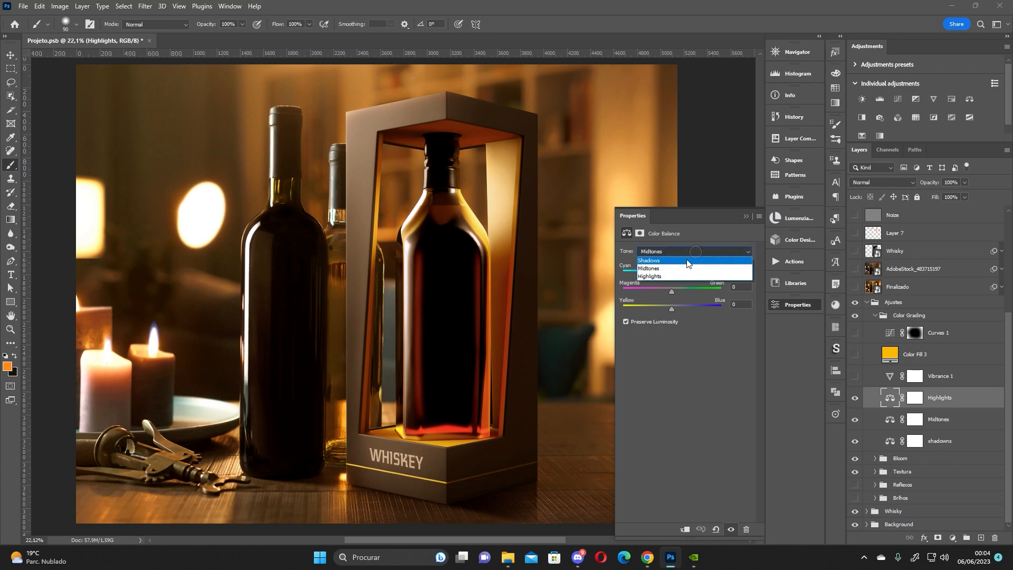
{"action": "left_click", "coordinate": [679, 275]}
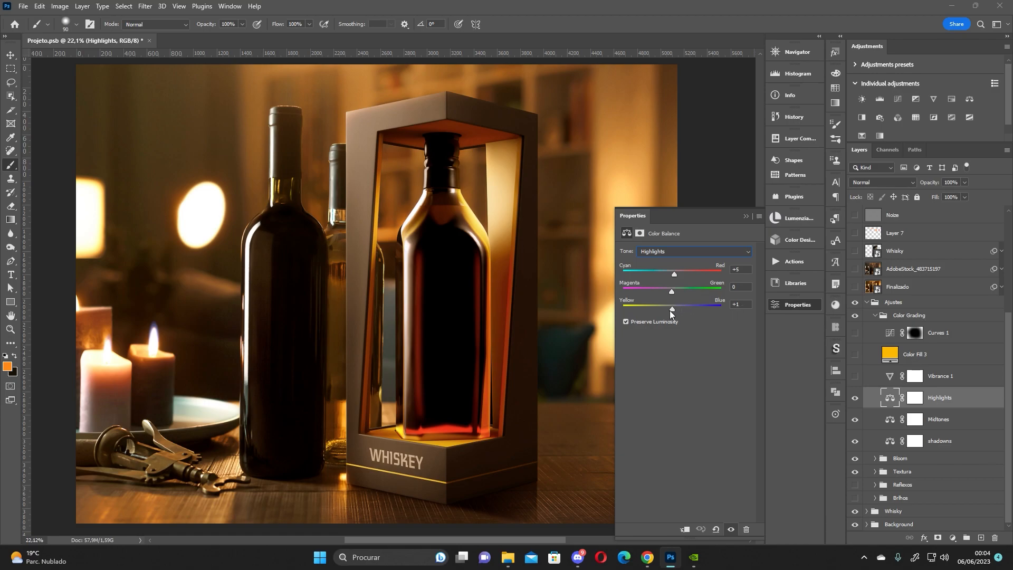
{"action": "left_click", "coordinate": [855, 375]}
{"action": "left_click", "coordinate": [856, 398]}
{"action": "left_click", "coordinate": [856, 399]}
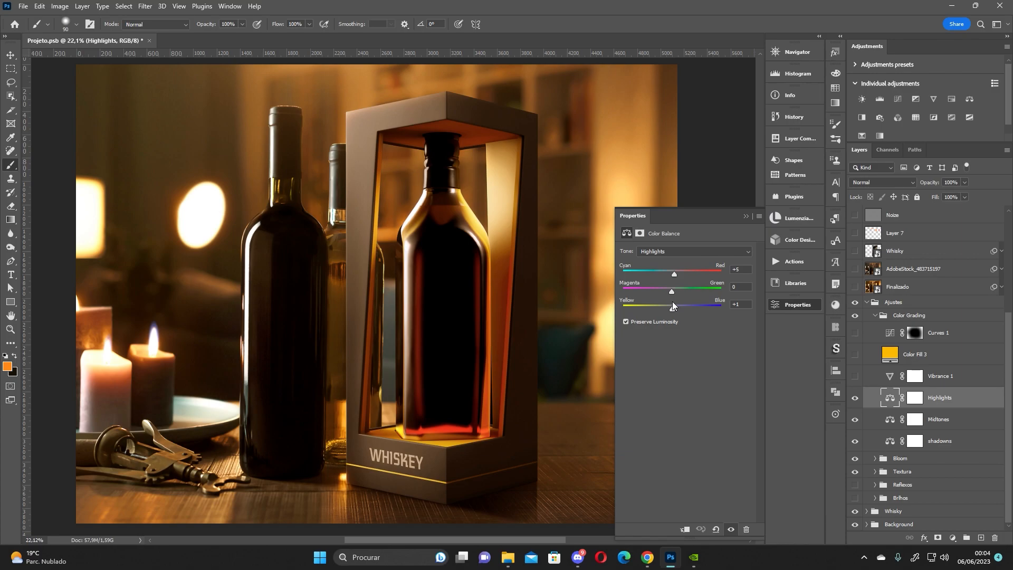
Show the Vibrance 1 layer and open its settings.
{"action": "left_click", "coordinate": [889, 377]}
{"action": "left_click", "coordinate": [854, 376]}
{"action": "left_click", "coordinate": [889, 377]}
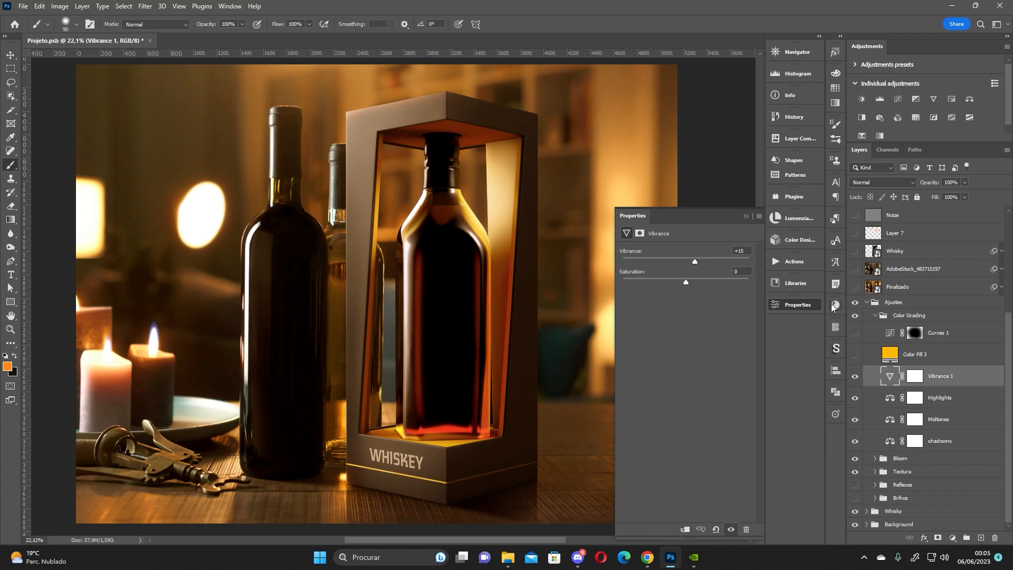
Select Color Fill 3, look up Solid Color among the fill and adjustment types, and show the Color Fill 3 layer.
{"action": "left_click", "coordinate": [927, 357]}
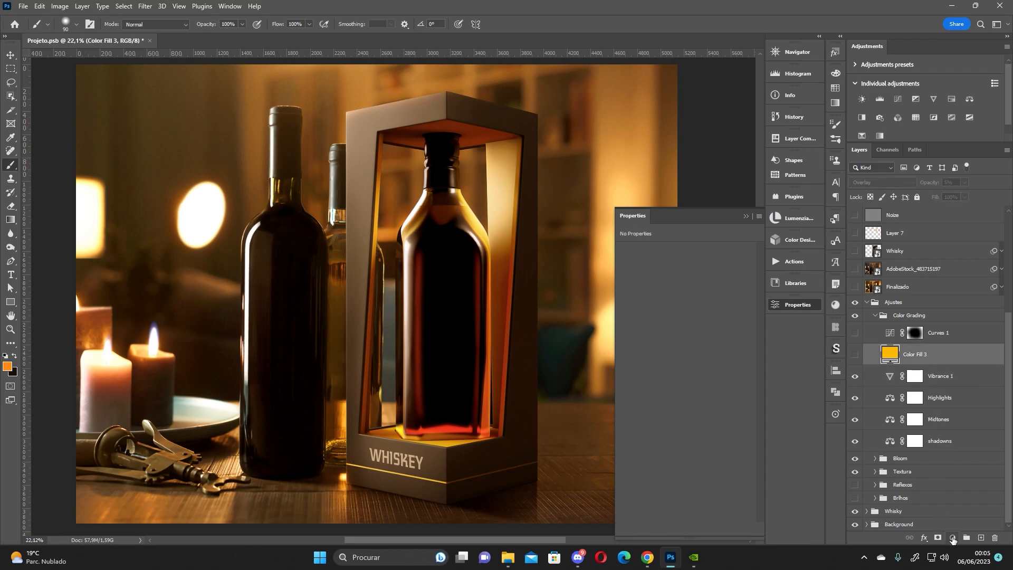
{"action": "left_click", "coordinate": [953, 537]}
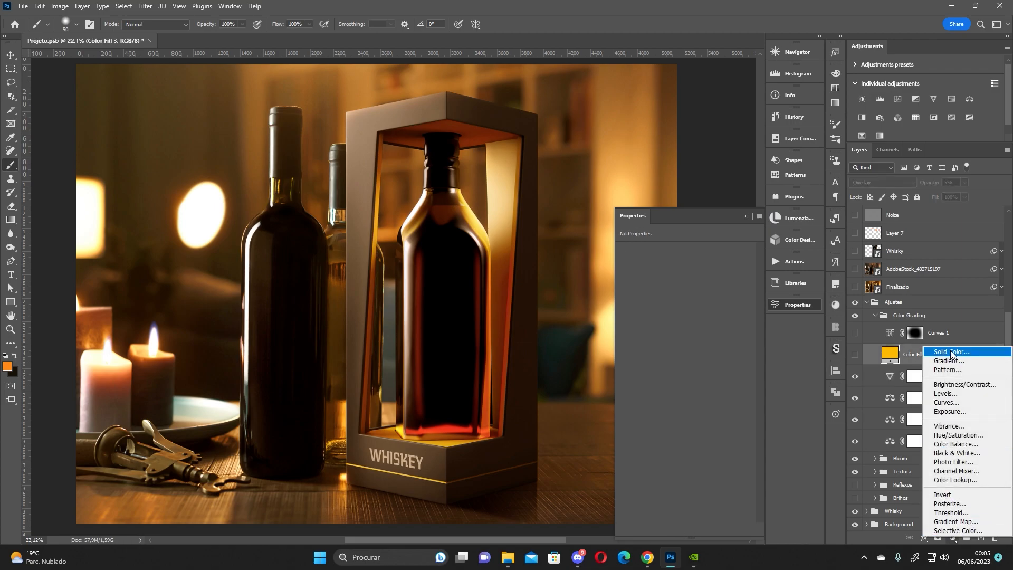
{"action": "left_click", "coordinate": [906, 352]}
{"action": "left_click", "coordinate": [855, 354]}
{"action": "left_click", "coordinate": [853, 354]}
{"action": "left_click", "coordinate": [853, 354]}
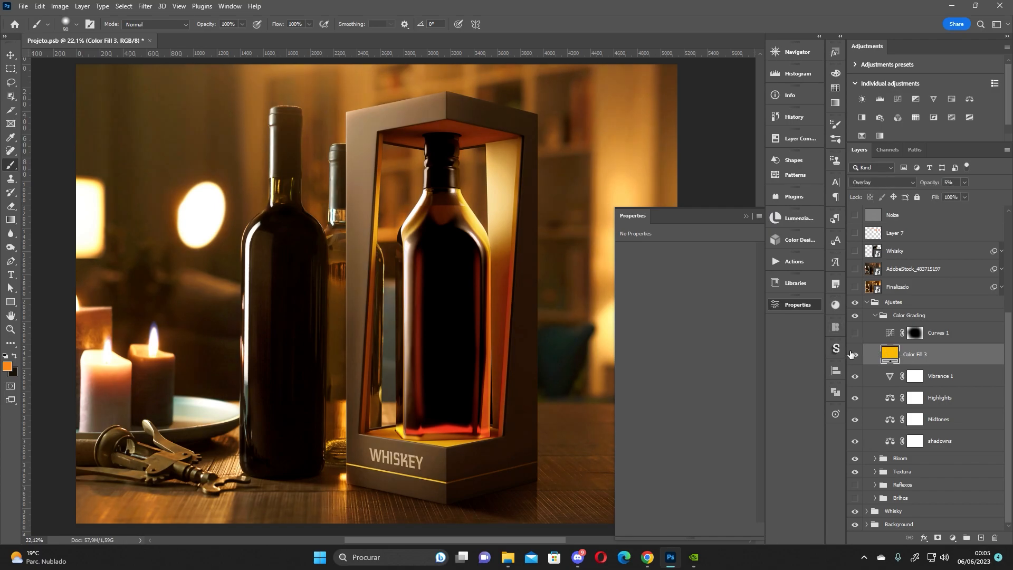
Review Color Fill 3's fill color and Overlay blend mode, and compare the image with and without the layer.
{"action": "double_click", "coordinate": [888, 354]}
{"action": "left_click", "coordinate": [862, 327]}
{"action": "left_click", "coordinate": [891, 183]}
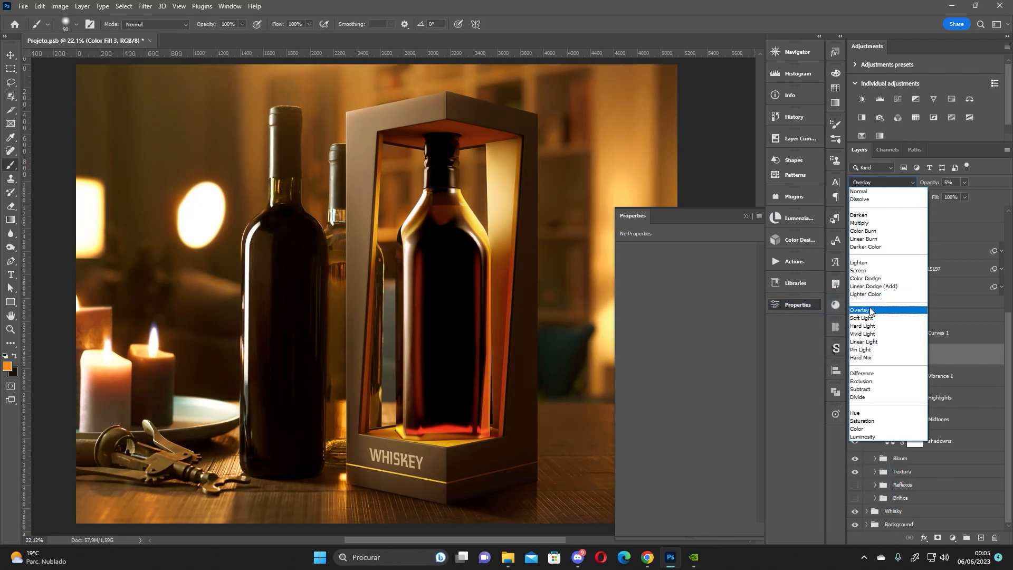
{"action": "left_click", "coordinate": [860, 310]}
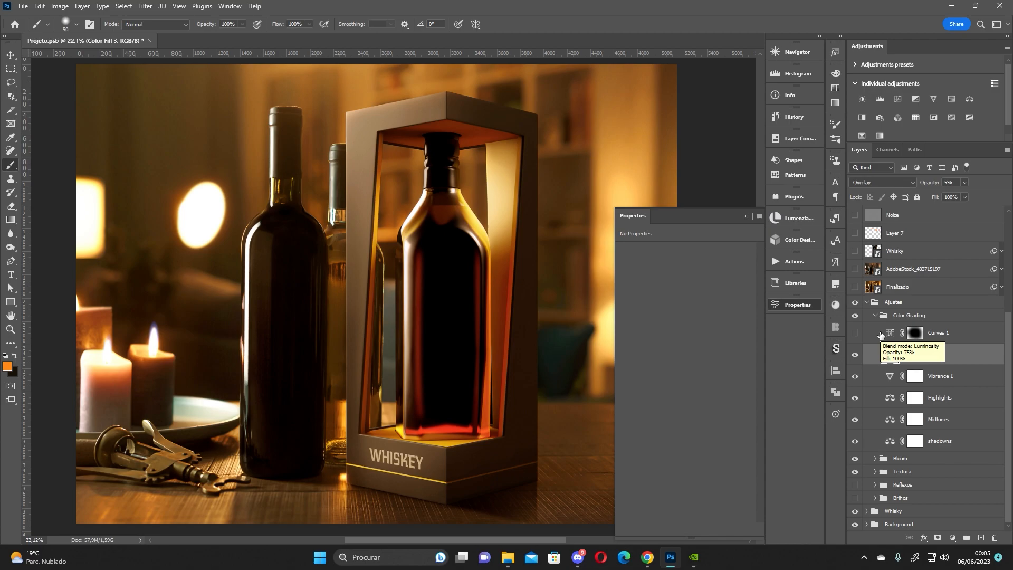
{"action": "left_click", "coordinate": [855, 355]}
{"action": "left_click", "coordinate": [854, 356]}
{"action": "left_click", "coordinate": [854, 354]}
{"action": "left_click", "coordinate": [852, 354]}
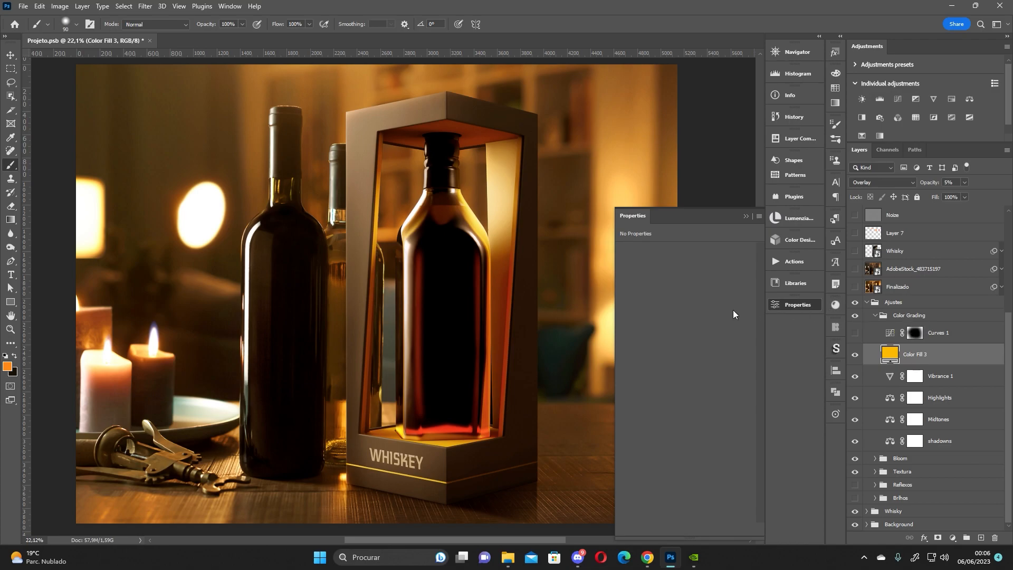
Inspect the mask and curve of the Curves 1 layer and show the layer.
{"action": "scroll", "coordinate": [580, 268], "scroll_direction": "right", "scroll_amount": 2}
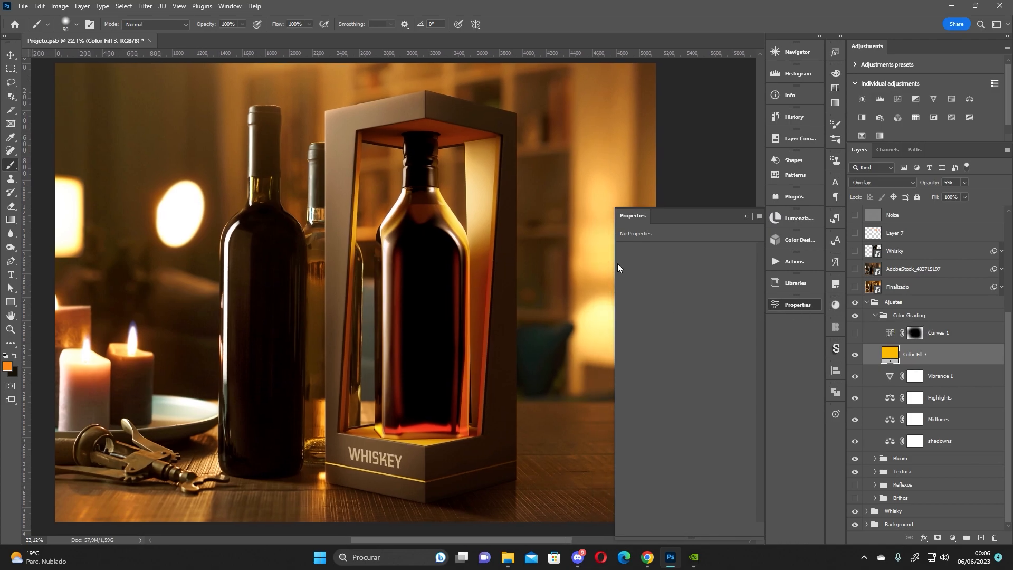
{"action": "left_click", "coordinate": [915, 332]}
{"action": "scroll", "coordinate": [482, 259], "scroll_direction": "down", "scroll_amount": 2}
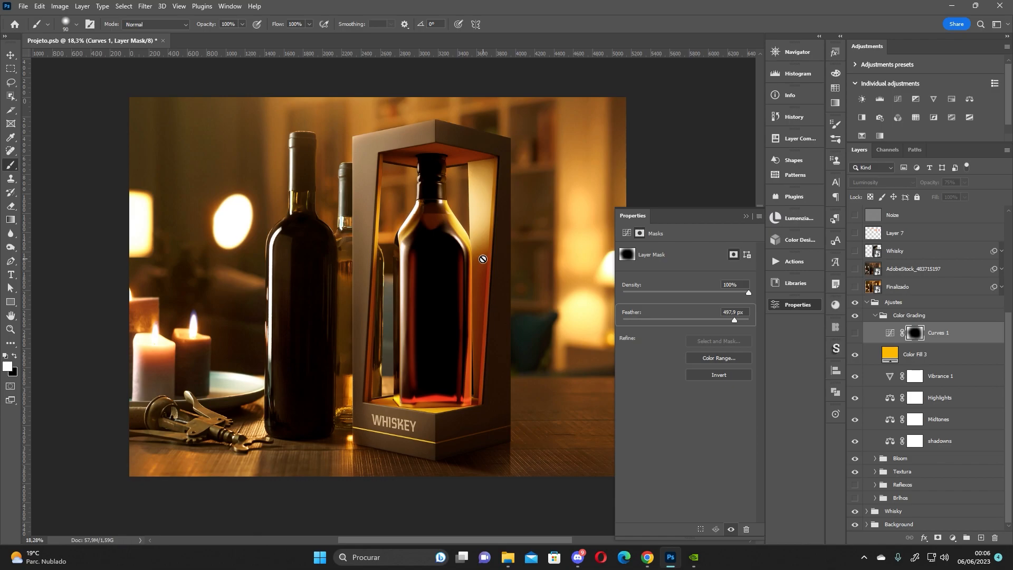
{"action": "left_click", "coordinate": [890, 332]}
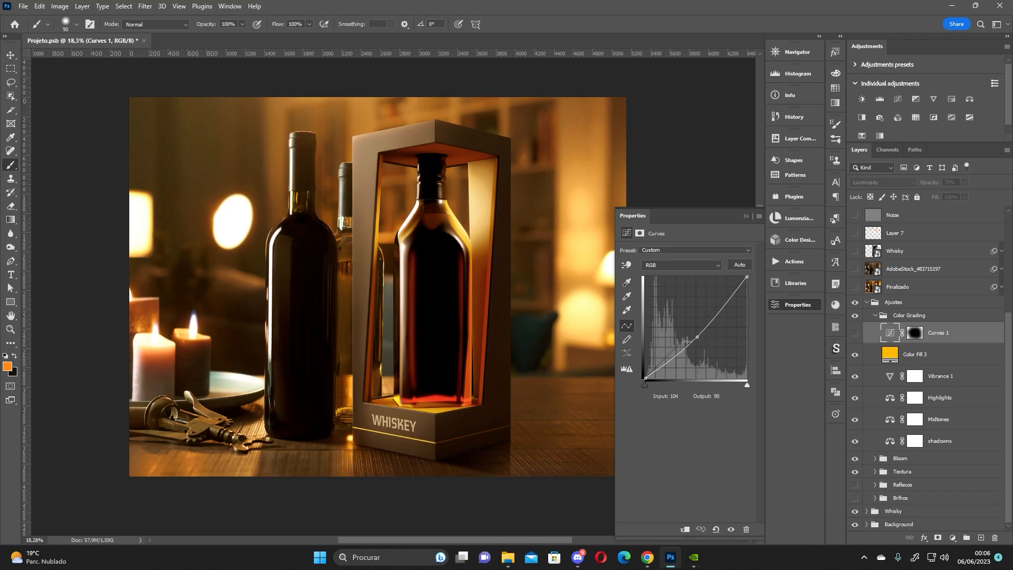
{"action": "left_click", "coordinate": [854, 333]}
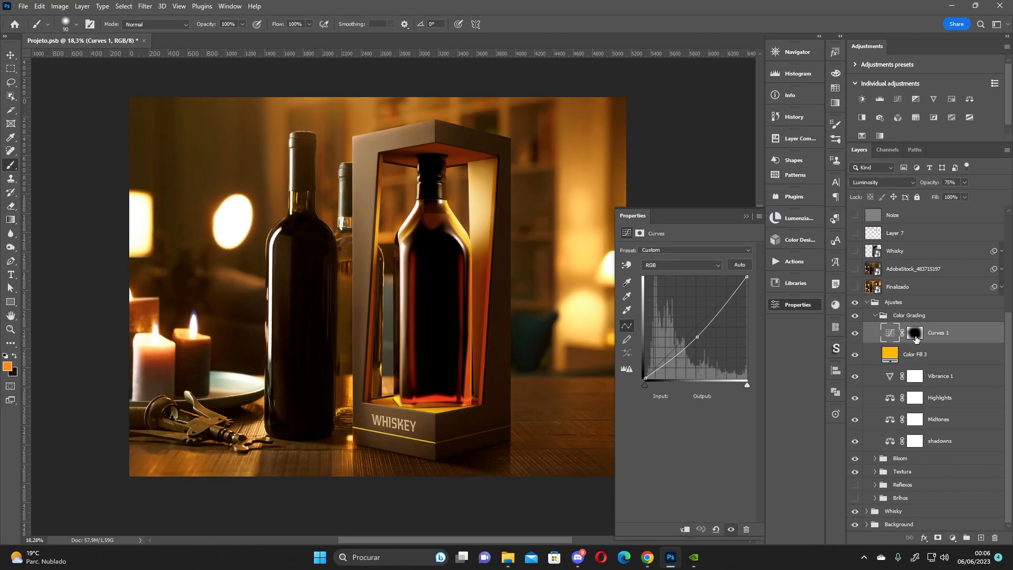
Set the Curves 1 mask feather to 0 px and lasso a loose selection around the bottles and box.
{"action": "left_click", "coordinate": [915, 338]}
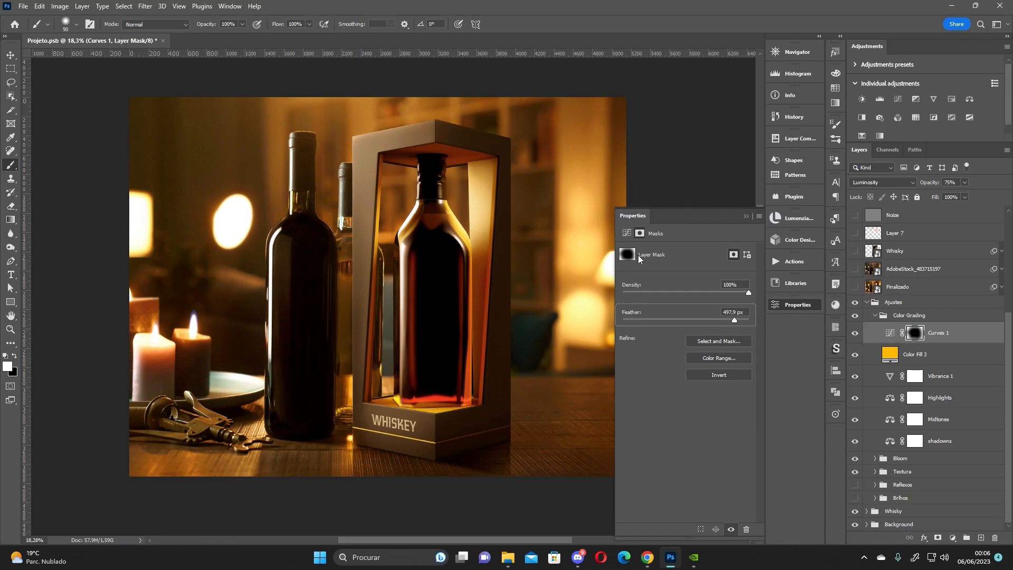
{"action": "left_click_drag", "start_coordinate": [733, 320], "coordinate": [622, 319]}
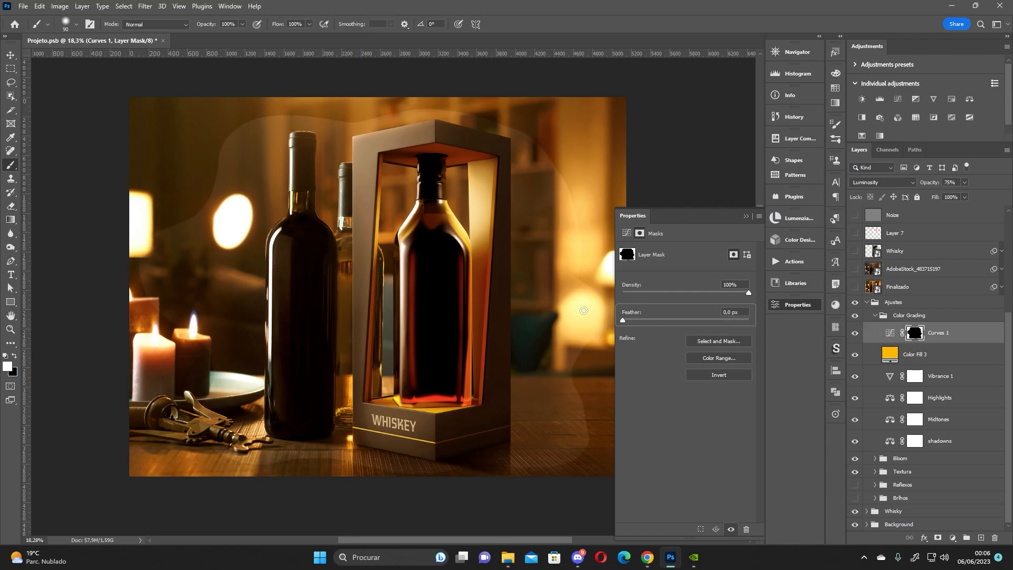
{"action": "left_click", "coordinate": [12, 83]}
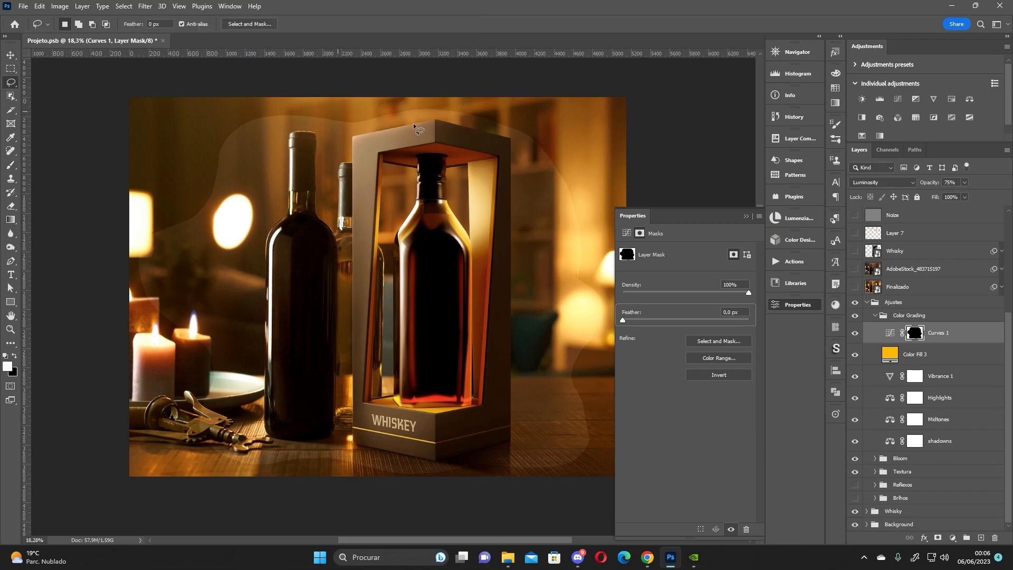
{"action": "mouse_move", "coordinate": [533, 137]}
{"action": "left_mouse_down"}
{"action": "mouse_move", "coordinate": [399, 102]}
{"action": "mouse_move", "coordinate": [243, 120]}
{"action": "mouse_move", "coordinate": [163, 224]}
{"action": "mouse_move", "coordinate": [158, 277]}
{"action": "mouse_move", "coordinate": [224, 337]}
{"action": "mouse_move", "coordinate": [221, 395]}
{"action": "mouse_move", "coordinate": [290, 437]}
{"action": "mouse_move", "coordinate": [339, 450]}
{"action": "mouse_move", "coordinate": [529, 463]}
{"action": "mouse_move", "coordinate": [583, 414]}
{"action": "mouse_move", "coordinate": [545, 349]}
{"action": "mouse_move", "coordinate": [590, 257]}
{"action": "mouse_move", "coordinate": [565, 166]}
{"action": "left_mouse_up"}
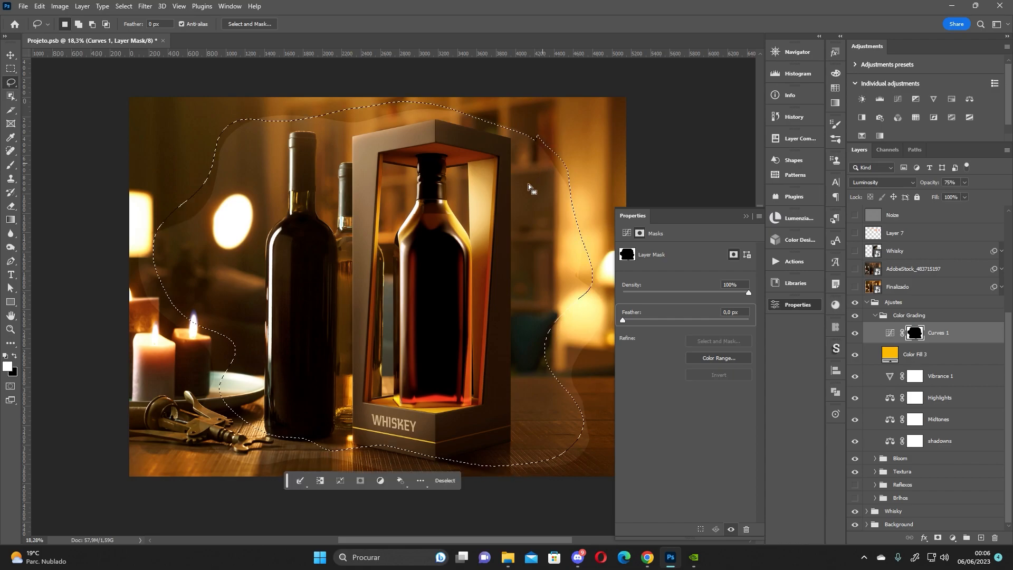
Feather the lasso selection by 100 pixels.
{"action": "key", "text": "shift"}
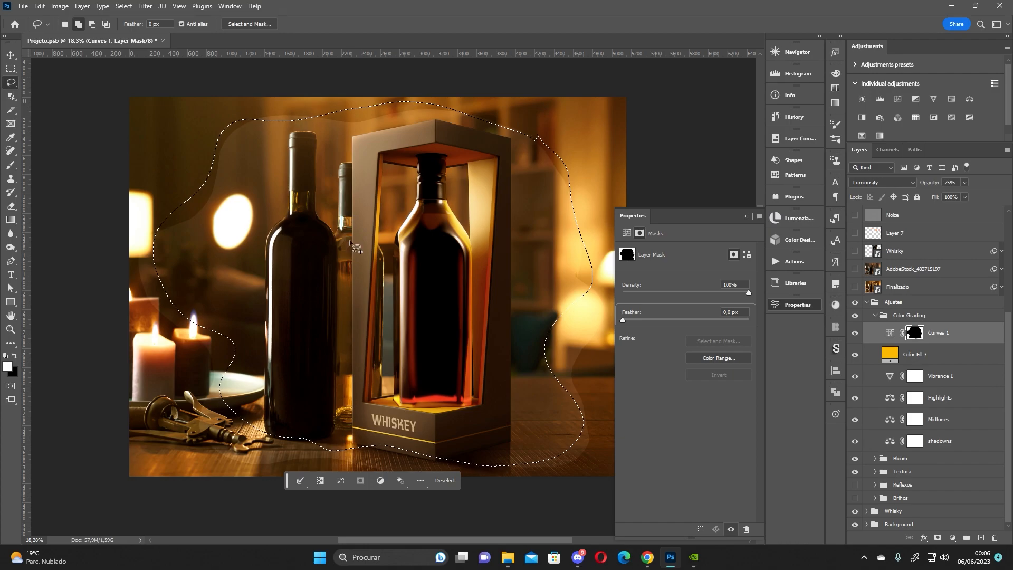
{"action": "key", "text": "shift+F6"}
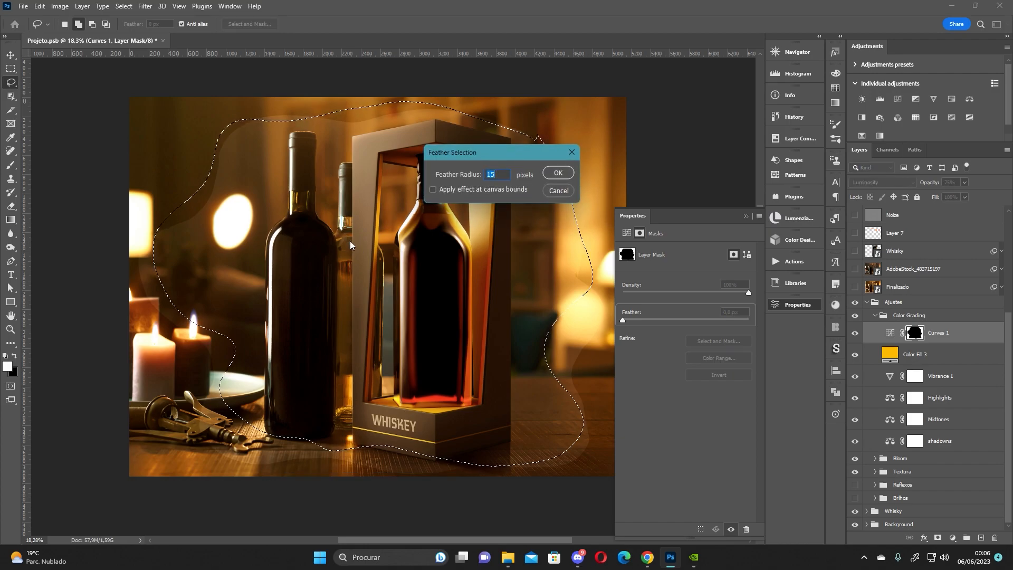
{"action": "type", "text": "100"}
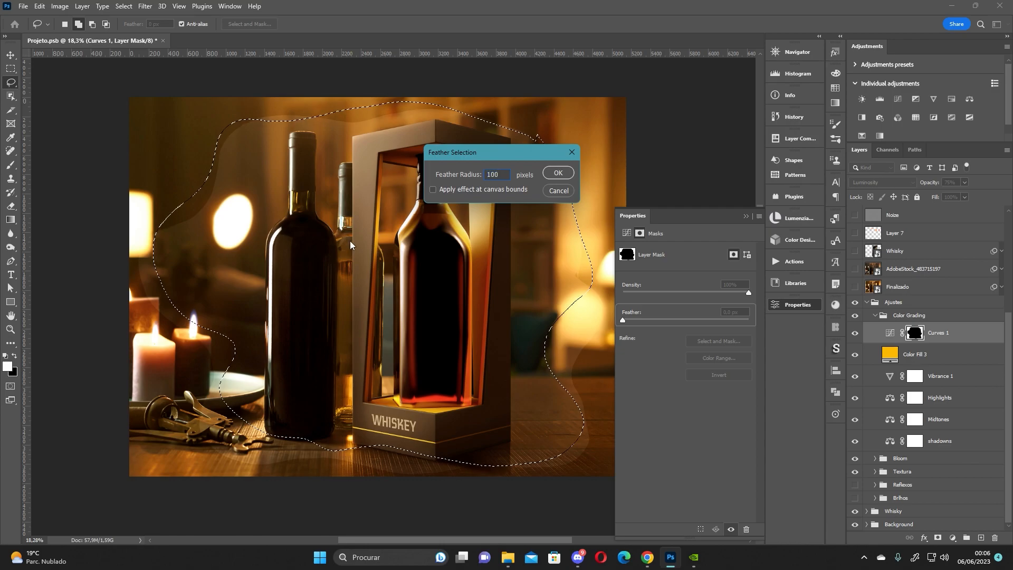
{"action": "left_click", "coordinate": [558, 173]}
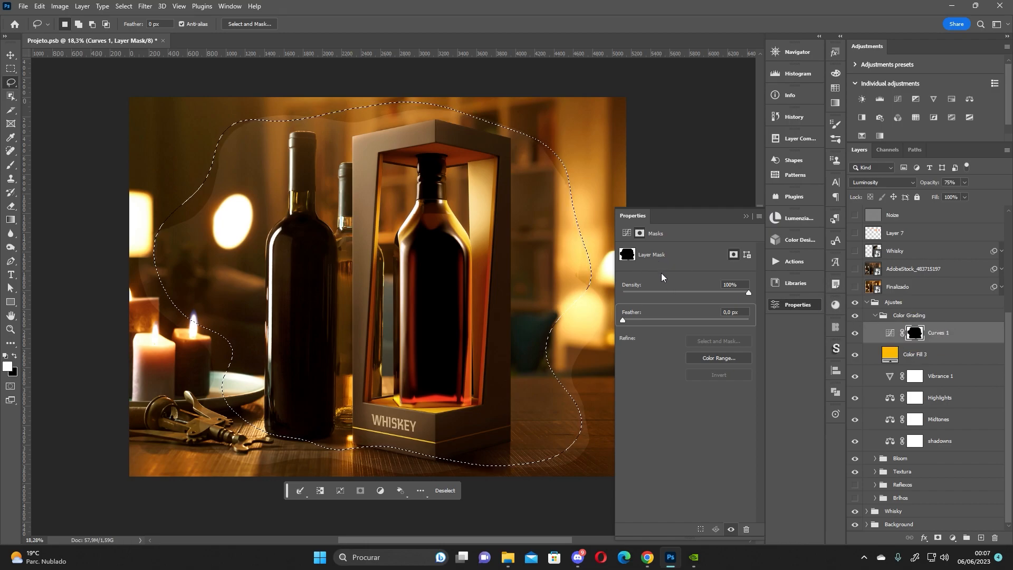
Deselect, try feathering the Curves 1 mask again, and undo the selection and mask feather changes.
{"action": "key", "text": "ctrl+d"}
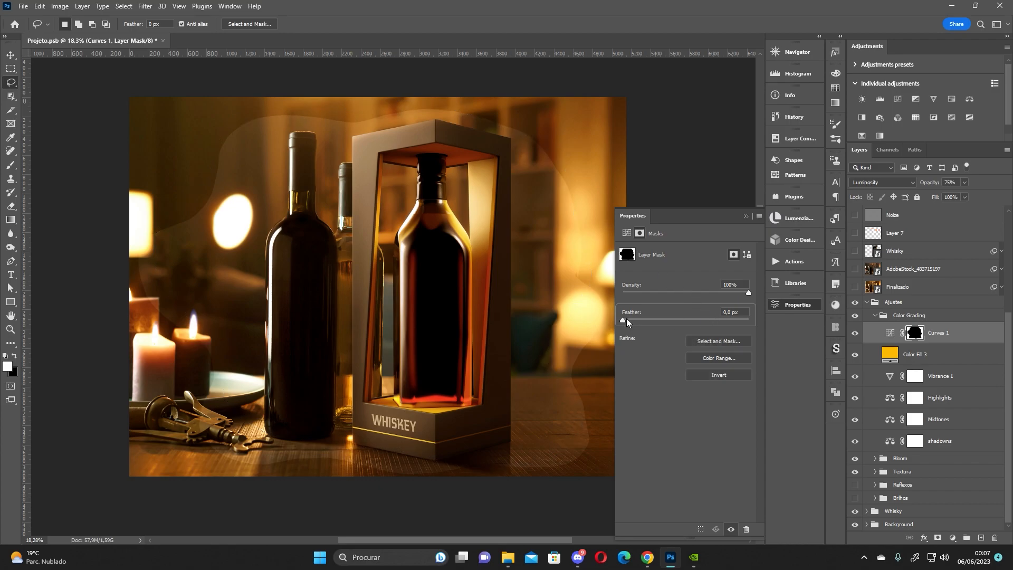
{"action": "left_click_drag", "start_coordinate": [710, 317], "coordinate": [715, 316]}
{"action": "key", "text": "ctrl+z"}
{"action": "key", "text": "ctrl+z"}
{"action": "key", "text": "ctrl+z"}
{"action": "key", "text": "ctrl+z"}
{"action": "key", "text": "ctrl+z"}
{"action": "key", "text": "ctrl+z"}
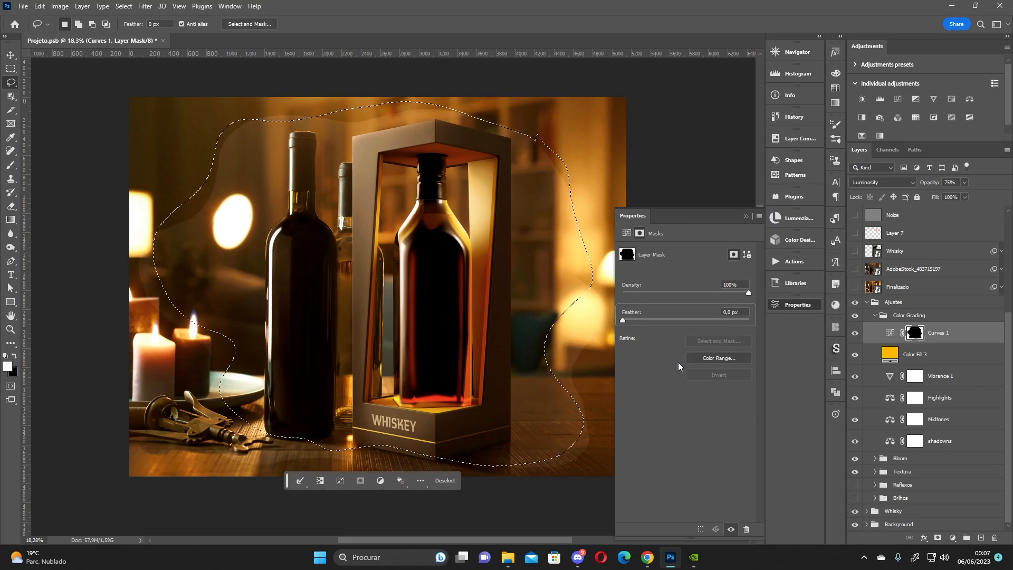
Compare the image with and without Curves 1, and collapse the Color Grading and Ajustes groups.
{"action": "left_click", "coordinate": [851, 334]}
{"action": "left_click", "coordinate": [851, 334]}
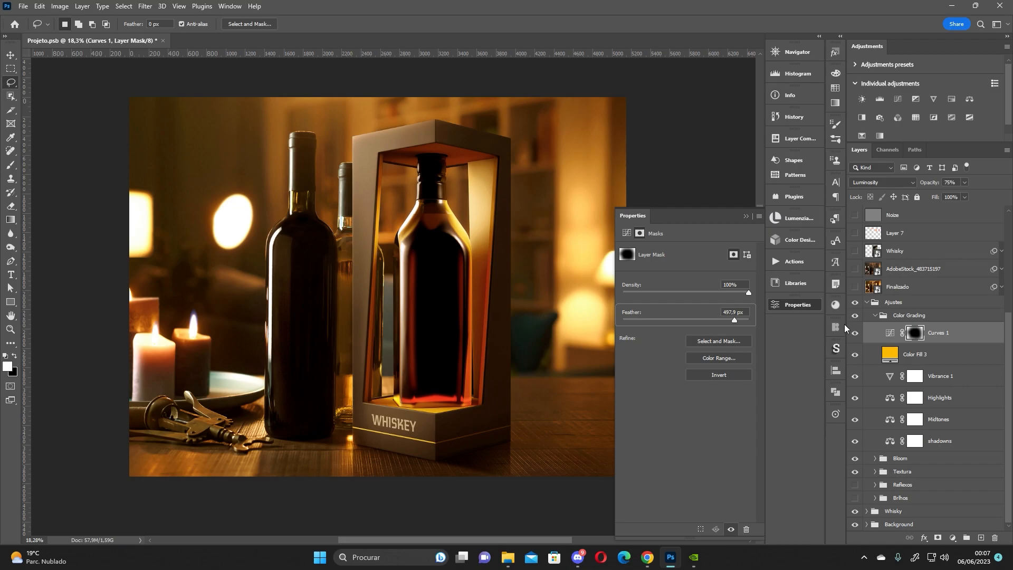
{"action": "left_click", "coordinate": [875, 315]}
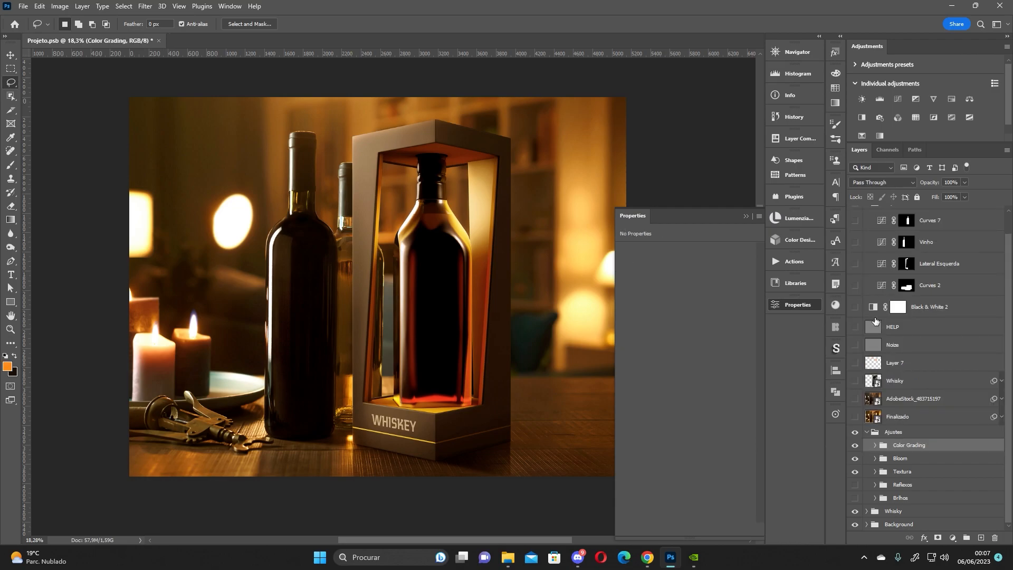
{"action": "left_click", "coordinate": [868, 435]}
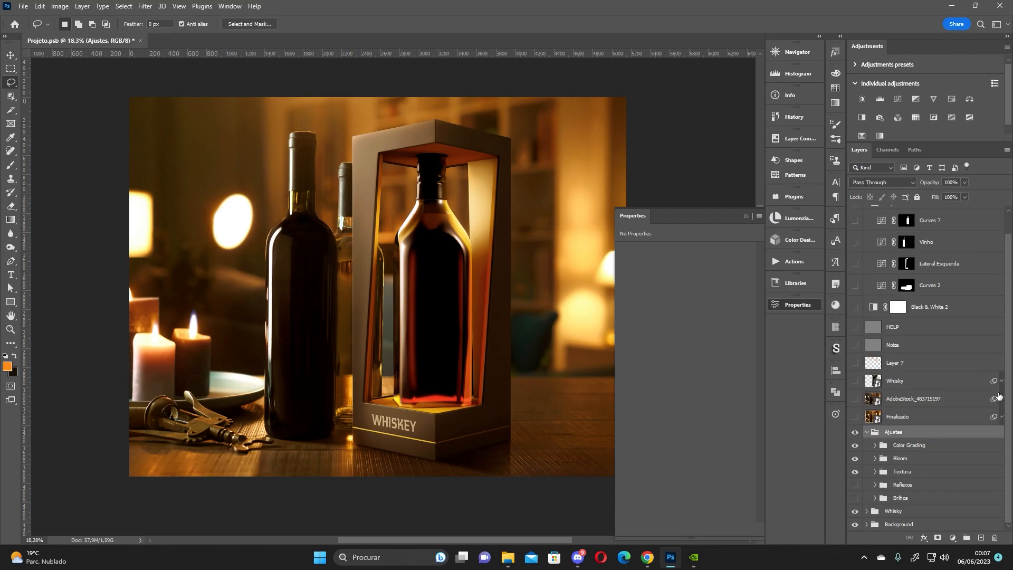
{"action": "left_click", "coordinate": [866, 433]}
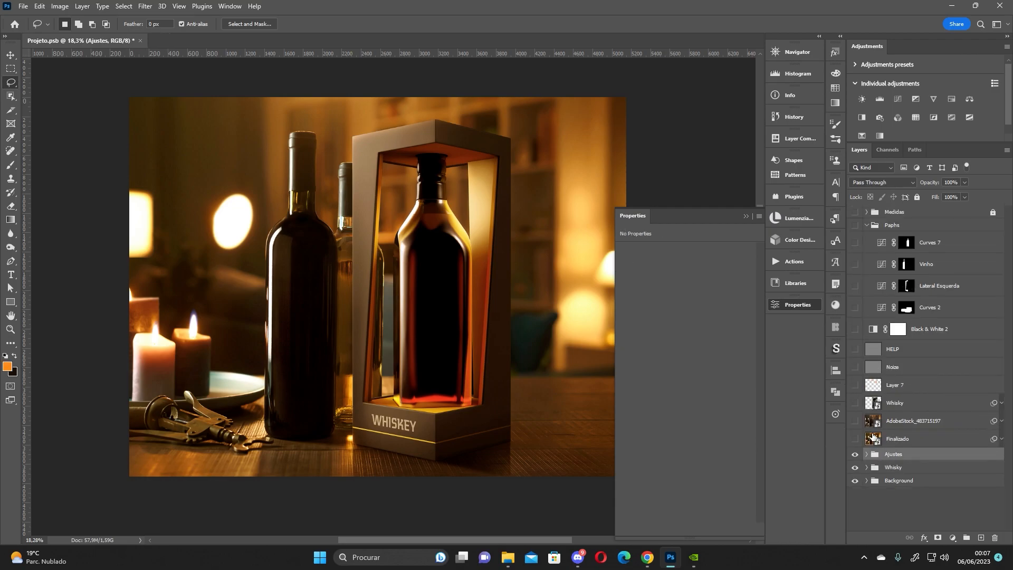
Stamp the visible Ajustes, Whisky and Background groups into a new merged layer above Ajustes.
{"action": "left_click", "coordinate": [918, 480], "text": "shift"}
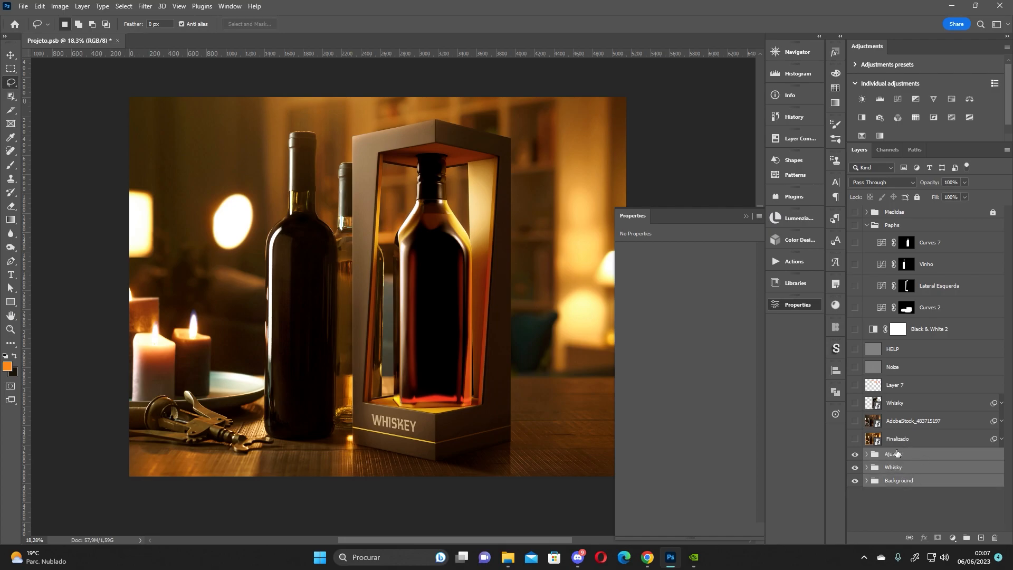
{"action": "left_click_drag", "start_coordinate": [896, 453], "coordinate": [897, 449]}
{"action": "key", "text": "ctrl+alt+shift+e"}
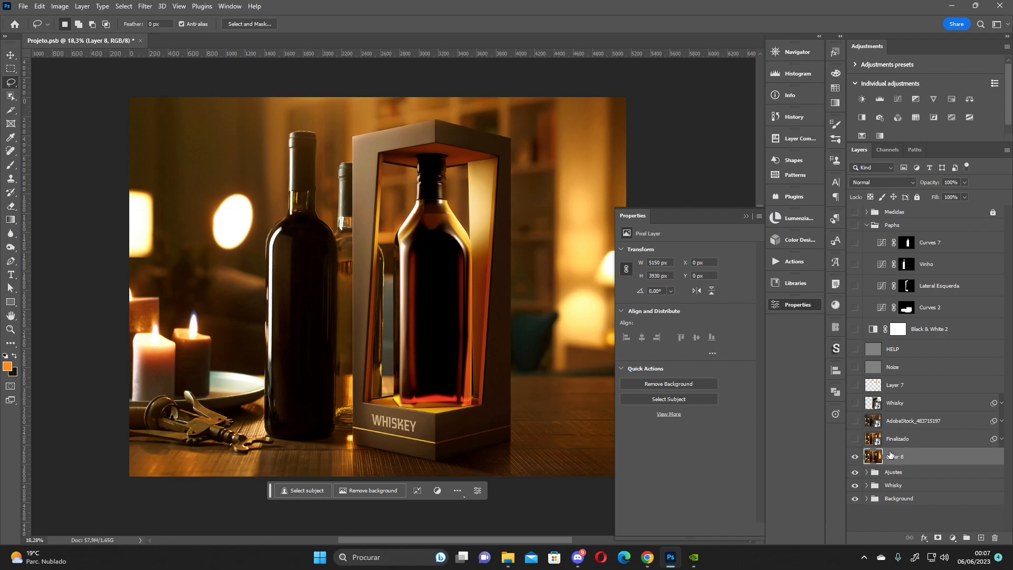
Add a new layer above the merged layer and fill it with 50% Gray at 100% opacity in Normal mode.
{"action": "left_click", "coordinate": [981, 537]}
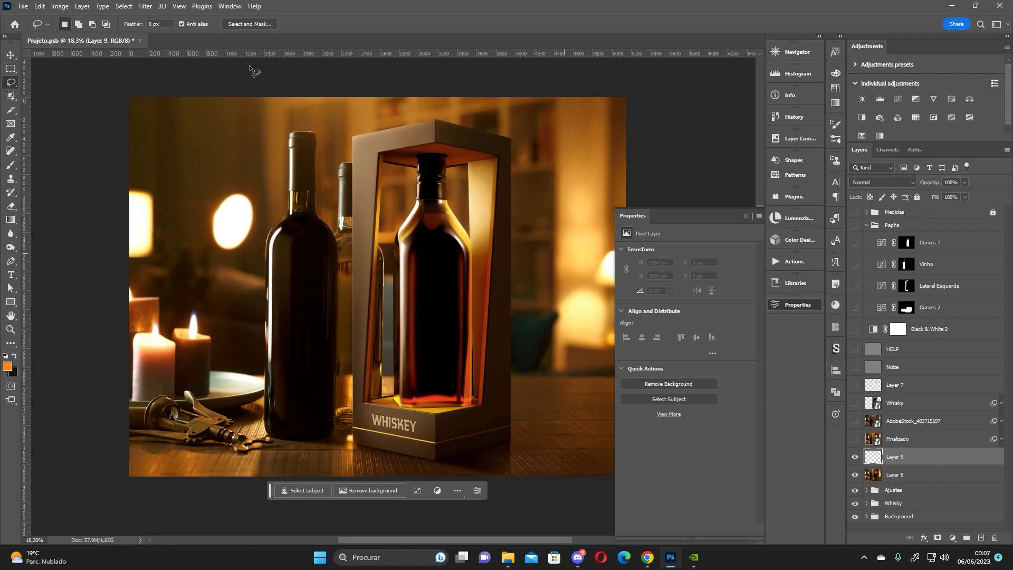
{"action": "key", "text": "shift+F5"}
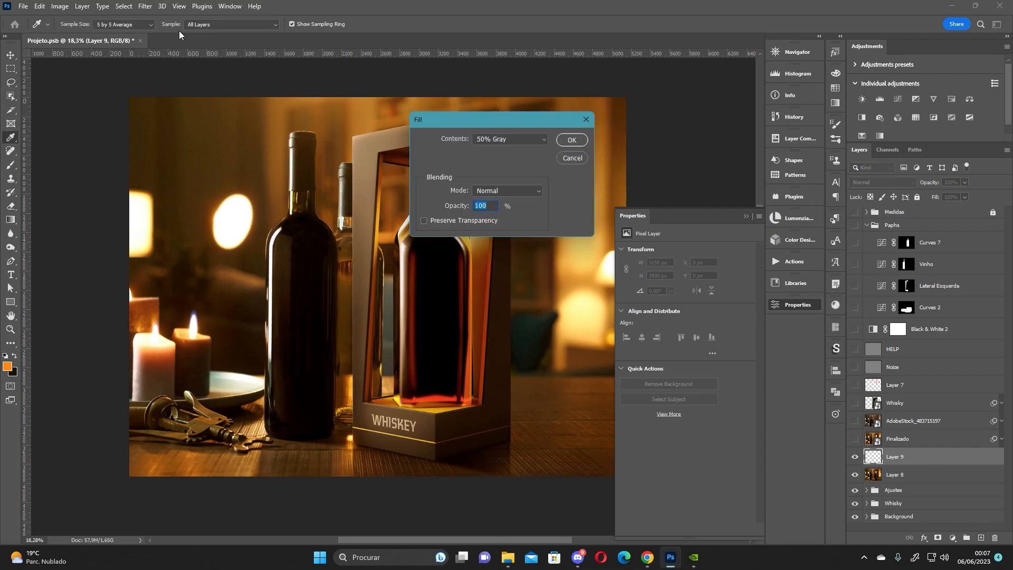
{"action": "left_click", "coordinate": [569, 140]}
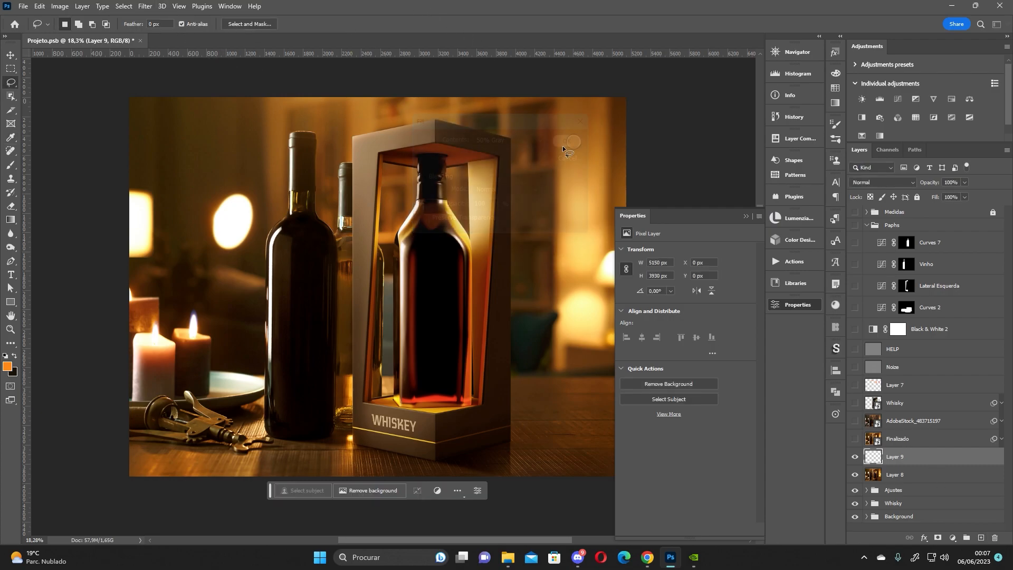
Add 15% Gaussian monochromatic noise to the gray fill layer.
{"action": "key", "text": "l"}
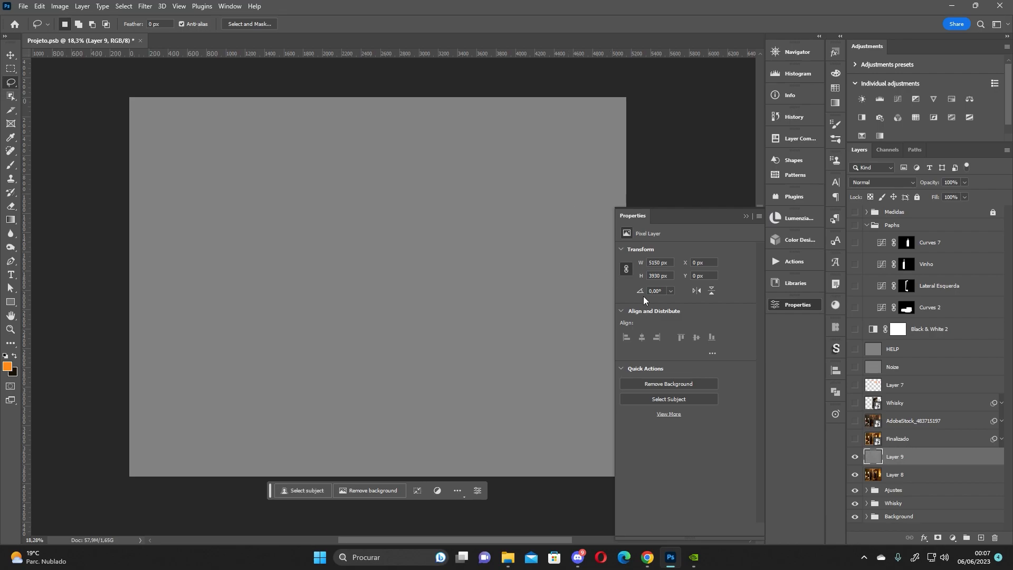
{"action": "left_click", "coordinate": [145, 7]}
{"action": "mouse_move", "coordinate": [177, 174]}
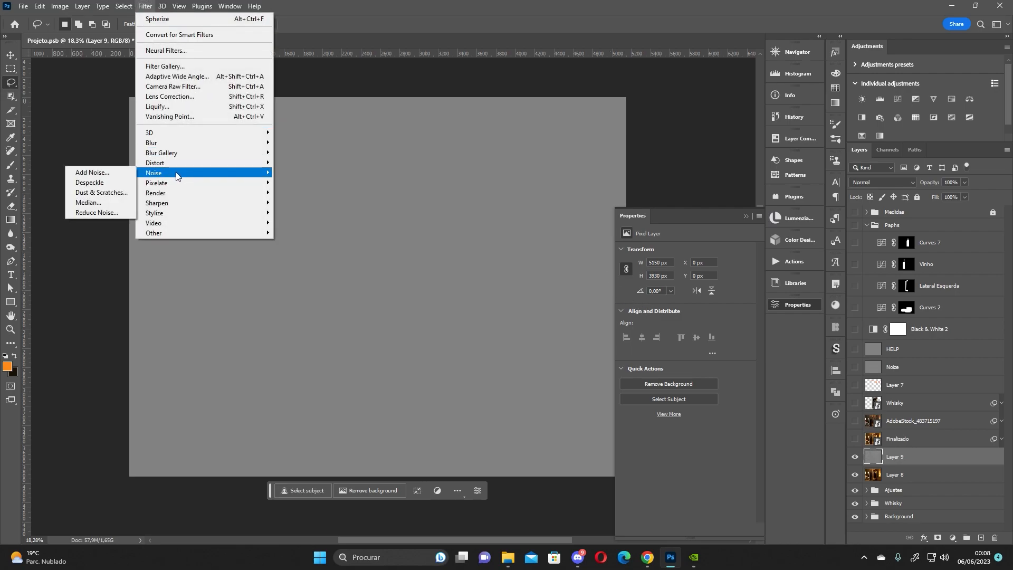
{"action": "left_click", "coordinate": [90, 173]}
{"action": "type", "text": "15"}
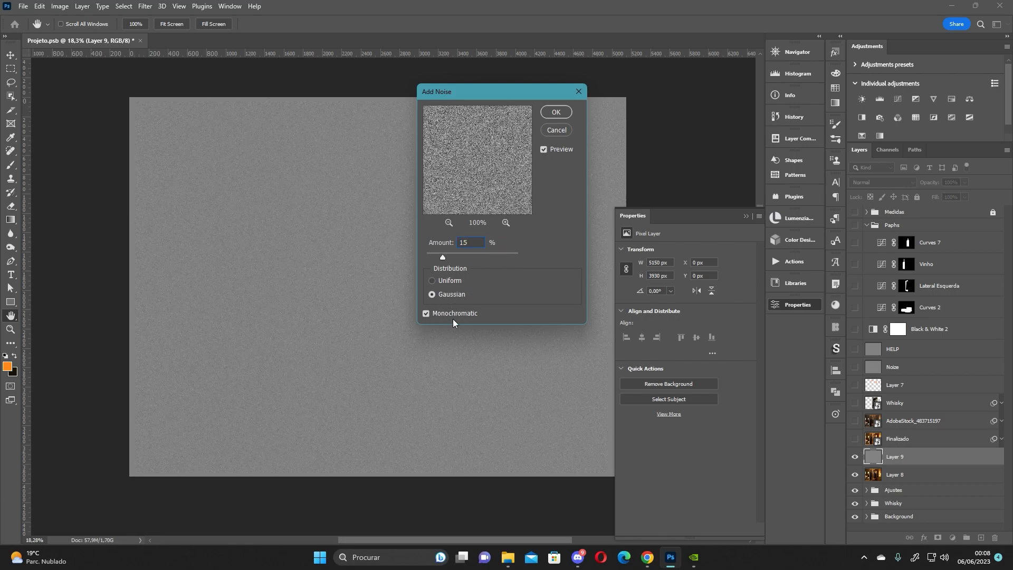
{"action": "left_click", "coordinate": [572, 112]}
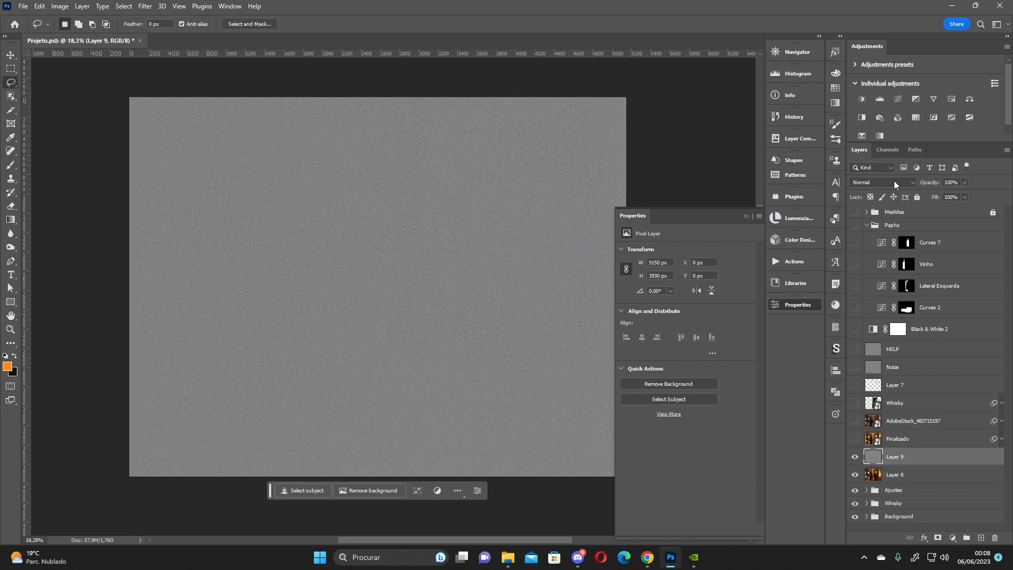
Blend the noise layer in Overlay mode at 50% opacity and inspect the grain on the bottle.
{"action": "left_click", "coordinate": [894, 181]}
{"action": "left_click", "coordinate": [861, 310]}
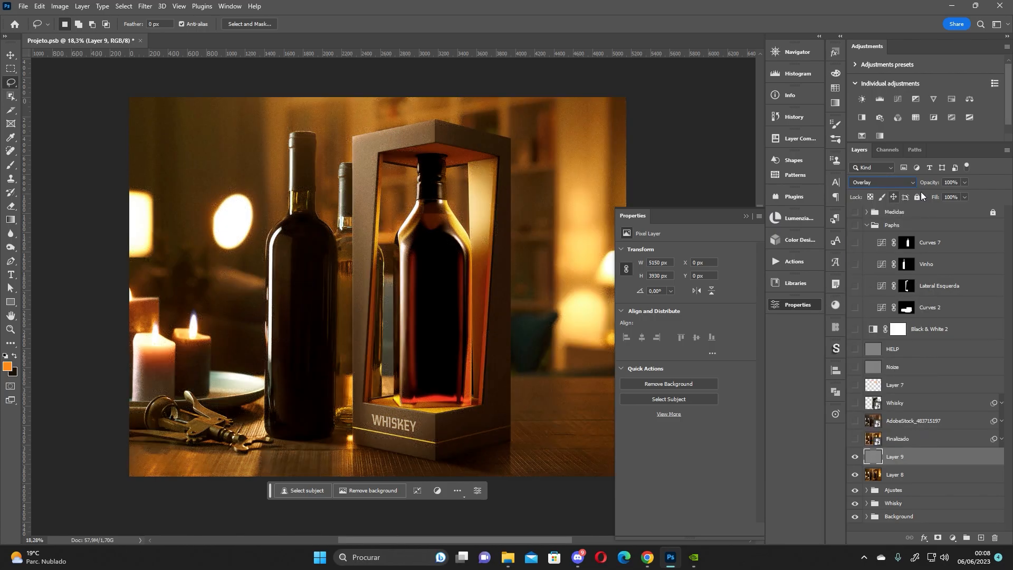
{"action": "left_click", "coordinate": [952, 183]}
{"action": "type", "text": "50"}
{"action": "key", "text": "Return"}
{"action": "scroll", "coordinate": [510, 262], "scroll_direction": "up", "scroll_amount": 7}
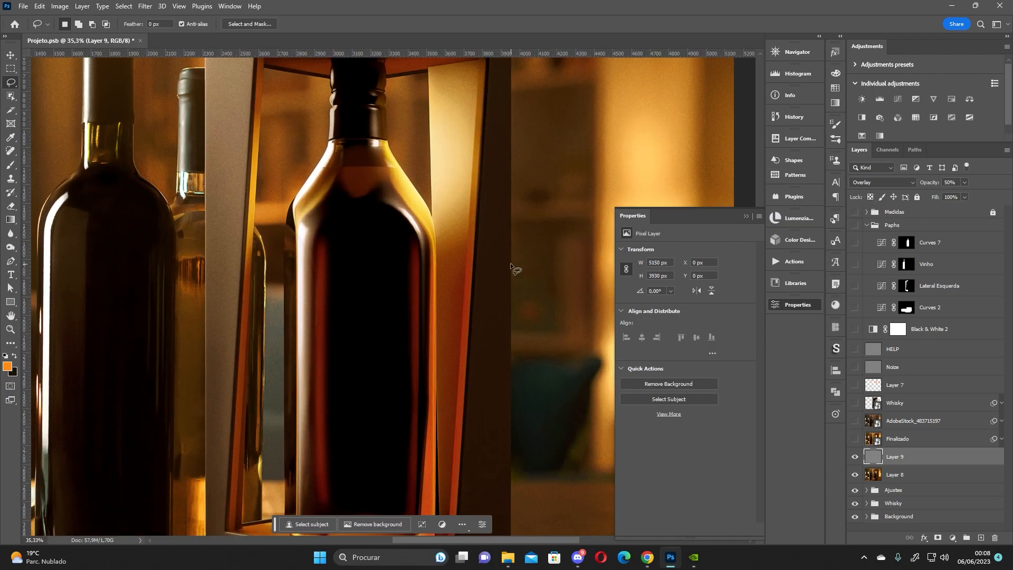
{"action": "scroll", "coordinate": [510, 262], "scroll_direction": "down", "scroll_amount": 6}
{"action": "scroll", "coordinate": [510, 263], "scroll_direction": "up", "scroll_amount": 8}
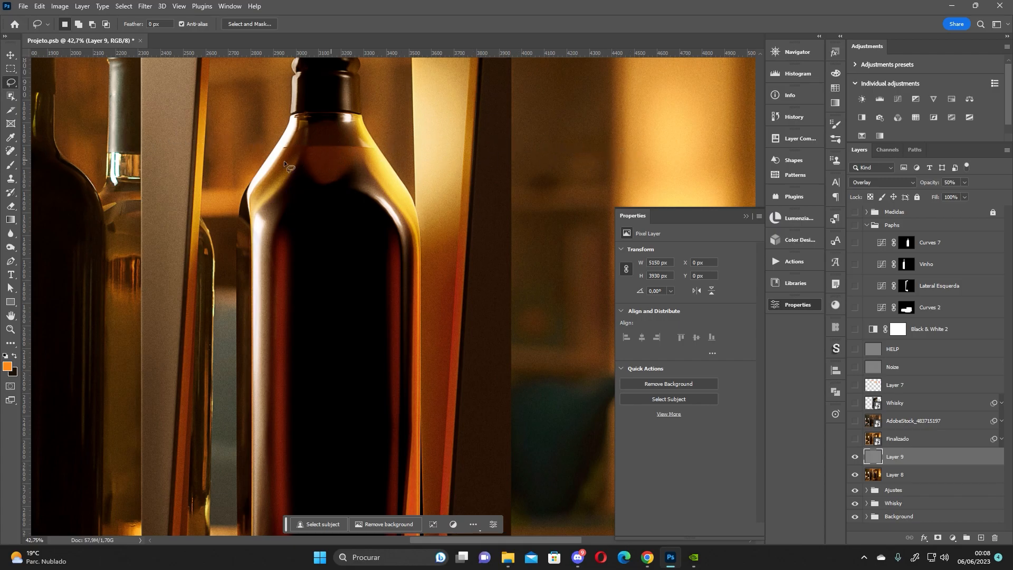
{"action": "scroll", "coordinate": [252, 154], "scroll_direction": "down", "scroll_amount": 10}
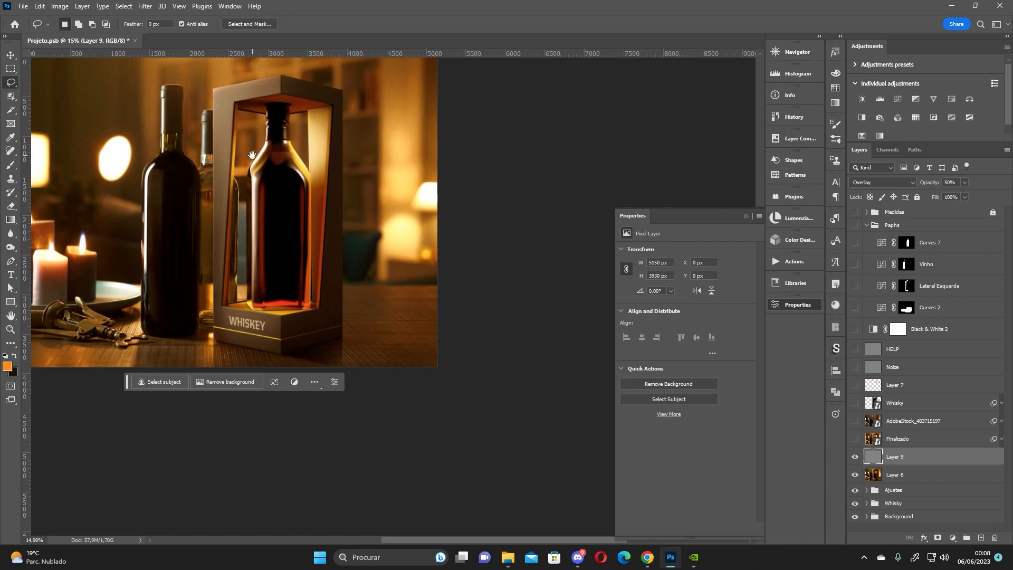
Convert the noise layer and the merged image layer together into one smart object.
{"action": "left_click", "coordinate": [912, 473], "text": "shift"}
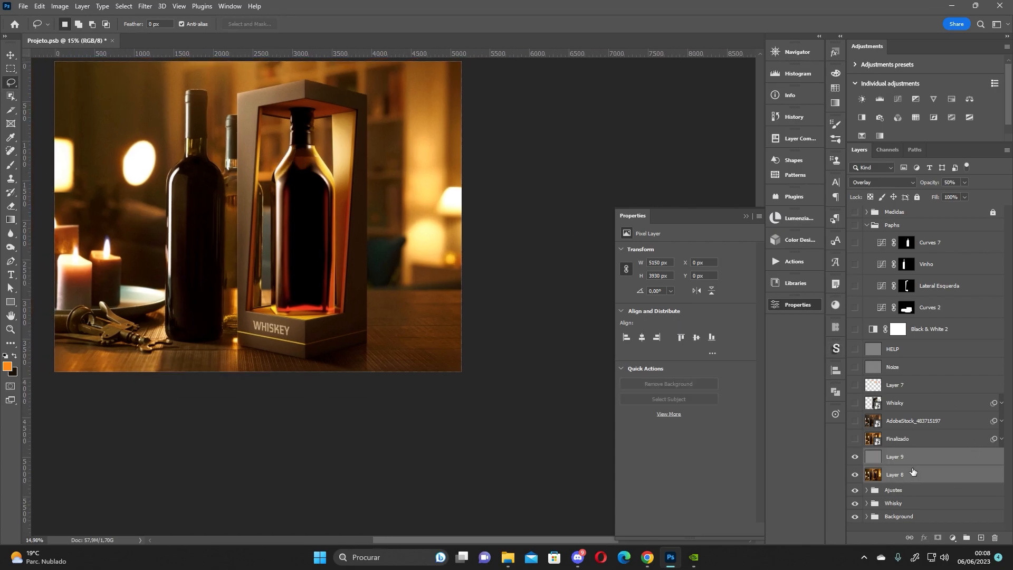
{"action": "right_click", "coordinate": [922, 458]}
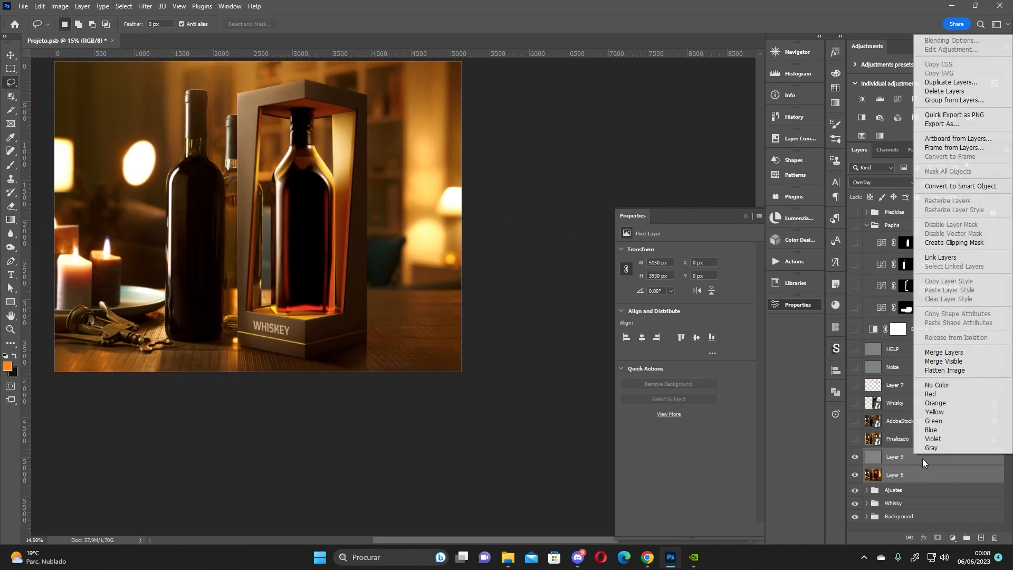
{"action": "left_click", "coordinate": [974, 187]}
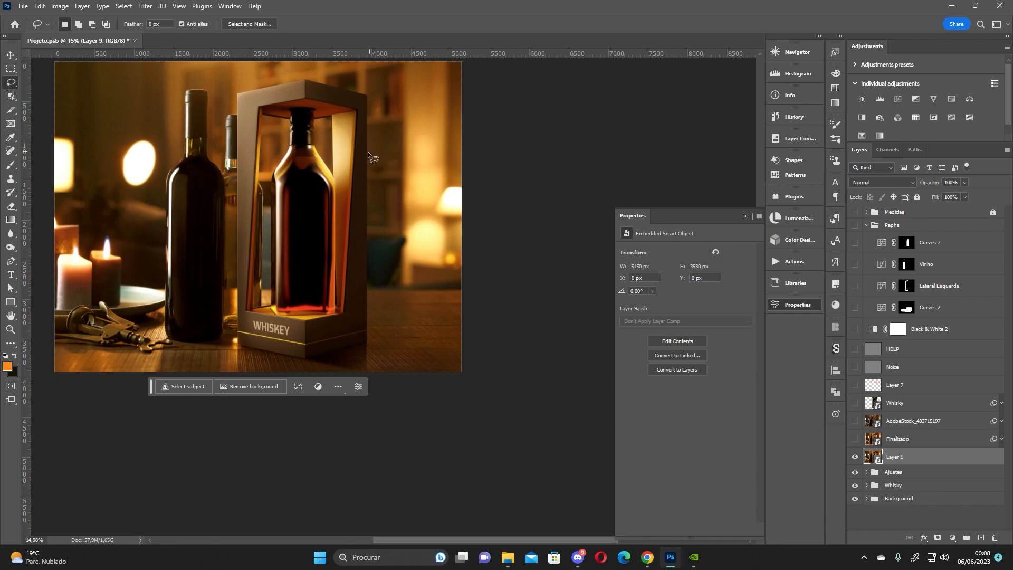
Delete the new smart object and show the Finalizado layer with its smart filters expanded.
{"action": "key", "text": "Delete"}
{"action": "left_click", "coordinate": [895, 439]}
{"action": "left_click", "coordinate": [854, 439]}
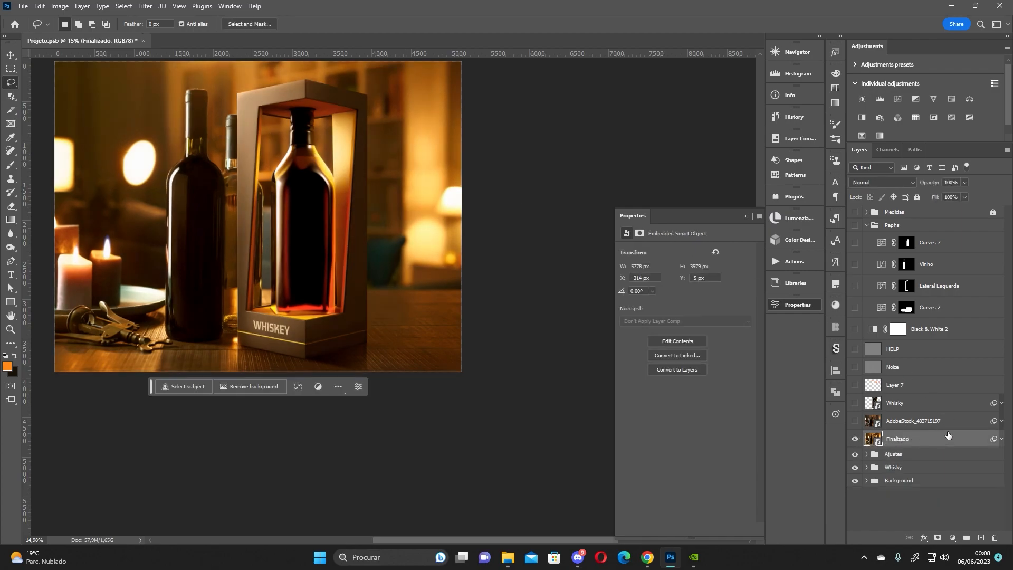
{"action": "left_click", "coordinate": [1001, 439]}
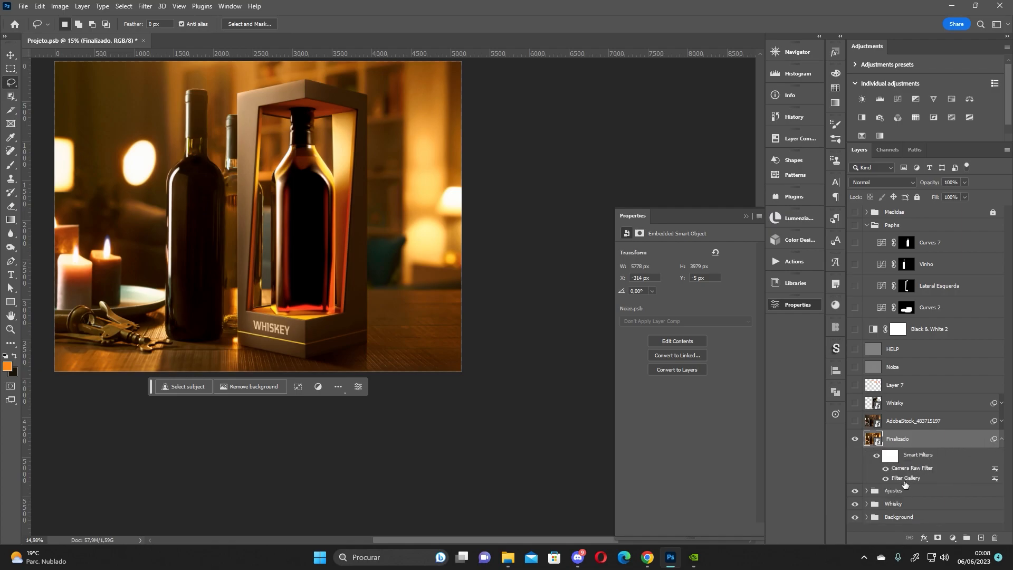
Open the Camera Raw Filter of the Finalizado layer and review its Basic tone and color settings.
{"action": "double_click", "coordinate": [910, 468]}
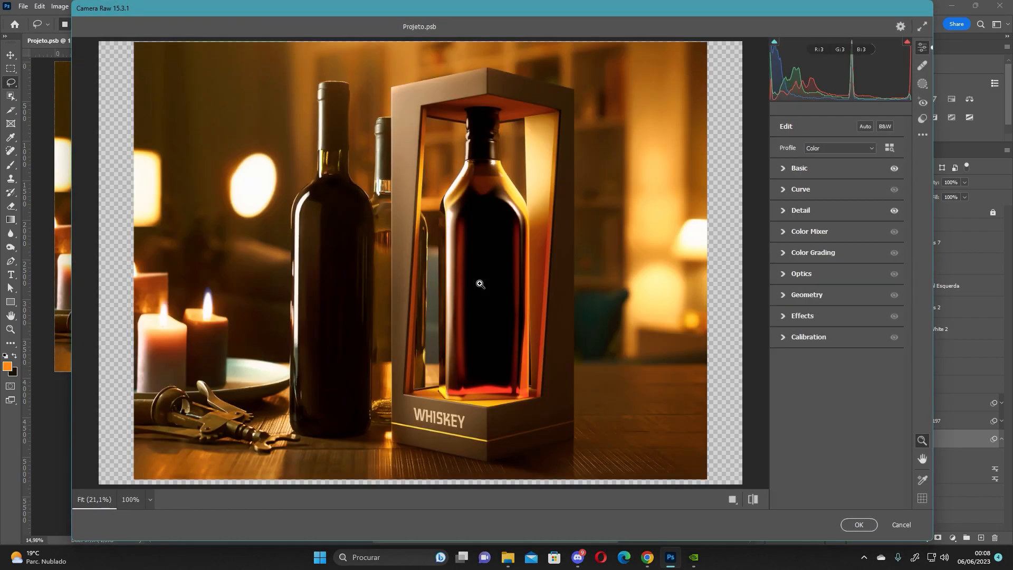
{"action": "left_click", "coordinate": [782, 169]}
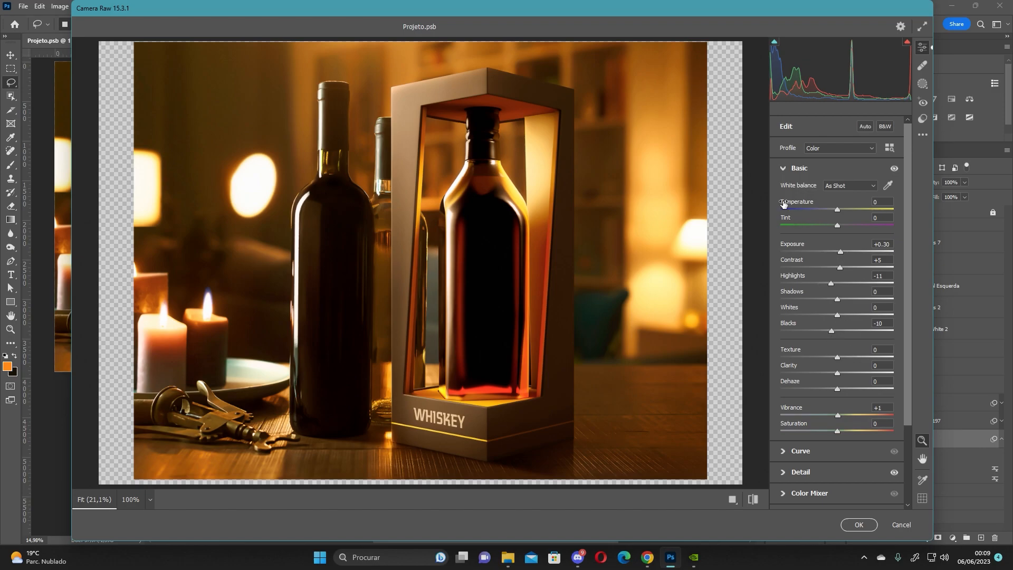
{"action": "left_click_drag", "start_coordinate": [907, 342], "coordinate": [906, 370]}
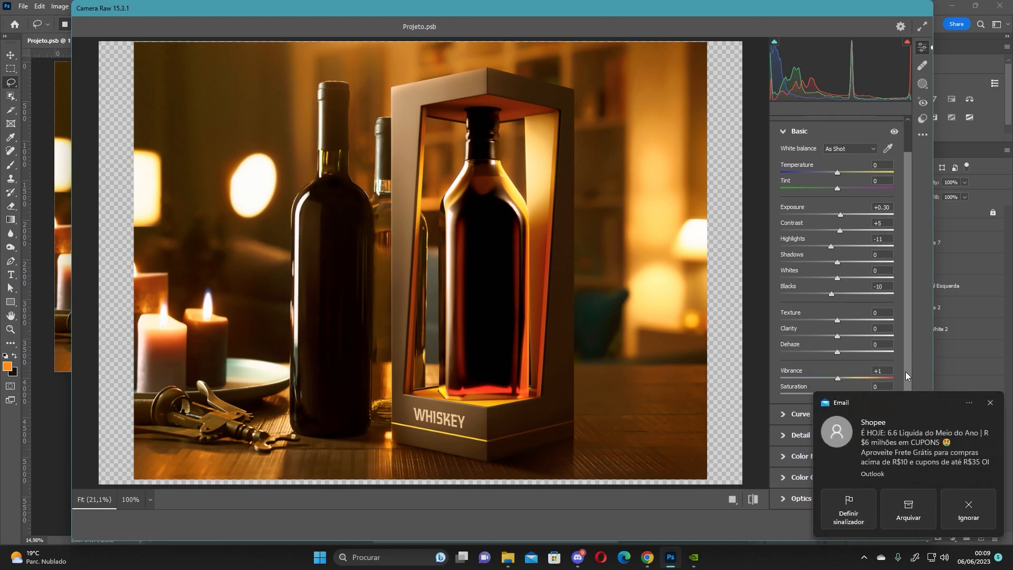
{"action": "left_click", "coordinate": [988, 403]}
{"action": "left_click", "coordinate": [895, 317]}
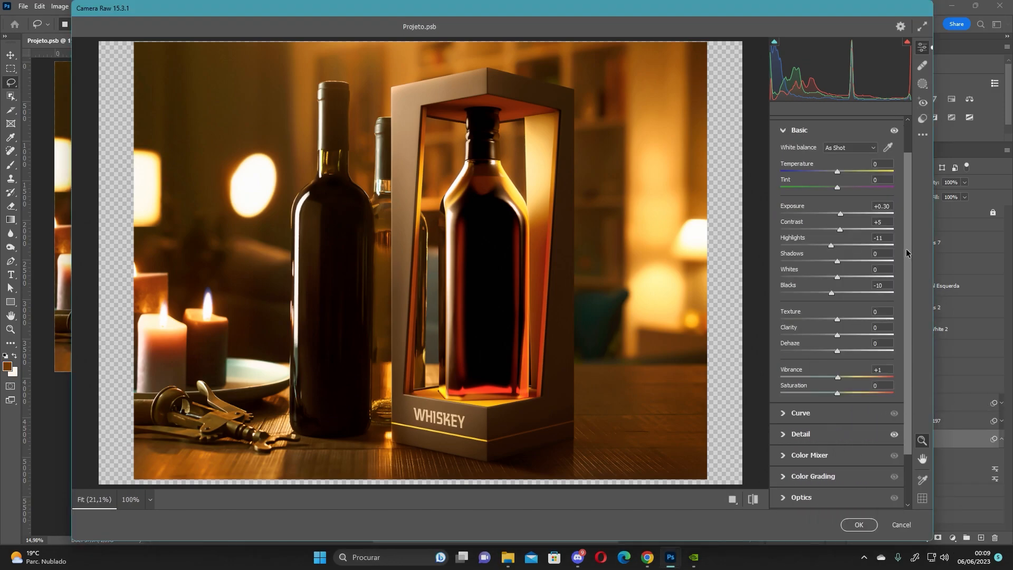
{"action": "left_click_drag", "start_coordinate": [906, 248], "coordinate": [904, 287]}
Review the filter's Curve, Detail and Color Mixer settings, including luminance and hue, and leave without applying changes.
{"action": "left_click", "coordinate": [782, 364]}
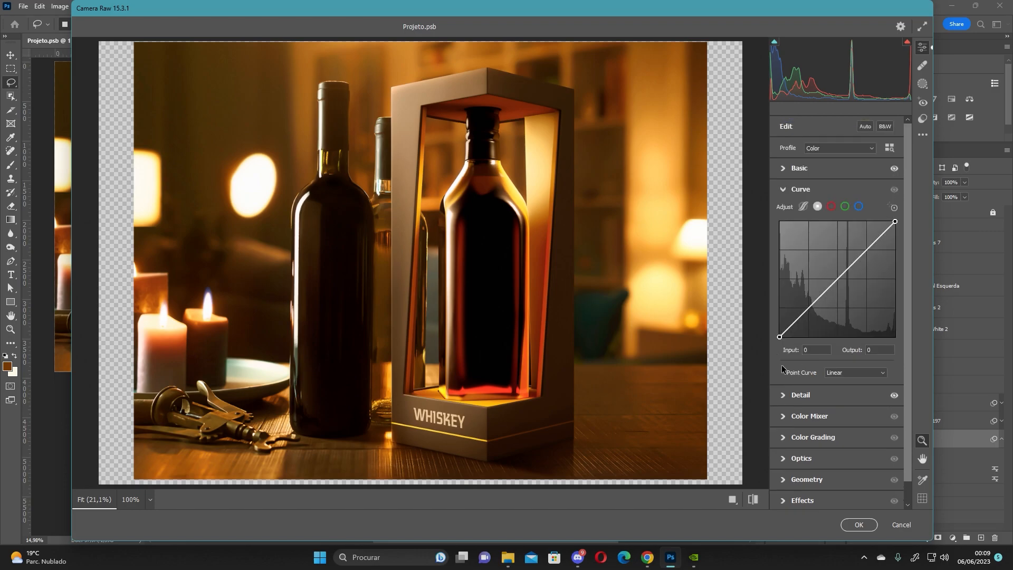
{"action": "left_click", "coordinate": [783, 390]}
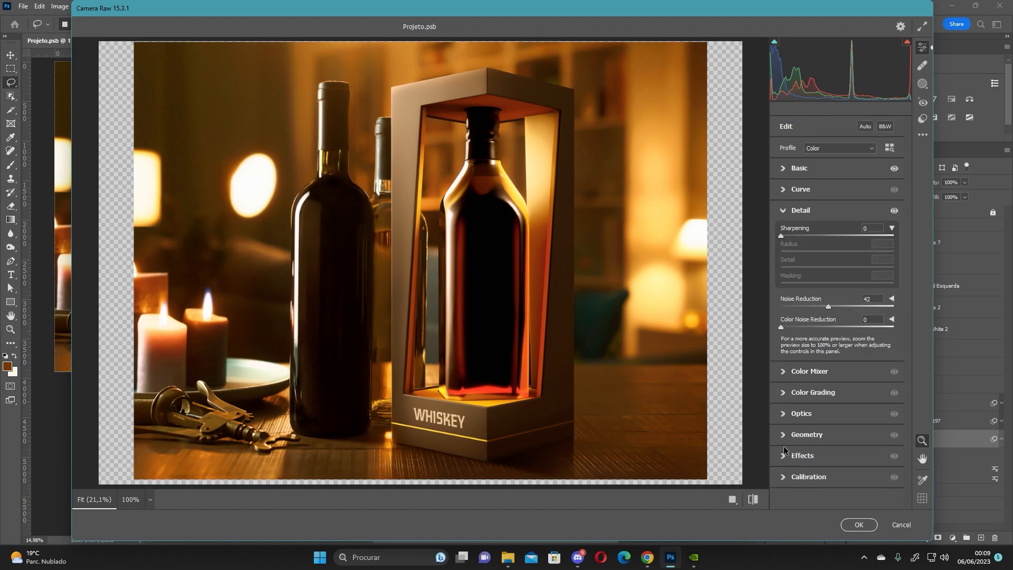
{"action": "left_click", "coordinate": [783, 372]}
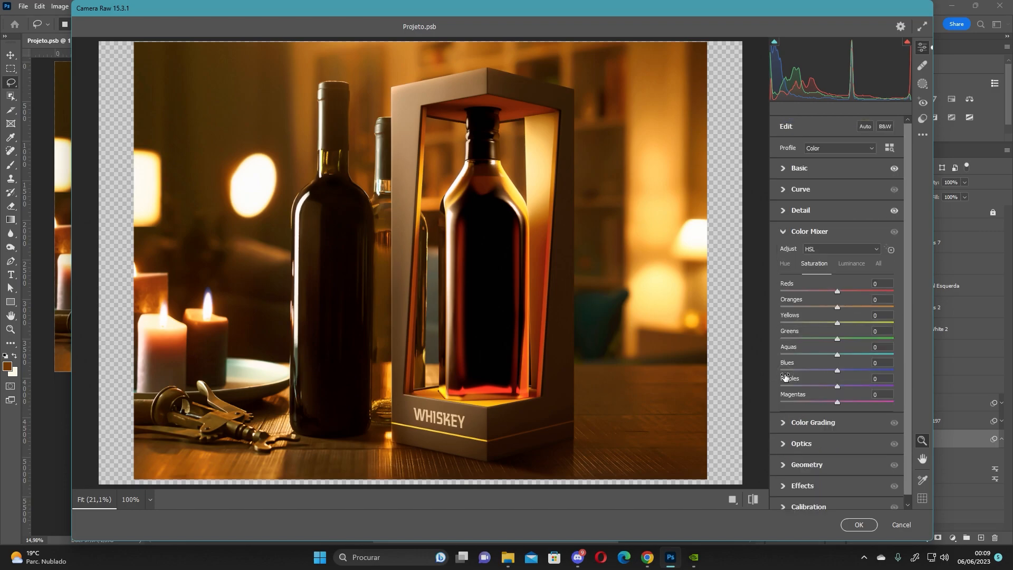
{"action": "left_click", "coordinate": [851, 265]}
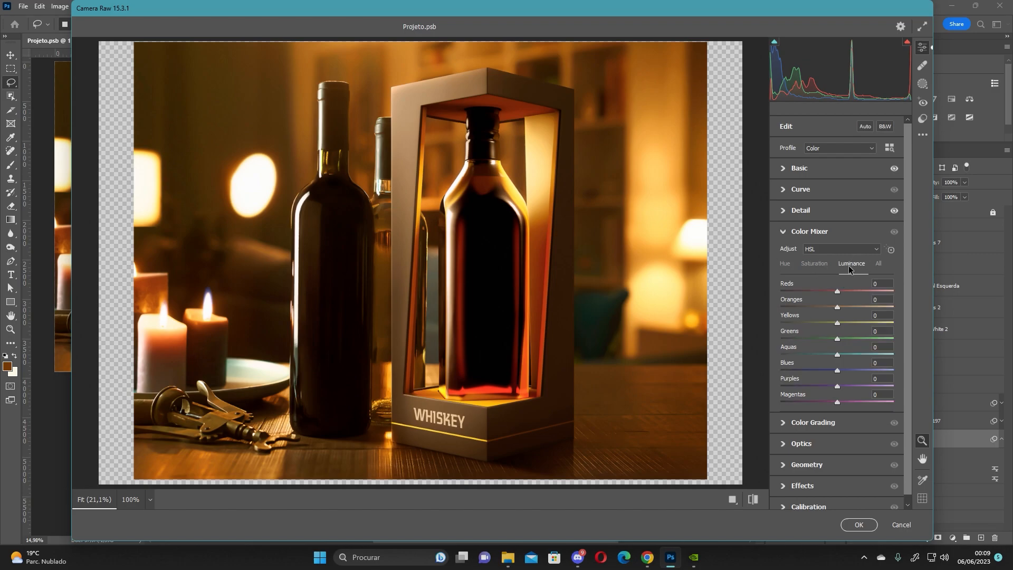
{"action": "left_click", "coordinate": [784, 265]}
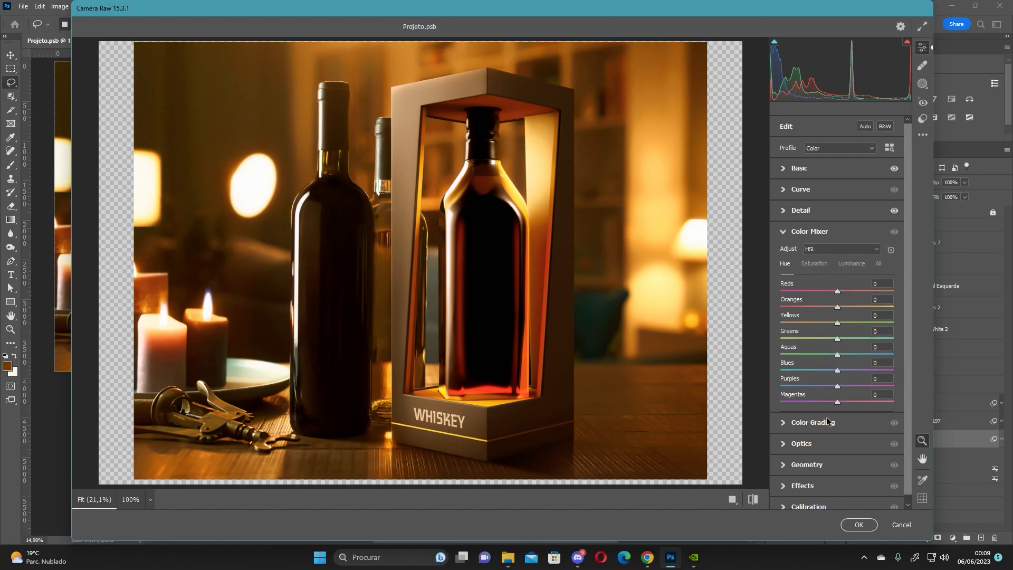
{"action": "left_click", "coordinate": [901, 524]}
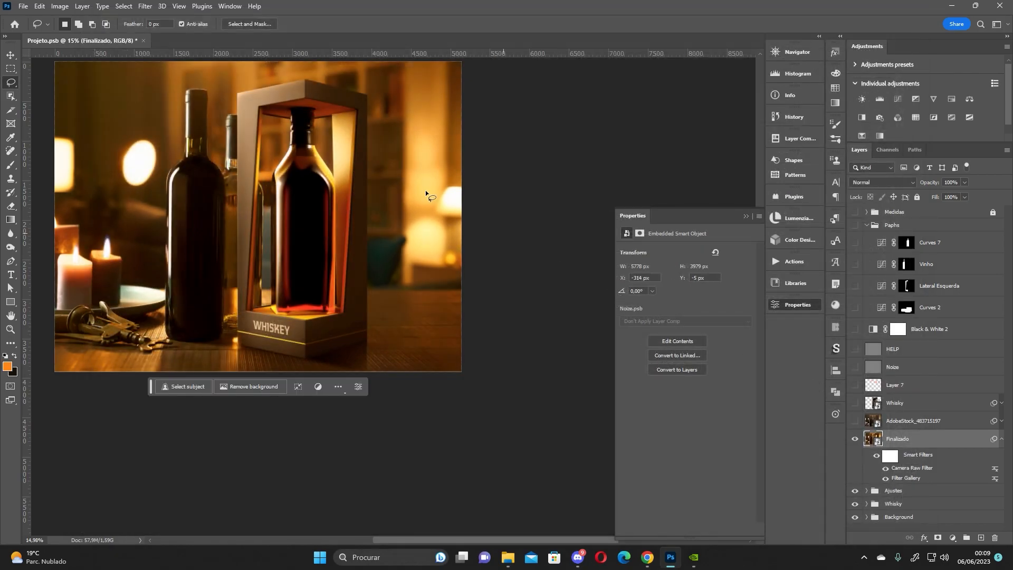
Compare the composite with and without the Finalizado layer.
{"action": "left_click", "coordinate": [854, 440]}
{"action": "left_click", "coordinate": [854, 439]}
{"action": "left_click", "coordinate": [853, 439]}
{"action": "left_click", "coordinate": [854, 440]}
Review the Film Grain settings of Finalizado's Filter Gallery smart filter and cancel without changes.
{"action": "double_click", "coordinate": [908, 477]}
{"action": "left_click", "coordinate": [523, 217]}
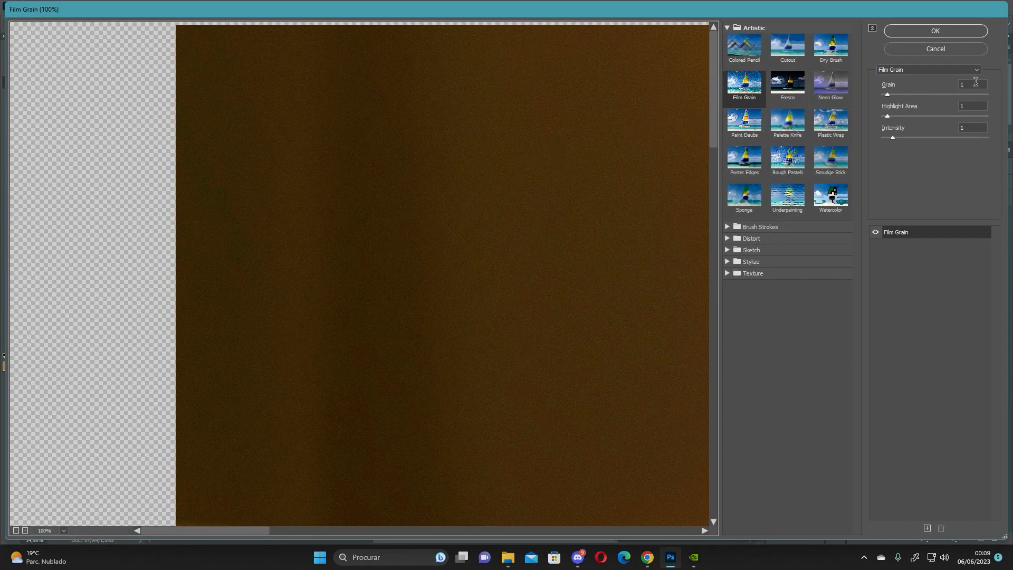
{"action": "left_click", "coordinate": [957, 47]}
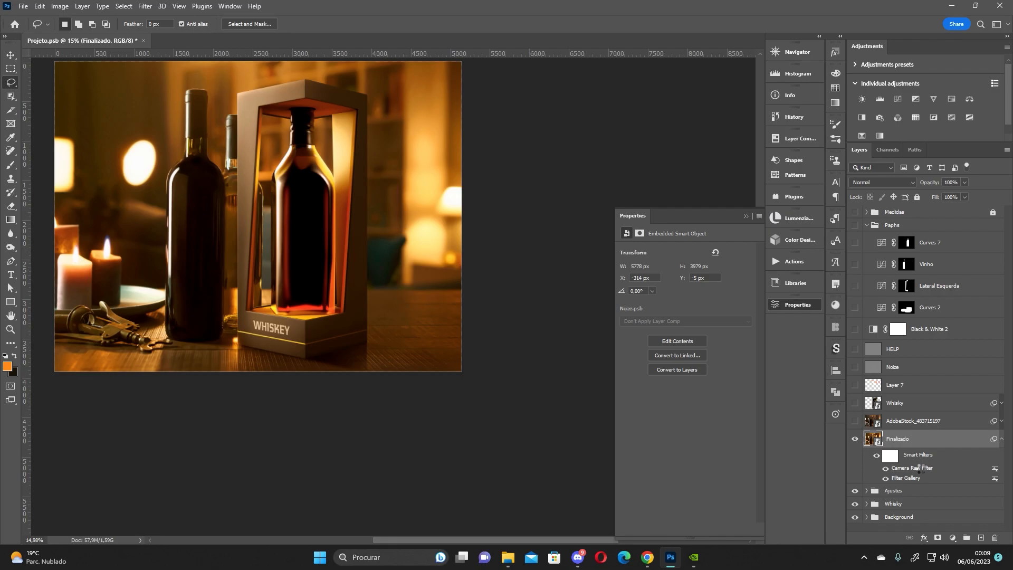
Reopen Finalizado's Camera Raw Filter, try Noise Reduction at 0 on the bottle's shoulder, and set it back to 42.
{"action": "double_click", "coordinate": [918, 467]}
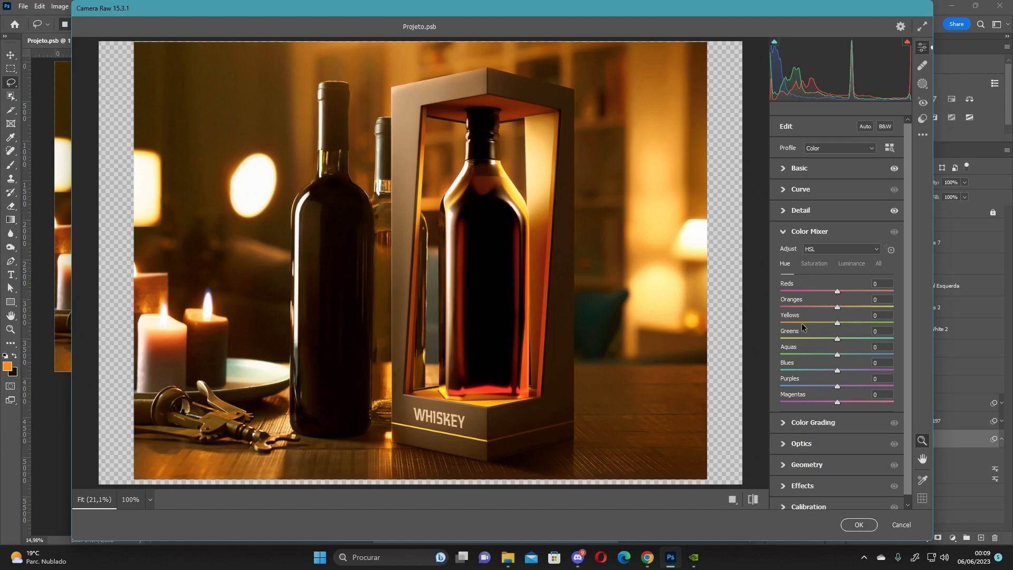
{"action": "left_click", "coordinate": [784, 211]}
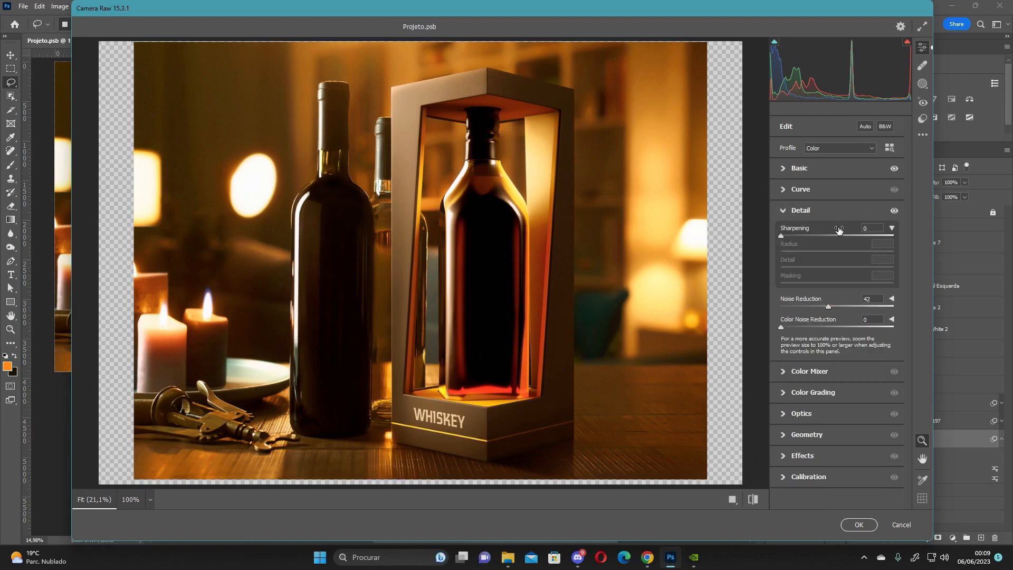
{"action": "left_click_drag", "start_coordinate": [534, 210], "coordinate": [608, 204]}
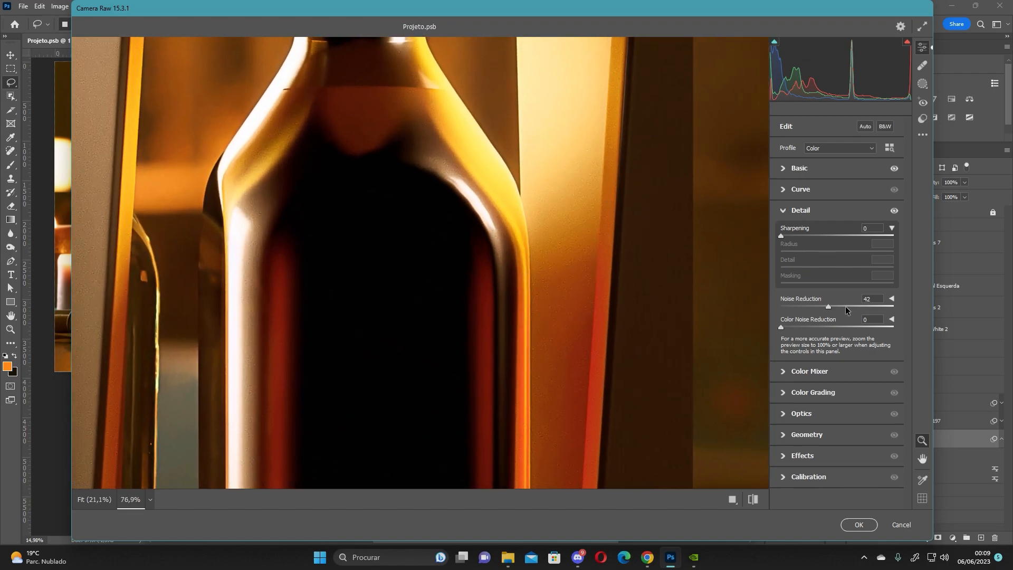
{"action": "left_click_drag", "start_coordinate": [828, 308], "coordinate": [762, 299]}
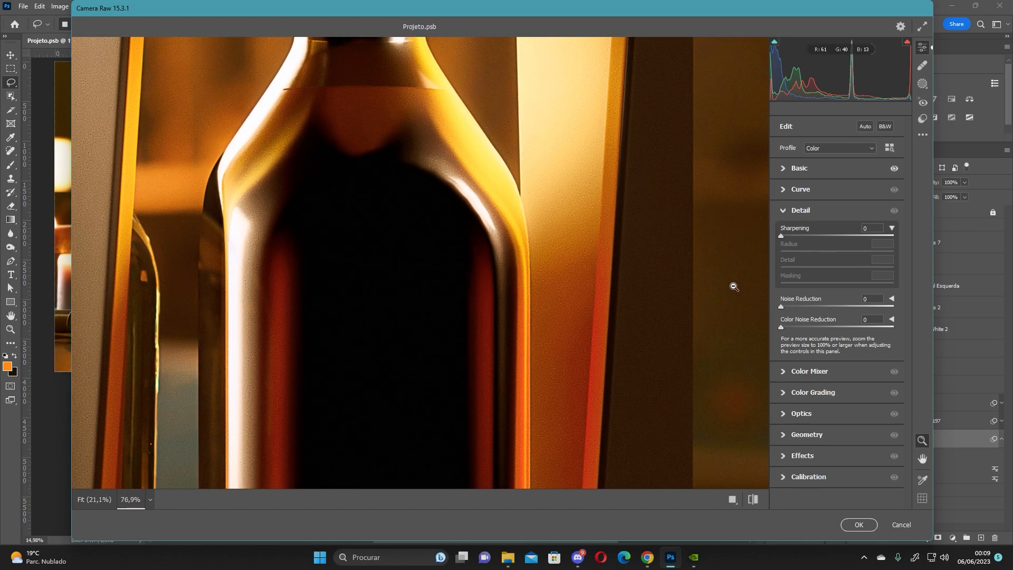
{"action": "left_click_drag", "start_coordinate": [513, 113], "coordinate": [561, 117]}
{"action": "left_click", "coordinate": [872, 299]}
{"action": "left_click_drag", "start_coordinate": [874, 295], "coordinate": [842, 303]}
{"action": "type", "text": "42"}
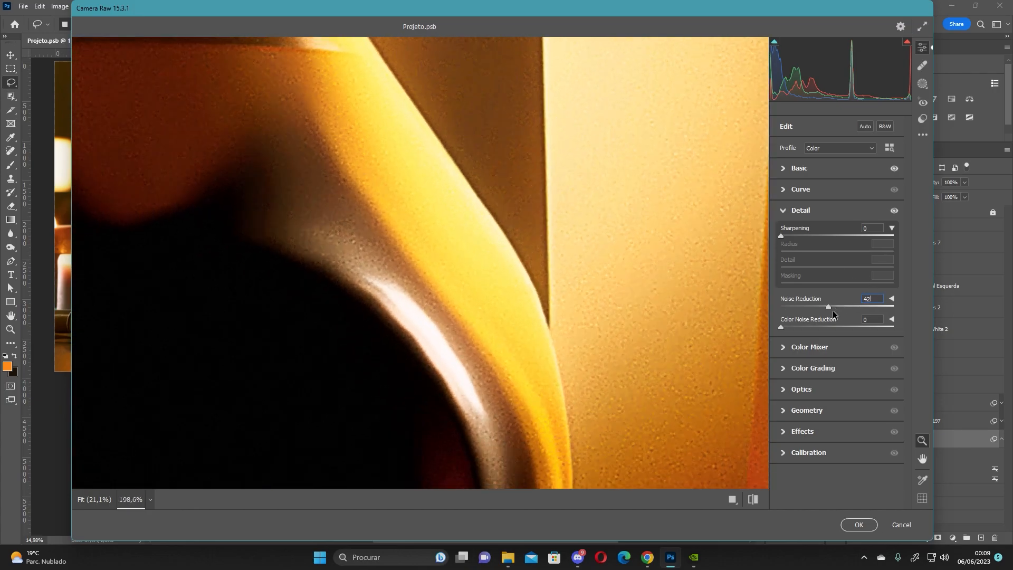
Compare the bottle's shoulder before and after the Camera Raw settings, and leave the filter discarding all changes.
{"action": "left_click", "coordinate": [753, 499]}
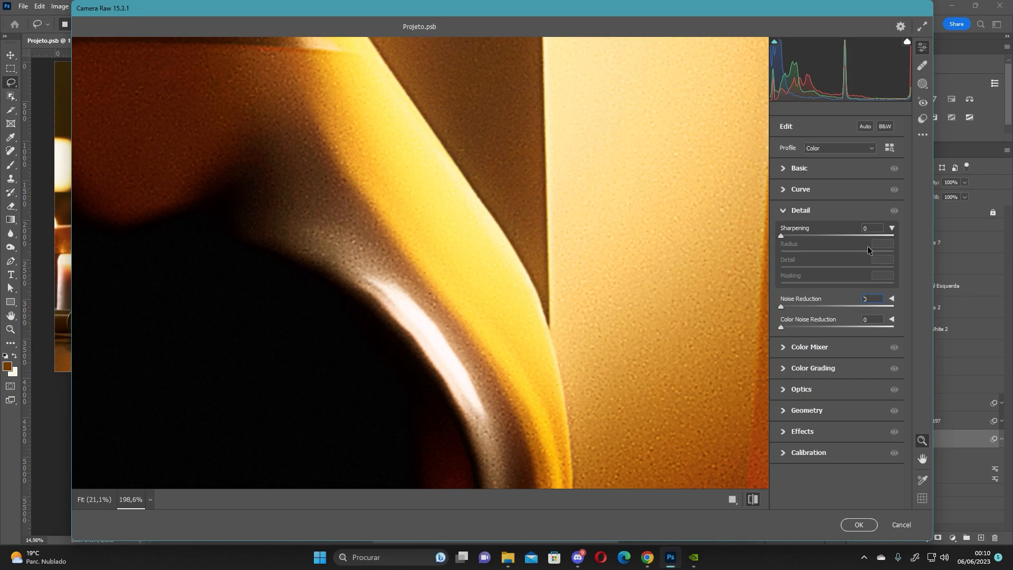
{"action": "type", "text": "42"}
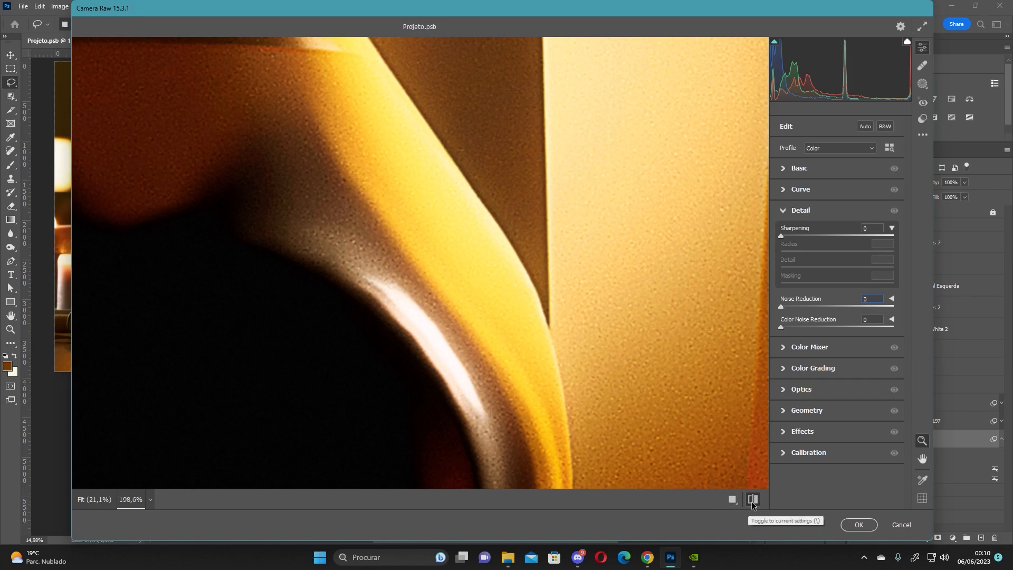
{"action": "left_click", "coordinate": [749, 505]}
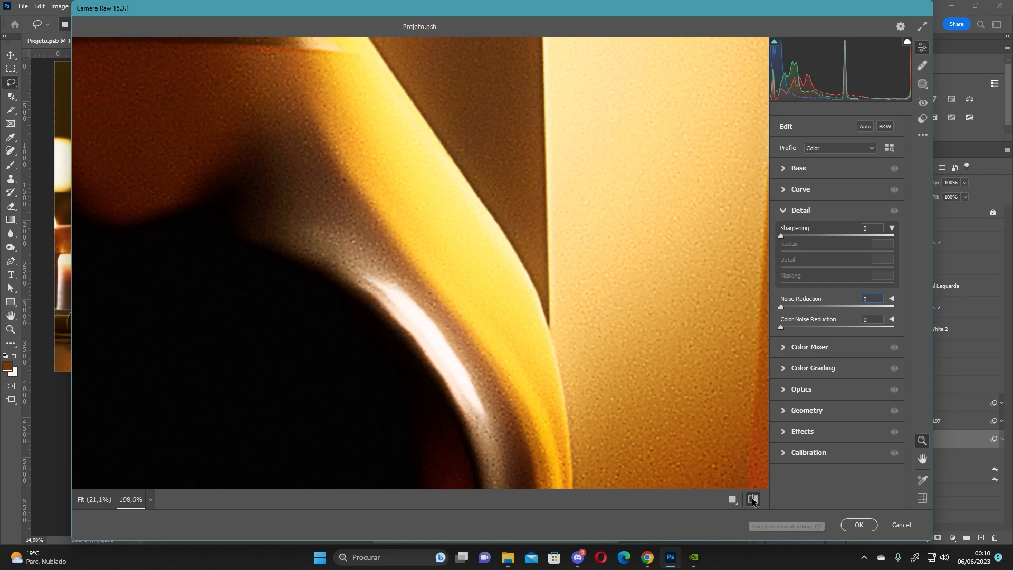
{"action": "left_click", "coordinate": [751, 498]}
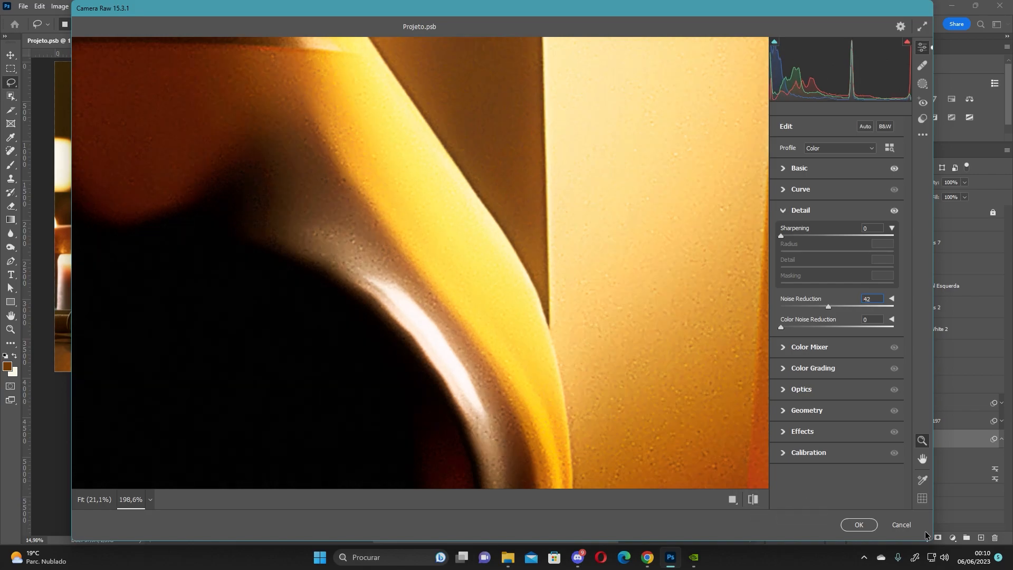
{"action": "left_click", "coordinate": [901, 524]}
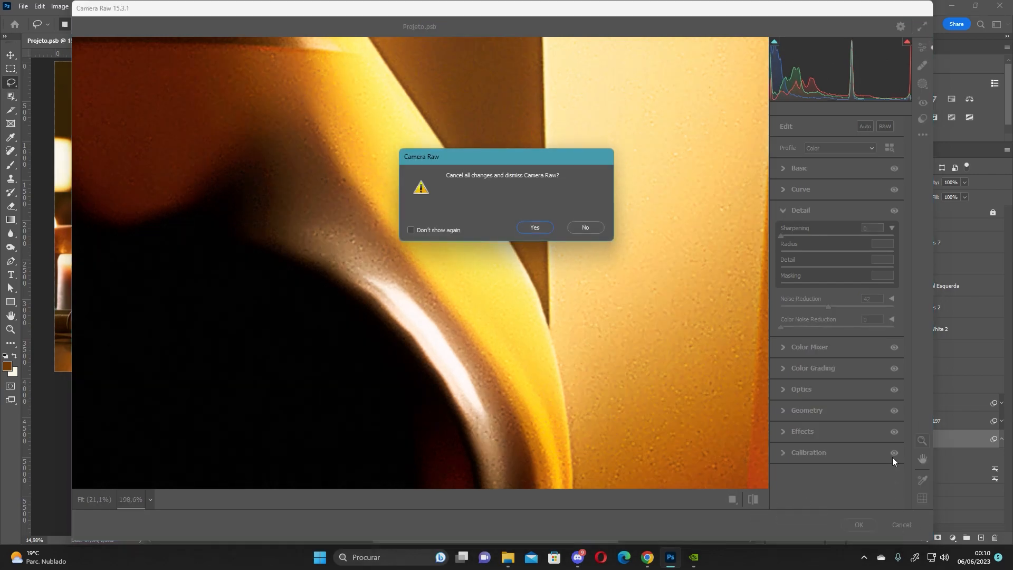
{"action": "left_click", "coordinate": [534, 227]}
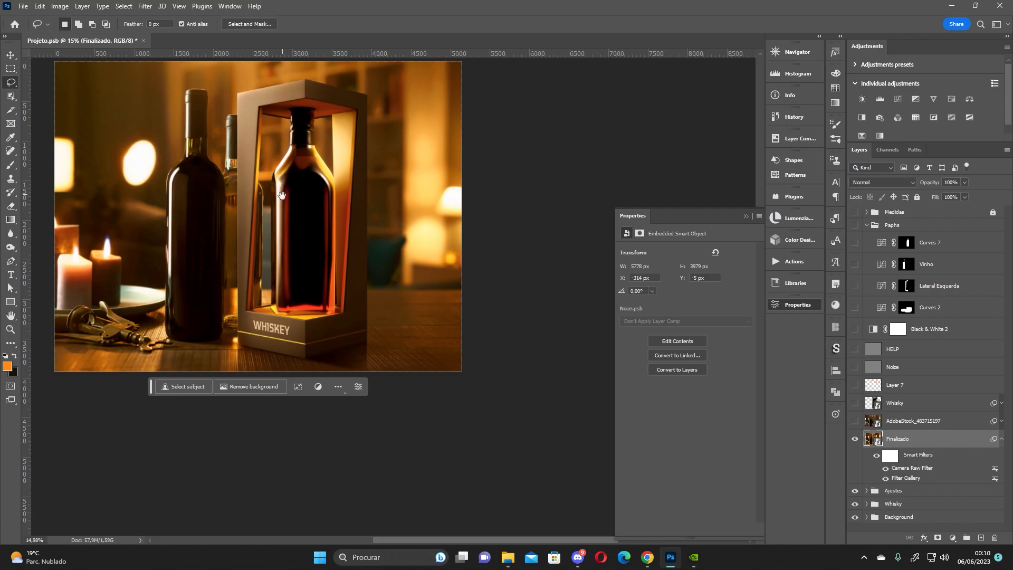
Collapse Finalizado's smart filter list and compare the whole composite with the layer hidden and shown.
{"action": "left_click_drag", "start_coordinate": [244, 201], "coordinate": [305, 221]}
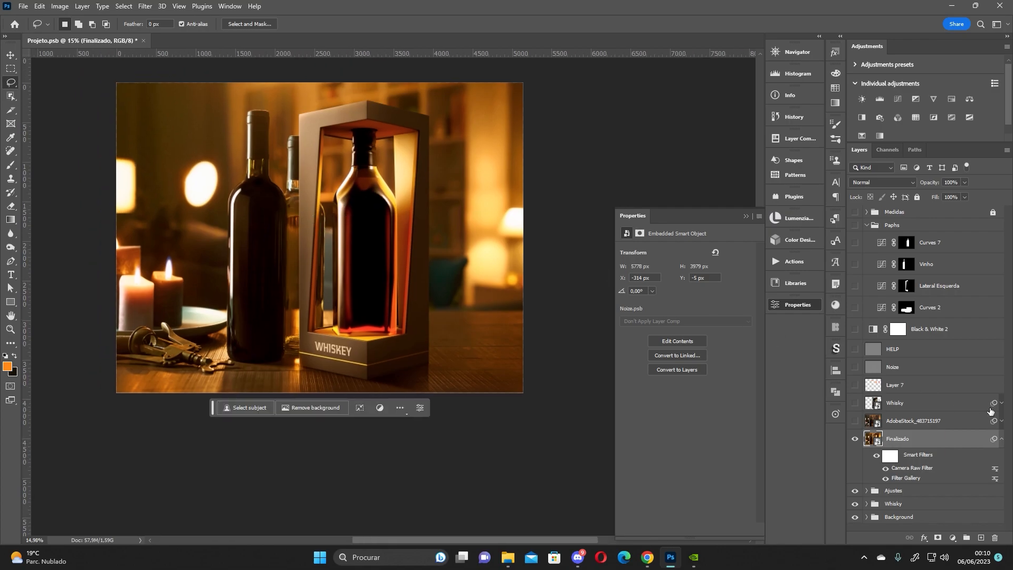
{"action": "left_click", "coordinate": [1001, 439]}
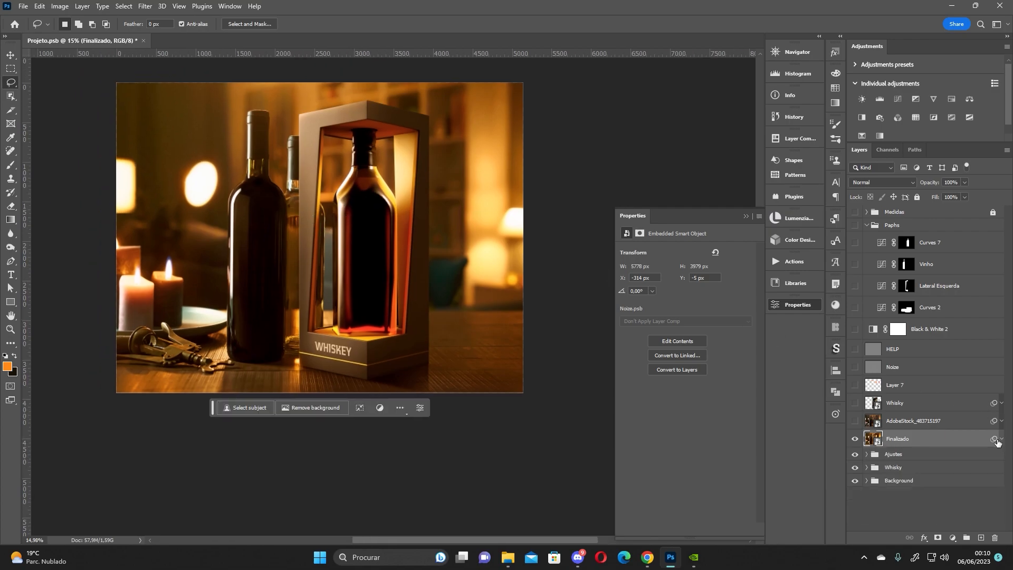
{"action": "left_click", "coordinate": [855, 439]}
{"action": "left_click", "coordinate": [855, 439]}
{"action": "left_click", "coordinate": [854, 441]}
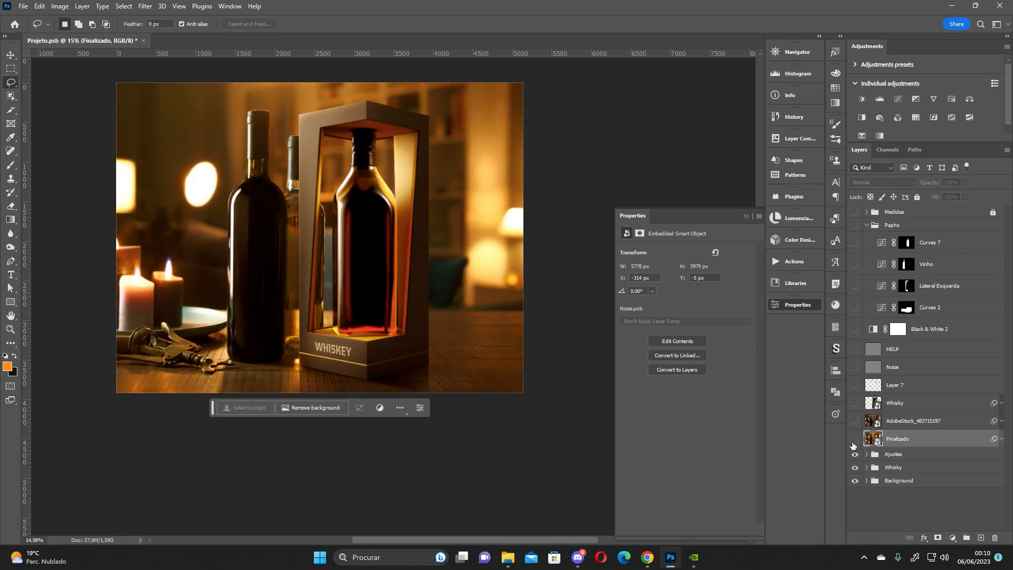
{"action": "left_click", "coordinate": [854, 441]}
{"action": "left_click", "coordinate": [854, 441]}
{"action": "left_click", "coordinate": [851, 441]}
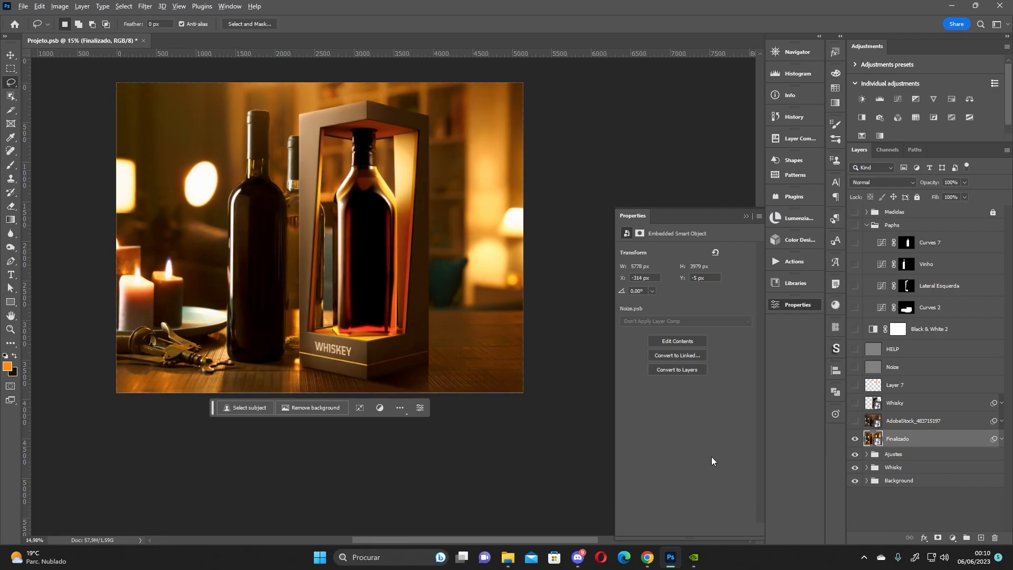
Compare the finished composite with the original AdobeStock_483715197 background photo, leaving that photo hidden.
{"action": "scroll", "coordinate": [711, 457], "scroll_direction": "up", "scroll_amount": 3}
{"action": "left_click_drag", "start_coordinate": [372, 334], "coordinate": [416, 395]}
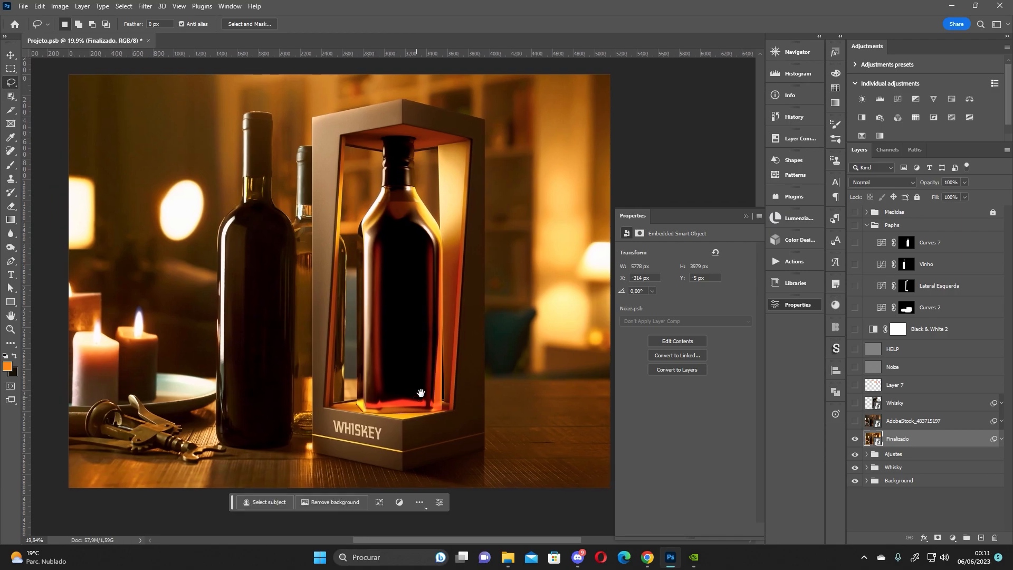
{"action": "left_click", "coordinate": [854, 420]}
{"action": "left_click", "coordinate": [853, 421]}
{"action": "left_click", "coordinate": [853, 421]}
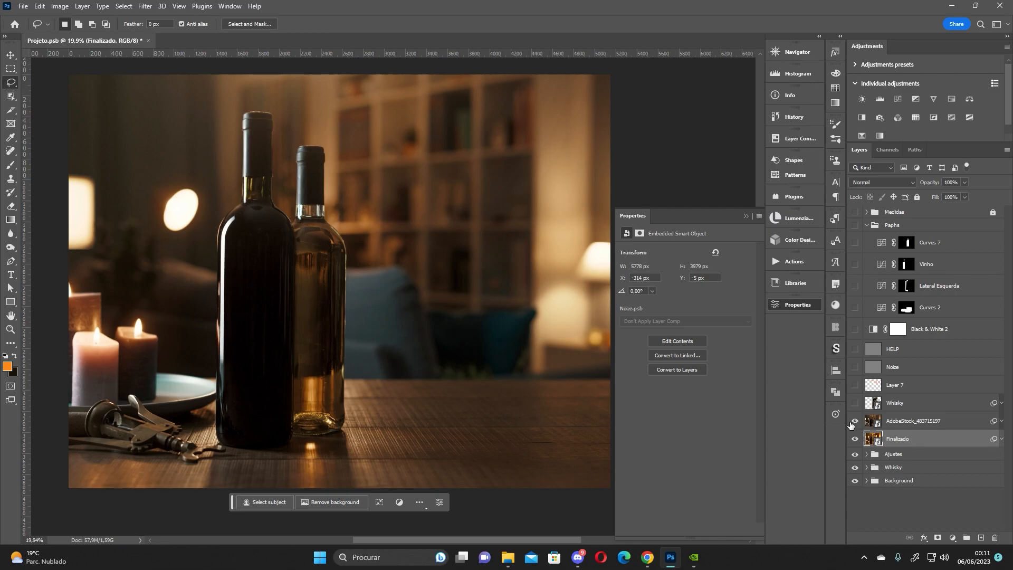
{"action": "left_click", "coordinate": [849, 422]}
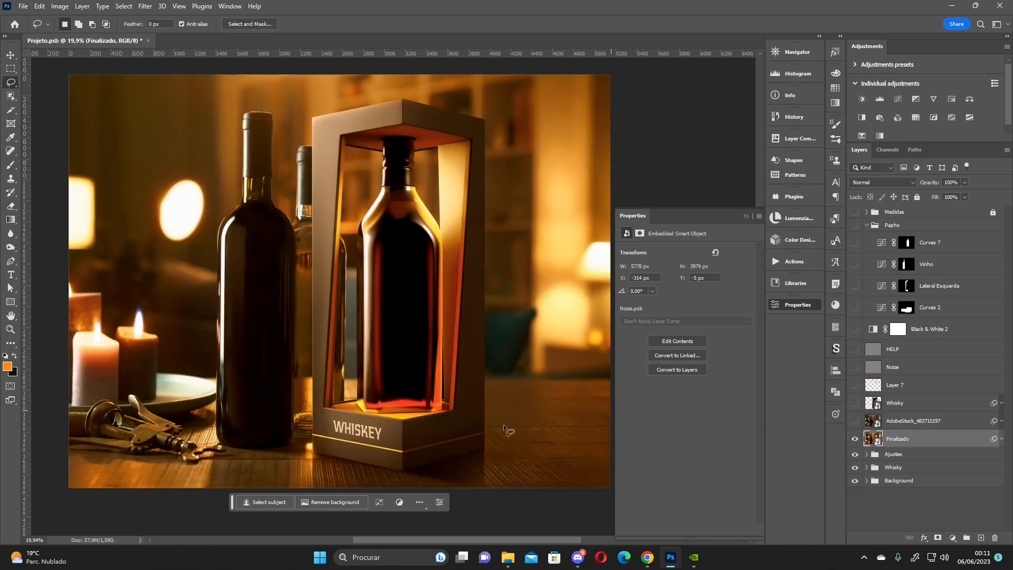
Mark the tabletop in front of the box's base with a freehand selection, examine the box and bottle lighting, and deselect.
{"action": "scroll", "coordinate": [374, 425], "scroll_direction": "up", "scroll_amount": 5}
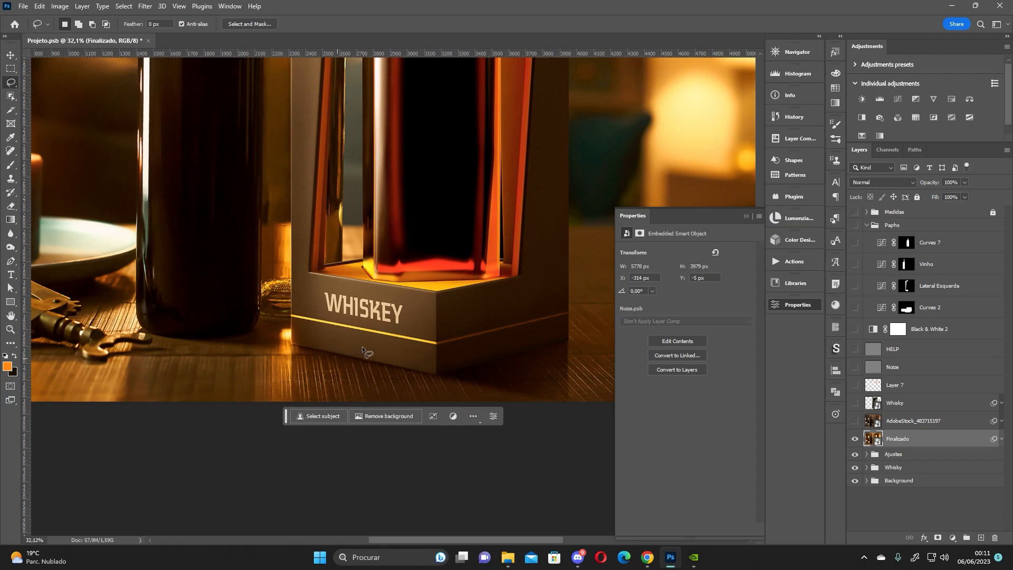
{"action": "mouse_move", "coordinate": [362, 346]}
{"action": "left_mouse_down"}
{"action": "mouse_move", "coordinate": [466, 391]}
{"action": "mouse_move", "coordinate": [380, 343]}
{"action": "left_mouse_up"}
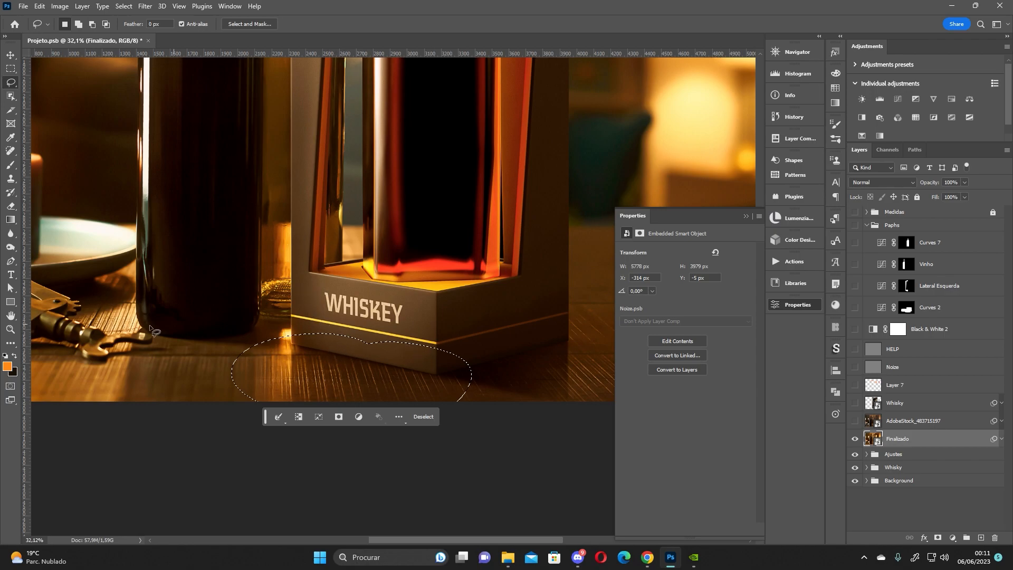
{"action": "scroll", "coordinate": [285, 269], "scroll_direction": "up", "scroll_amount": 5}
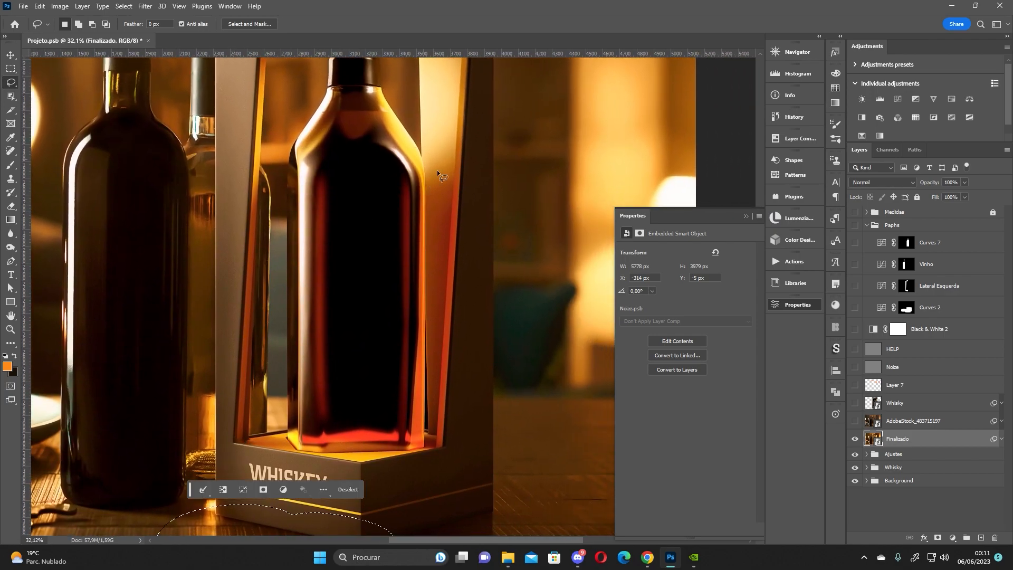
{"action": "left_click_drag", "start_coordinate": [454, 438], "coordinate": [313, 329]}
{"action": "scroll", "coordinate": [337, 353], "scroll_direction": "down", "scroll_amount": 5}
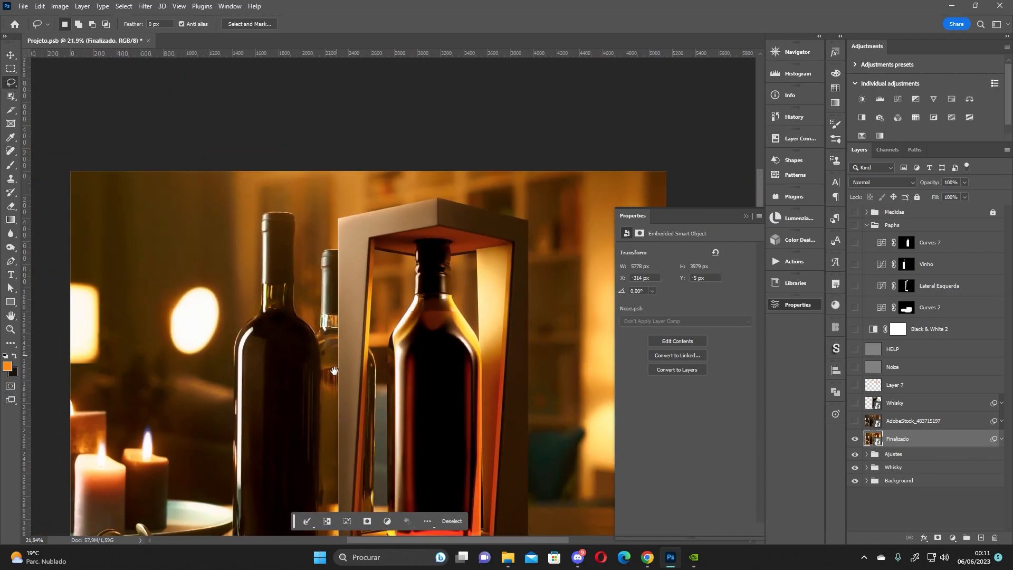
{"action": "left_click_drag", "start_coordinate": [336, 366], "coordinate": [344, 271]}
{"action": "scroll", "coordinate": [344, 271], "scroll_direction": "down", "scroll_amount": 1}
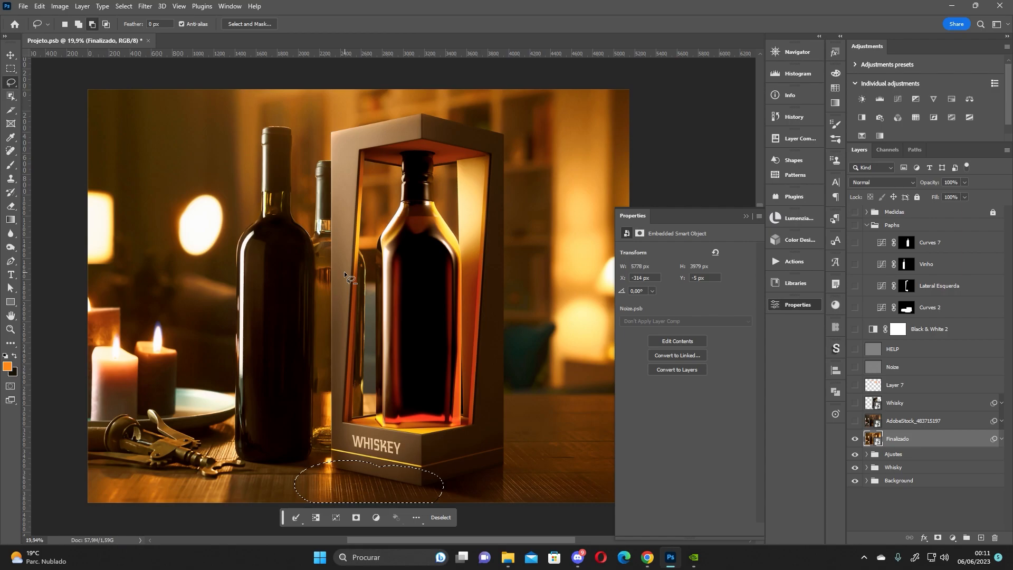
{"action": "key", "text": "ctrl+d"}
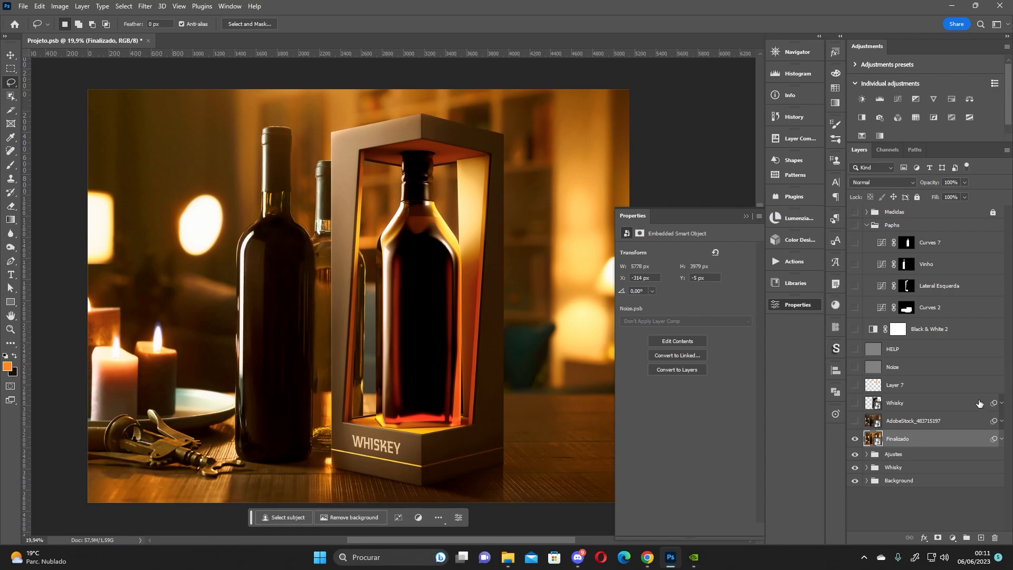
Compare the composite with the unedited AdobeStock_483715197 and Whisky source layers, and hide both again.
{"action": "left_click", "coordinate": [855, 420]}
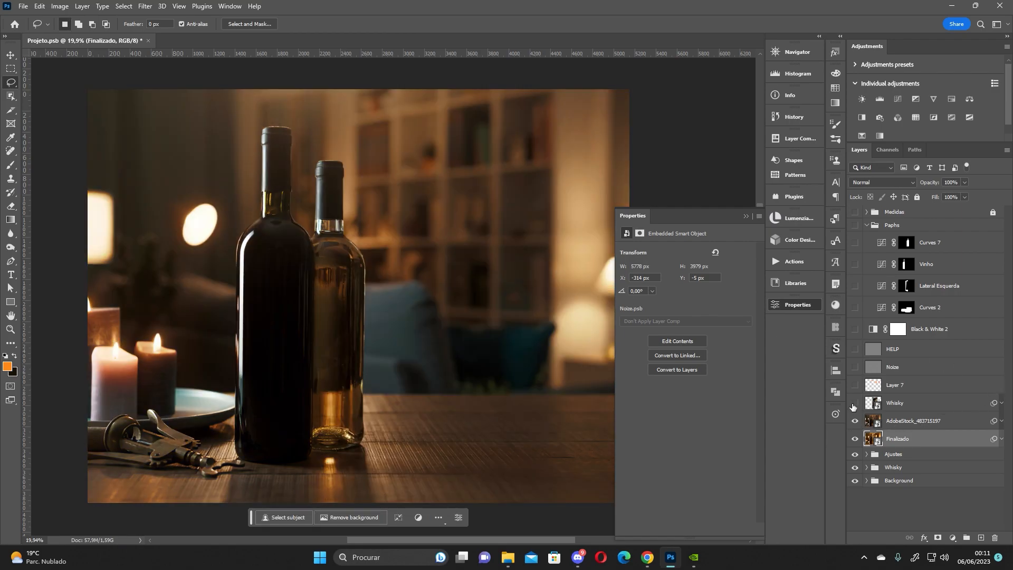
{"action": "left_click", "coordinate": [854, 403]}
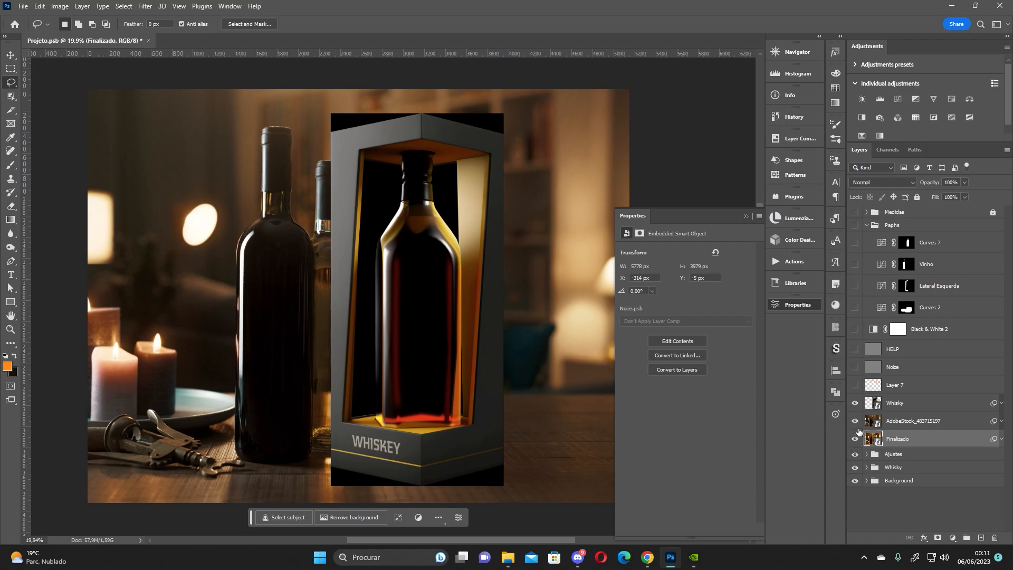
{"action": "left_click", "coordinate": [855, 404]}
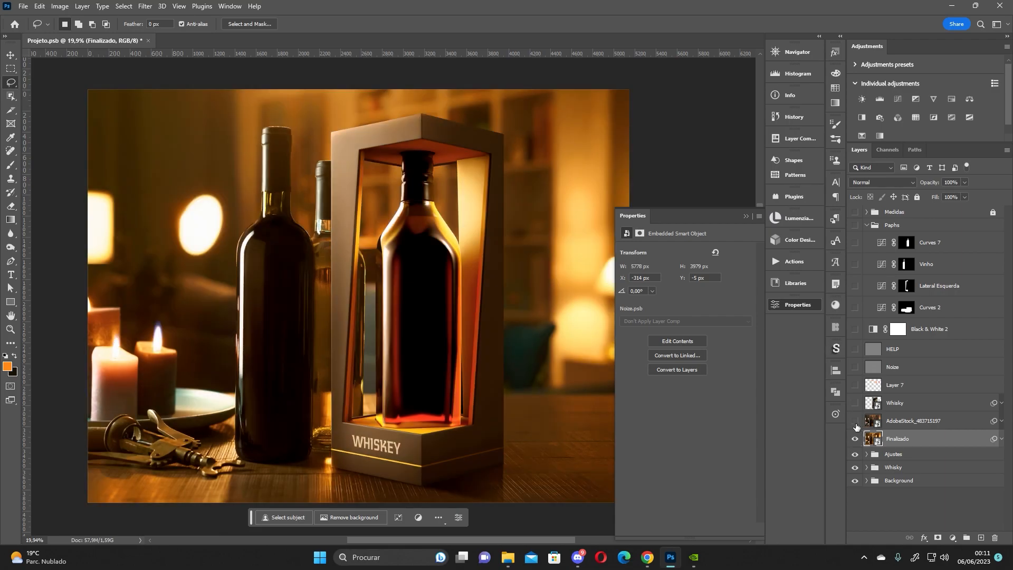
{"action": "left_click", "coordinate": [855, 420]}
{"action": "left_click", "coordinate": [855, 420]}
{"action": "left_click", "coordinate": [854, 403]}
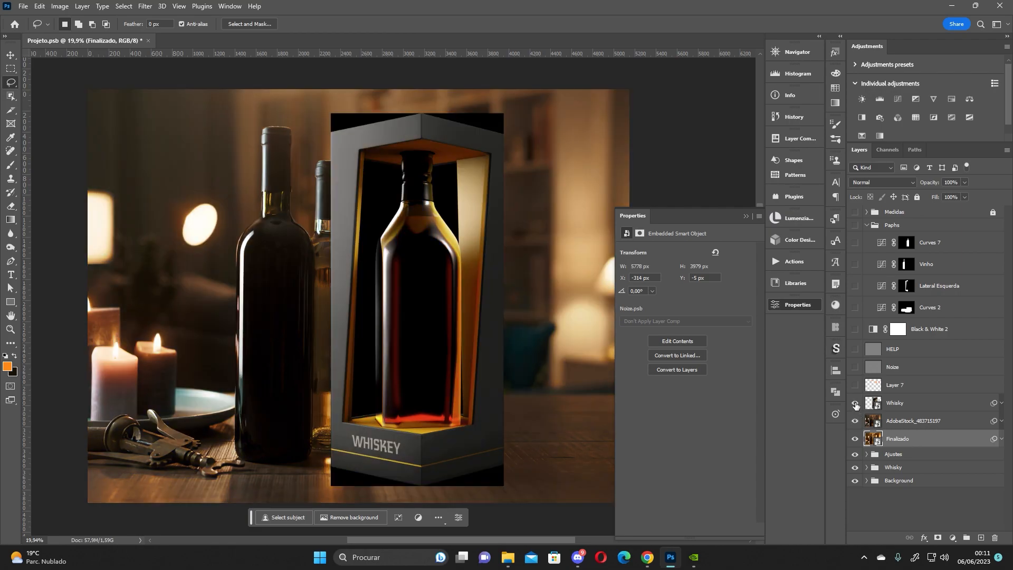
{"action": "left_click", "coordinate": [855, 404]}
{"action": "left_click", "coordinate": [854, 421]}
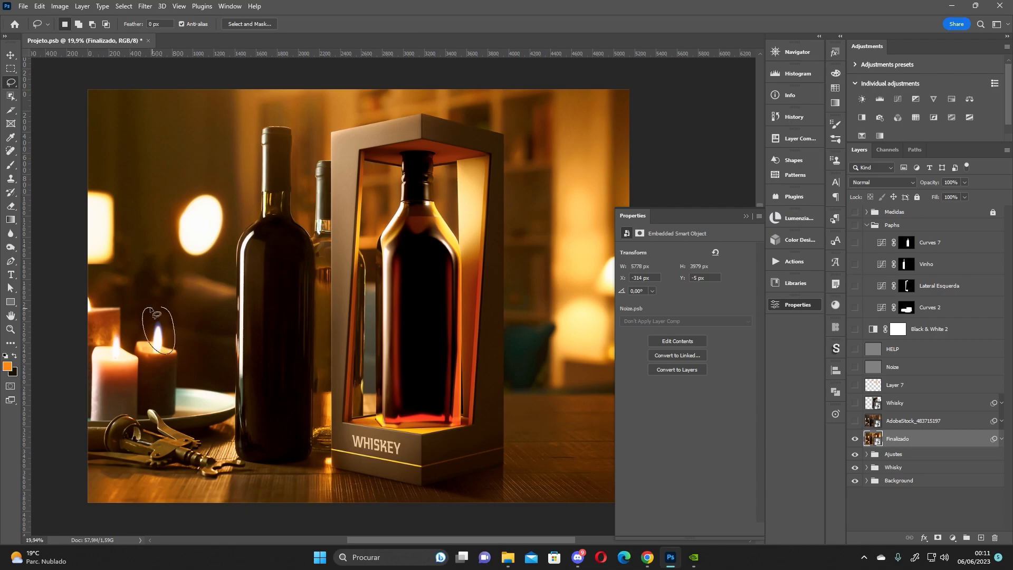
Outline the candle flames, background lamp and box's upper interior with freehand selections, and compare these light sources with the unedited source layers.
{"action": "mouse_move", "coordinate": [120, 324]}
{"action": "left_mouse_down"}
{"action": "mouse_move", "coordinate": [108, 351]}
{"action": "mouse_move", "coordinate": [125, 337]}
{"action": "left_mouse_up"}
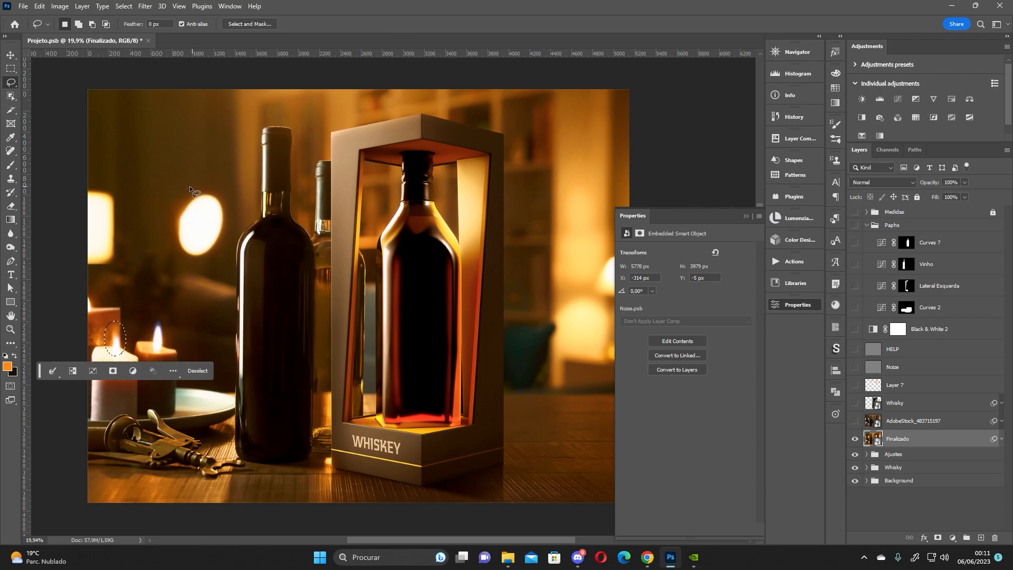
{"action": "mouse_move", "coordinate": [198, 183]}
{"action": "left_mouse_down"}
{"action": "mouse_move", "coordinate": [182, 285]}
{"action": "mouse_move", "coordinate": [205, 197]}
{"action": "left_mouse_up"}
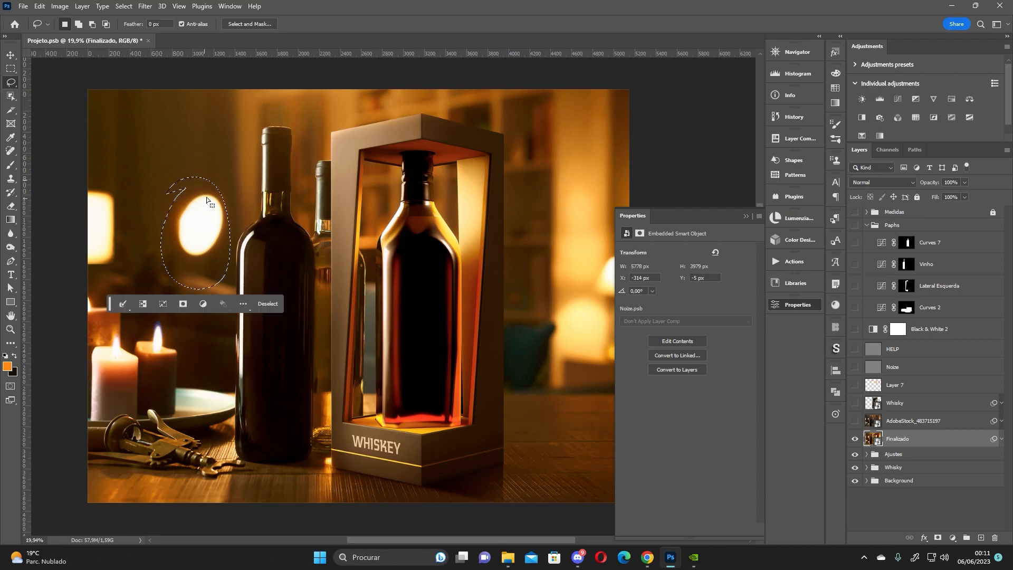
{"action": "mouse_move", "coordinate": [438, 161]}
{"action": "left_mouse_down"}
{"action": "mouse_move", "coordinate": [477, 182]}
{"action": "mouse_move", "coordinate": [486, 222]}
{"action": "mouse_move", "coordinate": [420, 232]}
{"action": "mouse_move", "coordinate": [424, 171]}
{"action": "left_mouse_up"}
{"action": "left_click_drag", "start_coordinate": [855, 420], "coordinate": [855, 402]}
{"action": "mouse_move", "coordinate": [184, 201]}
{"action": "left_mouse_down"}
{"action": "mouse_move", "coordinate": [210, 192]}
{"action": "mouse_move", "coordinate": [222, 244]}
{"action": "mouse_move", "coordinate": [204, 204]}
{"action": "left_mouse_up"}
{"action": "mouse_move", "coordinate": [161, 327]}
{"action": "left_mouse_down"}
{"action": "mouse_move", "coordinate": [166, 369]}
{"action": "mouse_move", "coordinate": [146, 335]}
{"action": "mouse_move", "coordinate": [98, 354]}
{"action": "mouse_move", "coordinate": [108, 322]}
{"action": "mouse_move", "coordinate": [148, 311]}
{"action": "left_mouse_up"}
{"action": "left_click", "coordinate": [855, 403]}
{"action": "left_click", "coordinate": [855, 420]}
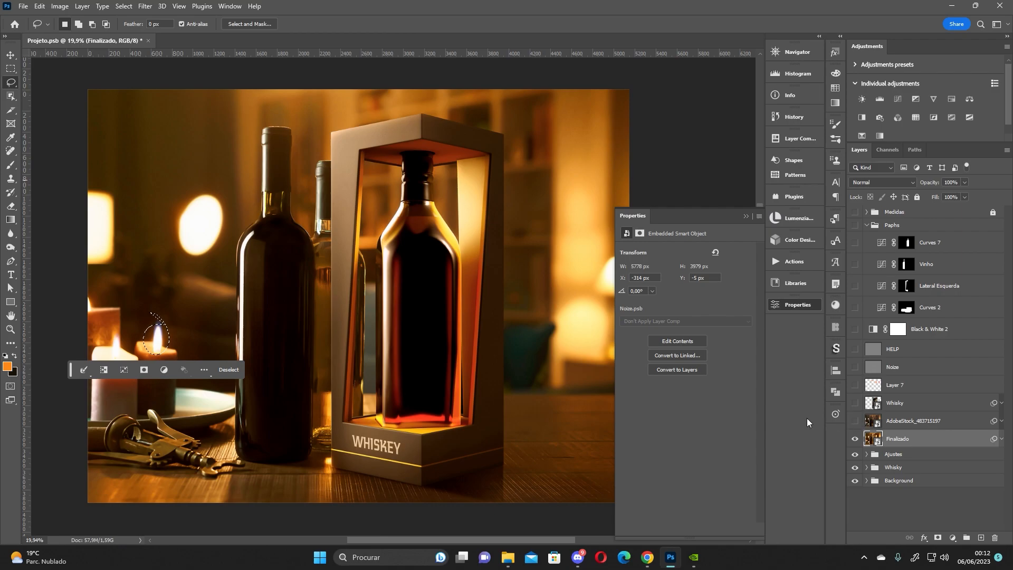
Clear the candle selection and collapse the floating Properties panel to give the finished composite an unobstructed view.
{"action": "key", "text": "ctrl+d"}
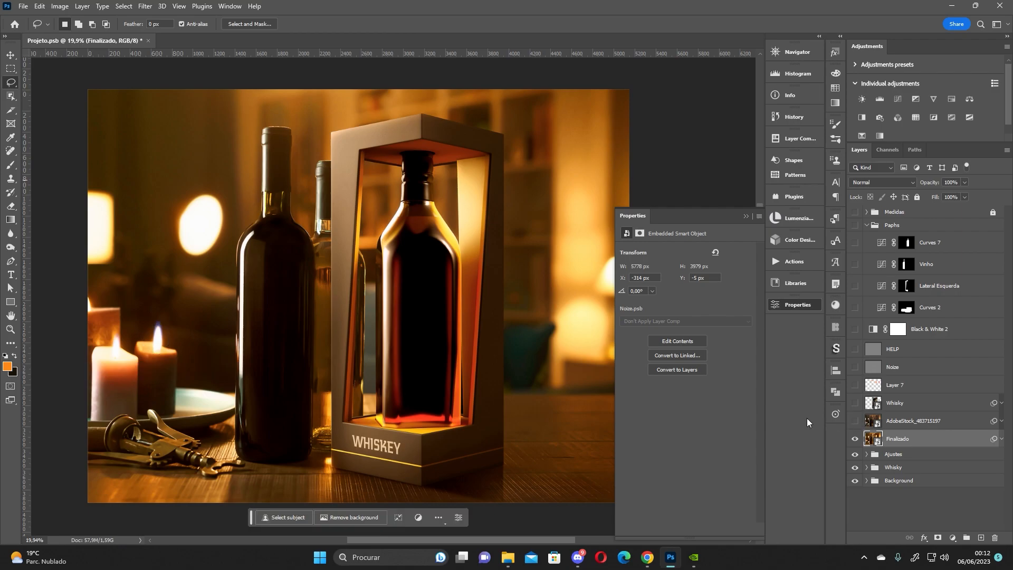
{"action": "left_click", "coordinate": [745, 216]}
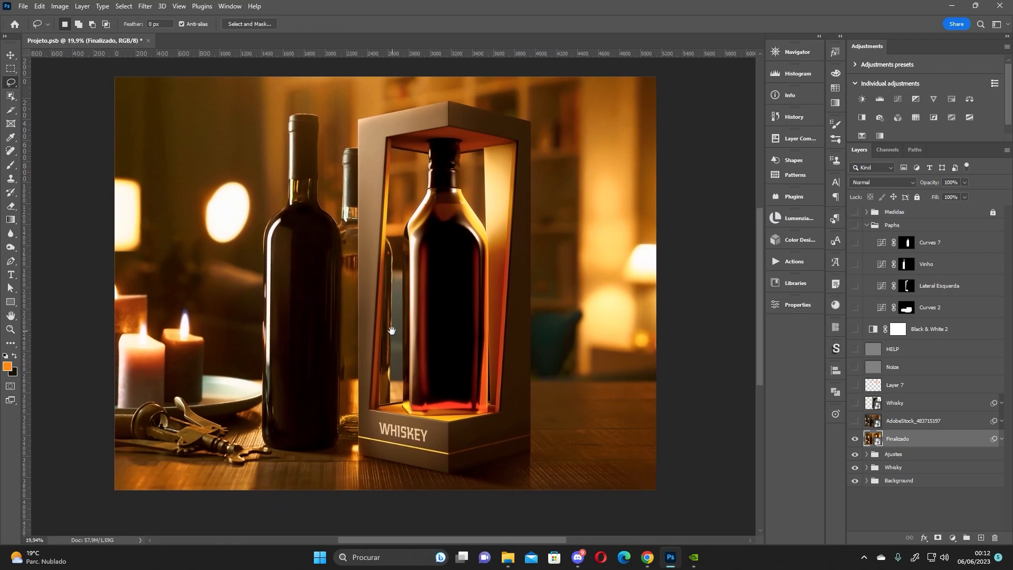
{"action": "left_click_drag", "start_coordinate": [367, 336], "coordinate": [394, 324]}
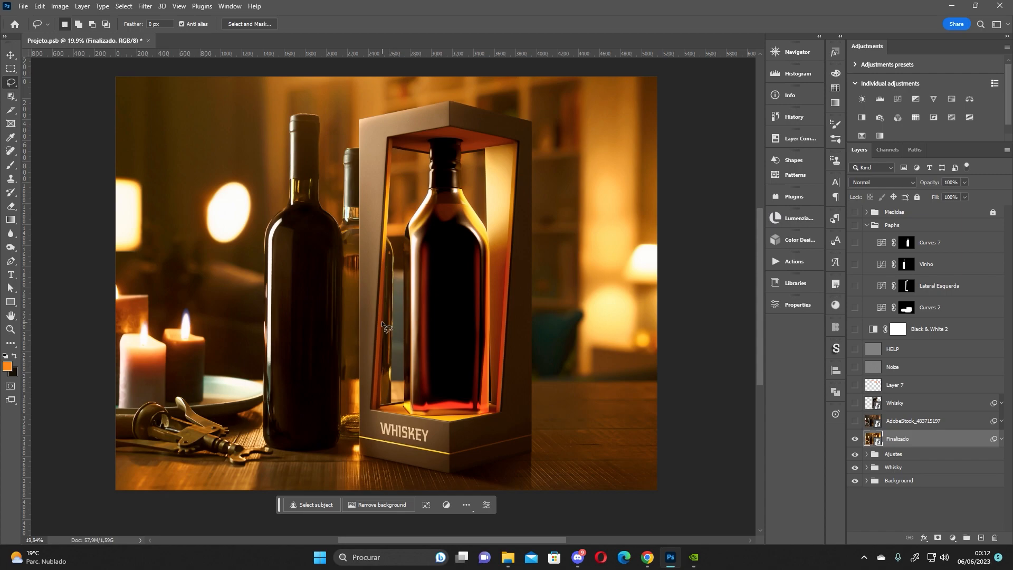
Switch to the Behance page in Chrome, close the WHISKEY - Distilled project and browse the portfolio's project thumbnails.
{"action": "left_click", "coordinate": [647, 556]}
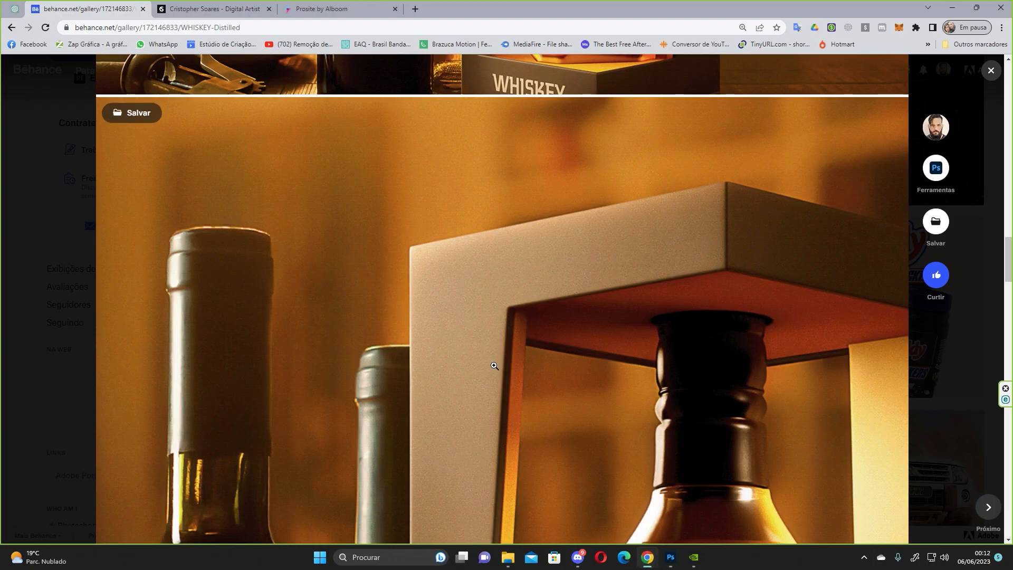
{"action": "left_click", "coordinate": [990, 70]}
{"action": "scroll", "coordinate": [241, 312], "scroll_direction": "up", "scroll_amount": 3}
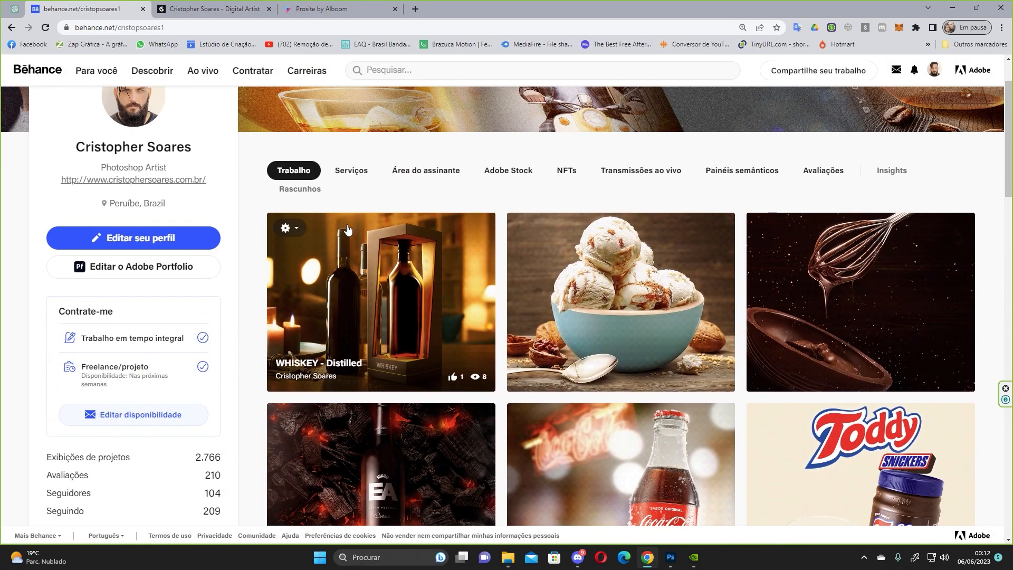
{"action": "scroll", "coordinate": [636, 316], "scroll_direction": "down", "scroll_amount": 1}
{"action": "scroll", "coordinate": [636, 316], "scroll_direction": "down", "scroll_amount": 3}
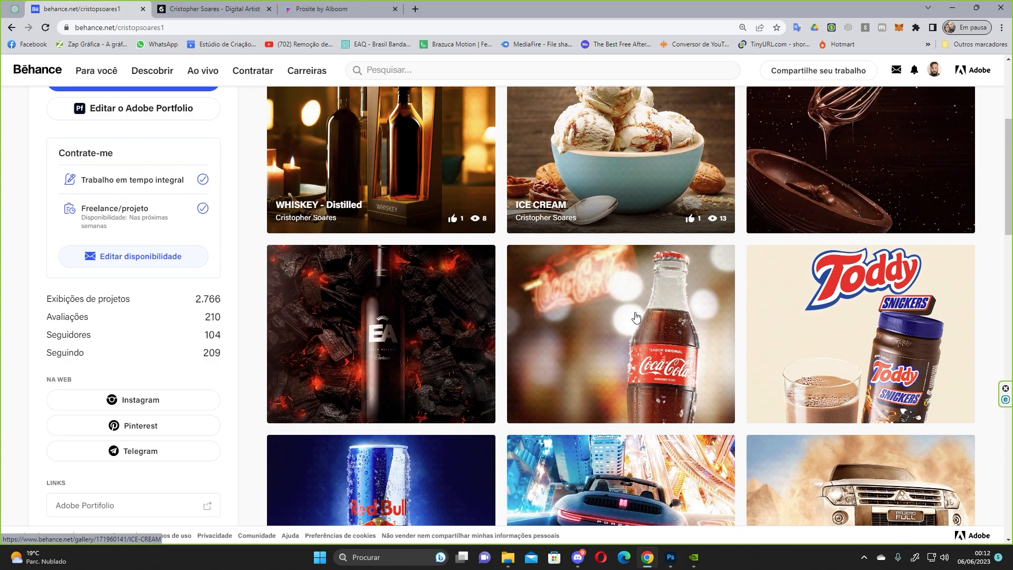
{"action": "scroll", "coordinate": [635, 316], "scroll_direction": "down", "scroll_amount": 3}
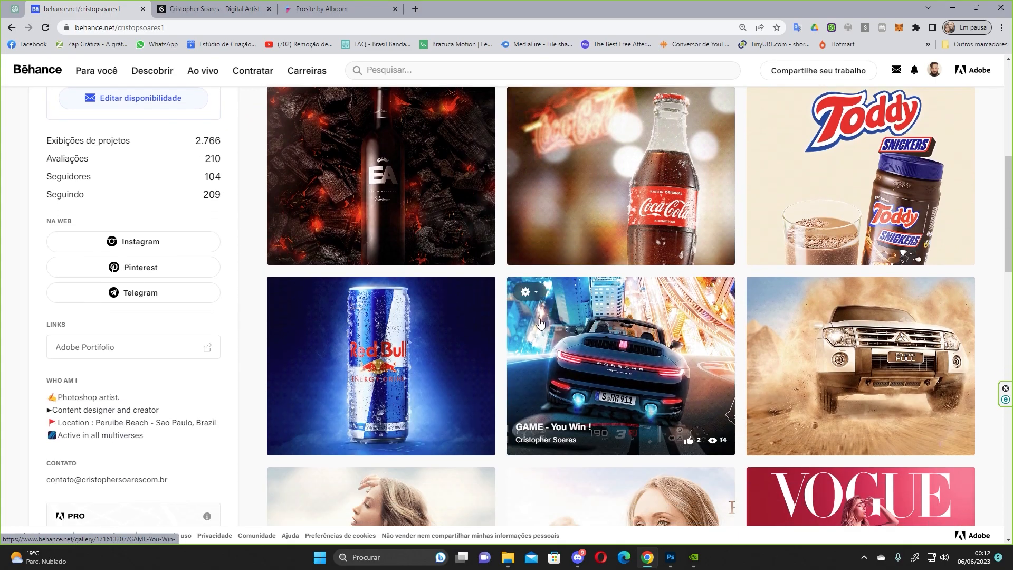
View the Red Bull - Bull Energy project's images, close it and switch back to the composite in Photoshop.
{"action": "left_click", "coordinate": [428, 359]}
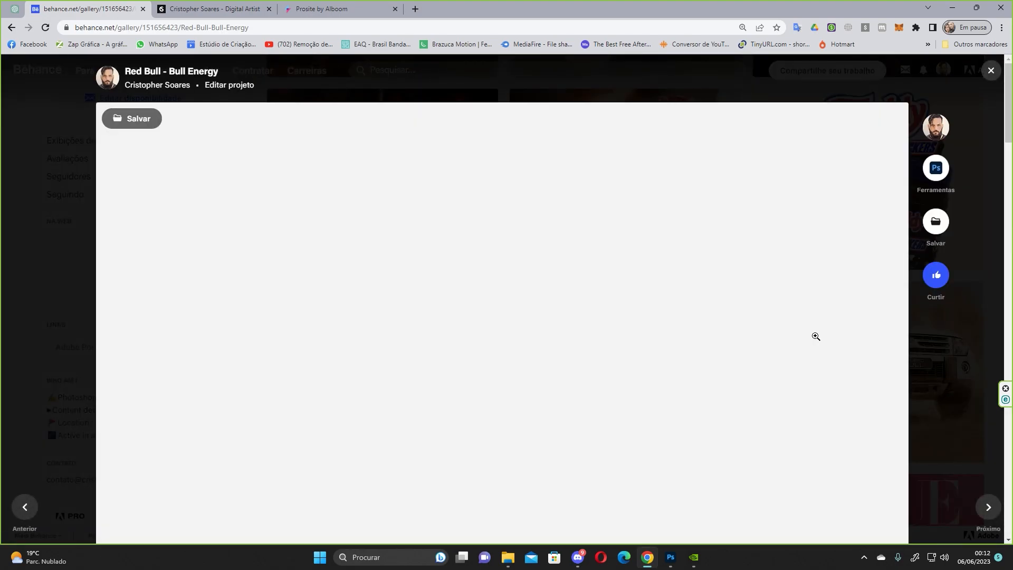
{"action": "scroll", "coordinate": [815, 337], "scroll_direction": "down", "scroll_amount": 15}
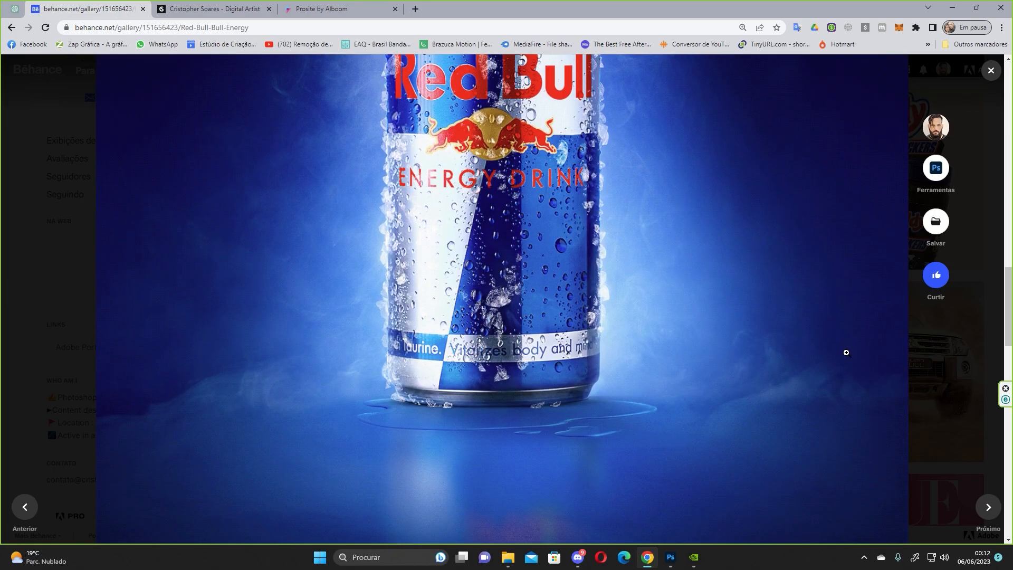
{"action": "left_click", "coordinate": [991, 70]}
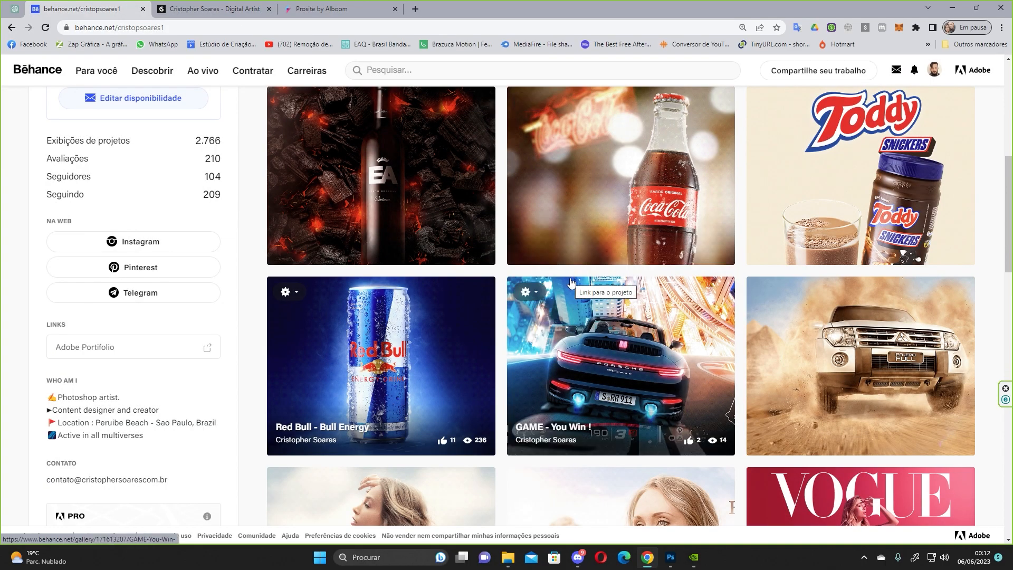
{"action": "scroll", "coordinate": [570, 282], "scroll_direction": "down", "scroll_amount": 2}
{"action": "scroll", "coordinate": [570, 282], "scroll_direction": "up", "scroll_amount": 3}
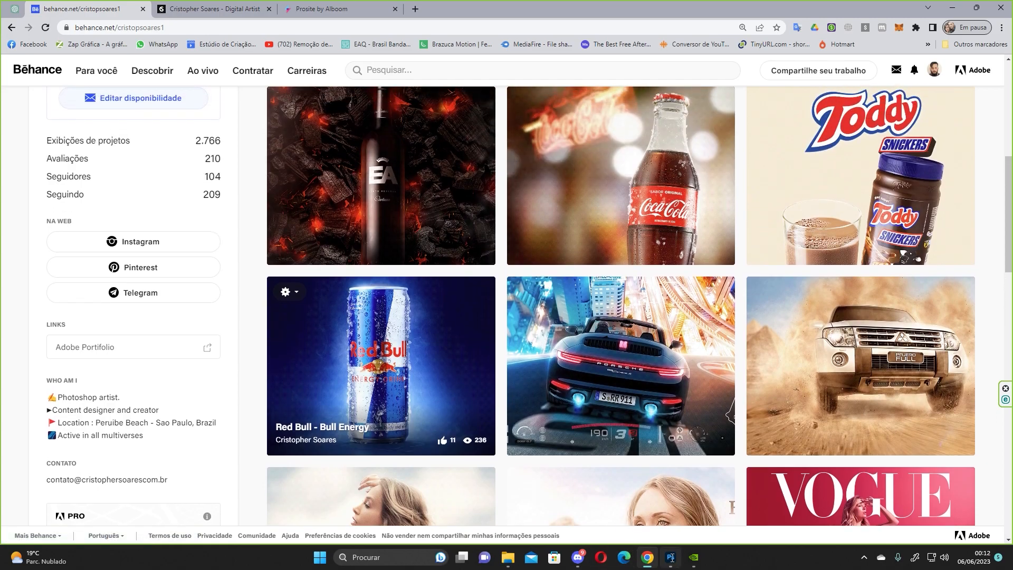
{"action": "left_click", "coordinate": [670, 557]}
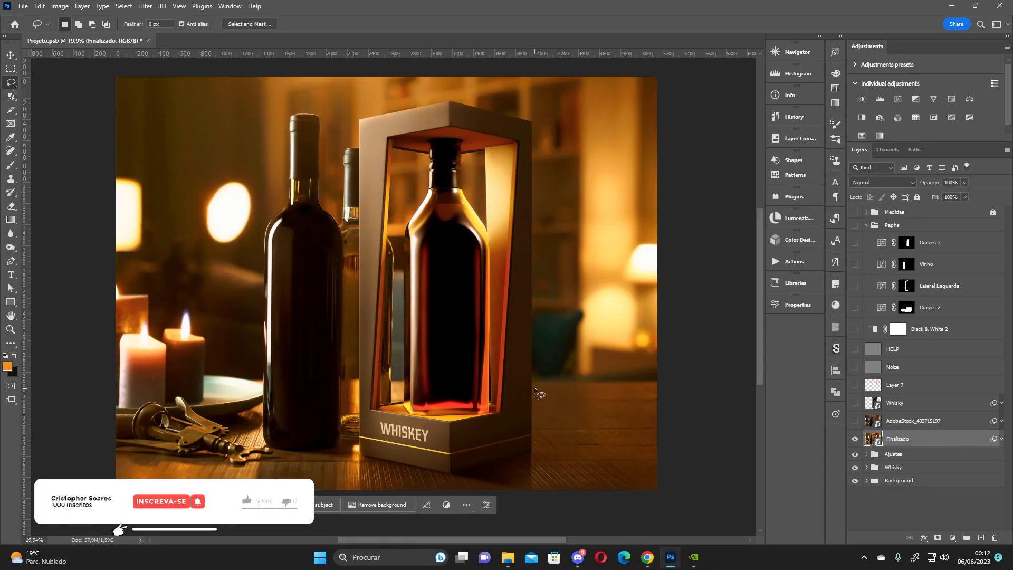